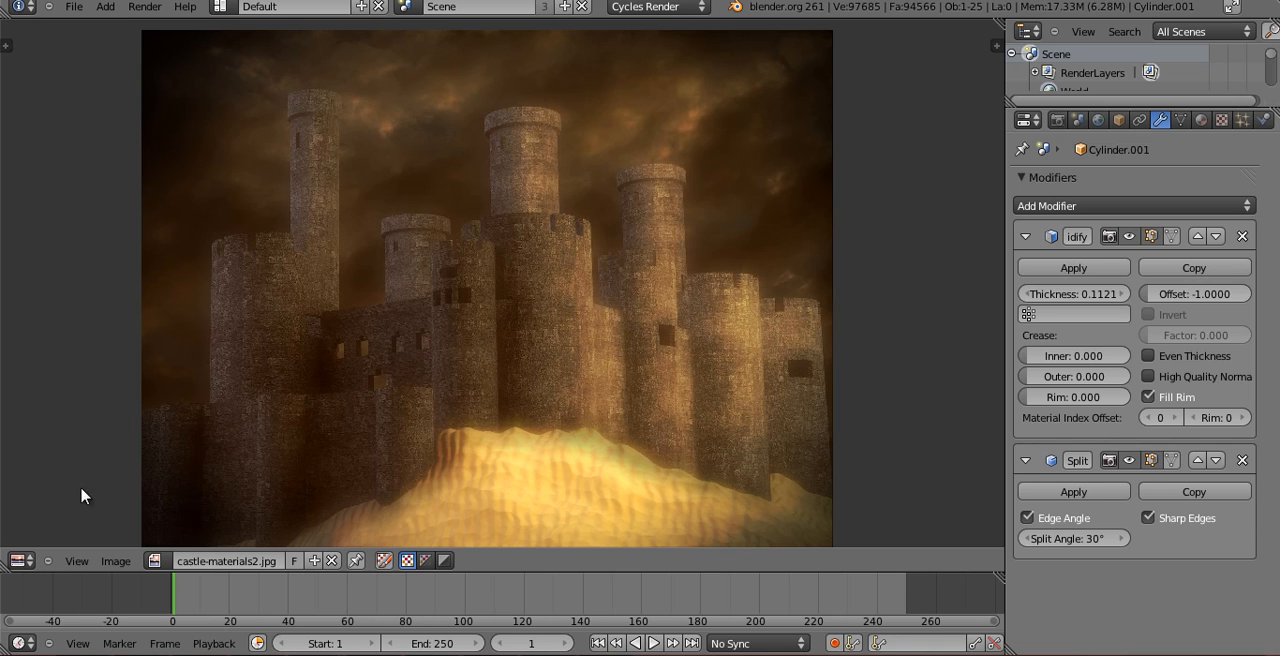
# Show the Material.003 node tree of the castle in the Node Editor and look it over.
pyautogui.click(20, 560)
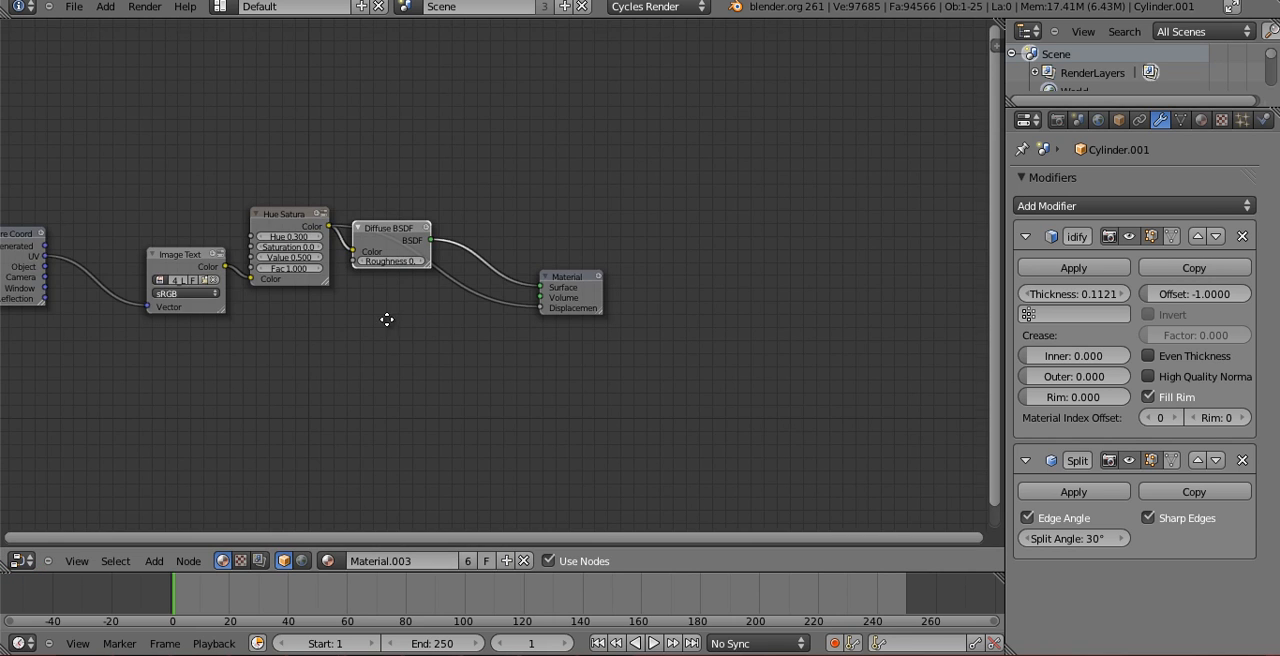
pyautogui.moveTo(387, 319); pyautogui.dragTo(648, 346, button='middle')
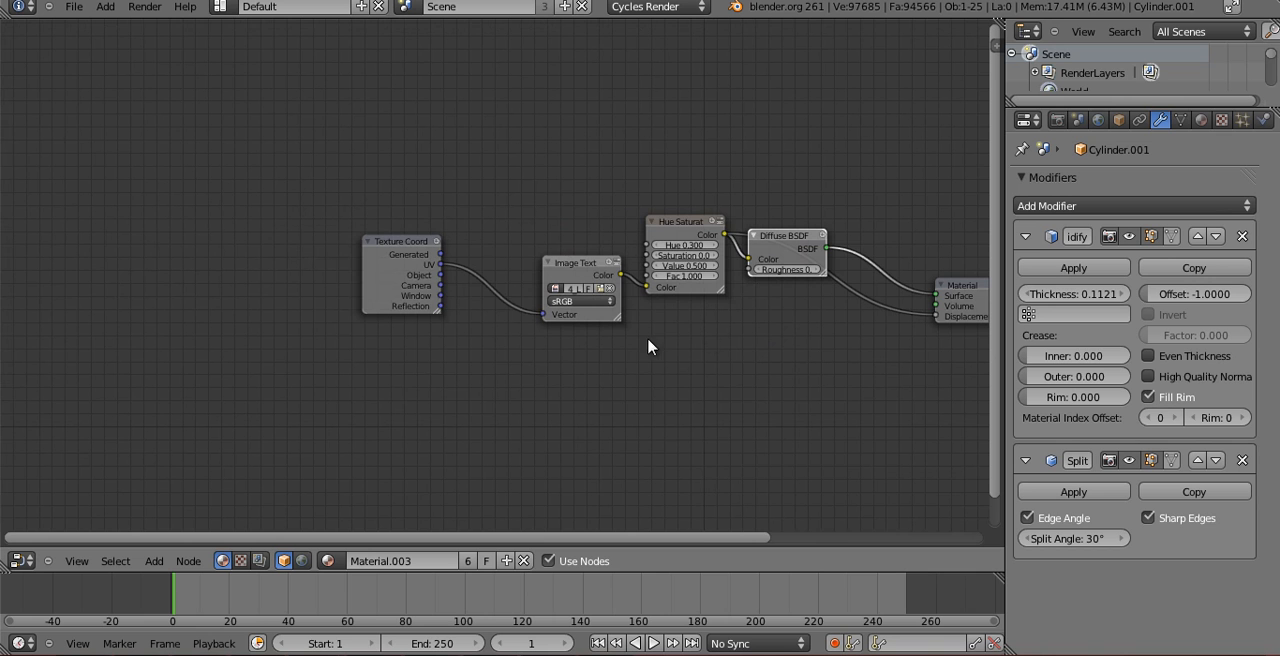
pyautogui.scroll(-1, 410, 437)
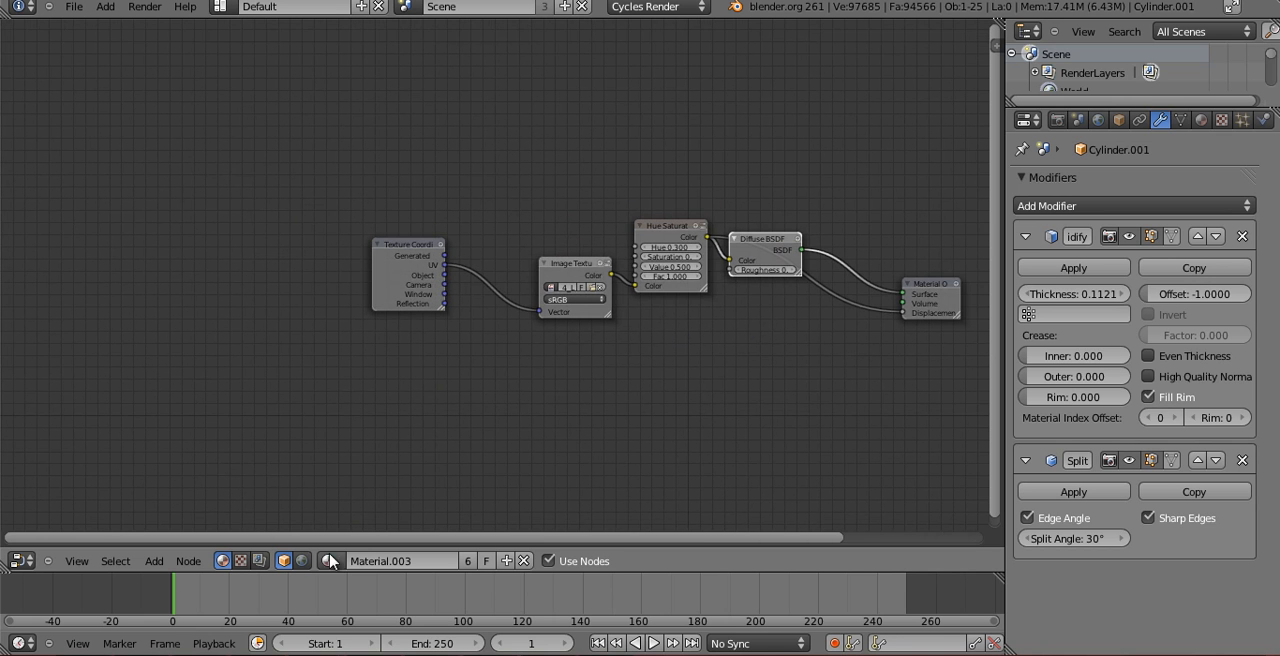
# Examine the scene's compositing node chain from the render layers through color balance, lens distortion and glare to the composite output.
pyautogui.click(259, 561)
pyautogui.press('Home')
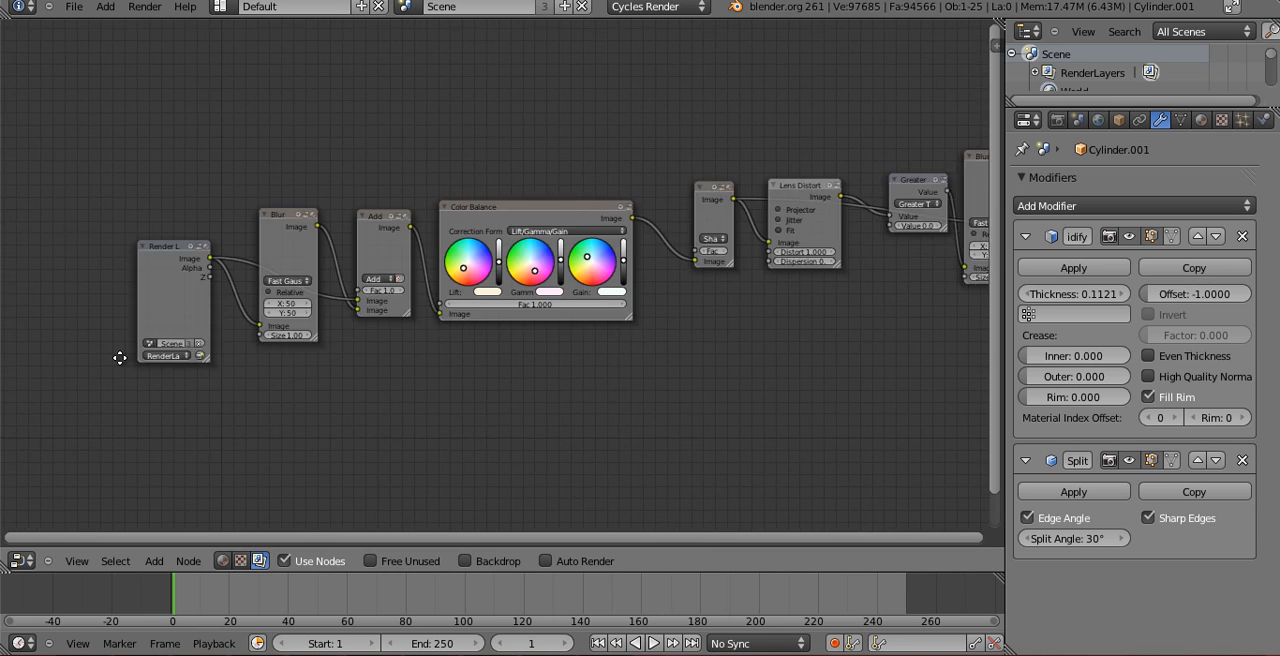
pyautogui.scroll(-2, 716, 310)
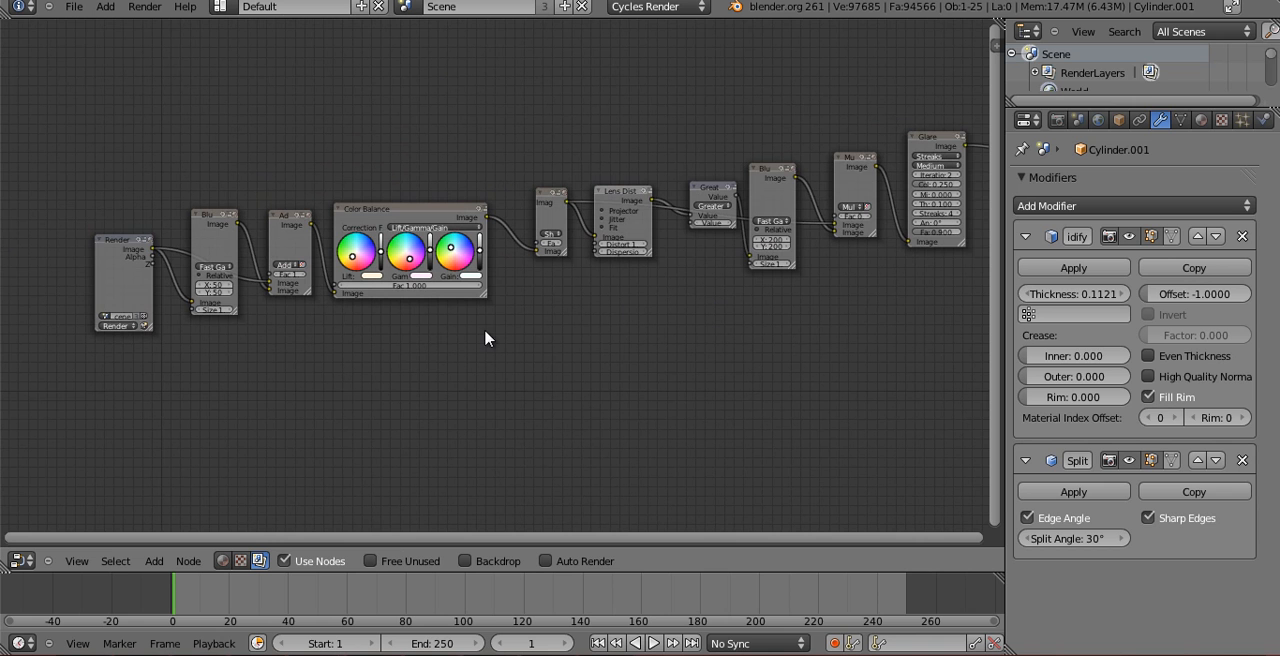
pyautogui.scroll(-1, 224, 248)
pyautogui.moveTo(701, 383); pyautogui.dragTo(436, 354, button='middle')
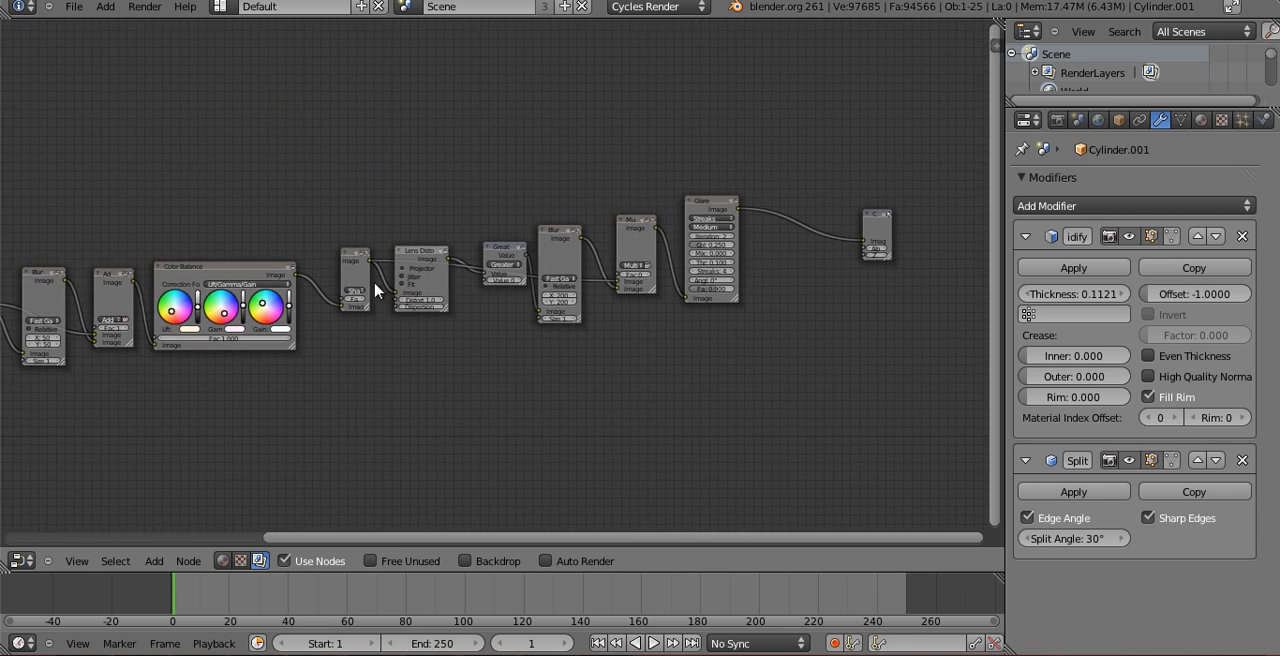
pyautogui.moveTo(568, 436); pyautogui.dragTo(408, 461, button='middle')
pyautogui.moveTo(526, 403); pyautogui.dragTo(753, 367, button='middle')
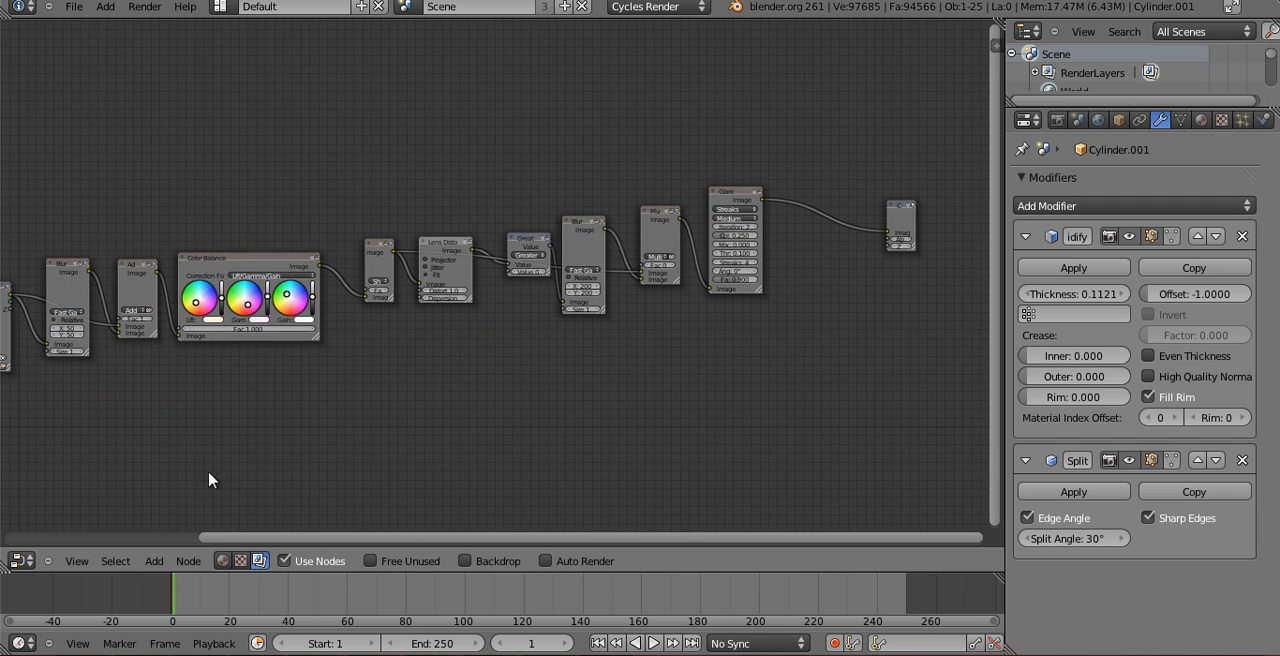
# Switch the main area to the 3D View and view the whole castle scene with its surrounding planes.
pyautogui.click(20, 561)
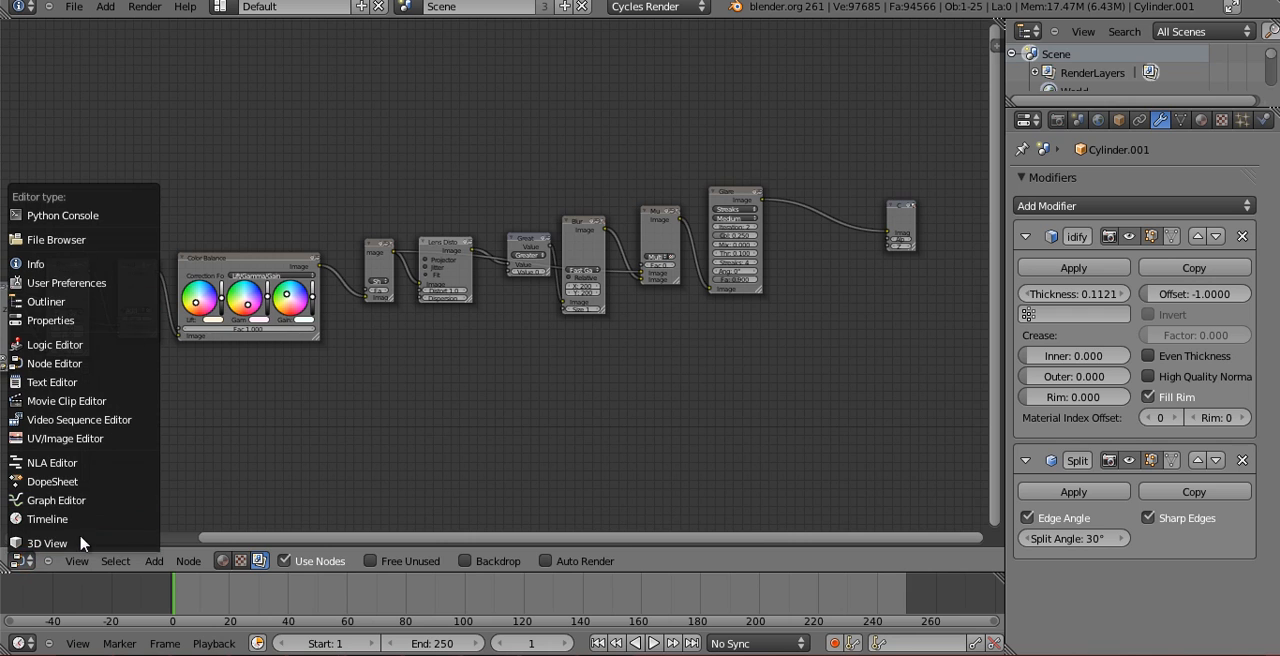
pyautogui.click(80, 542)
pyautogui.scroll(-6, 532, 356)
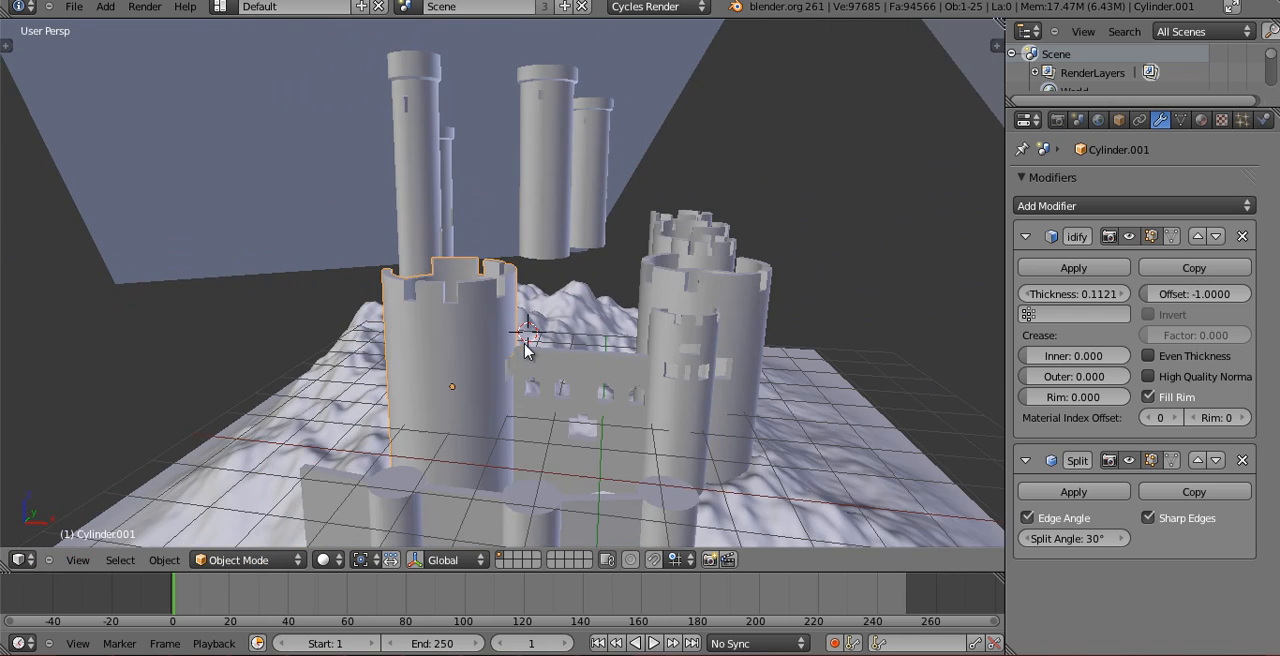
pyautogui.moveTo(519, 362); pyautogui.dragTo(540, 412, button='middle')
pyautogui.scroll(-3, 537, 400)
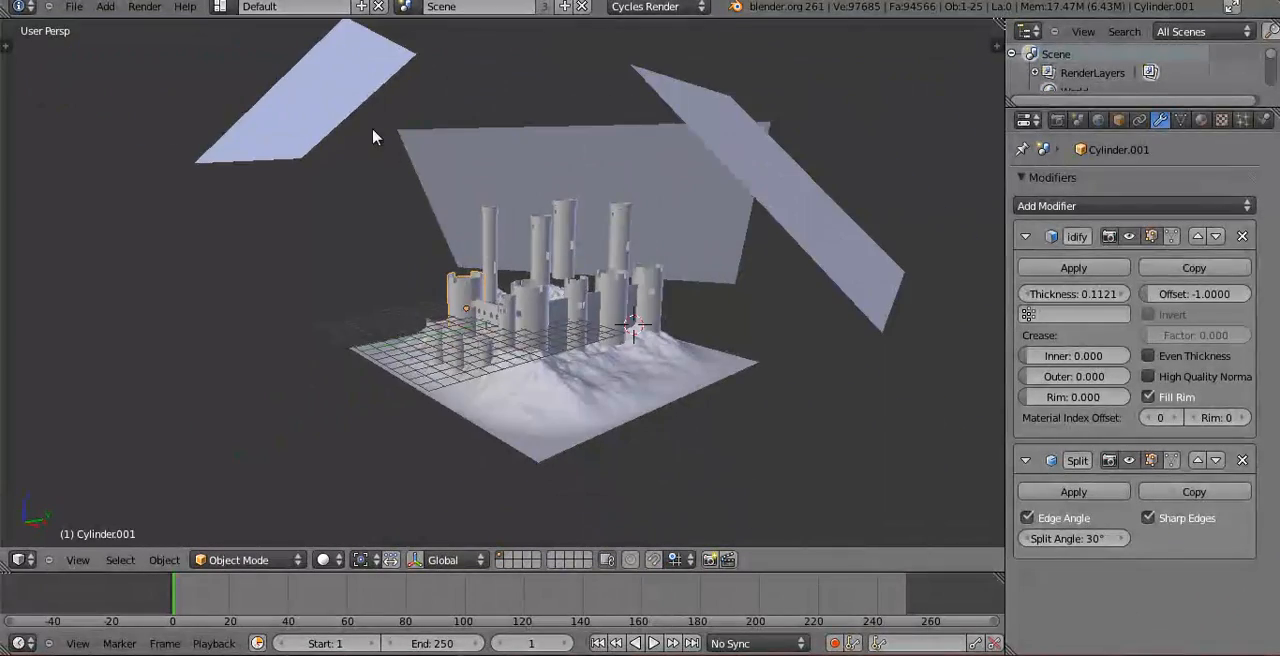
# Inspect the material settings of the tilted planes above the castle and of the sky backdrop plane.
pyautogui.rightClick(363, 118)
pyautogui.rightClick(765, 168)
pyautogui.click(1222, 119)
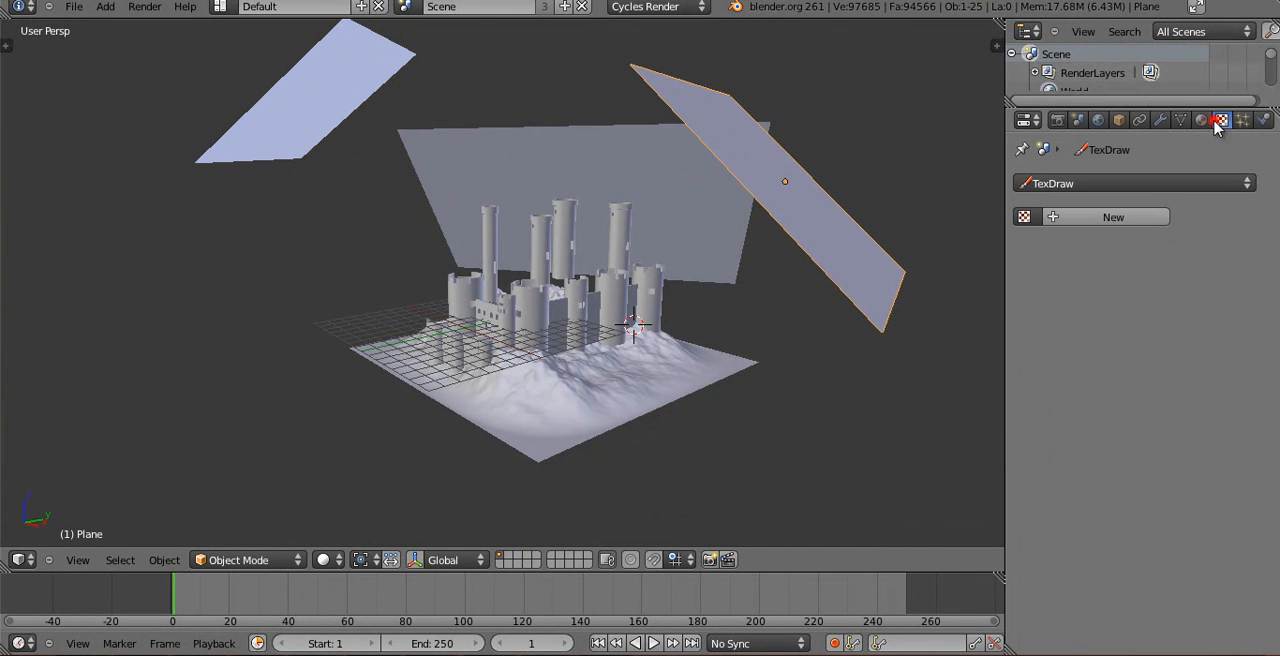
pyautogui.click(1203, 119)
pyautogui.rightClick(317, 110)
pyautogui.rightClick(598, 187)
pyautogui.moveTo(643, 232); pyautogui.dragTo(630, 330, button='middle')
# Bring up the render display and show the finished castle-materials2.jpg image in it.
pyautogui.press('F12')
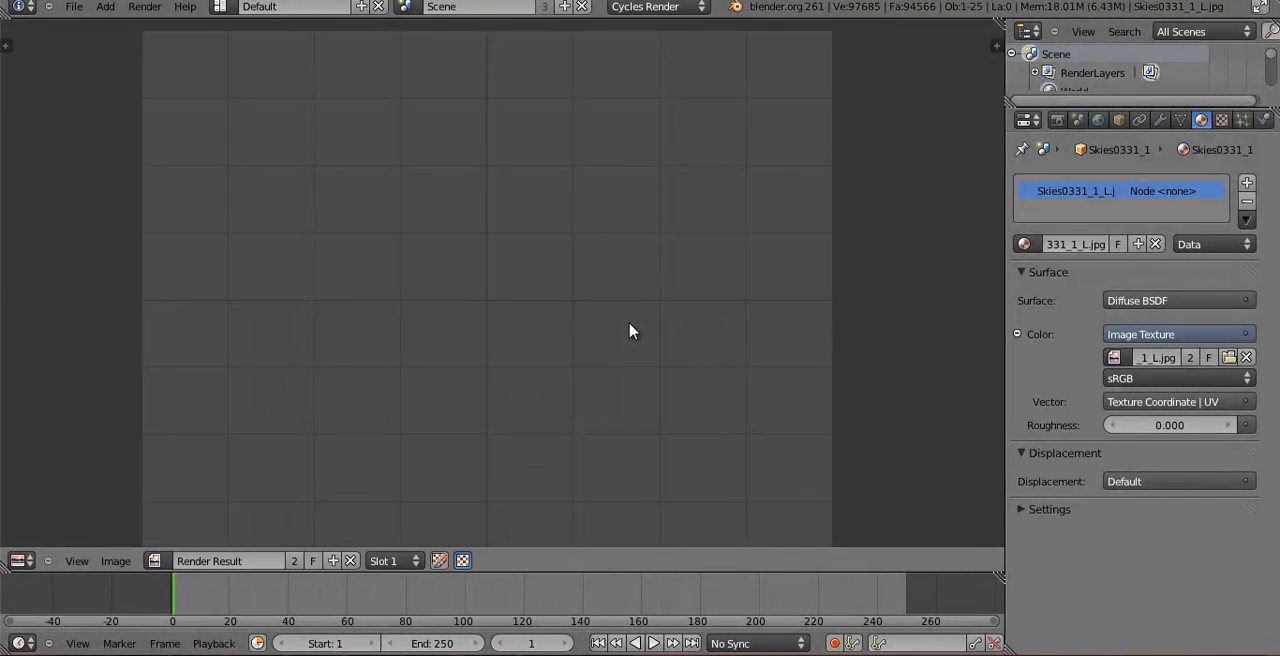
pyautogui.click(156, 560)
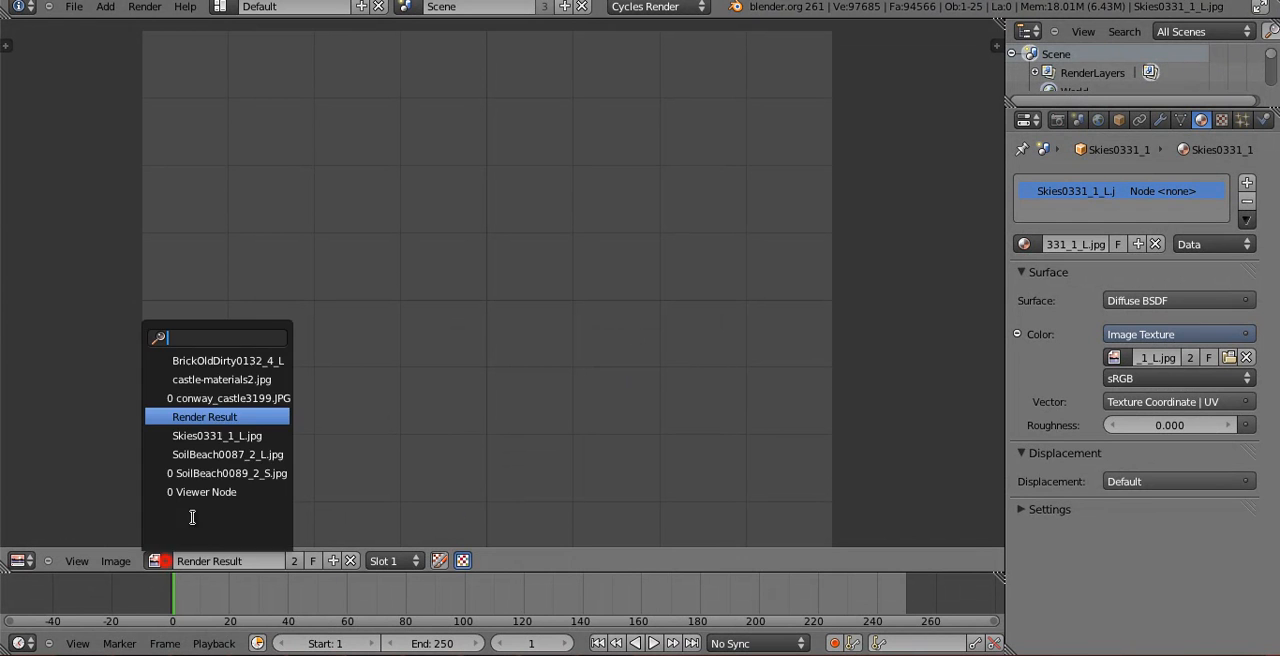
pyautogui.click(221, 382)
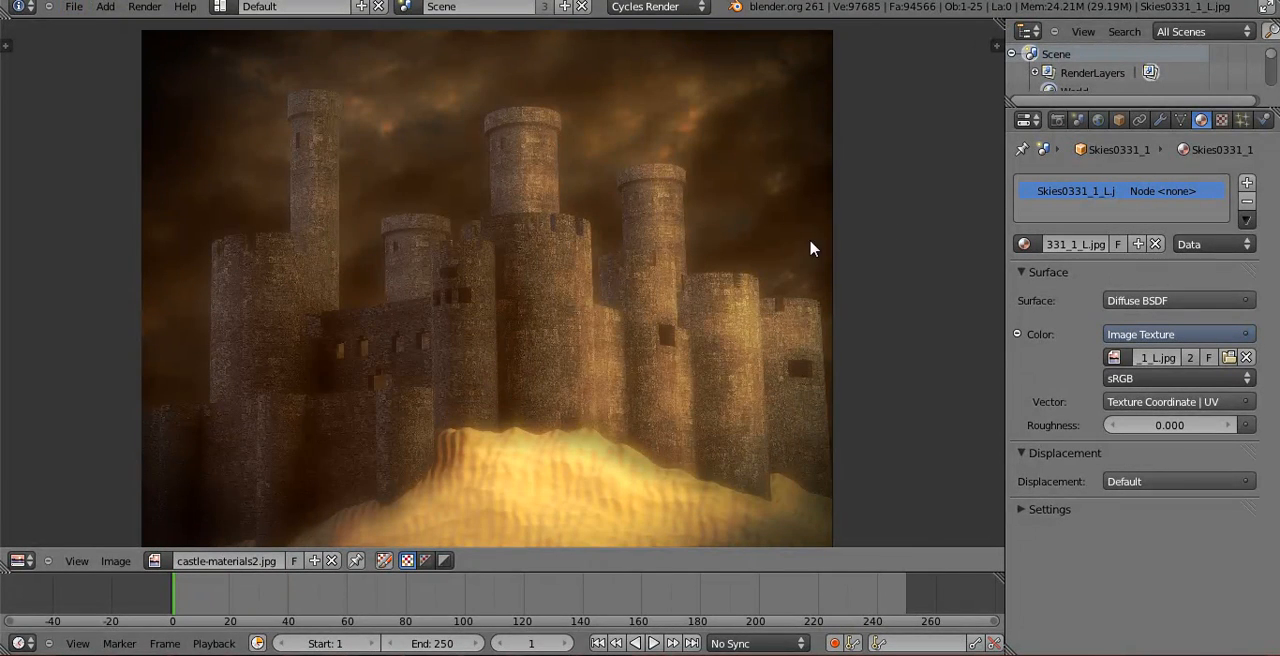
# Start a new default scene and tidy its layout by hiding the tool shelf and widening the properties area.
pyautogui.hotkey('ctrl', 'n')
pyautogui.click(700, 325)
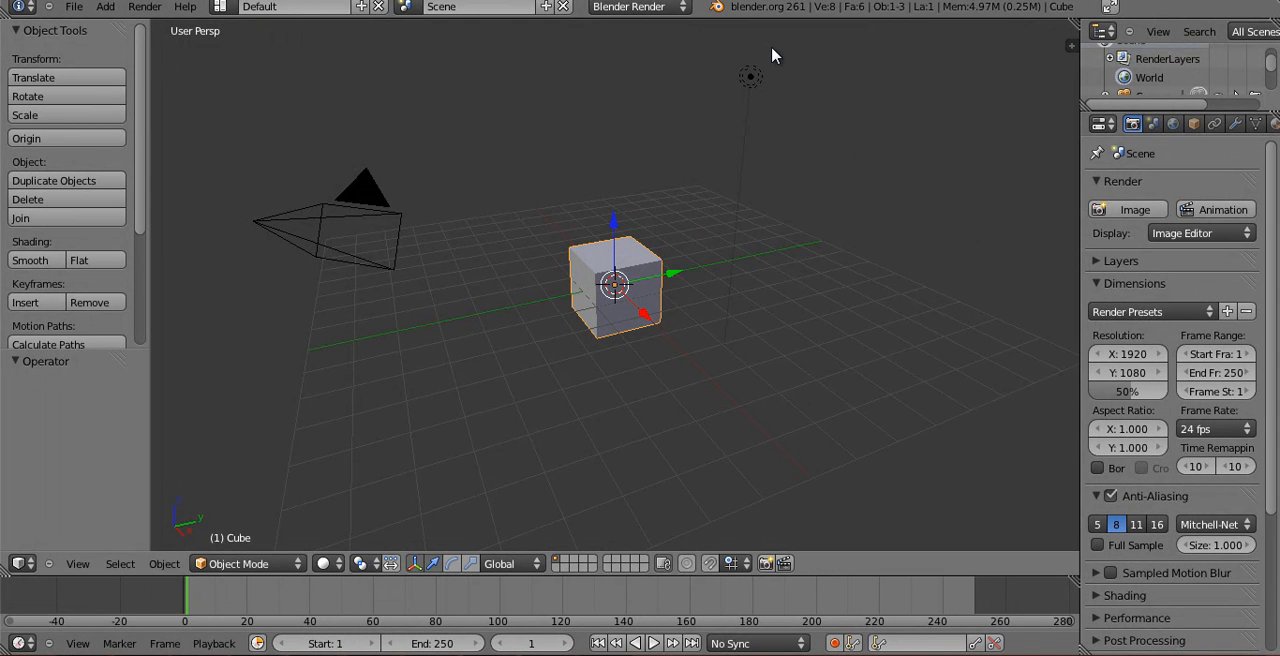
pyautogui.press('t')
pyautogui.moveTo(1080, 242); pyautogui.dragTo(1012, 247)
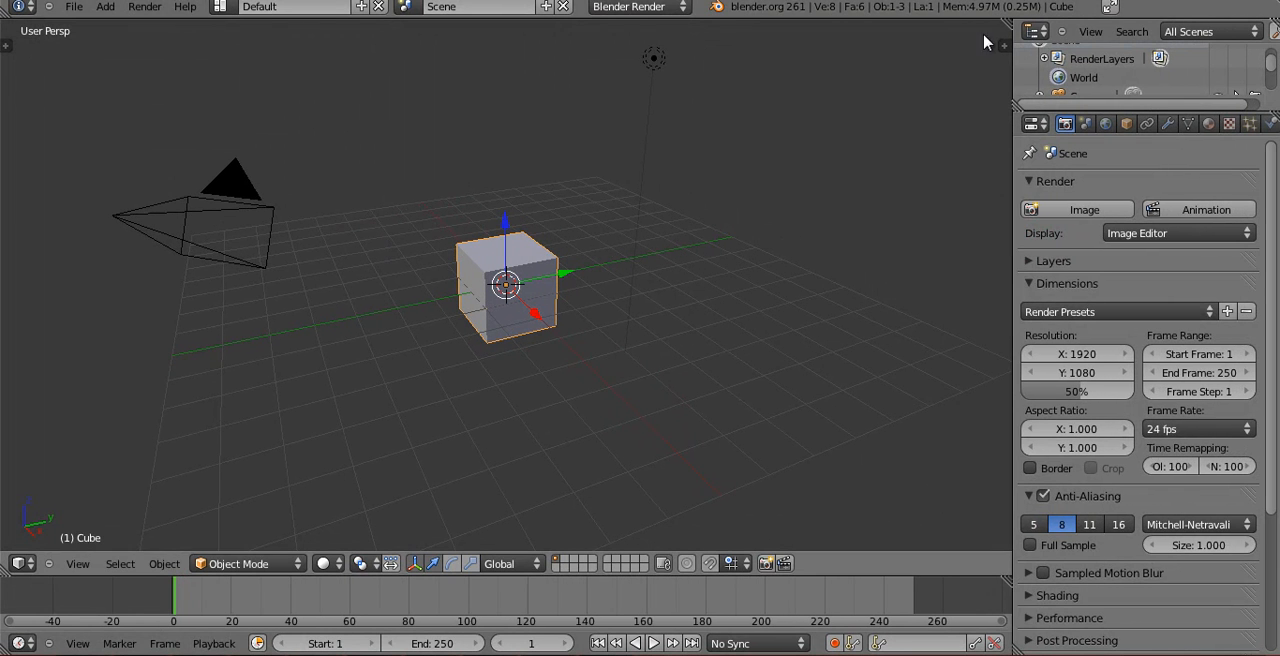
# Split the 3D view into two side-by-side areas and make the new one a UV/Image Editor.
pyautogui.moveTo(1005, 22); pyautogui.dragTo(449, 180)
pyautogui.click(470, 563)
pyautogui.click(514, 441)
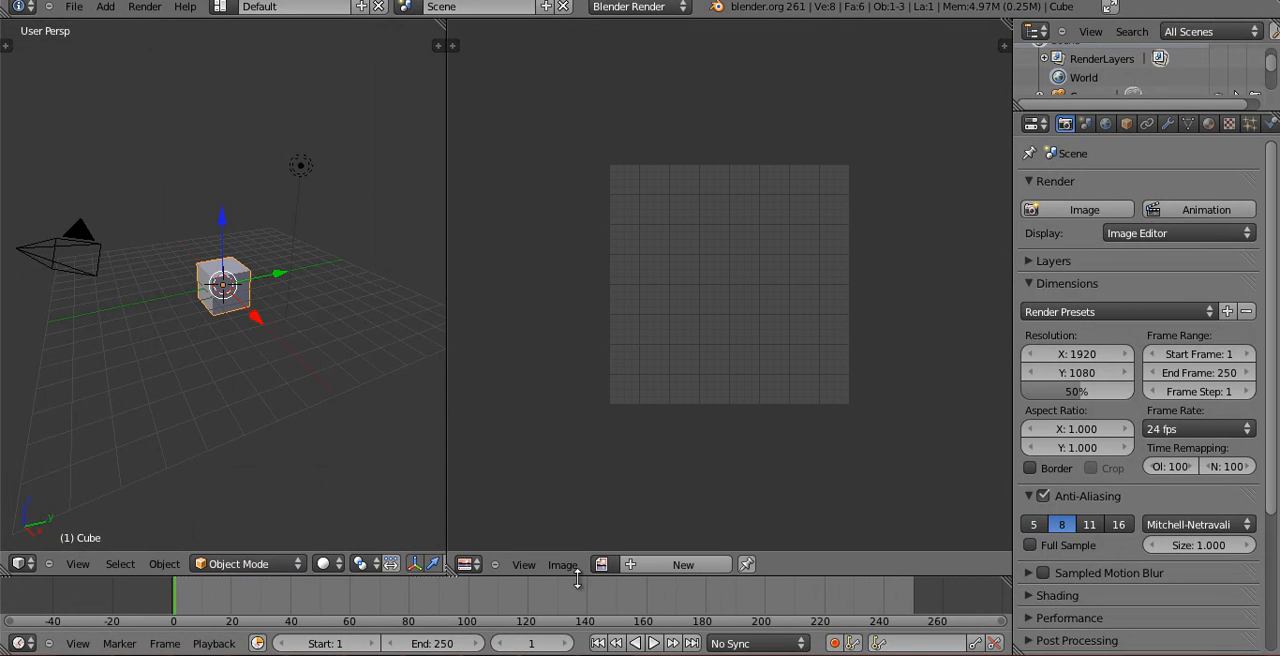
# Open conway_castle3199.JPG from the Blender Foundation folder as a reference in the UV/Image Editor.
pyautogui.click(563, 565)
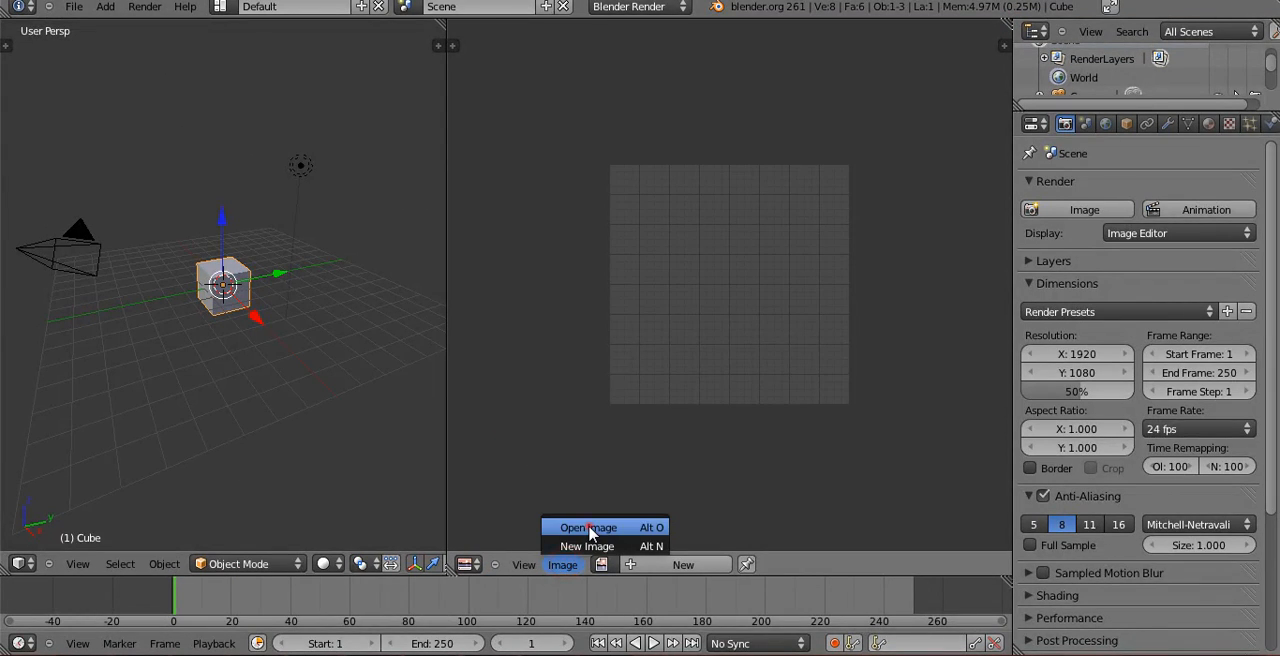
pyautogui.click(590, 528)
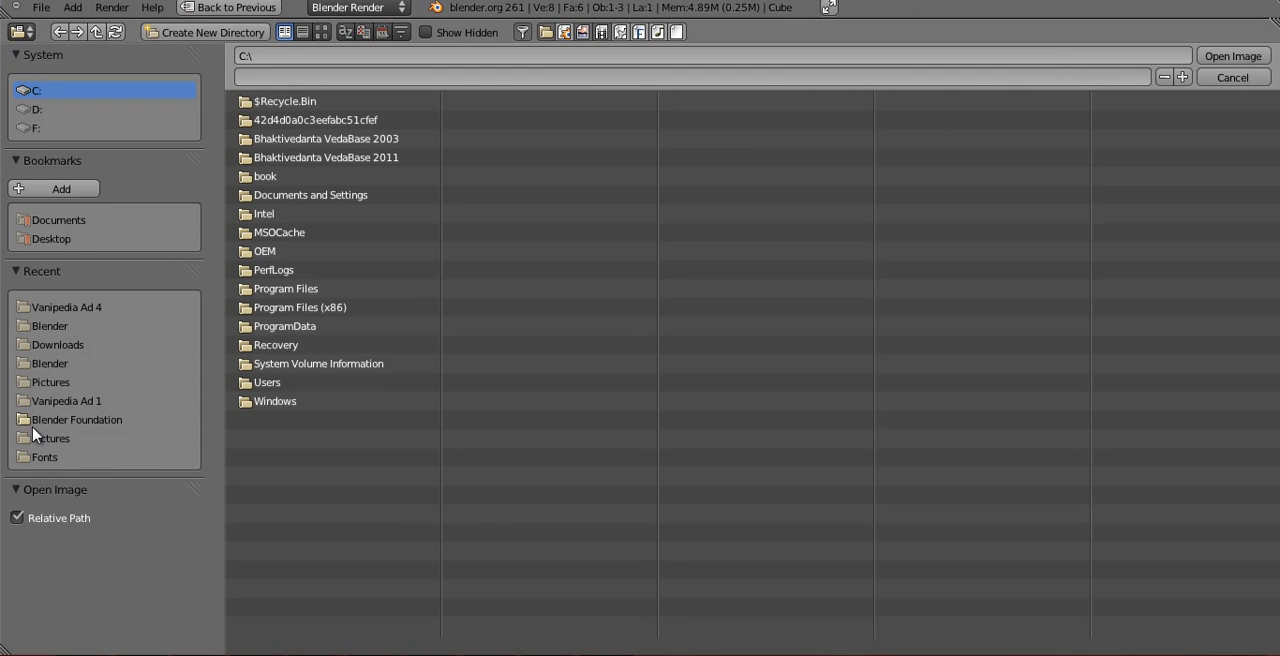
pyautogui.click(60, 421)
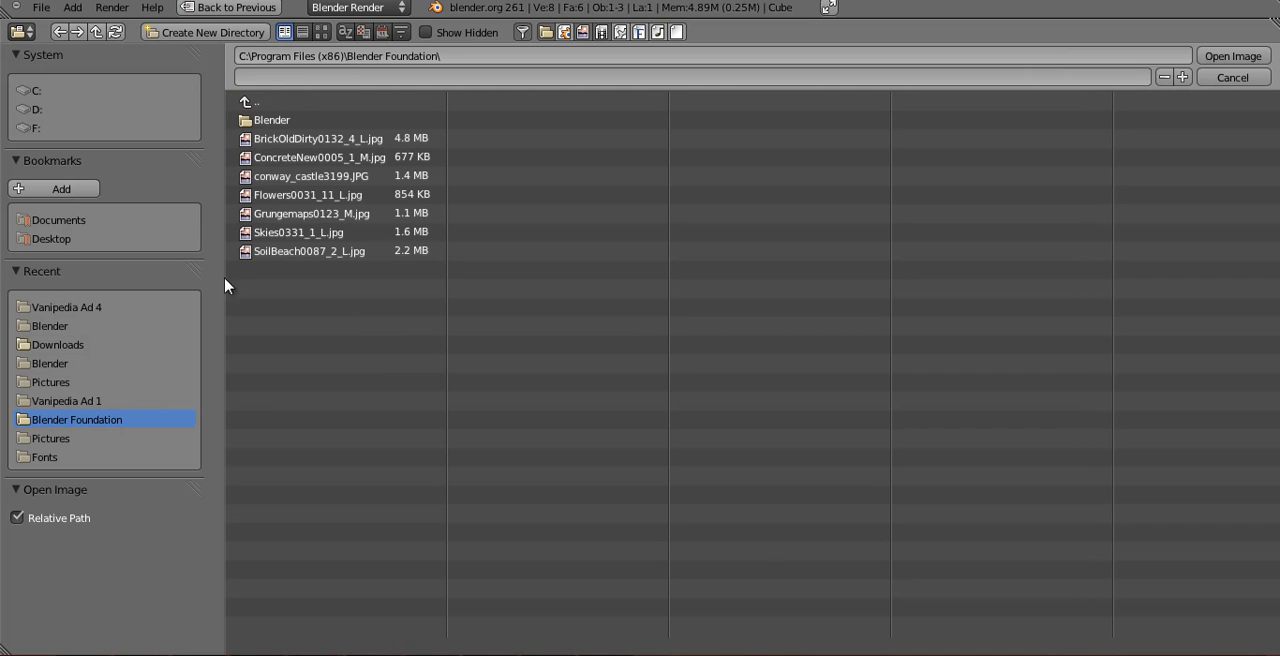
pyautogui.click(300, 176)
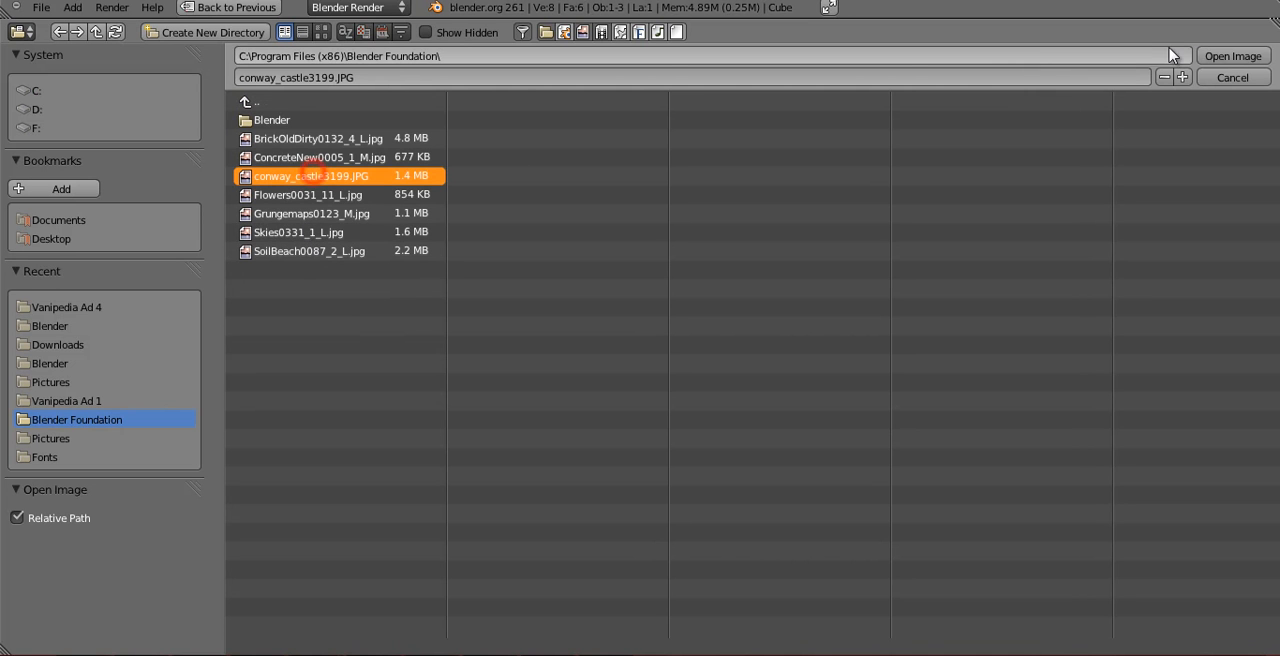
pyautogui.click(1256, 57)
# Examine the towers, battlements and connecting walls in the castle reference photo.
pyautogui.scroll(-5, 712, 340)
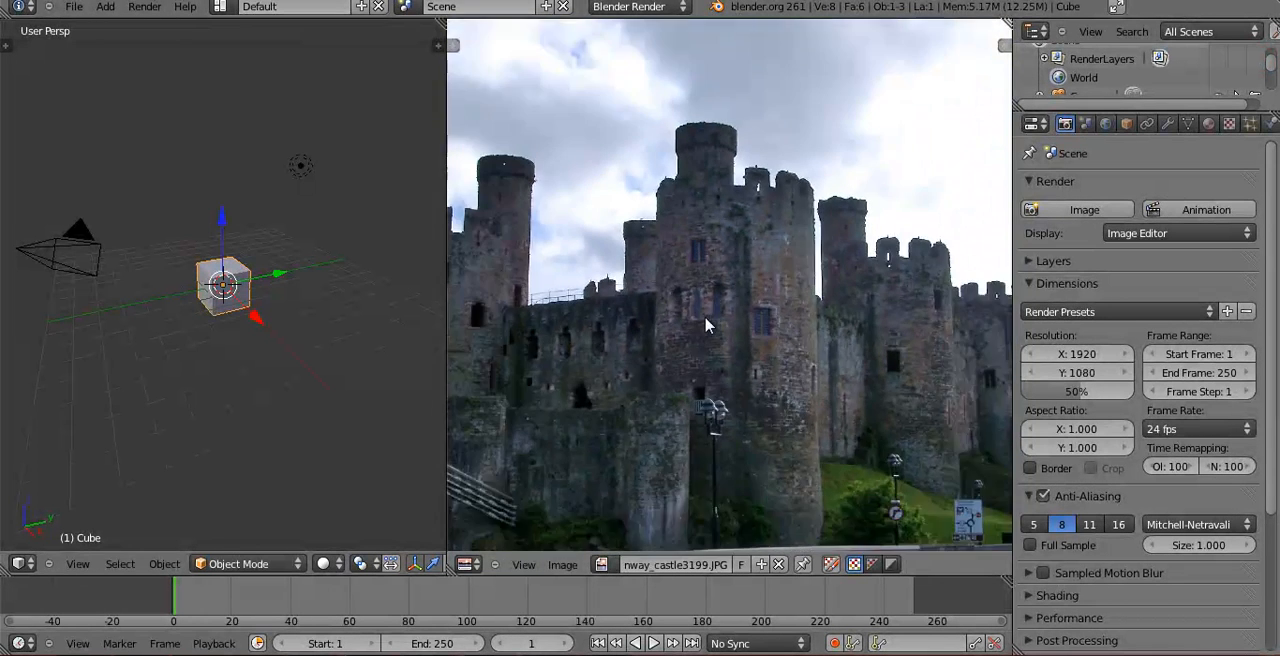
pyautogui.moveTo(774, 347)
pyautogui.mouseDown(button='middle')
pyautogui.moveTo(761, 307)
pyautogui.moveTo(763, 334)
pyautogui.moveTo(780, 331)
pyautogui.mouseUp(button='middle')
pyautogui.scroll(1, 812, 352)
pyautogui.moveTo(823, 372); pyautogui.dragTo(783, 387, button='middle')
pyautogui.moveTo(605, 348); pyautogui.dragTo(641, 354, button='middle')
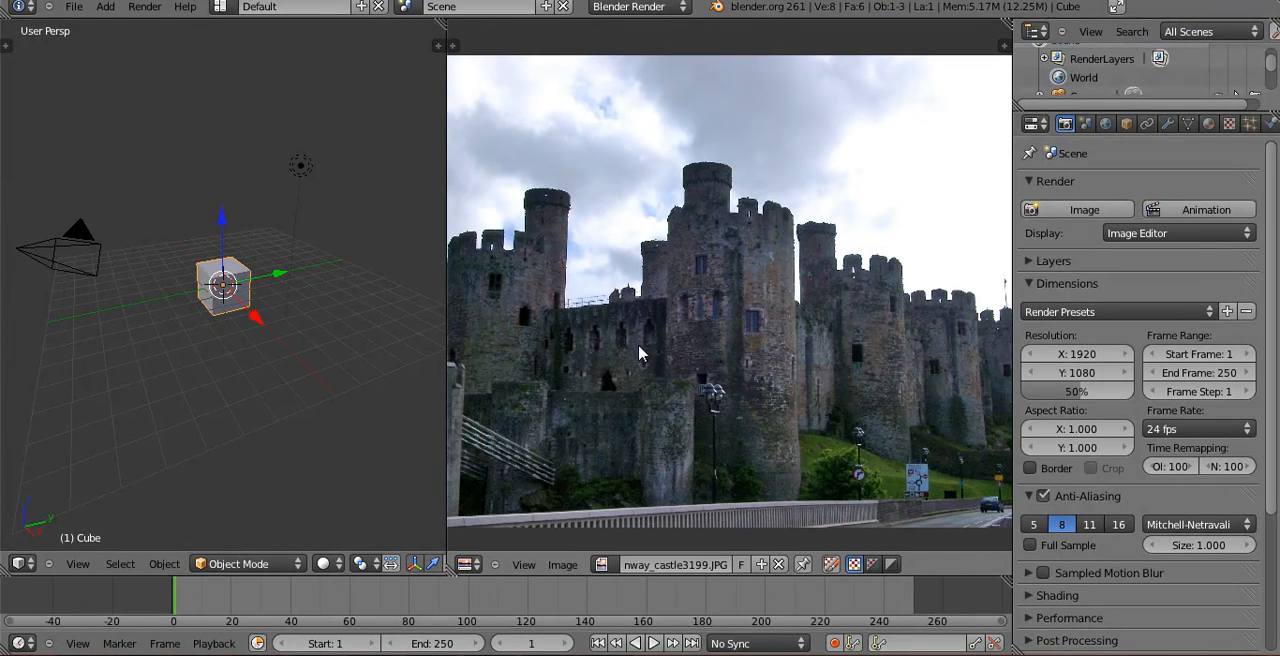
pyautogui.moveTo(575, 301); pyautogui.dragTo(548, 282, button='middle')
pyautogui.scroll(-1, 631, 298)
pyautogui.moveTo(631, 299); pyautogui.dragTo(655, 298, button='middle')
pyautogui.scroll(1, 655, 298)
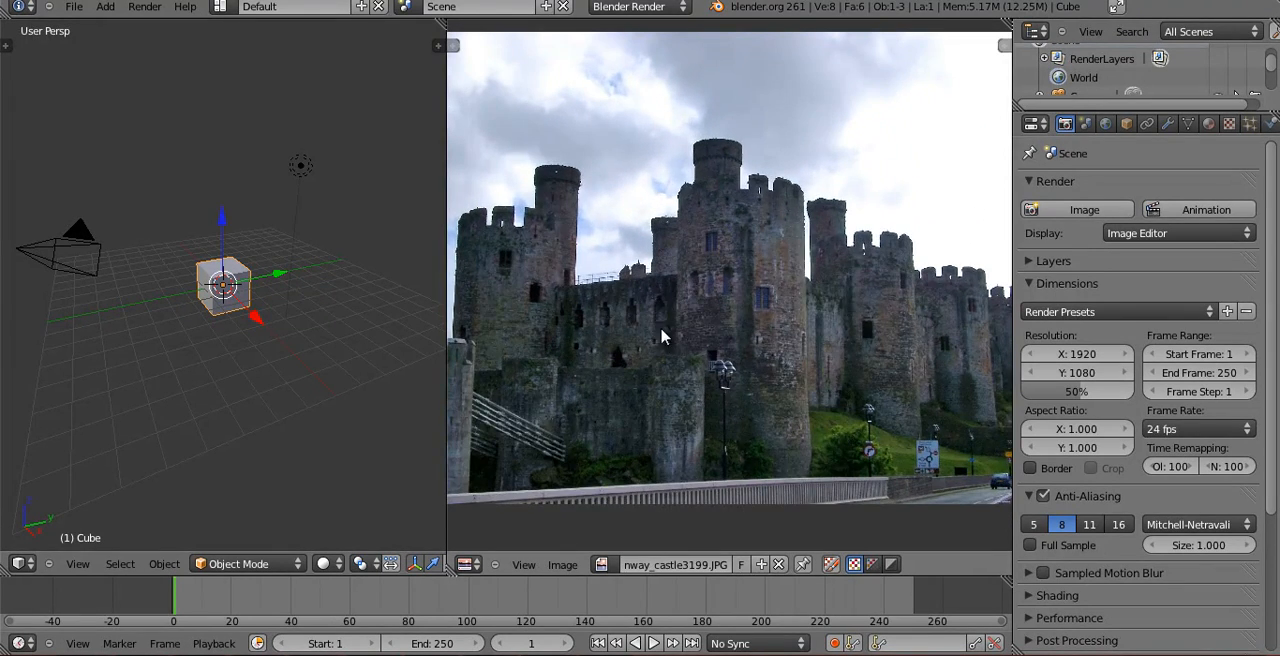
pyautogui.moveTo(690, 338); pyautogui.dragTo(691, 339, button='middle')
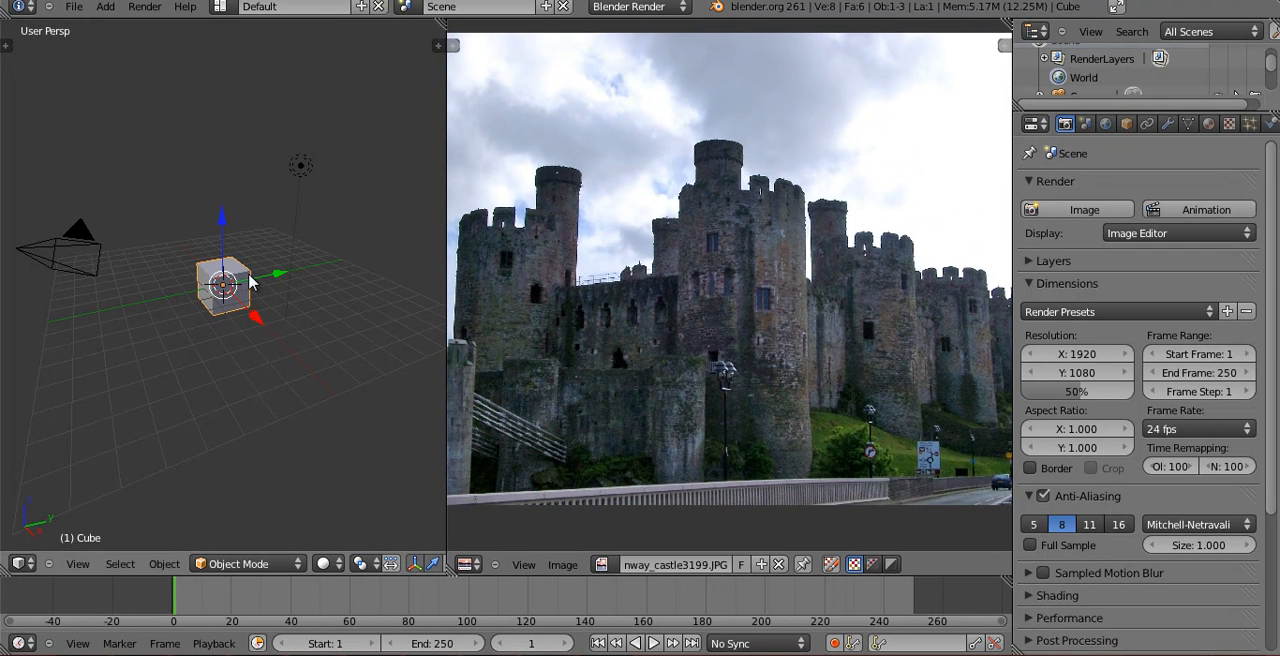
# Widen the 3D view beside the reference photo and turn off the transform manipulator.
pyautogui.moveTo(445, 243); pyautogui.dragTo(551, 243)
pyautogui.moveTo(330, 327); pyautogui.dragTo(432, 357, button='middle')
pyautogui.click(418, 563)
pyautogui.scroll(1, 337, 245)
pyautogui.moveTo(337, 245); pyautogui.dragTo(252, 296, button='middle')
pyautogui.scroll(3, 254, 297)
pyautogui.moveTo(338, 306); pyautogui.dragTo(369, 217, button='middle')
pyautogui.press('s')
pyautogui.press('x')
pyautogui.rightClick(380, 281)
# Set the 3D view to the orthographic right side and scale the cube along Y to about 0.25.
pyautogui.press('KP_5')
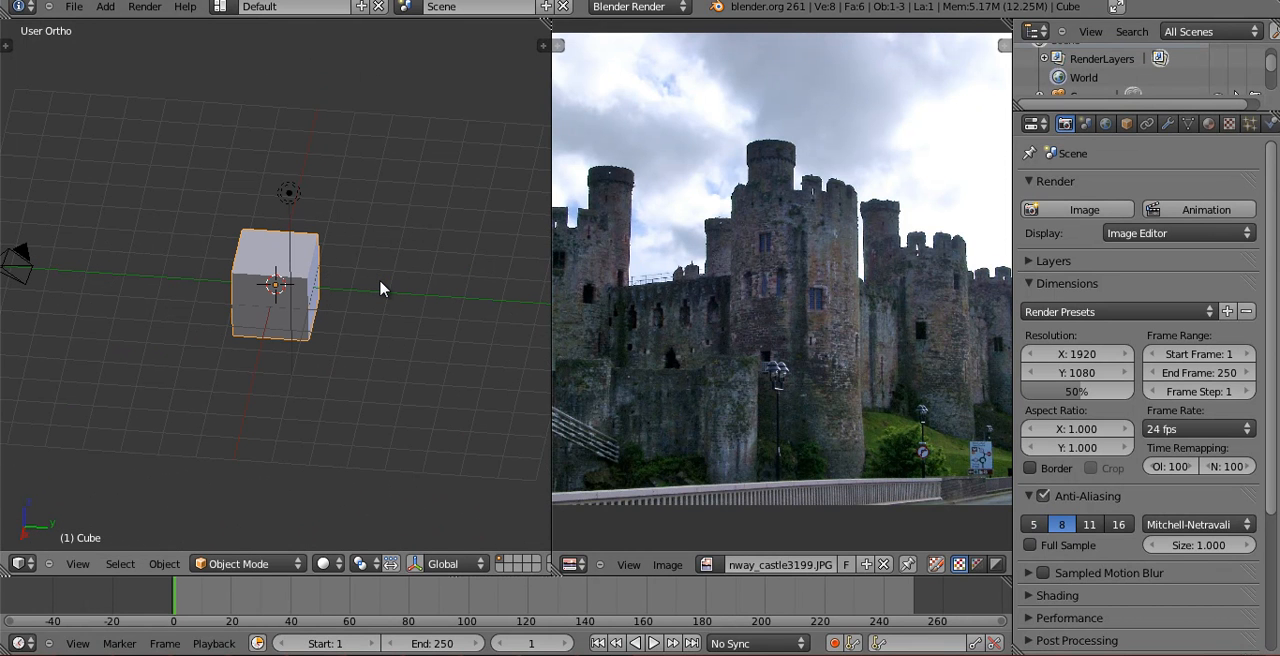
pyautogui.press('i')
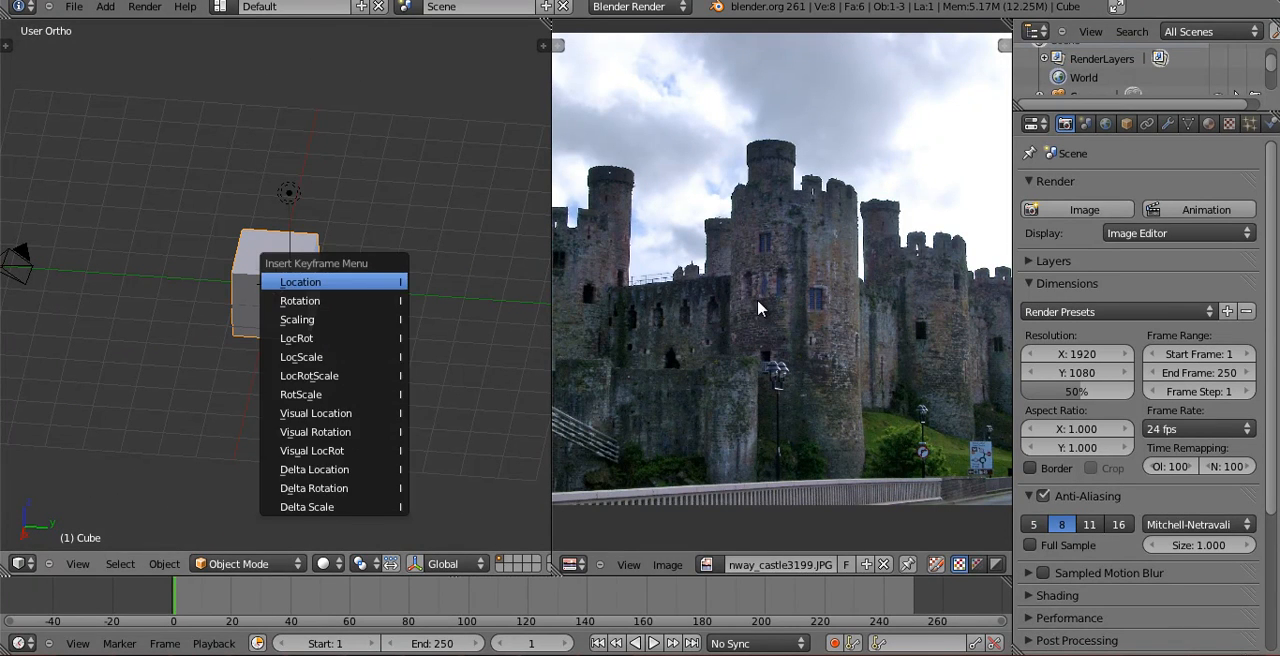
pyautogui.press('KP_1')
pyautogui.press('KP_3')
pyautogui.scroll(4, 366, 289)
pyautogui.press('s')
pyautogui.press('y')
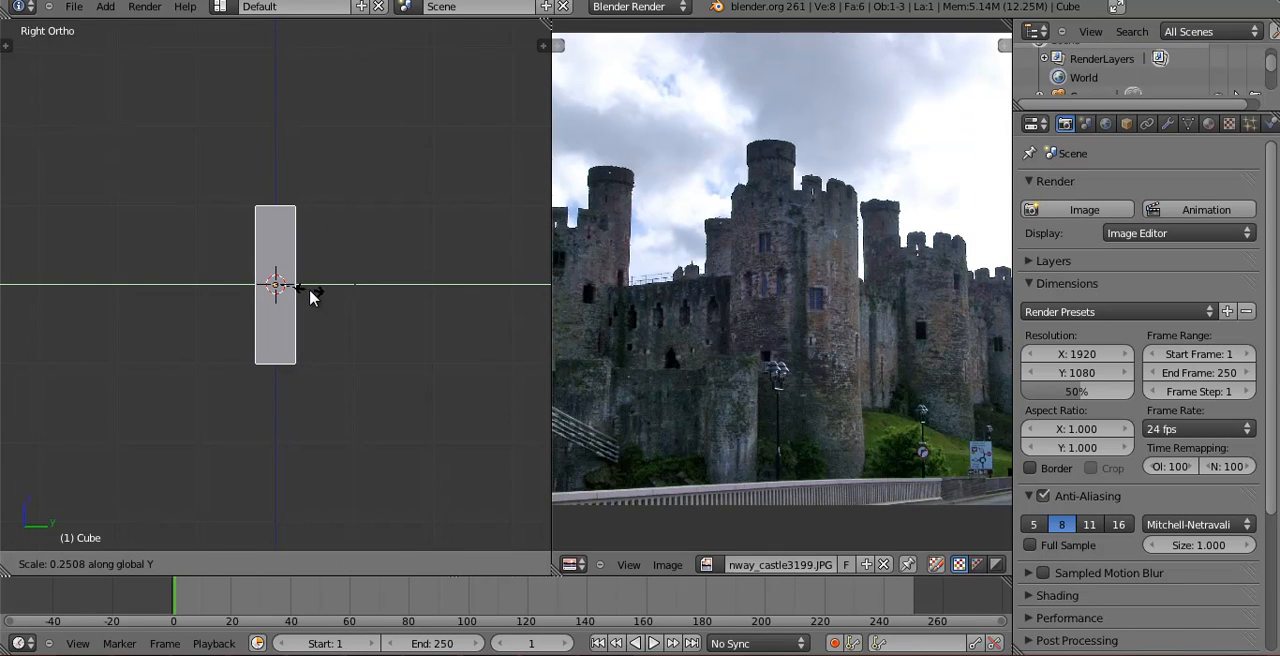
pyautogui.click(305, 296)
# Refine the thickness of the flattened cube with further scaling along Y.
pyautogui.moveTo(300, 288); pyautogui.dragTo(331, 423, button='middle')
pyautogui.press('s')
pyautogui.press('y')
pyautogui.click(391, 305)
pyautogui.moveTo(389, 304); pyautogui.dragTo(443, 282, button='middle')
pyautogui.press('s')
pyautogui.press('y')
pyautogui.click(377, 305)
# In the front view, stretch the wall block along Z into a tall upright rectangle.
pyautogui.press('KP_1')
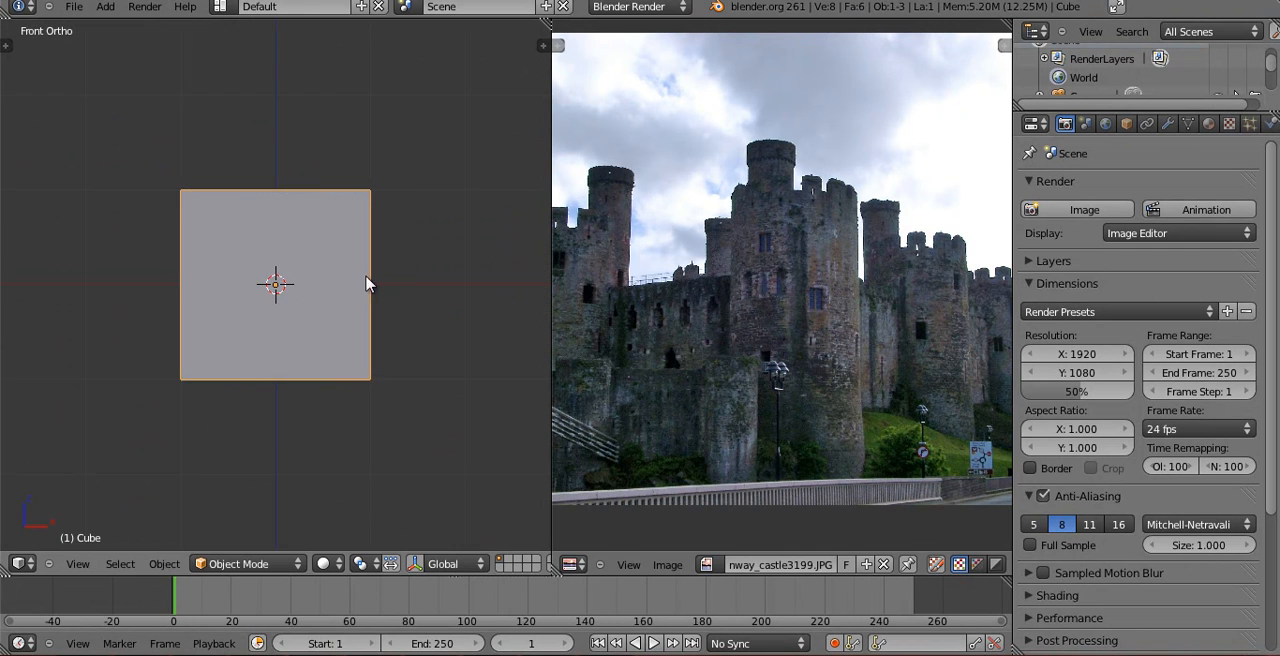
pyautogui.scroll(-4, 350, 292)
pyautogui.press('s')
pyautogui.press('z')
pyautogui.click(337, 371)
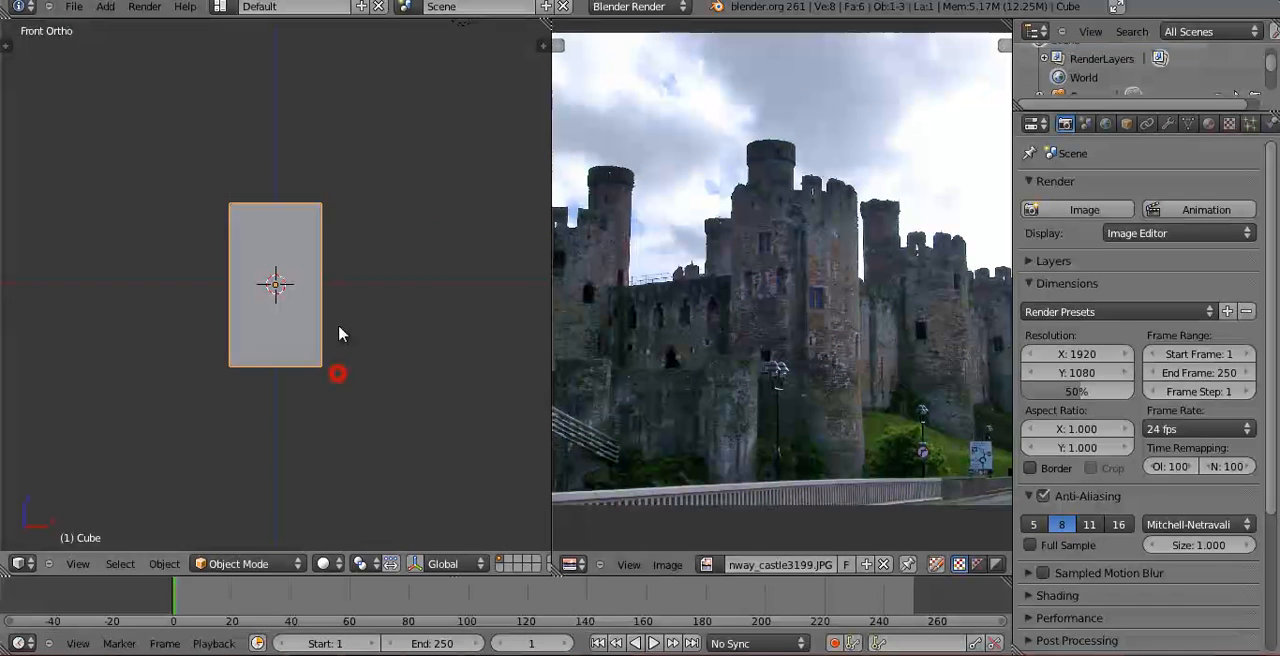
# Widen the wall block along X and increase its height along Z.
pyautogui.press('s')
pyautogui.press('x')
pyautogui.click(391, 313)
pyautogui.press('s')
pyautogui.press('z')
pyautogui.click(390, 372)
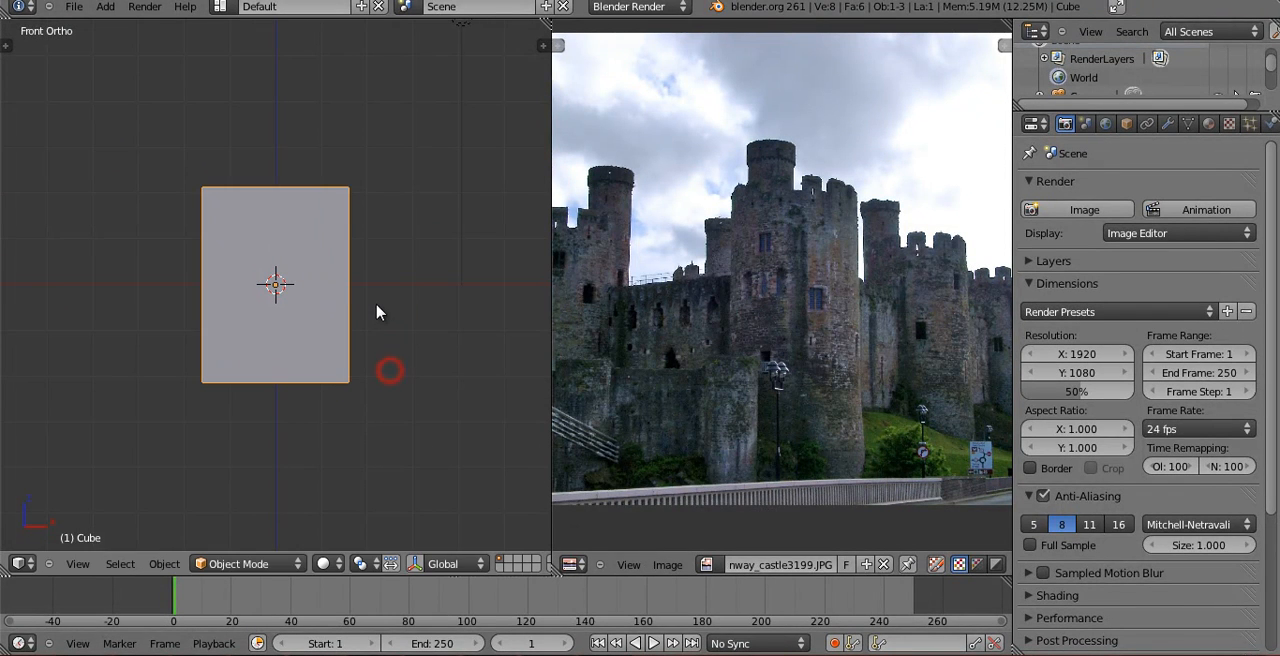
# Scale the wall block wider along X in two passes, giving it a nearly square front face.
pyautogui.press('s')
pyautogui.press('x')
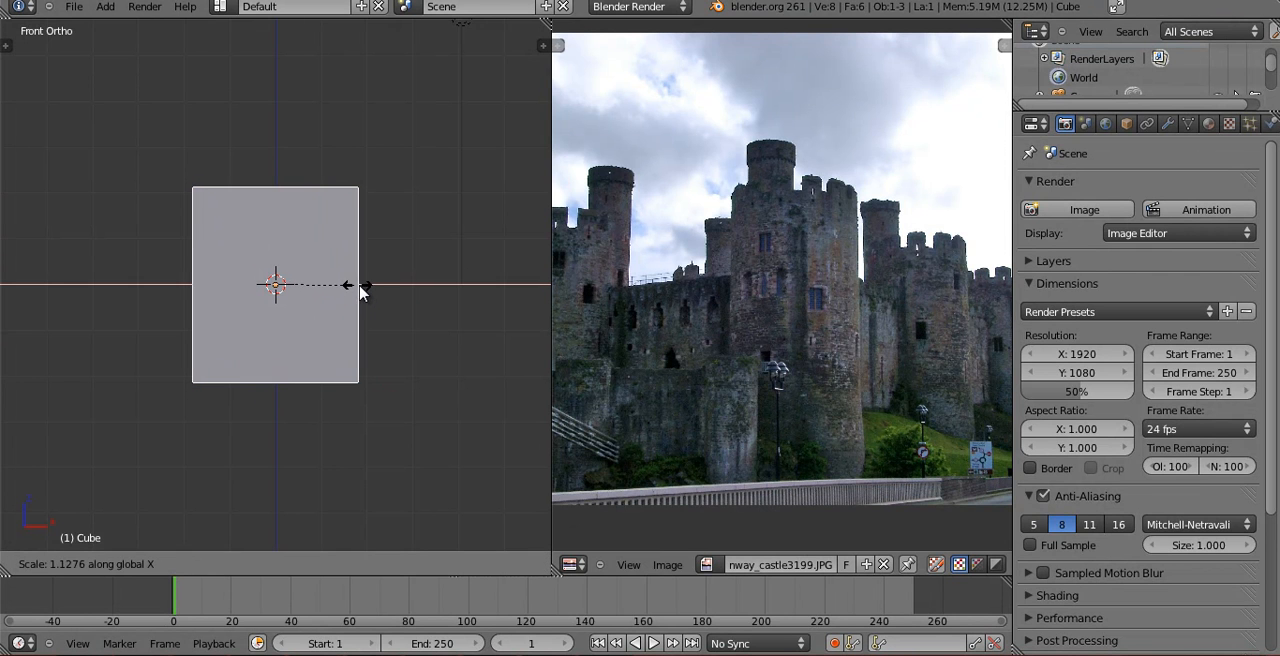
pyautogui.click(369, 284)
pyautogui.press('s')
pyautogui.press('x')
pyautogui.click(386, 298)
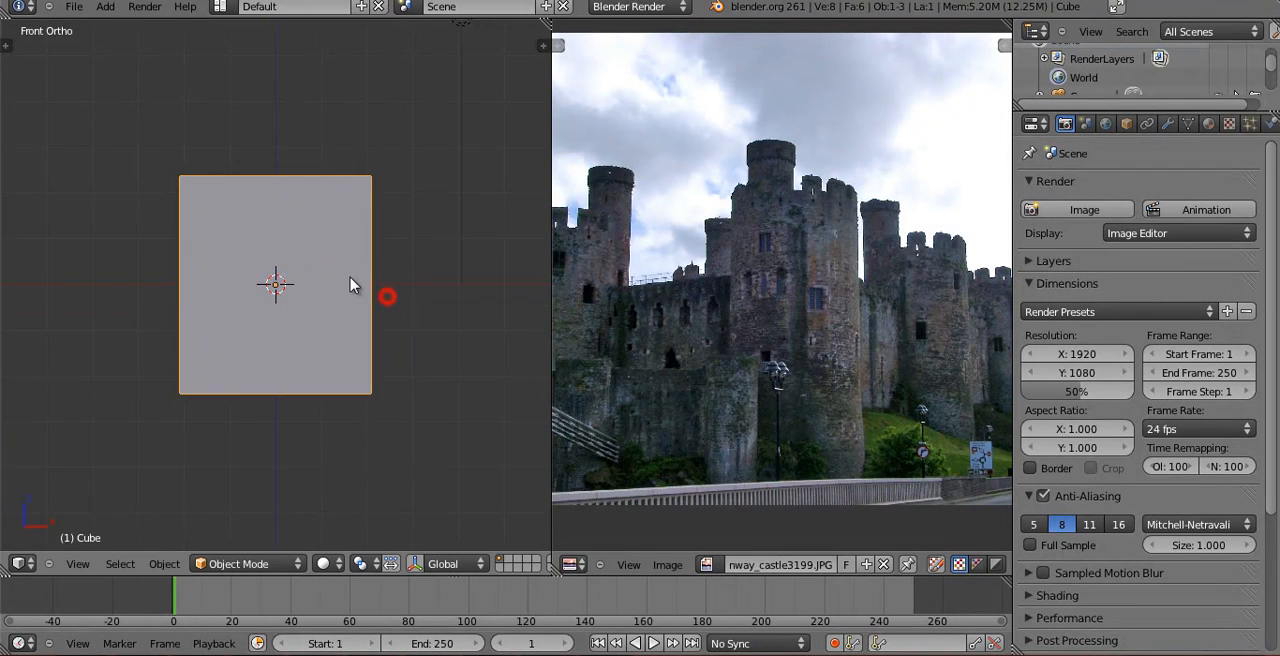
# Check the wall block's shape, return to its front view and examine the main tower in the castle photo up close.
pyautogui.moveTo(354, 283); pyautogui.dragTo(233, 327, button='middle')
pyautogui.press('KP_1')
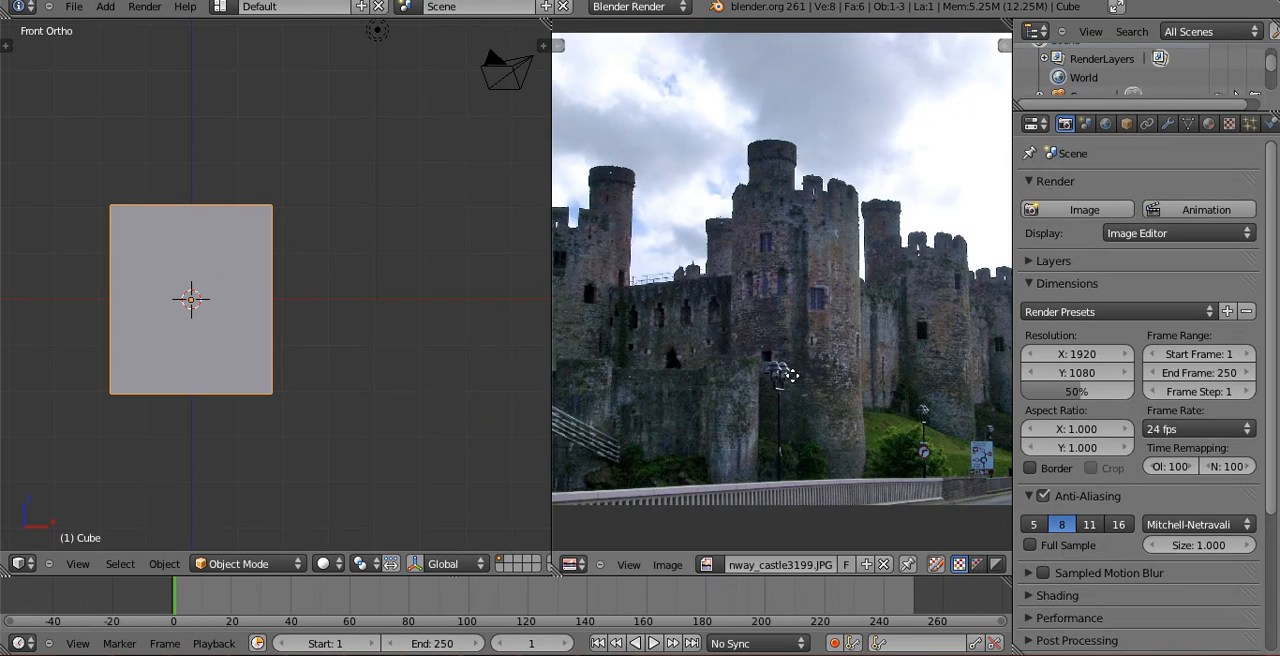
pyautogui.press('Home')
pyautogui.scroll(4, 864, 320)
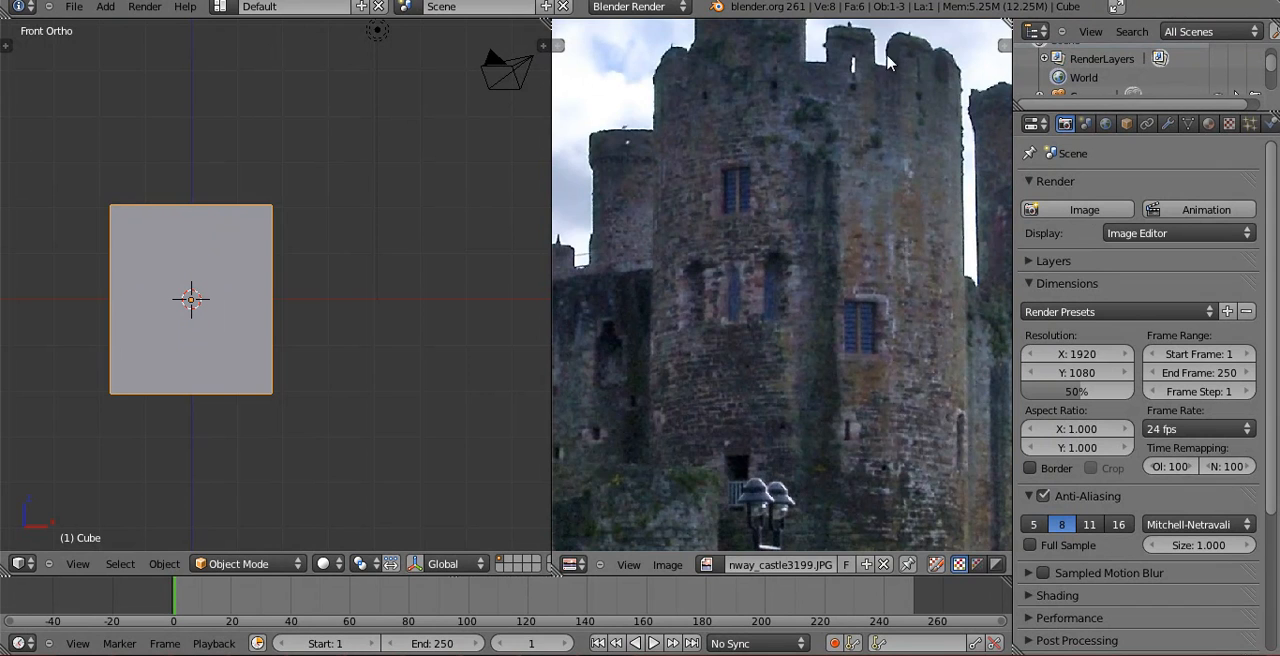
# Study the castle photo's towers and add a cylinder mesh at the centre of the wall block as a tower.
pyautogui.scroll(-3, 824, 327)
pyautogui.moveTo(769, 314); pyautogui.dragTo(836, 268, button='middle')
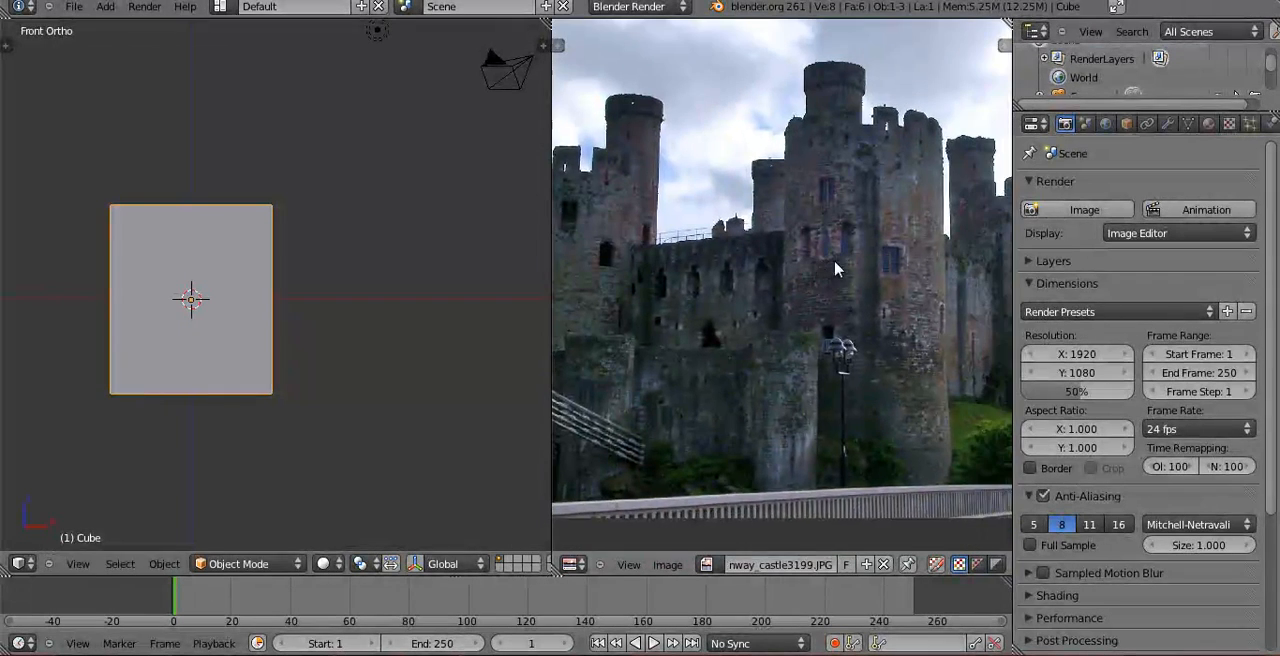
pyautogui.moveTo(641, 314); pyautogui.dragTo(652, 280, button='middle')
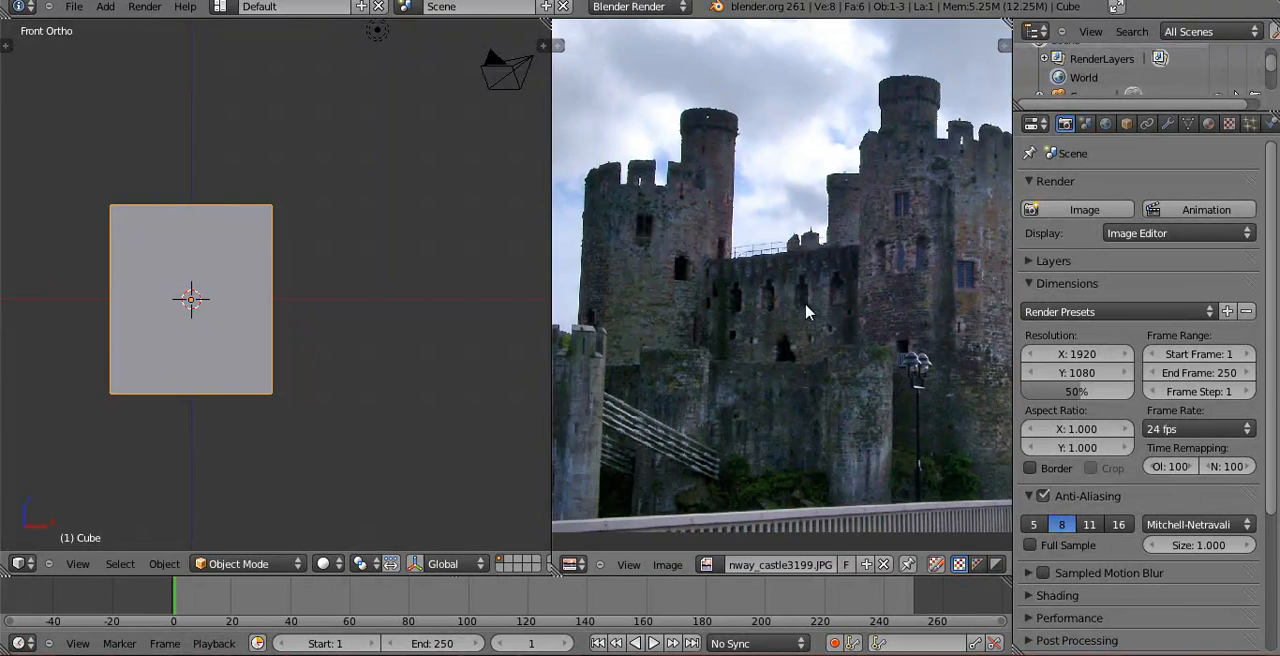
pyautogui.moveTo(808, 312); pyautogui.dragTo(782, 298, button='middle')
pyautogui.scroll(-2, 131, 366)
pyautogui.hotkey('shift', 'a')
pyautogui.moveTo(157, 347)
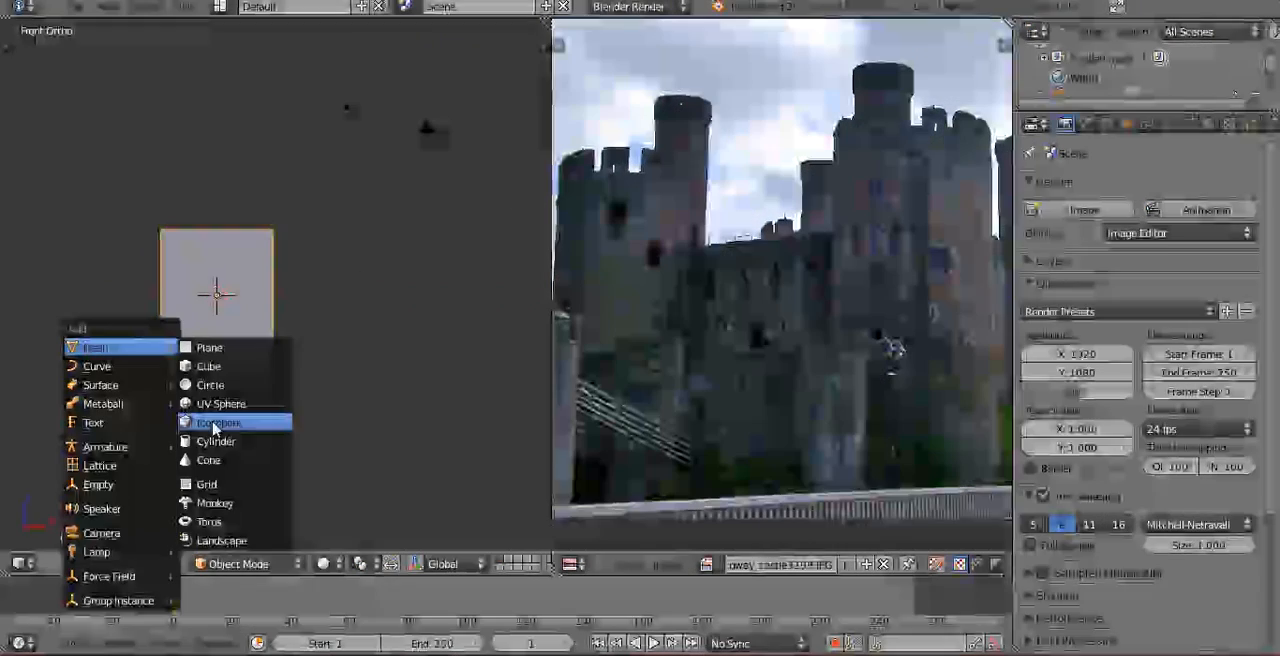
pyautogui.click(215, 441)
pyautogui.press('t')
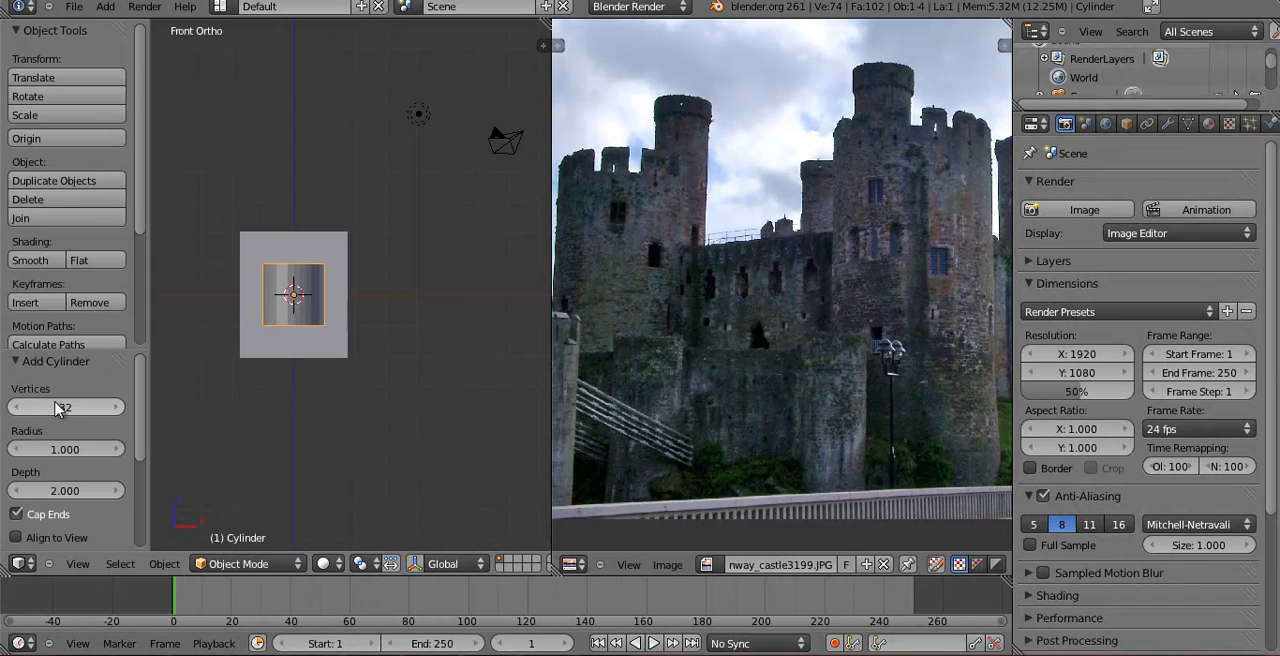
pyautogui.press('t')
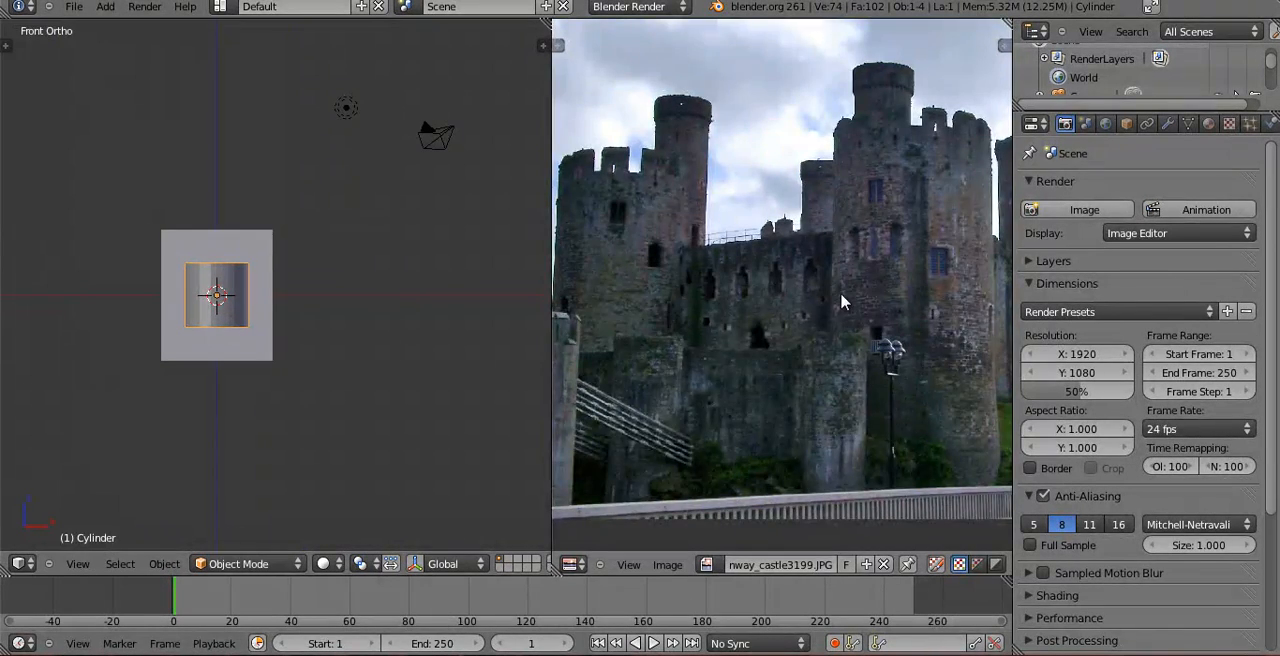
# Examine the round tower in the castle photo and the cylinder's mesh against the wall block from several angles.
pyautogui.scroll(3, 880, 285)
pyautogui.moveTo(880, 285); pyautogui.dragTo(674, 380, button='middle')
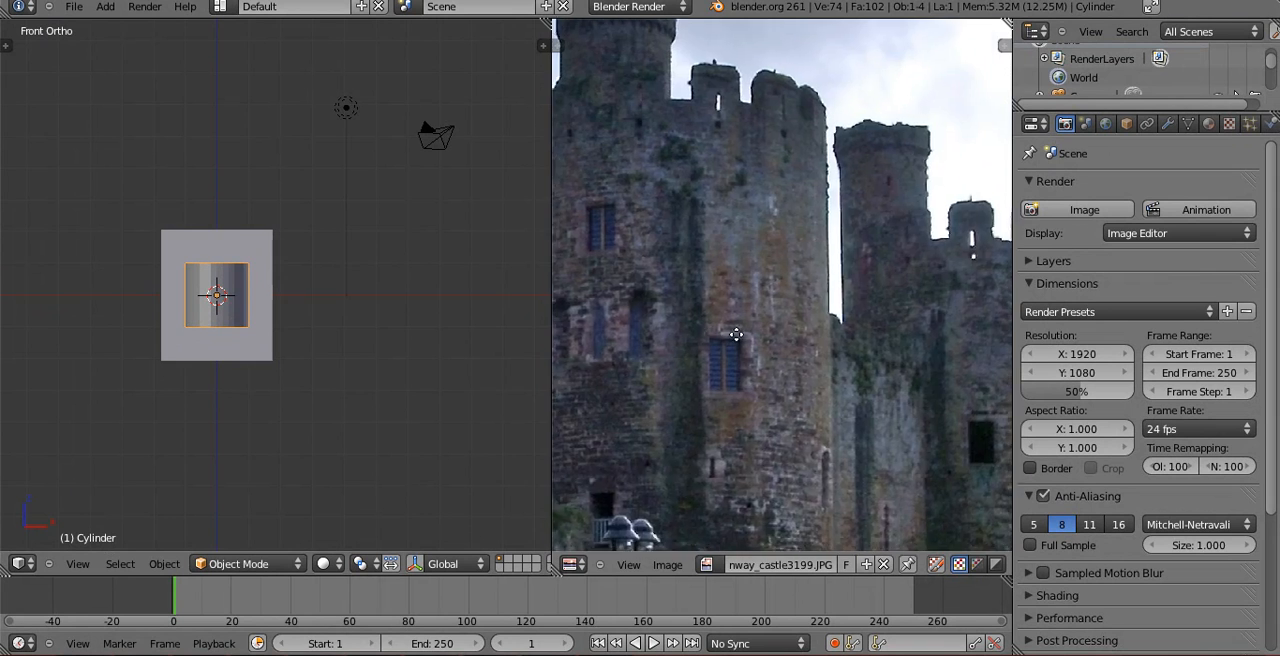
pyautogui.scroll(2, 763, 246)
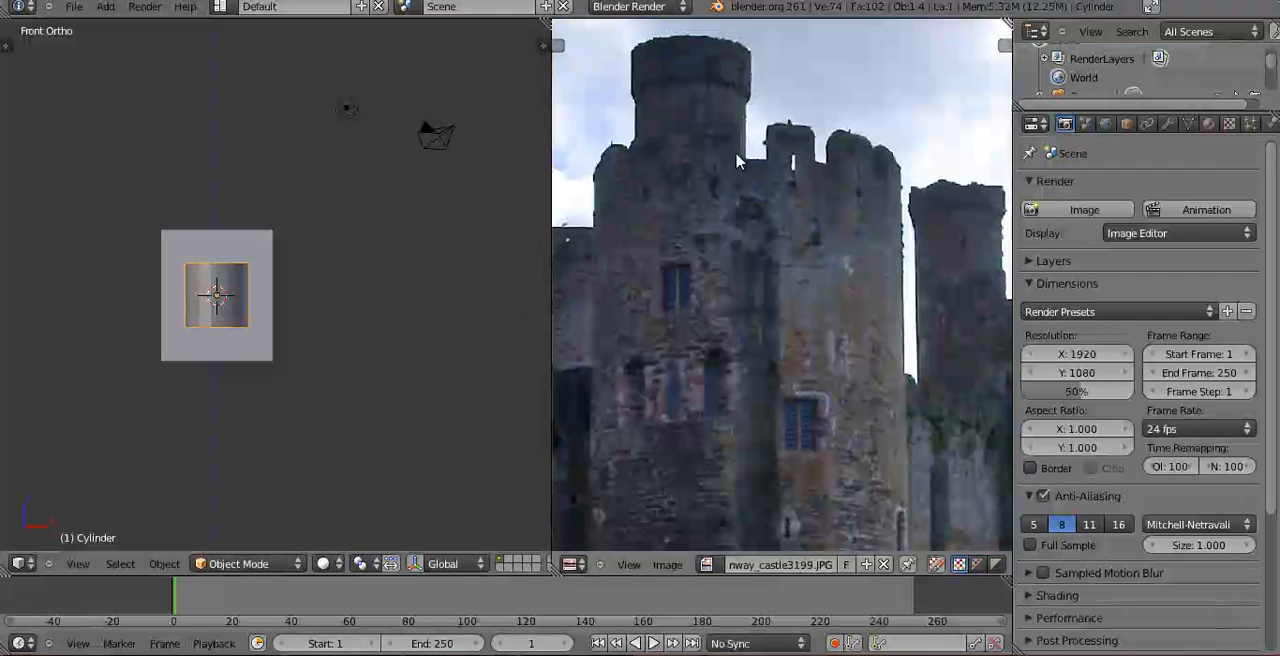
pyautogui.moveTo(317, 346); pyautogui.dragTo(228, 300, button='middle')
pyautogui.press('Tab')
pyautogui.scroll(5, 300, 337)
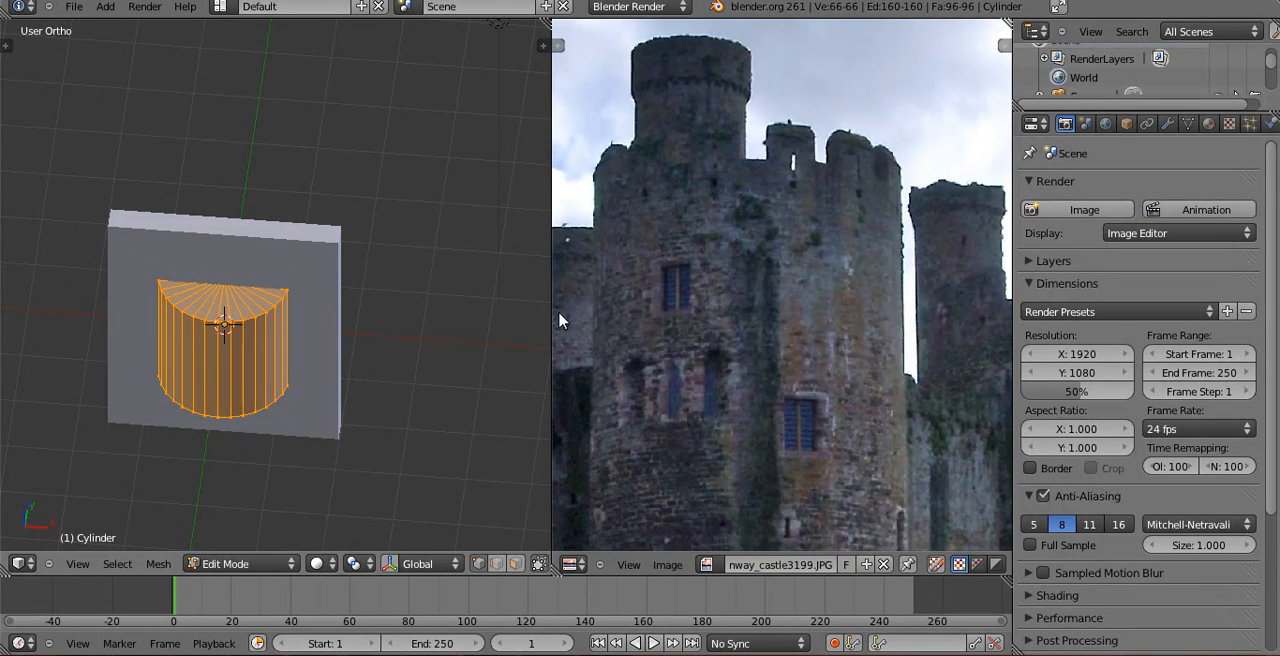
pyautogui.moveTo(301, 400); pyautogui.dragTo(157, 383, button='middle')
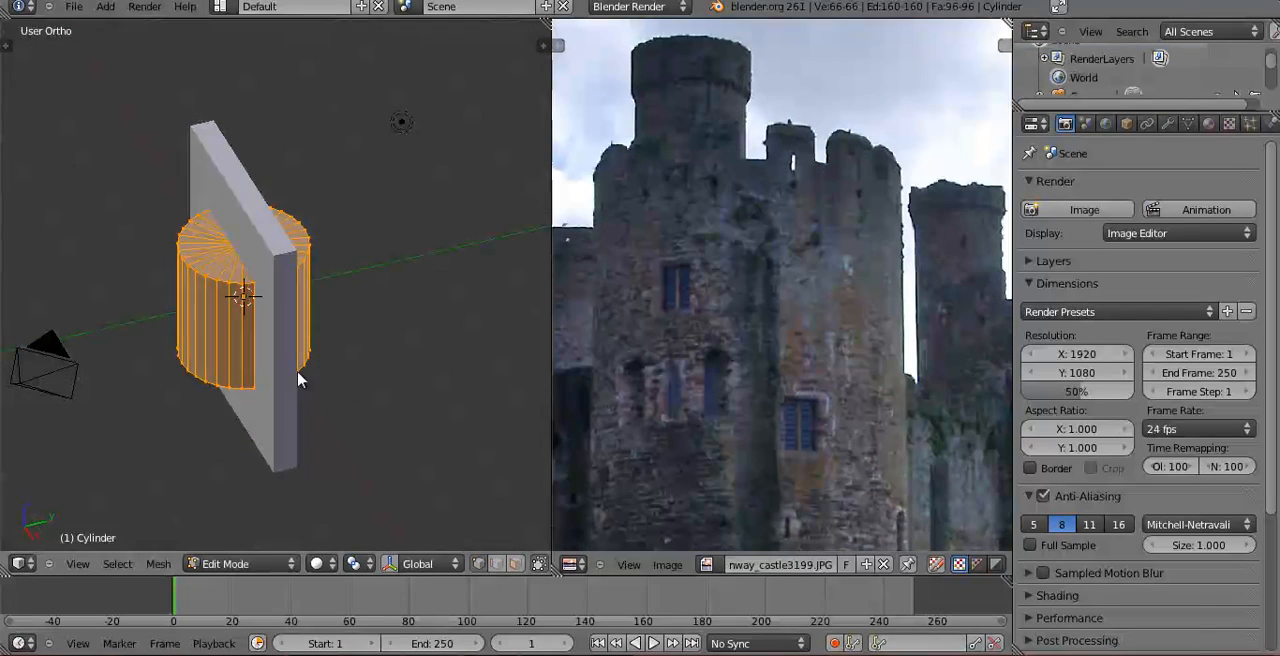
pyautogui.moveTo(300, 371); pyautogui.dragTo(397, 397, button='middle')
pyautogui.press('Tab')
pyautogui.moveTo(363, 349); pyautogui.dragTo(280, 397, button='middle')
pyautogui.press('Tab')
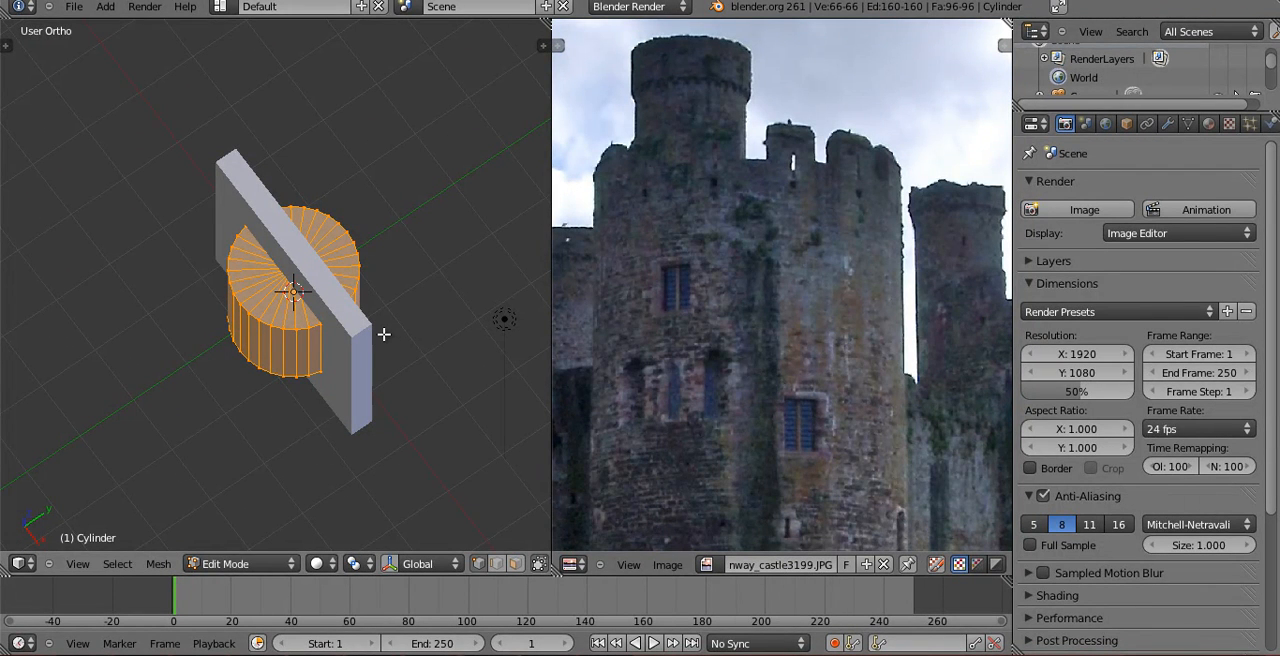
# Leave mesh editing and move the cylinder along X to the end of the wall block.
pyautogui.moveTo(314, 357); pyautogui.dragTo(393, 320, button='middle')
pyautogui.press('Tab')
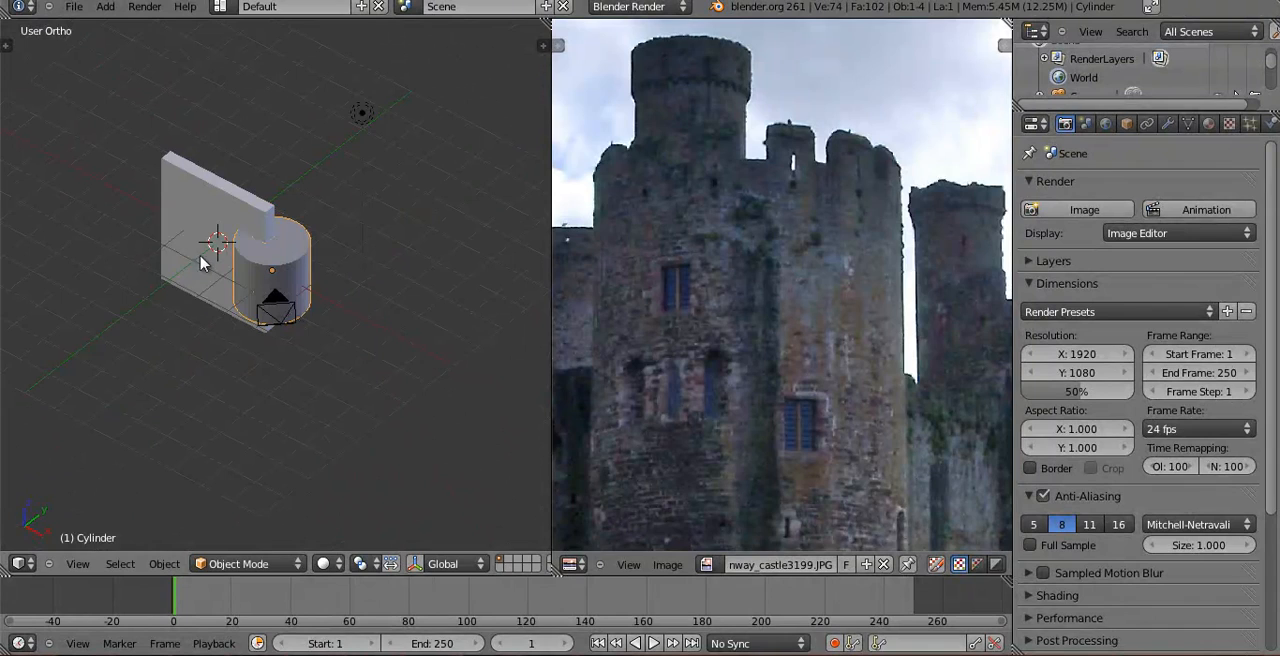
pyautogui.scroll(5, 272, 330)
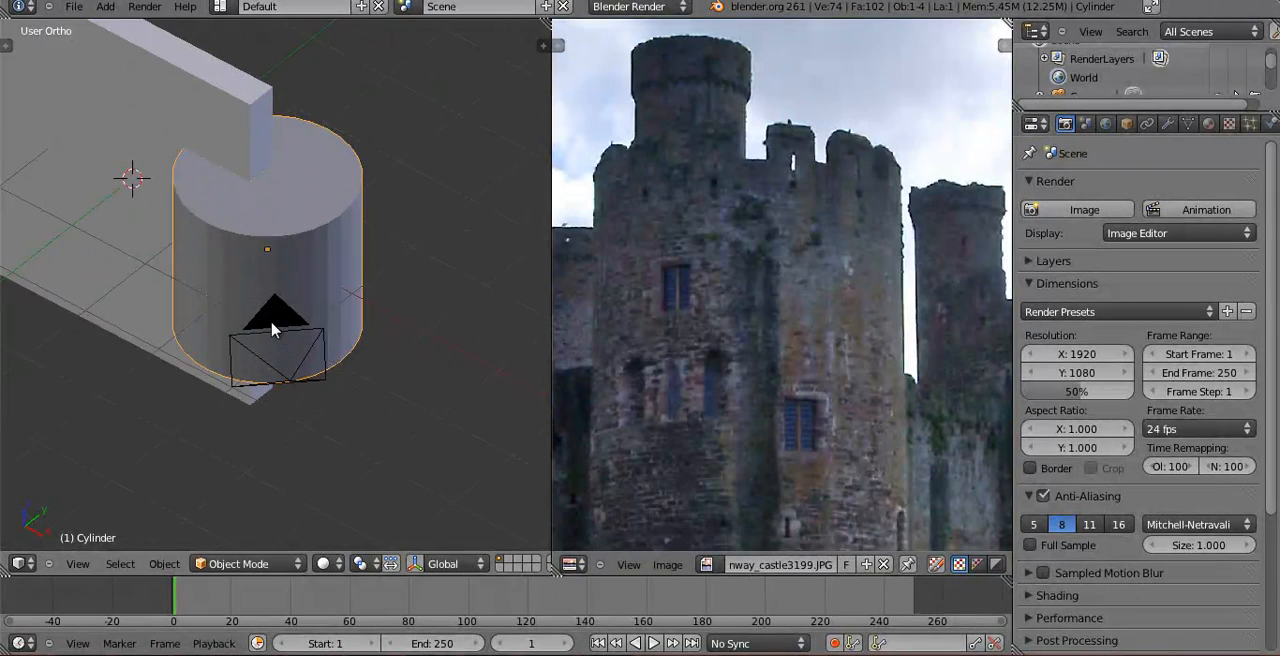
pyautogui.moveTo(252, 262); pyautogui.dragTo(286, 343, button='middle')
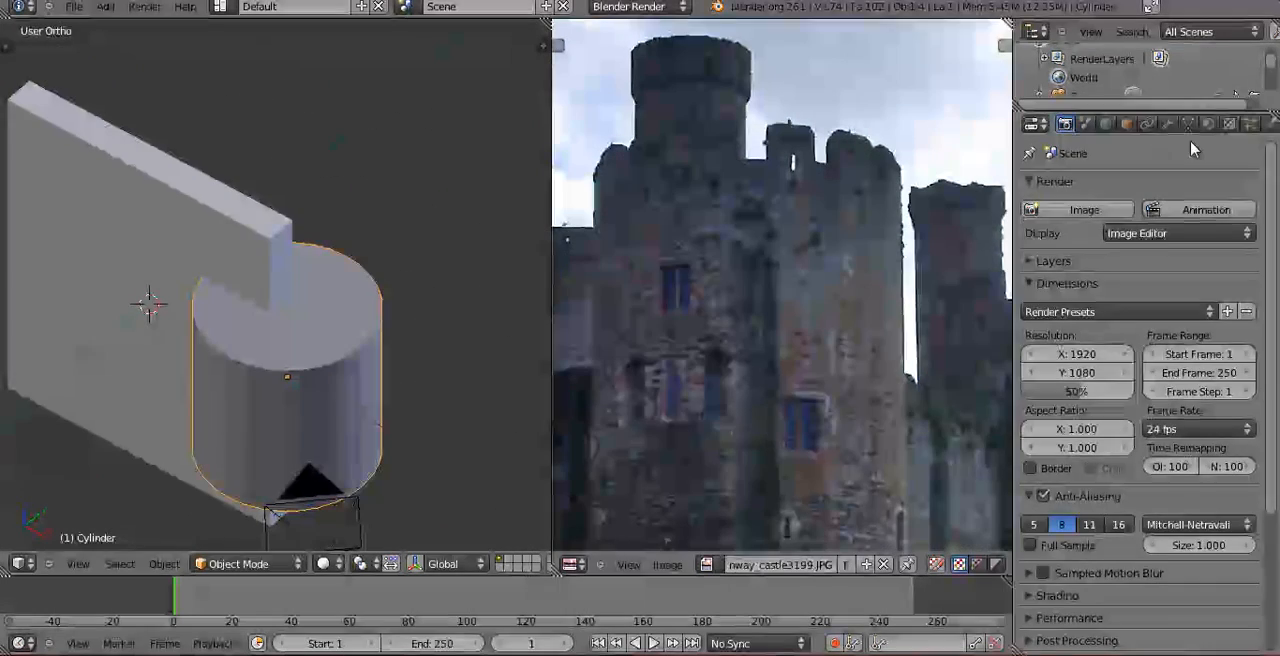
# Add an Edge Split modifier to the cylinder and give it smooth shading.
pyautogui.click(1166, 124)
pyautogui.click(1075, 208)
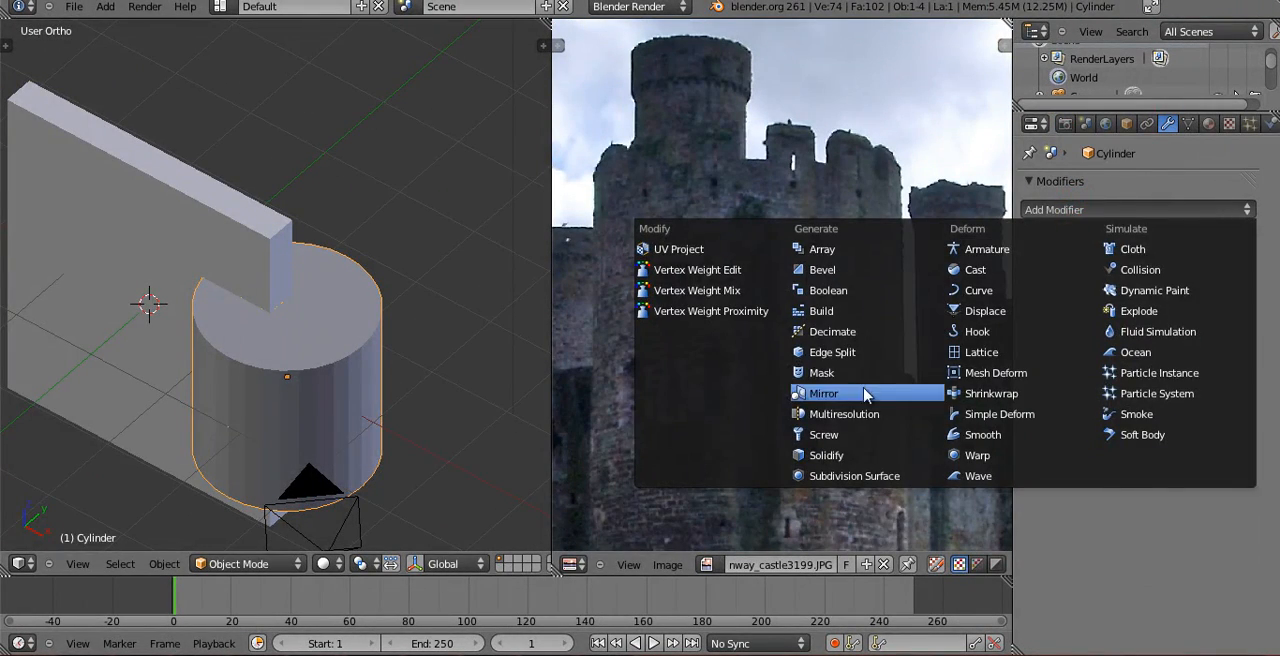
pyautogui.click(848, 356)
pyautogui.press('t')
pyautogui.click(47, 264)
pyautogui.press('t')
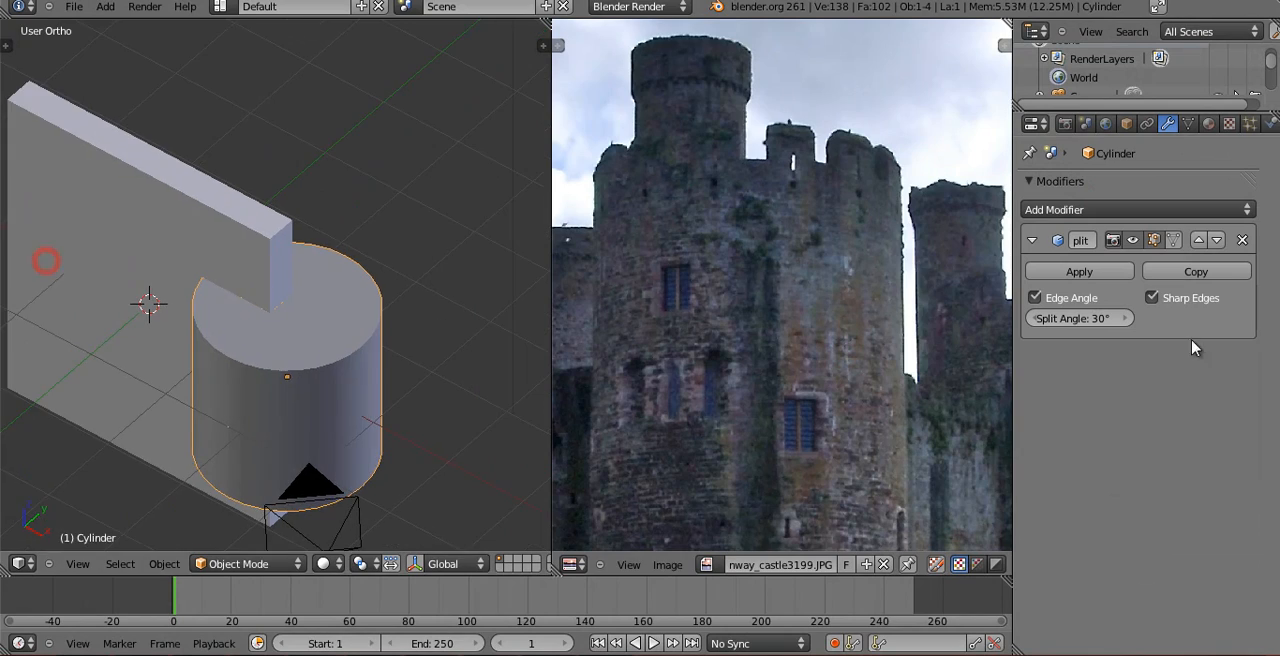
# Set the Edge Split modifier's split angle to 60° on the cylinder.
pyautogui.moveTo(406, 385); pyautogui.dragTo(400, 306, button='middle')
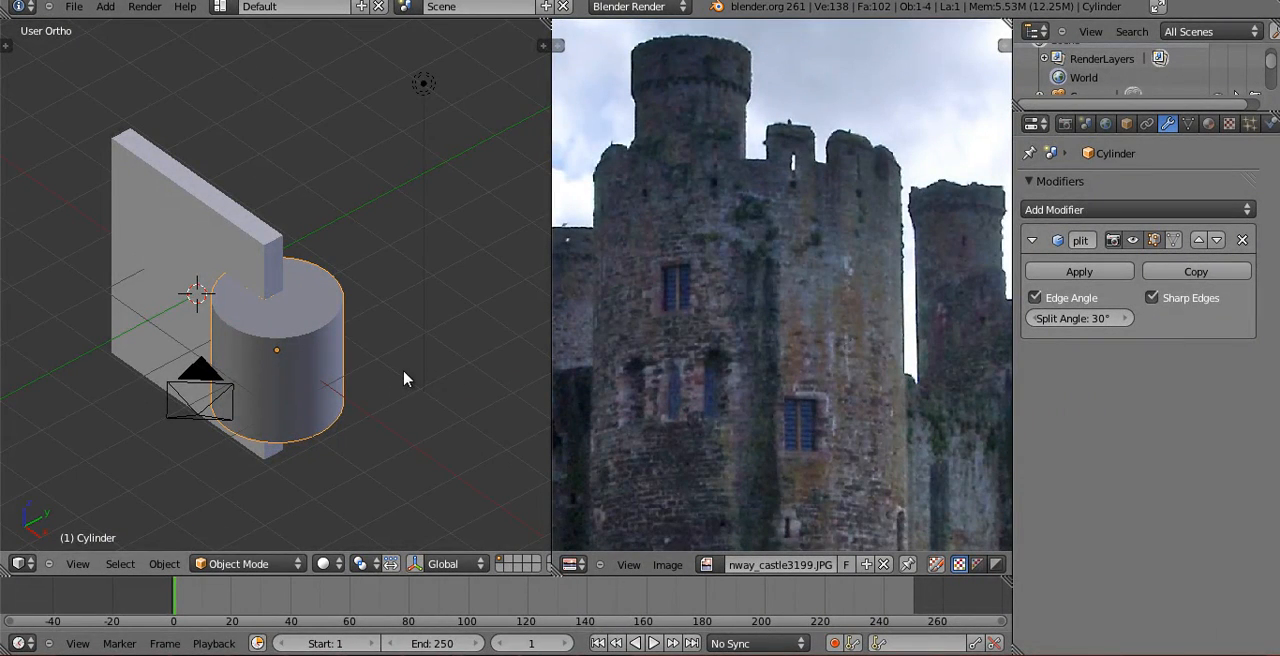
pyautogui.scroll(2, 404, 379)
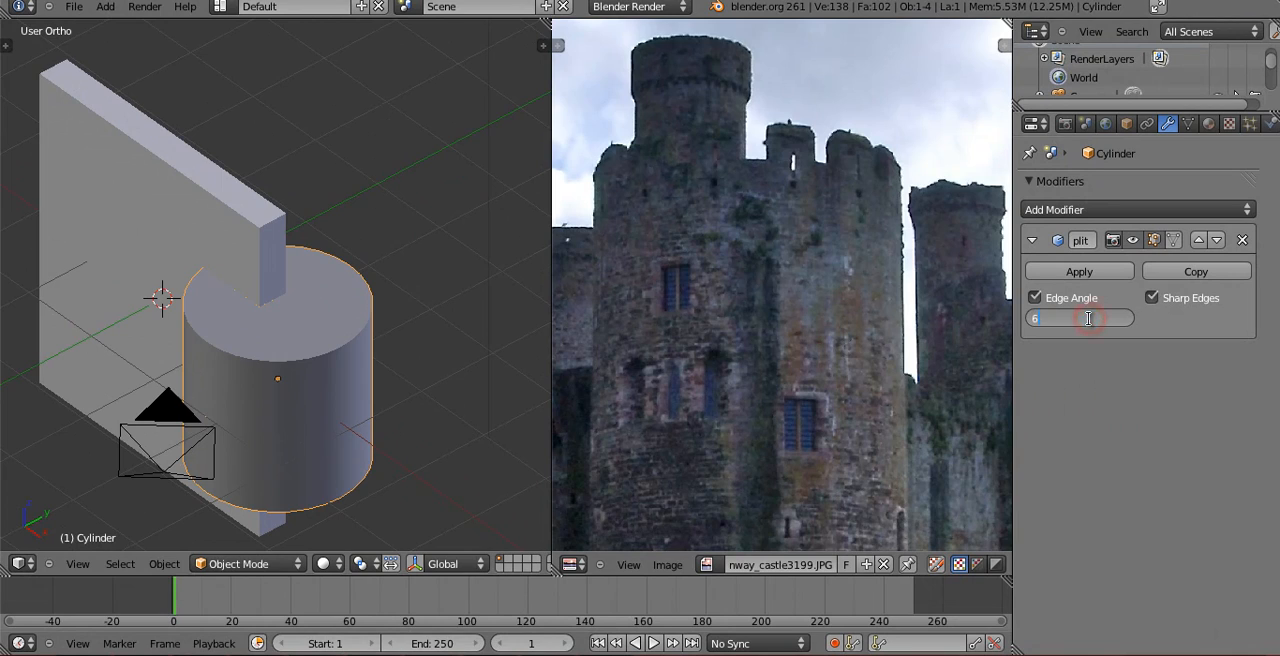
pyautogui.moveTo(250, 420); pyautogui.dragTo(319, 383, button='middle')
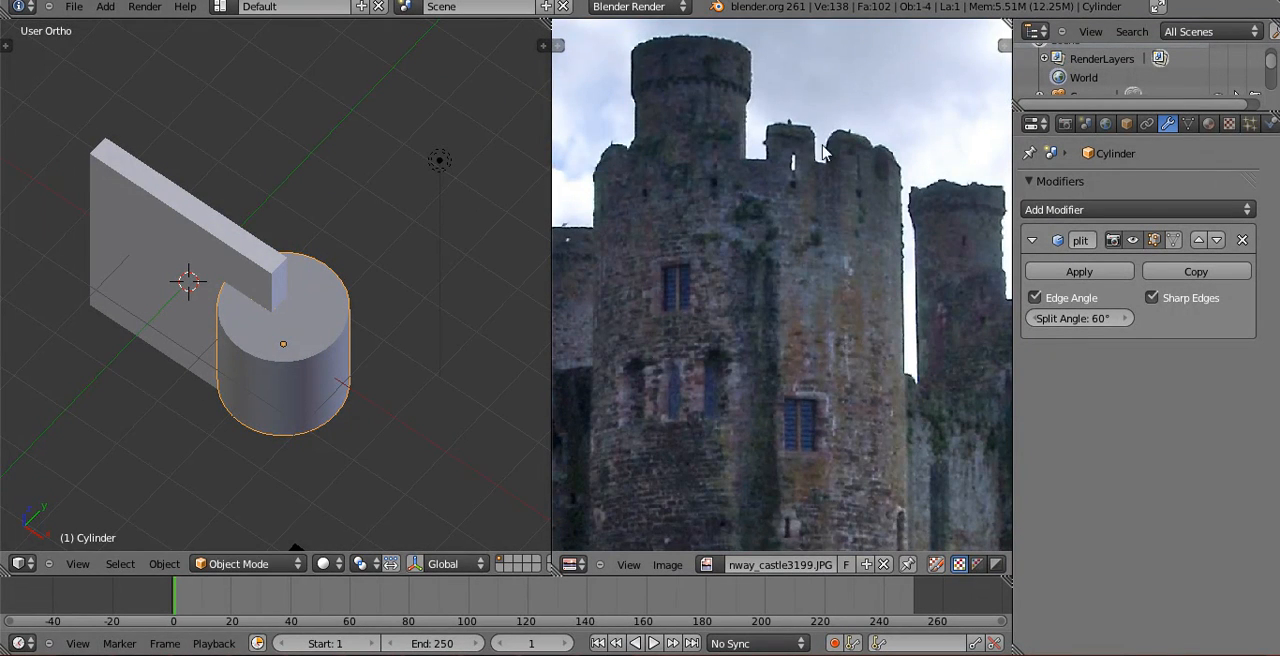
pyautogui.moveTo(237, 371); pyautogui.dragTo(200, 306, button='middle')
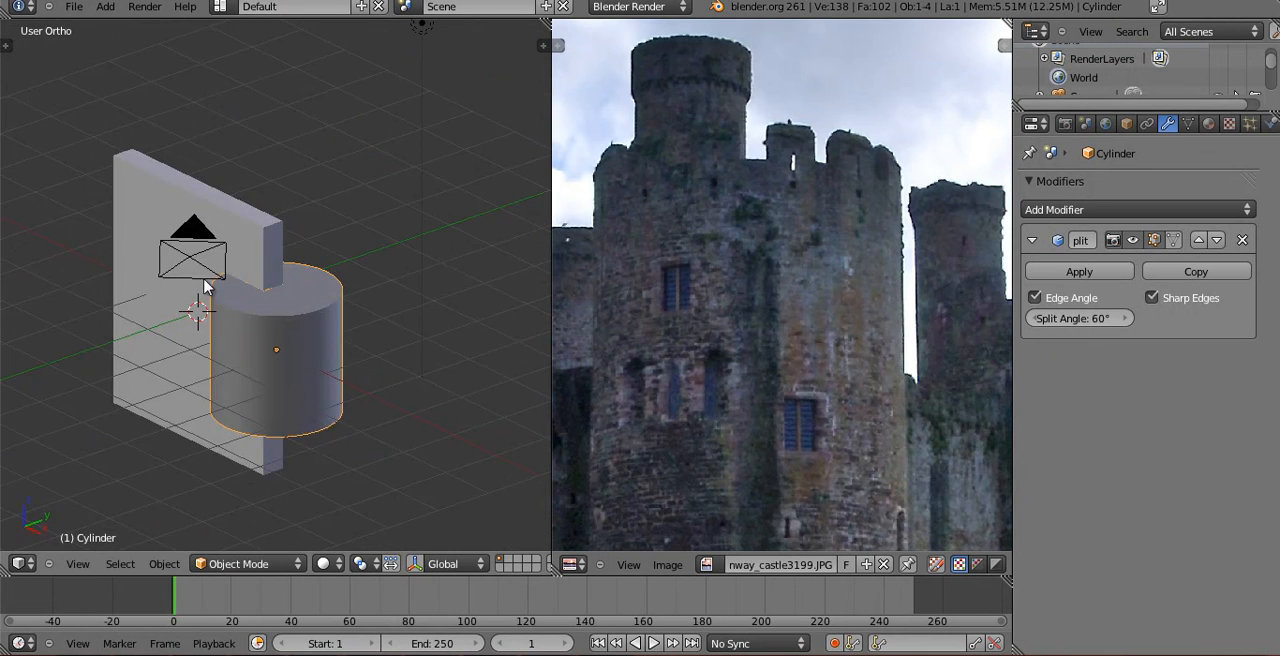
# In the front view, move the cylinder slightly farther out from the wall block along X.
pyautogui.press('KP_1')
pyautogui.keyDown('shift'); pyautogui.moveTo(353, 362); pyautogui.dragTo(292, 235, button='middle'); pyautogui.keyUp('shift')
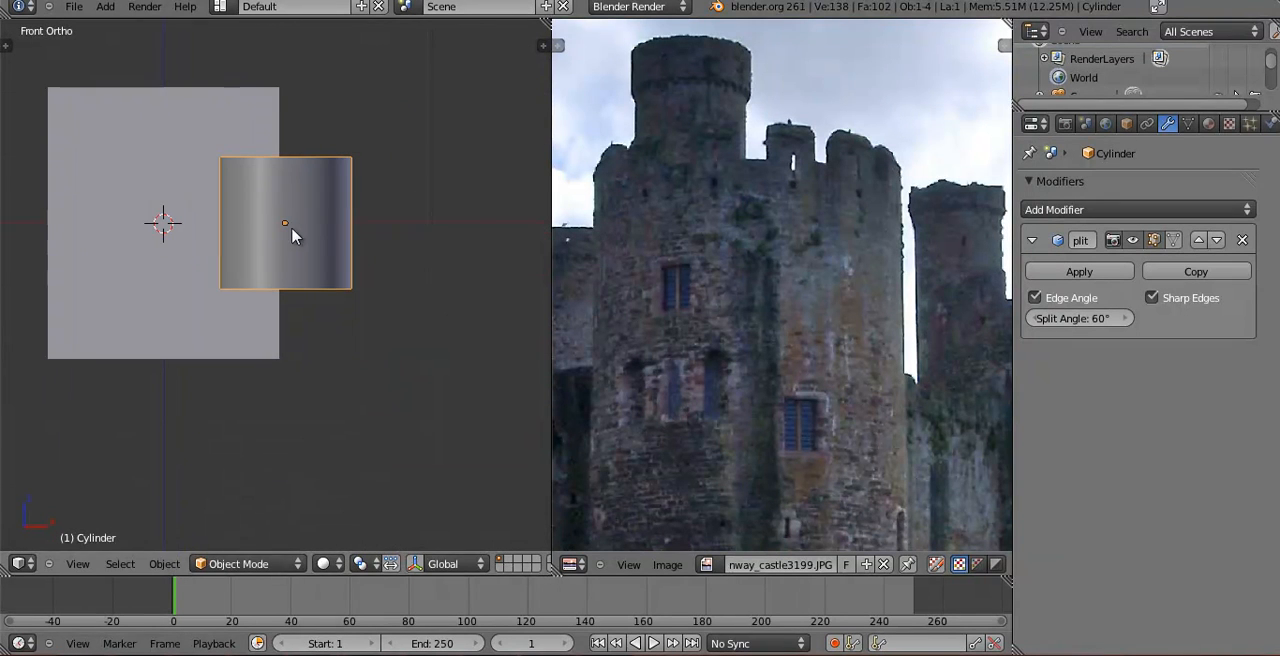
pyautogui.press('g')
pyautogui.click(334, 283)
pyautogui.keyDown('shift'); pyautogui.scroll(1, 257, 301); pyautogui.keyUp('shift')
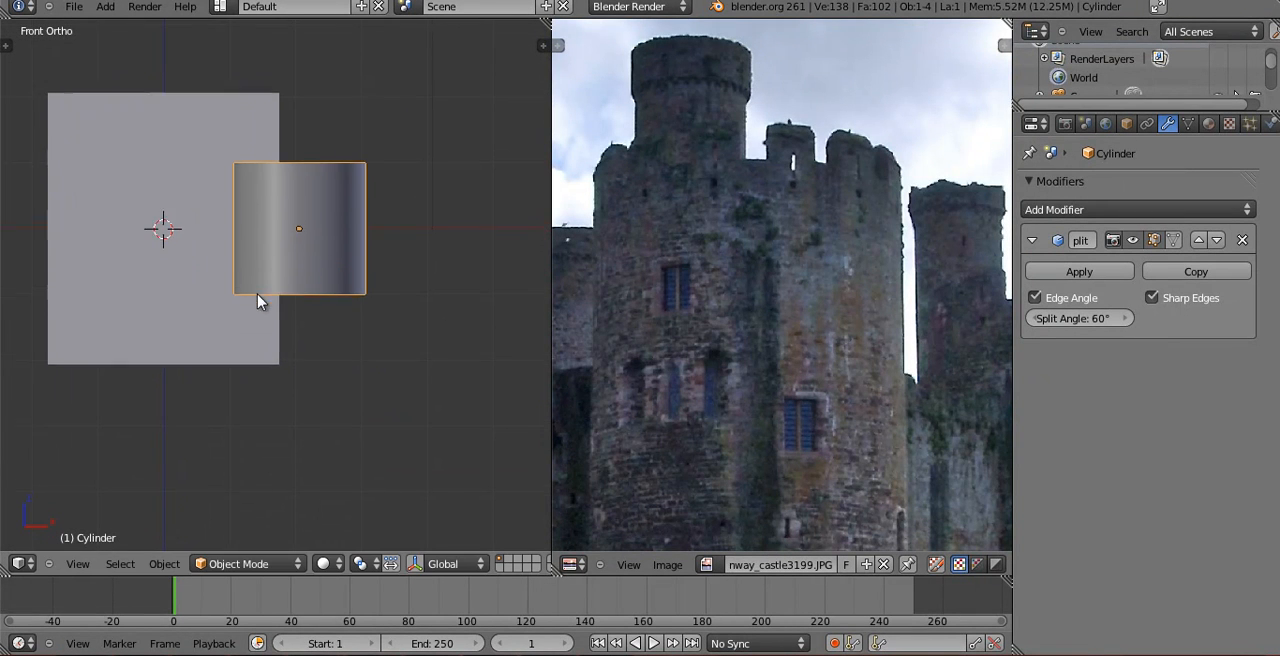
# Scale the cylinder along Z to a little over three times its height, making it taller than the wall block.
pyautogui.keyDown('ctrl'); pyautogui.scroll(-1, 260, 300); pyautogui.keyUp('ctrl')
pyautogui.scroll(-2, 300, 311)
pyautogui.press('s')
pyautogui.press('z')
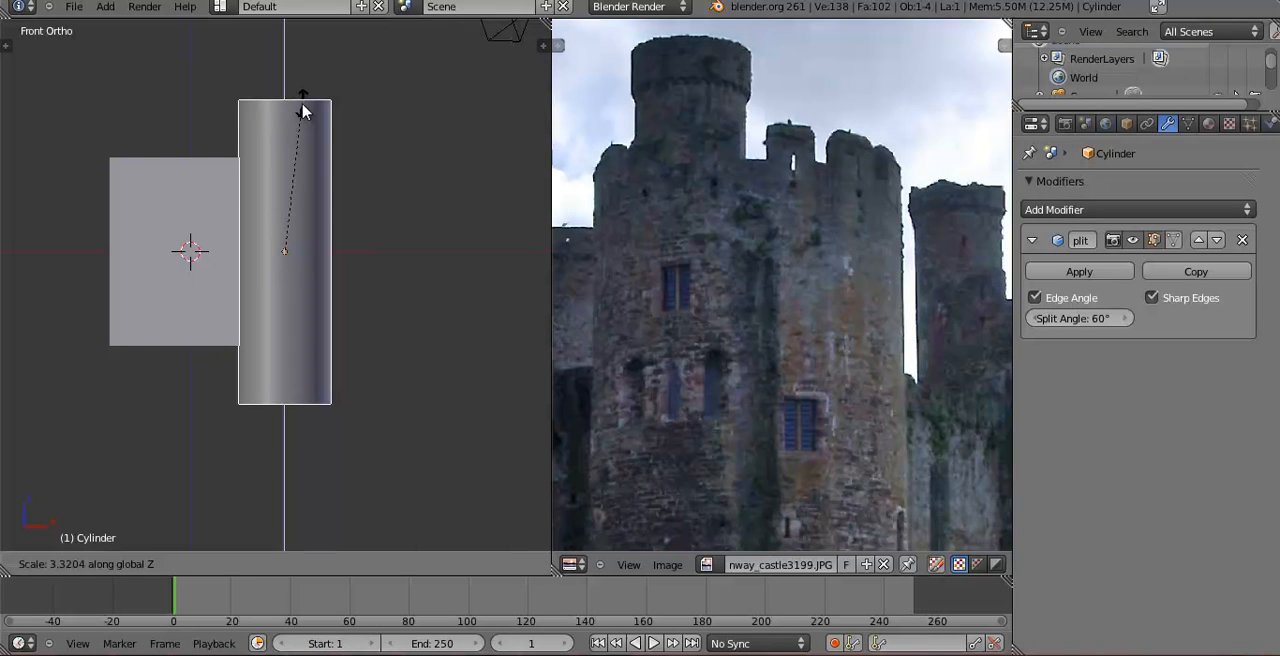
pyautogui.click(305, 106)
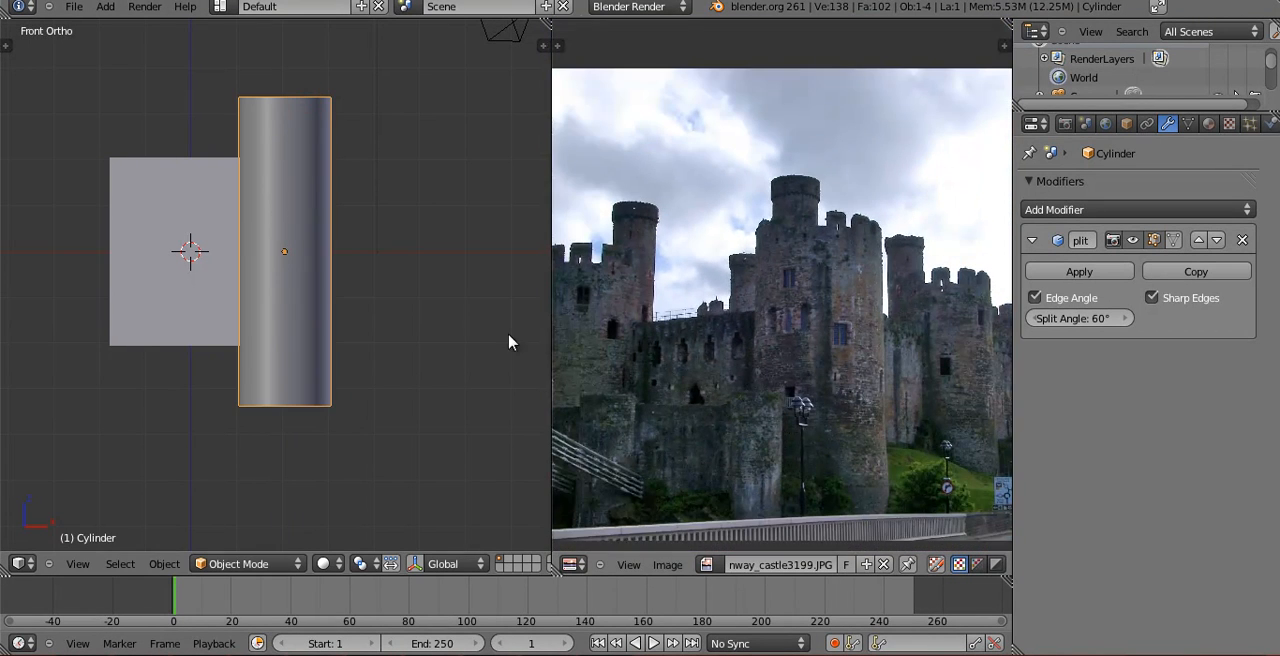
# Slide the tower outward along X in two passes, using wireframe display to leave it barely overlapping the wall's edge.
pyautogui.keyDown('shift'); pyautogui.scroll(4, 458, 333); pyautogui.keyUp('shift')
pyautogui.press('g')
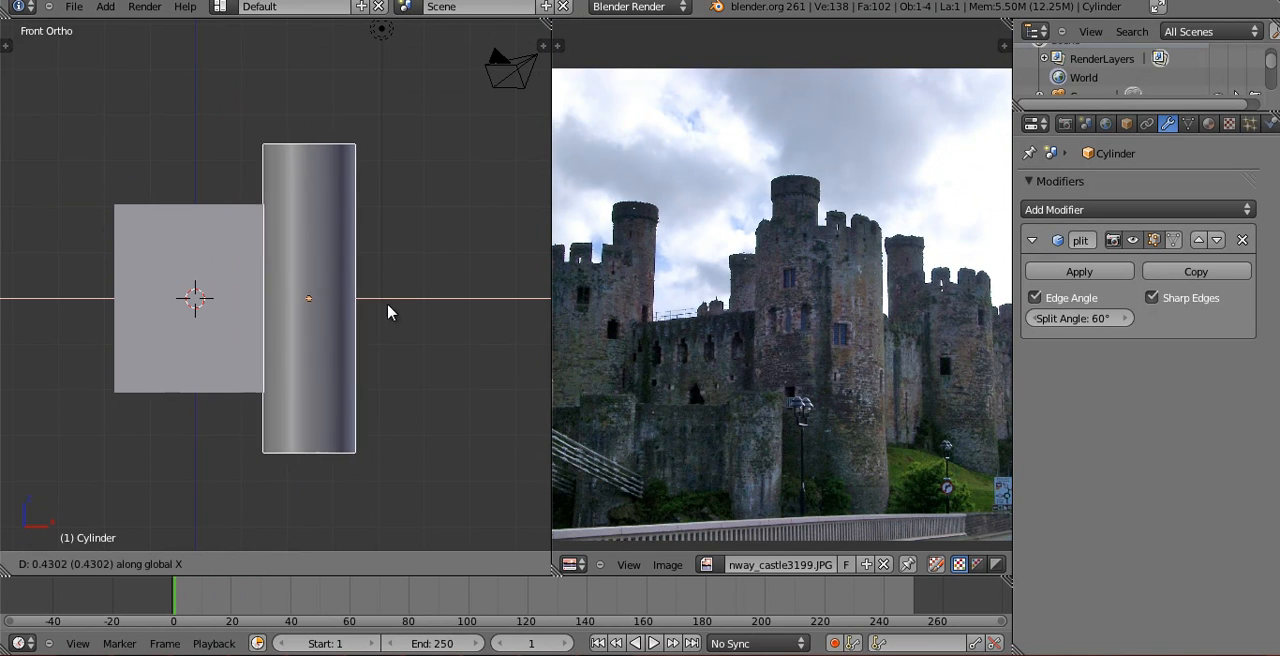
pyautogui.click(391, 324)
pyautogui.press('z')
pyautogui.press('g')
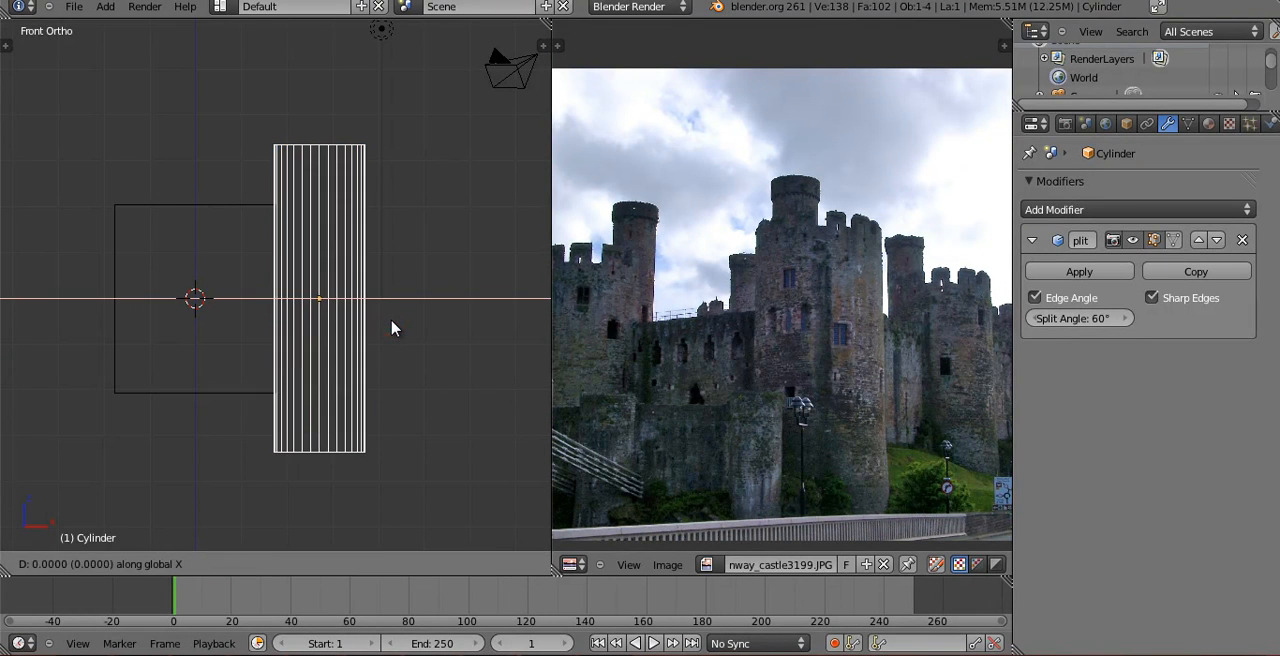
pyautogui.click(388, 328)
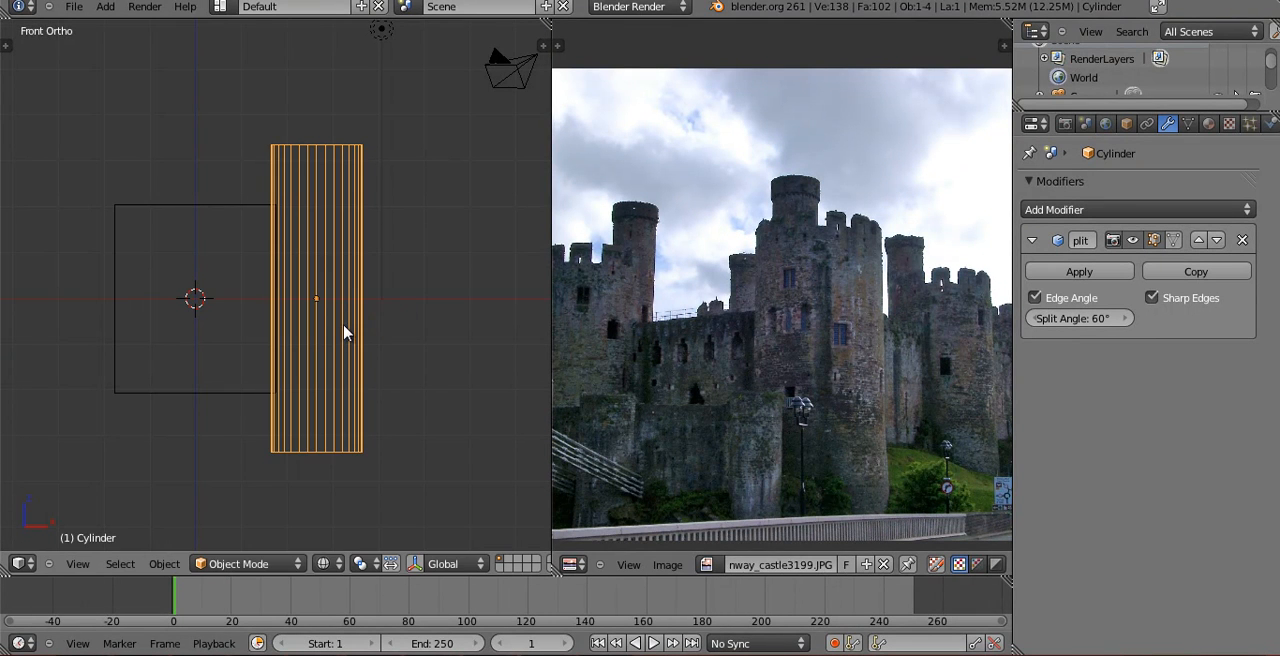
# Duplicate the tower and place the copy along X at the opposite end of the wall block.
pyautogui.scroll(-3, 343, 327)
pyautogui.keyDown('shift'); pyautogui.moveTo(363, 357); pyautogui.dragTo(391, 380, button='middle'); pyautogui.keyUp('shift')
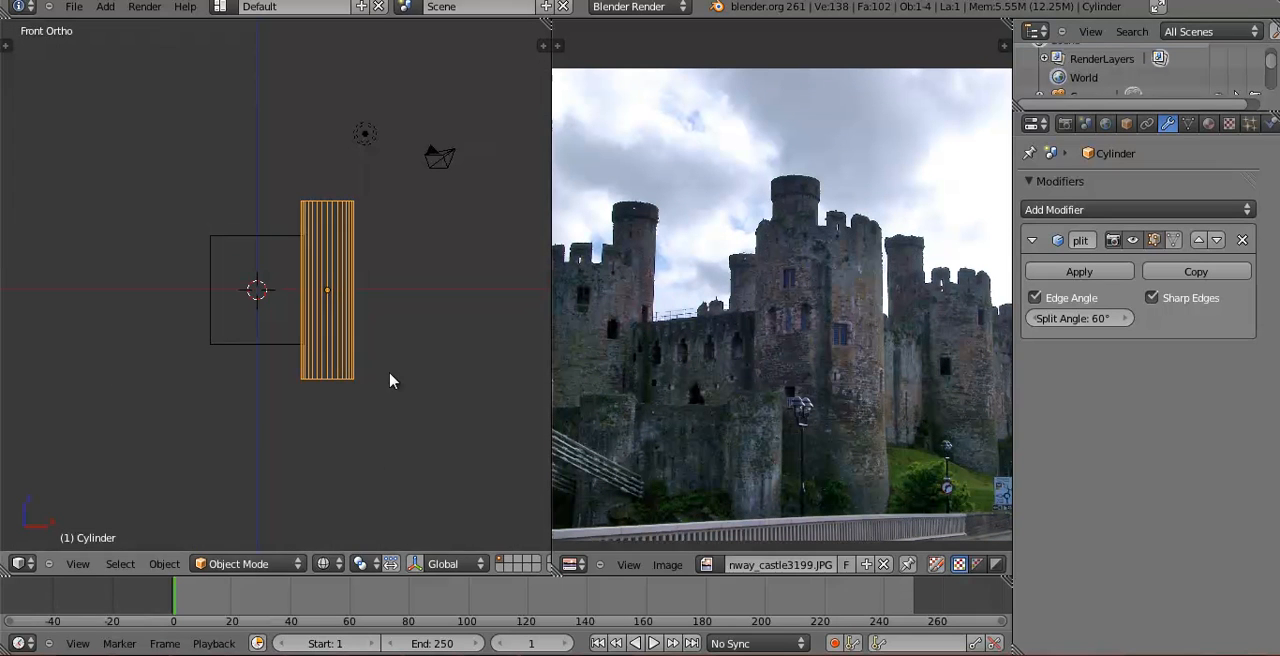
pyautogui.hotkey('shift', 'd')
pyautogui.press('x')
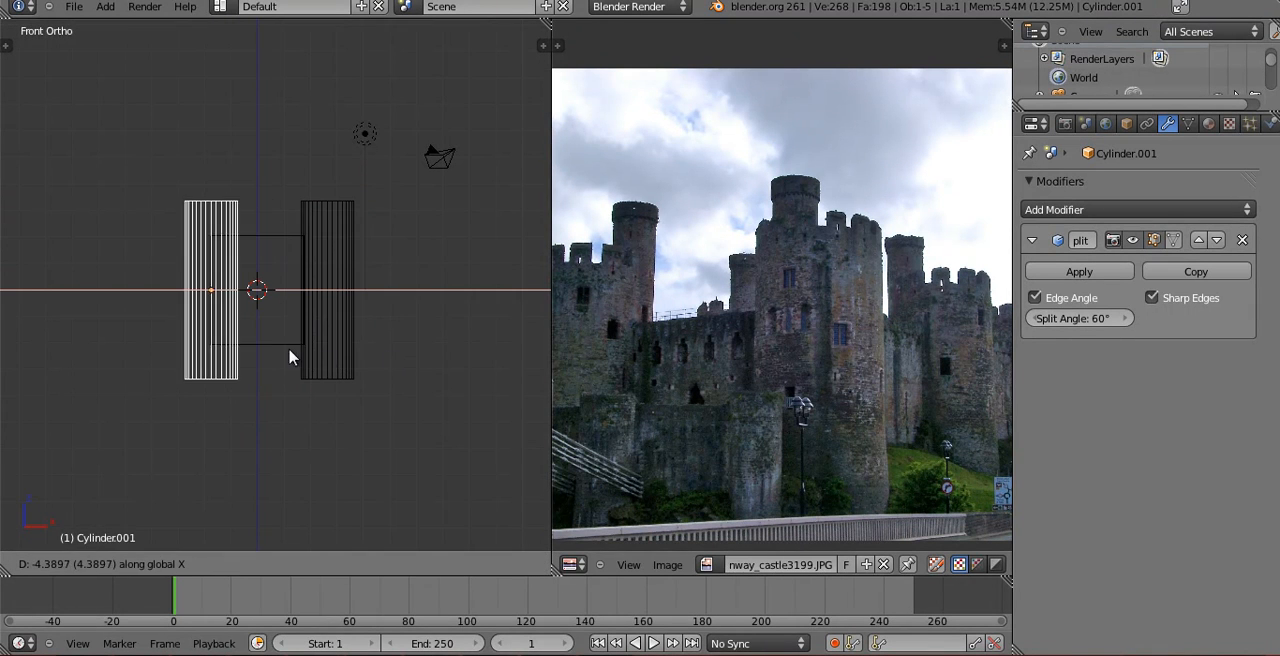
pyautogui.click(264, 348)
pyautogui.moveTo(259, 316); pyautogui.dragTo(426, 397, button='middle')
pyautogui.scroll(2, 426, 397)
pyautogui.scroll(1, 426, 403)
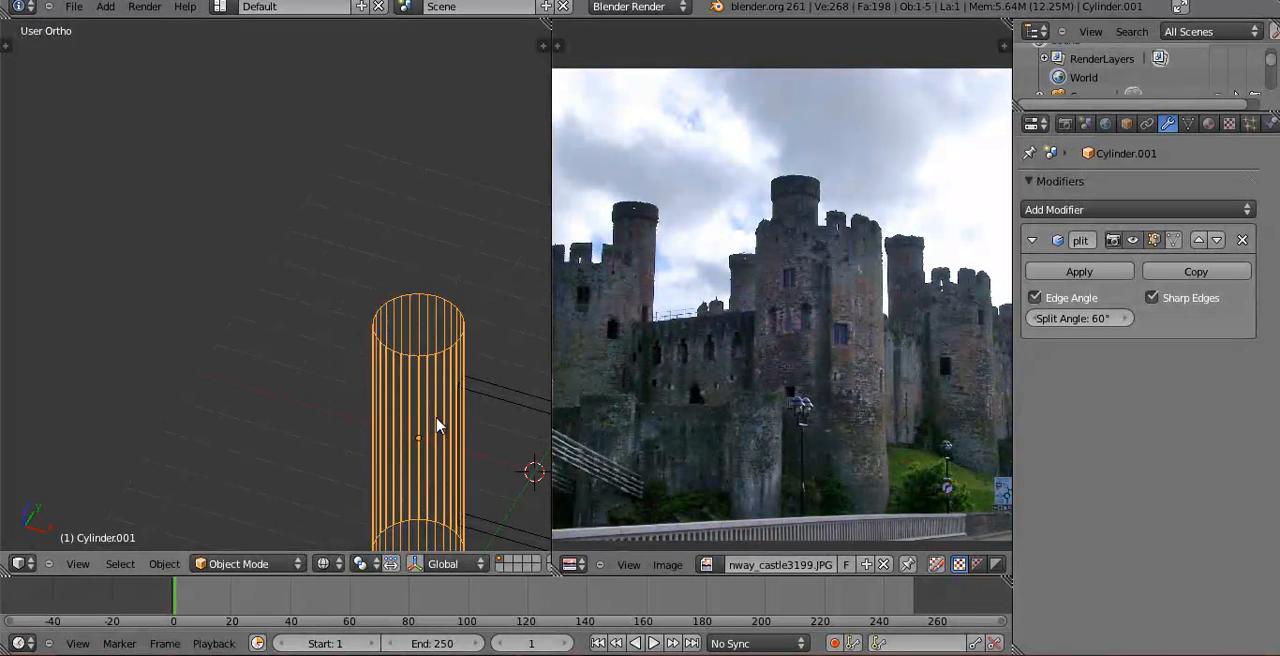
pyautogui.press('s')
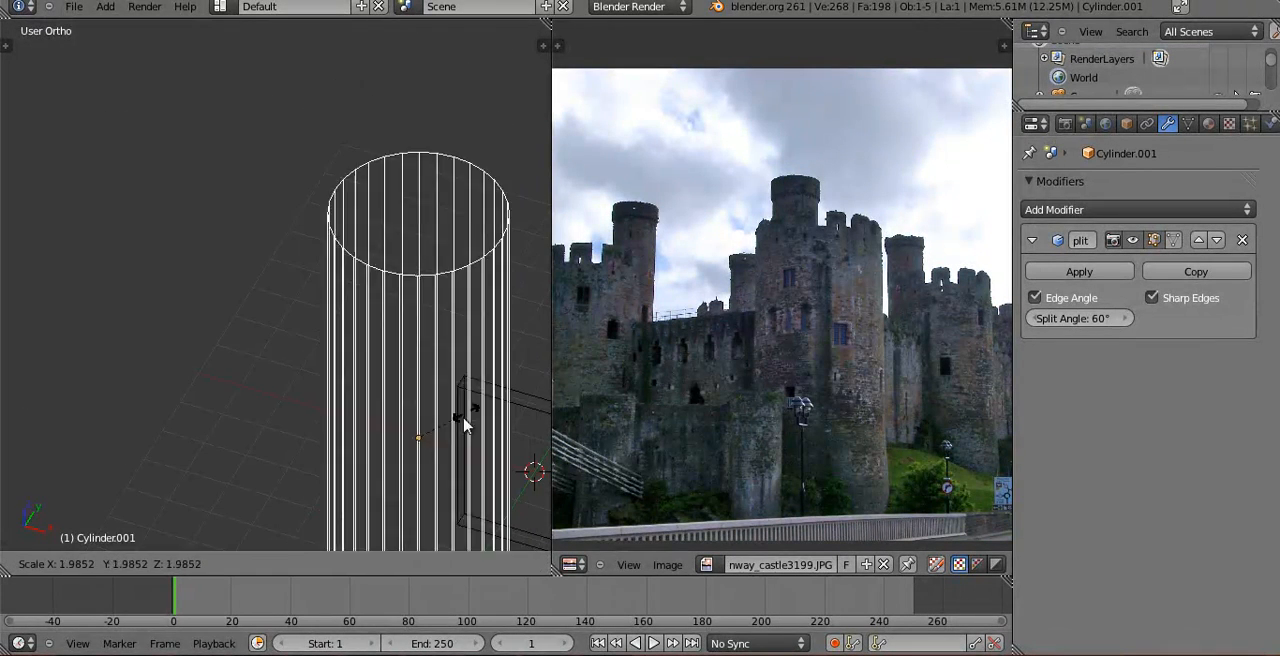
pyautogui.click(440, 472)
# Thicken the duplicated tower in two passes with Z locked, restoring solid display, so it is about twice as wide as the first tower.
pyautogui.keyDown('shift'); pyautogui.moveTo(461, 464); pyautogui.dragTo(305, 390, button='middle'); pyautogui.keyUp('shift')
pyautogui.scroll(-2, 310, 385)
pyautogui.press('s')
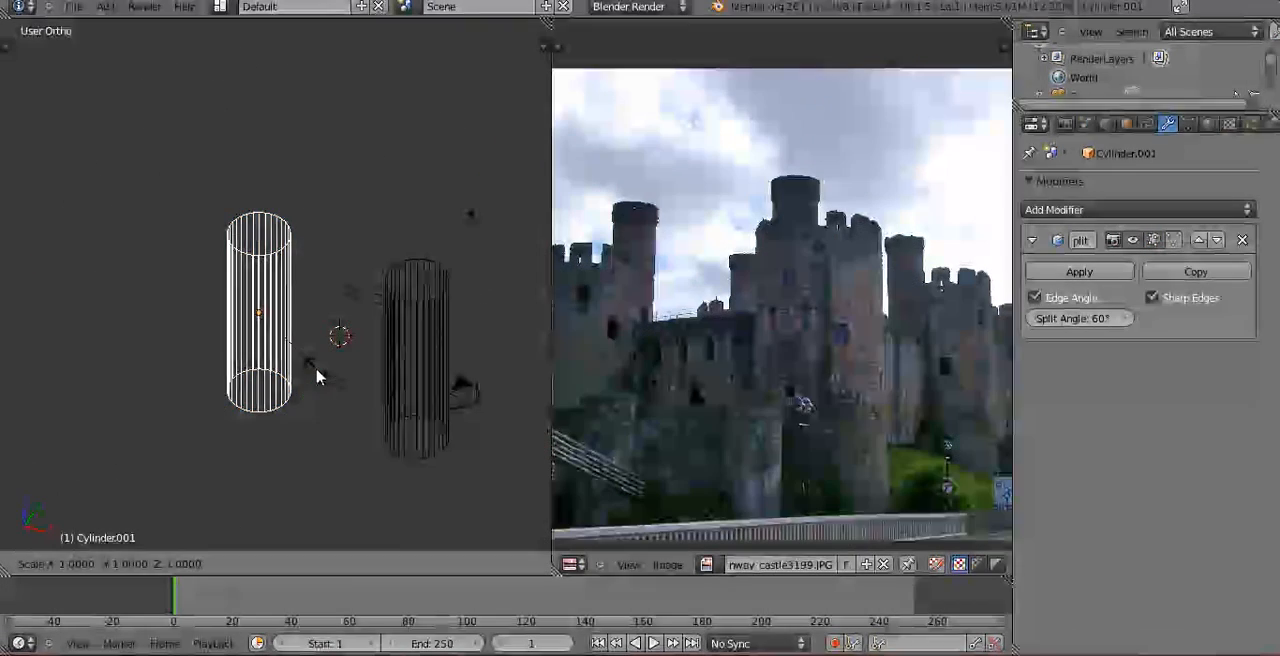
pyautogui.hotkey('shift', 'z')
pyautogui.click(345, 360)
pyautogui.press('z')
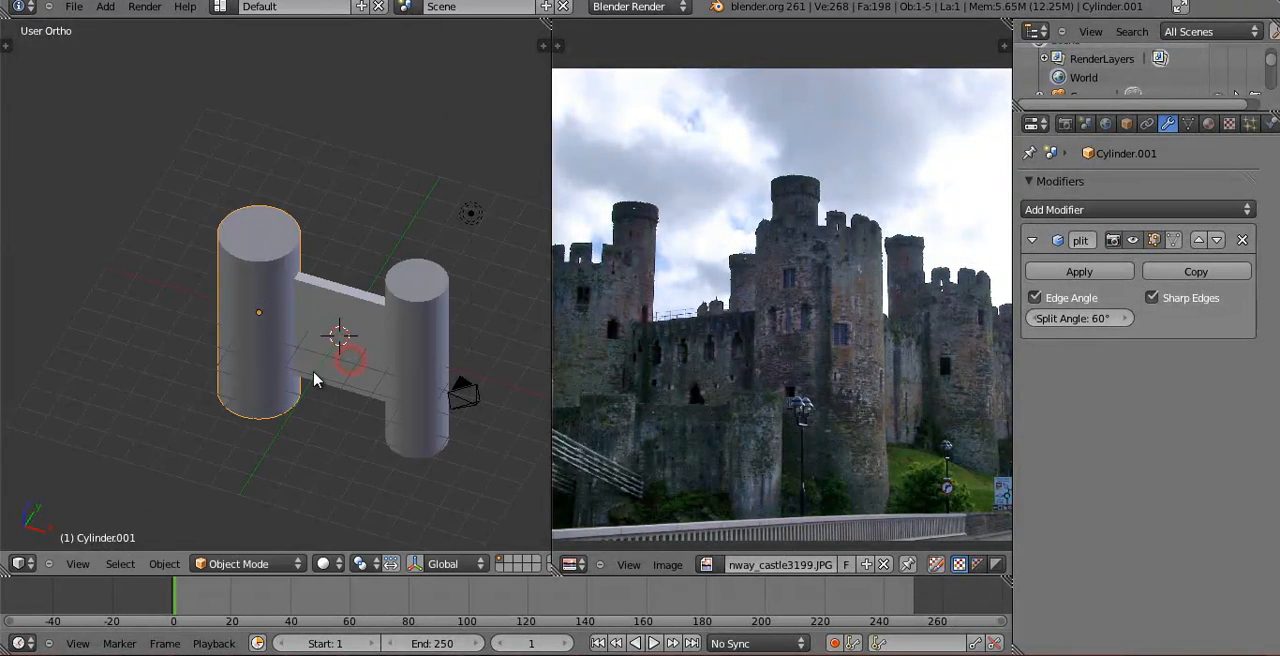
pyautogui.press('s')
pyautogui.hotkey('shift', 'z')
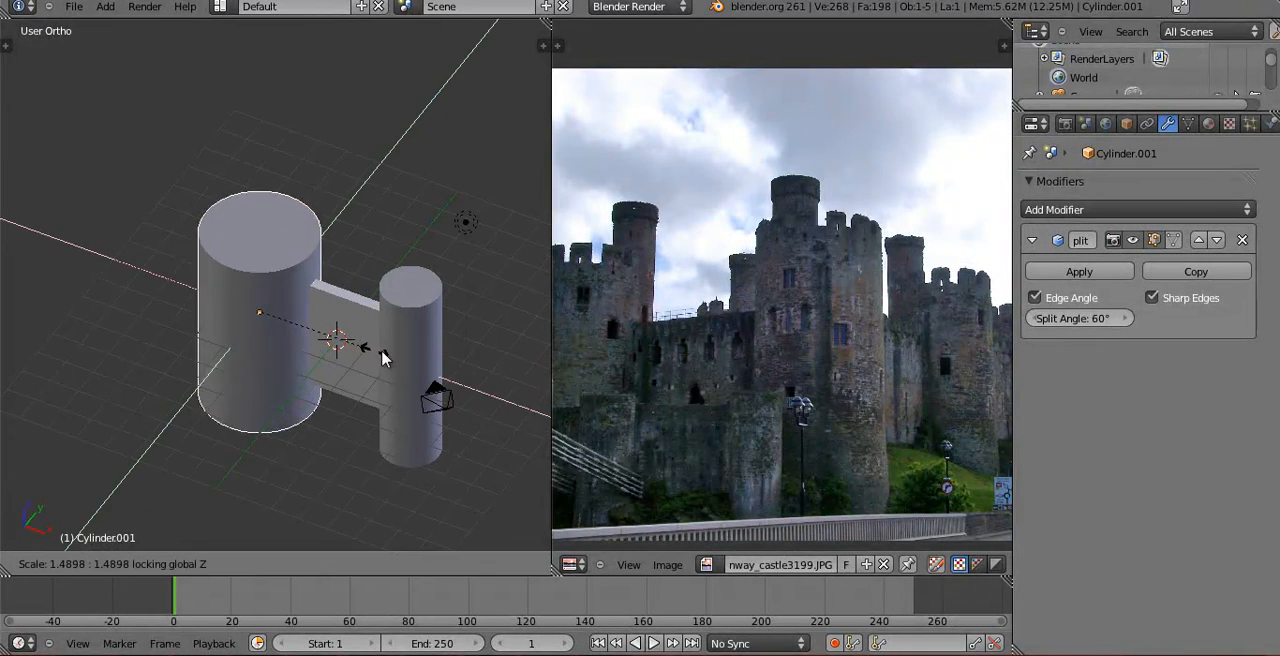
pyautogui.click(395, 362)
# Compare the thickened tower with the photo's wide tower and scale it slightly taller along Z.
pyautogui.scroll(3, 720, 355)
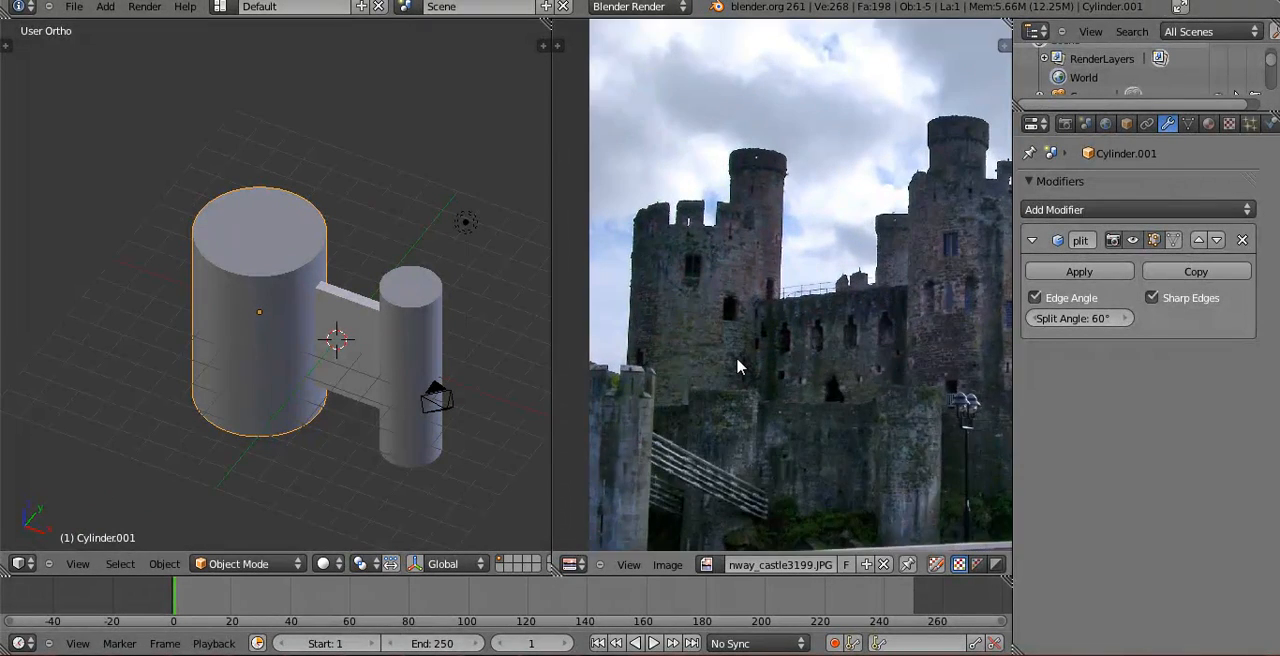
pyautogui.scroll(1, 741, 374)
pyautogui.moveTo(768, 329); pyautogui.dragTo(834, 328, button='middle')
pyautogui.press('s')
pyautogui.press('z')
pyautogui.click(318, 195)
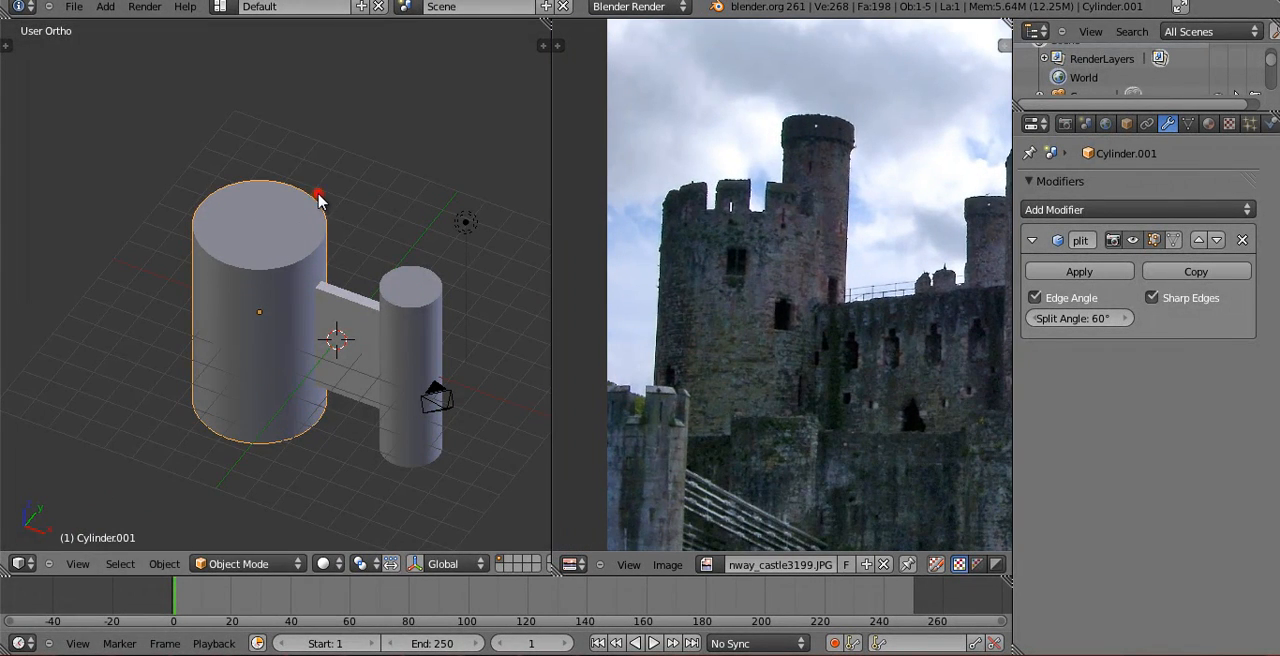
# In front view, slide the wide tower along X until it meets the end of the wall block.
pyautogui.press('KP_1')
pyautogui.press('g')
pyautogui.press('x')
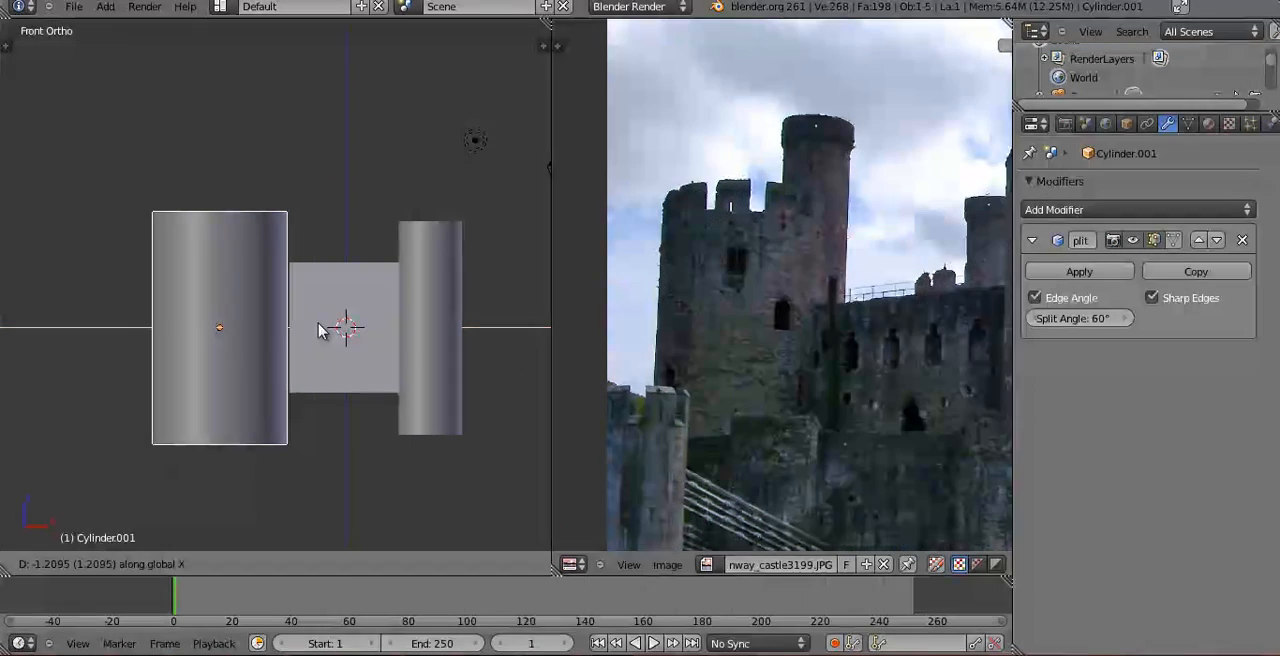
pyautogui.click(325, 329)
# Check the photo, narrow the wide tower slightly with Z locked, and shift it along X to stay against the wall.
pyautogui.moveTo(773, 361); pyautogui.dragTo(692, 340, button='middle')
pyautogui.scroll(-3, 786, 394)
pyautogui.moveTo(368, 350); pyautogui.dragTo(313, 418, button='middle')
pyautogui.press('KP_1')
pyautogui.press('s')
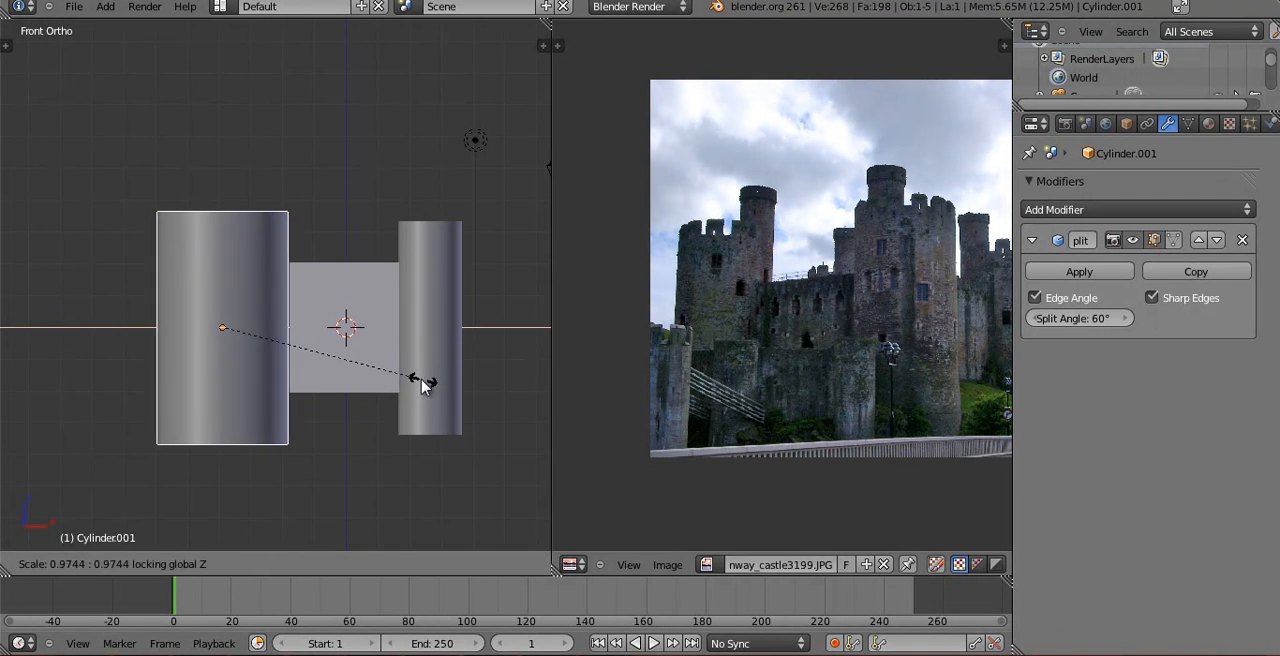
pyautogui.click(402, 374)
pyautogui.press('g')
pyautogui.press('x')
pyautogui.click(411, 374)
# Duplicate the wide tower in top view and place the copy diagonally behind the narrow tower.
pyautogui.keyDown('shift'); pyautogui.moveTo(427, 369); pyautogui.dragTo(229, 320, button='middle'); pyautogui.keyUp('shift')
pyautogui.scroll(4, 778, 390)
pyautogui.press('KP_7')
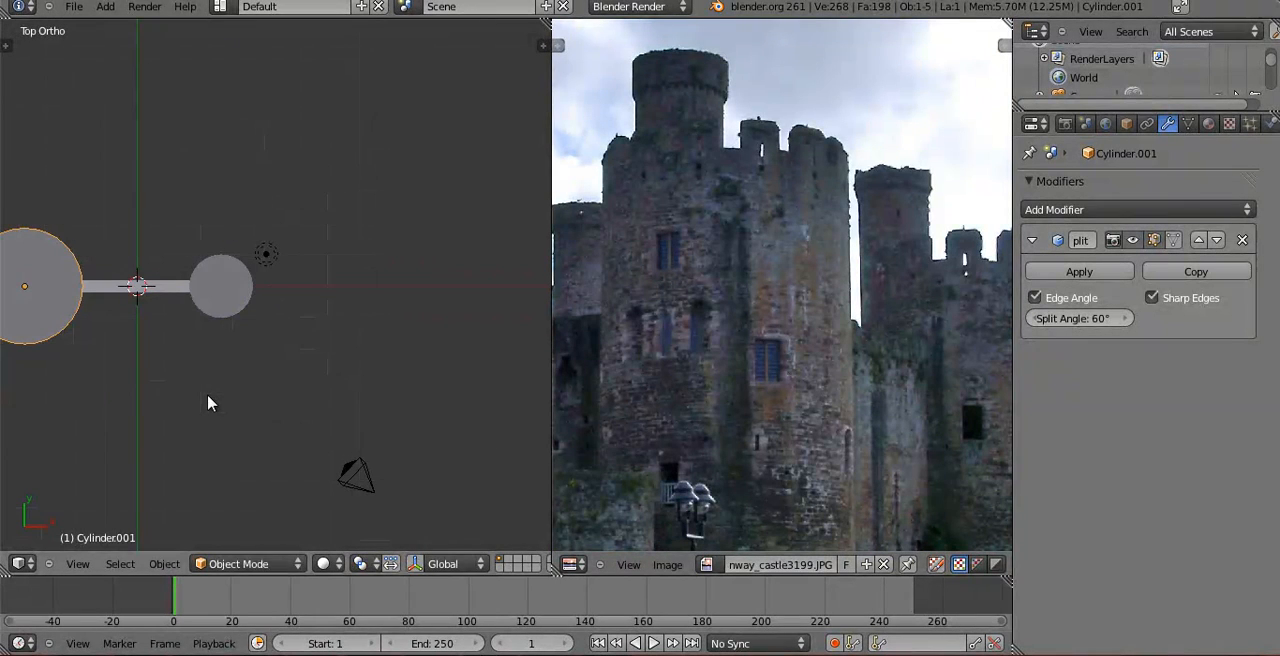
pyautogui.hotkey('shift', 'd')
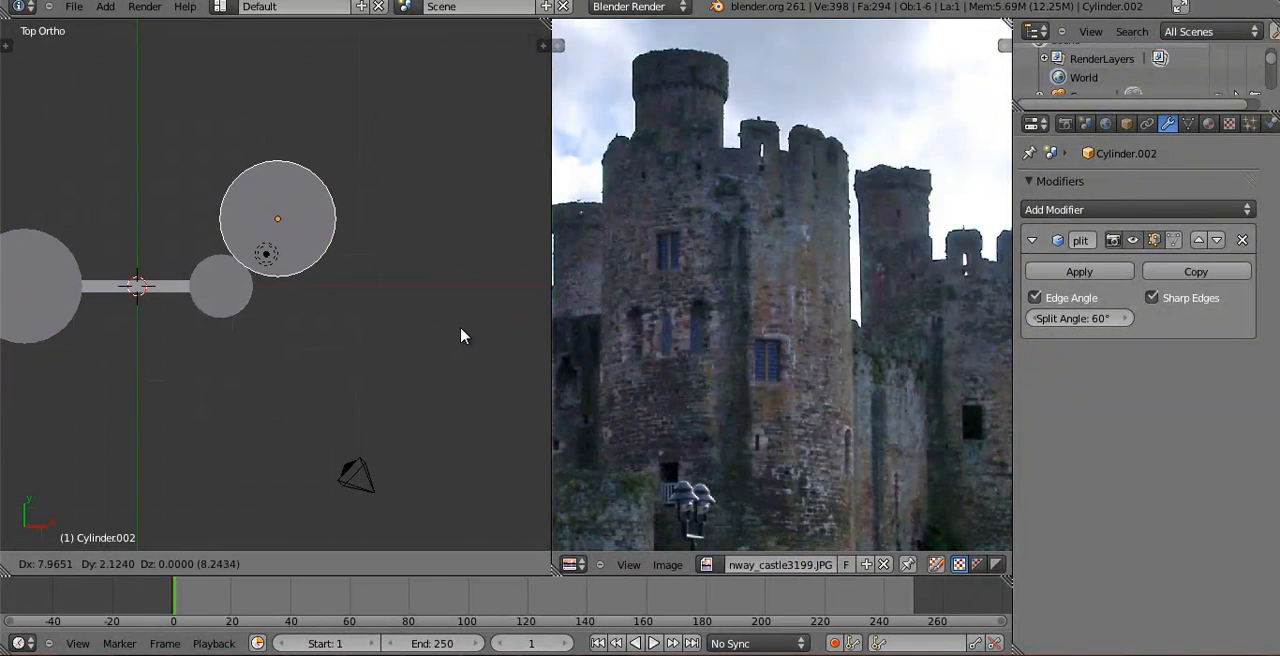
pyautogui.click(461, 329)
pyautogui.moveTo(391, 372)
pyautogui.mouseDown(button='middle')
pyautogui.moveTo(313, 210)
pyautogui.moveTo(274, 318)
pyautogui.mouseUp(button='middle')
pyautogui.press('z')
# Nudge the copied tower against the narrow tower in two passes from top view, using wireframe display.
pyautogui.press('z')
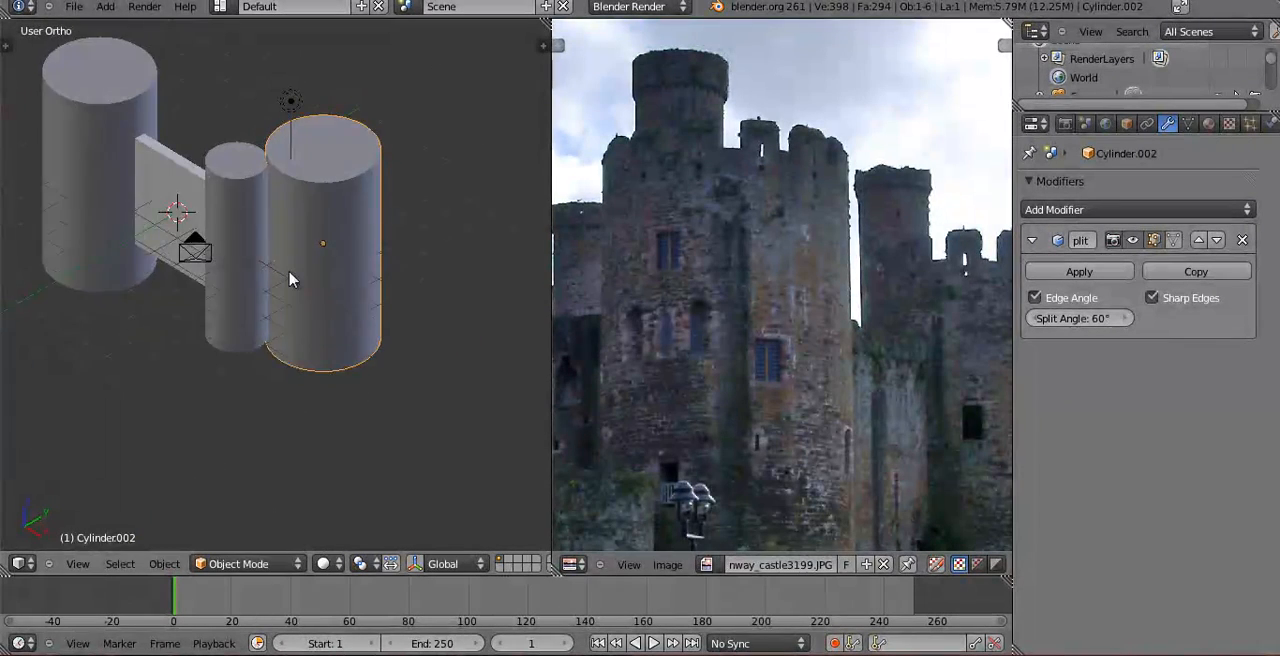
pyautogui.press('KP_7')
pyautogui.press('z')
pyautogui.scroll(8, 300, 310)
pyautogui.press('g')
pyautogui.click(306, 294)
pyautogui.moveTo(306, 294); pyautogui.dragTo(239, 294, button='middle')
pyautogui.press('KP_7')
pyautogui.press('g')
pyautogui.click(257, 288)
# Compare the layout with the whole castle in the photo and delete the copied tower.
pyautogui.scroll(-8, 255, 292)
pyautogui.scroll(-3, 313, 330)
pyautogui.scroll(-1, 305, 330)
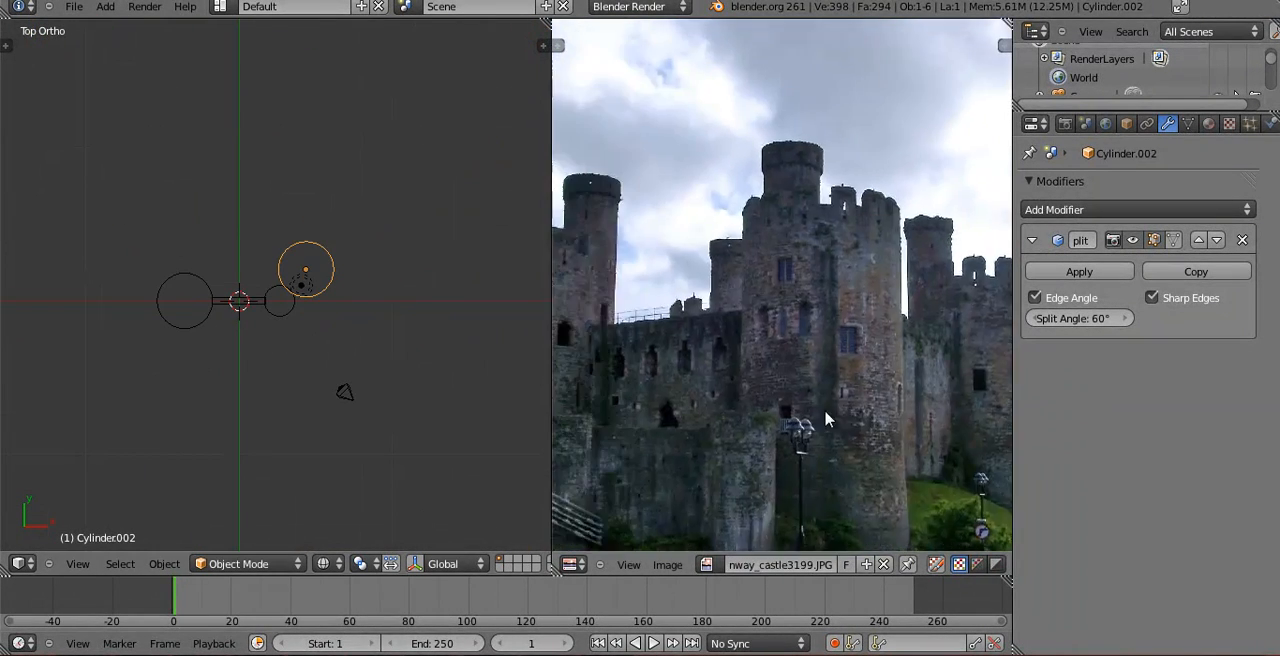
pyautogui.press('x')
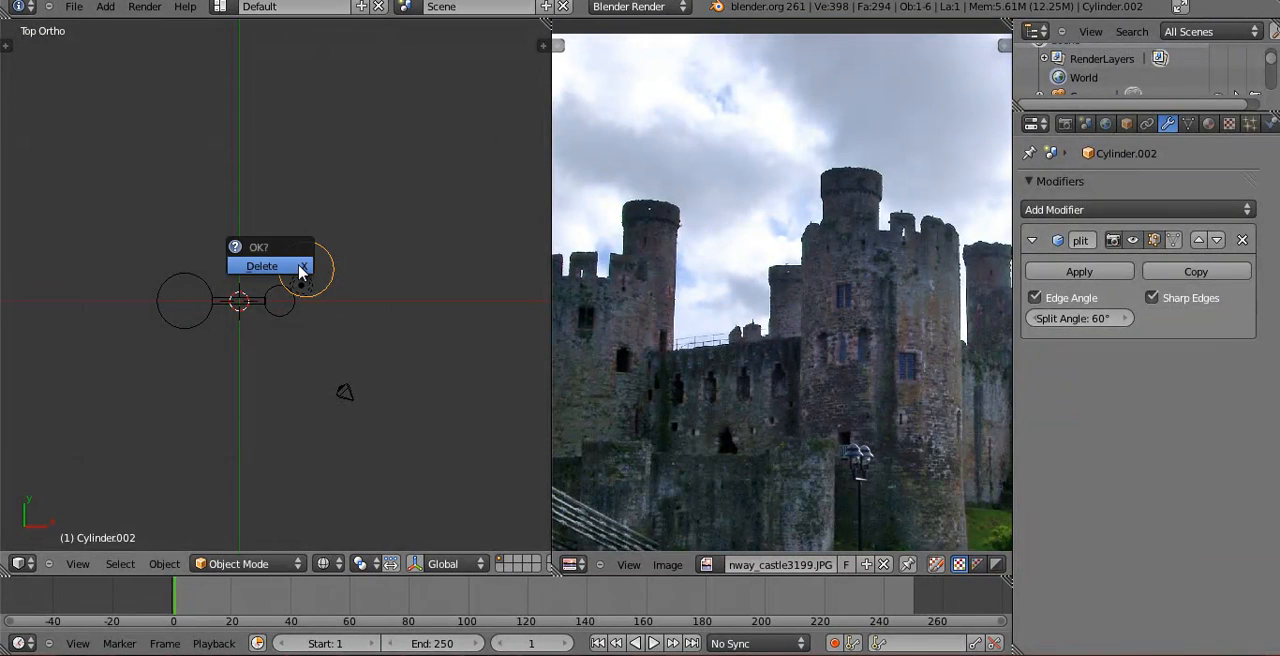
pyautogui.click(262, 266)
# Edit the wide tower's mesh in solid display and delete the centre vertex of its top cap to open the top.
pyautogui.rightClick(185, 300)
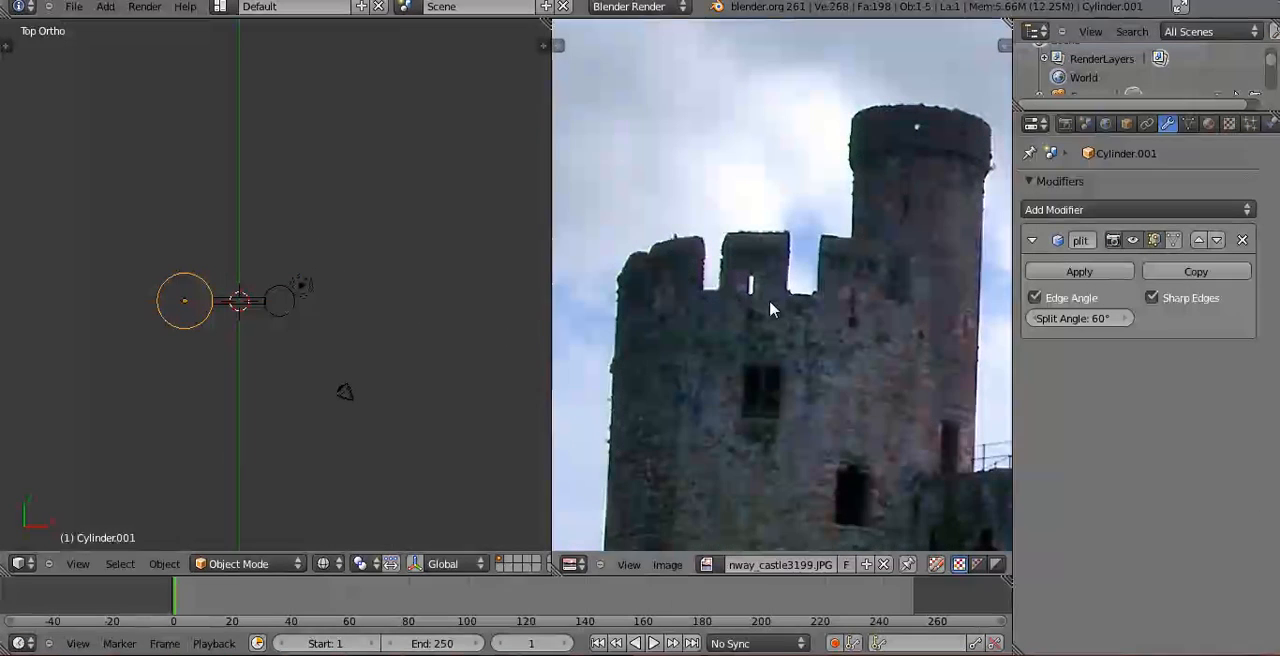
pyautogui.moveTo(160, 420); pyautogui.dragTo(152, 262, button='middle')
pyautogui.press('Tab')
pyautogui.moveTo(270, 268); pyautogui.dragTo(172, 341, button='middle')
pyautogui.moveTo(204, 264)
pyautogui.keyDown('shift'); pyautogui.mouseDown(button='middle')
pyautogui.moveTo(302, 409)
pyautogui.moveTo(286, 370)
pyautogui.mouseUp(button='middle'); pyautogui.keyUp('shift')
pyautogui.scroll(4, 302, 409)
pyautogui.scroll(3, 302, 409)
pyautogui.press('z')
pyautogui.scroll(2, 294, 403)
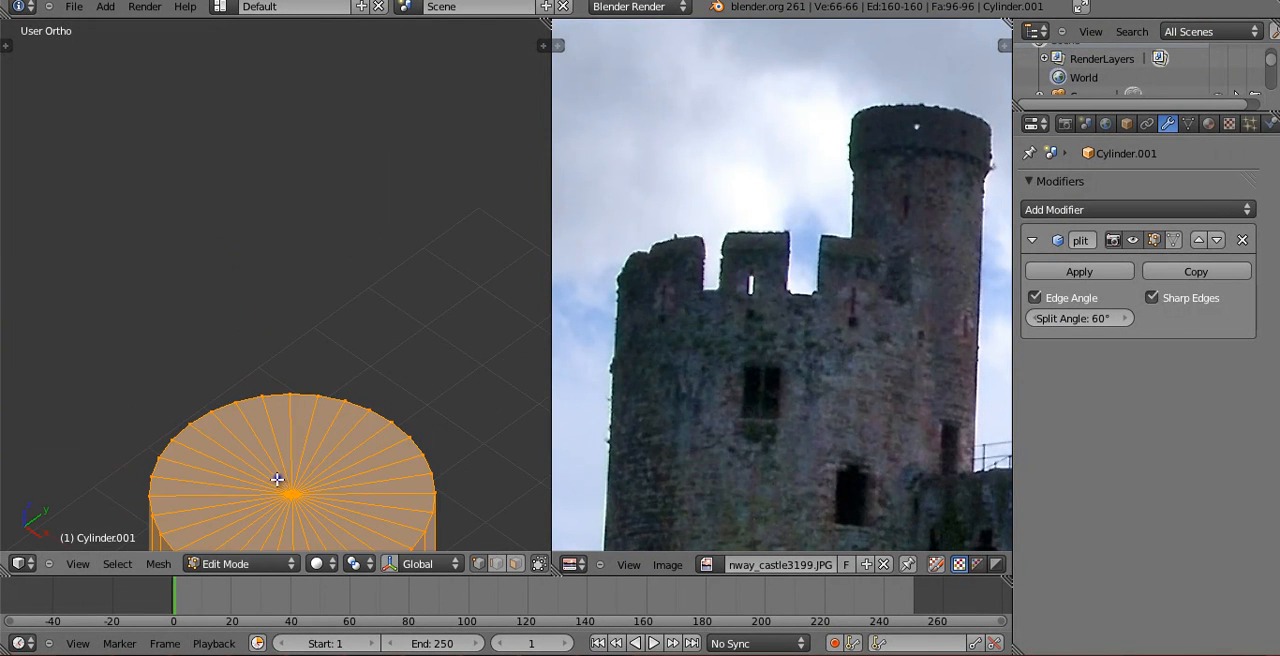
pyautogui.rightClick(278, 479)
pyautogui.keyDown('shift'); pyautogui.moveTo(338, 480); pyautogui.dragTo(387, 306, button='middle'); pyautogui.keyUp('shift')
pyautogui.press('x')
pyautogui.click(380, 330)
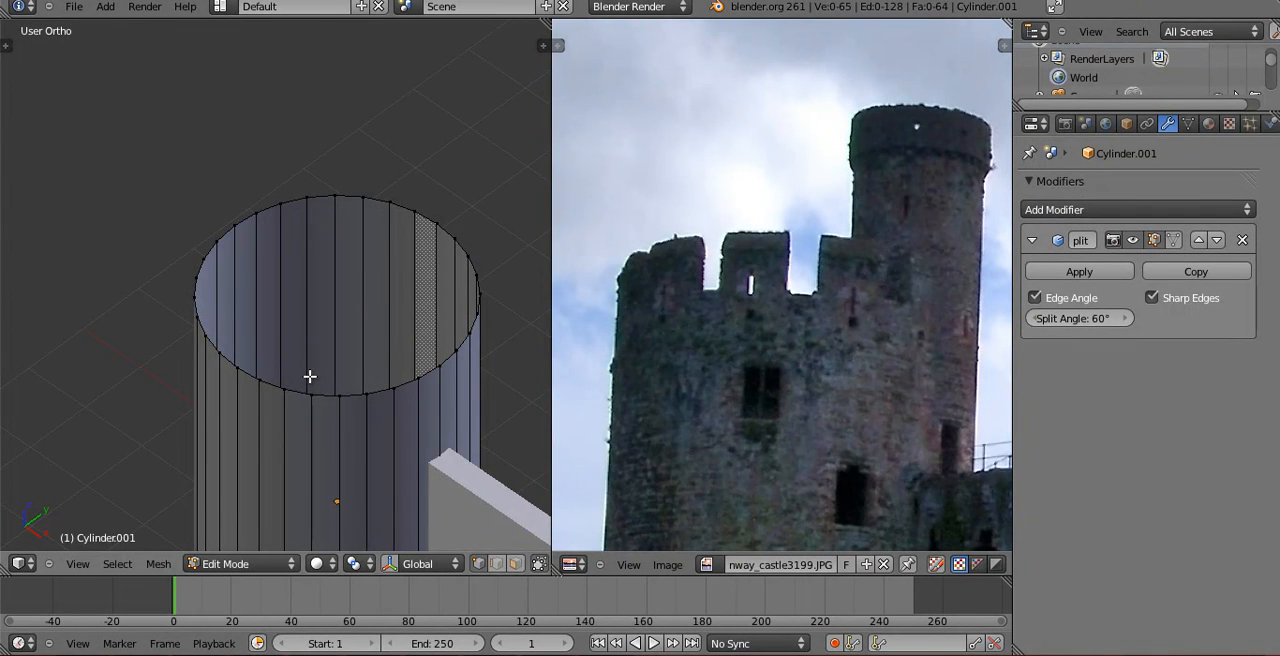
# Select the whole edge loop around the wide tower's open rim.
pyautogui.scroll(2, 329, 379)
pyautogui.keyDown('alt'); pyautogui.rightClick(297, 437); pyautogui.keyUp('alt')
pyautogui.moveTo(297, 437); pyautogui.dragTo(295, 411, button='middle')
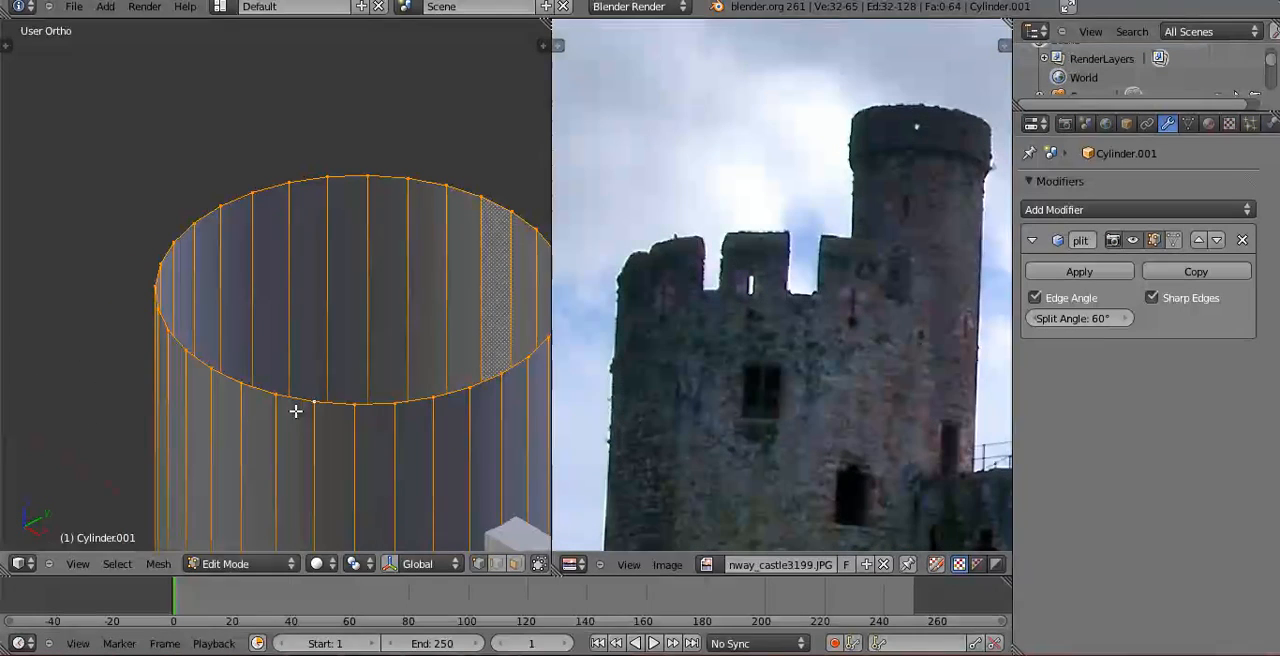
pyautogui.moveTo(365, 428); pyautogui.dragTo(397, 434, button='middle')
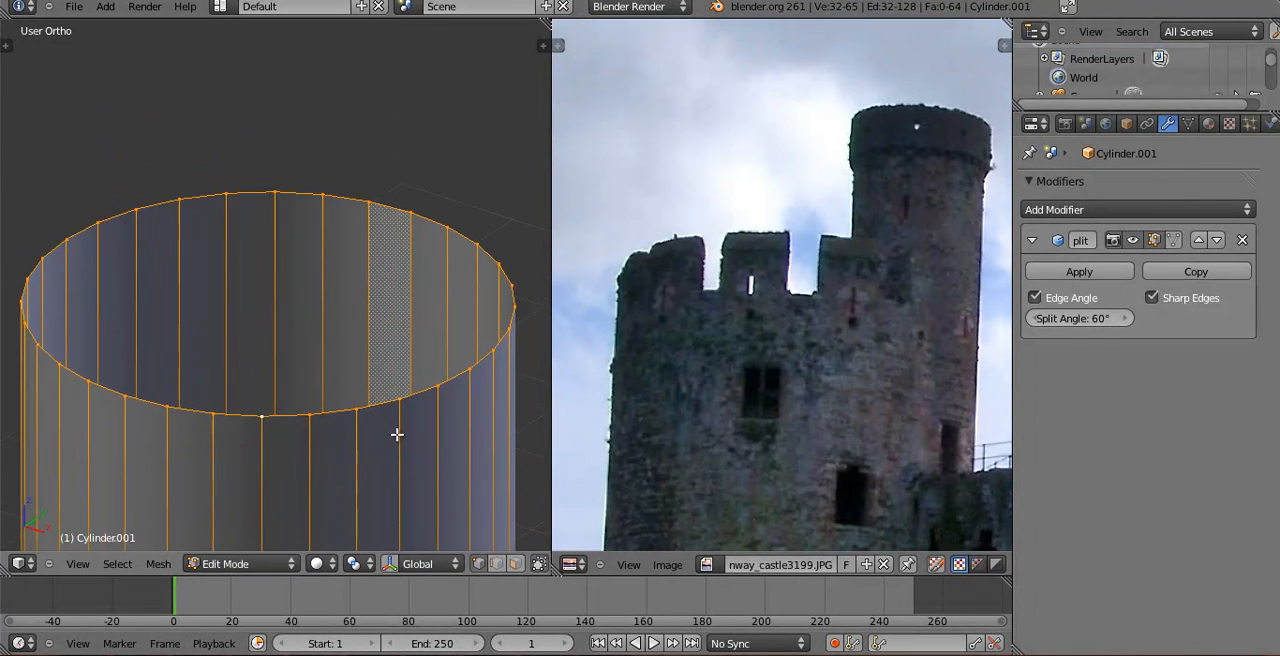
pyautogui.scroll(-2, 405, 436)
pyautogui.scroll(1, 415, 376)
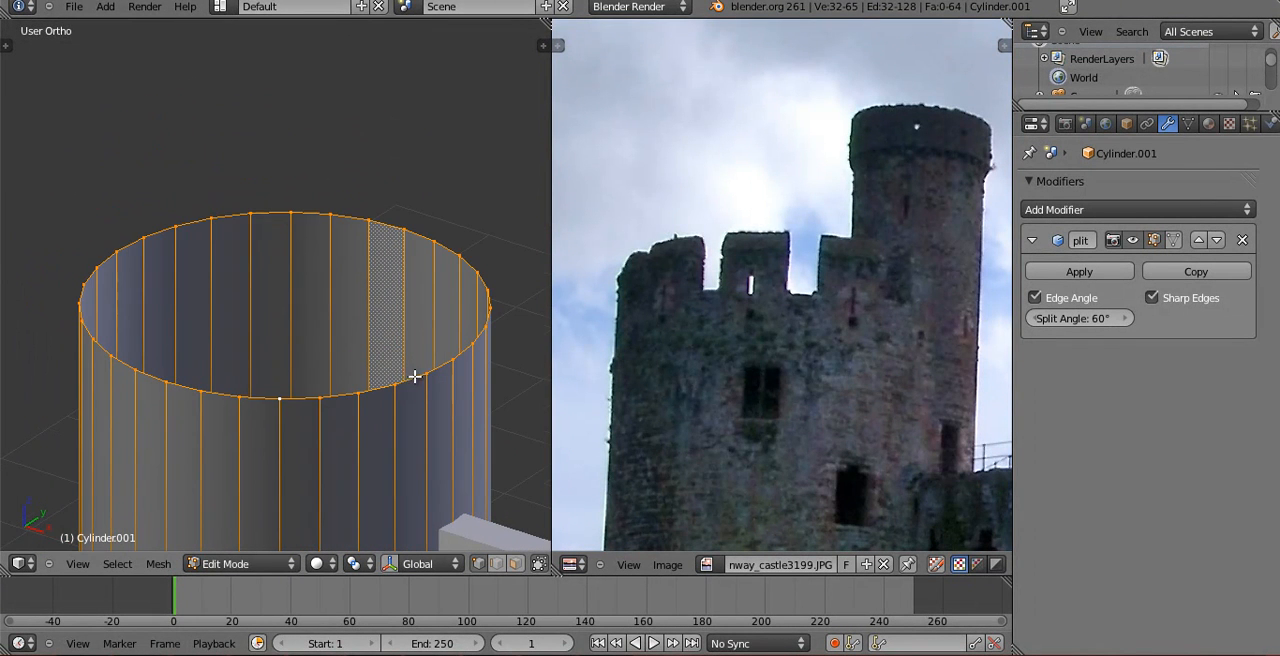
# Return to Object Mode and add a Solidify modifier to the wide tower with a thickness of about 0.1074.
pyautogui.press('Tab')
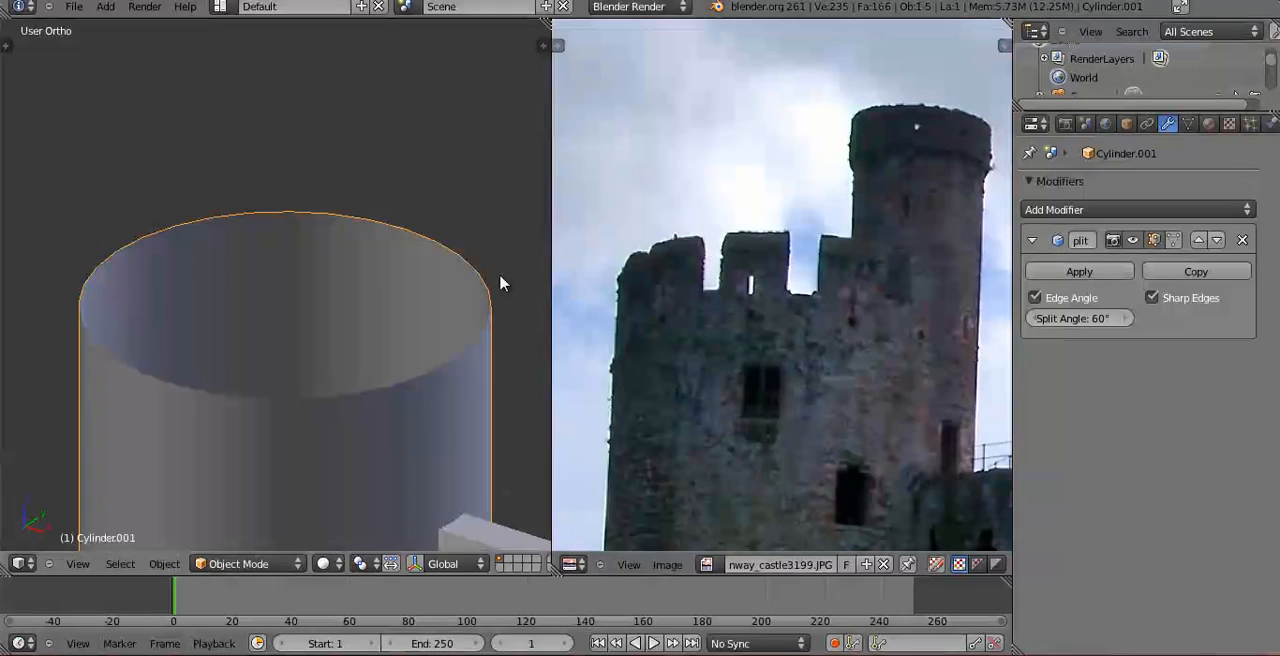
pyautogui.click(1098, 209)
pyautogui.click(864, 456)
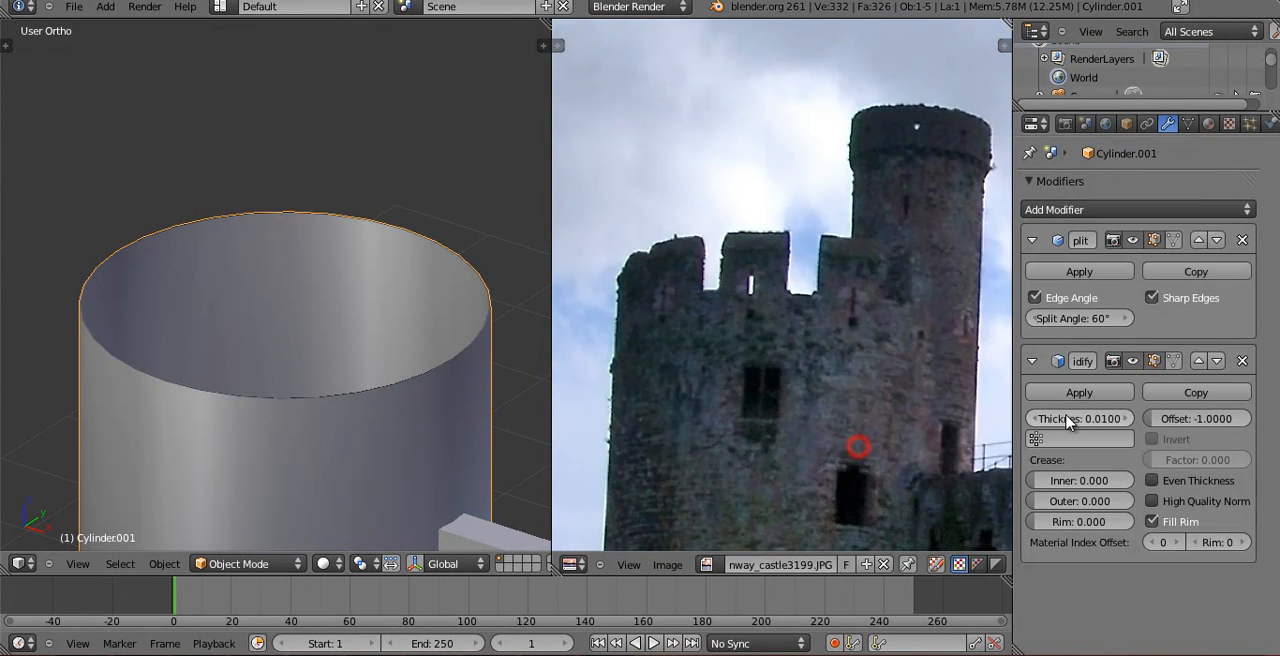
pyautogui.moveTo(1103, 423); pyautogui.dragTo(1140, 423)
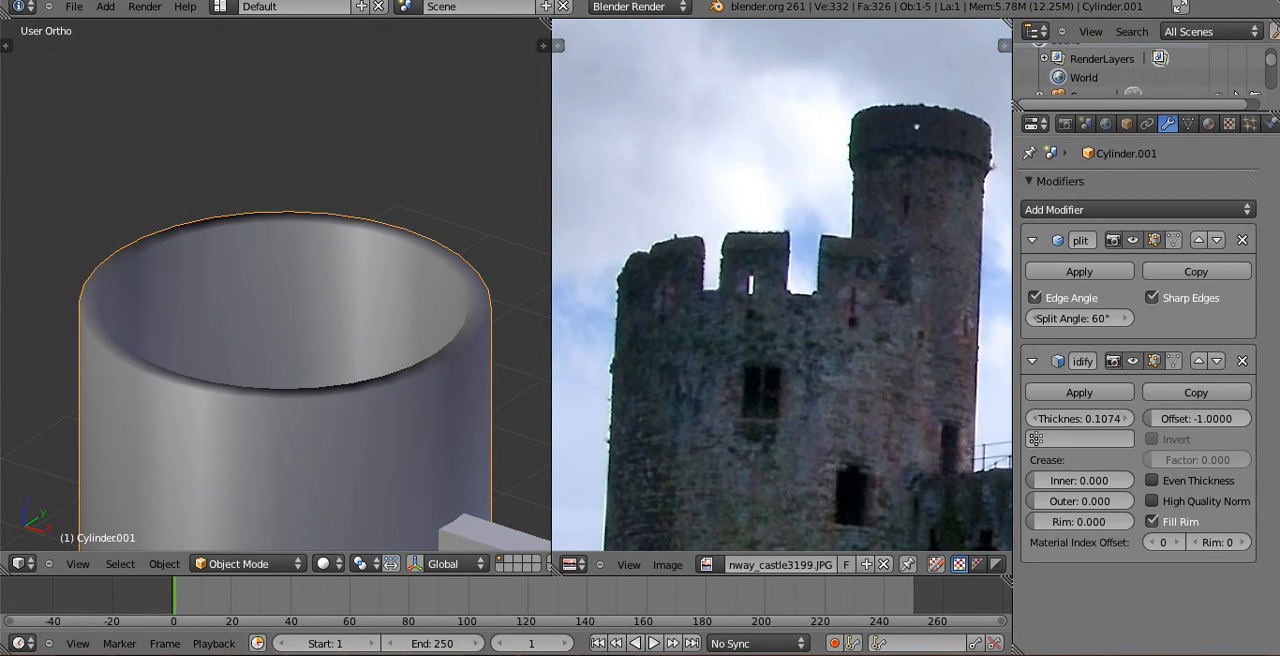
# Place the Solidify modifier above Edge Split in the stack and increase its thickness to about 0.1414.
pyautogui.click(1195, 362)
pyautogui.moveTo(395, 358); pyautogui.dragTo(360, 389, button='middle')
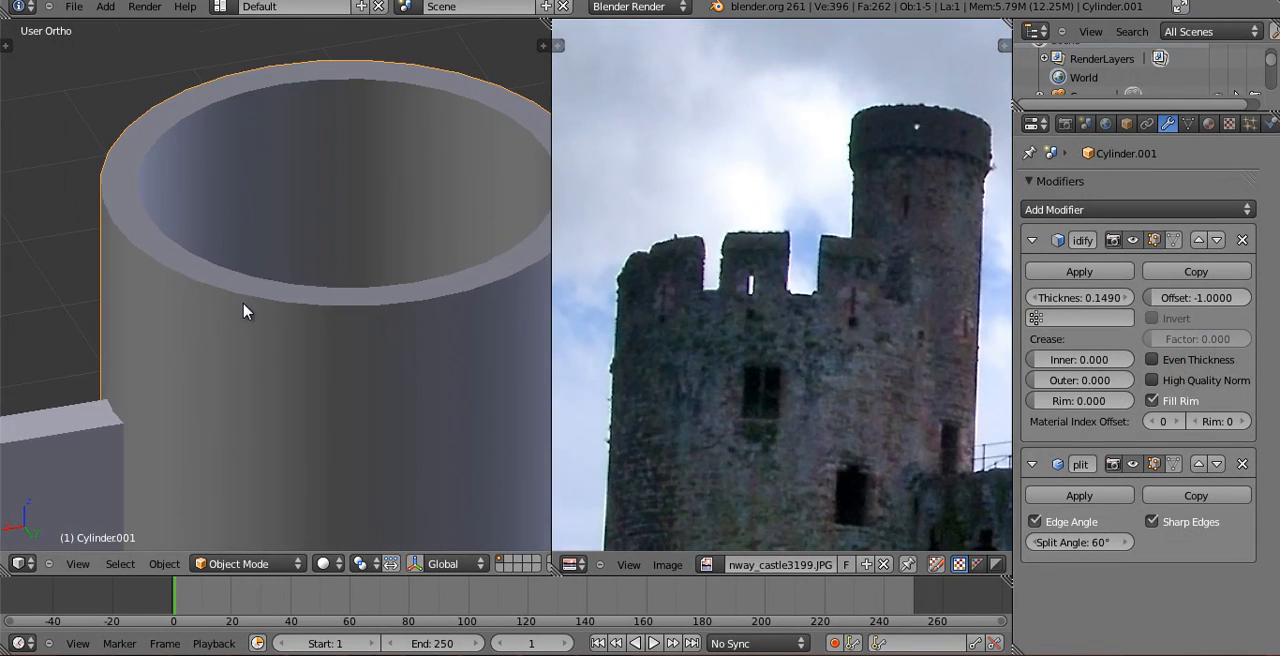
pyautogui.moveTo(246, 311); pyautogui.dragTo(203, 388, button='middle')
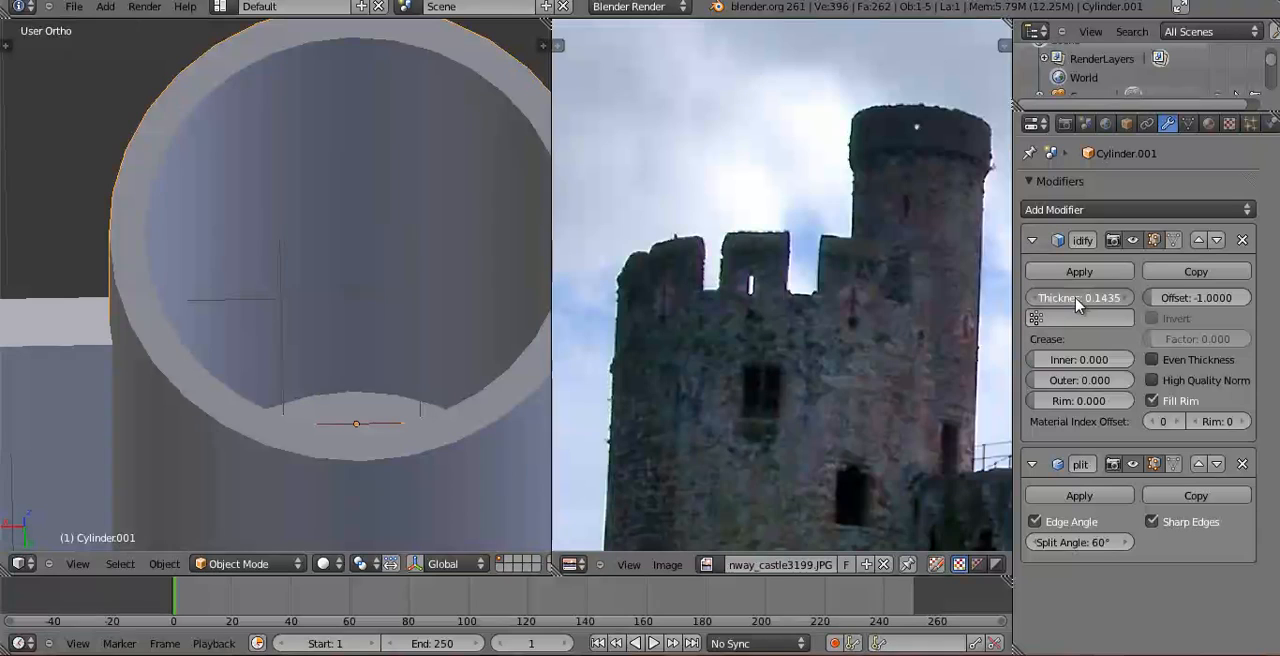
pyautogui.moveTo(497, 272); pyautogui.dragTo(524, 176, button='middle')
# Enter Edit Mode on the hollow tower, examine its rim and select a single vertex on the front of it.
pyautogui.press('Tab')
pyautogui.moveTo(246, 280); pyautogui.dragTo(234, 330, button='middle')
pyautogui.scroll(-3, 200, 318)
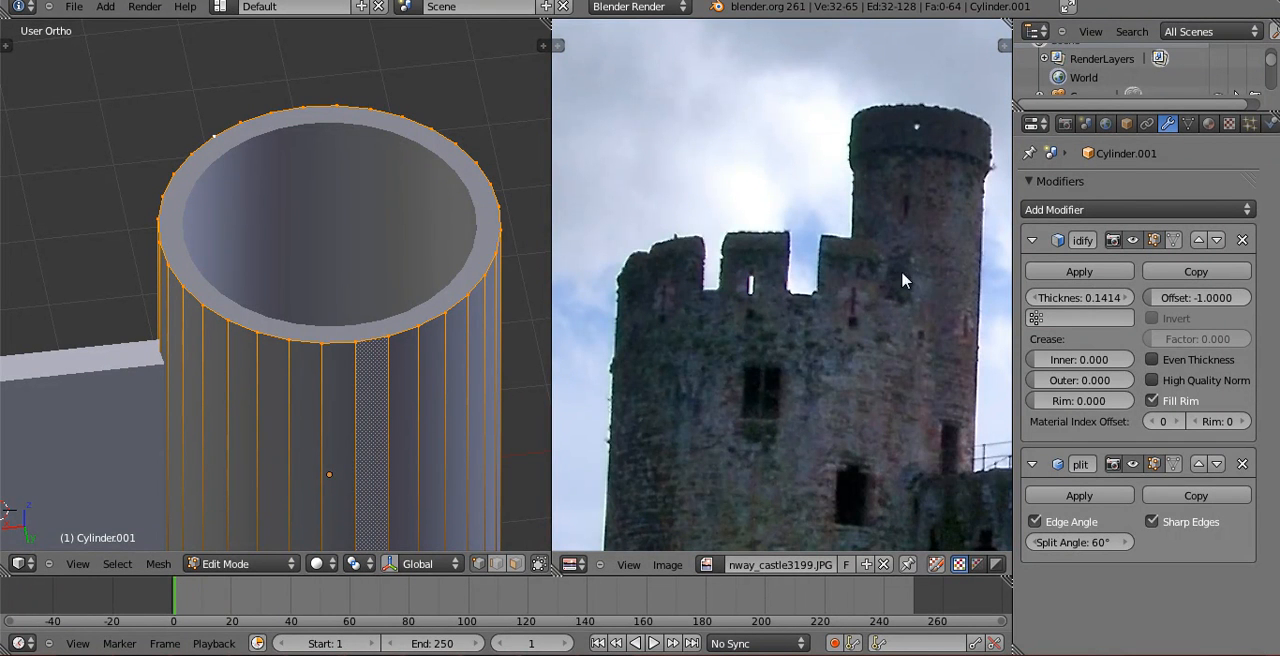
pyautogui.moveTo(297, 373); pyautogui.dragTo(317, 328, button='middle')
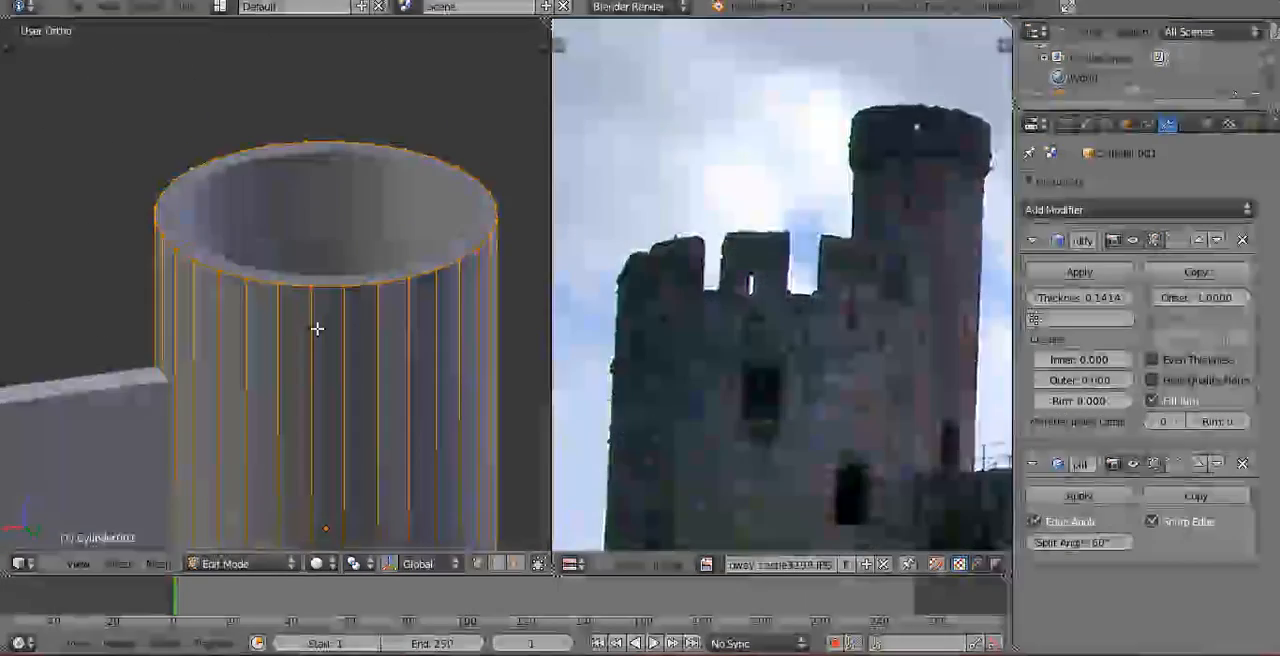
pyautogui.scroll(2, 294, 285)
pyautogui.rightClick(252, 285)
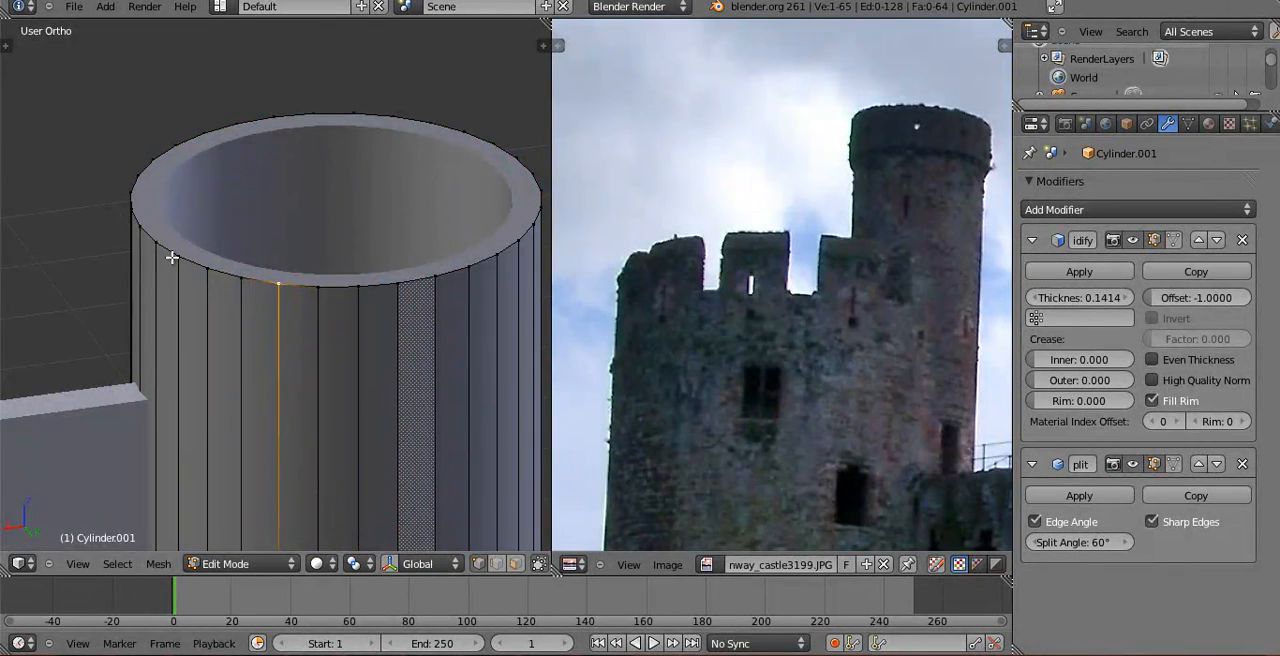
# Look through the camera in Object Mode and lower the camera along Z to about 0.905.
pyautogui.press('KP_0')
pyautogui.press('Tab')
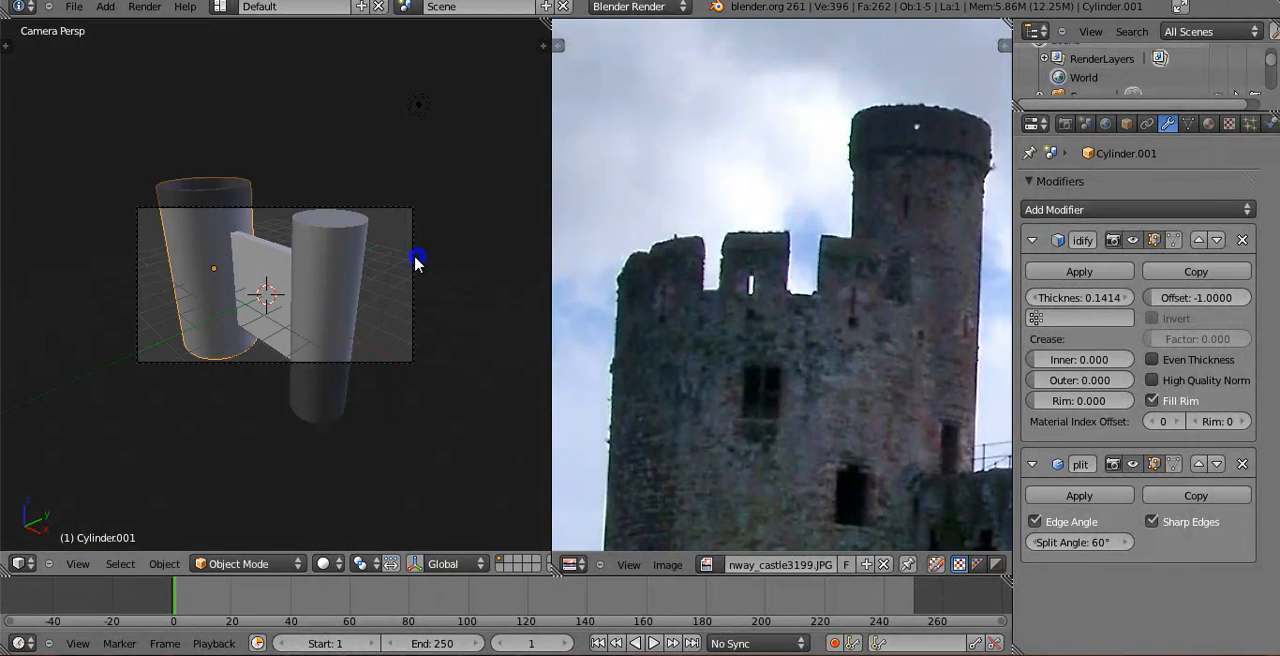
pyautogui.rightClick(413, 254)
pyautogui.press('g')
pyautogui.press('z')
pyautogui.click(368, 366)
# Tilt the camera upward about its local X axis to an X rotation of about 83.5°.
pyautogui.press('r')
pyautogui.press('x')
pyautogui.press('x')
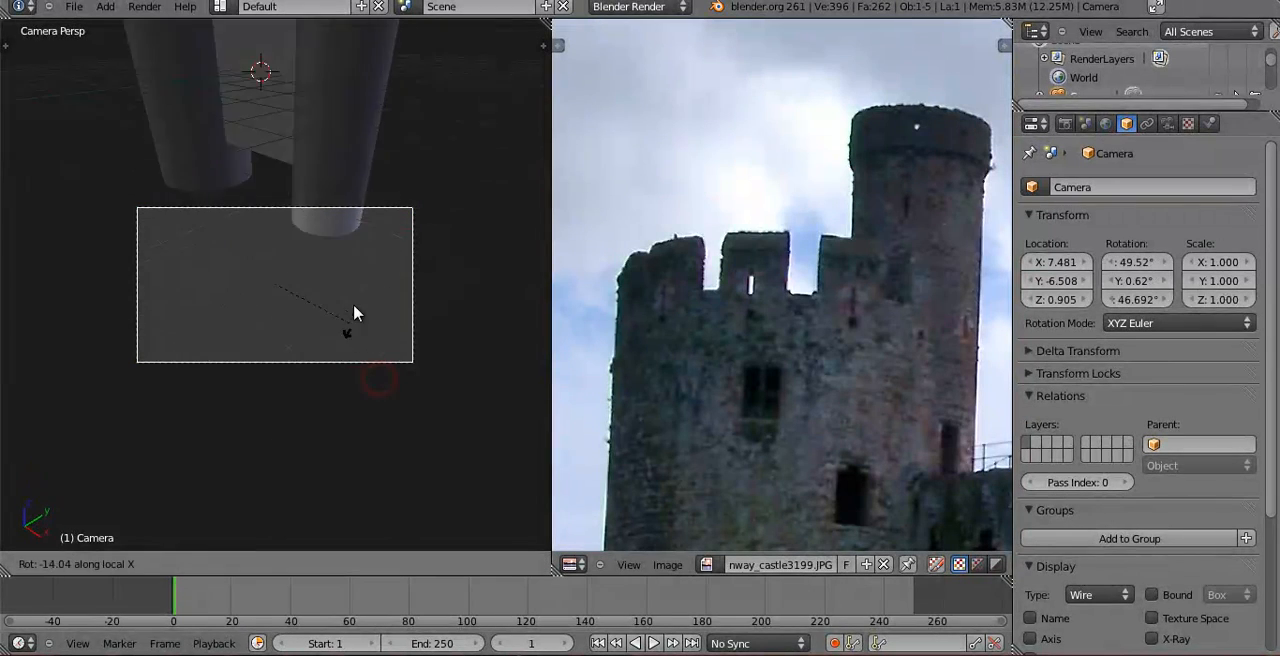
pyautogui.click(370, 462)
# Try rotating the camera about Y, cancel that, and turn it slightly to keep the wall and both towers framed.
pyautogui.press('r')
pyautogui.press('y')
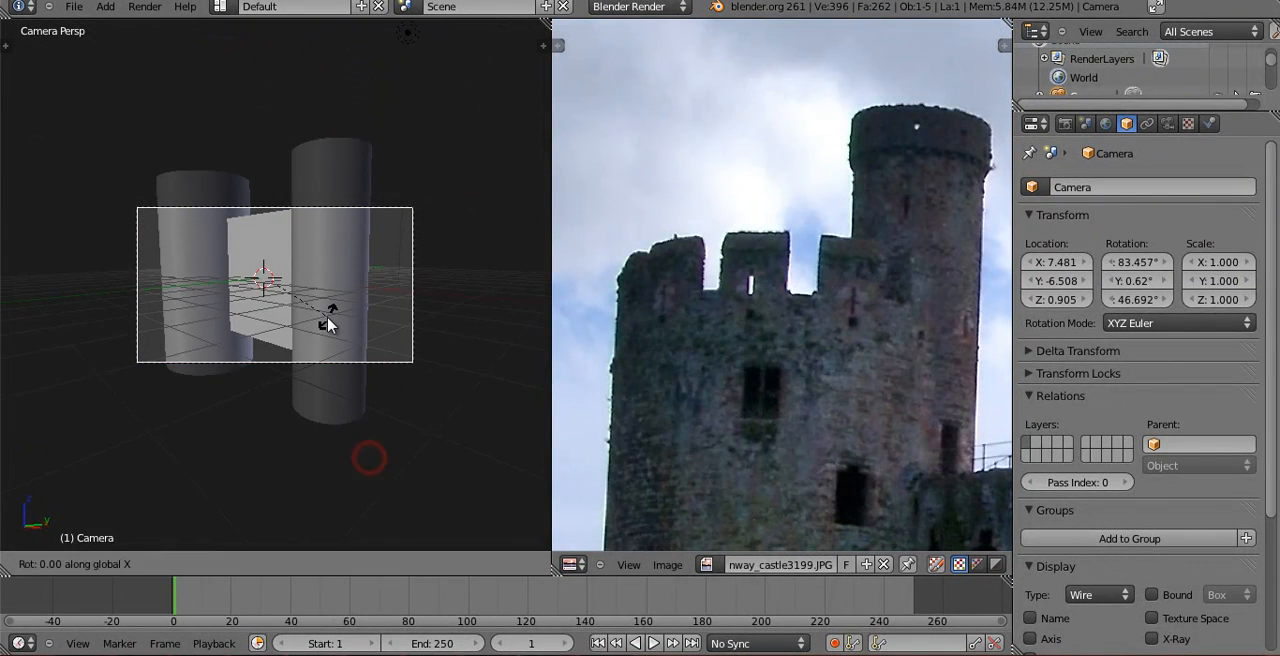
pyautogui.press('y')
pyautogui.press('y')
pyautogui.rightClick(333, 268)
pyautogui.press('r')
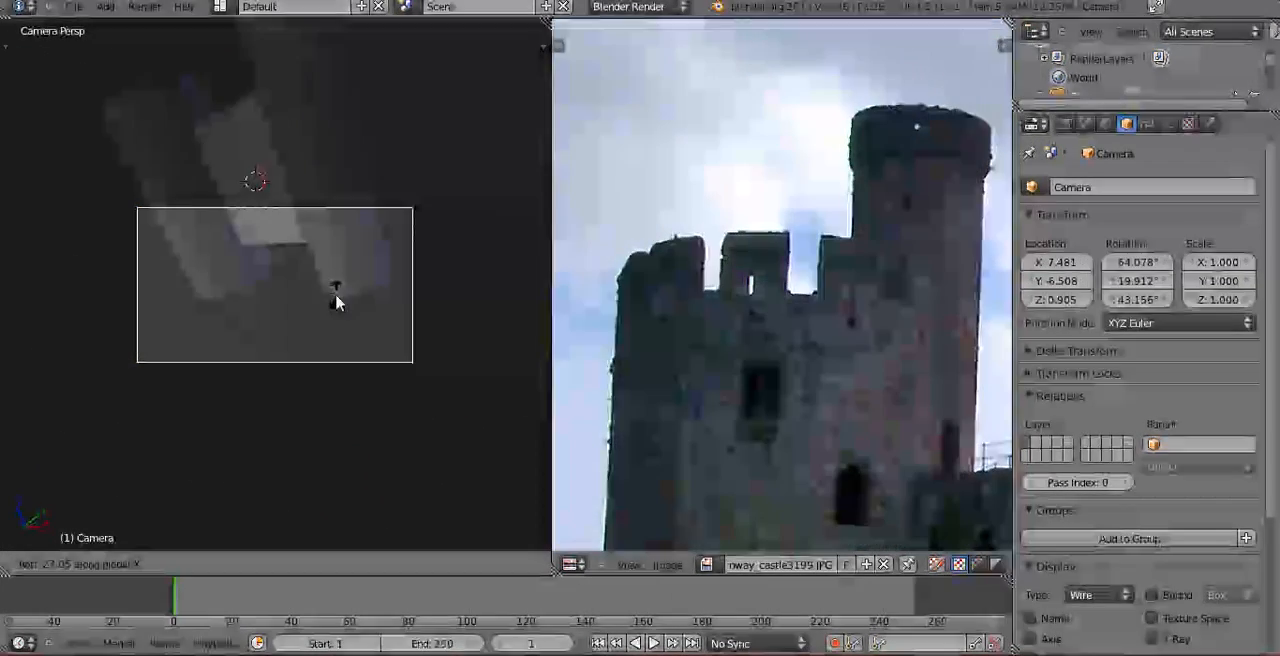
pyautogui.click(337, 262)
# Set the camera's focal length to 50 mm.
pyautogui.click(1167, 124)
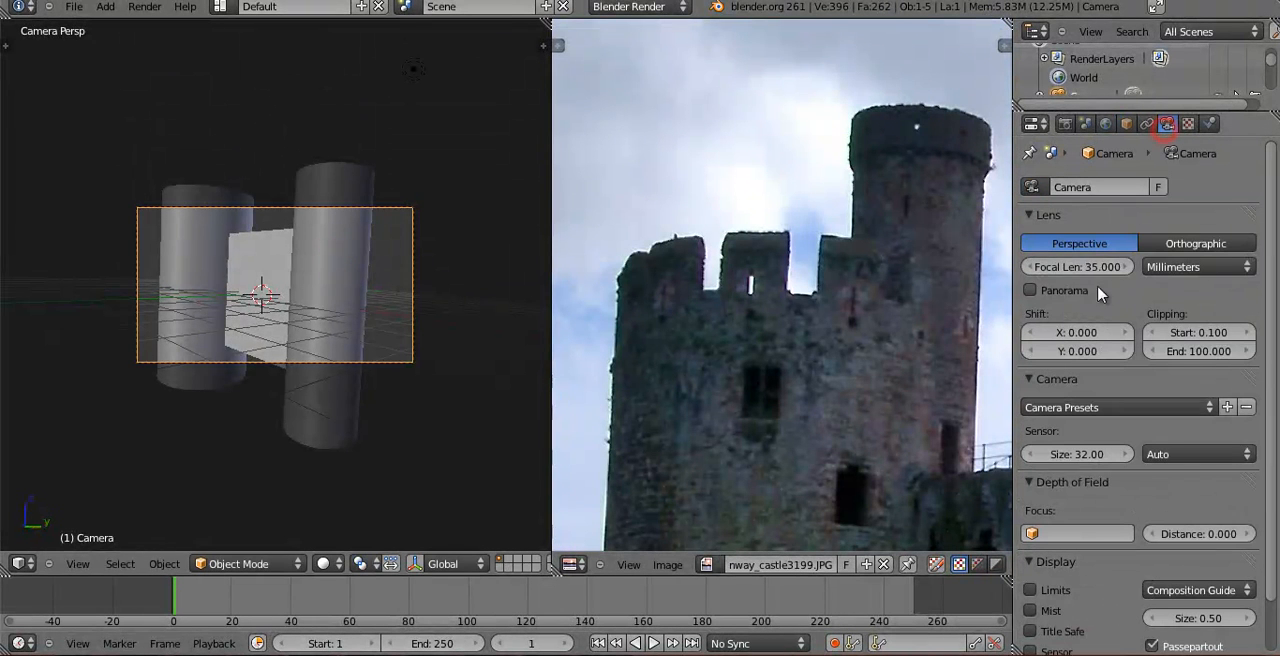
pyautogui.click(1084, 268)
pyautogui.write('50')
pyautogui.press('Return')
# Move the camera along its local Z axis and reposition it in a second pass to reframe the castle.
pyautogui.press('g')
pyautogui.press('z')
pyautogui.press('z')
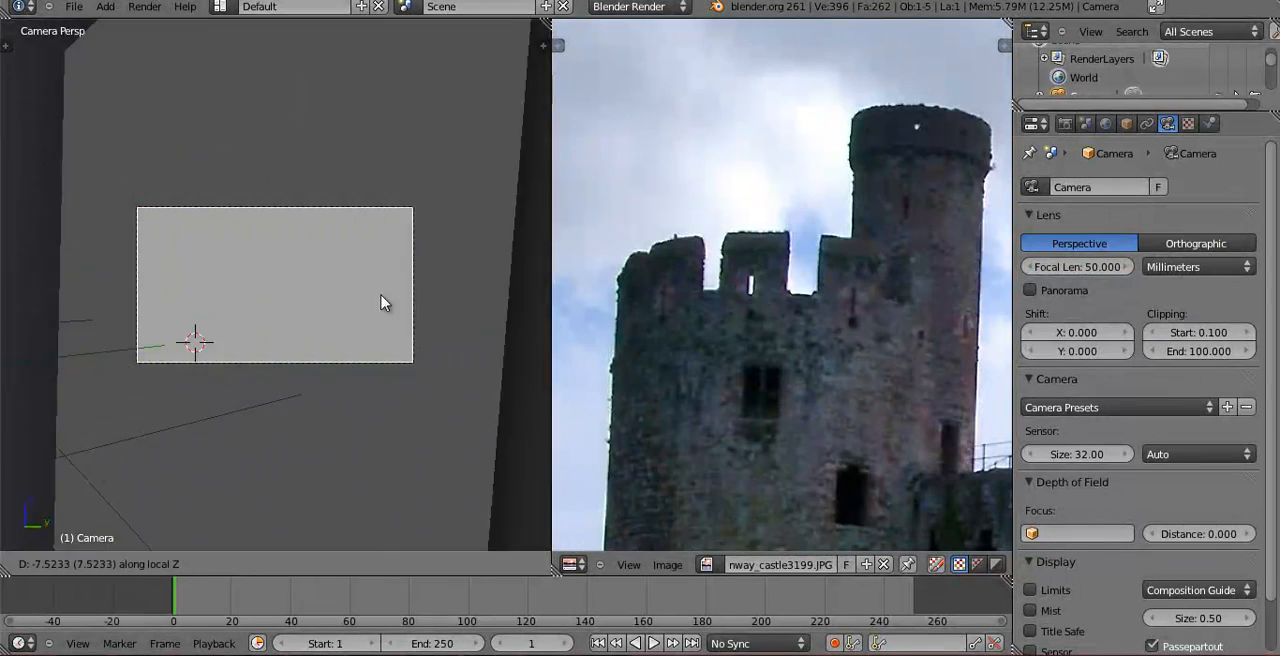
pyautogui.click(401, 333)
pyautogui.press('g')
pyautogui.press('z')
pyautogui.press('z')
pyautogui.press('z')
pyautogui.click(320, 322)
# In top view, move the camera diagonally farther away from the castle.
pyautogui.press('KP_7')
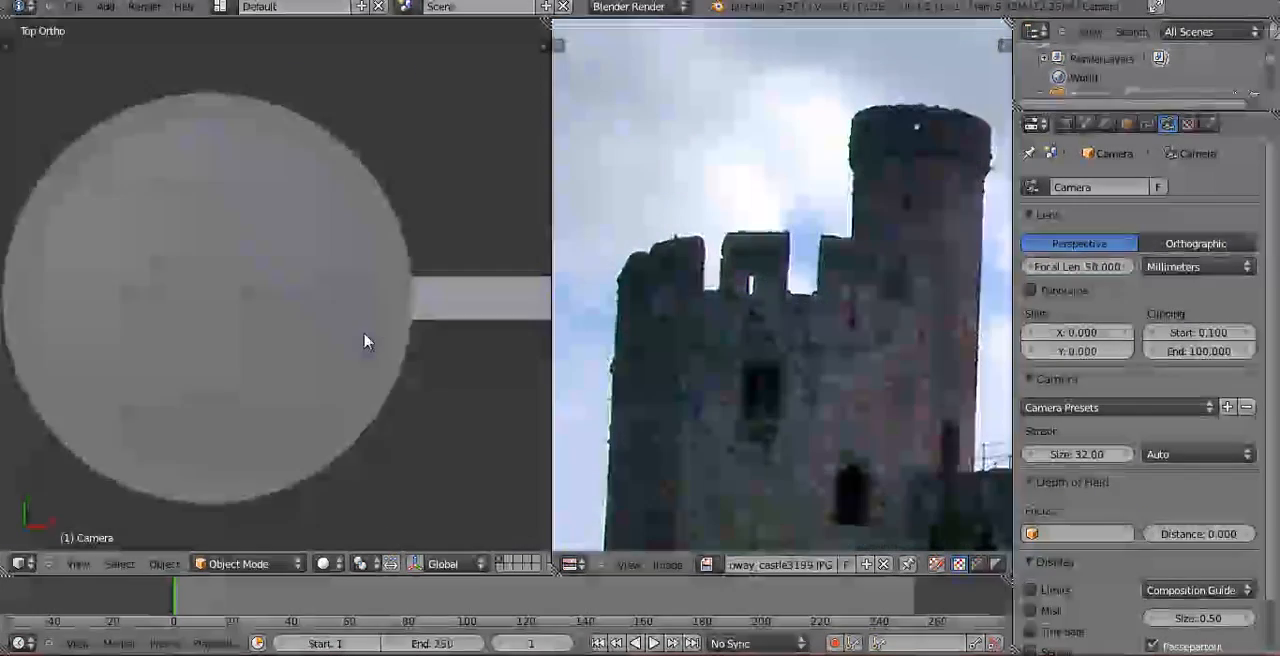
pyautogui.scroll(-10, 364, 328)
pyautogui.press('g')
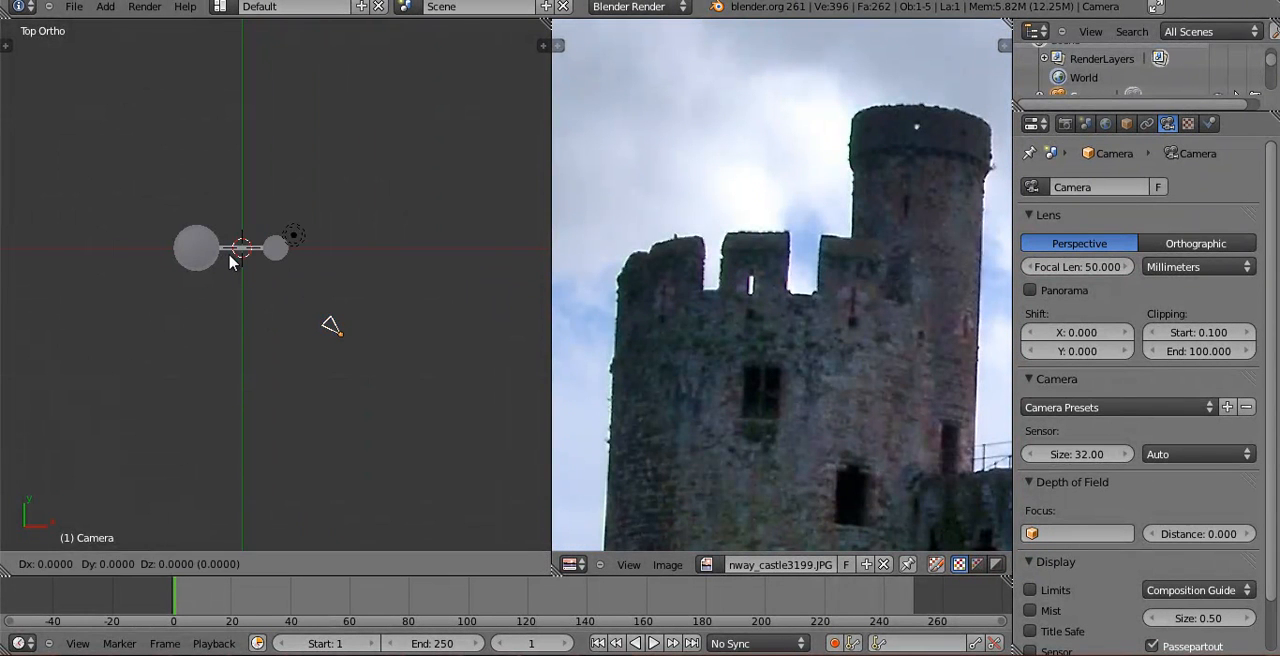
pyautogui.click(306, 276)
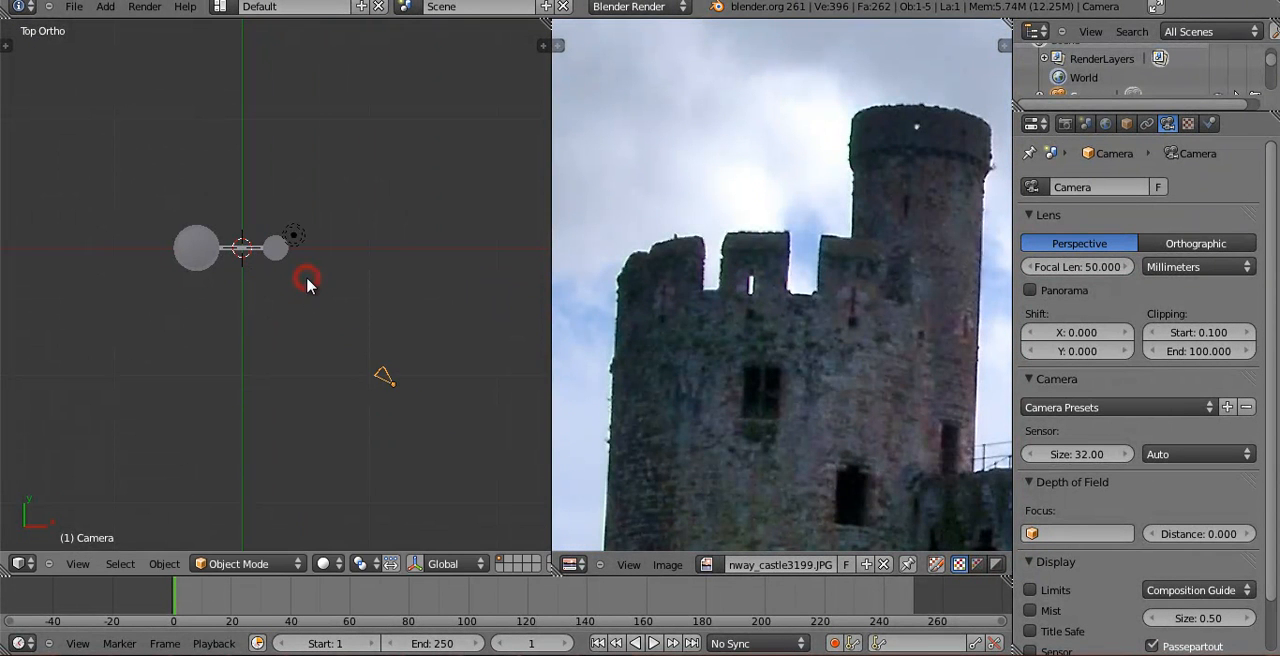
# Pull the camera back along its local Z until the whole castle fits the frame, and roll it level.
pyautogui.press('KP_0')
pyautogui.press('g')
pyautogui.press('z')
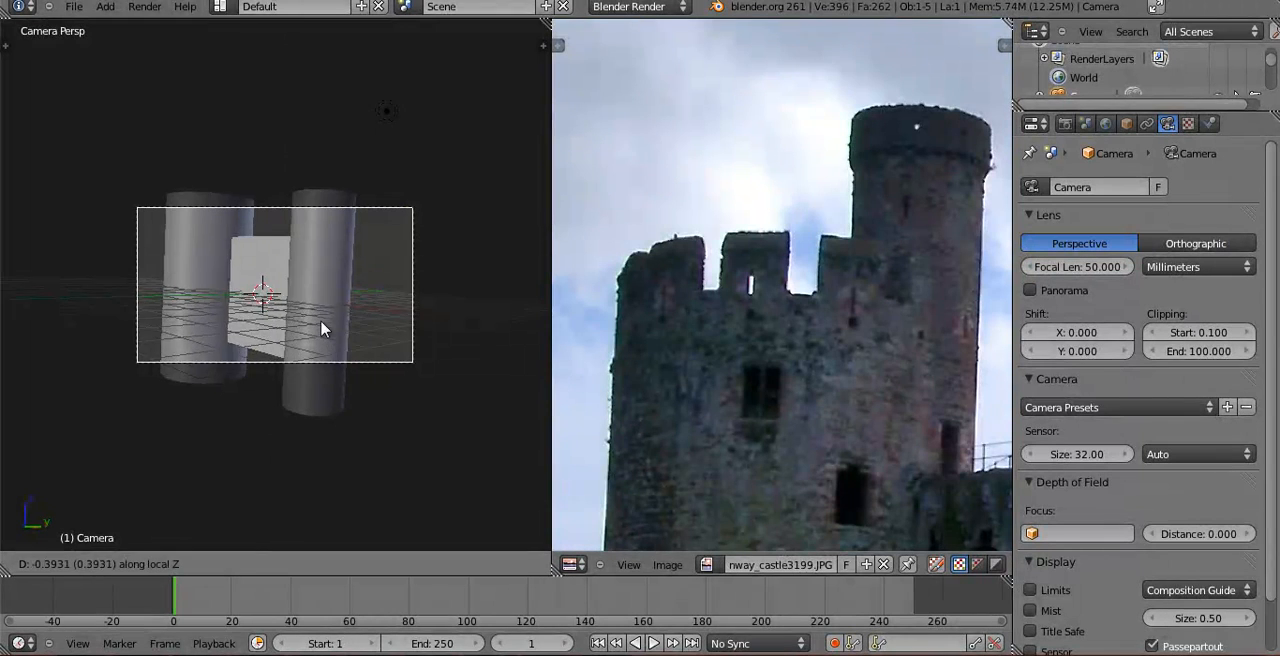
pyautogui.click(507, 491)
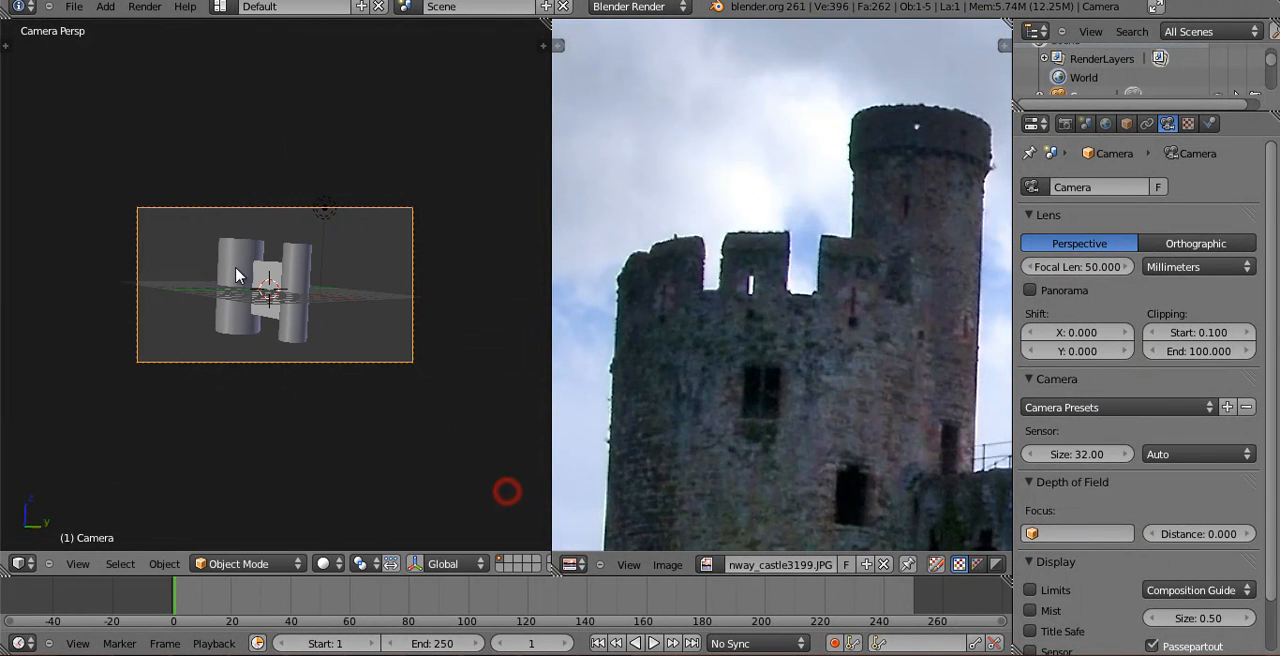
pyautogui.press('r')
pyautogui.click(425, 254)
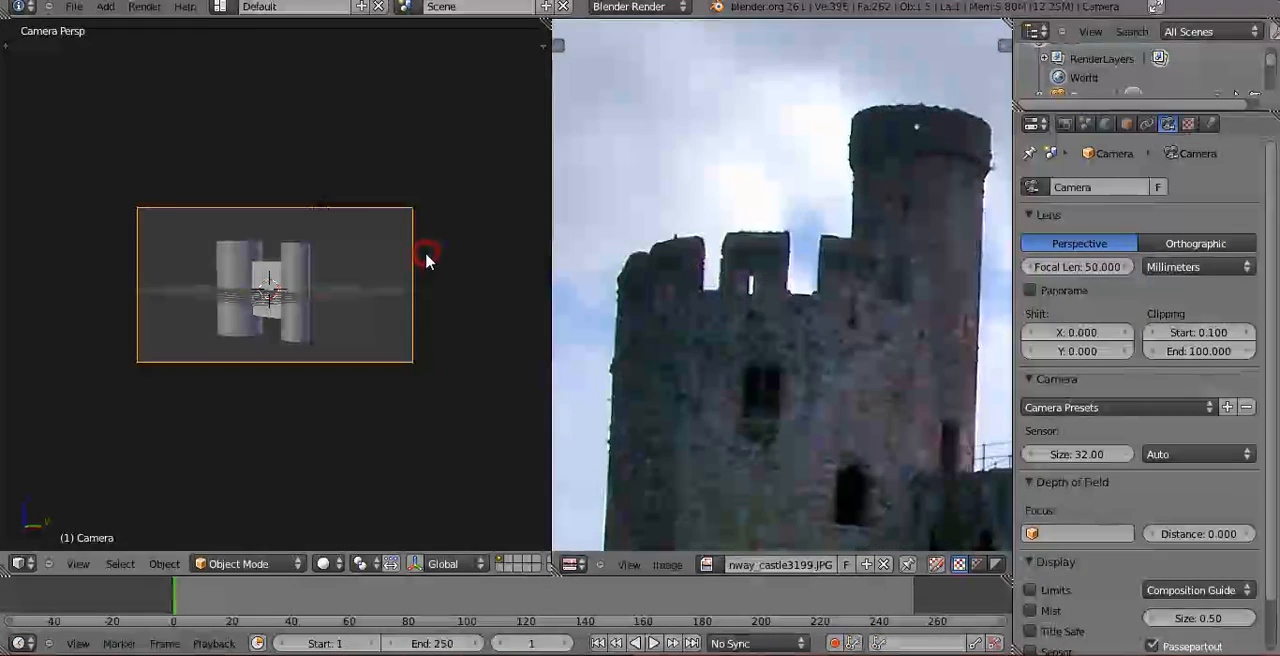
# In top view, set the pivot point to 3D Cursor and swing the camera around the castle in two rotations.
pyautogui.press('KP_7')
pyautogui.moveTo(293, 284); pyautogui.dragTo(311, 203, button='middle')
pyautogui.press('KP_7')
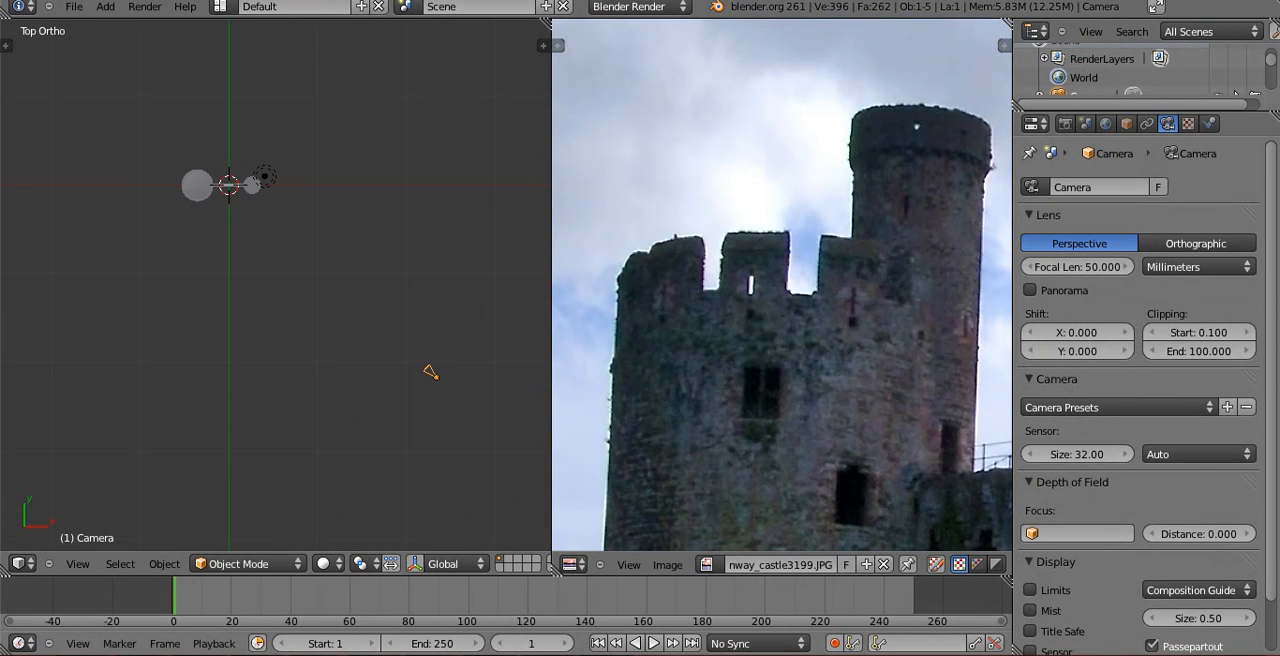
pyautogui.click(360, 563)
pyautogui.click(378, 521)
pyautogui.press('r')
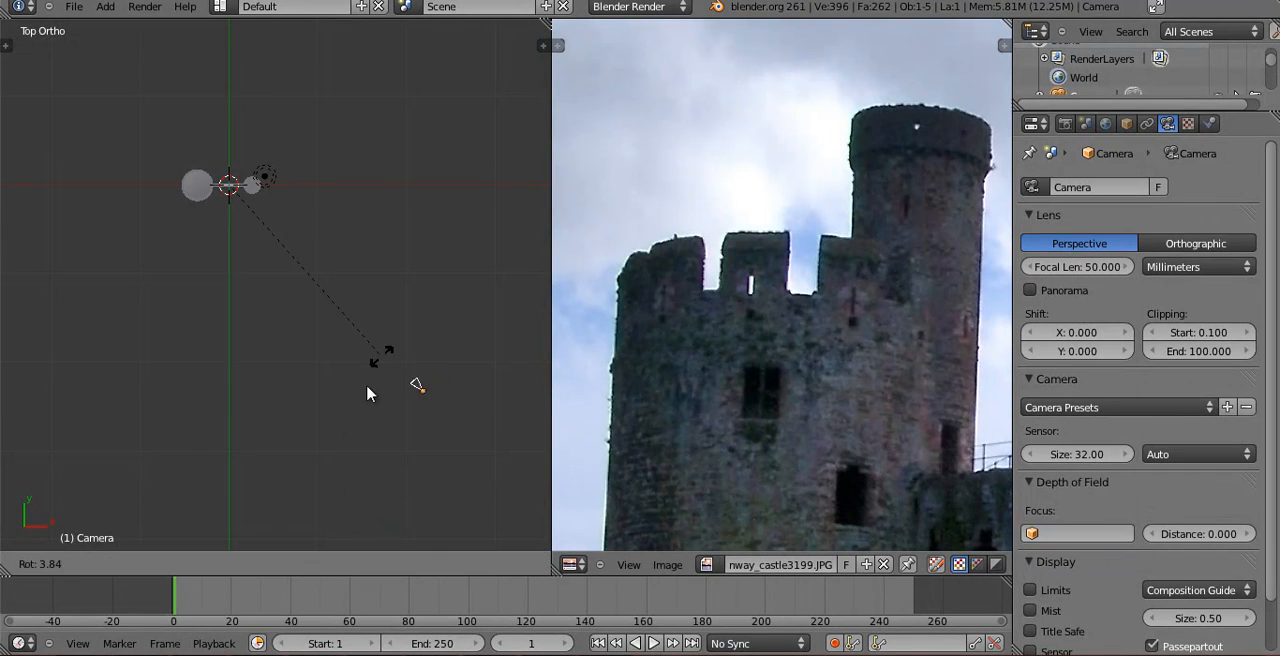
pyautogui.click(373, 247)
pyautogui.press('r')
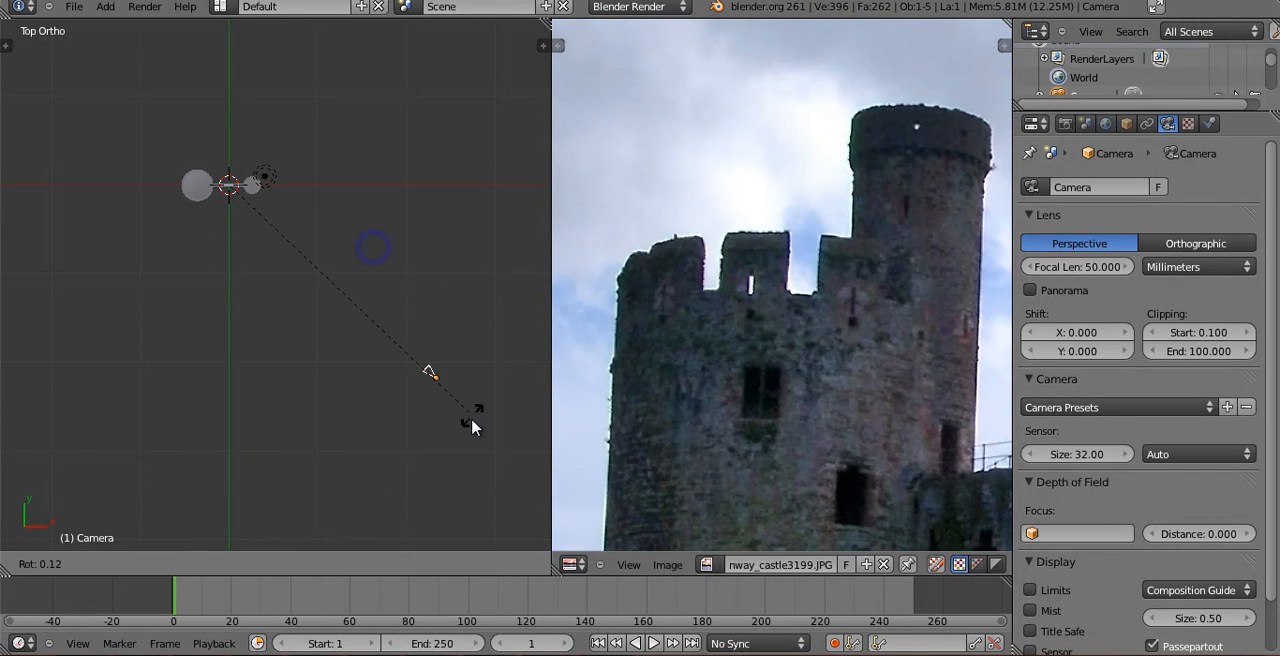
pyautogui.click(391, 451)
pyautogui.press('KP_0')
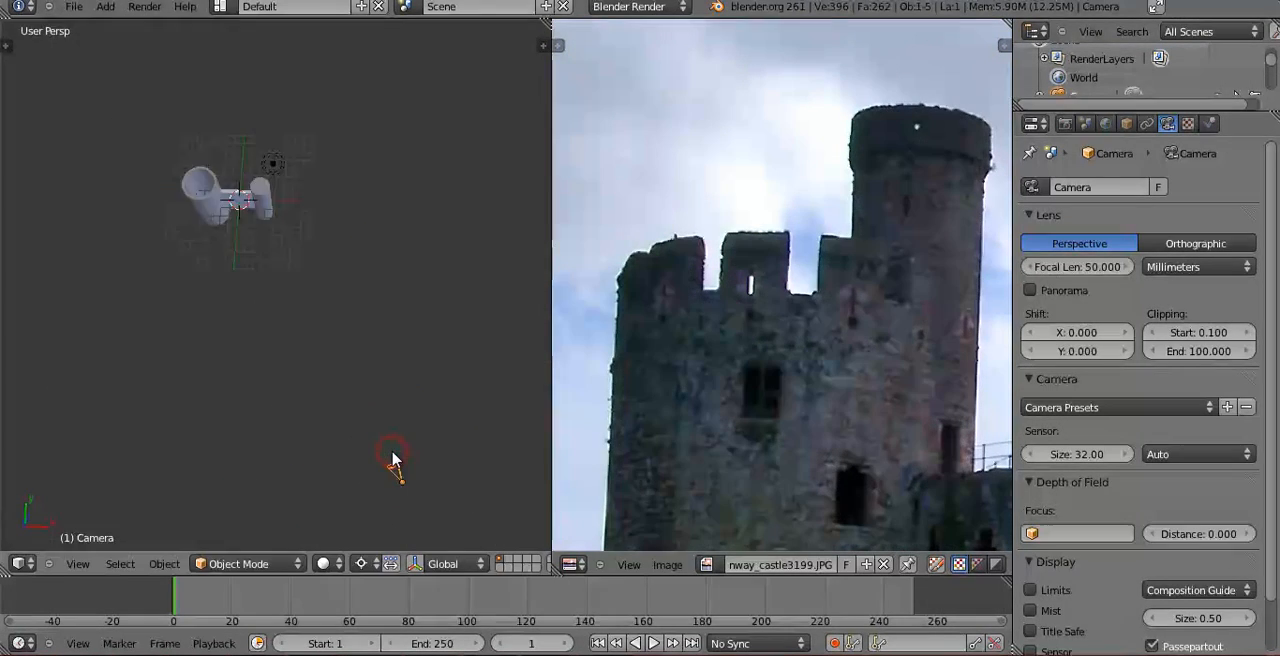
# Looking through the camera, rotate it around the castle about the global Z axis.
pyautogui.press('r')
pyautogui.press('z')
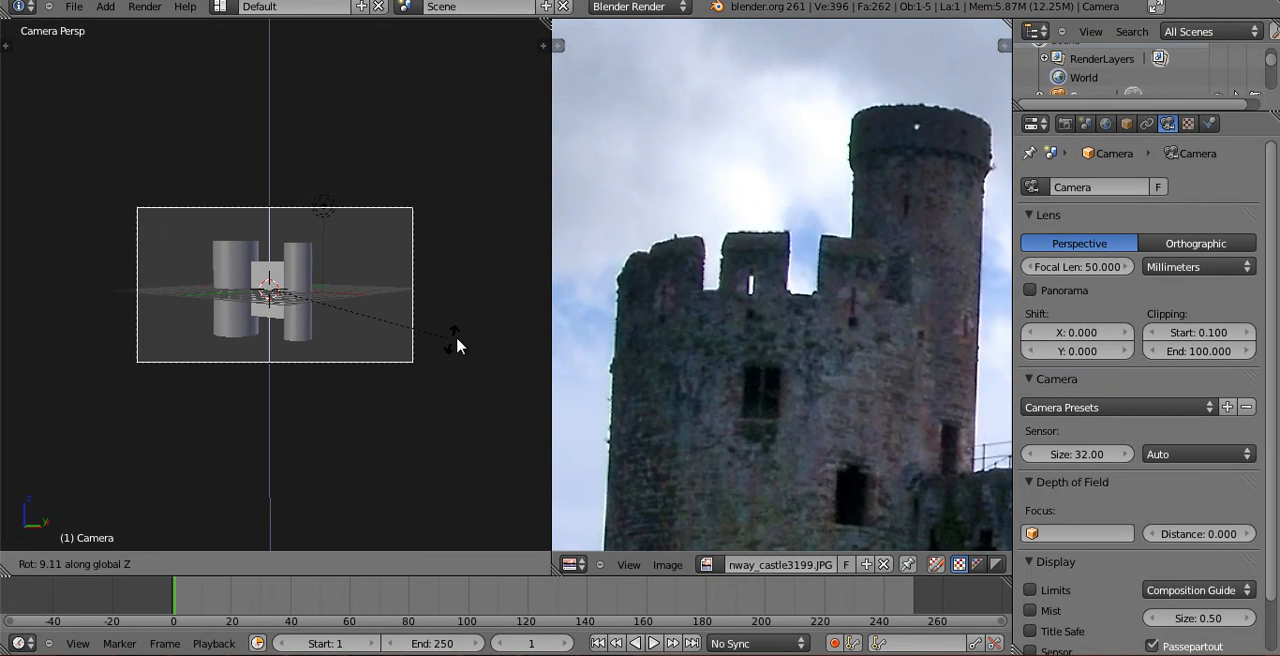
pyautogui.click(456, 338)
# Select the wide tower and open its mesh in Edit Mode with the hollow rim in close view.
pyautogui.scroll(-6, 770, 352)
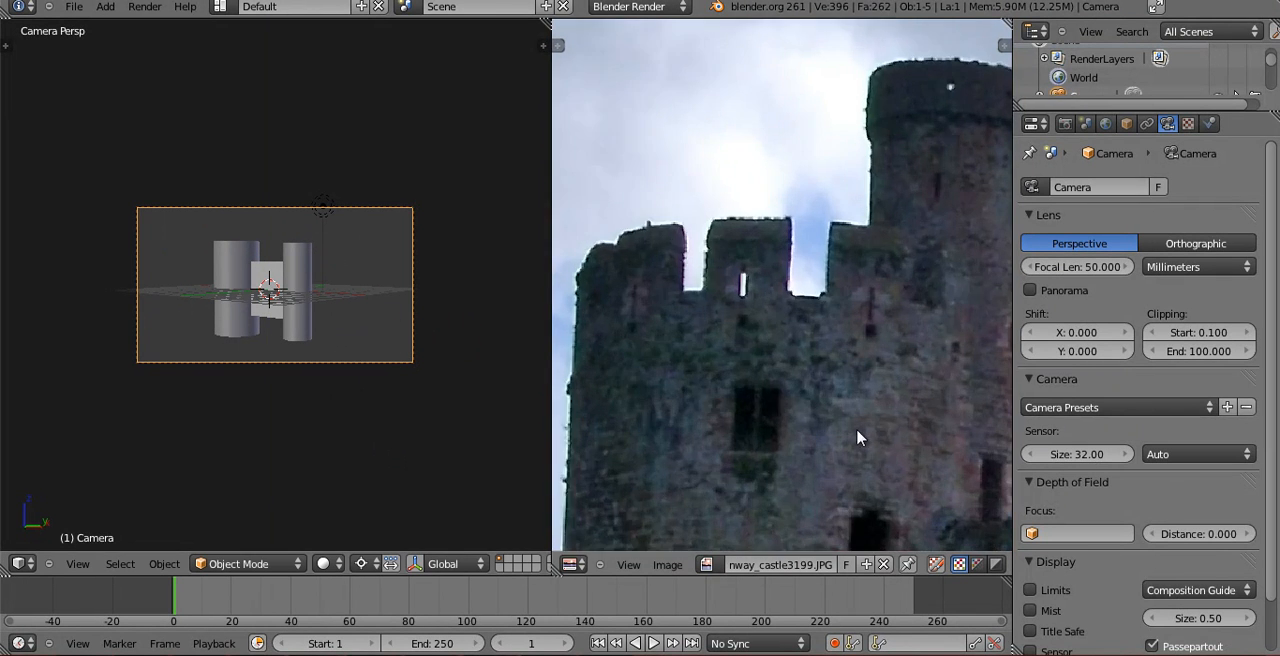
pyautogui.scroll(-4, 713, 353)
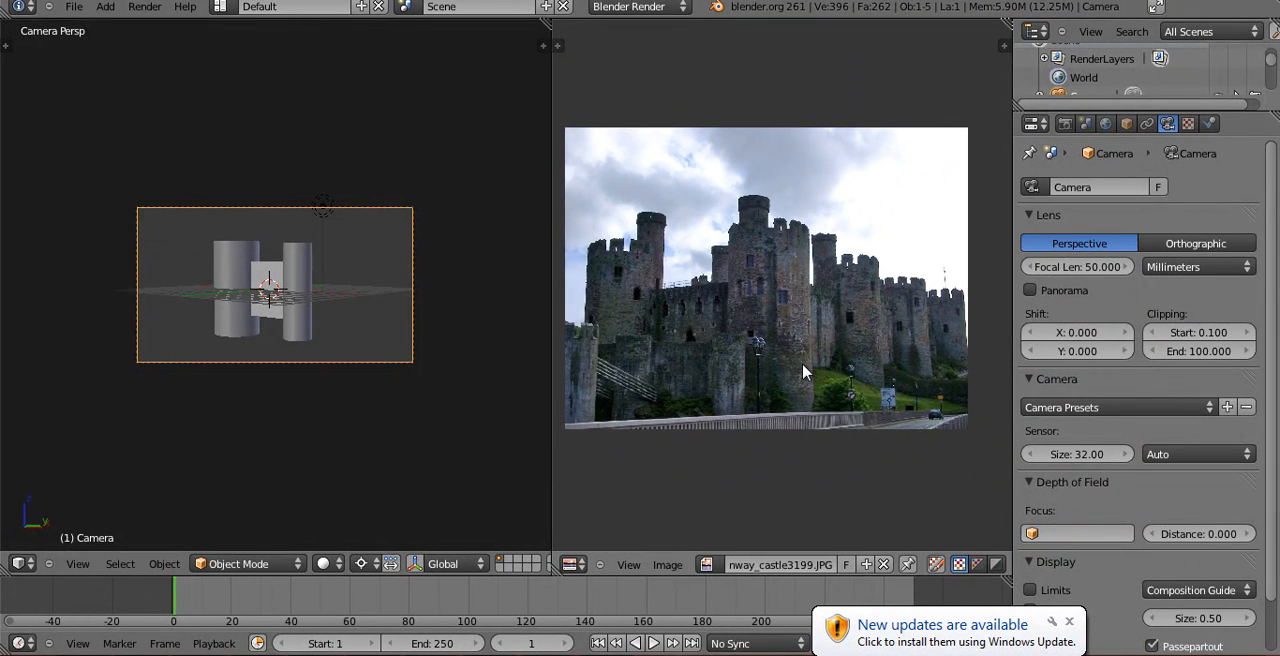
pyautogui.scroll(1, 808, 368)
pyautogui.press('KP_7')
pyautogui.scroll(5, 294, 266)
pyautogui.moveTo(306, 311); pyautogui.dragTo(163, 191, button='middle')
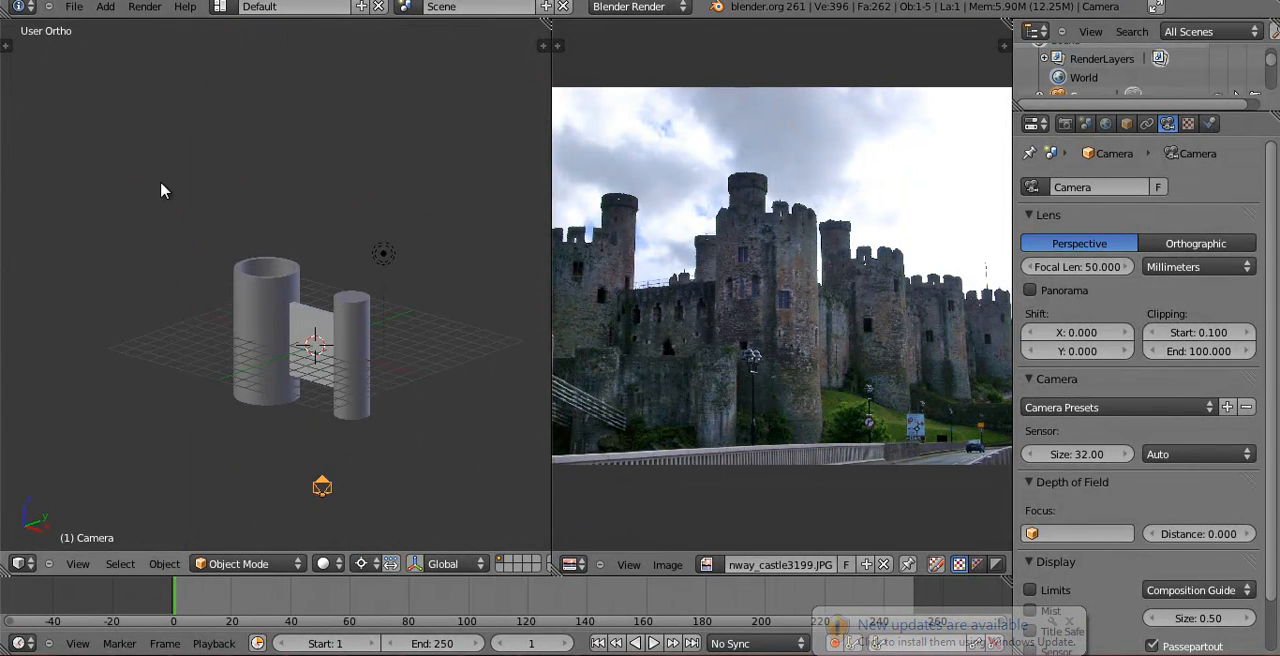
pyautogui.scroll(2, 289, 314)
pyautogui.rightClick(283, 306)
pyautogui.scroll(3, 284, 318)
pyautogui.scroll(2, 285, 322)
pyautogui.press('Tab')
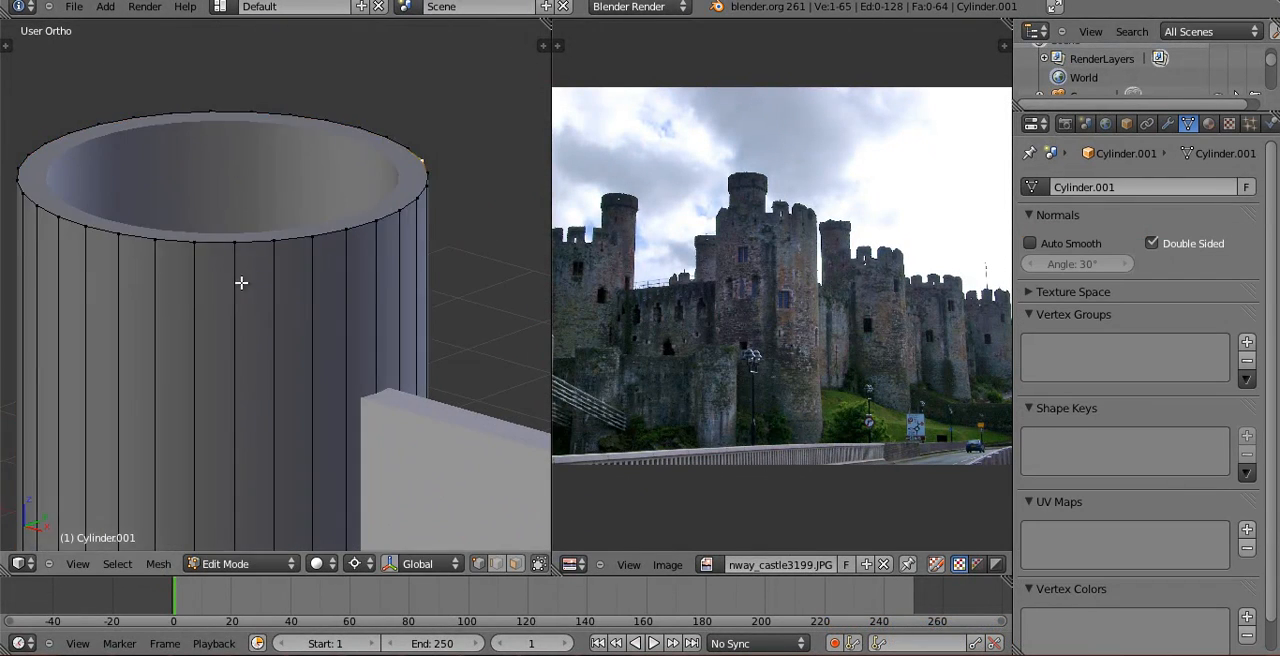
# Select the tower's outer rim vertices all the way around in groups of three, skipping one vertex between groups.
pyautogui.keyDown('shift'); pyautogui.moveTo(240, 283); pyautogui.dragTo(321, 378, button='middle'); pyautogui.keyUp('shift')
pyautogui.scroll(2, 705, 314)
pyautogui.moveTo(670, 305); pyautogui.dragTo(811, 335, button='middle')
pyautogui.moveTo(686, 334); pyautogui.dragTo(880, 341, button='middle')
pyautogui.moveTo(228, 348); pyautogui.dragTo(174, 352, button='middle')
pyautogui.press('KP_0')
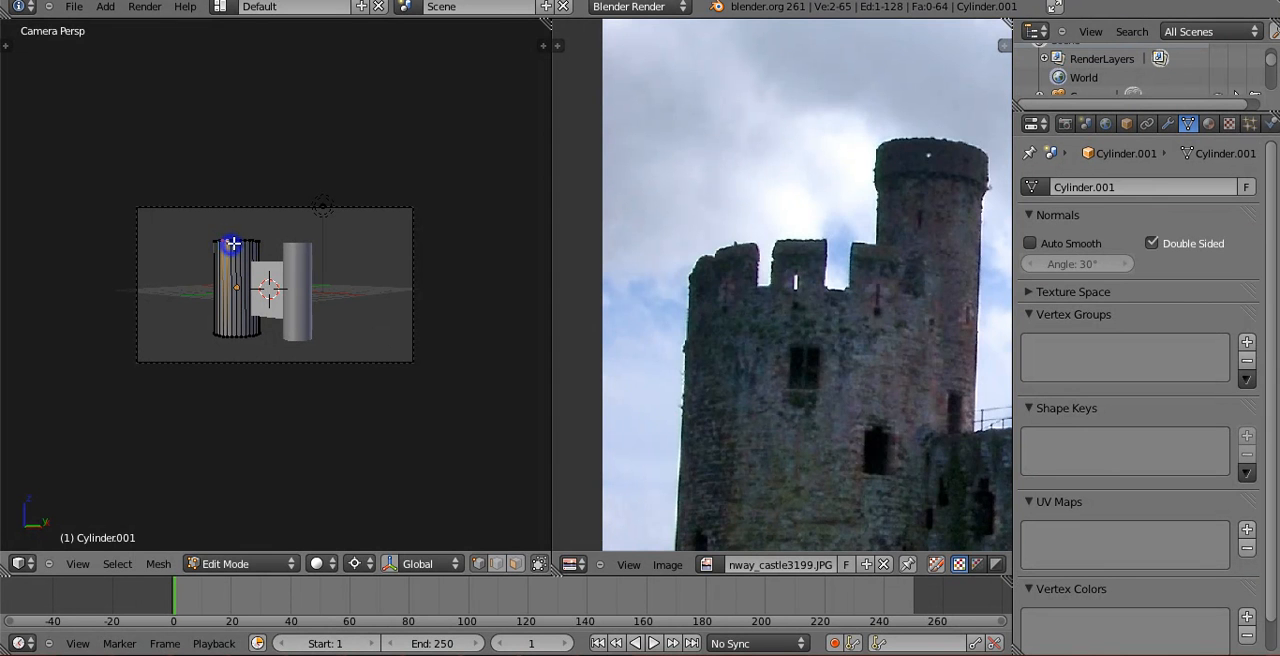
pyautogui.press('KP_0')
pyautogui.moveTo(273, 361); pyautogui.dragTo(211, 374, button='middle')
pyautogui.keyDown('shift'); pyautogui.moveTo(334, 419); pyautogui.dragTo(246, 411, button='middle'); pyautogui.keyUp('shift')
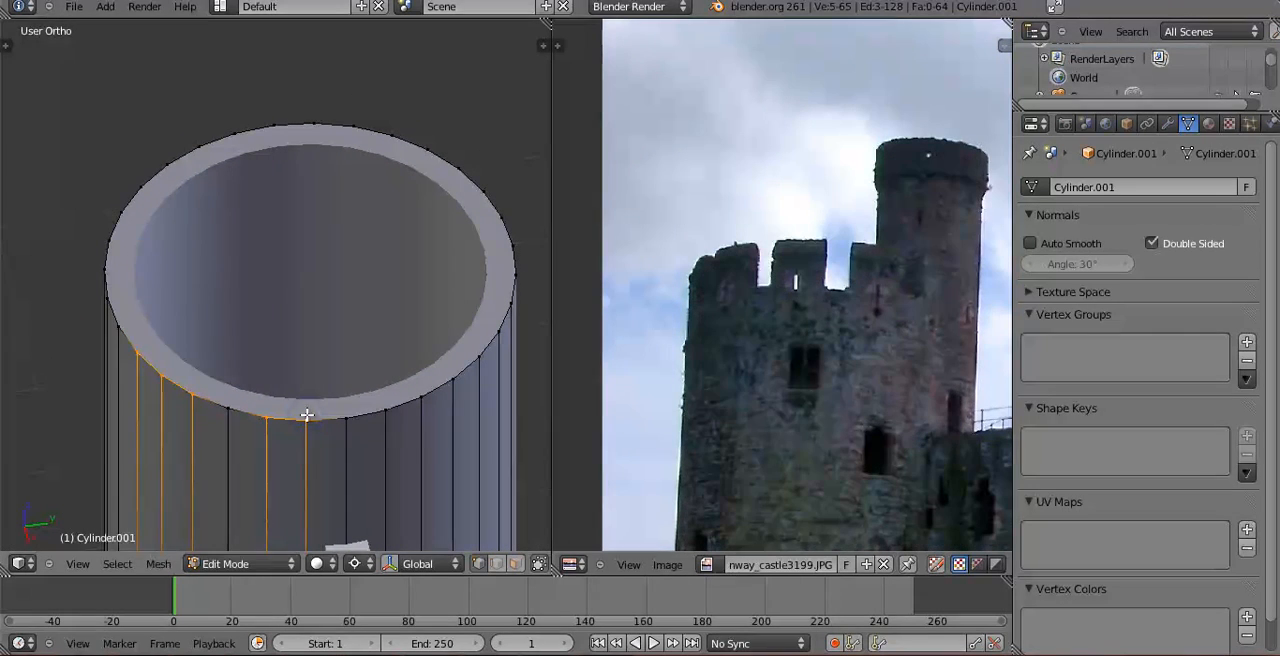
pyautogui.moveTo(378, 417); pyautogui.dragTo(312, 439, button='middle')
pyautogui.moveTo(403, 441); pyautogui.dragTo(311, 440, button='middle')
pyautogui.keyDown('shift'); pyautogui.rightClick(321, 459); pyautogui.keyUp('shift')
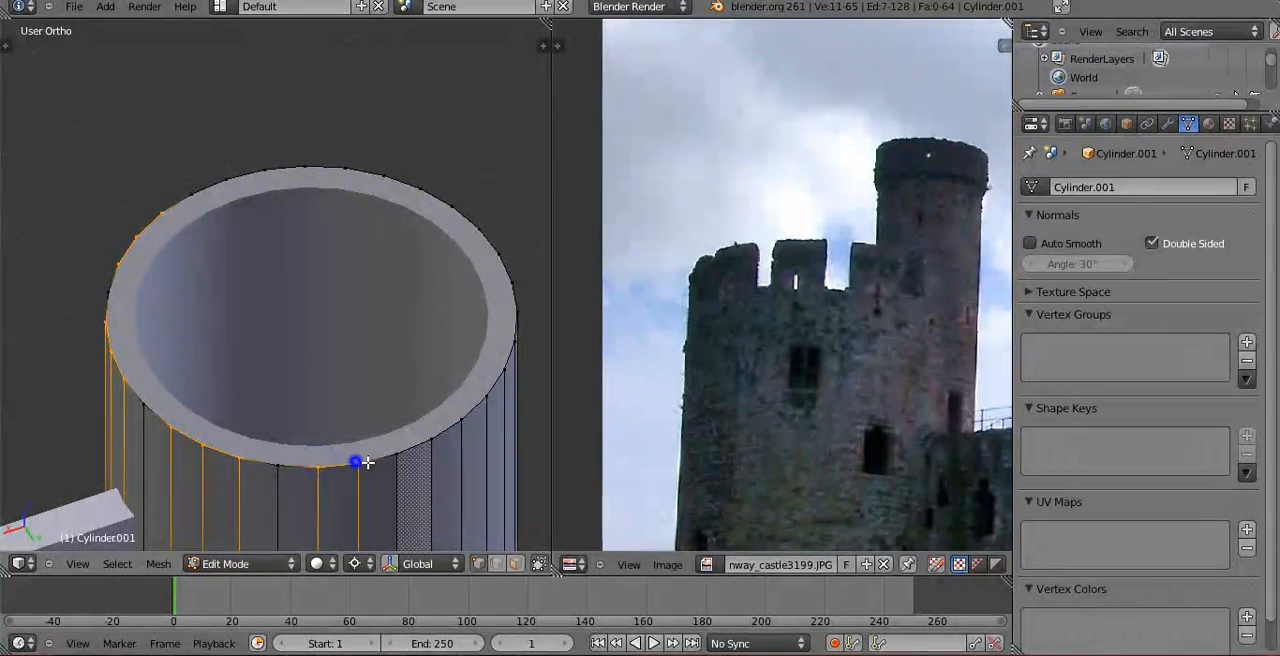
pyautogui.moveTo(456, 424); pyautogui.dragTo(340, 442, button='middle')
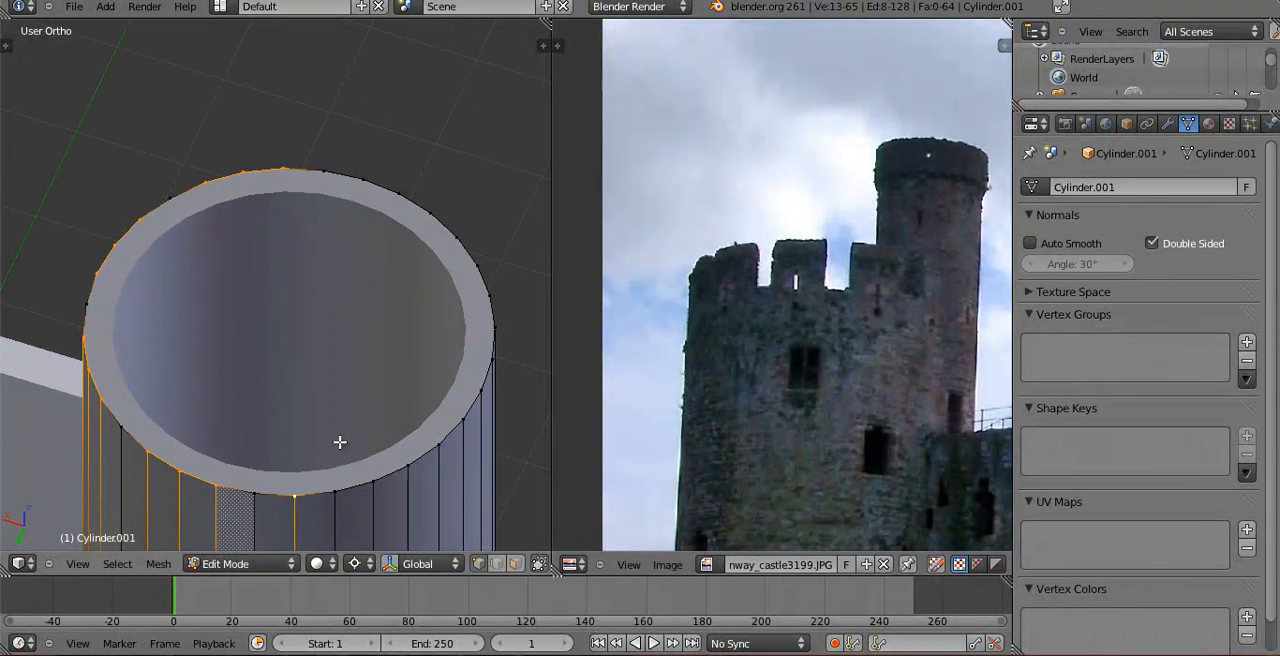
pyautogui.moveTo(430, 466); pyautogui.dragTo(268, 457, button='middle')
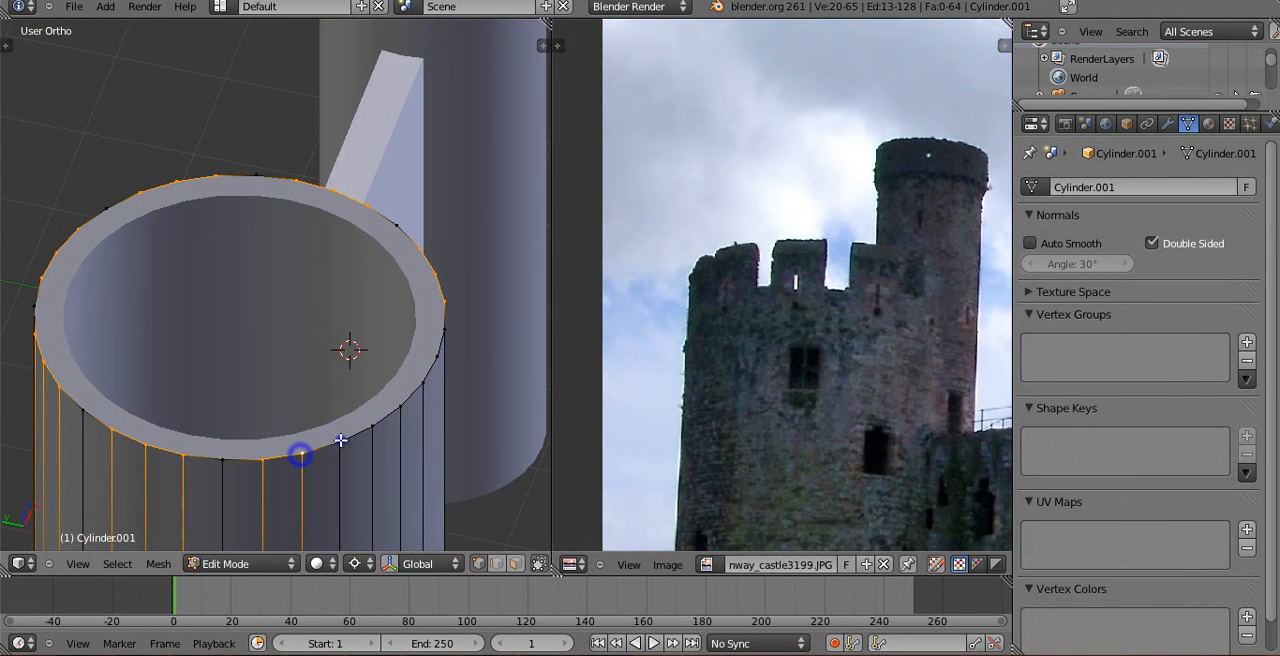
pyautogui.keyDown('shift'); pyautogui.rightClick(401, 407); pyautogui.keyUp('shift')
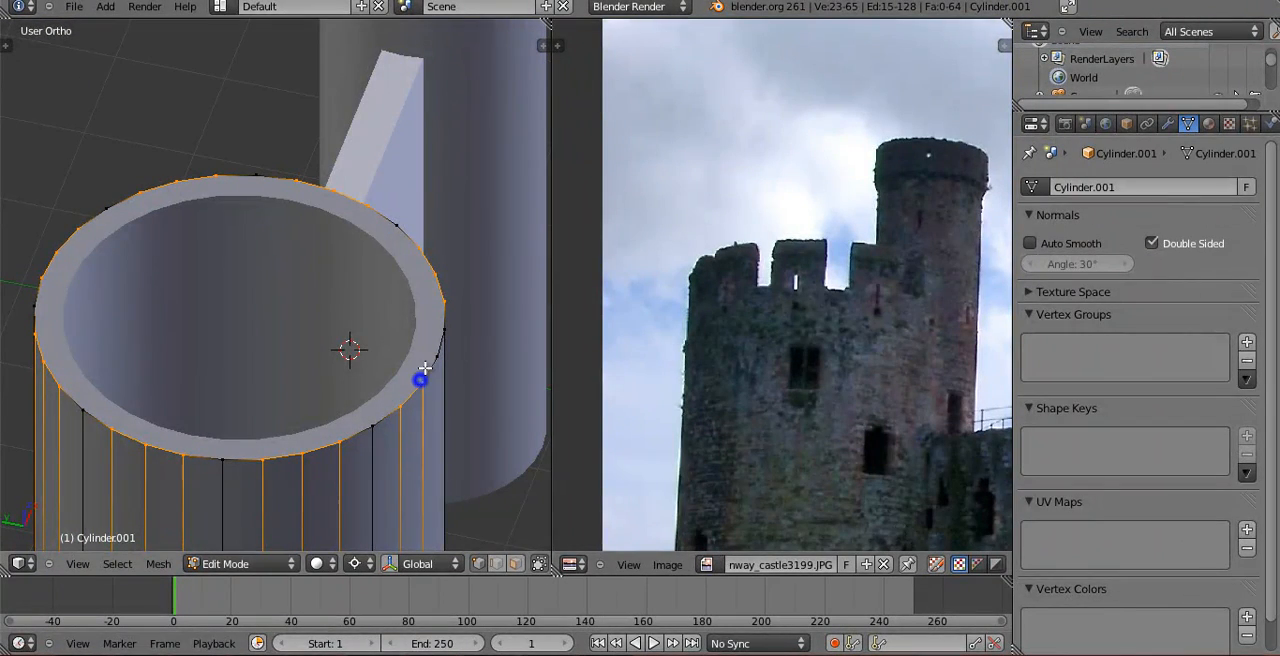
pyautogui.moveTo(418, 358); pyautogui.dragTo(258, 292, button='middle')
# Extrude the selected rim segments upward along Z into battlements, adjust their height along Z and leave Edit Mode.
pyautogui.scroll(-3, 256, 374)
pyautogui.press('e')
pyautogui.press('z')
pyautogui.click(276, 414)
pyautogui.scroll(4, 275, 397)
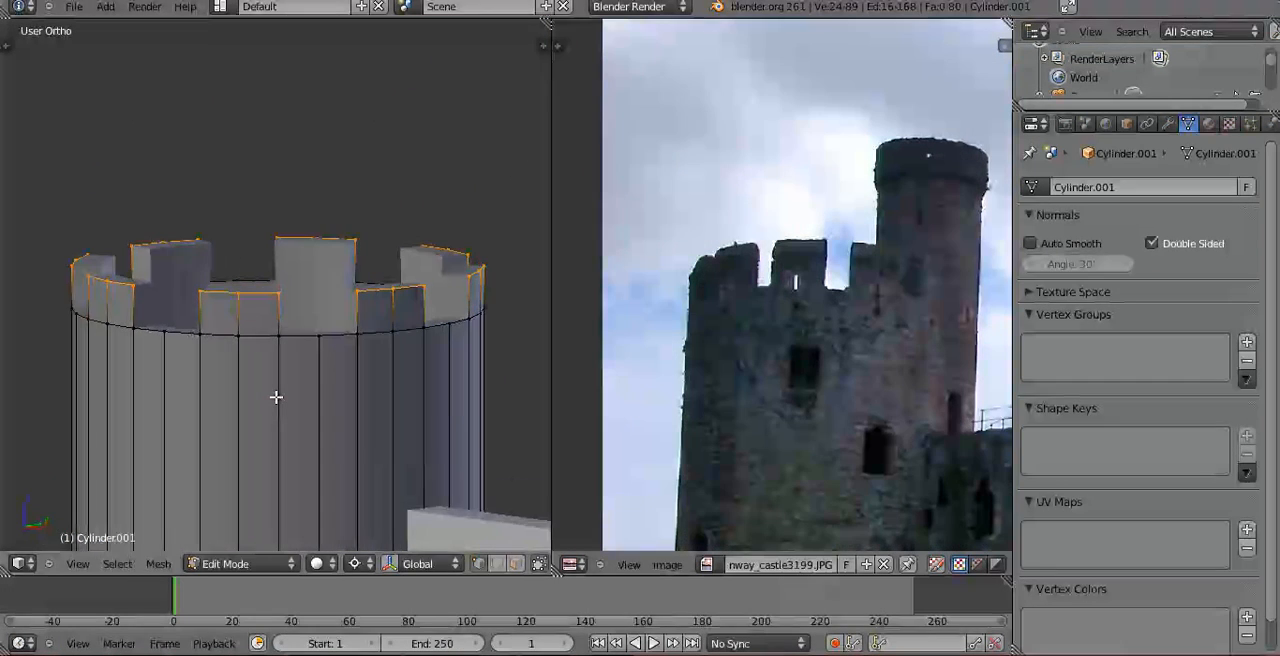
pyautogui.press('g')
pyautogui.press('z')
pyautogui.click(282, 379)
pyautogui.moveTo(360, 374); pyautogui.dragTo(484, 472, button='middle')
pyautogui.scroll(3, 231, 373)
pyautogui.press('Tab')
# Extrude the rim vertex in a front gap upward and fill a face joining it to the neighbouring merlon.
pyautogui.scroll(-6, 414, 399)
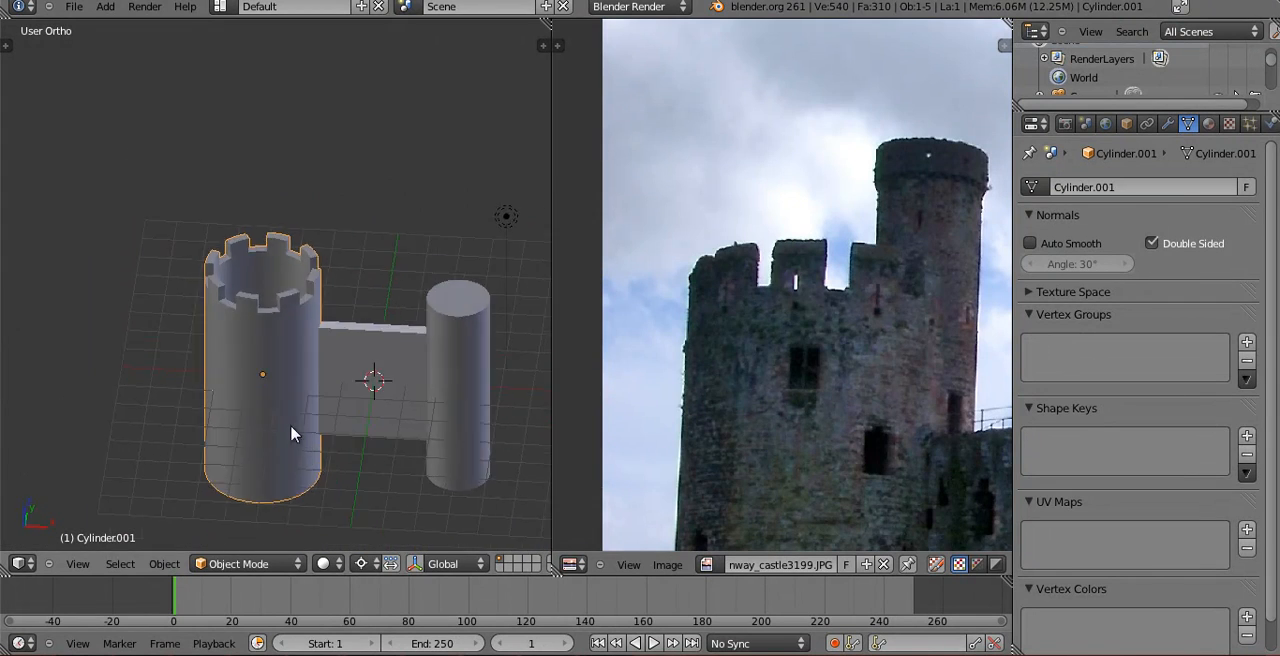
pyautogui.moveTo(269, 388); pyautogui.dragTo(286, 349, button='middle')
pyautogui.scroll(6, 286, 349)
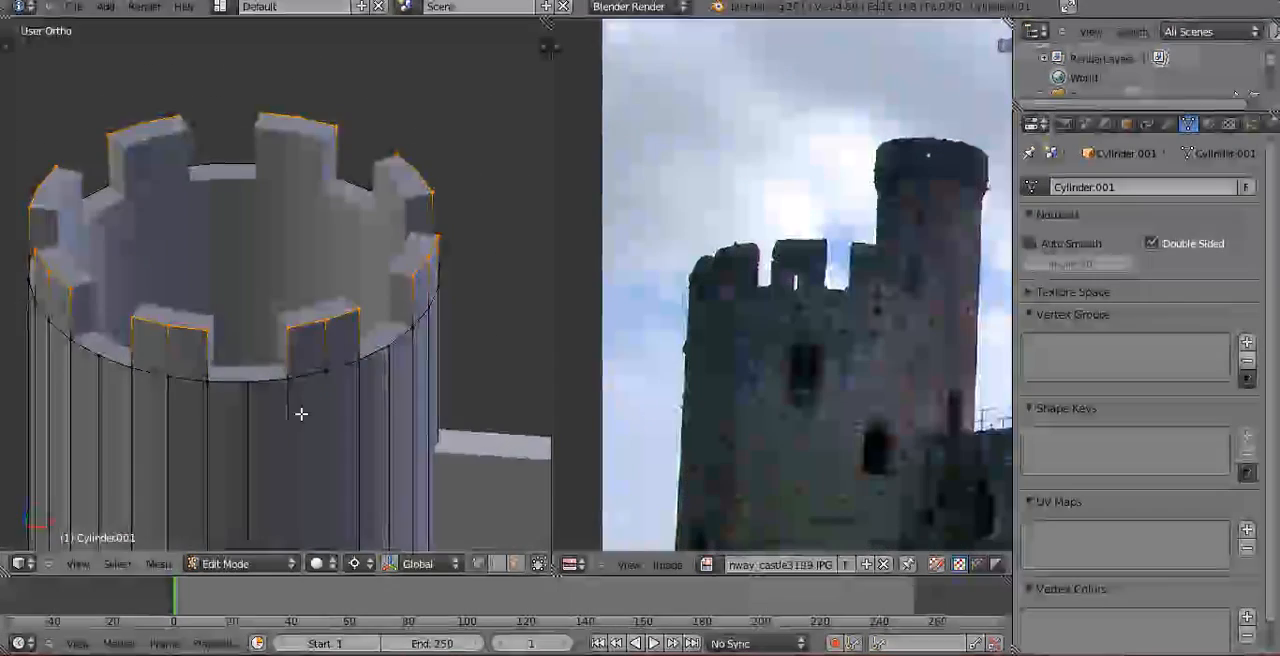
pyautogui.keyDown('shift'); pyautogui.moveTo(288, 449); pyautogui.dragTo(250, 324, button='middle'); pyautogui.keyUp('shift')
pyautogui.rightClick(273, 352)
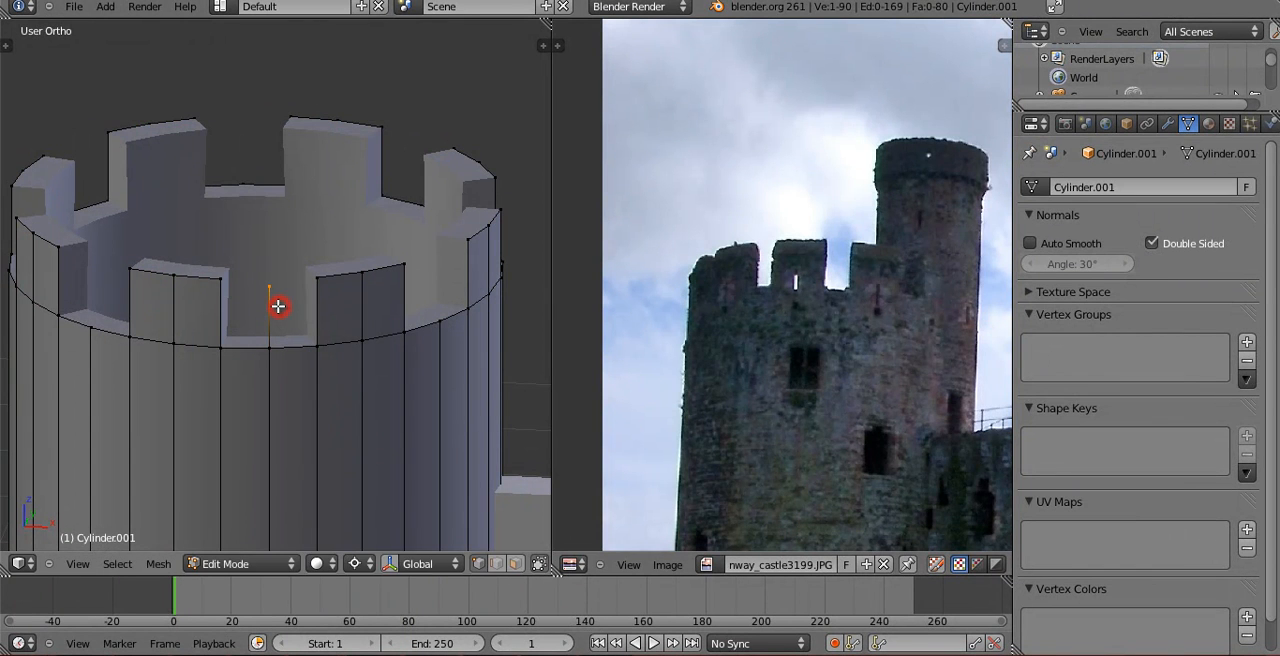
pyautogui.hotkey('ctrl', 'z')
pyautogui.keyDown('shift'); pyautogui.rightClick(221, 277); pyautogui.keyUp('shift')
pyautogui.press('f')
pyautogui.press('a')
# In front view, move the new merlon corner vertex along Z level with the other merlon tops, and return to Object Mode.
pyautogui.moveTo(311, 340)
pyautogui.mouseDown(button='middle')
pyautogui.moveTo(369, 374)
pyautogui.moveTo(314, 354)
pyautogui.mouseUp(button='middle')
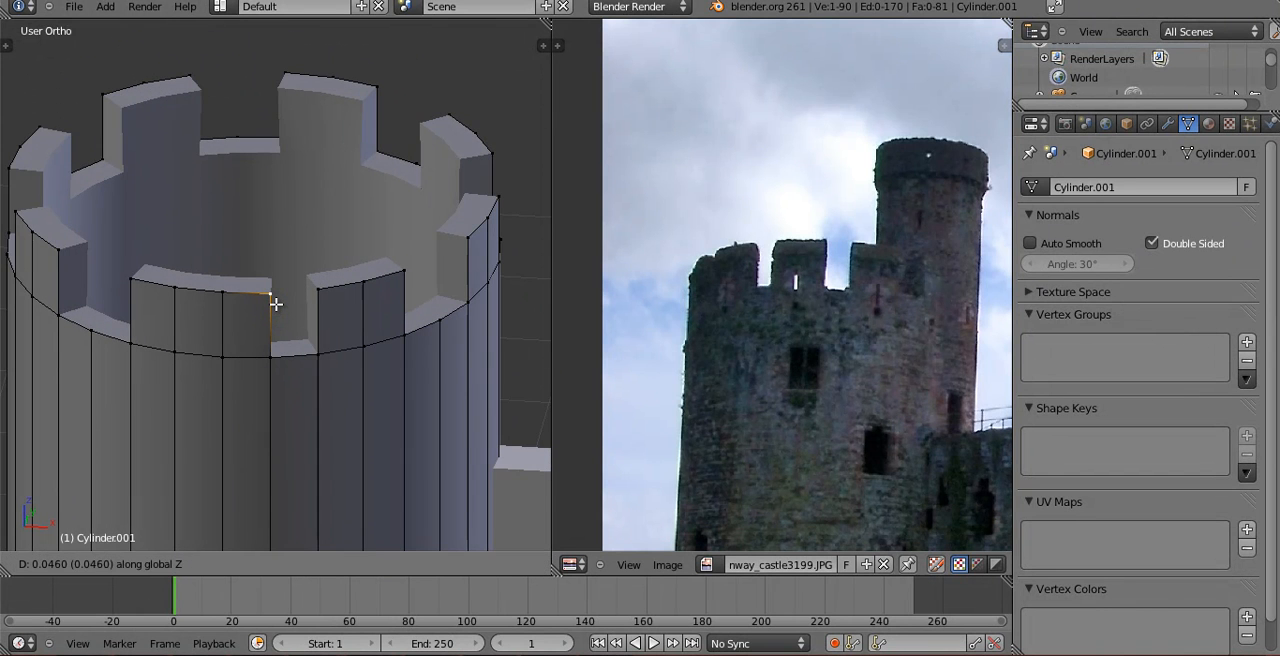
pyautogui.press('KP_1')
pyautogui.scroll(5, 280, 303)
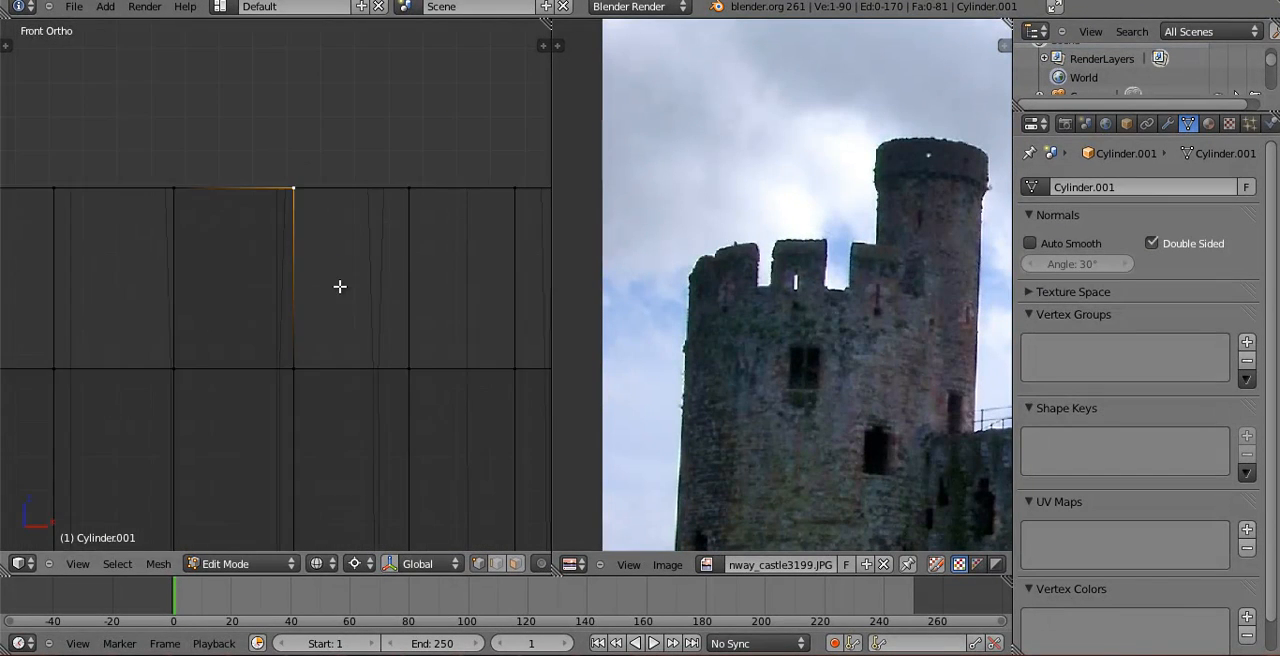
pyautogui.press('g')
pyautogui.press('z')
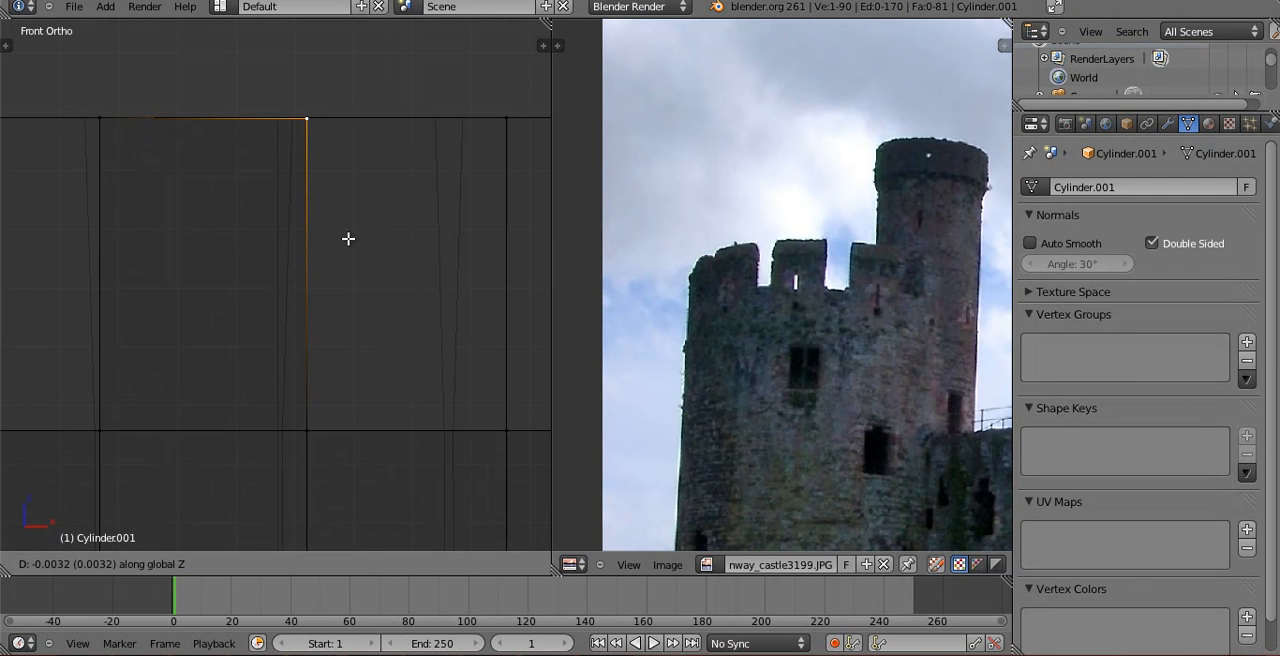
pyautogui.click(348, 239)
pyautogui.scroll(-3, 347, 242)
pyautogui.press('z')
pyautogui.moveTo(347, 243)
pyautogui.mouseDown(button='middle')
pyautogui.moveTo(340, 363)
pyautogui.moveTo(331, 321)
pyautogui.moveTo(409, 229)
pyautogui.moveTo(420, 349)
pyautogui.moveTo(240, 346)
pyautogui.moveTo(157, 289)
pyautogui.moveTo(371, 291)
pyautogui.mouseUp(button='middle')
pyautogui.scroll(-10, 345, 360)
pyautogui.press('Tab')
# In top view, duplicate the battlemented tower and place the copy diagonally behind the narrow tower, touching it.
pyautogui.press('KP_7')
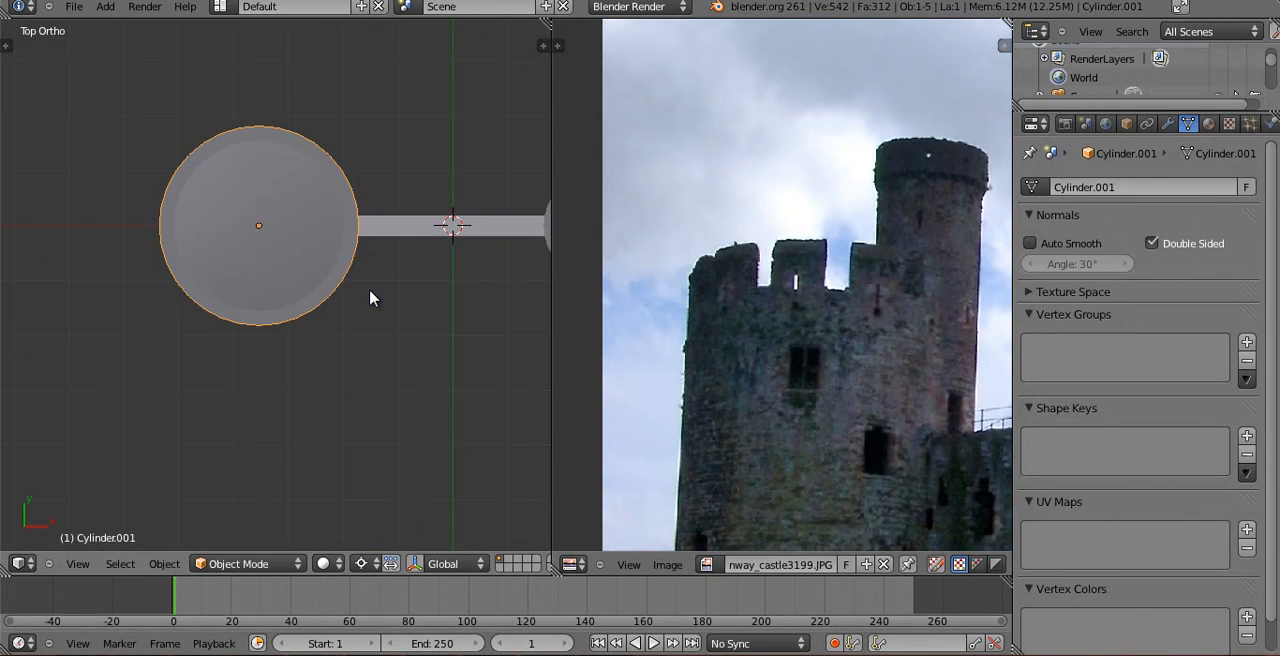
pyautogui.scroll(-4, 370, 298)
pyautogui.press('z')
pyautogui.keyDown('shift'); pyautogui.moveTo(297, 280); pyautogui.dragTo(203, 337, button='middle'); pyautogui.keyUp('shift')
pyautogui.hotkey('shift', 'd')
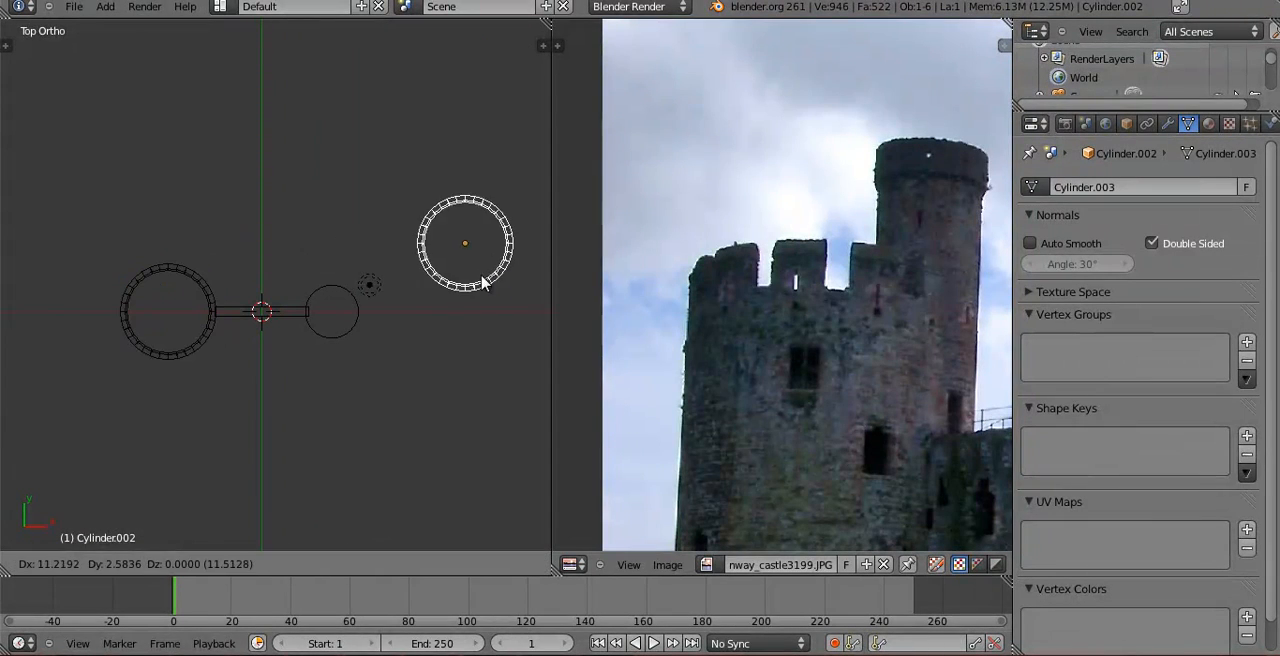
pyautogui.click(425, 296)
pyautogui.keyDown('shift'); pyautogui.moveTo(430, 278); pyautogui.dragTo(357, 300, button='middle'); pyautogui.keyUp('shift')
pyautogui.press('g')
pyautogui.click(364, 312)
# Compare the arrangement of towers and walls in the reference photo with the model from several angles.
pyautogui.scroll(-6, 908, 363)
pyautogui.moveTo(782, 356); pyautogui.dragTo(638, 347, button='middle')
pyautogui.scroll(4, 803, 396)
pyautogui.moveTo(826, 349); pyautogui.dragTo(847, 236, button='middle')
pyautogui.scroll(2, 818, 370)
pyautogui.scroll(-2, 847, 260)
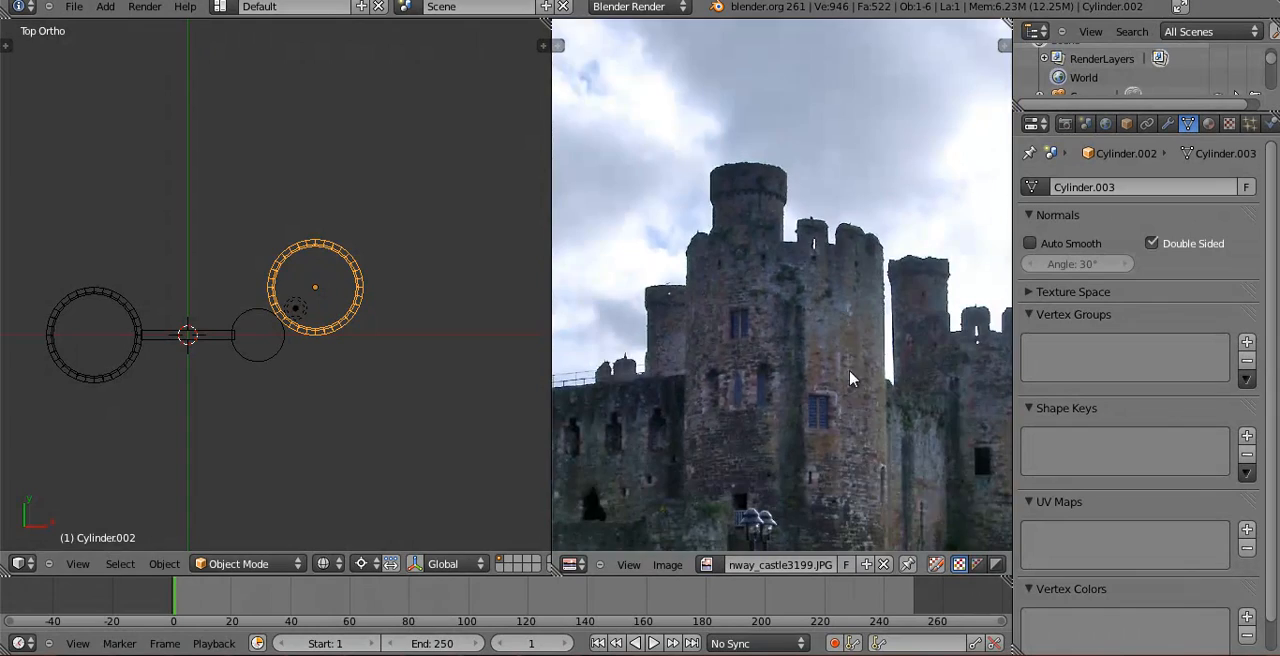
pyautogui.moveTo(845, 354); pyautogui.dragTo(851, 256, button='middle')
pyautogui.moveTo(248, 334); pyautogui.dragTo(234, 226, button='middle')
pyautogui.scroll(-1, 797, 394)
pyautogui.moveTo(884, 386); pyautogui.dragTo(1004, 377, button='middle')
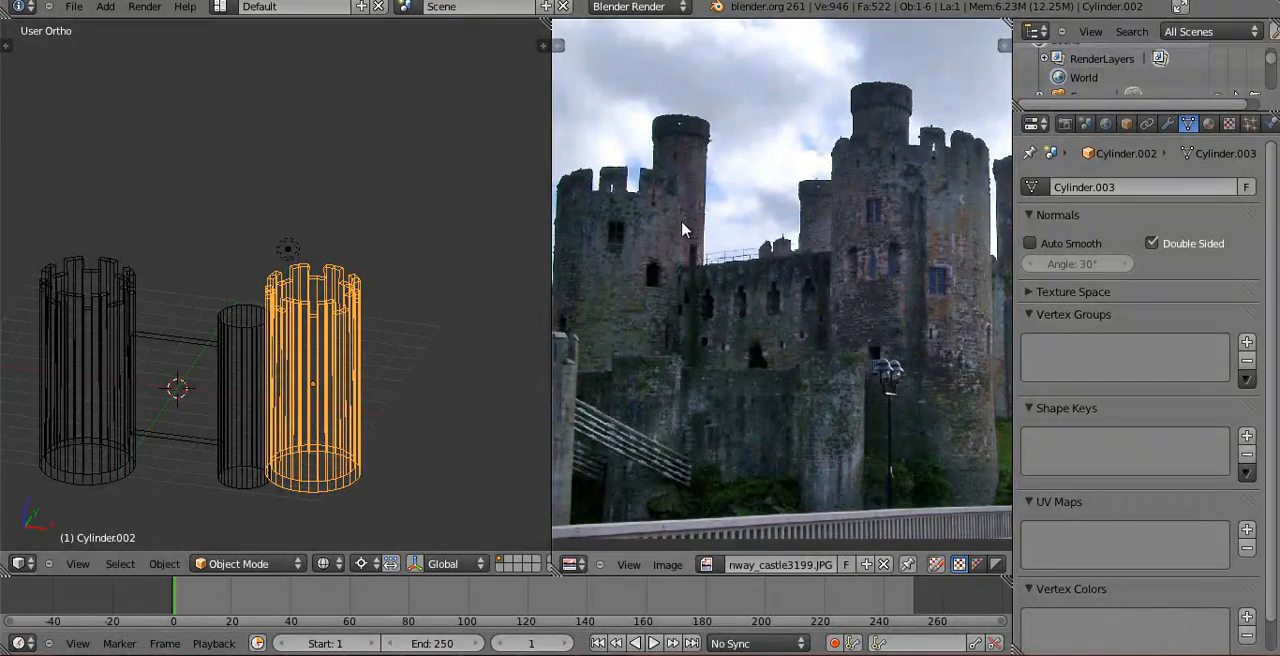
pyautogui.moveTo(611, 293); pyautogui.dragTo(666, 279, button='middle')
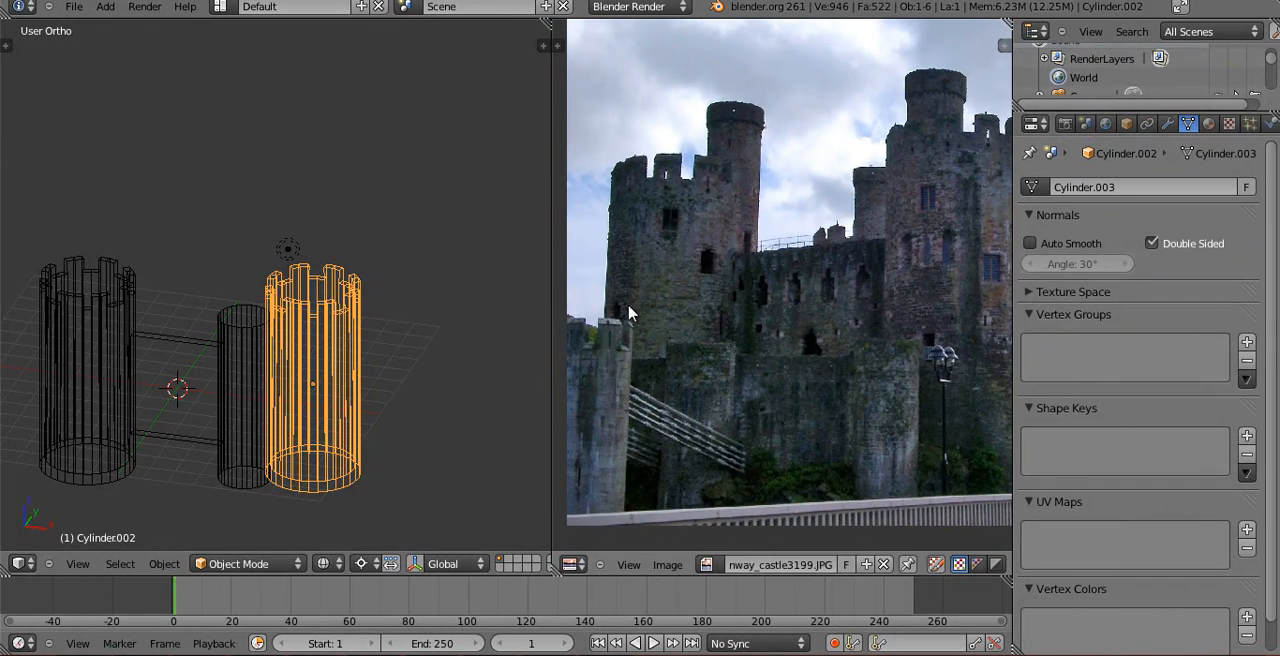
pyautogui.moveTo(948, 293); pyautogui.dragTo(805, 358, button='middle')
pyautogui.scroll(-1, 856, 432)
pyautogui.moveTo(386, 366); pyautogui.dragTo(330, 368, button='middle')
pyautogui.keyDown('shift'); pyautogui.moveTo(251, 360); pyautogui.dragTo(396, 310, button='middle'); pyautogui.keyUp('shift')
pyautogui.moveTo(396, 310); pyautogui.dragTo(344, 318, button='middle')
pyautogui.keyDown('shift'); pyautogui.moveTo(368, 300); pyautogui.dragTo(318, 319, button='middle'); pyautogui.keyUp('shift')
pyautogui.moveTo(956, 309); pyautogui.dragTo(825, 335, button='middle')
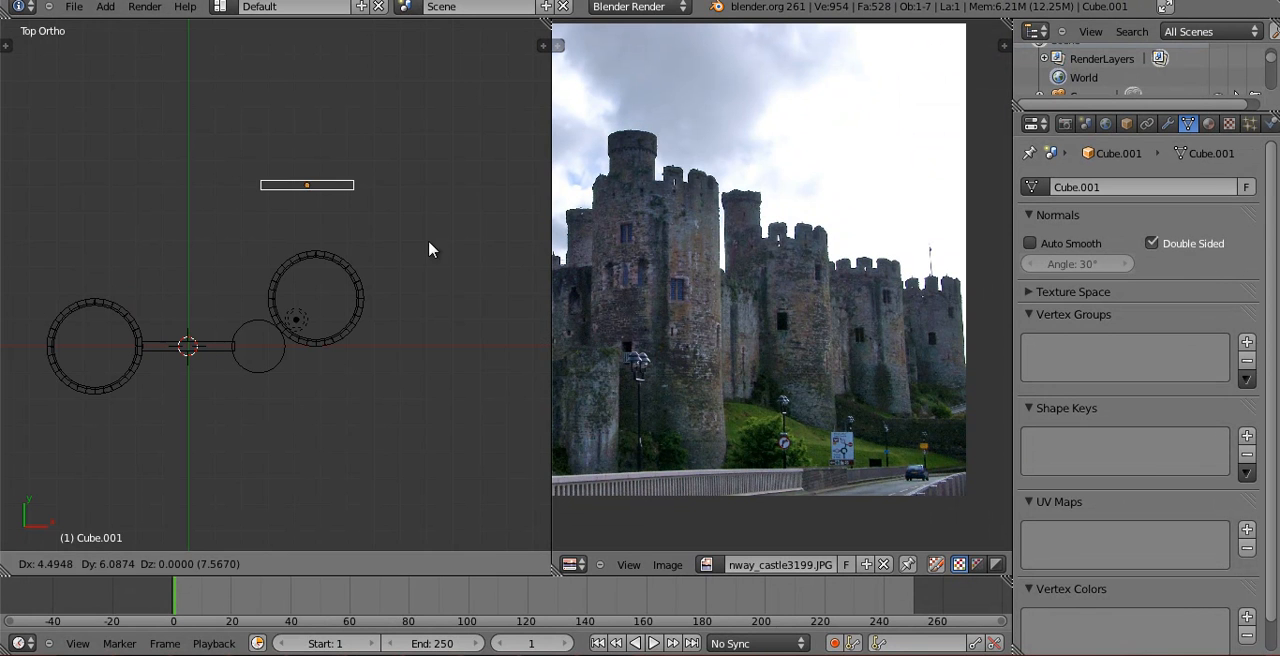
# Place a duplicate of the connecting wall behind the second battlemented tower and set the pivot point to Bounding Box Center.
pyautogui.click(438, 241)
pyautogui.press('r')
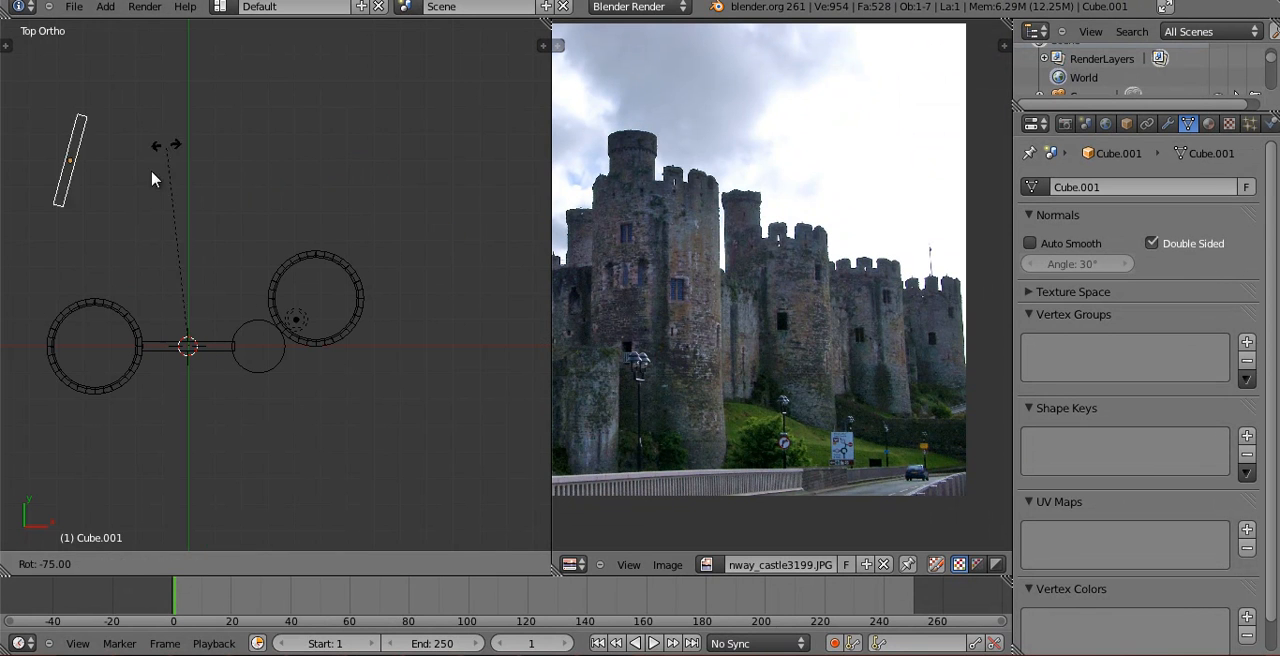
pyautogui.rightClick(417, 194)
pyautogui.click(360, 563)
pyautogui.click(371, 540)
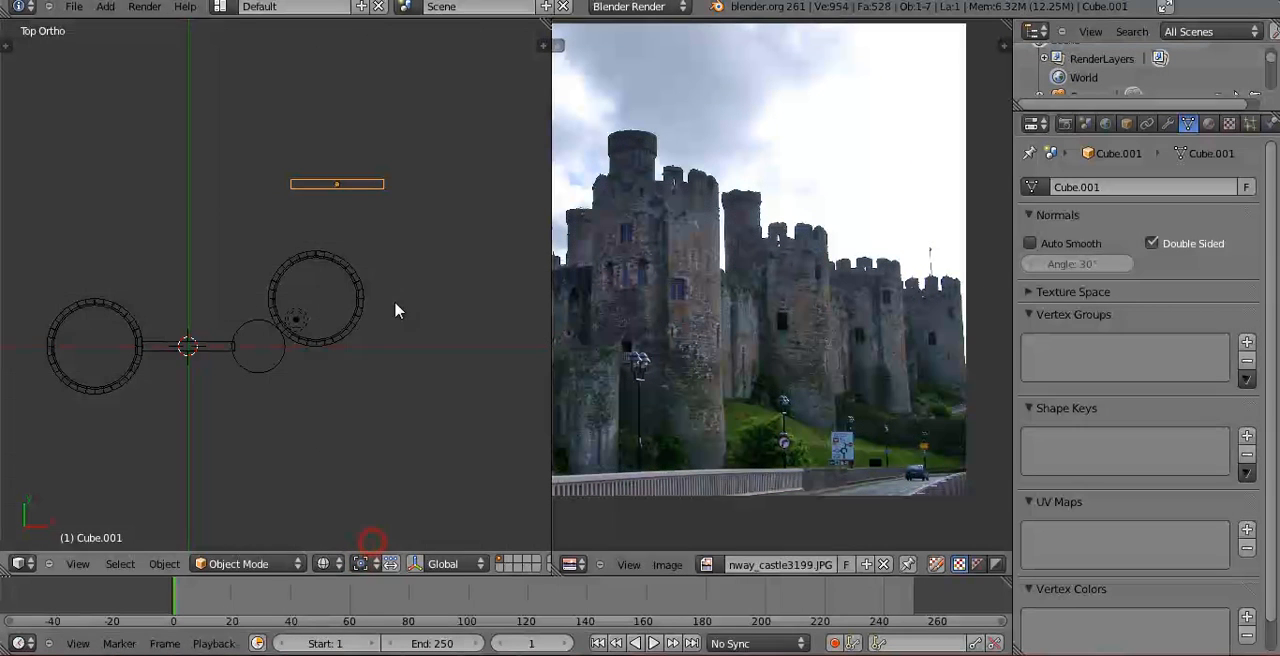
# Rotate the wall copy nearly perpendicular to the first wall and move its near end against the second battlemented tower.
pyautogui.keyDown('shift'); pyautogui.moveTo(395, 304); pyautogui.dragTo(326, 445, button='middle'); pyautogui.keyUp('shift')
pyautogui.press('r')
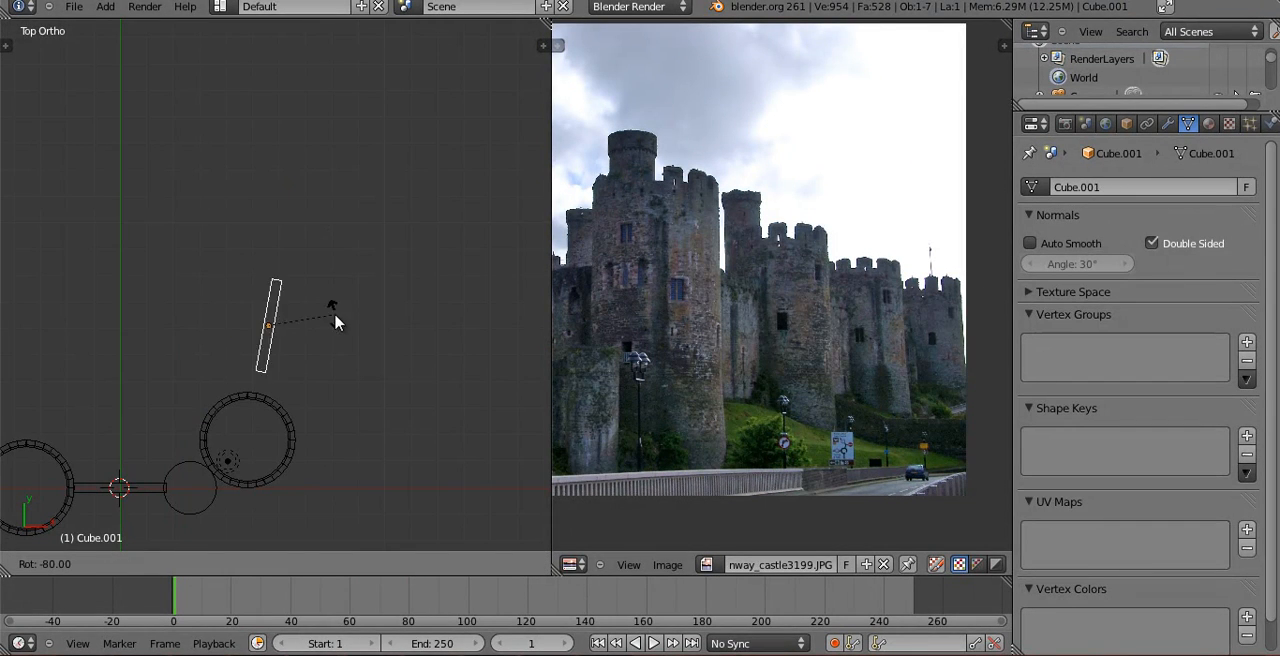
pyautogui.click(335, 322)
pyautogui.press('g')
pyautogui.click(343, 346)
pyautogui.press('r')
pyautogui.click(350, 362)
# In right view, scale the wall copy along Z and adjust its position along Z.
pyautogui.press('KP_1')
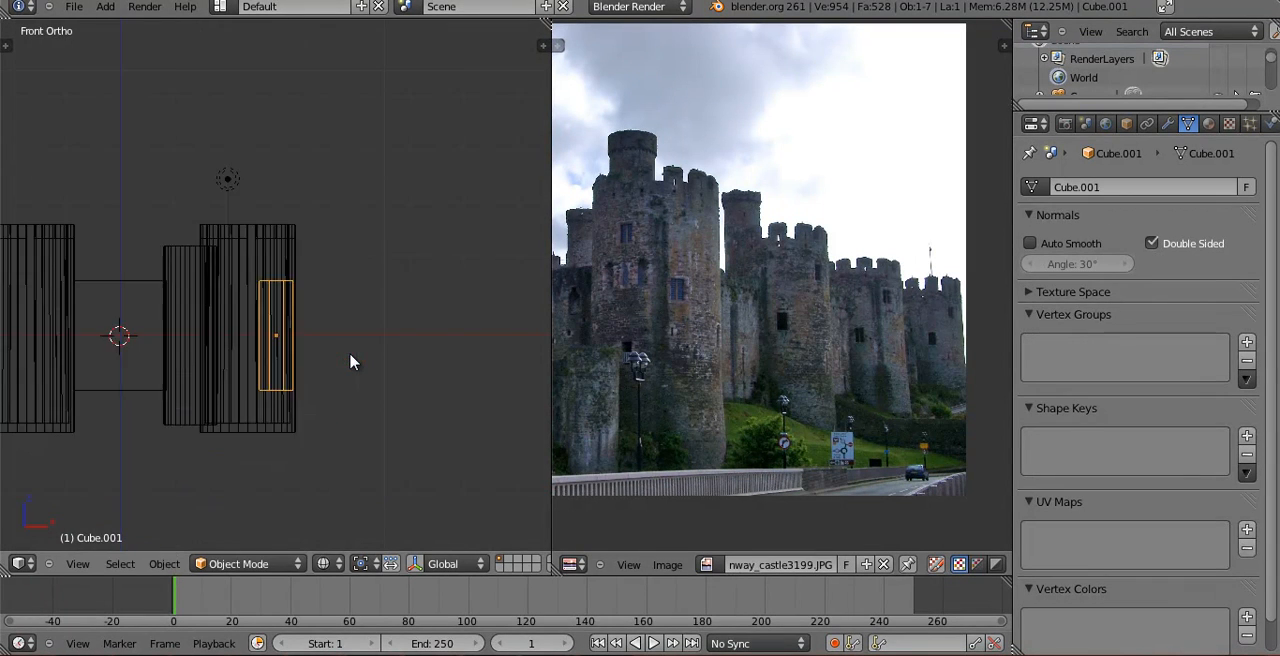
pyautogui.press('z')
pyautogui.press('KP_3')
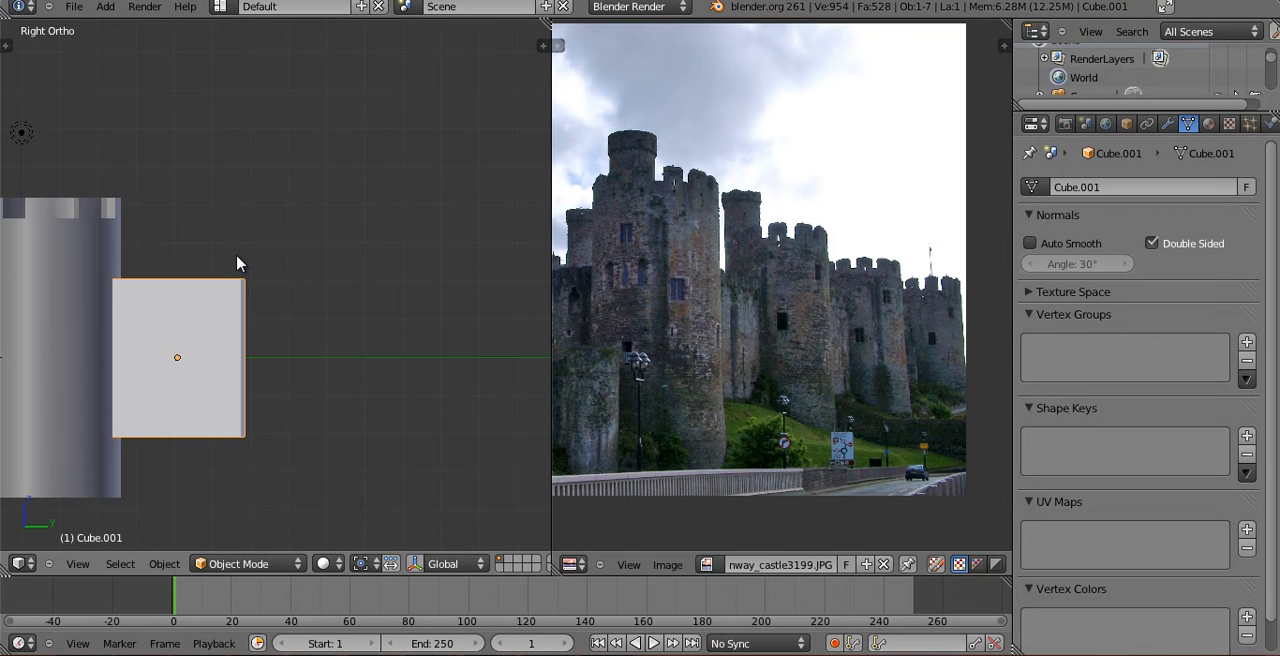
pyautogui.press('s')
pyautogui.press('z')
pyautogui.click(214, 225)
pyautogui.press('g')
pyautogui.press('z')
pyautogui.click(214, 231)
# Duplicate the second battlemented tower together with its connecting wall and place the copy at the wall's far end.
pyautogui.press('z')
pyautogui.moveTo(214, 230); pyautogui.dragTo(249, 351, button='middle')
pyautogui.keyDown('shift'); pyautogui.rightClick(119, 325); pyautogui.keyUp('shift')
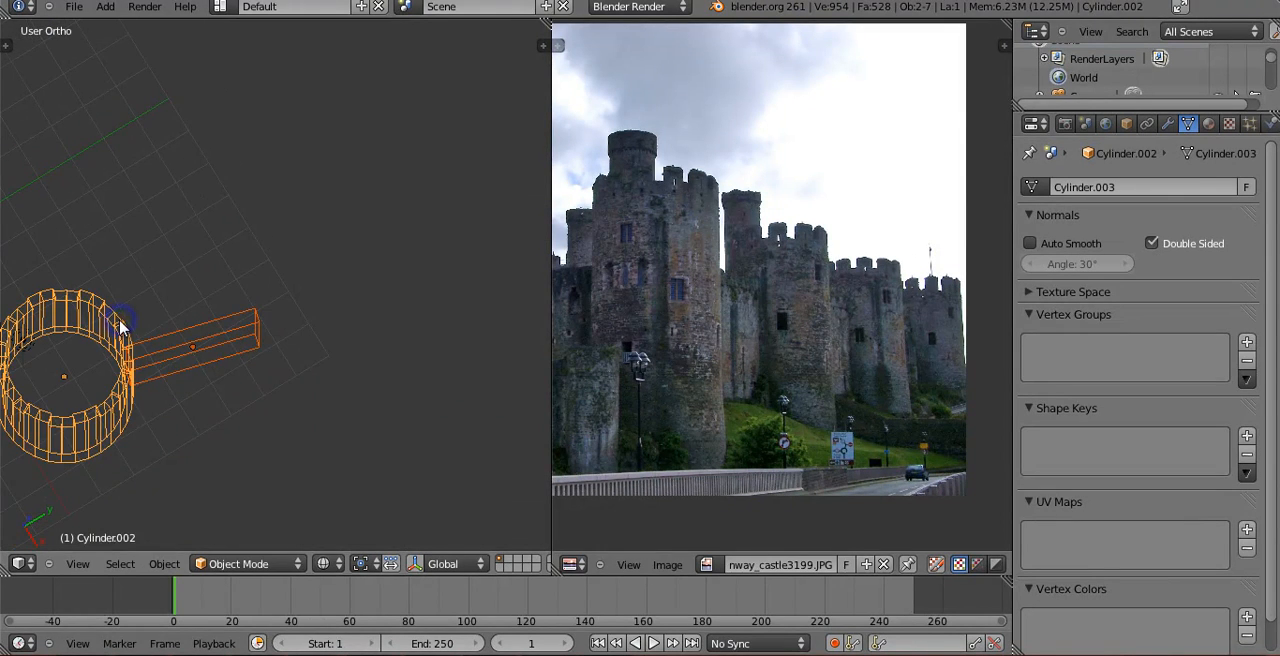
pyautogui.press('KP_7')
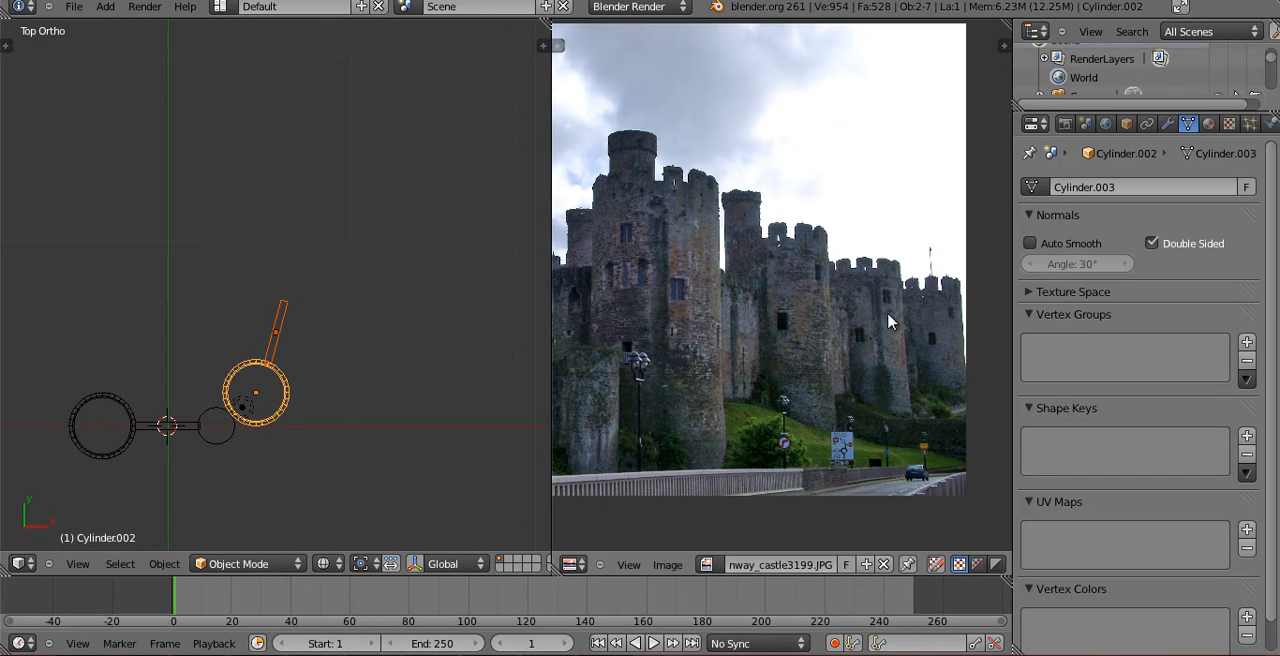
pyautogui.keyDown('shift'); pyautogui.moveTo(310, 280); pyautogui.dragTo(322, 278, button='middle'); pyautogui.keyUp('shift')
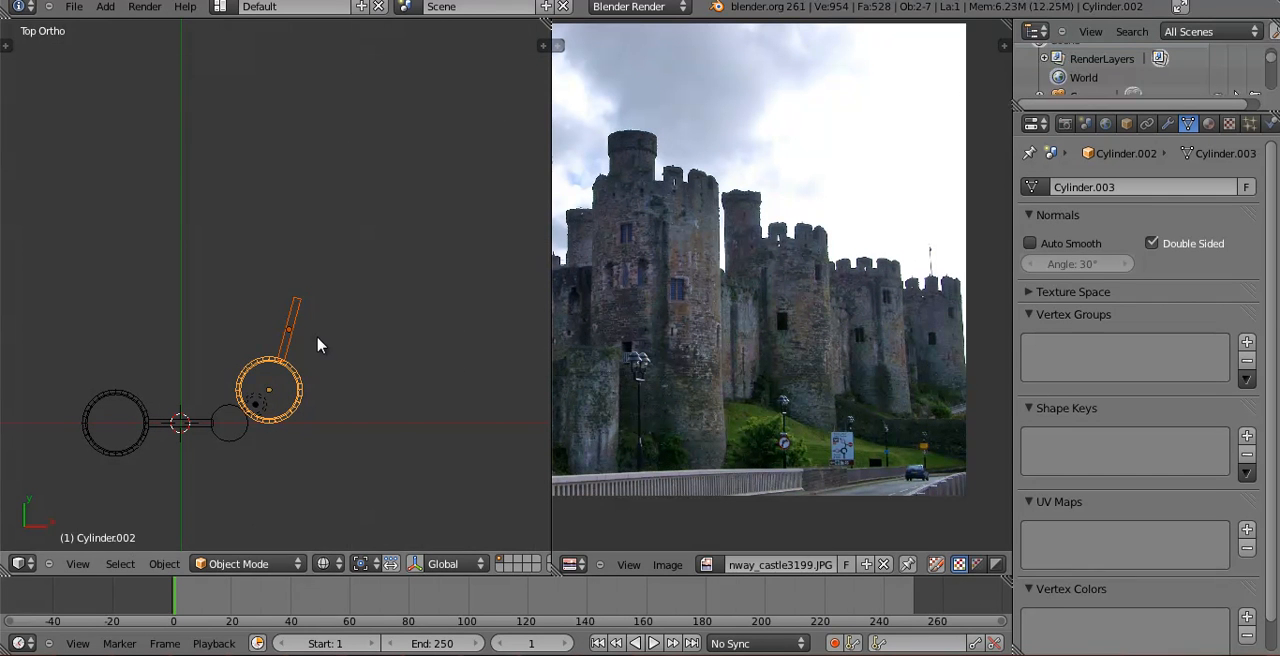
pyautogui.hotkey('shift', 'd')
pyautogui.click(355, 230)
pyautogui.scroll(4, 340, 345)
pyautogui.moveTo(337, 351); pyautogui.dragTo(325, 322, button='middle')
pyautogui.scroll(-5, 230, 305)
pyautogui.press('KP_7')
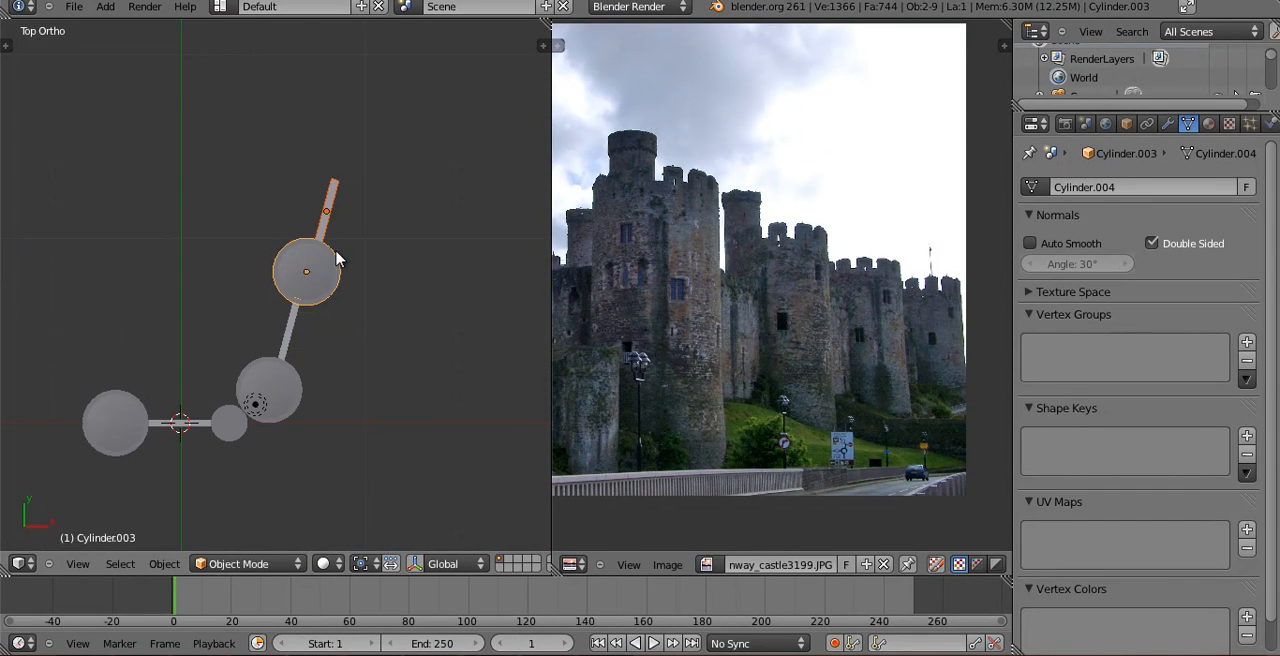
# Duplicate the tower-and-wall pair twice more, placing each copy at the end of the previous wall to continue the row.
pyautogui.keyDown('shift'); pyautogui.moveTo(337, 254); pyautogui.dragTo(293, 355, button='middle'); pyautogui.keyUp('shift')
pyautogui.hotkey('shift', 'd')
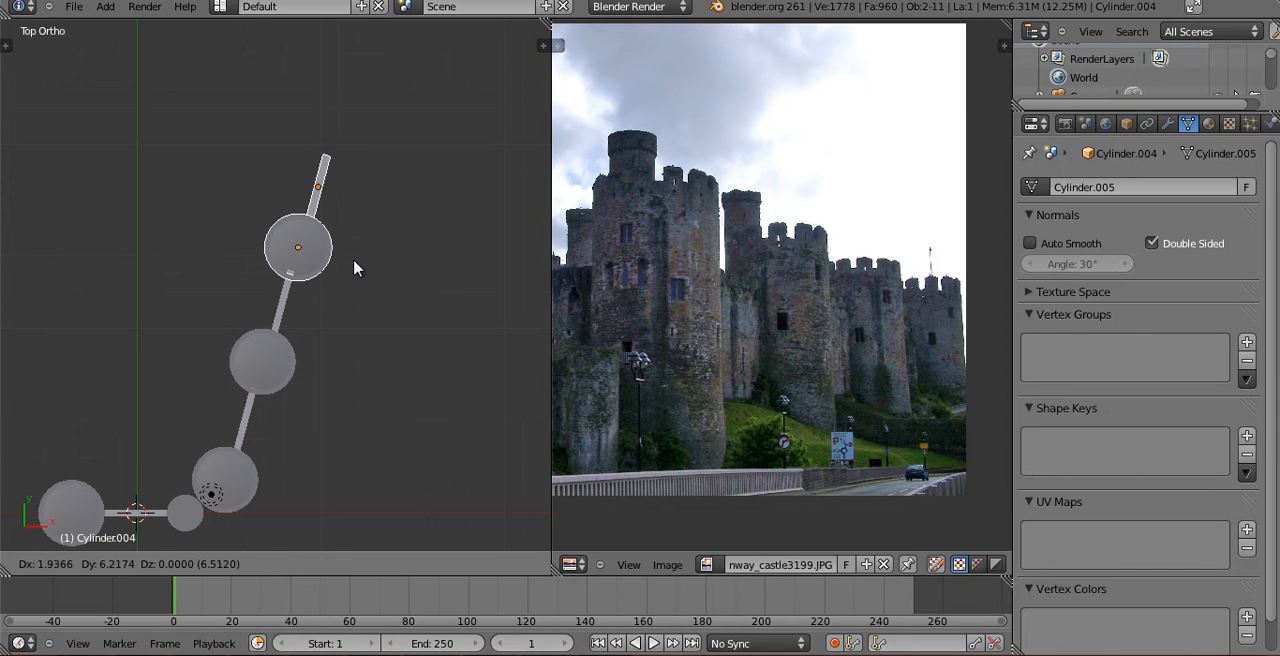
pyautogui.click(357, 263)
pyautogui.moveTo(307, 277); pyautogui.dragTo(266, 380, button='middle')
pyautogui.press('KP_7')
pyautogui.press('z')
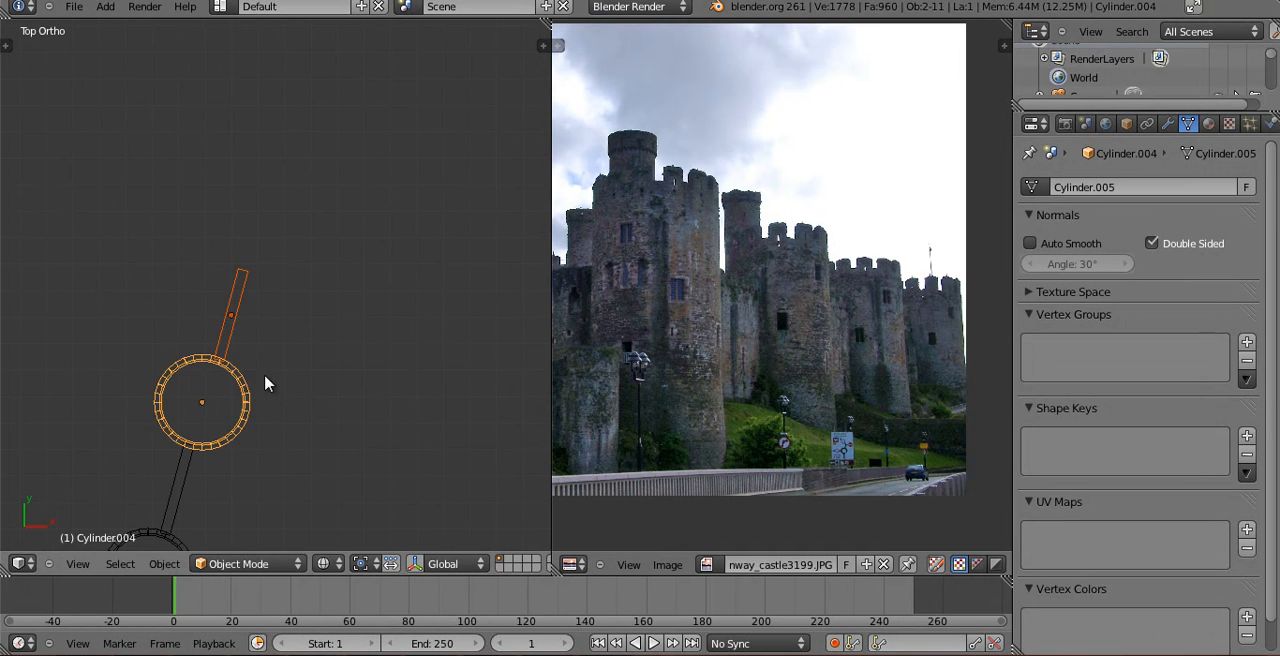
pyautogui.hotkey('shift', 'd')
pyautogui.click(324, 222)
# Scale the second-to-last tower by about 1.15 and the last tower by about 1.27 with Z locked.
pyautogui.moveTo(329, 257); pyautogui.dragTo(259, 358, button='middle')
pyautogui.press('s')
pyautogui.hotkey('shift', 'z')
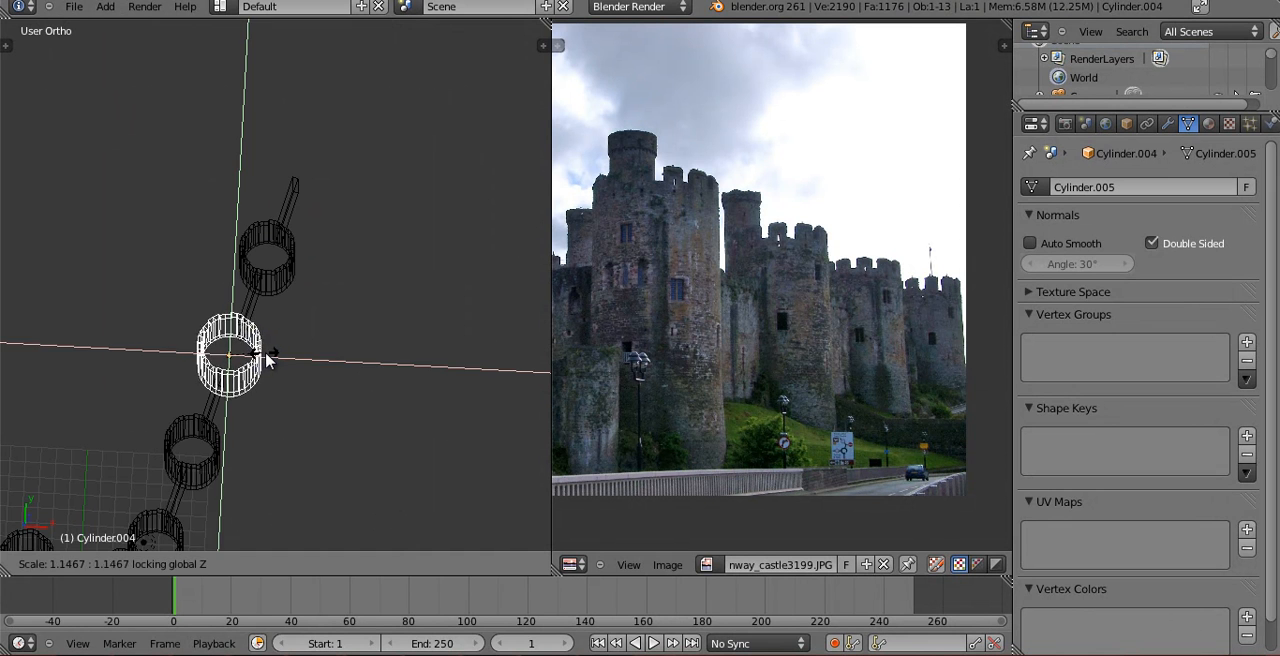
pyautogui.click(267, 352)
pyautogui.rightClick(255, 252)
pyautogui.press('s')
pyautogui.hotkey('shift', 'z')
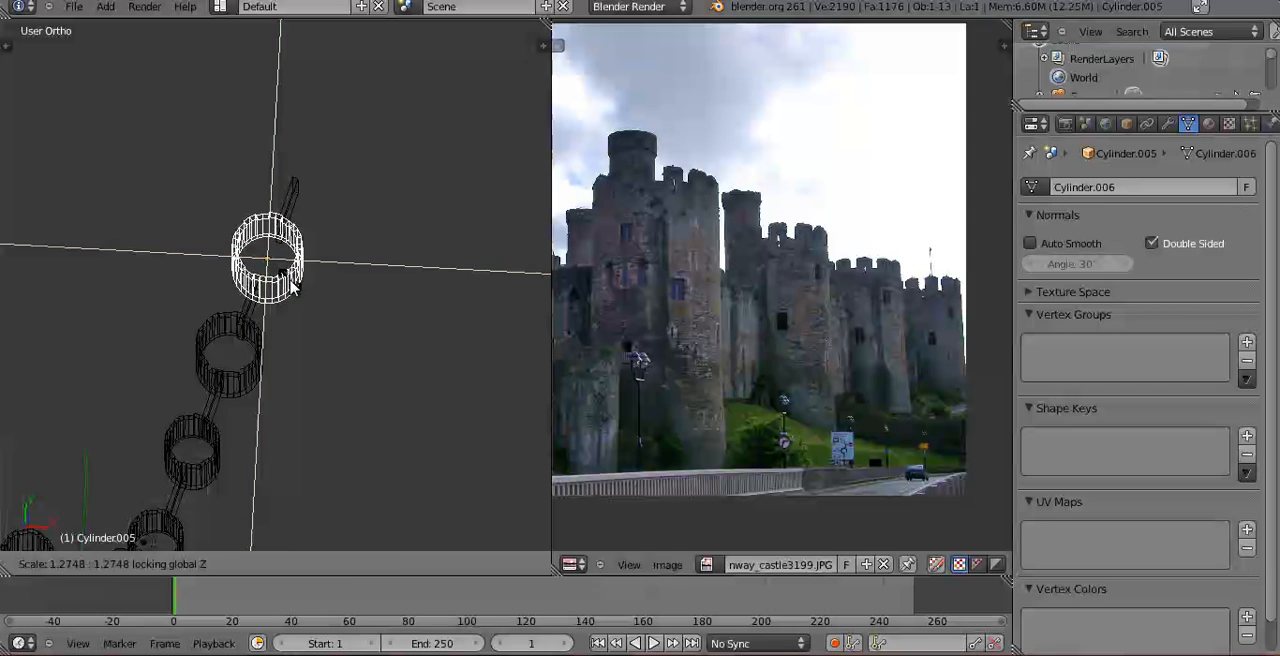
pyautogui.click(289, 285)
# In top view, select the two enlarged towers with their walls and shift them slightly to adjust their spacing in the row.
pyautogui.press('KP_7')
pyautogui.scroll(5, 291, 371)
pyautogui.rightClick(237, 406)
pyautogui.keyDown('shift'); pyautogui.rightClick(213, 339); pyautogui.keyUp('shift')
pyautogui.keyDown('shift'); pyautogui.rightClick(245, 281); pyautogui.keyUp('shift')
pyautogui.keyDown('shift'); pyautogui.rightClick(280, 121); pyautogui.keyUp('shift')
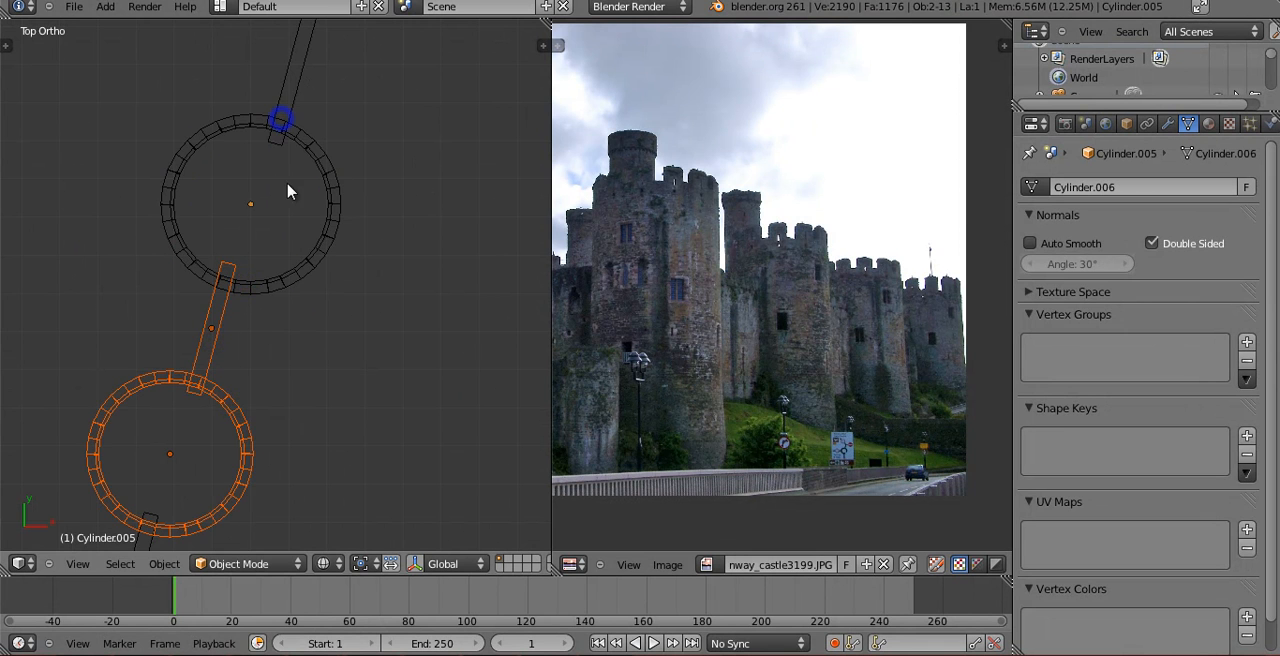
pyautogui.rightClick(281, 122)
pyautogui.keyDown('shift'); pyautogui.rightClick(289, 105); pyautogui.keyUp('shift')
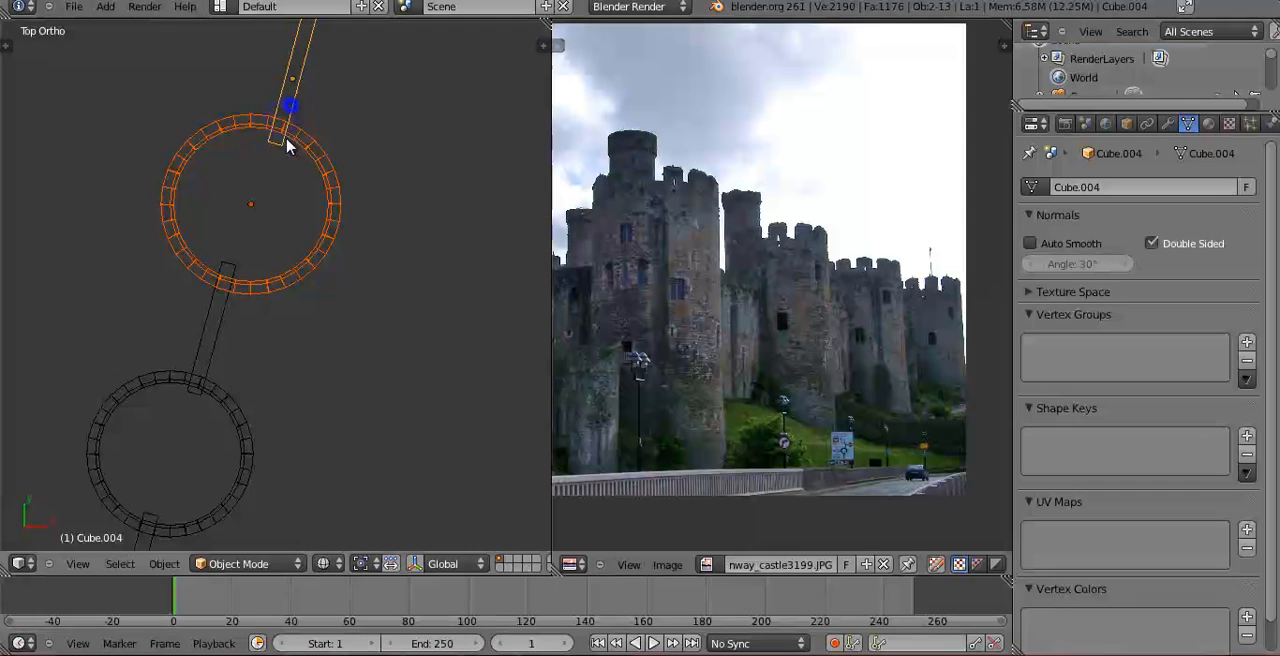
pyautogui.keyDown('shift'); pyautogui.rightClick(243, 412); pyautogui.keyUp('shift')
pyautogui.press('g')
pyautogui.click(246, 402)
# Move the last tower and its outer wall about 0.27 farther along the row.
pyautogui.press('g')
pyautogui.rightClick(260, 243)
pyautogui.press('g')
pyautogui.rightClick(268, 274)
pyautogui.rightClick(268, 272)
pyautogui.keyDown('shift'); pyautogui.rightClick(287, 88); pyautogui.keyUp('shift')
pyautogui.press('g')
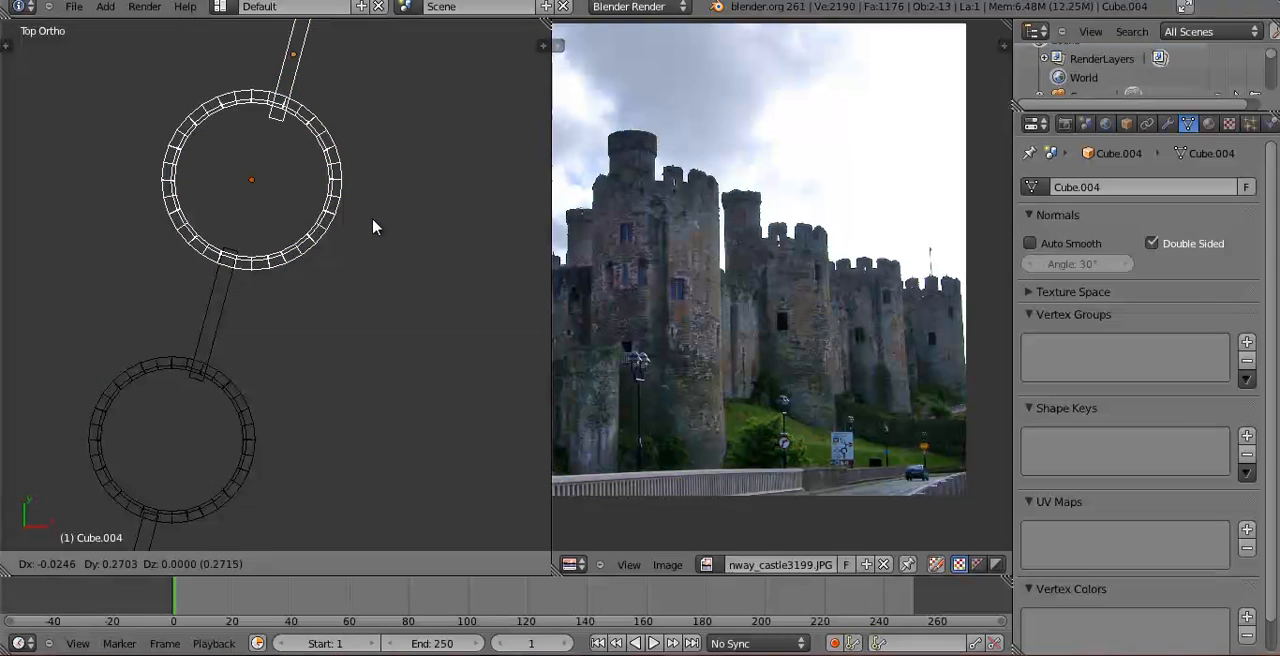
pyautogui.click(371, 219)
# Slide the wall beyond the last tower outward along its local Y axis.
pyautogui.moveTo(320, 279)
pyautogui.mouseDown(button='middle')
pyautogui.moveTo(291, 257)
pyautogui.moveTo(274, 181)
pyautogui.mouseUp(button='middle')
pyautogui.press('z')
pyautogui.scroll(1, 290, 248)
pyautogui.rightClick(469, 125)
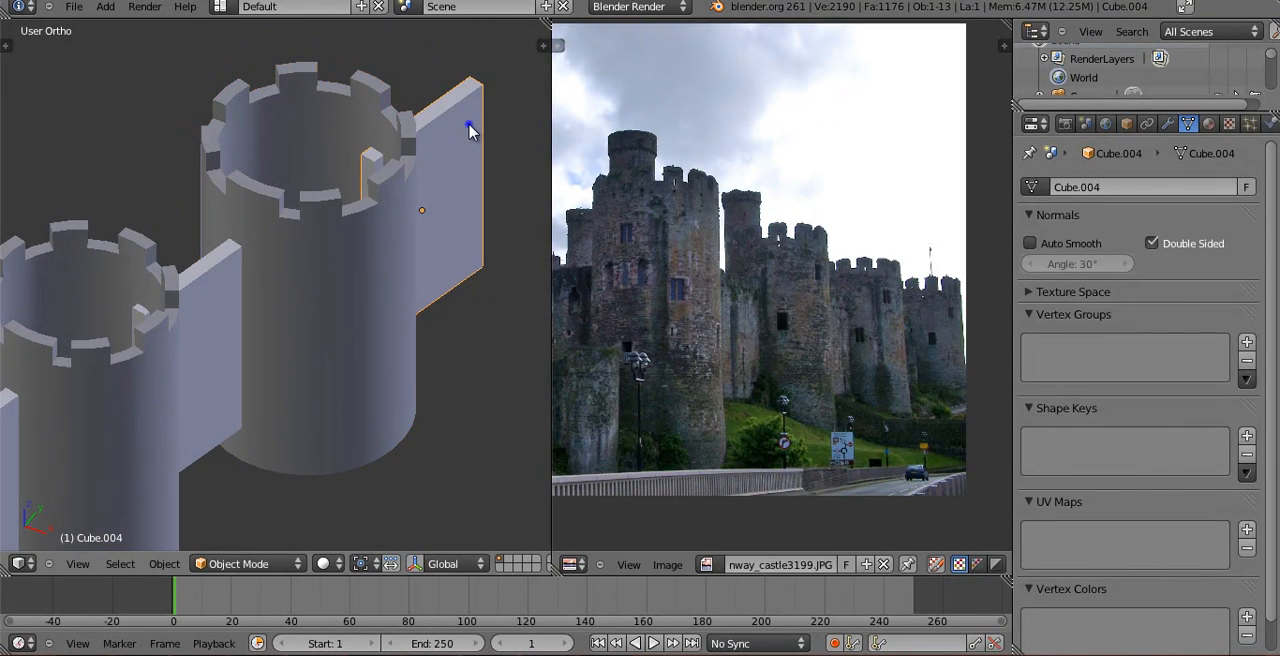
pyautogui.press('g')
pyautogui.press('z')
pyautogui.press('z')
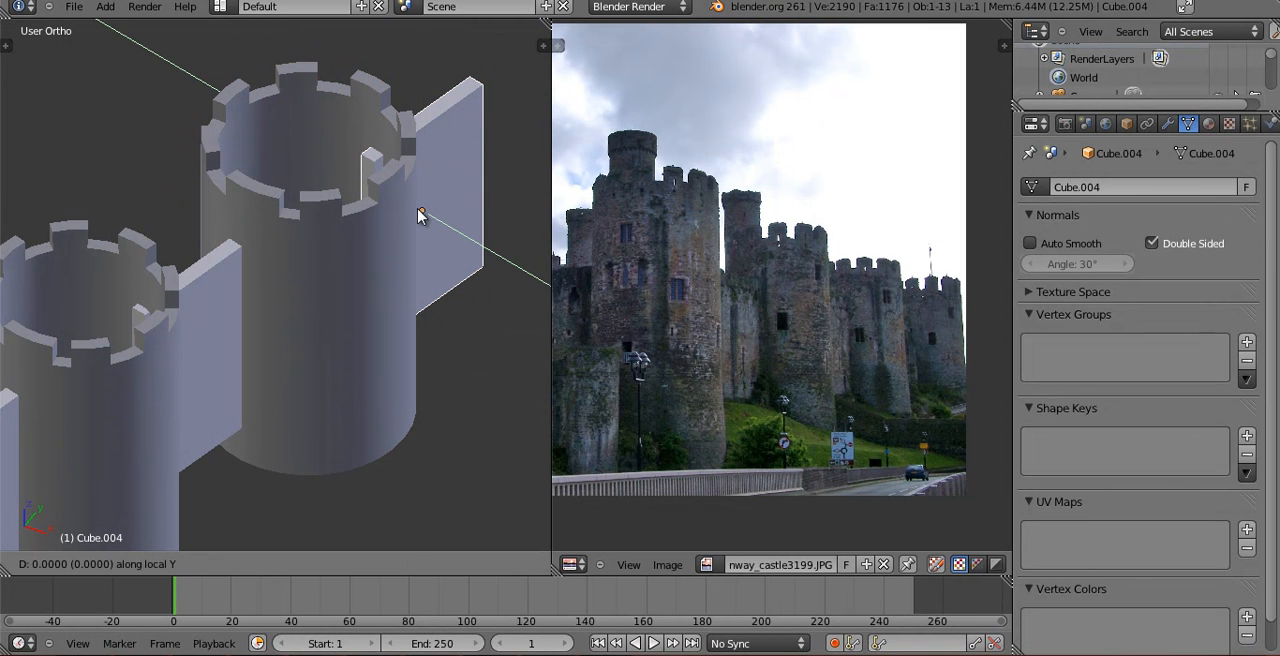
pyautogui.click(430, 207)
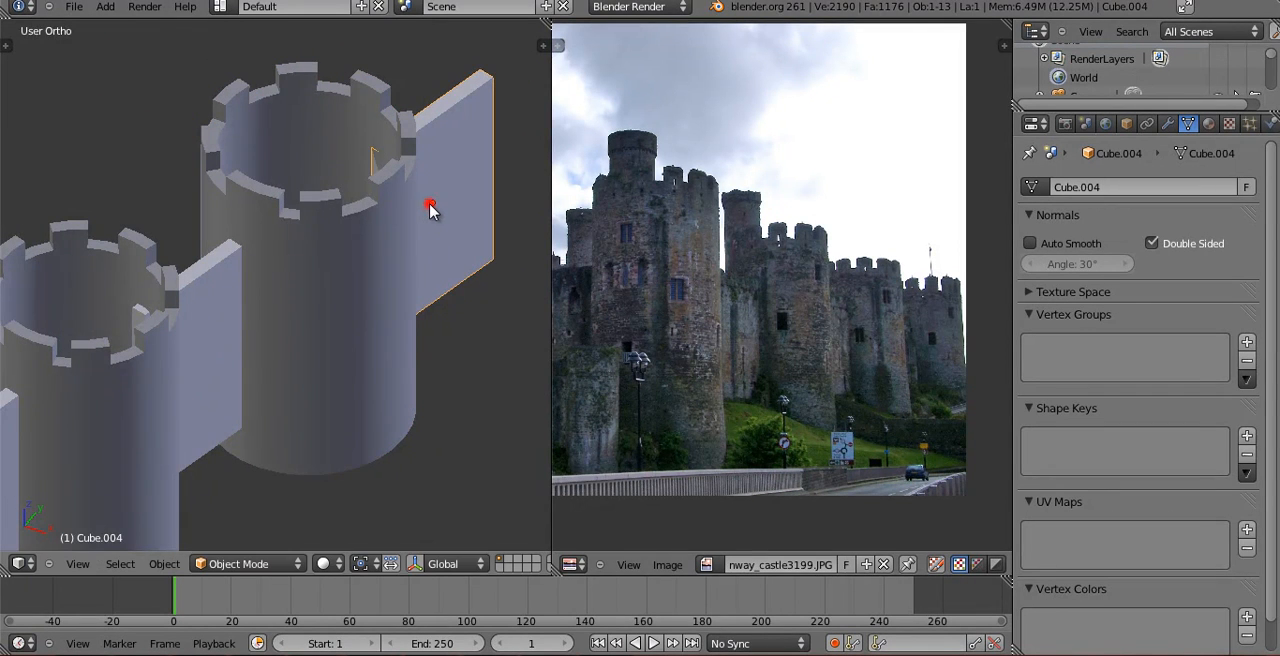
# Select the camera and rotate it about the global Z axis while looking through it.
pyautogui.press('KP_0')
pyautogui.rightClick(412, 209)
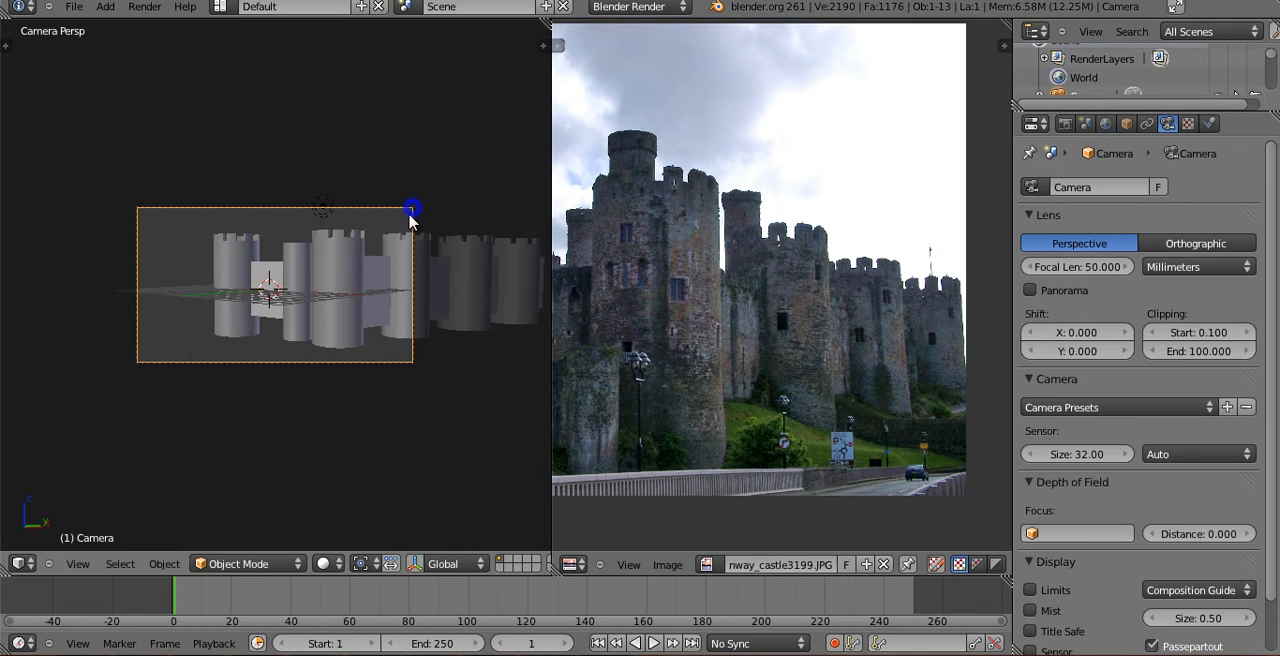
pyautogui.press('r')
pyautogui.press('z')
pyautogui.rightClick(405, 273)
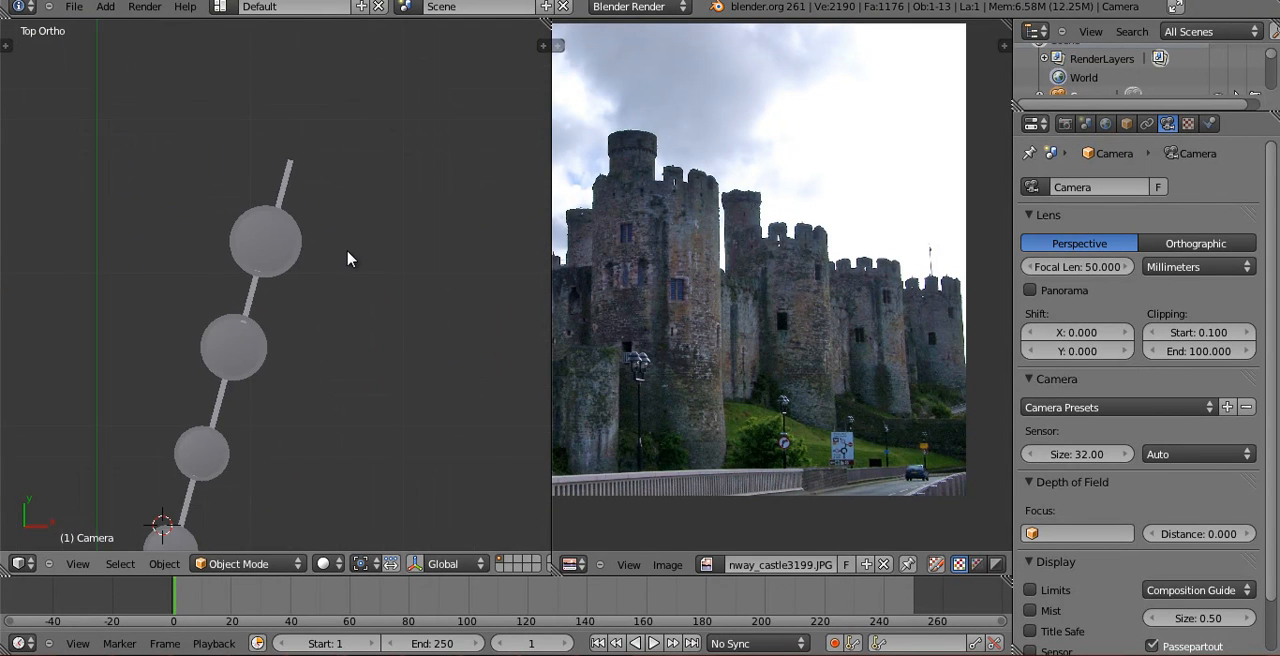
pyautogui.click(360, 259)
pyautogui.press('r')
pyautogui.press('z')
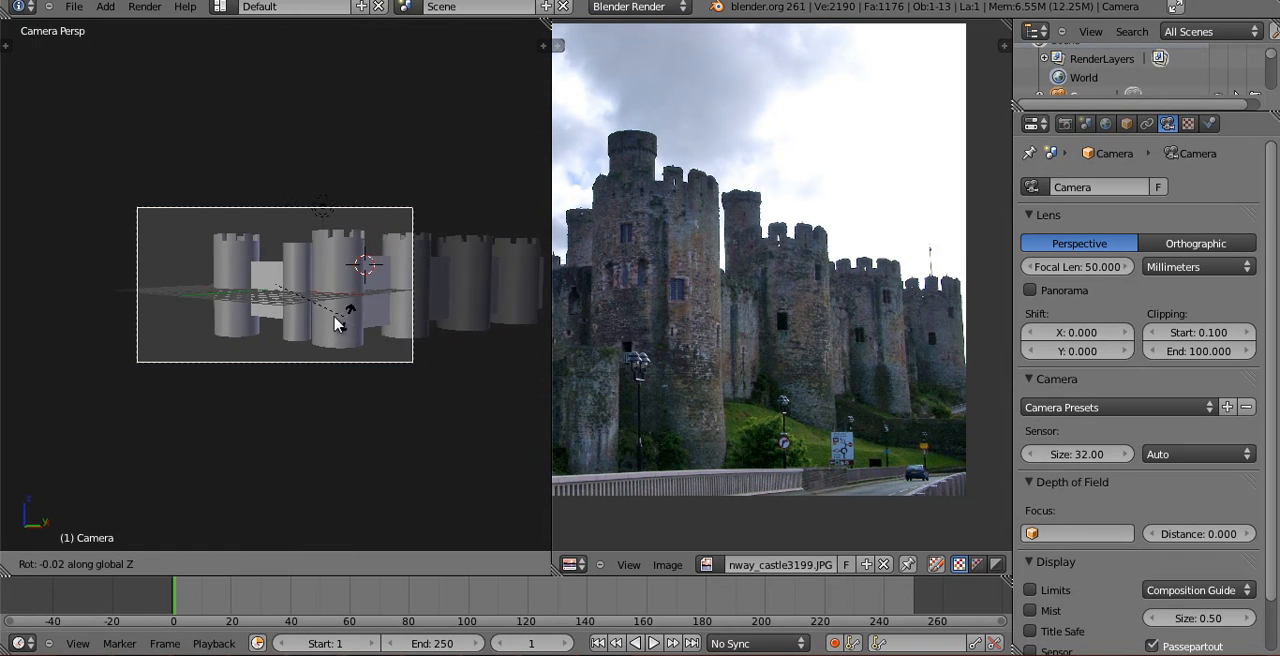
pyautogui.click(330, 320)
# Move the camera along global Z and tilt it about 18° around its local X axis.
pyautogui.press('g')
pyautogui.press('z')
pyautogui.click(447, 500)
pyautogui.press('g')
pyautogui.press('z')
pyautogui.click(406, 478)
pyautogui.press('r')
pyautogui.press('x')
pyautogui.press('x')
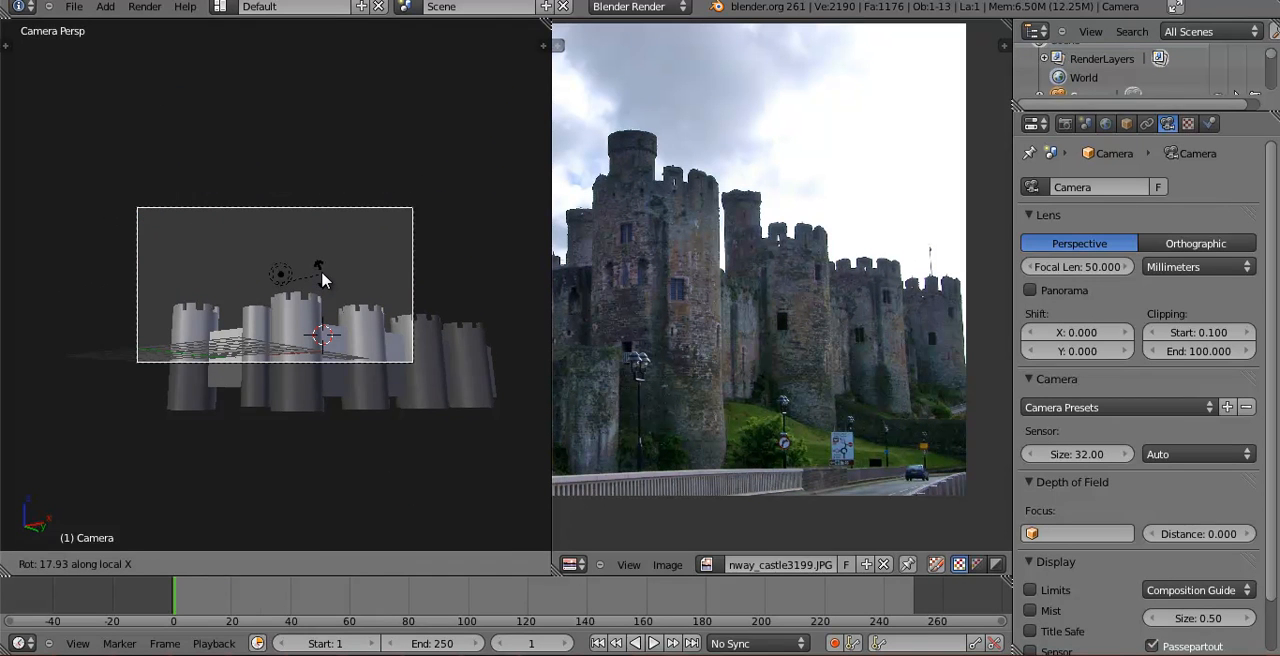
pyautogui.click(322, 270)
# Reposition the camera along the global Z and X axes to bring the row of towers toward the frame's center.
pyautogui.press('g')
pyautogui.press('z')
pyautogui.click(336, 335)
pyautogui.press('g')
pyautogui.press('x')
pyautogui.click(352, 328)
# Shift the camera along its local Z axis and nudge it until all the towers fit inside the frame.
pyautogui.press('g')
pyautogui.press('z')
pyautogui.press('z')
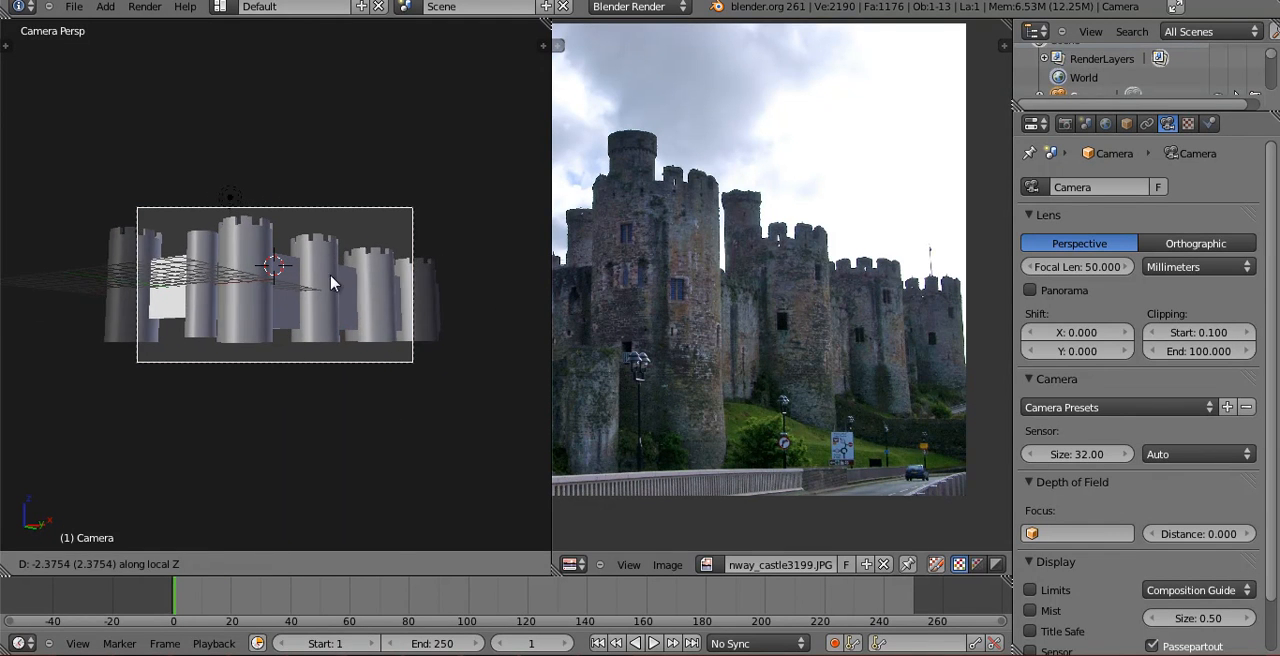
pyautogui.click(561, 445)
pyautogui.press('g')
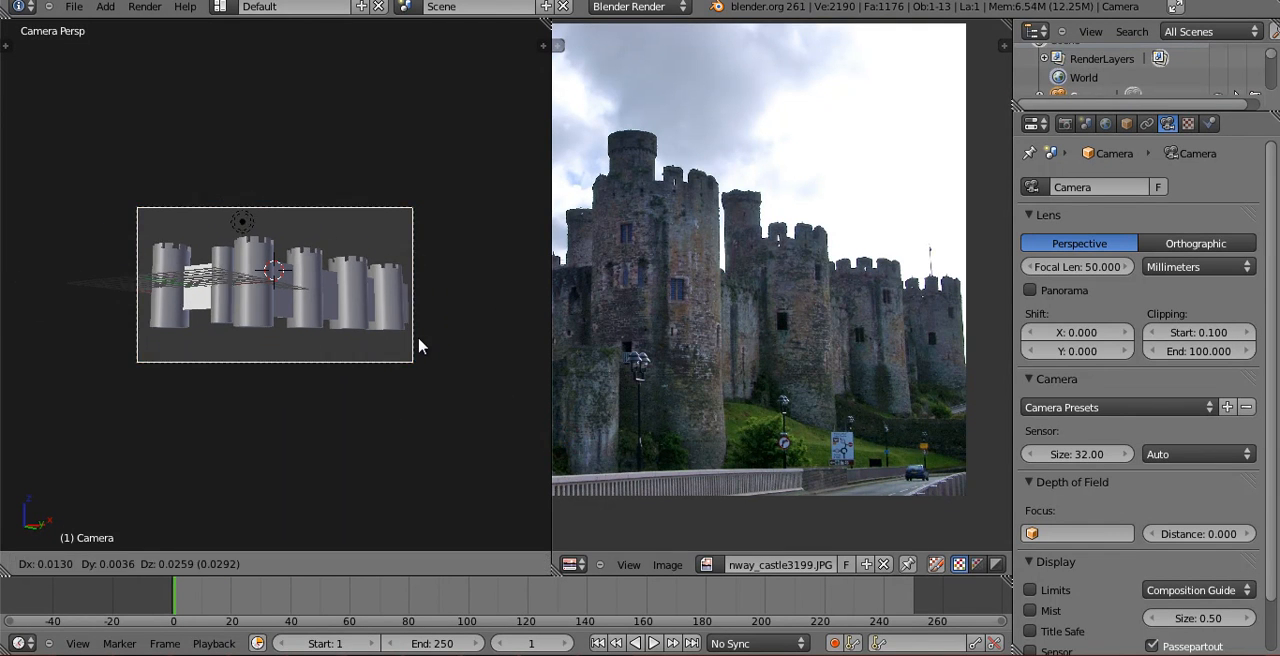
pyautogui.click(418, 342)
# Delete the unneeded wall extending beyond the last tower of the row.
pyautogui.press('KP_0')
pyautogui.press('KP_7')
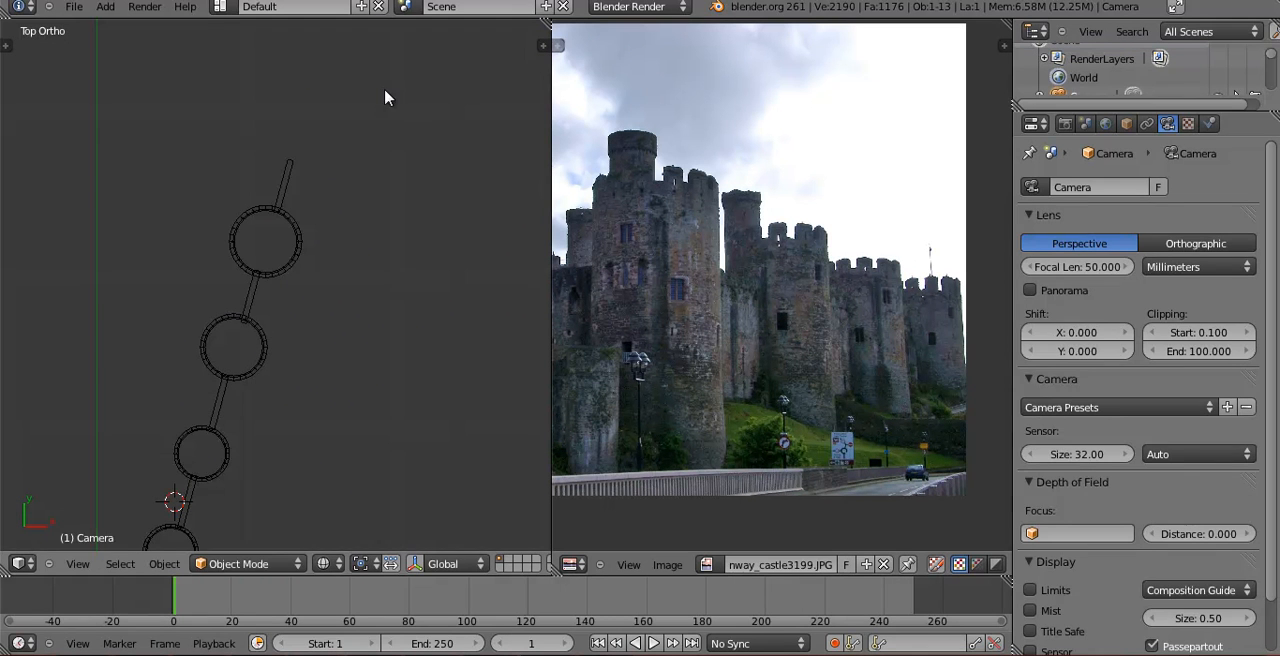
pyautogui.rightClick(293, 172)
pyautogui.click(296, 163)
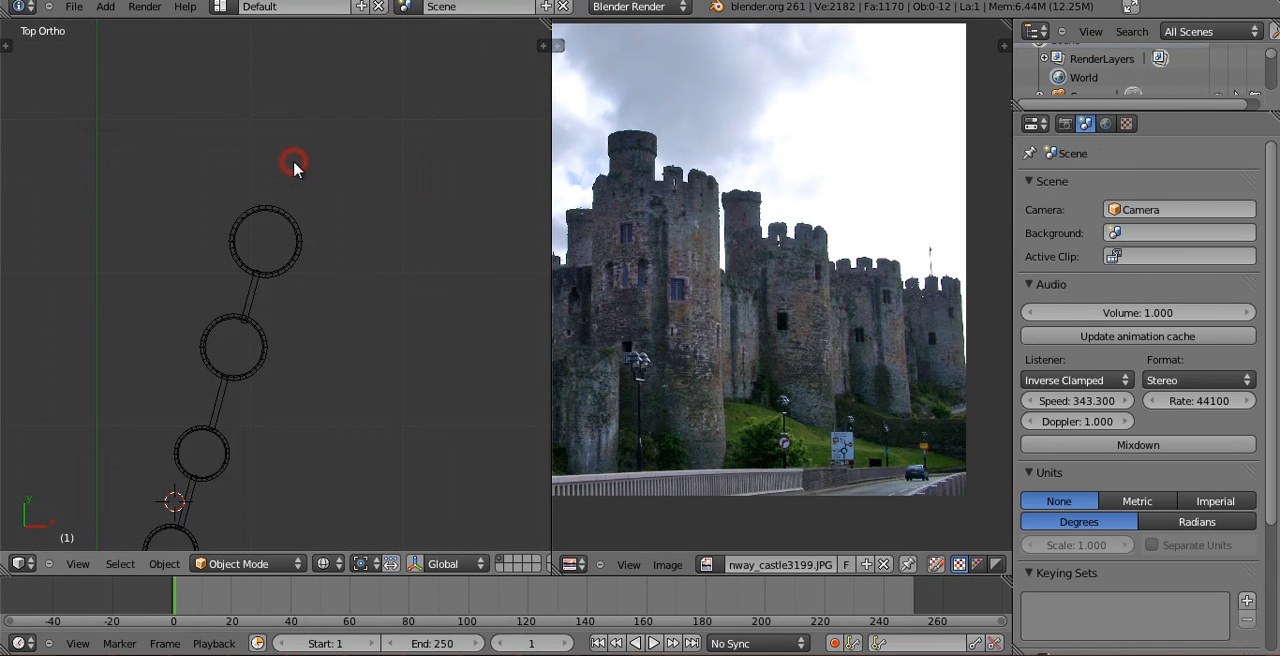
# Select the camera and move it about -0.21 along global Z.
pyautogui.press('KP_0')
pyautogui.rightClick(403, 248)
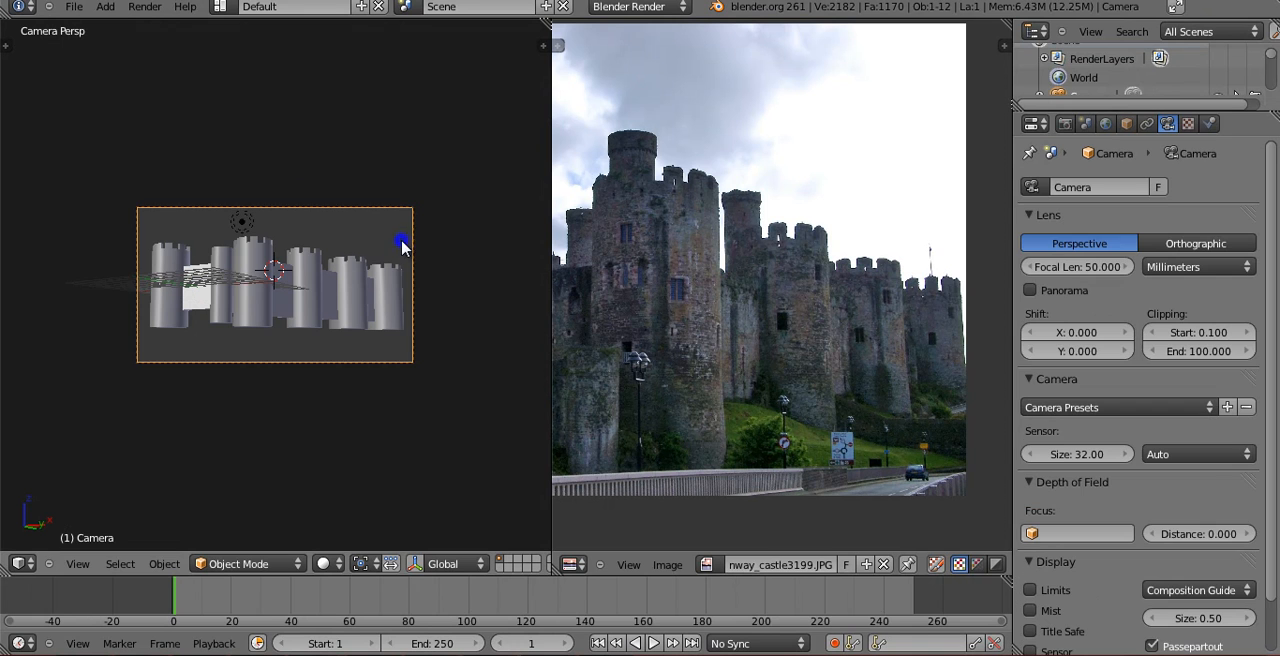
pyautogui.press('g')
pyautogui.press('z')
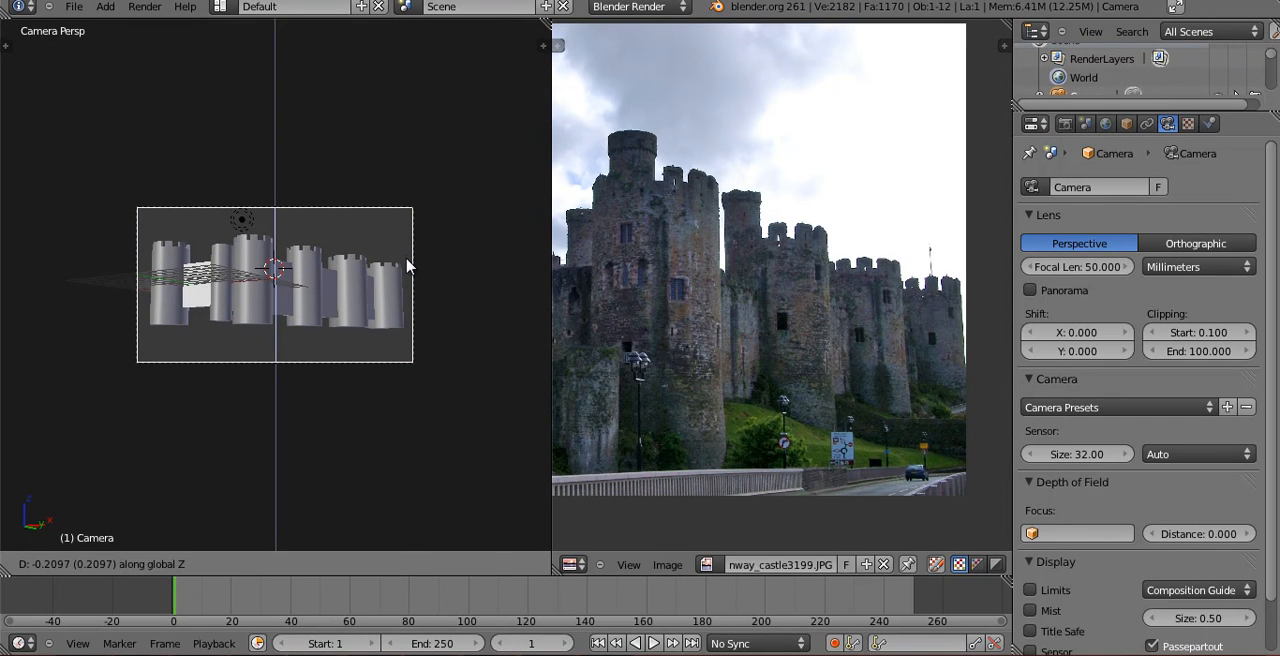
pyautogui.click(405, 262)
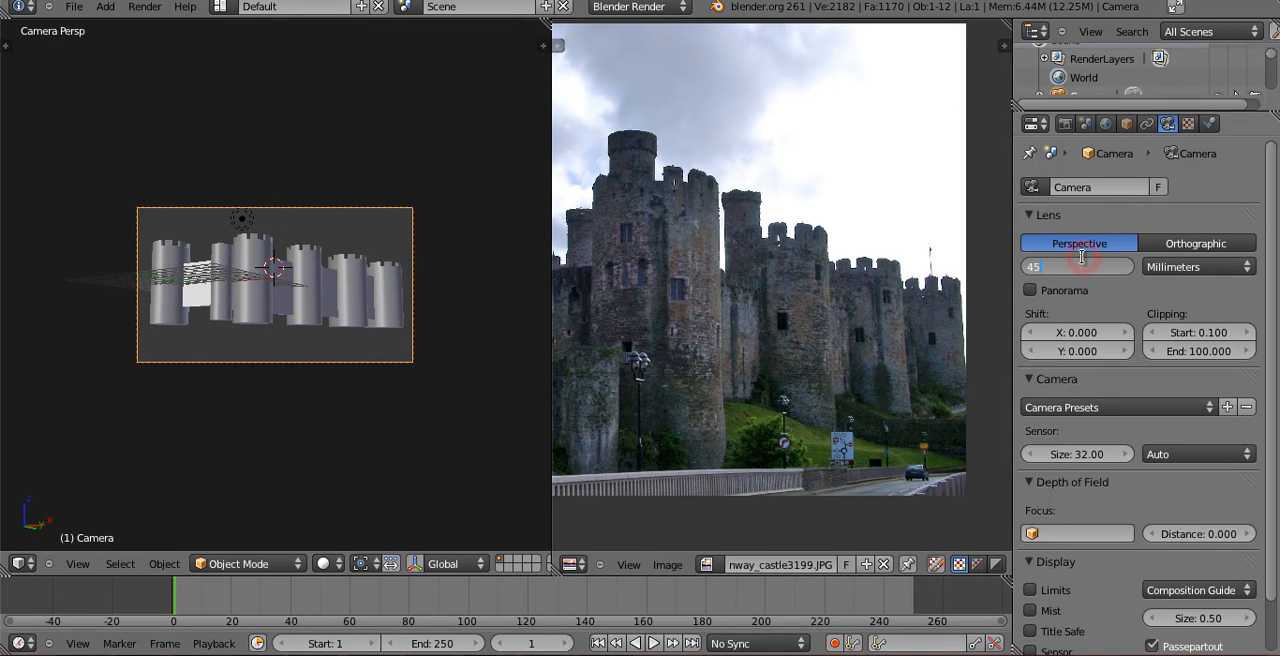
# Set the camera's focal length to 45 mm and move the camera along its local Z axis to reframe the castle.
pyautogui.press('Return')
pyautogui.press('g')
pyautogui.press('z')
pyautogui.press('z')
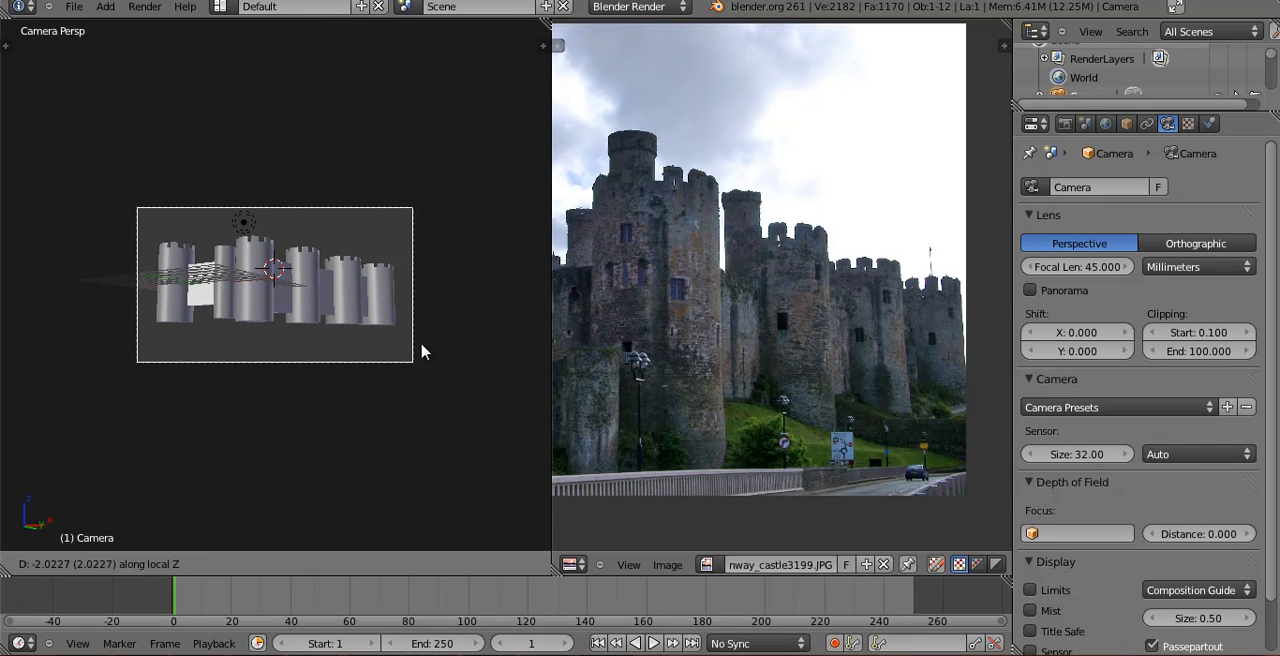
pyautogui.click(413, 321)
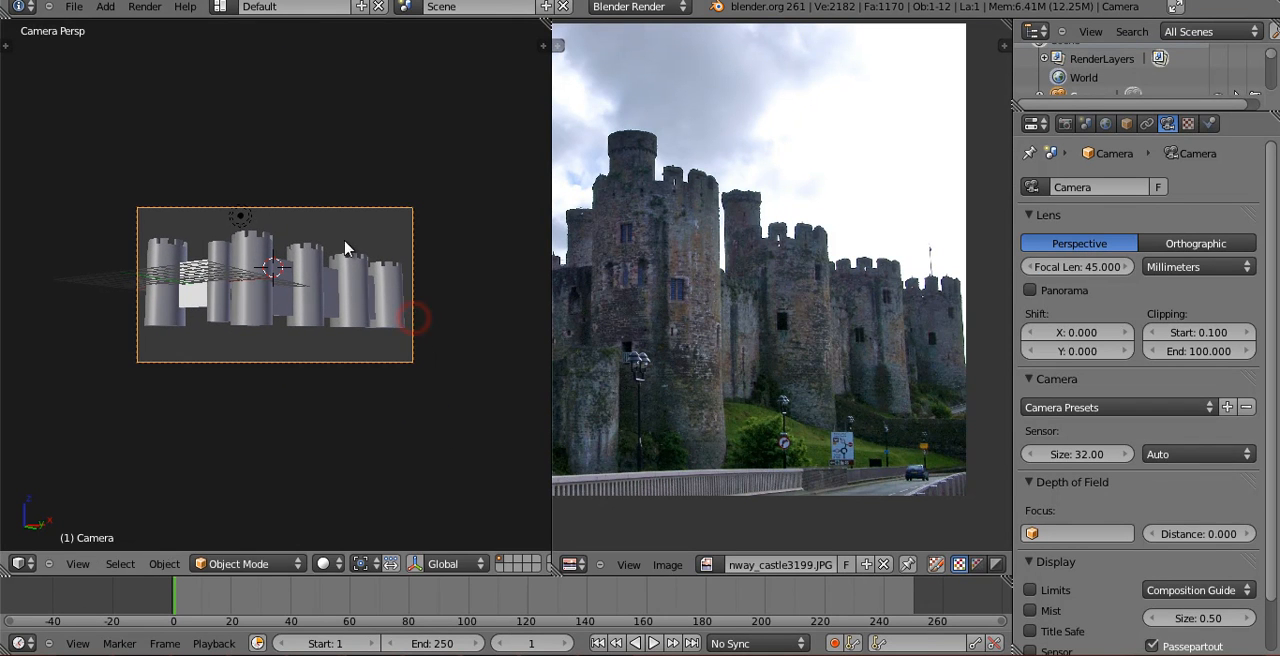
# Adjust the camera's height along global Z and tilt it about 6° around its local X axis.
pyautogui.press('g')
pyautogui.press('z')
pyautogui.click(333, 529)
pyautogui.press('g')
pyautogui.press('z')
pyautogui.click(246, 329)
pyautogui.press('r')
pyautogui.press('x')
pyautogui.press('x')
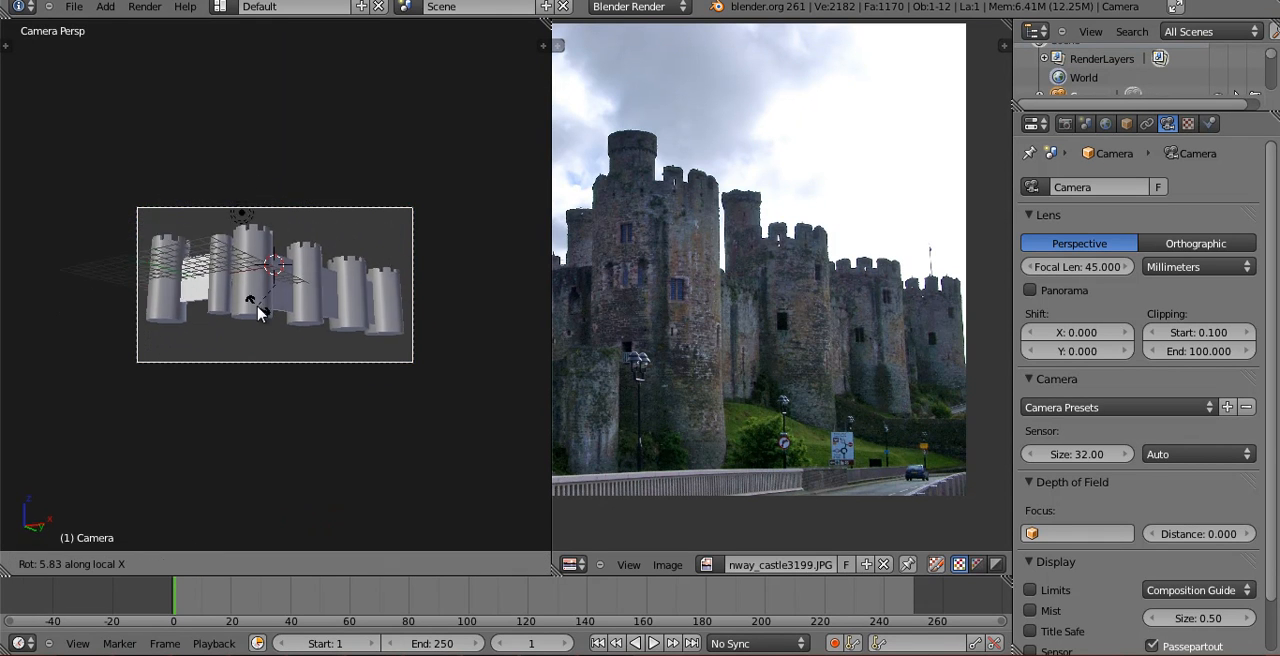
pyautogui.click(257, 306)
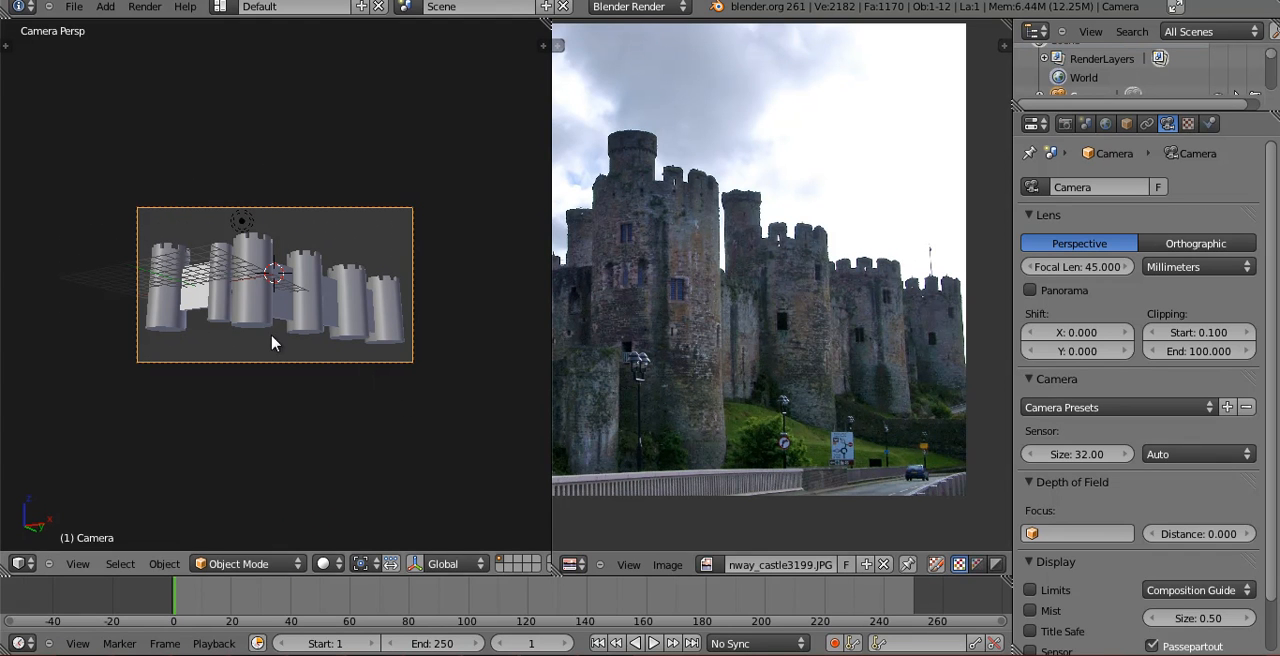
# Bring the far end of the castle in the reference photo into view and rotate the camera about 0.7° around global Z.
pyautogui.moveTo(802, 329); pyautogui.dragTo(909, 306, button='middle')
pyautogui.moveTo(828, 378); pyautogui.dragTo(1109, 409, button='middle')
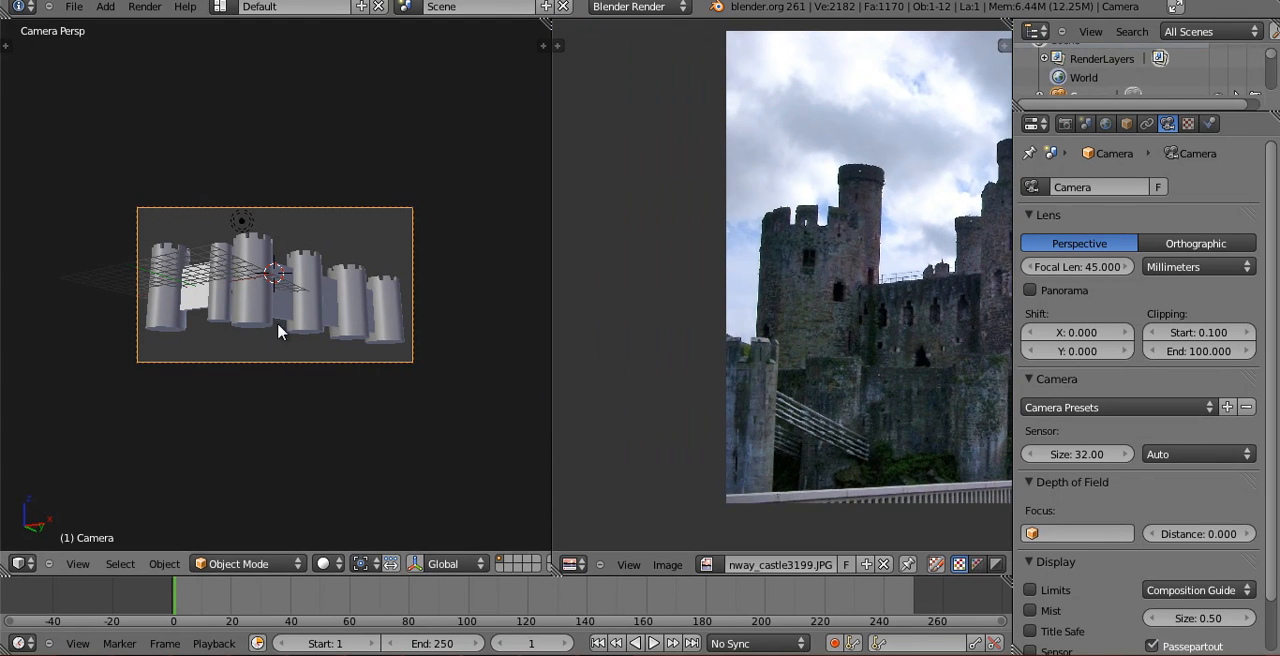
pyautogui.press('r')
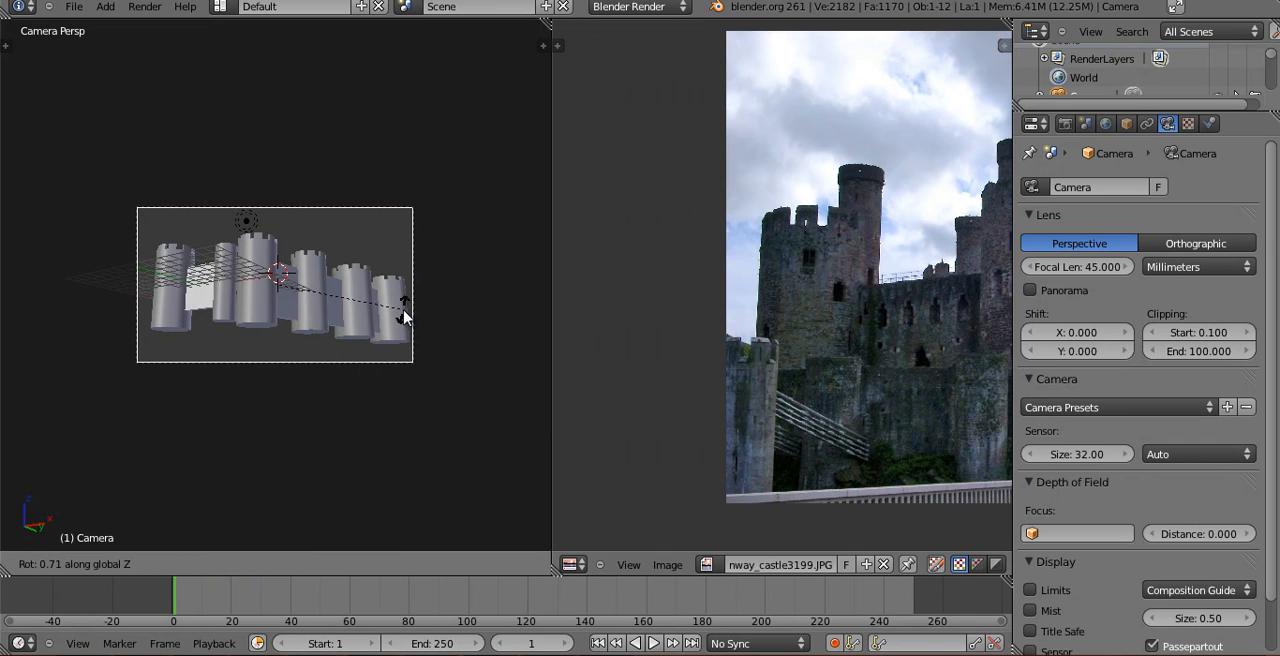
pyautogui.click(403, 310)
# Compare the castle's towers and end section in the reference photo with the model's layout in camera and top views.
pyautogui.moveTo(843, 394); pyautogui.dragTo(812, 360, button='middle')
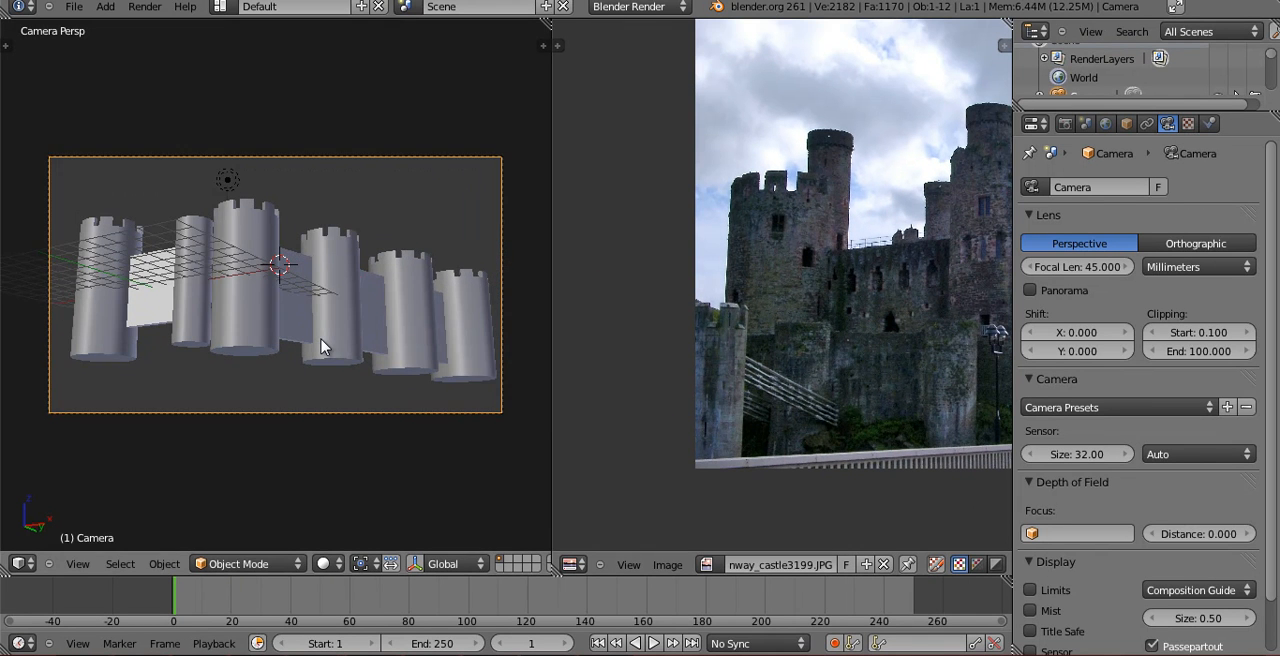
pyautogui.scroll(1, 322, 346)
pyautogui.moveTo(826, 423); pyautogui.dragTo(720, 421, button='middle')
pyautogui.moveTo(936, 371); pyautogui.dragTo(875, 304, button='middle')
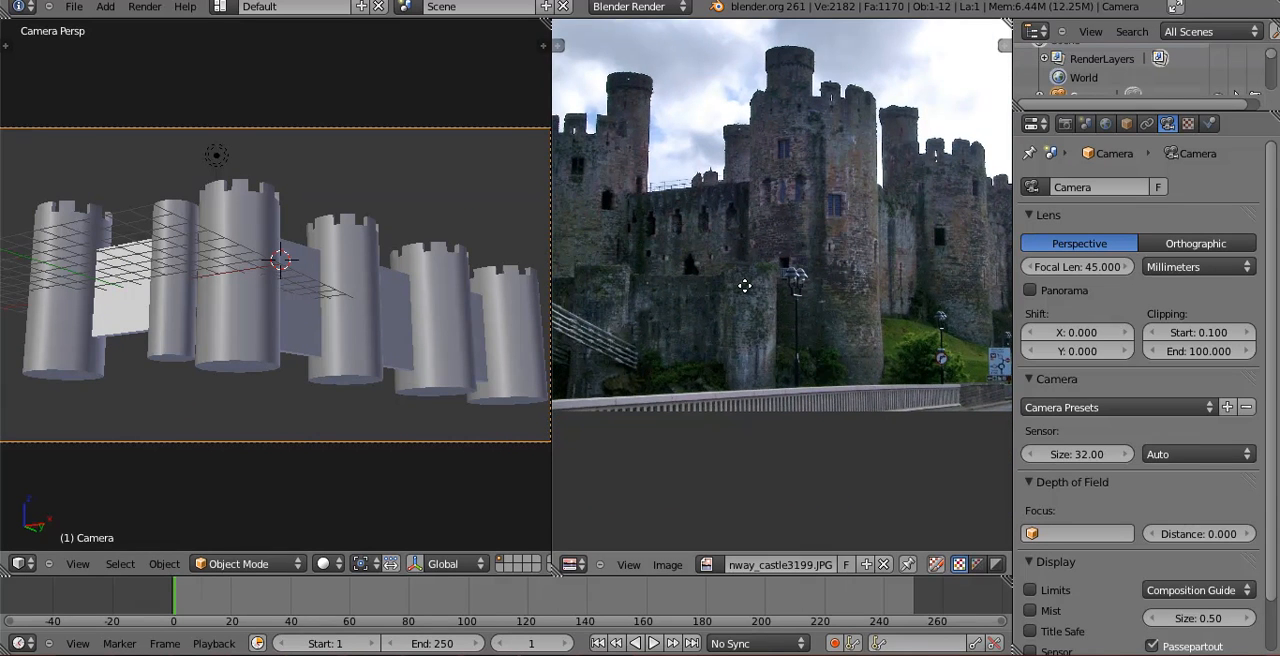
pyautogui.moveTo(745, 286); pyautogui.dragTo(795, 274, button='middle')
pyautogui.moveTo(667, 311); pyautogui.dragTo(834, 328, button='middle')
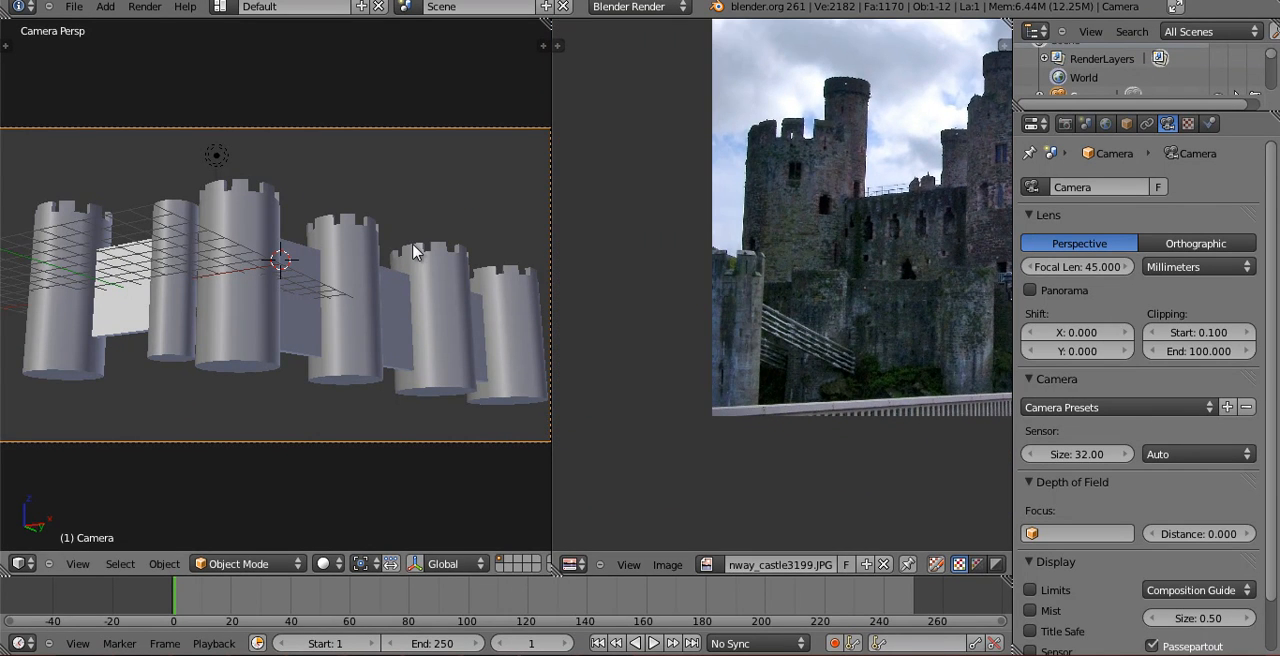
pyautogui.press('KP_7')
pyautogui.scroll(-2, 245, 368)
pyautogui.keyDown('shift'); pyautogui.moveTo(245, 368); pyautogui.dragTo(272, 300, button='middle'); pyautogui.keyUp('shift')
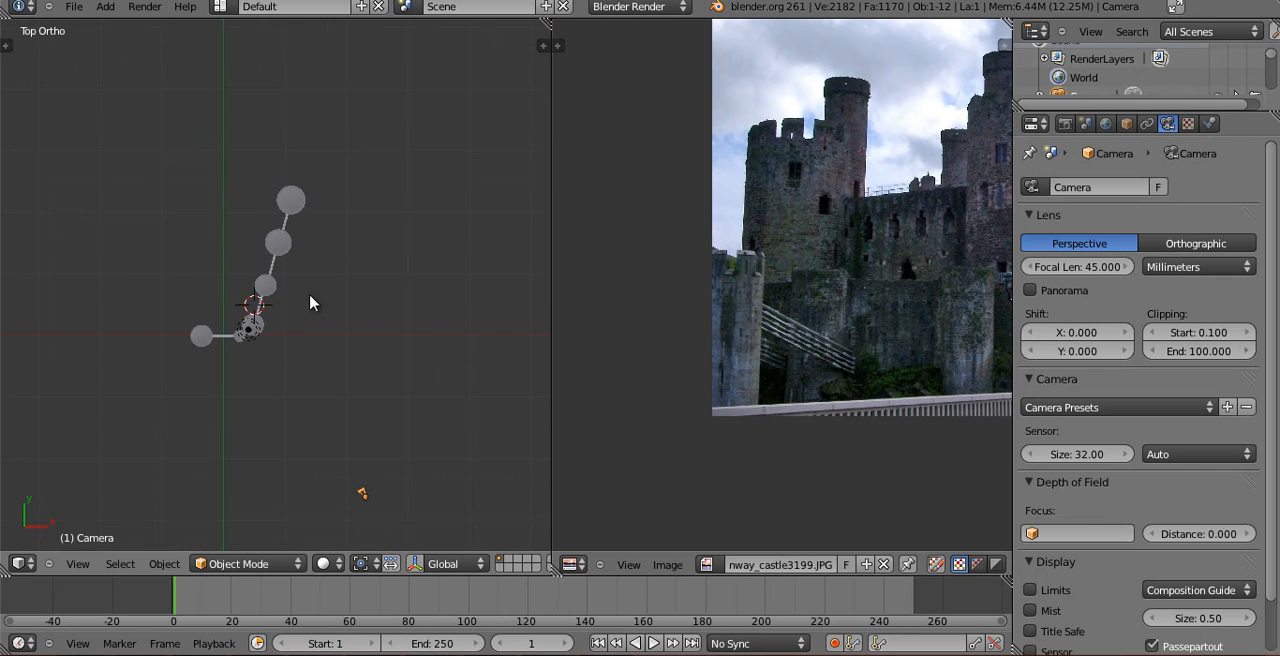
# Add a cylinder mesh at the 3D cursor and reduce its vertices to 8.
pyautogui.keyDown('shift'); pyautogui.moveTo(386, 334); pyautogui.dragTo(367, 283, button='middle'); pyautogui.keyUp('shift')
pyautogui.hotkey('shift', 'a')
pyautogui.moveTo(233, 312)
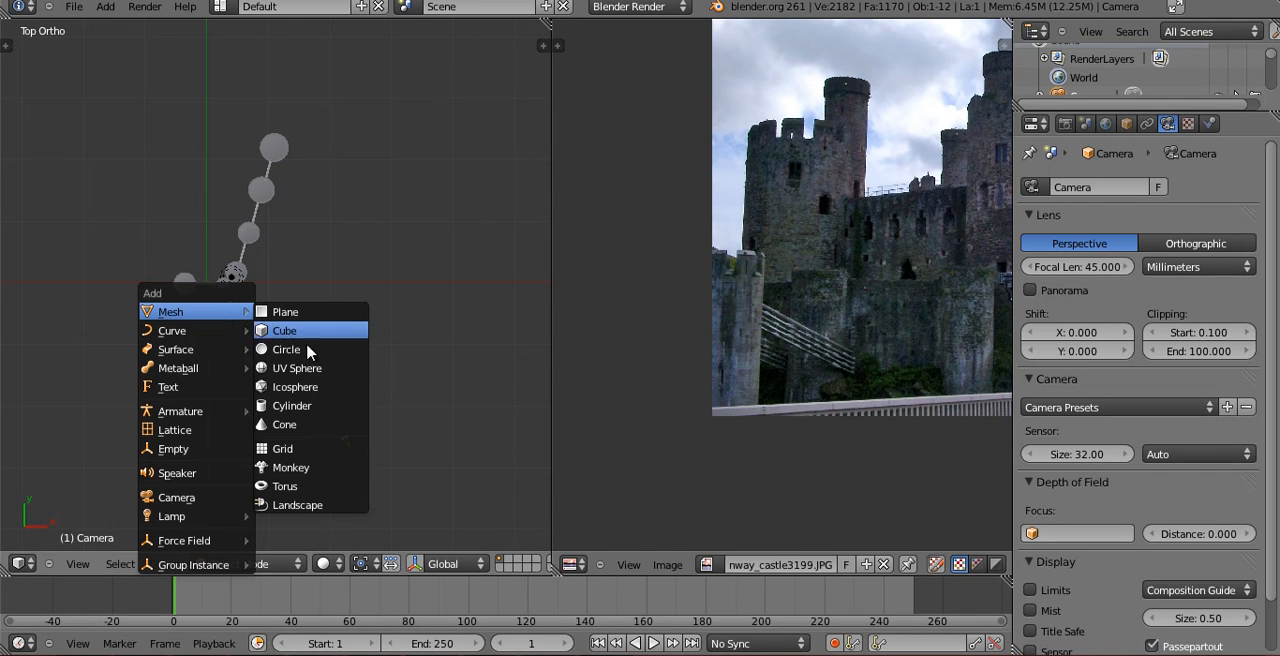
pyautogui.click(300, 405)
pyautogui.press('t')
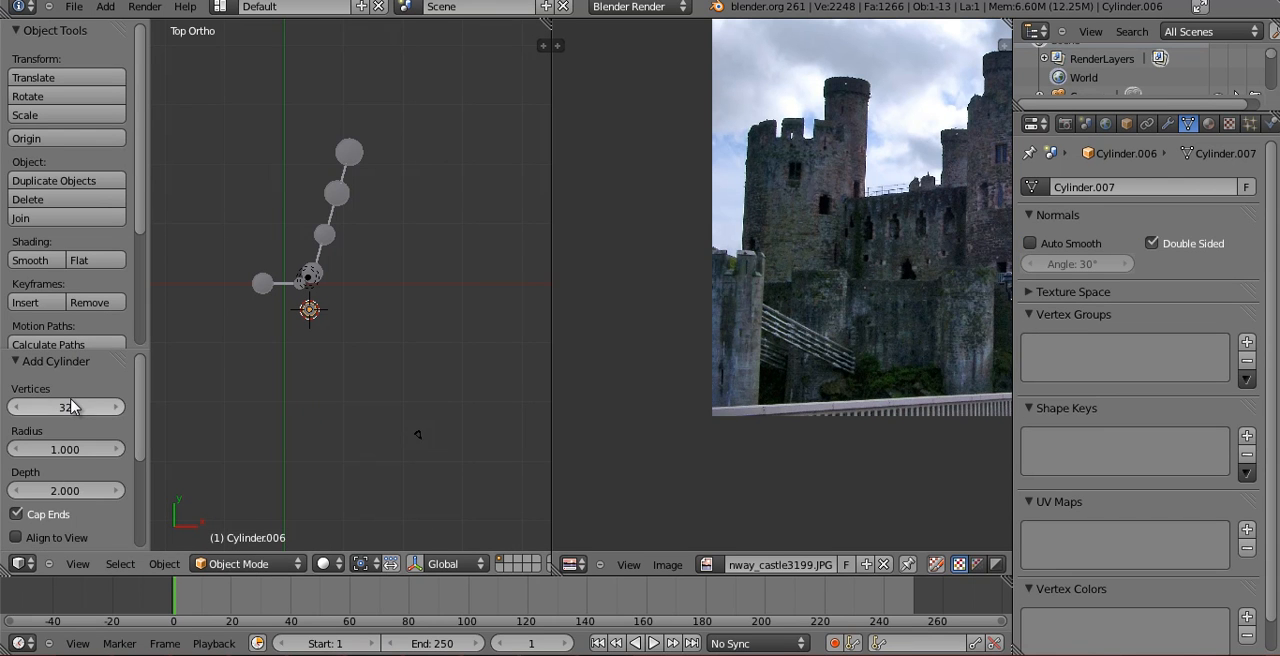
pyautogui.press('t')
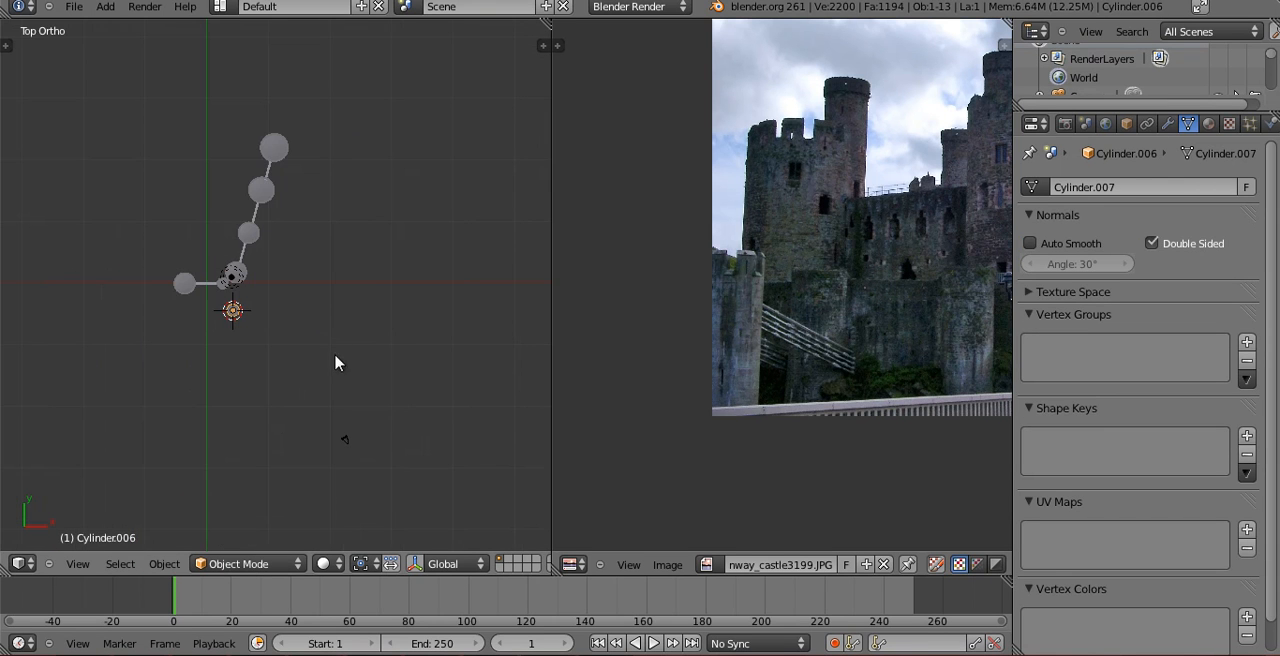
# Move the new cylinder out in front of the castle, between the corner tower and the camera, using the reference photo.
pyautogui.press('s')
pyautogui.click(345, 366)
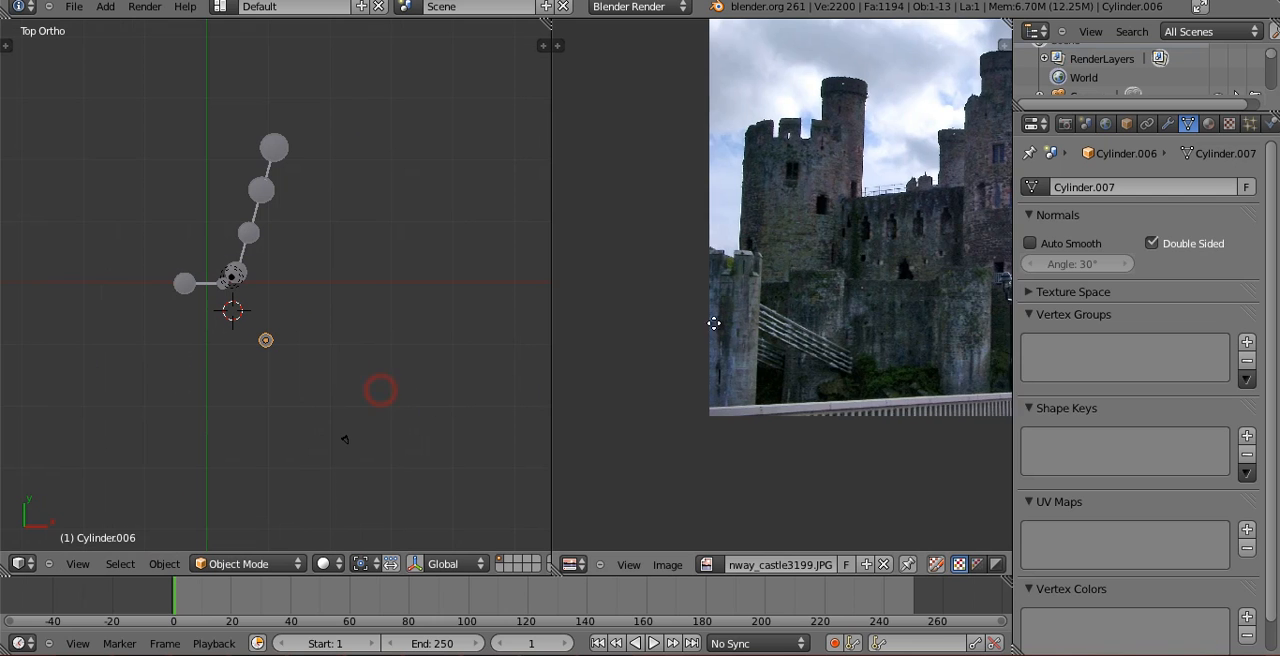
pyautogui.scroll(3, 746, 317)
pyautogui.scroll(2, 862, 336)
pyautogui.press('g')
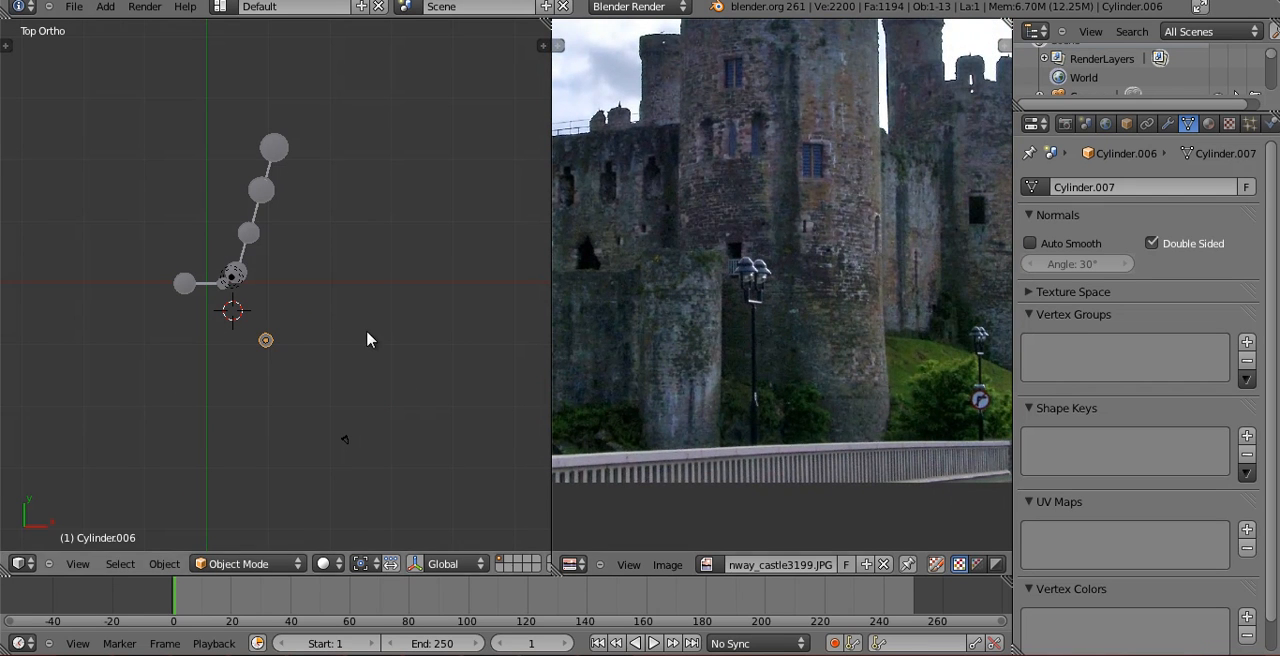
pyautogui.click(282, 362)
# Shift the new cylinder along global X by about 4.3 units while judging its placement through the camera.
pyautogui.press('KP_0')
pyautogui.press('g')
pyautogui.press('z')
pyautogui.rightClick(237, 421)
pyautogui.press('g')
pyautogui.press('x')
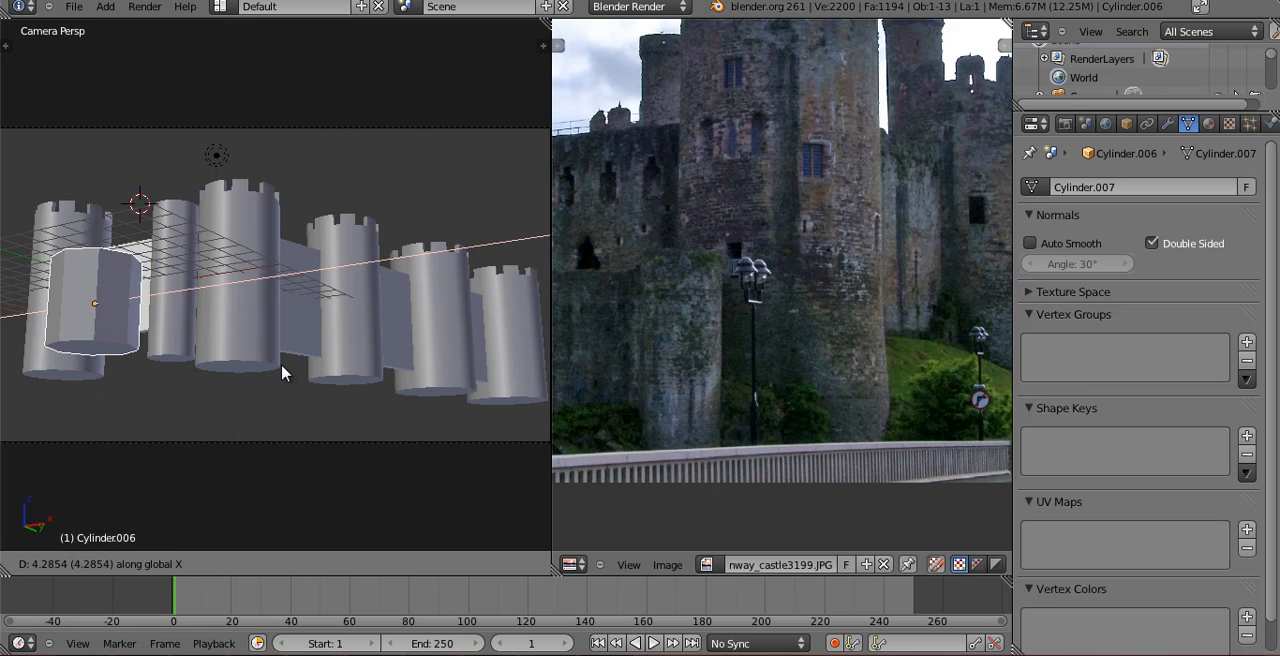
pyautogui.click(297, 365)
# Scale the new cylinder down and reposition it along global Z and X beneath the first castle wall.
pyautogui.press('g')
pyautogui.press('z')
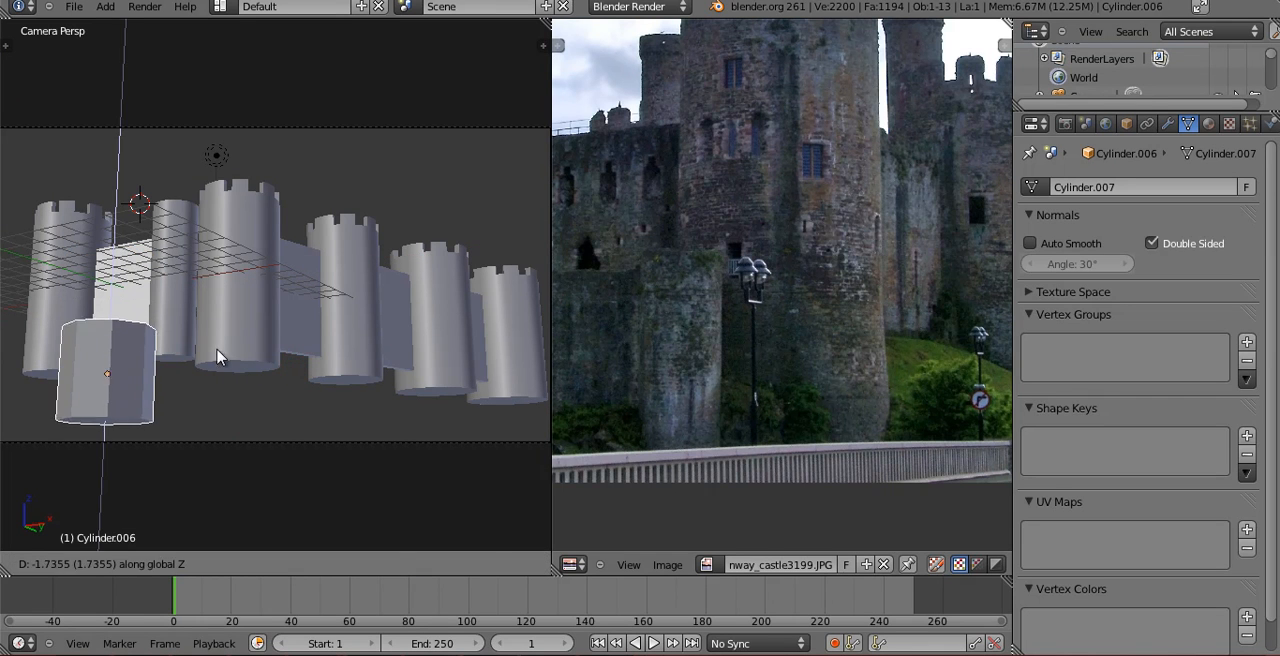
pyautogui.click(218, 357)
pyautogui.press('s')
pyautogui.click(224, 362)
pyautogui.press('g')
pyautogui.press('x')
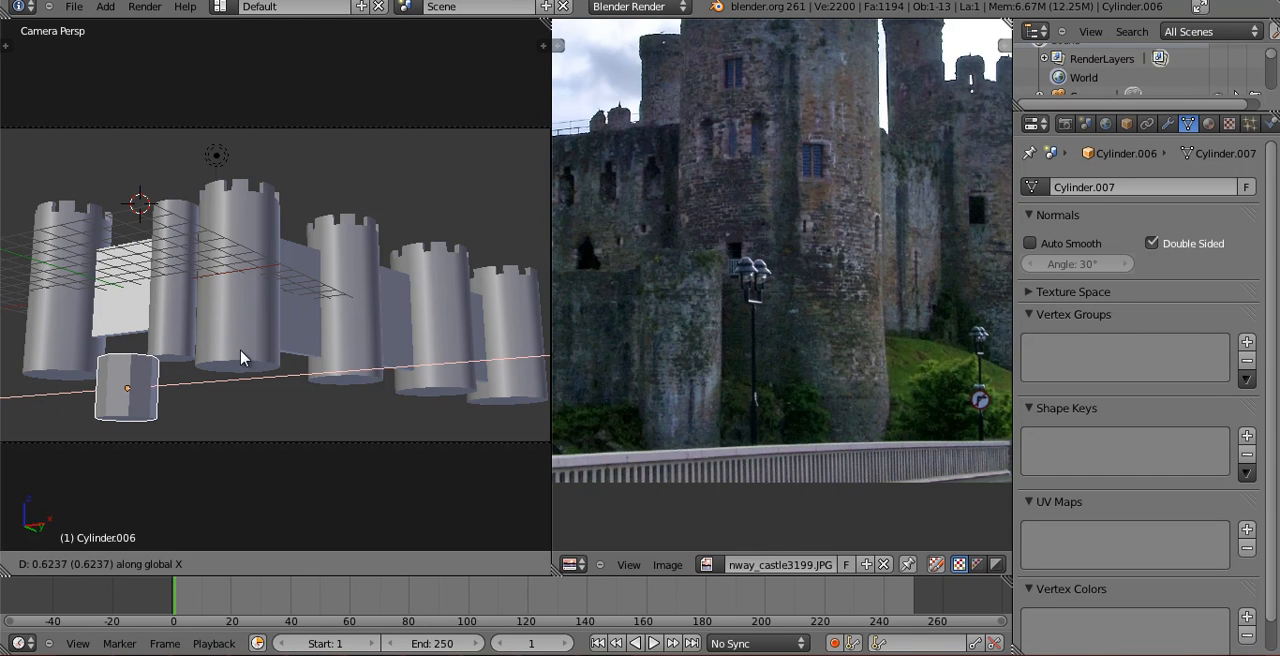
pyautogui.press('z')
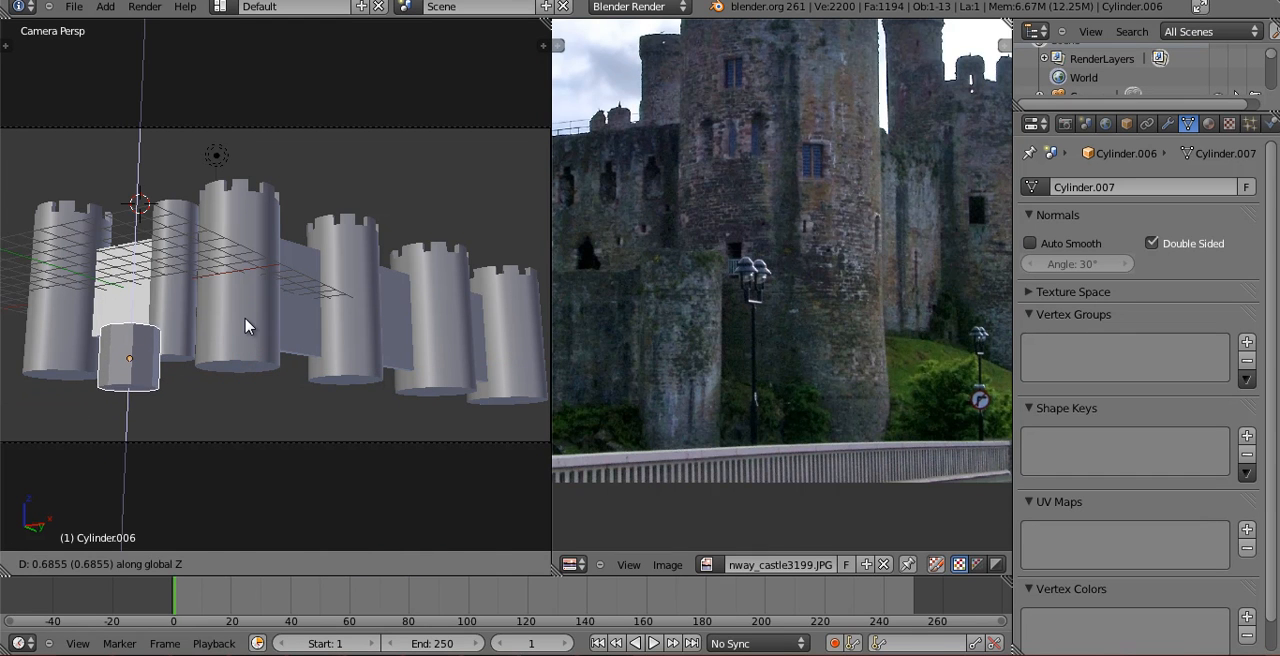
pyautogui.click(248, 326)
# Extend the narrow tower downward by moving its bottom vertices along global Z.
pyautogui.rightClick(143, 323)
pyautogui.press('Tab')
pyautogui.press('z')
pyautogui.press('a')
pyautogui.press('a')
pyautogui.press('g')
pyautogui.press('z')
pyautogui.click(306, 450)
pyautogui.press('Tab')
# Lower the small front cylinder slightly along global Z beside the narrow tower's base.
pyautogui.rightClick(160, 368)
pyautogui.press('Tab')
pyautogui.press('Tab')
pyautogui.press('z')
pyautogui.press('g')
pyautogui.press('z')
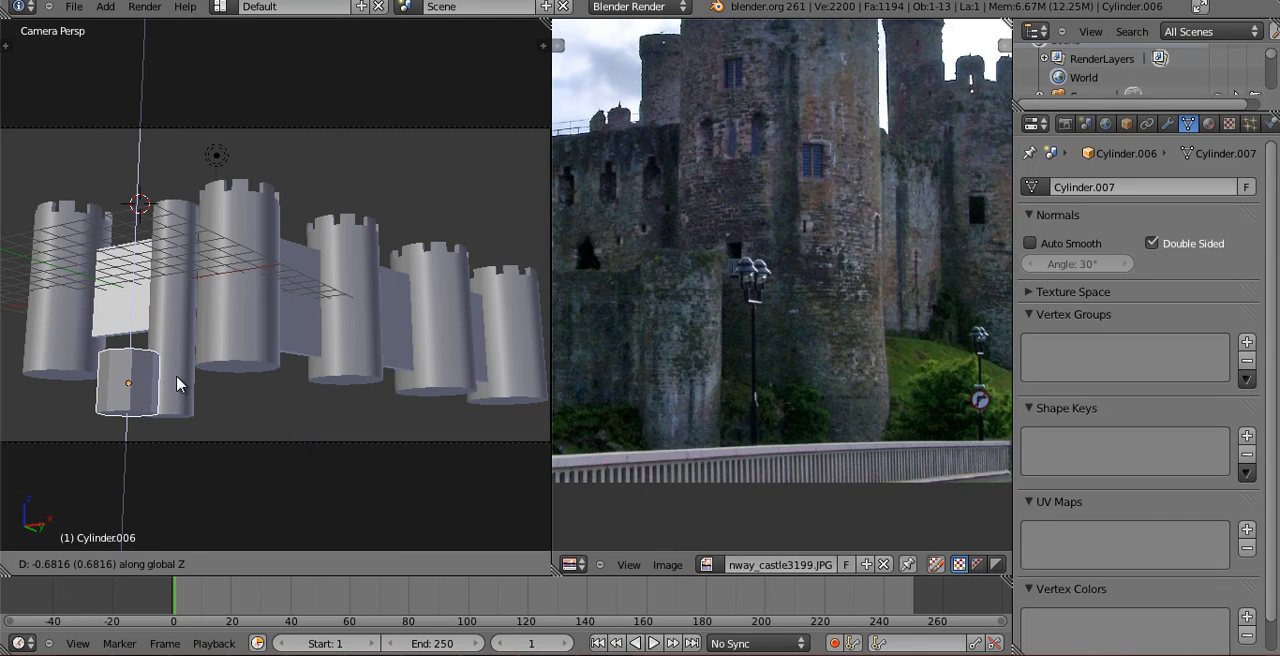
pyautogui.click(180, 370)
# Lengthen the small front cylinder by moving its bottom vertices down along global Z.
pyautogui.press('Tab')
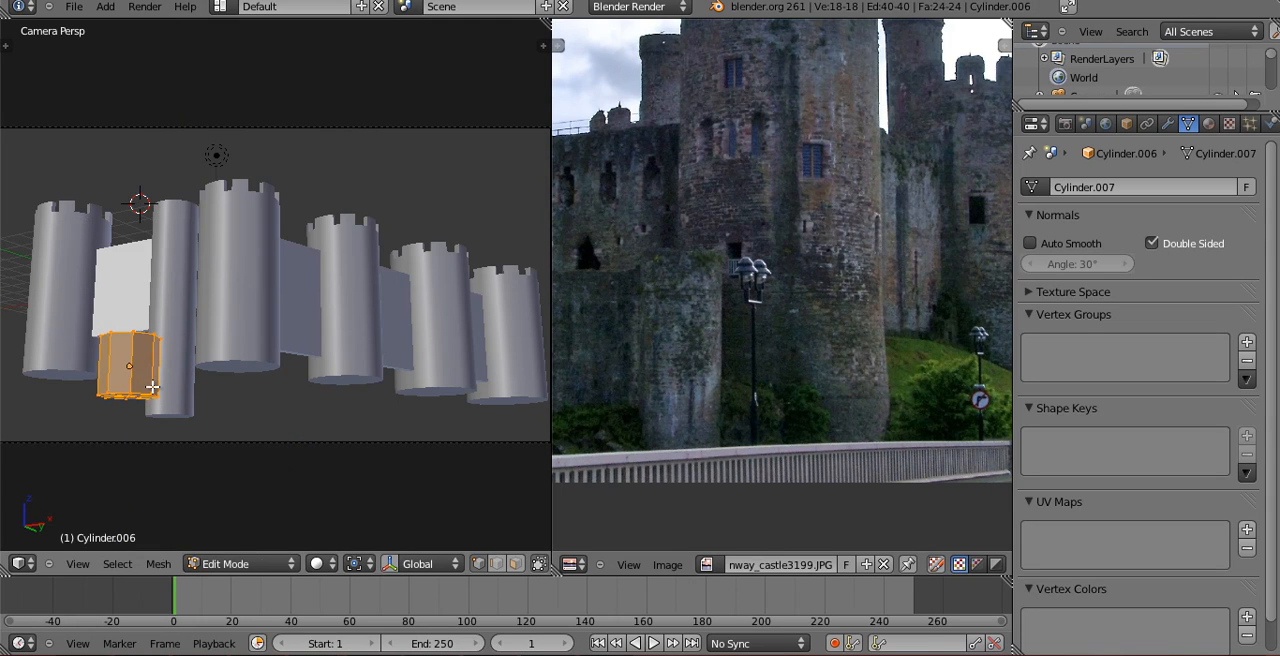
pyautogui.press('z')
pyautogui.press('a')
pyautogui.press('b')
pyautogui.moveTo(86, 371); pyautogui.dragTo(234, 434)
pyautogui.press('g')
pyautogui.press('z')
pyautogui.click(234, 456)
pyautogui.press('Tab')
pyautogui.press('z')
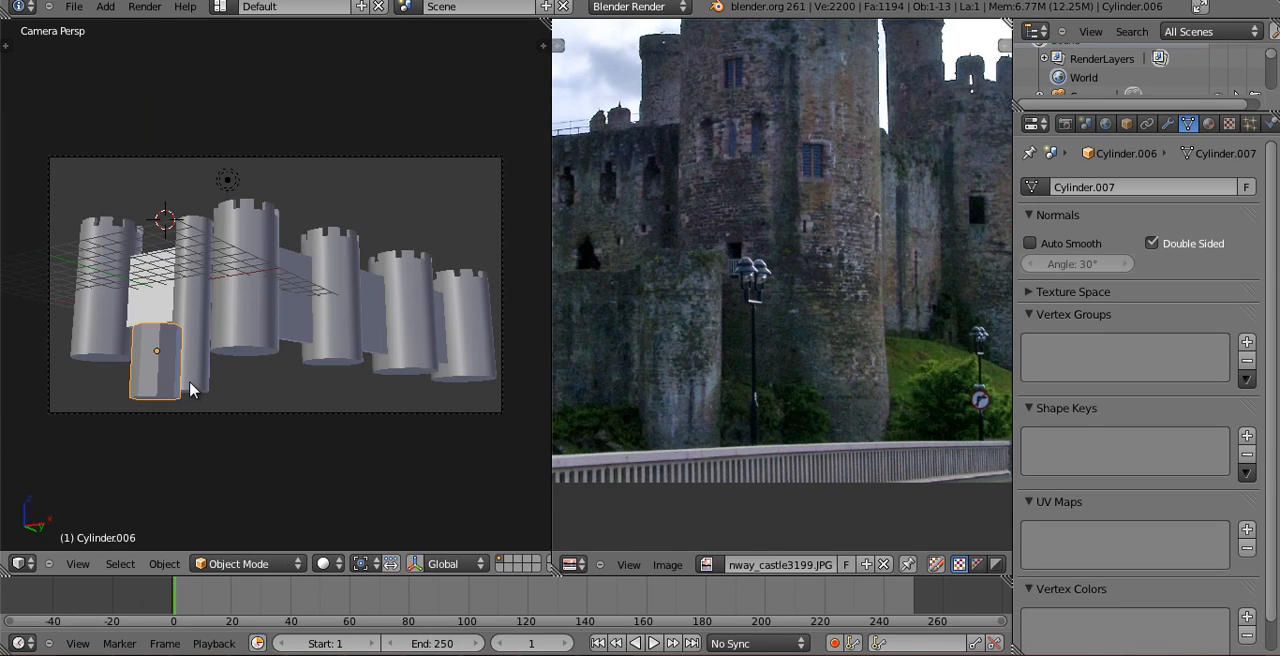
# Apply smooth shading to the small front cylinder.
pyautogui.press('KP_7')
pyautogui.moveTo(192, 367); pyautogui.dragTo(288, 297, button='middle')
pyautogui.scroll(10, 203, 407)
pyautogui.press('t')
pyautogui.click(34, 260)
pyautogui.press('t')
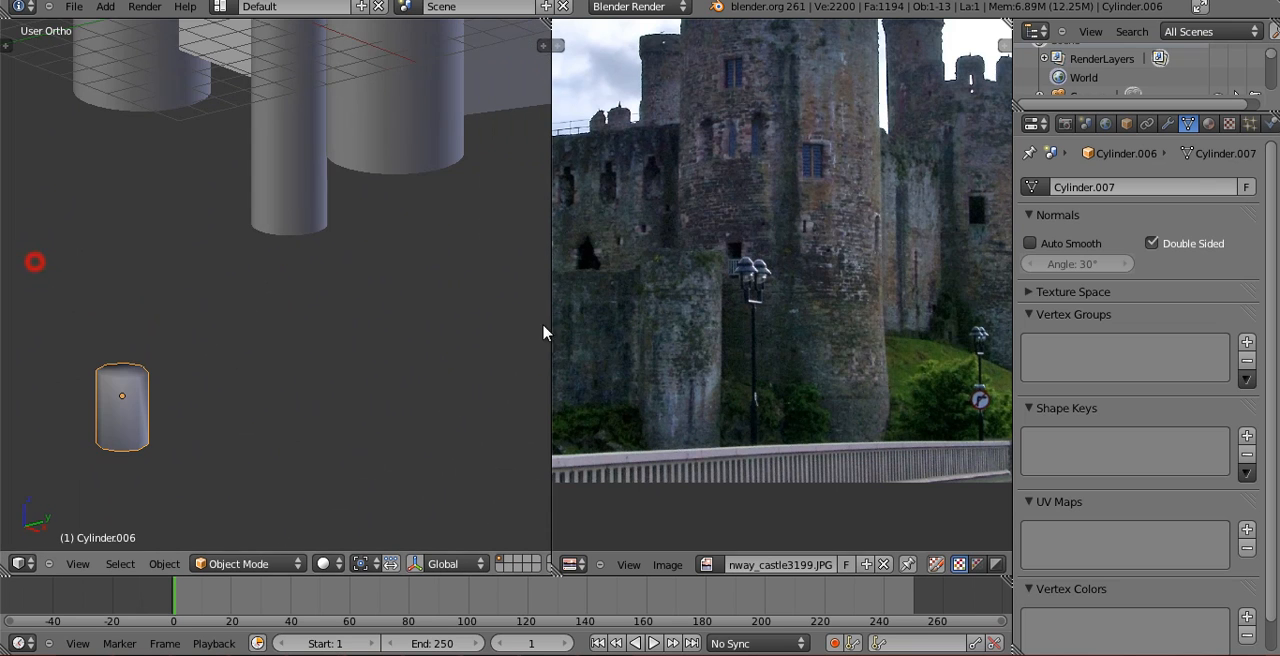
# Add a Subdivision Surface modifier to the small cylinder with 2 view subdivisions.
pyautogui.click(1168, 124)
pyautogui.click(1126, 209)
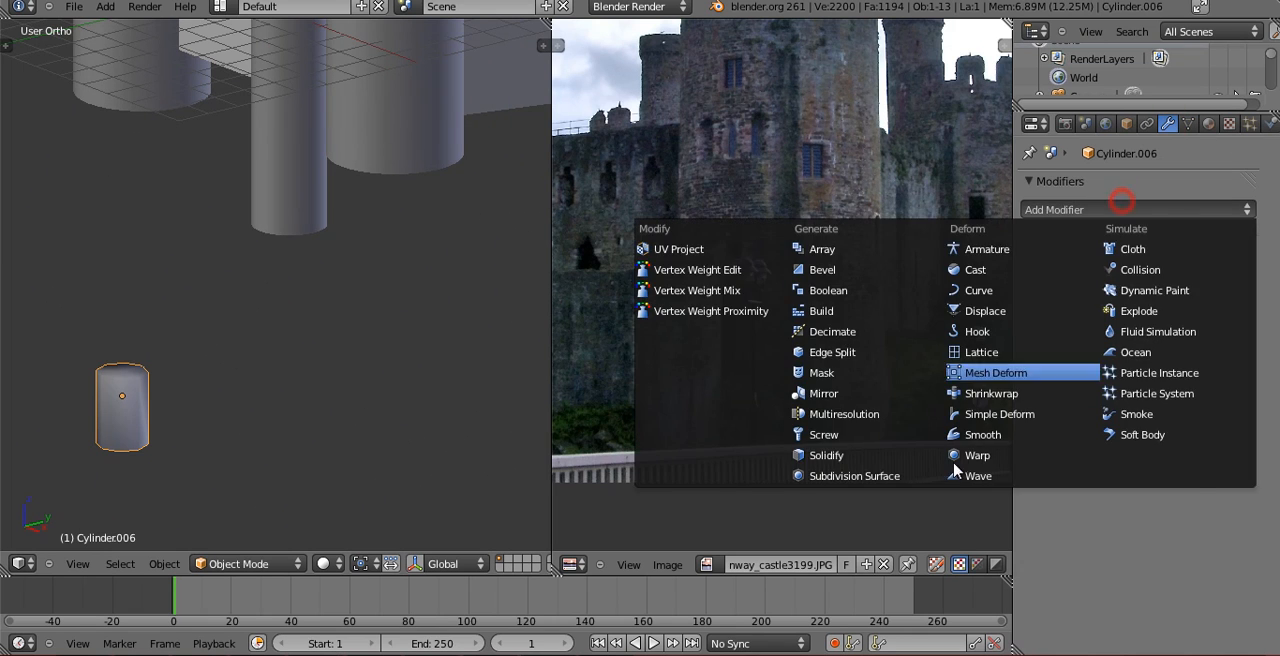
pyautogui.click(901, 468)
pyautogui.click(1128, 341)
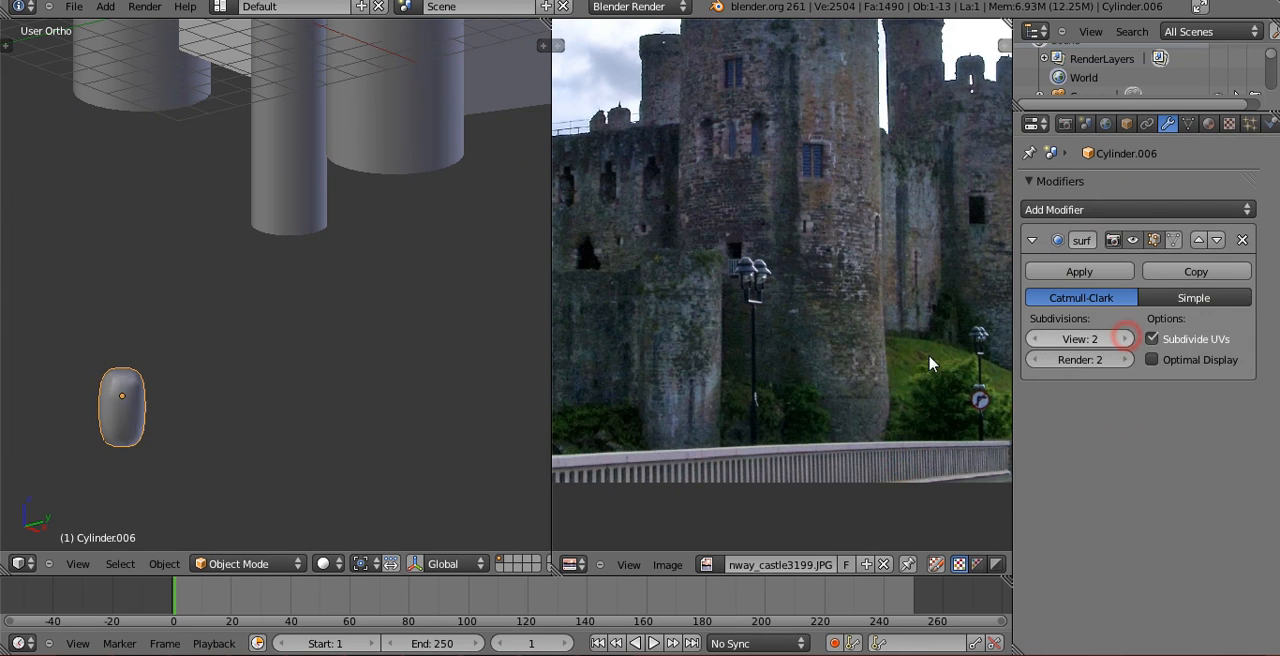
# Add an Edge Split modifier above the Subdivision Surface modifier and set its split angle to 60°.
pyautogui.click(1186, 213)
pyautogui.click(888, 346)
pyautogui.click(1198, 401)
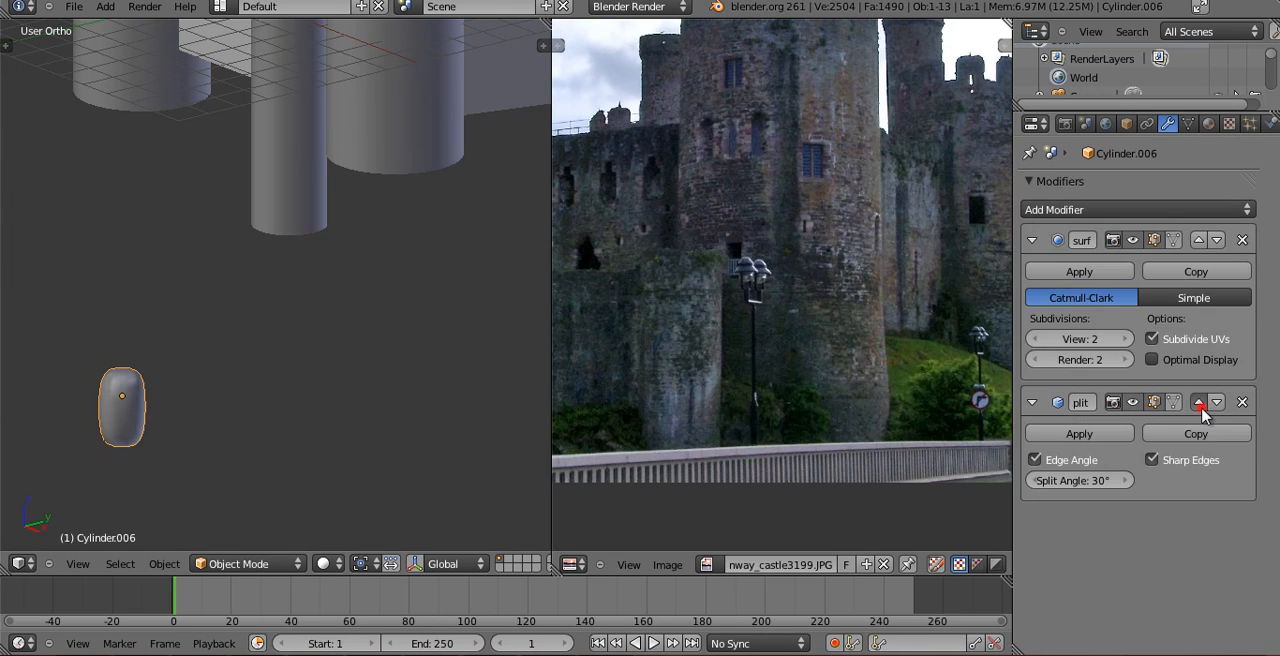
pyautogui.press('Return')
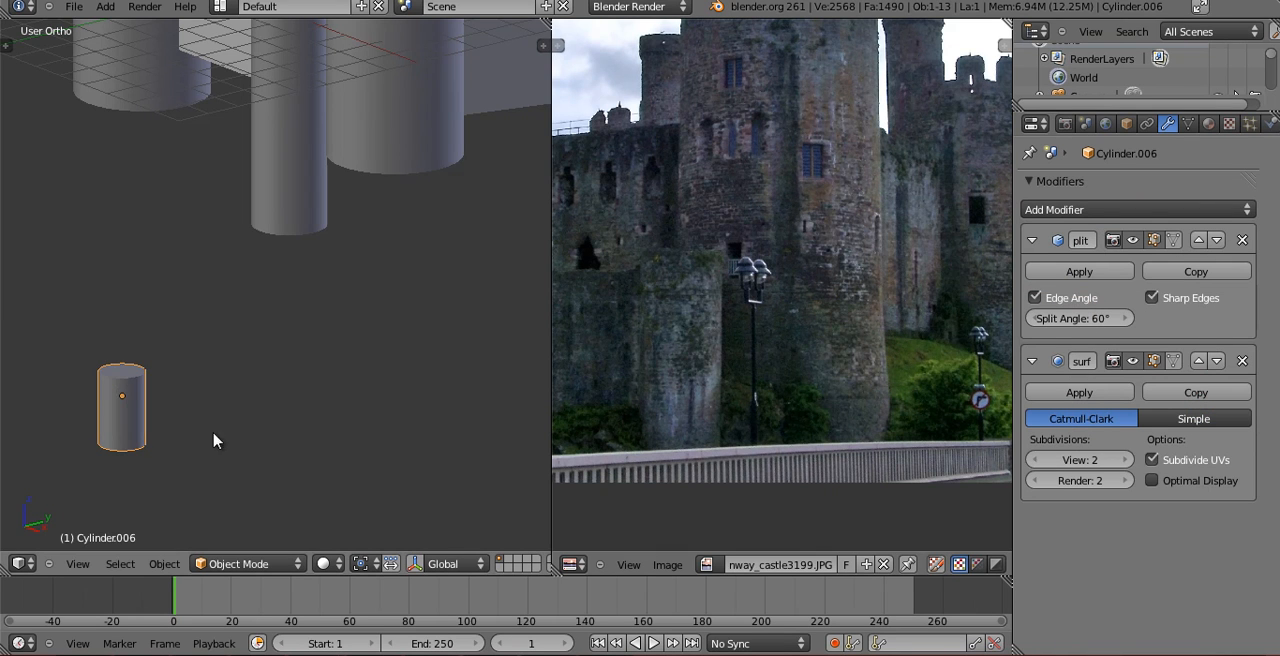
# Move the small cylinder in the top view to a spot closer to the castle's corner towers.
pyautogui.moveTo(214, 436); pyautogui.dragTo(56, 467, button='middle')
pyautogui.press('z')
pyautogui.scroll(-6, 281, 365)
pyautogui.press('KP_1')
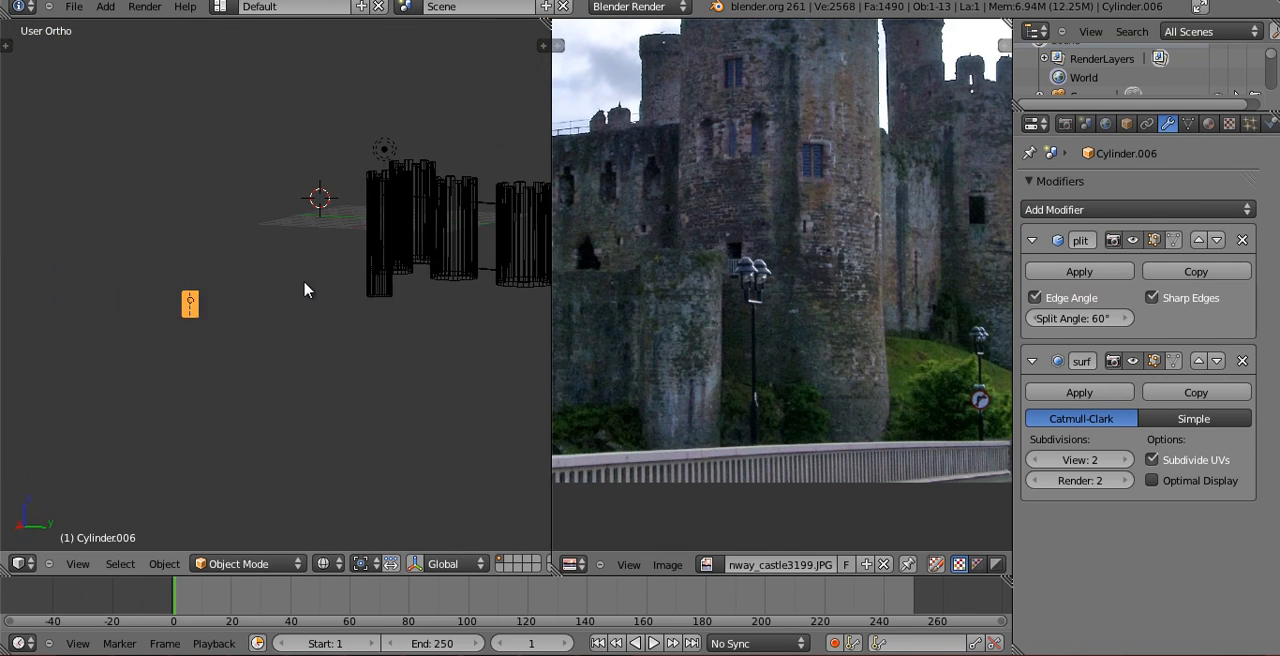
pyautogui.press('KP_3')
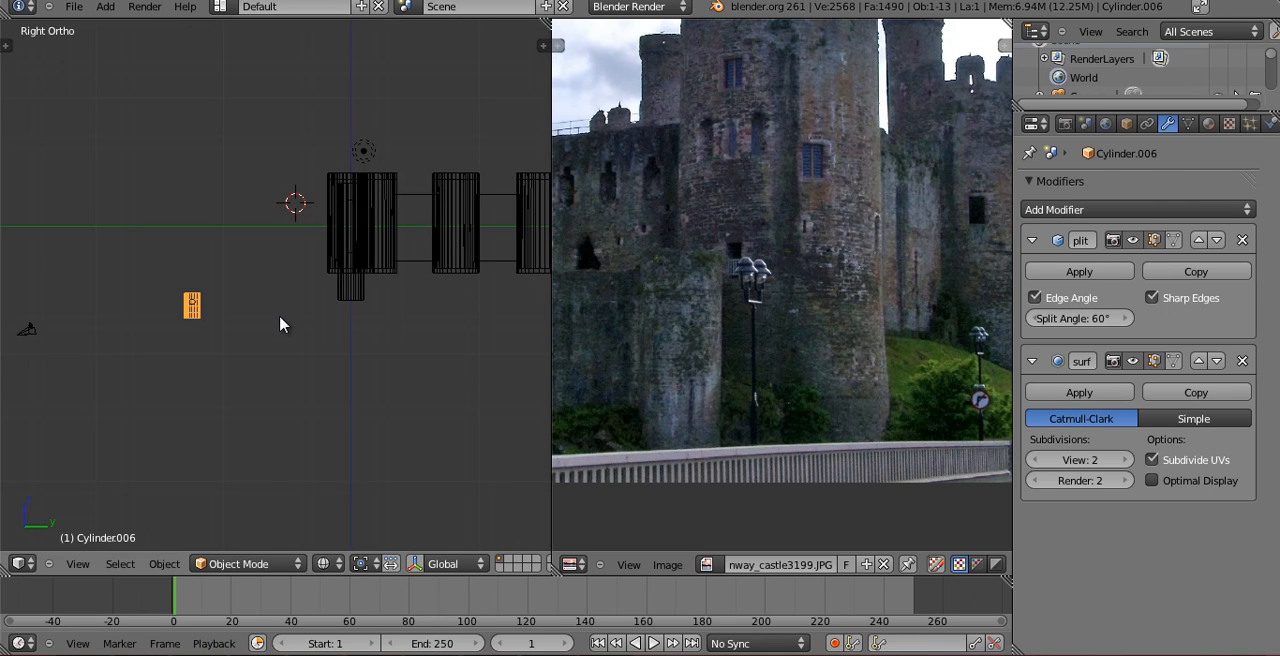
pyautogui.press('KP_7')
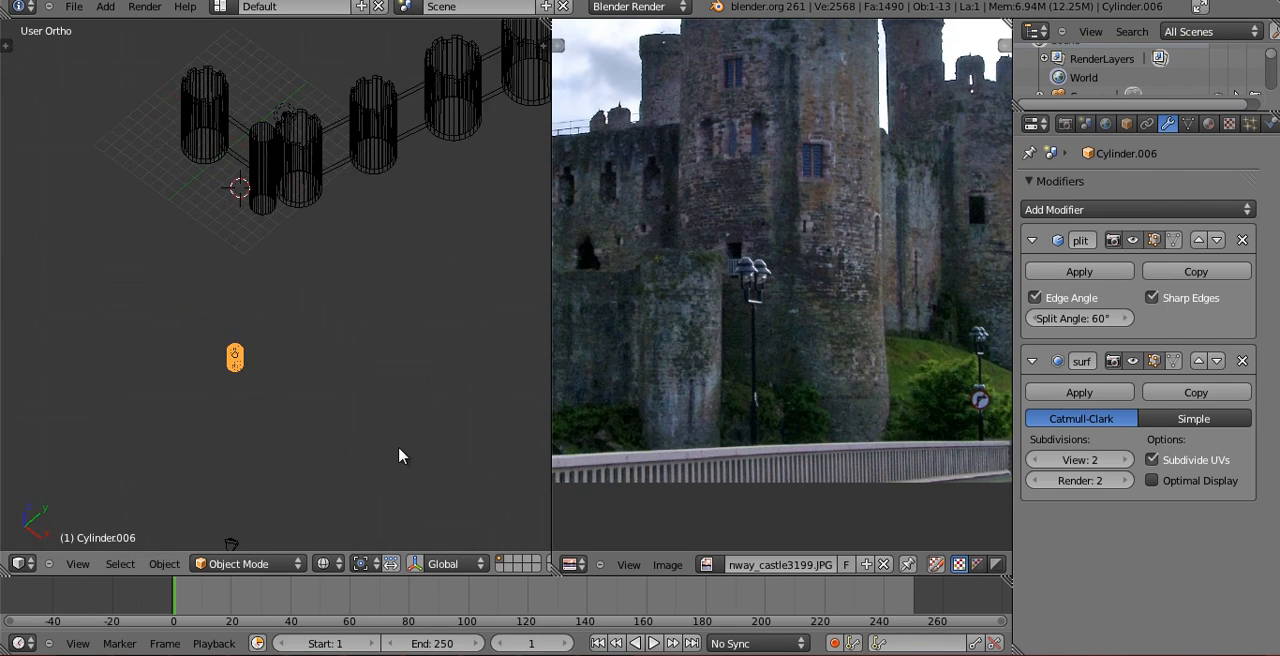
pyautogui.press('g')
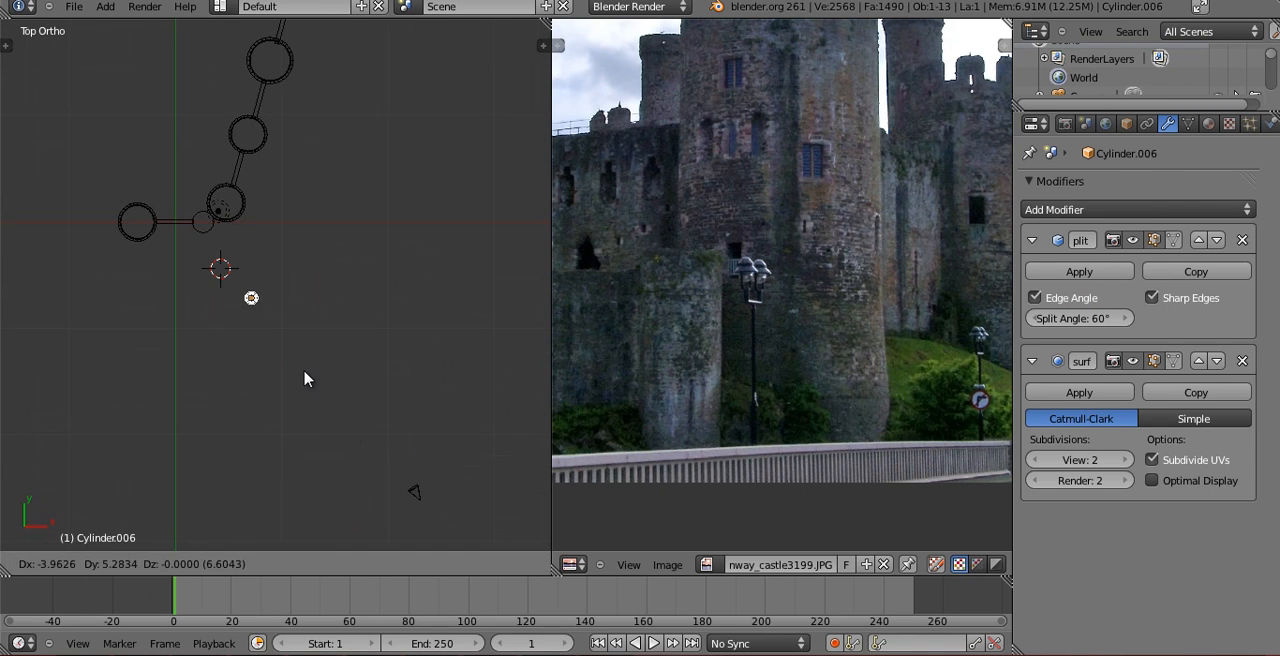
pyautogui.click(294, 378)
# Scale the small cylinder up and reposition it along global X and Z in front of the narrow tower.
pyautogui.press('KP_0')
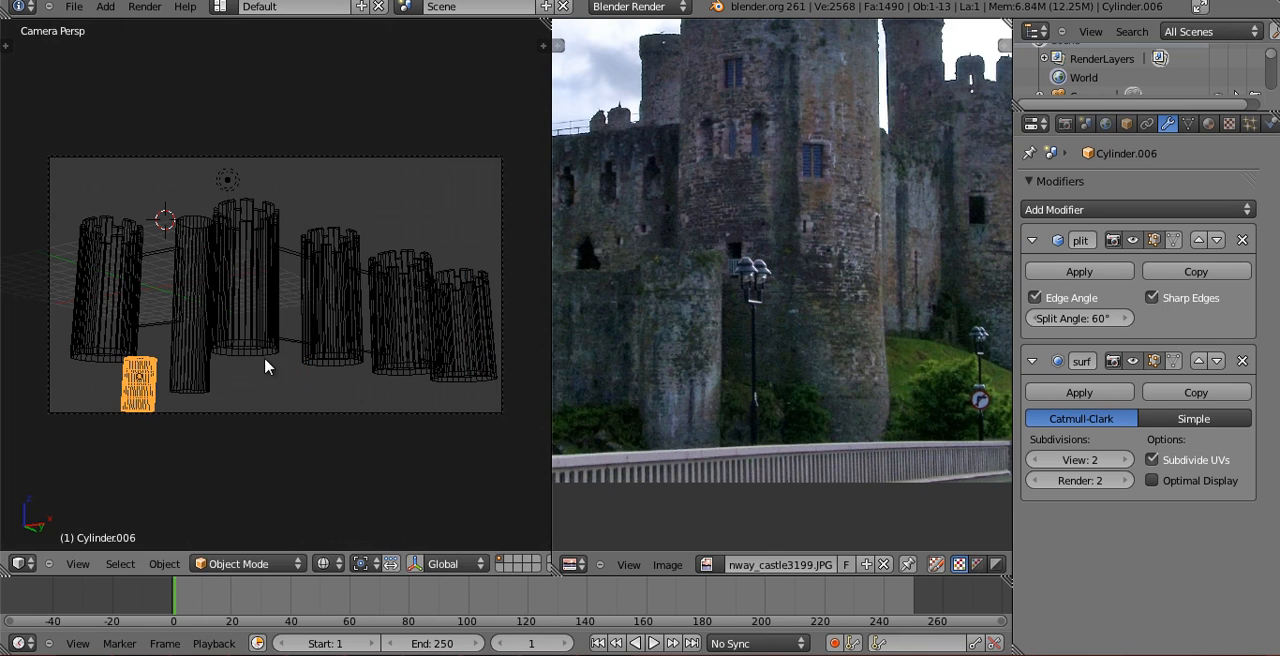
pyautogui.press('s')
pyautogui.click(295, 328)
pyautogui.press('g')
pyautogui.press('x')
pyautogui.click(309, 321)
pyautogui.press('g')
pyautogui.press('z')
pyautogui.click(314, 290)
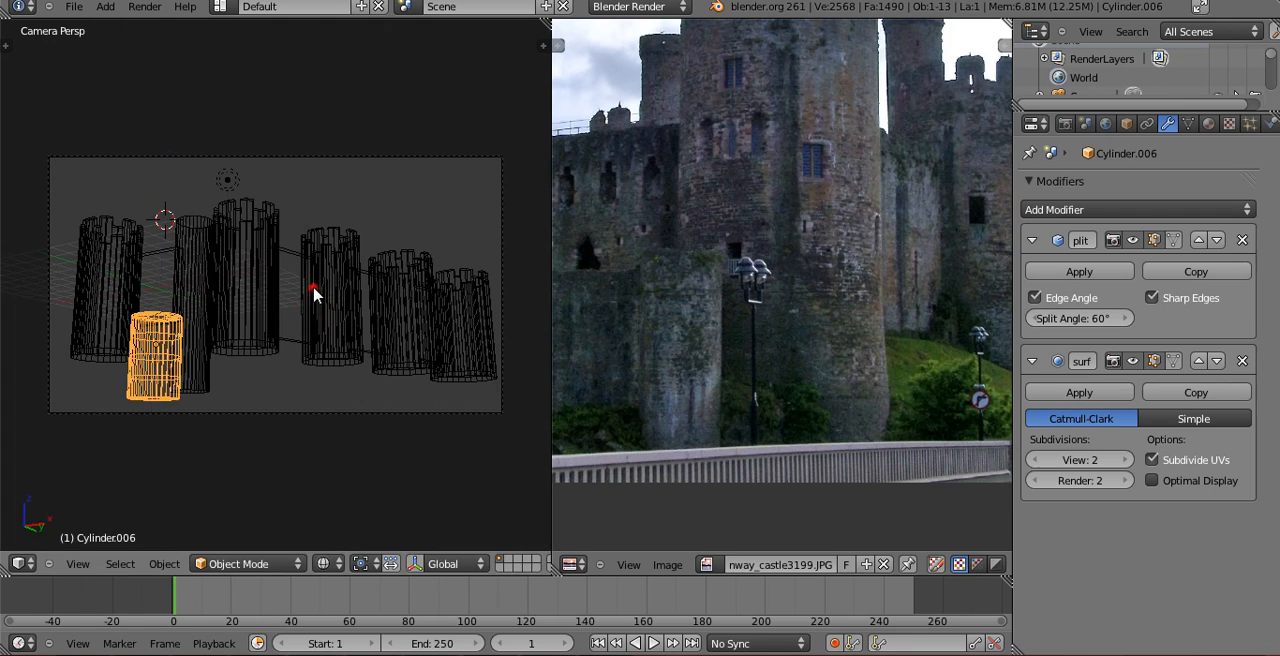
# Adjust the small cylinder's height by scaling along Z and fine-tune its position along global X and Z.
pyautogui.press('z')
pyautogui.press('s')
pyautogui.press('z')
pyautogui.click(197, 282)
pyautogui.press('g')
pyautogui.press('x')
pyautogui.click(208, 284)
pyautogui.write('gz')
pyautogui.click(208, 285)
# Raise the small cylinder's top vertices by about 0.48 along global Z after checking the reference photo.
pyautogui.moveTo(771, 355); pyautogui.dragTo(965, 353, button='middle')
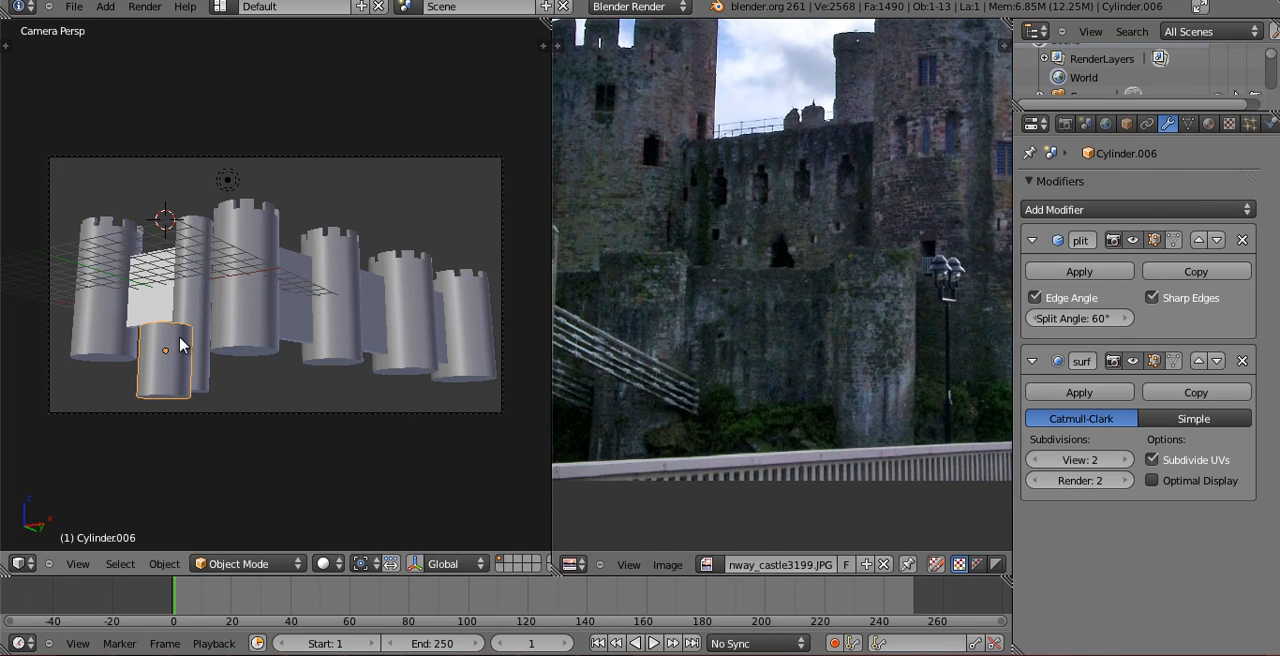
pyautogui.press('Tab')
pyautogui.press('z')
pyautogui.press('a')
pyautogui.press('b')
pyautogui.moveTo(123, 303); pyautogui.dragTo(217, 352)
pyautogui.press('g')
pyautogui.press('z')
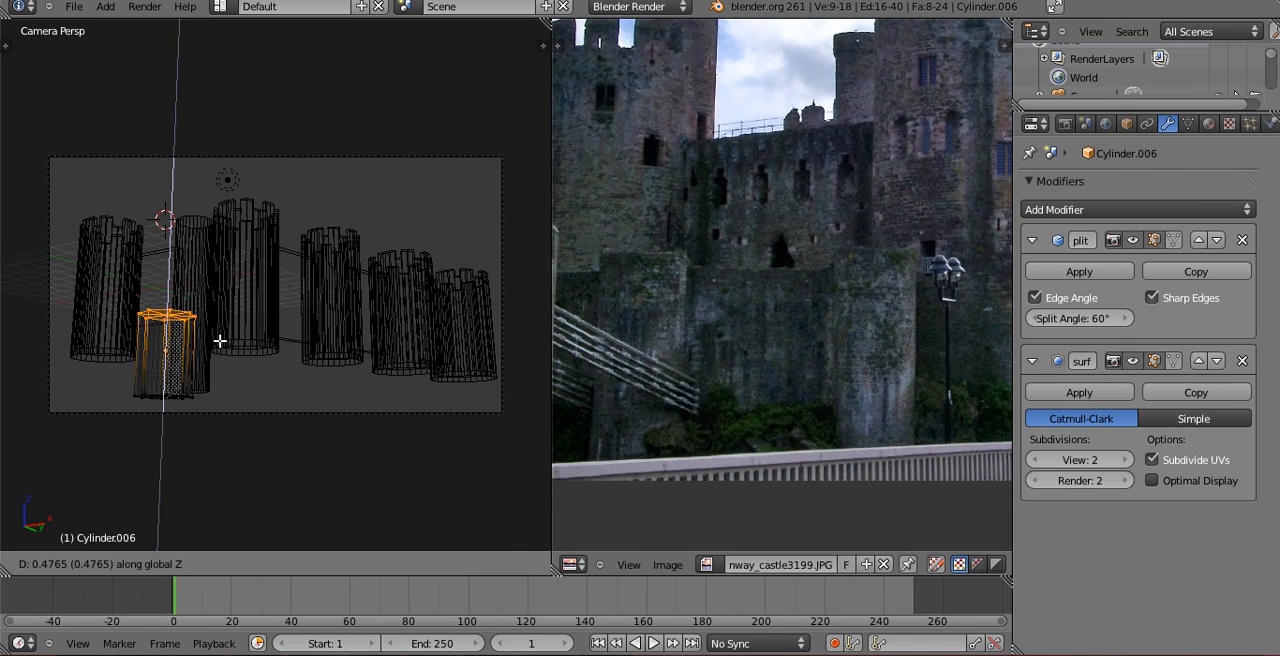
pyautogui.click(219, 341)
pyautogui.press('Tab')
# Duplicate the wall segment between the first two towers and lower the copy along global Z.
pyautogui.moveTo(706, 340); pyautogui.dragTo(846, 337, button='middle')
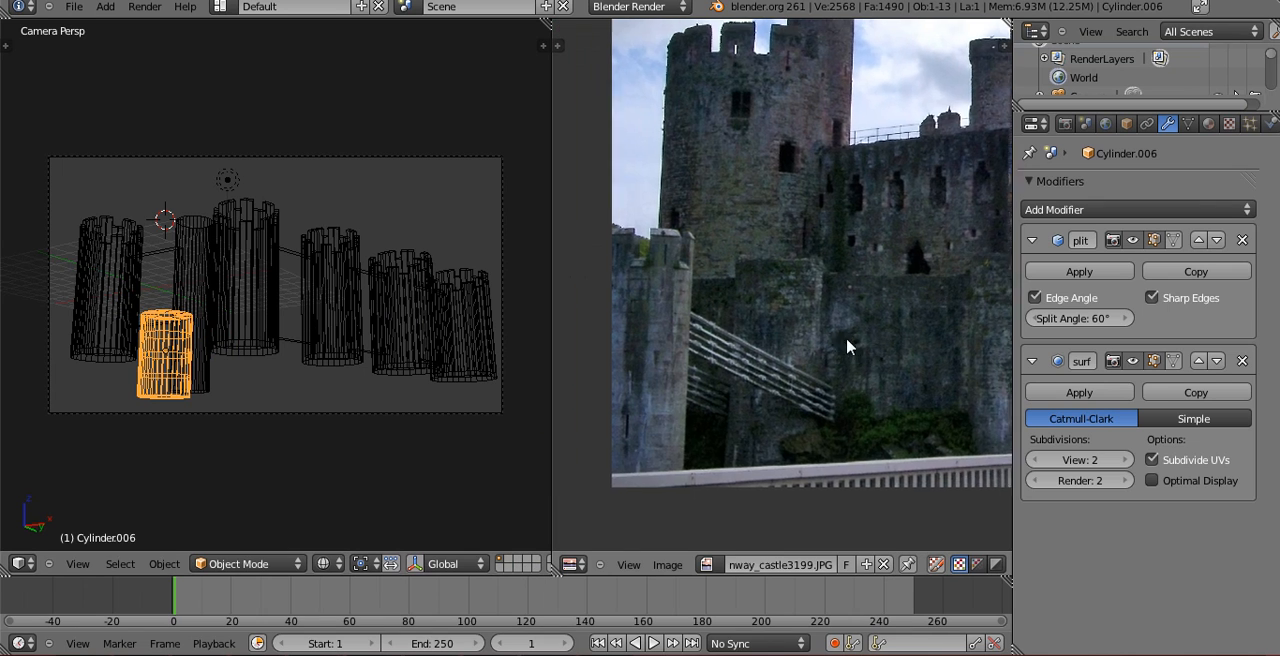
pyautogui.rightClick(153, 255)
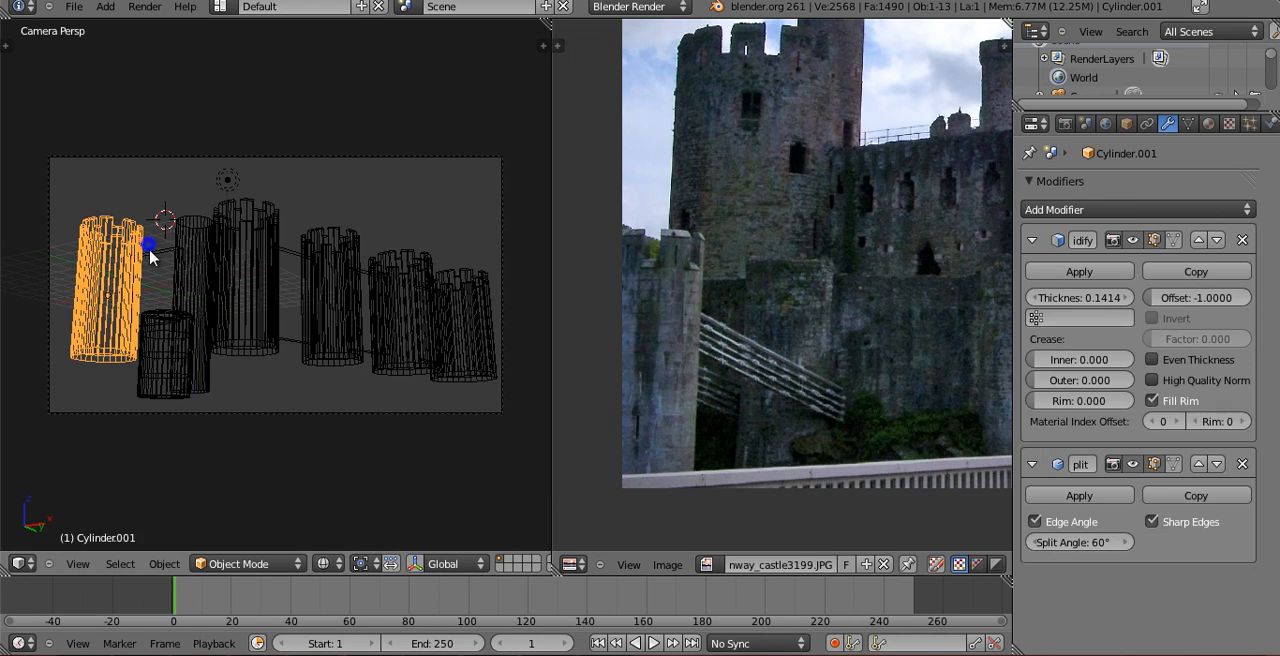
pyautogui.rightClick(163, 262)
pyautogui.rightClick(160, 255)
pyautogui.hotkey('shift', 'd')
pyautogui.press('y')
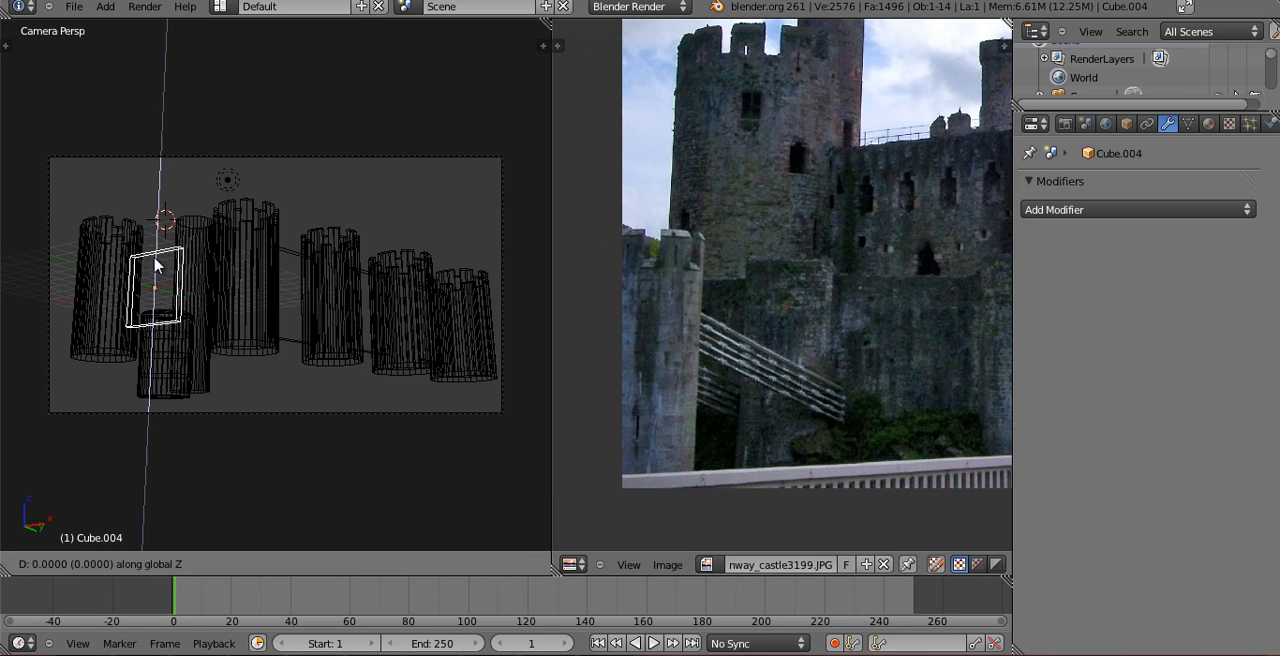
pyautogui.click(152, 320)
# Move and rotate the copied wall in the top view so that it slants away from the small front tower.
pyautogui.press('KP_5')
pyautogui.press('KP_7')
pyautogui.press('z')
pyautogui.press('g')
pyautogui.press('r')
pyautogui.click(280, 355)
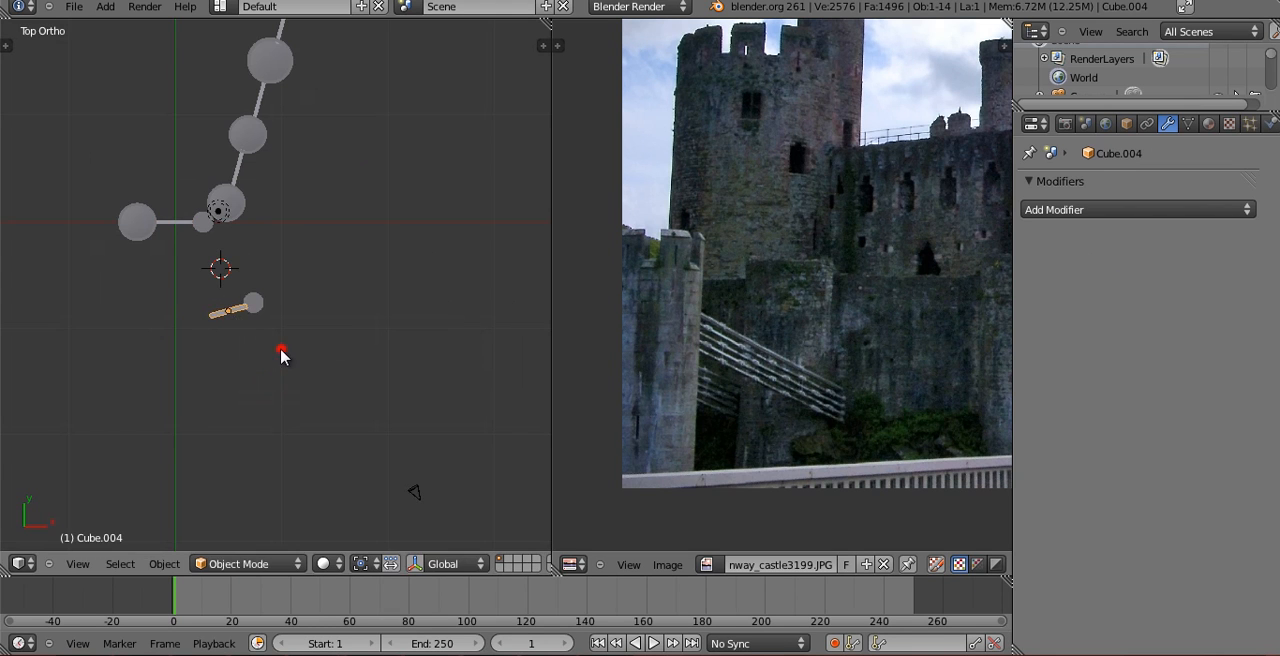
pyautogui.scroll(6, 257, 411)
pyautogui.press('z')
pyautogui.press('g')
pyautogui.click(256, 399)
pyautogui.moveTo(256, 399); pyautogui.dragTo(249, 334, button='middle')
# Lower the copied wall along global Z in the front view to line up with the small front tower.
pyautogui.press('z')
pyautogui.press('KP_1')
pyautogui.press('z')
pyautogui.press('g')
pyautogui.press('z')
pyautogui.click(246, 358)
pyautogui.press('g')
pyautogui.press('z')
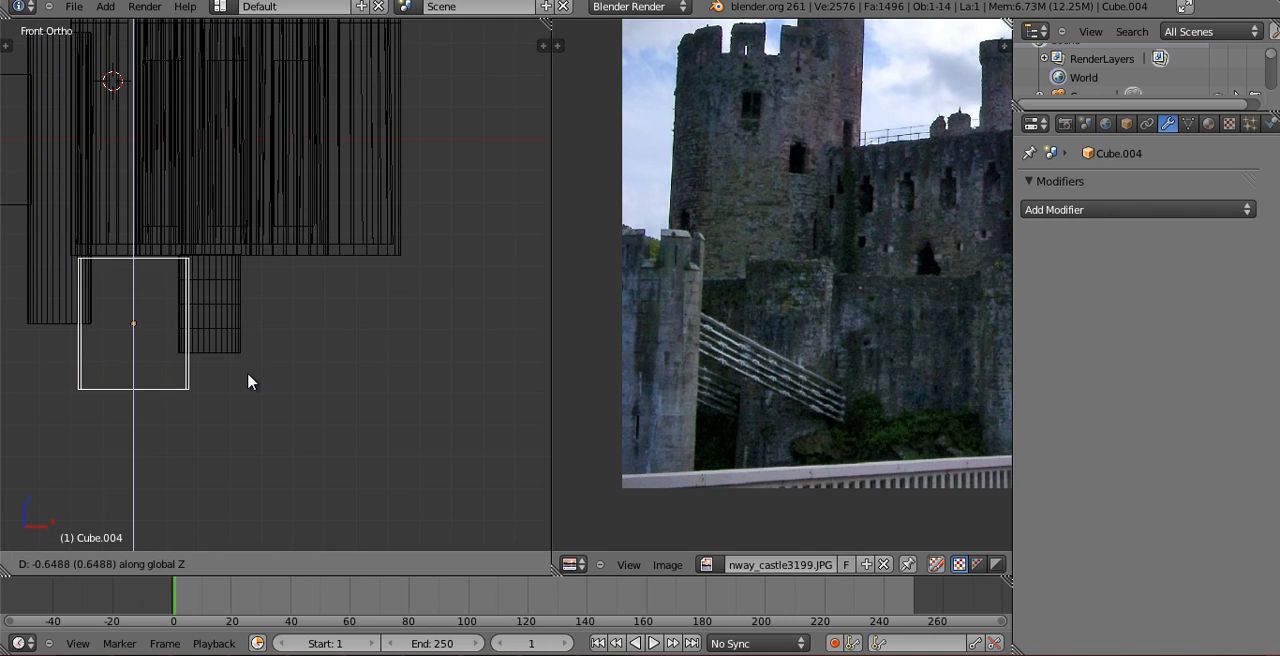
pyautogui.click(251, 381)
pyautogui.moveTo(251, 381); pyautogui.dragTo(144, 418, button='middle')
pyautogui.press('z')
# Duplicate the small front tower together with its wall and place the copy at the wall's free end.
pyautogui.moveTo(163, 374); pyautogui.dragTo(178, 402, button='middle')
pyautogui.keyDown('shift'); pyautogui.moveTo(205, 382); pyautogui.dragTo(365, 385, button='middle'); pyautogui.keyUp('shift')
pyautogui.keyDown('shift'); pyautogui.rightClick(311, 256); pyautogui.keyUp('shift')
pyautogui.press('KP_7')
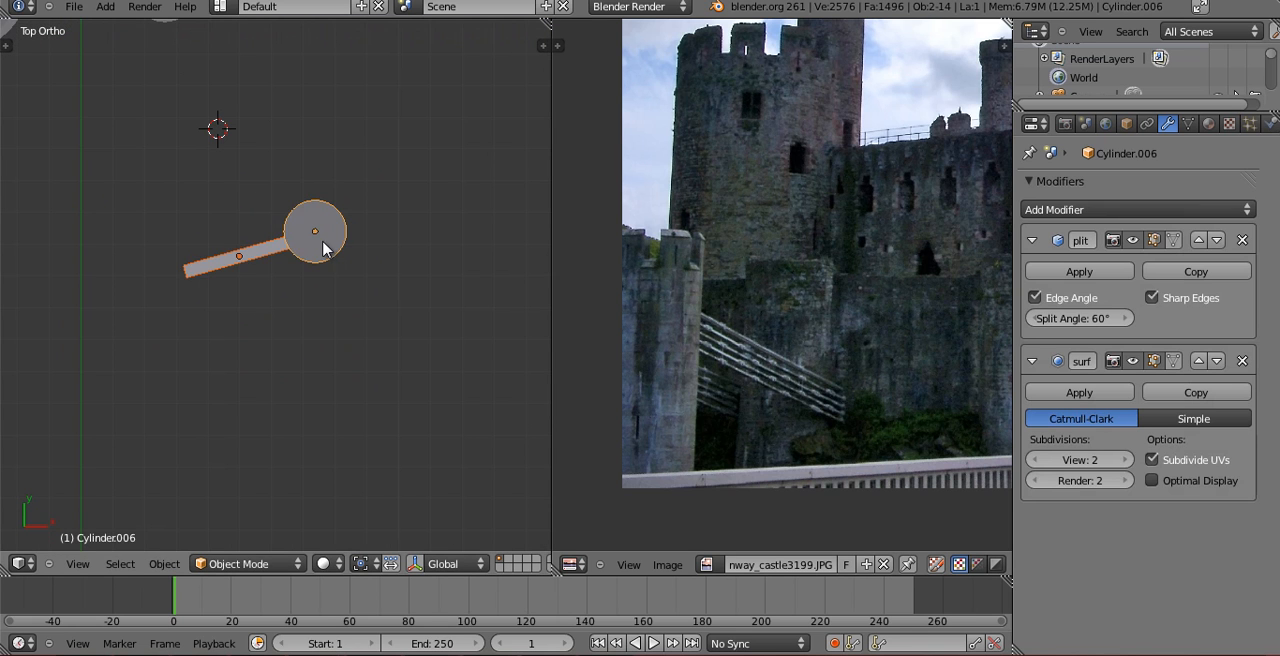
pyautogui.hotkey('shift', 'd')
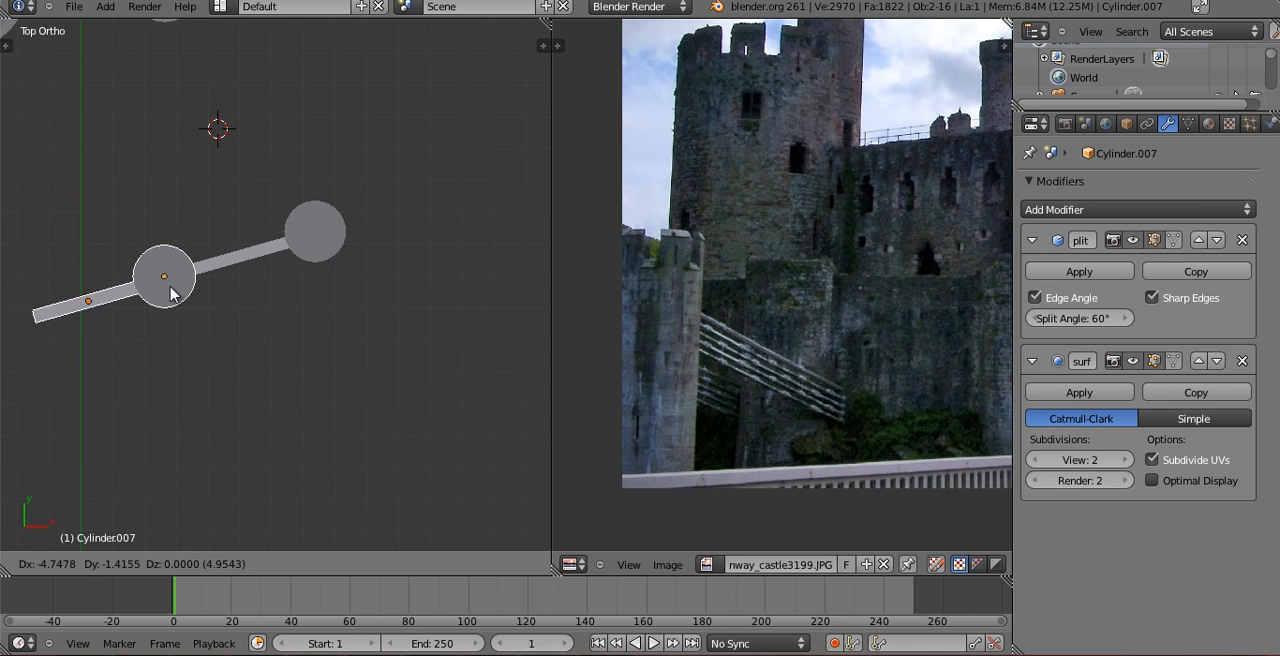
pyautogui.click(241, 276)
# Rotate the copied tower and wall in the top view and adjust their position at the first wall's end.
pyautogui.scroll(-4, 244, 278)
pyautogui.keyDown('shift'); pyautogui.moveTo(251, 285); pyautogui.dragTo(294, 286, button='middle'); pyautogui.keyUp('shift')
pyautogui.press('r')
pyautogui.click(328, 286)
pyautogui.press('g')
pyautogui.click(328, 288)
# Duplicate the tower and wall again at the outer wall's end, rotate the copy about 2.5°, and check the camera view.
pyautogui.hotkey('shift', 'd')
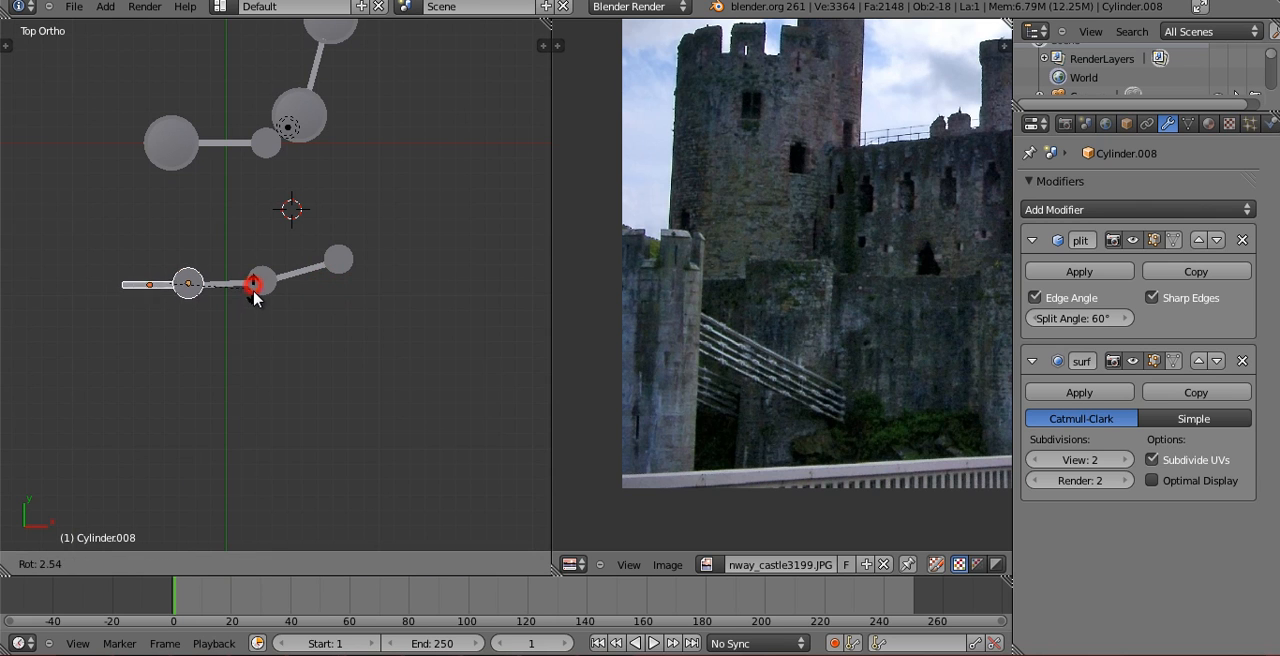
pyautogui.click(252, 297)
pyautogui.press('KP_0')
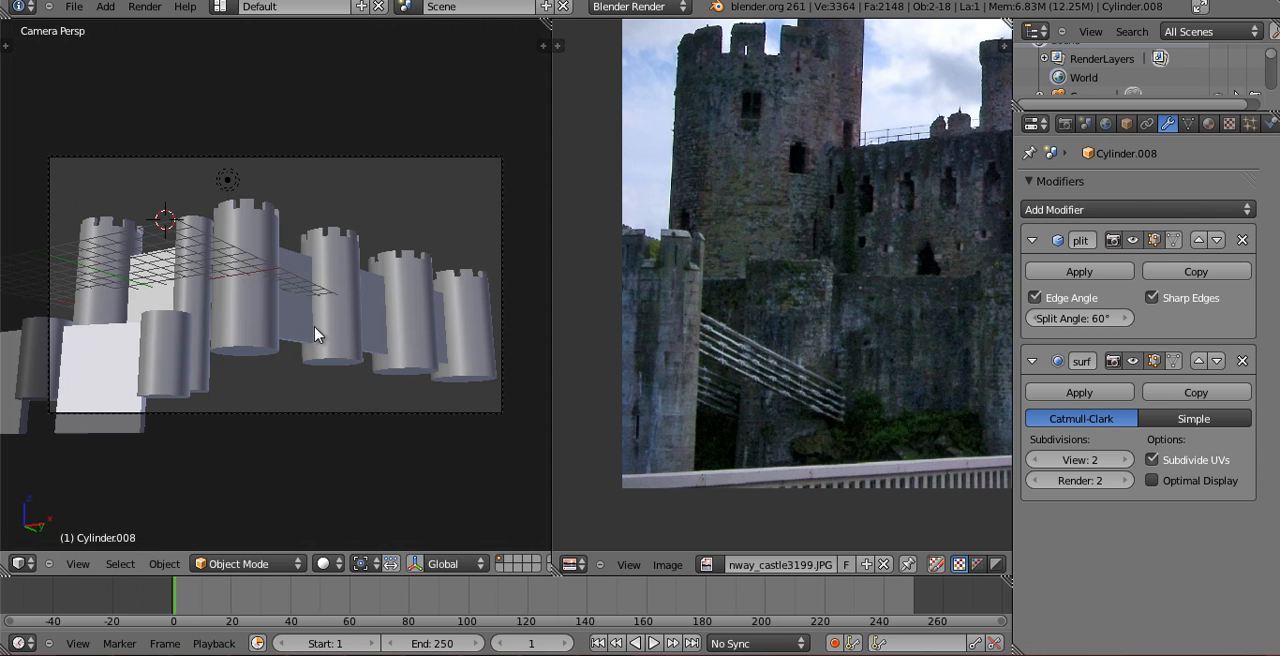
pyautogui.scroll(-1, 798, 302)
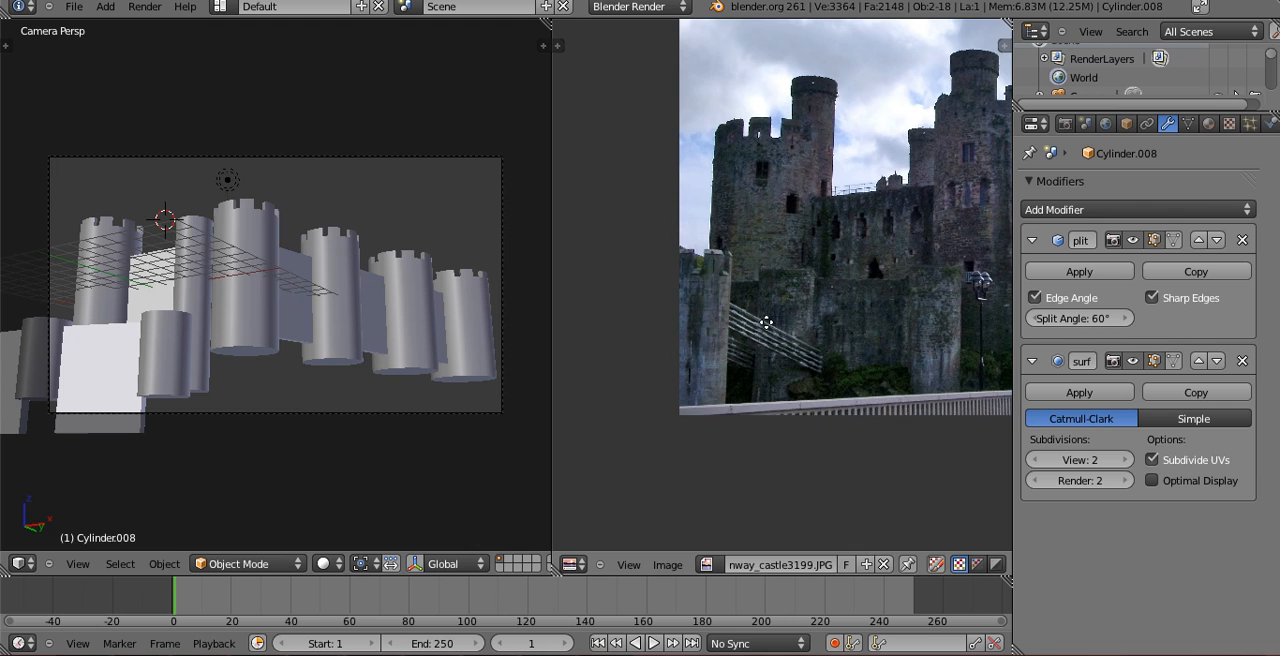
pyautogui.scroll(1, 766, 322)
pyautogui.rightClick(432, 158)
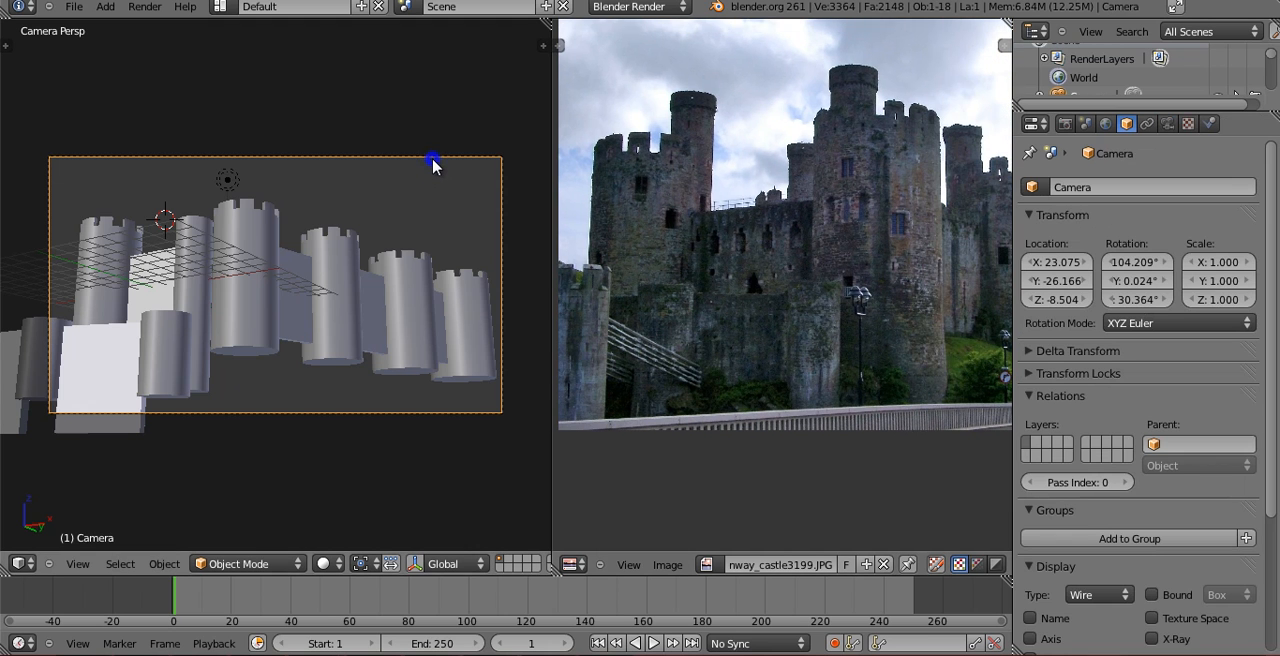
pyautogui.rightClick(164, 344)
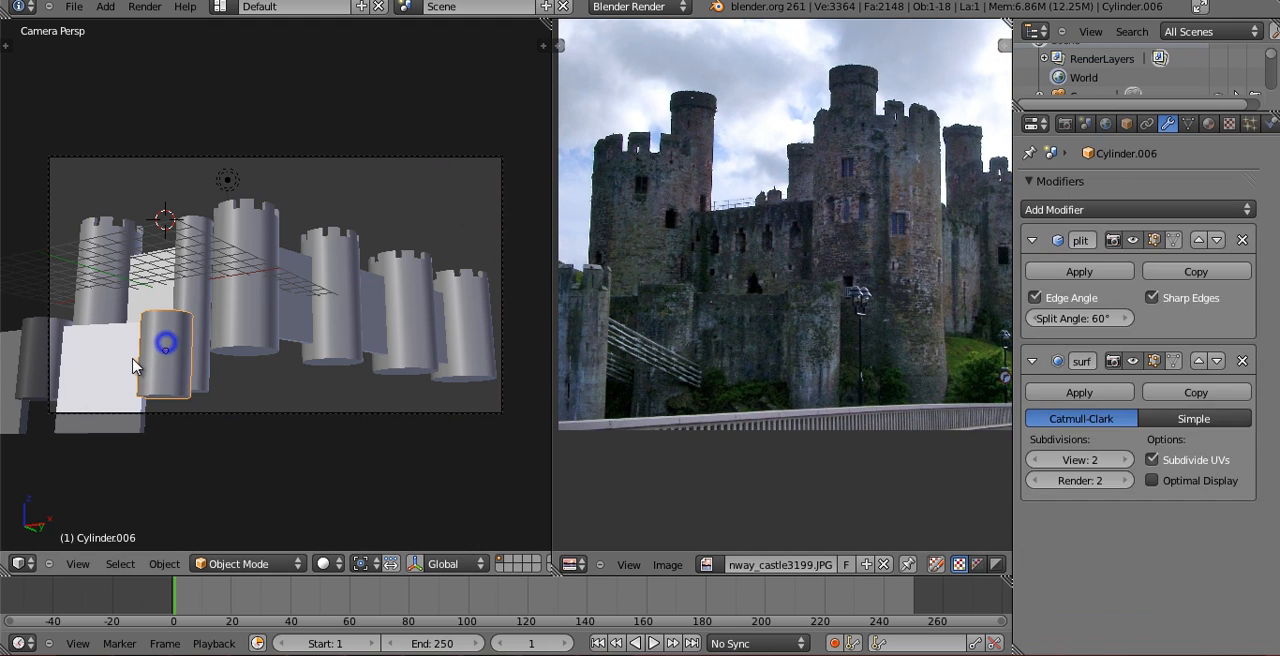
# Shorten the wall between the end front tower and the middle one by scaling it along its local X axis.
pyautogui.rightClick(132, 358)
pyautogui.scroll(-1, 819, 306)
pyautogui.scroll(1, 819, 306)
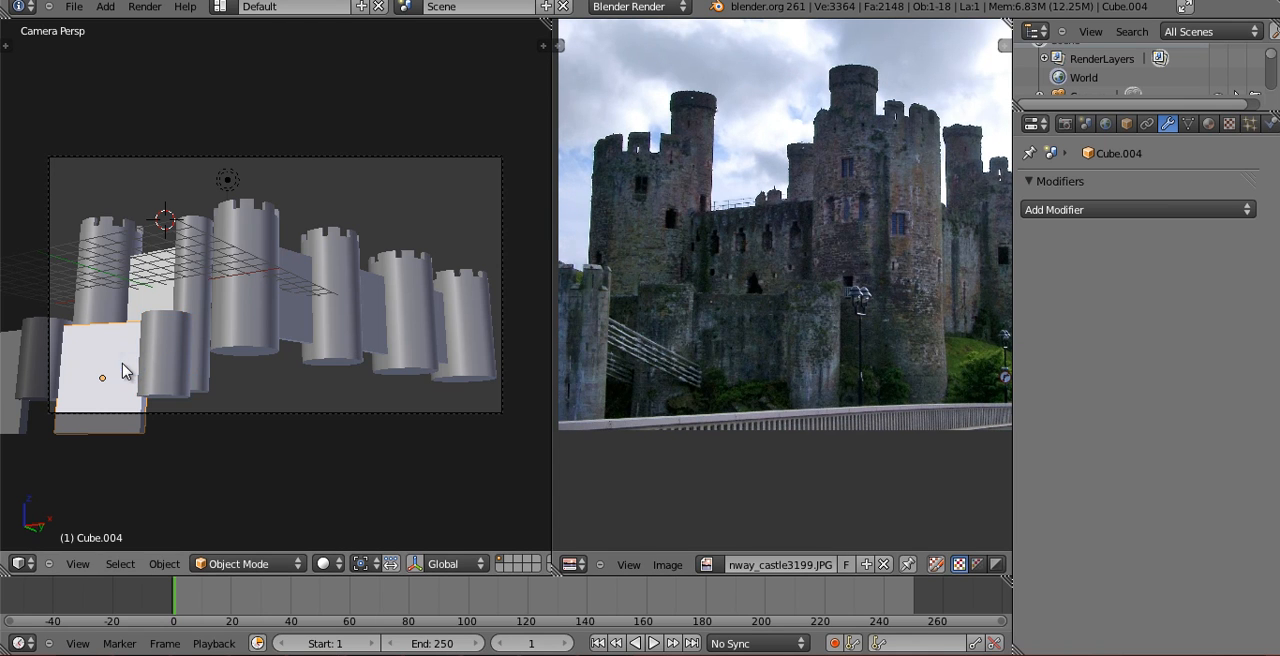
pyautogui.press('KP_7')
pyautogui.press('z')
pyautogui.press('KP_1')
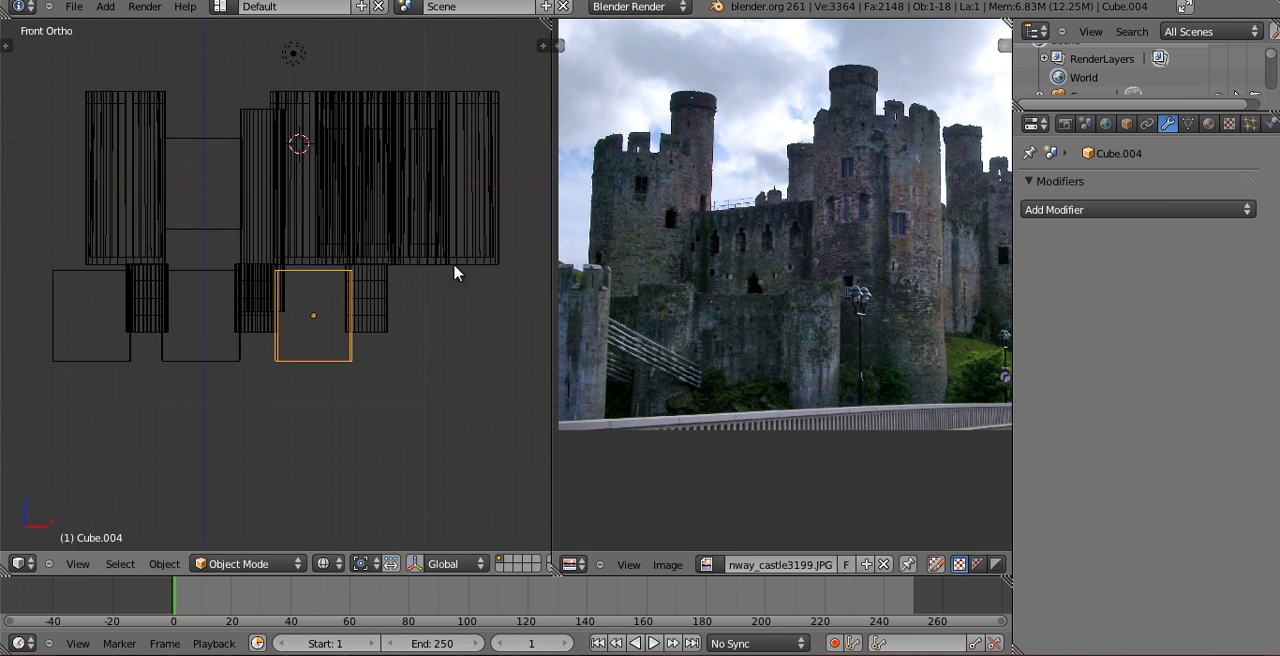
pyautogui.scroll(2, 455, 272)
pyautogui.press('z')
pyautogui.moveTo(471, 294); pyautogui.dragTo(423, 437, button='middle')
pyautogui.press('s')
pyautogui.press('x')
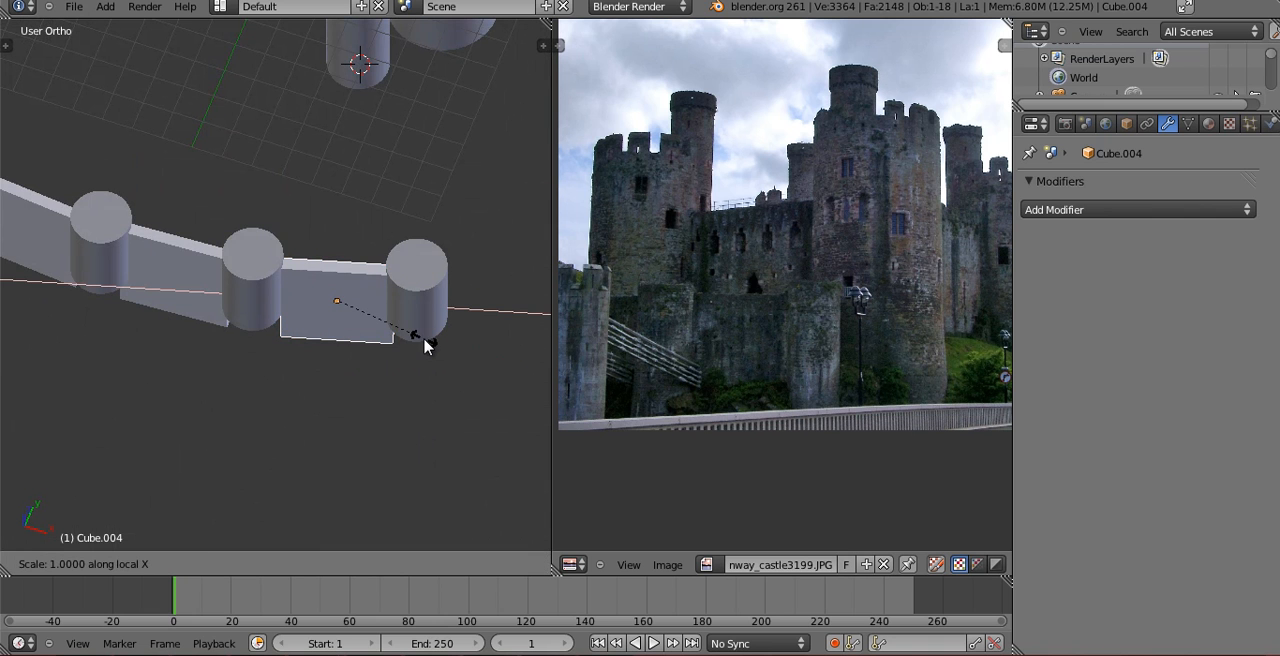
pyautogui.click(406, 336)
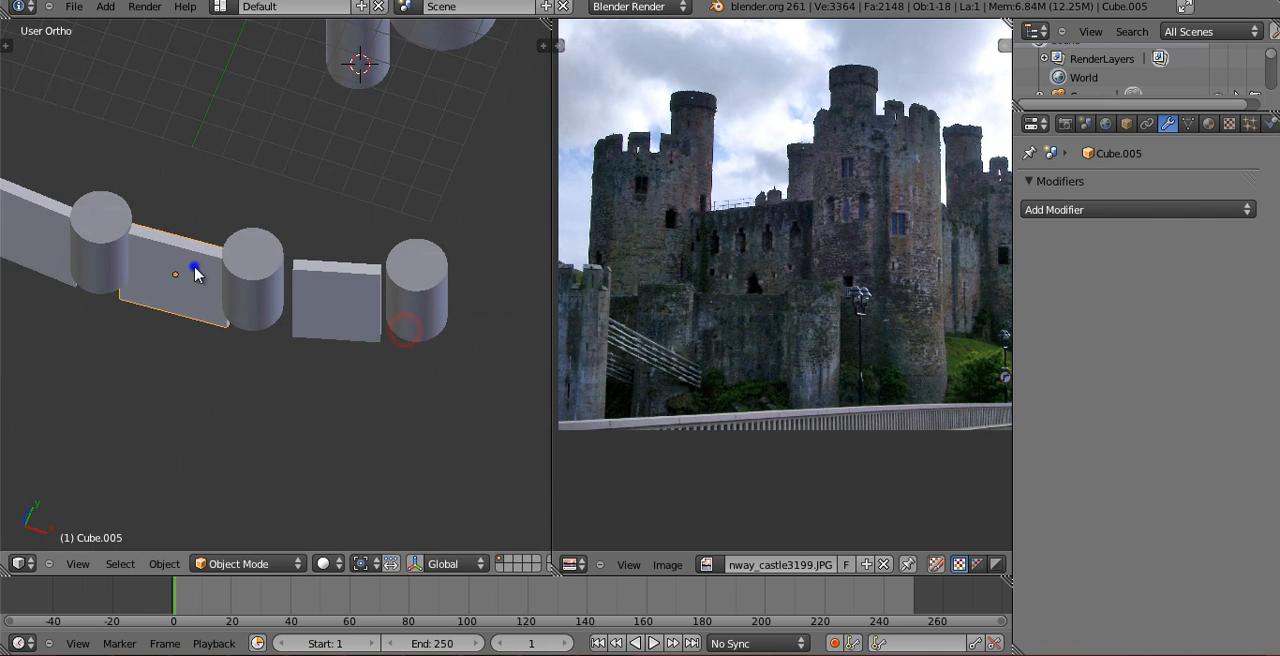
# Delete the other two front walls and, in the top view, move the shortened wall about 0.49 units to meet the end tower.
pyautogui.click(56, 235)
pyautogui.press('Delete')
pyautogui.rightClick(322, 298)
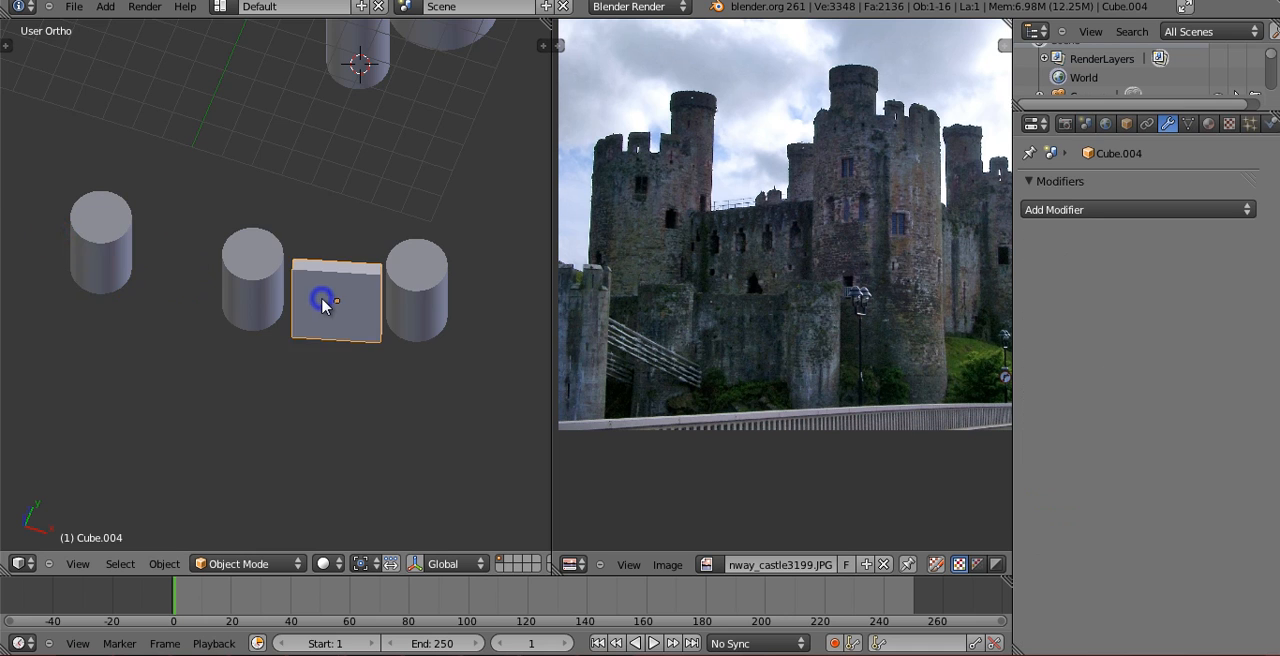
pyautogui.press('KP_7')
pyautogui.press('g')
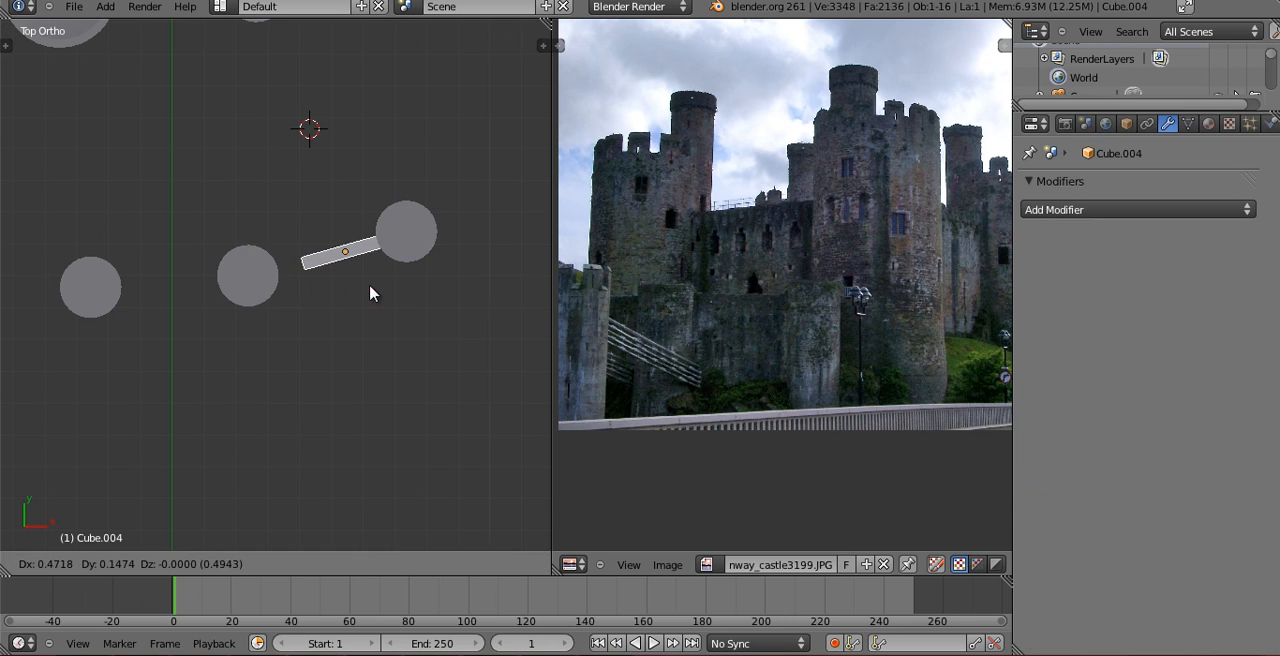
pyautogui.click(370, 293)
# Move the middle small tower inward in the top view so it meets the free end of the shortened wall.
pyautogui.rightClick(246, 277)
pyautogui.press('g')
pyautogui.click(285, 270)
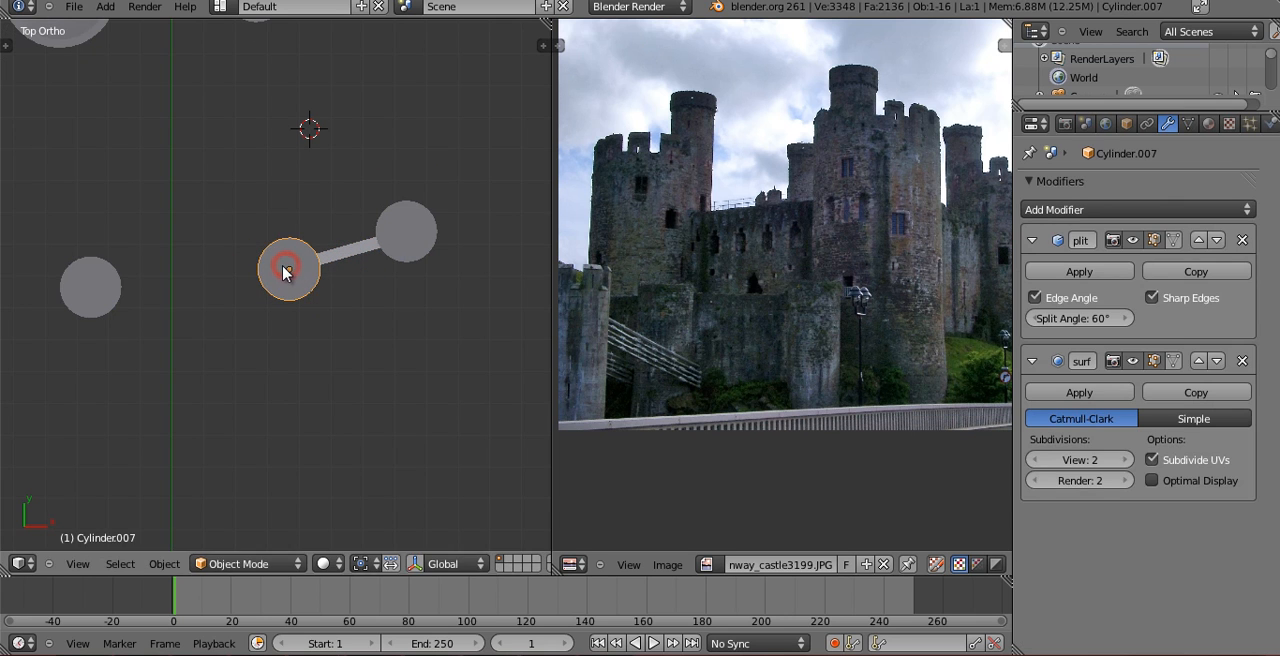
pyautogui.press('z')
pyautogui.press('g')
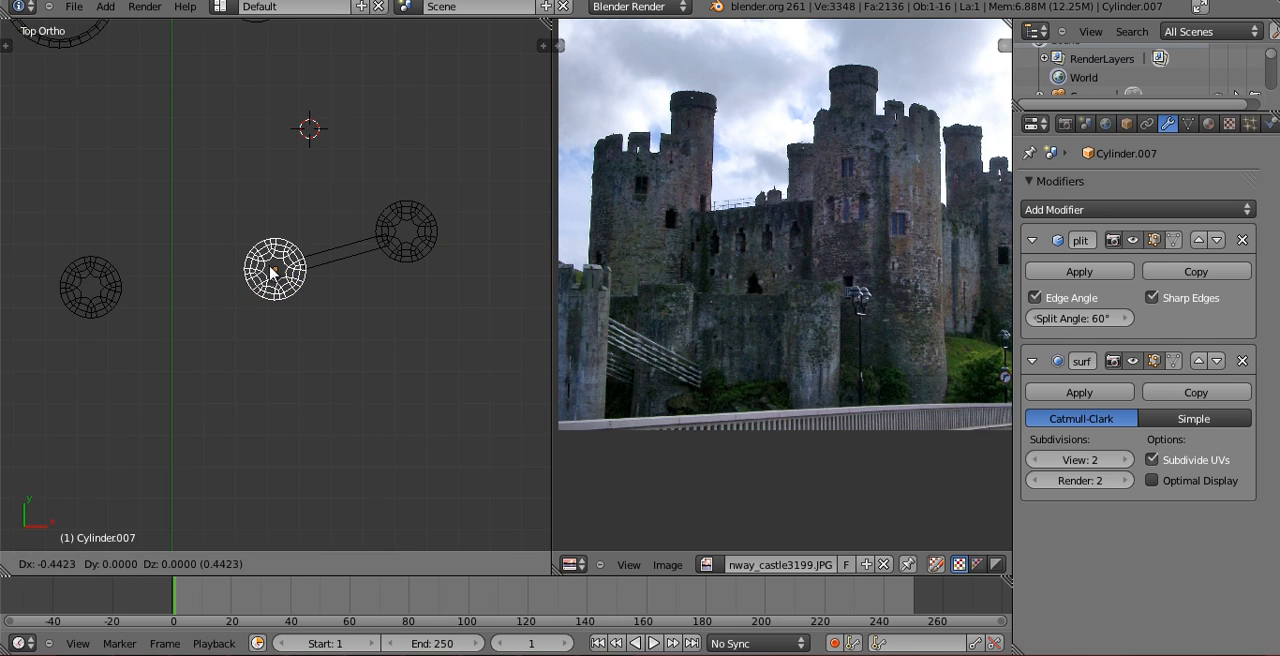
pyautogui.click(297, 266)
# Duplicate the shortened wall and rotate and position the copy on the other side of the middle small tower.
pyautogui.rightClick(325, 263)
pyautogui.press('g')
pyautogui.click(211, 328)
pyautogui.press('r')
pyautogui.click(238, 305)
pyautogui.press('g')
pyautogui.click(240, 300)
pyautogui.press('r')
pyautogui.click(245, 302)
pyautogui.press('r')
pyautogui.click(245, 301)
pyautogui.press('g')
pyautogui.click(245, 301)
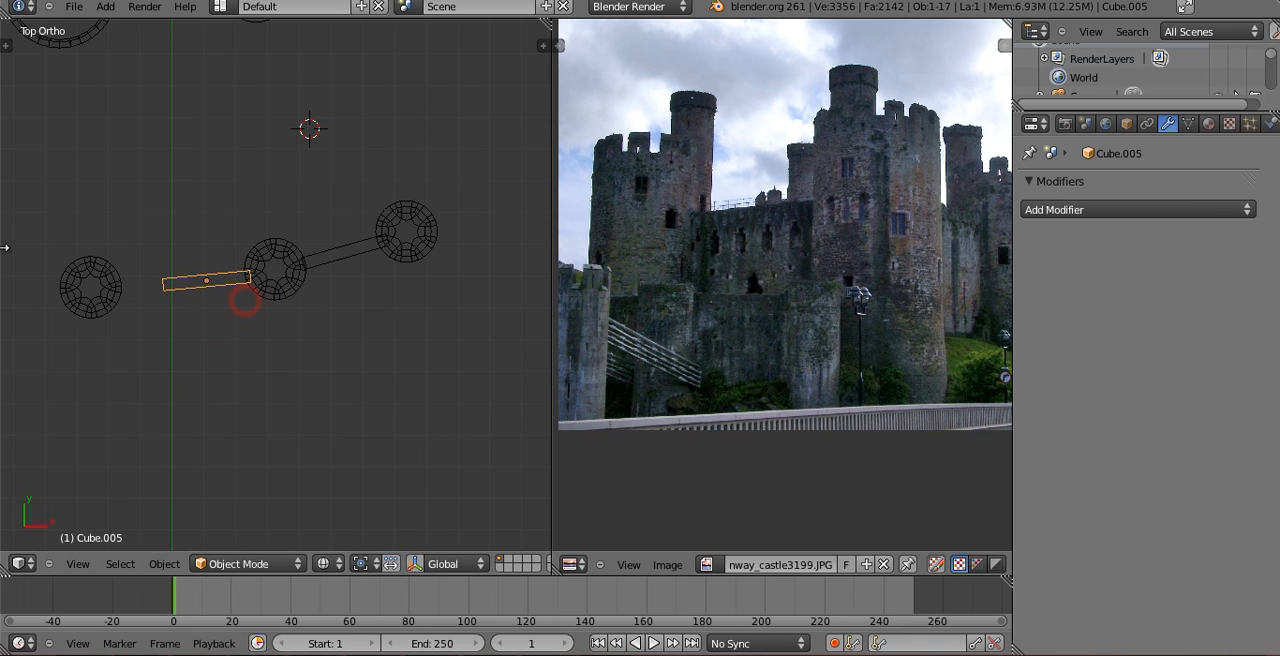
# Move the outer small tower to the copied wall's free end and check the front wall in the shaded camera view.
pyautogui.rightClick(91, 287)
pyautogui.press('g')
pyautogui.click(160, 289)
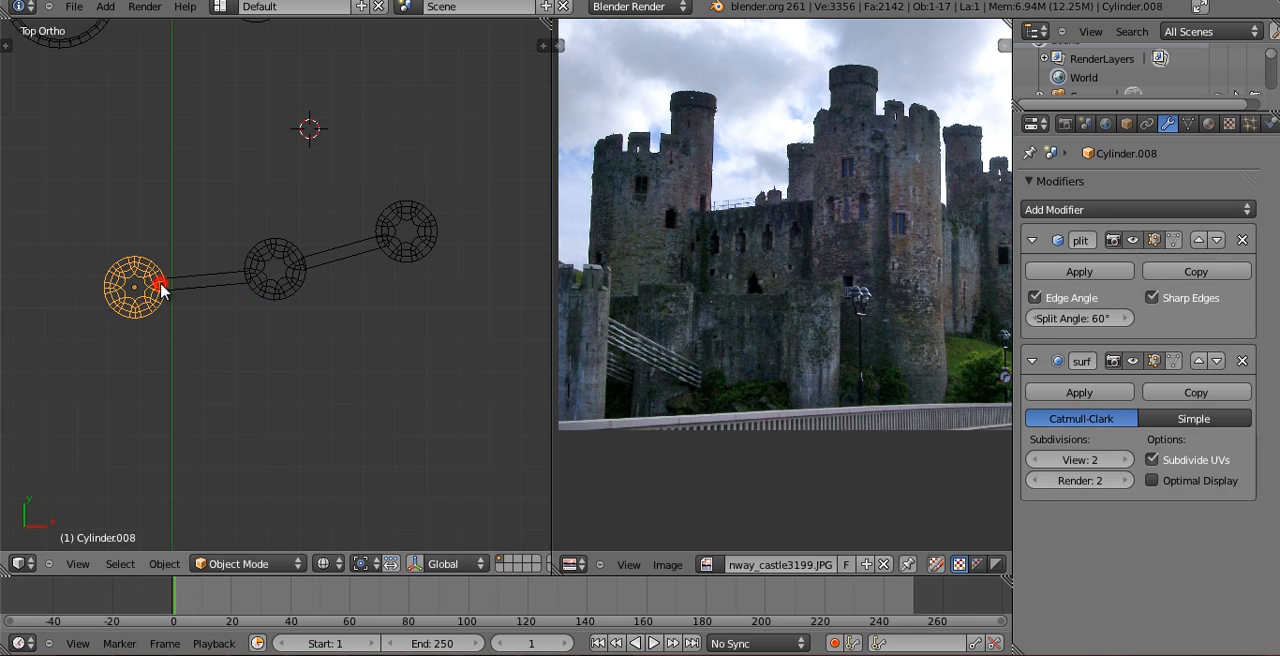
pyautogui.press('KP_0')
pyautogui.press('z')
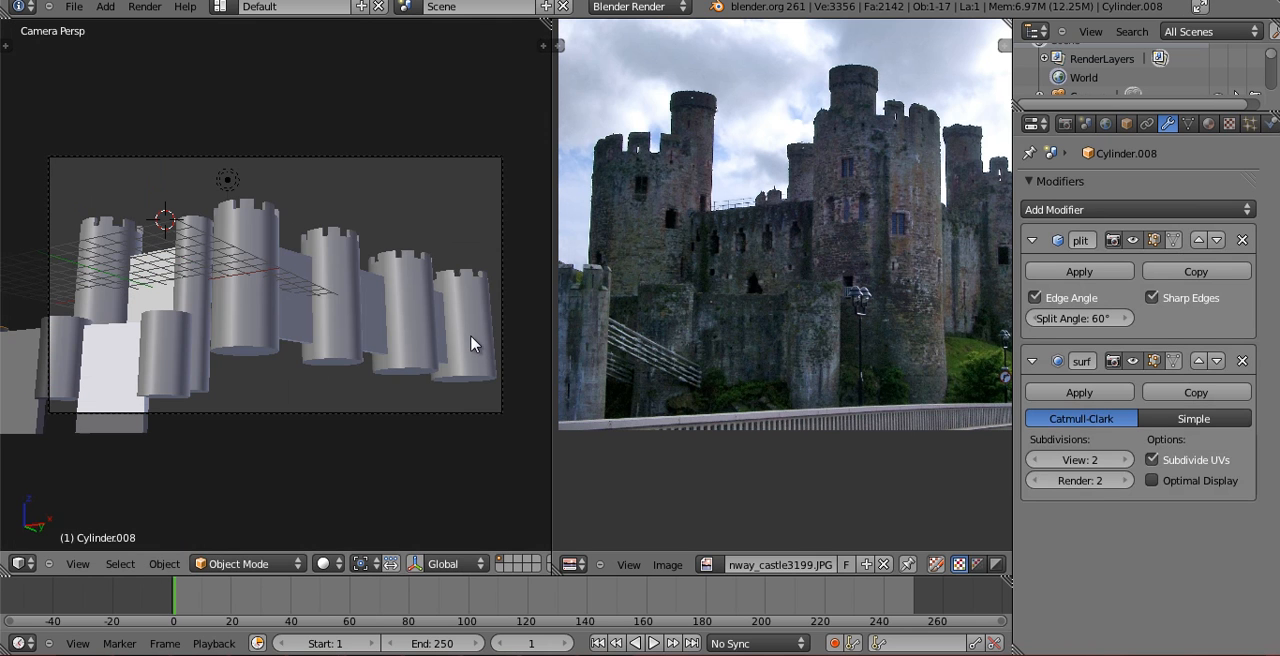
# Compare the camera view with the reference photo and examine the windows on the main and corner castle towers.
pyautogui.rightClick(476, 168)
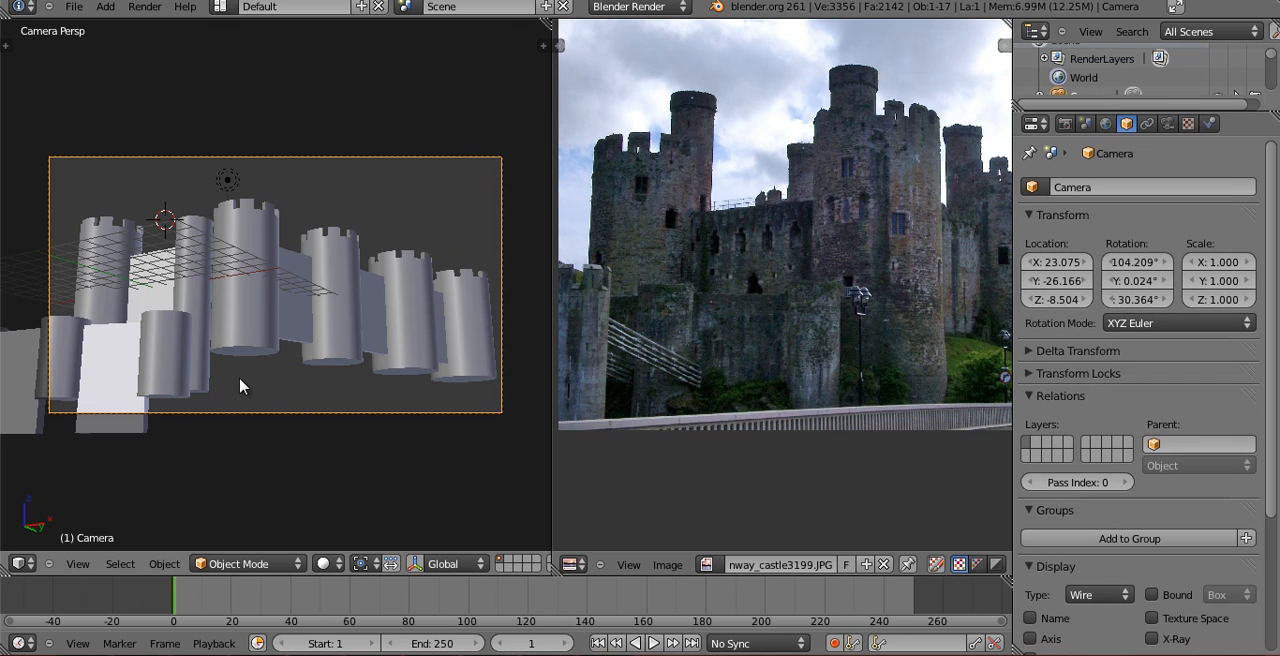
pyautogui.moveTo(762, 242); pyautogui.dragTo(748, 253, button='middle')
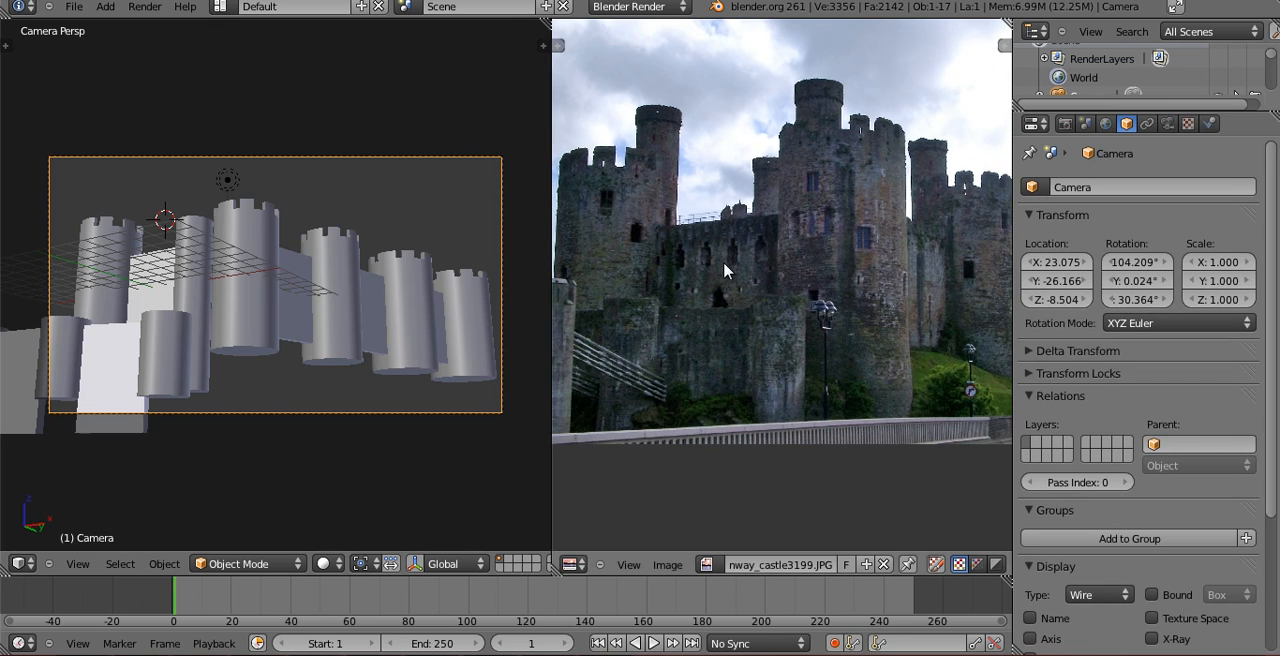
pyautogui.scroll(-2, 725, 266)
pyautogui.moveTo(888, 273); pyautogui.dragTo(851, 317, button='middle')
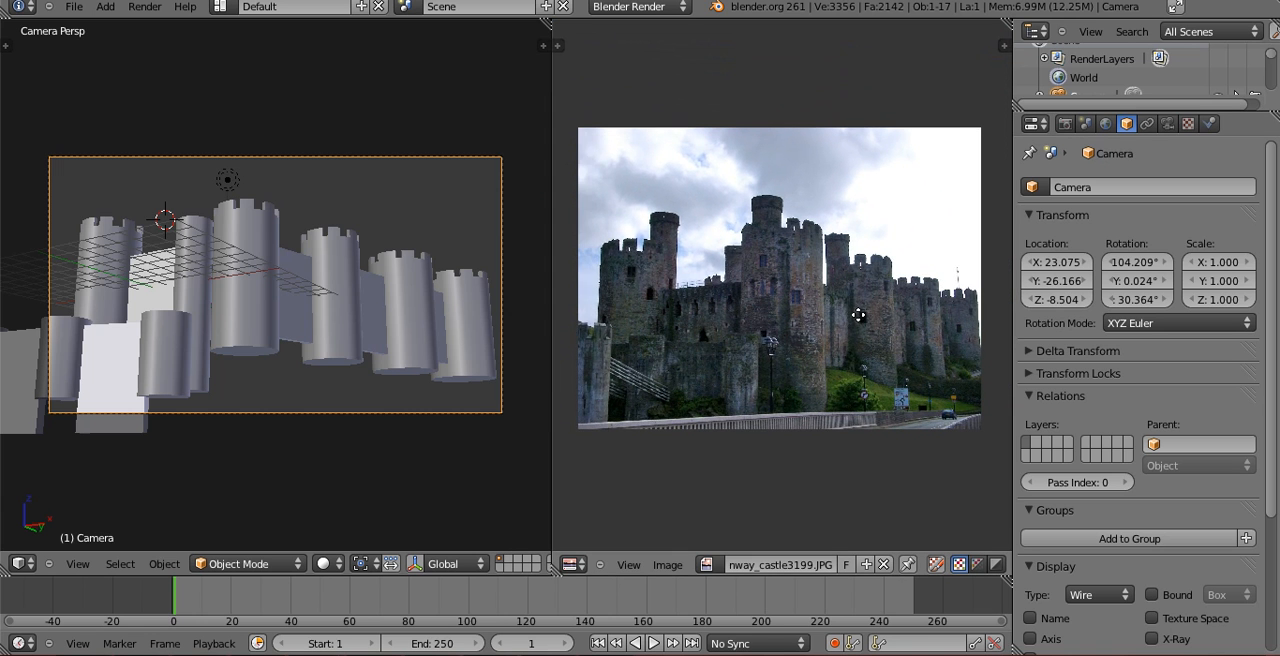
pyautogui.scroll(2, 855, 375)
pyautogui.scroll(2, 855, 375)
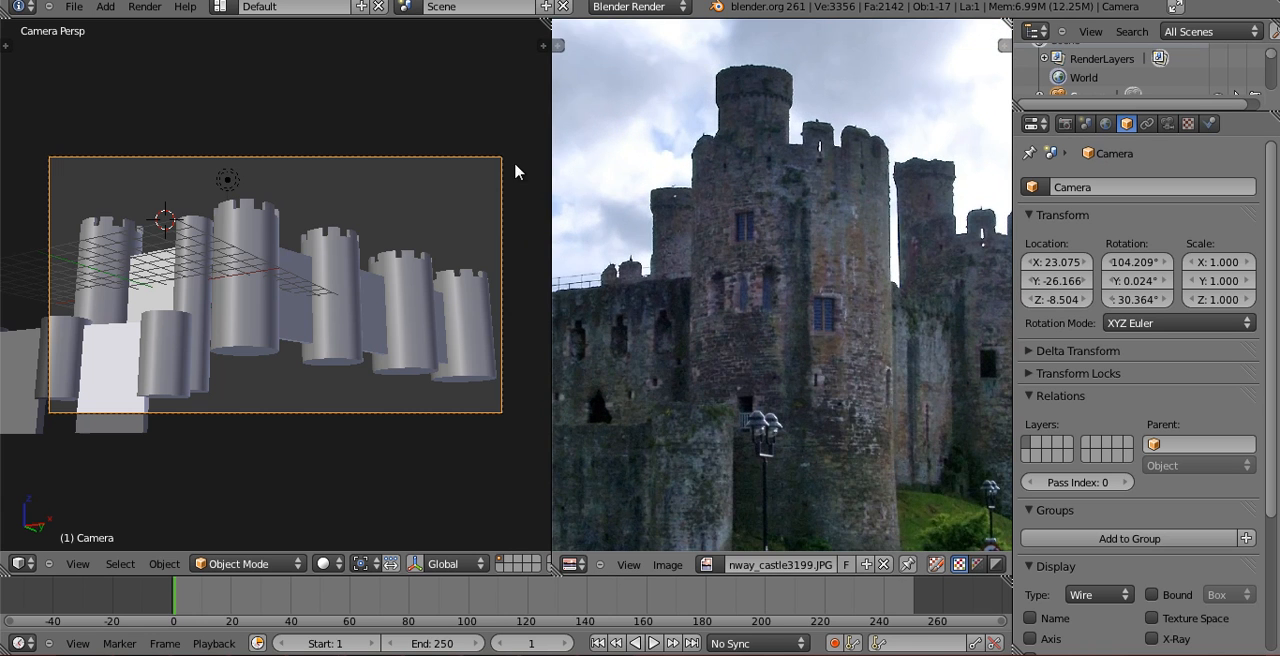
pyautogui.scroll(-1, 810, 350)
pyautogui.scroll(-1, 808, 349)
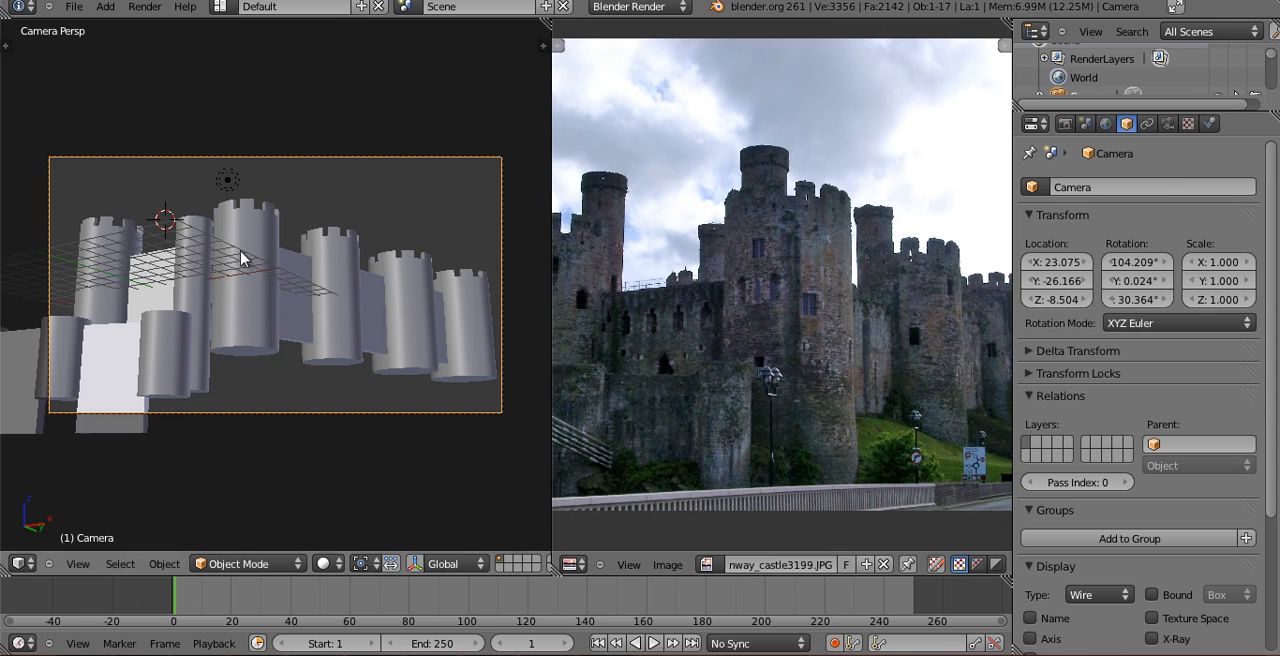
pyautogui.moveTo(716, 258); pyautogui.dragTo(852, 254, button='middle')
pyautogui.moveTo(649, 306); pyautogui.dragTo(858, 334, button='middle')
pyautogui.scroll(3, 716, 298)
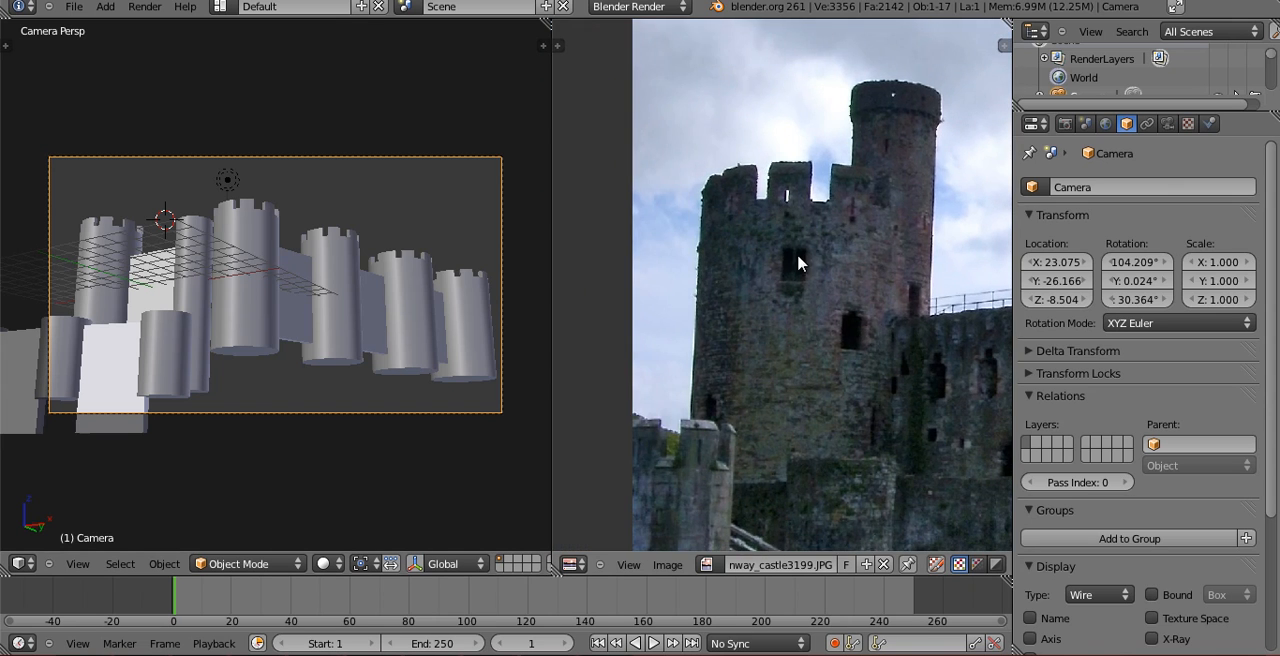
# Select the four towers of the receding row and link them to the tallest one as the active object.
pyautogui.rightClick(104, 250)
pyautogui.rightClick(243, 279)
pyautogui.rightClick(443, 301)
pyautogui.rightClick(392, 313)
pyautogui.rightClick(320, 285)
pyautogui.rightClick(229, 288)
pyautogui.rightClick(333, 285)
pyautogui.keyDown('shift'); pyautogui.rightClick(414, 294); pyautogui.keyUp('shift')
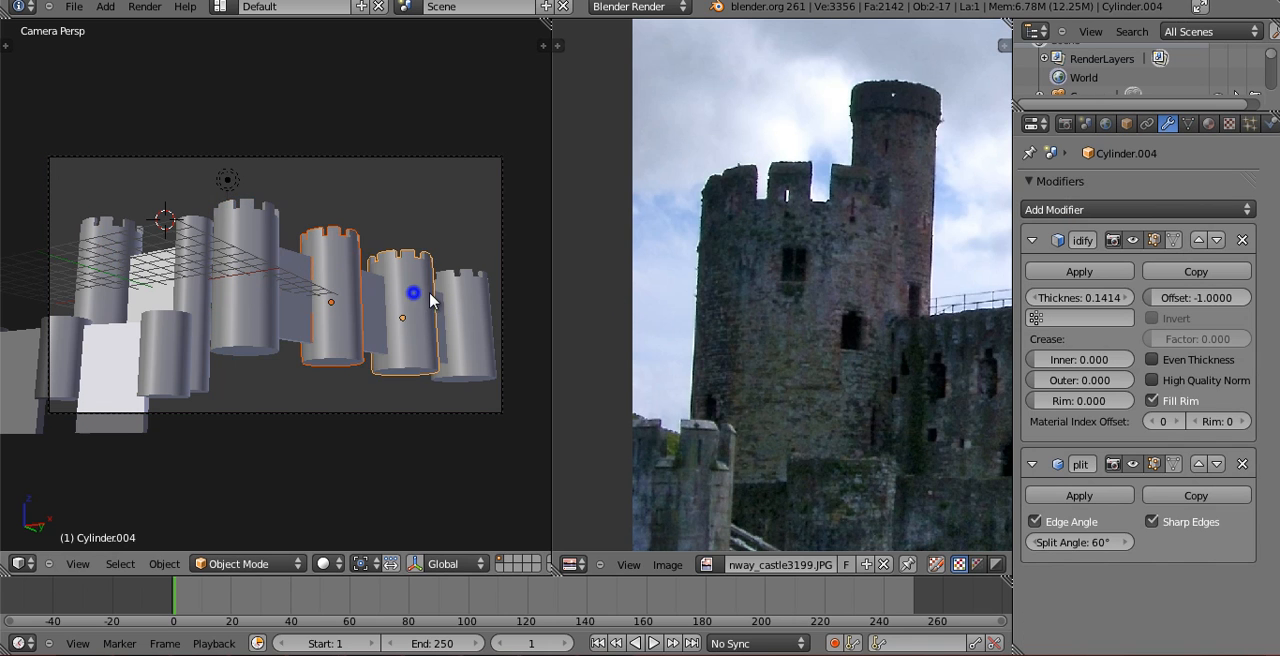
pyautogui.hotkey('ctrl', 'l')
pyautogui.click(249, 271)
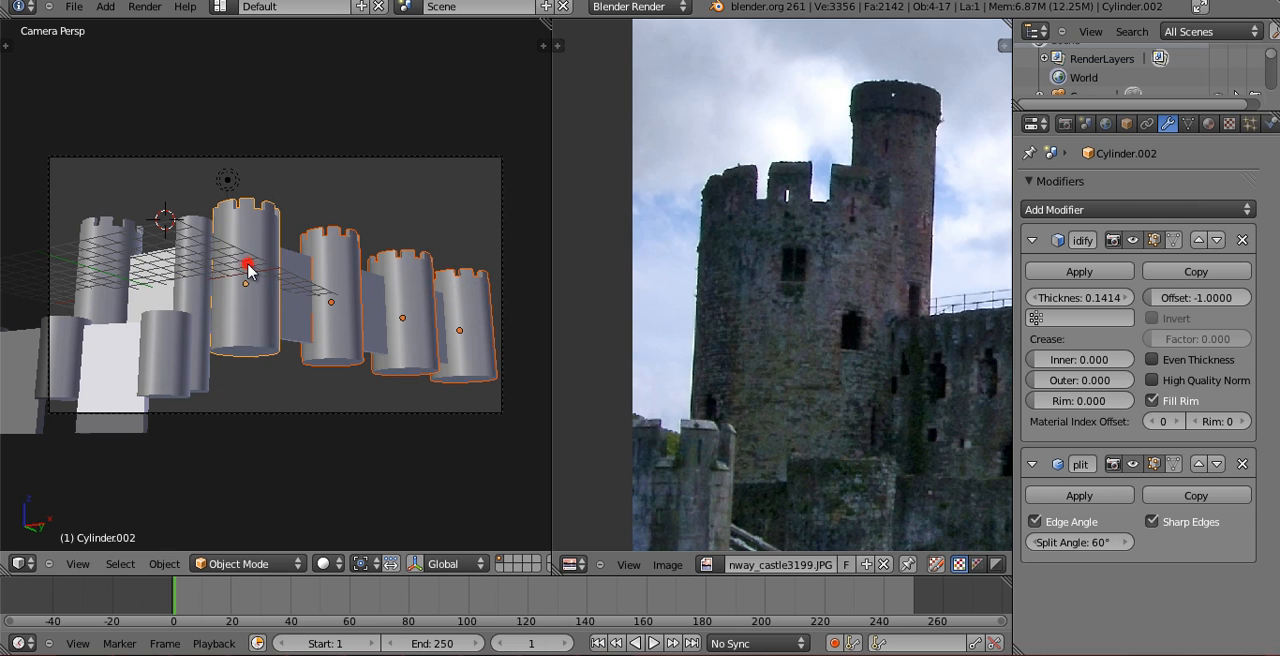
# Go through the towers of the receding row and compare their window positions with the reference photo.
pyautogui.rightClick(231, 275)
pyautogui.rightClick(353, 277)
pyautogui.rightClick(404, 278)
pyautogui.rightClick(484, 292)
pyautogui.moveTo(742, 267); pyautogui.dragTo(680, 184, button='middle')
pyautogui.moveTo(846, 238); pyautogui.dragTo(463, 262, button='middle')
pyautogui.moveTo(790, 219); pyautogui.dragTo(637, 229, button='middle')
pyautogui.scroll(-2, 936, 303)
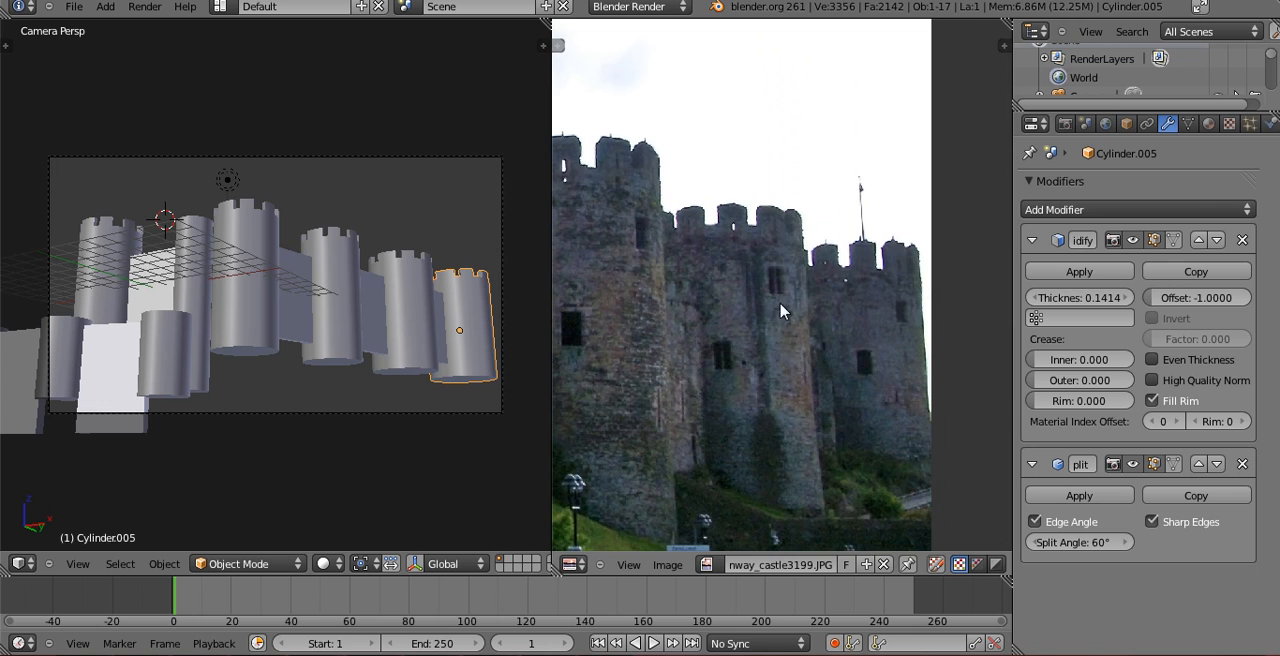
pyautogui.scroll(5, 835, 320)
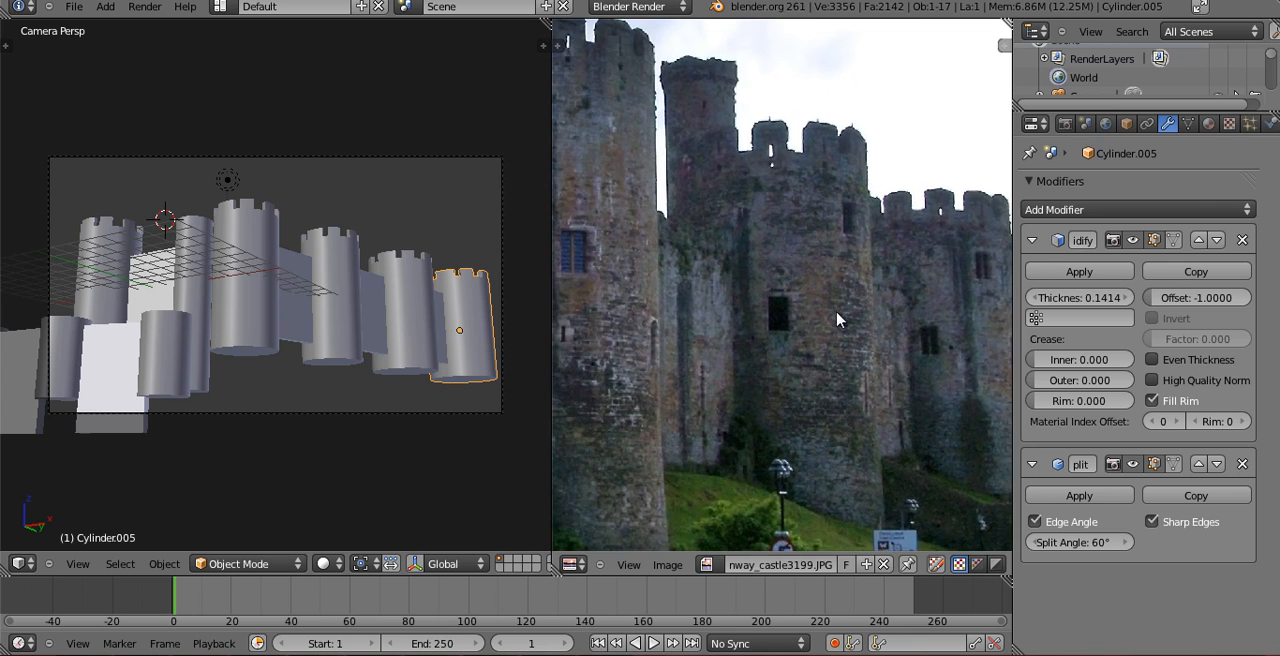
pyautogui.moveTo(853, 250); pyautogui.dragTo(779, 269, button='middle')
pyautogui.keyDown('shift'); pyautogui.rightClick(338, 266); pyautogui.keyUp('shift')
pyautogui.keyDown('shift'); pyautogui.rightClick(258, 247); pyautogui.keyUp('shift')
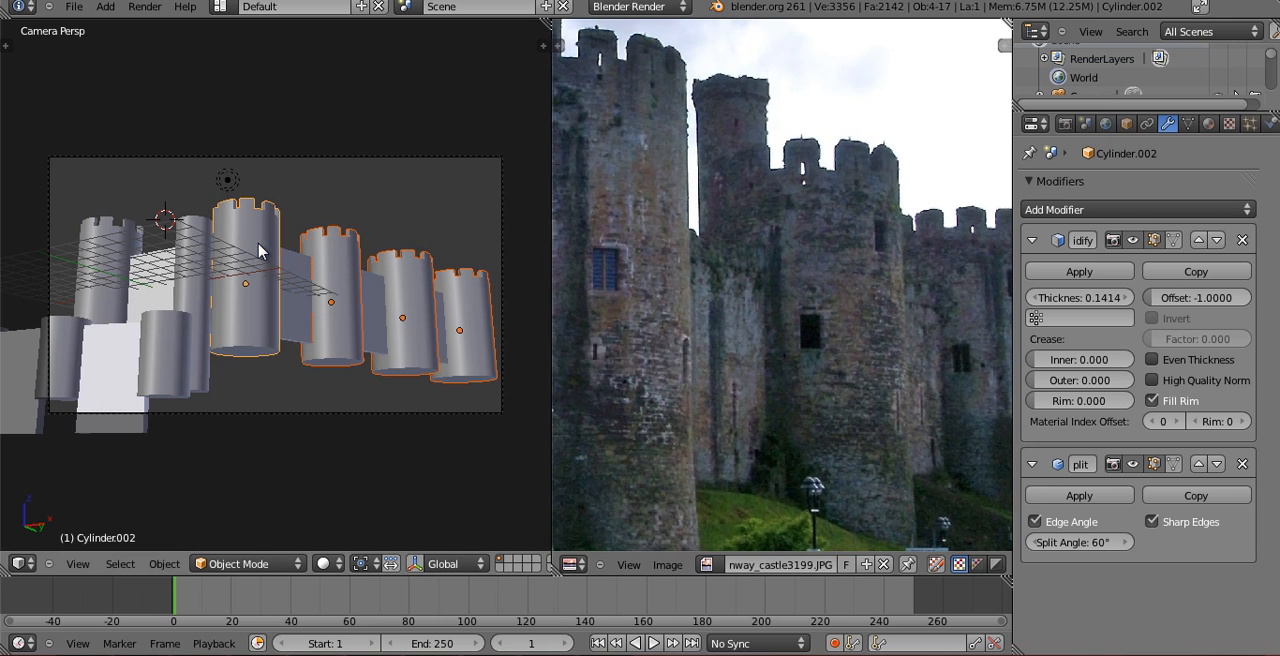
# Open the large tower at the far end of the main front wall in Edit Mode and add a horizontal edge loop below its battlements.
pyautogui.press('KP_7')
pyautogui.scroll(-2, 453, 284)
pyautogui.keyDown('shift'); pyautogui.moveTo(203, 188); pyautogui.dragTo(267, 356, button='middle'); pyautogui.keyUp('shift')
pyautogui.moveTo(728, 322)
pyautogui.mouseDown(button='middle')
pyautogui.moveTo(876, 340)
pyautogui.moveTo(820, 348)
pyautogui.moveTo(842, 333)
pyautogui.moveTo(840, 349)
pyautogui.mouseUp(button='middle')
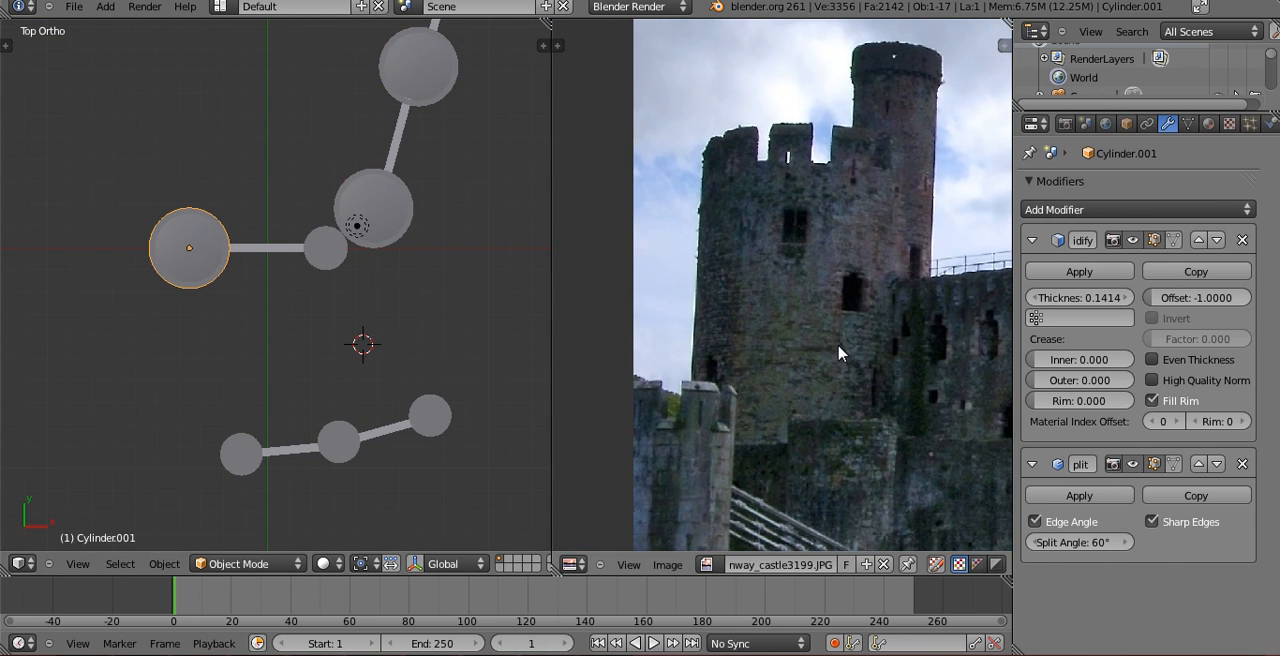
pyautogui.press('z')
pyautogui.moveTo(254, 280)
pyautogui.mouseDown(button='middle')
pyautogui.moveTo(249, 194)
pyautogui.moveTo(205, 183)
pyautogui.moveTo(390, 318)
pyautogui.mouseUp(button='middle')
pyautogui.press('z')
pyautogui.moveTo(390, 318); pyautogui.dragTo(301, 292, button='middle')
pyautogui.scroll(2, 309, 329)
pyautogui.press('Tab')
pyautogui.scroll(2, 301, 292)
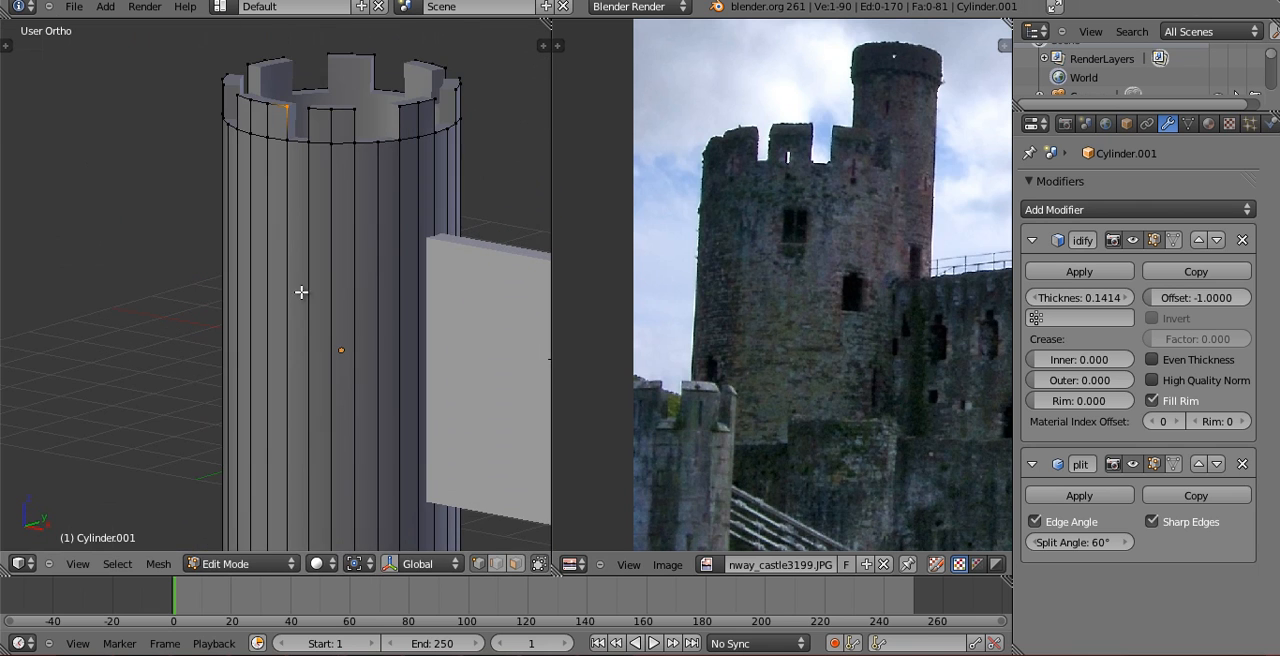
pyautogui.moveTo(333, 254); pyautogui.dragTo(342, 306, button='middle')
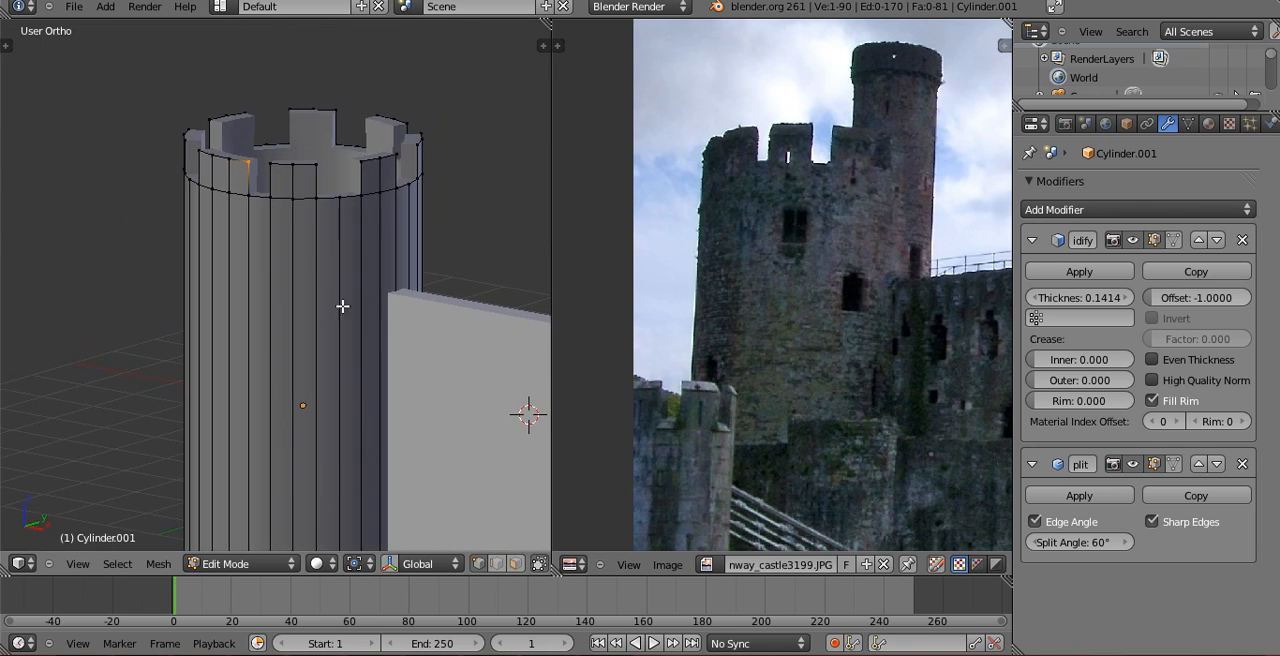
pyautogui.hotkey('ctrl', 'r')
pyautogui.click(339, 445)
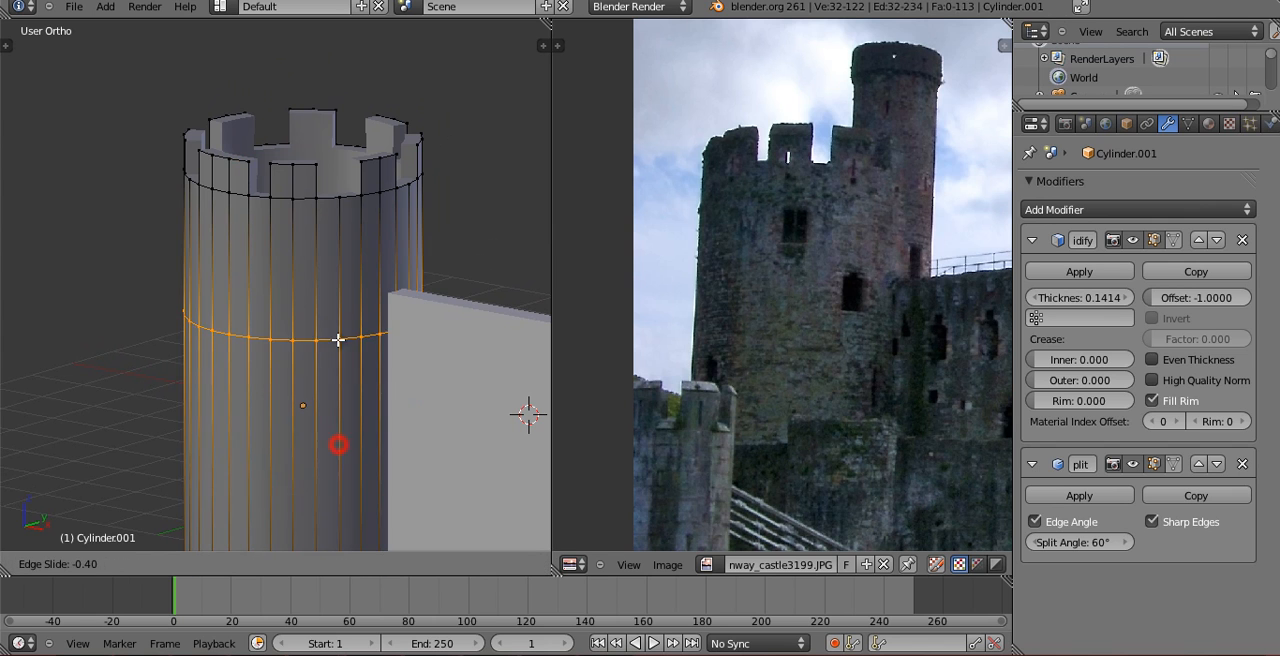
pyautogui.click(330, 255)
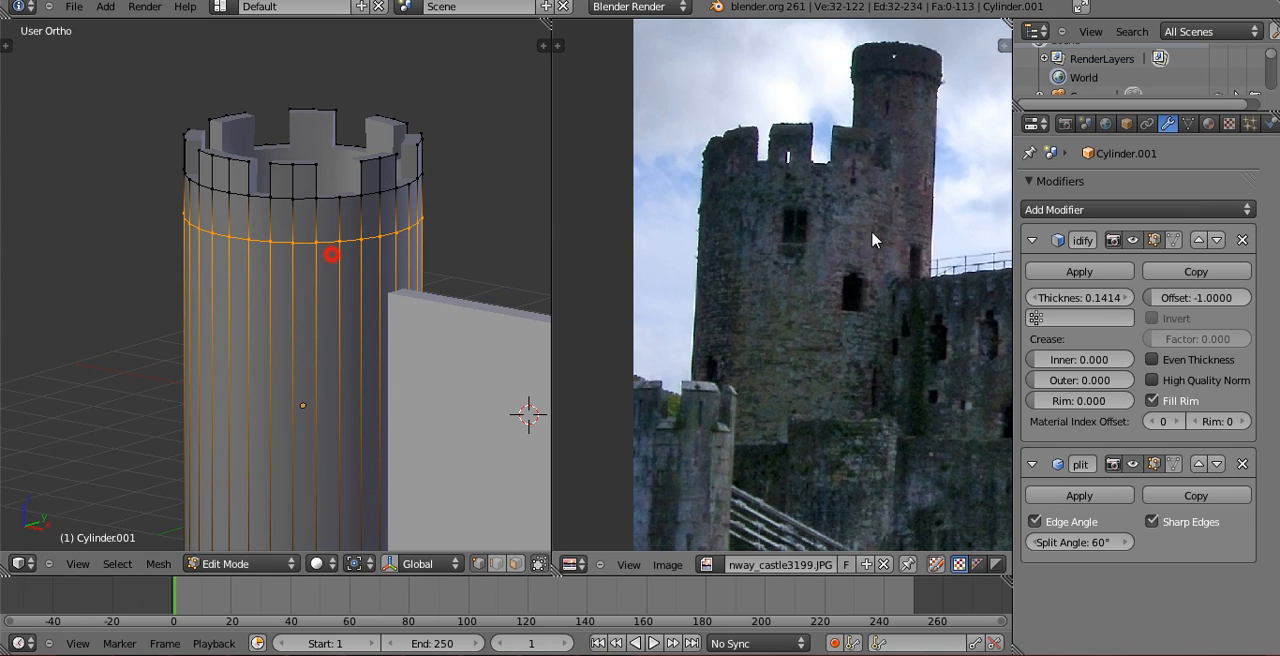
# Add a second horizontal edge loop just below the first on the tower and adjust its height along Z.
pyautogui.hotkey('ctrl', 'r')
pyautogui.click(297, 403)
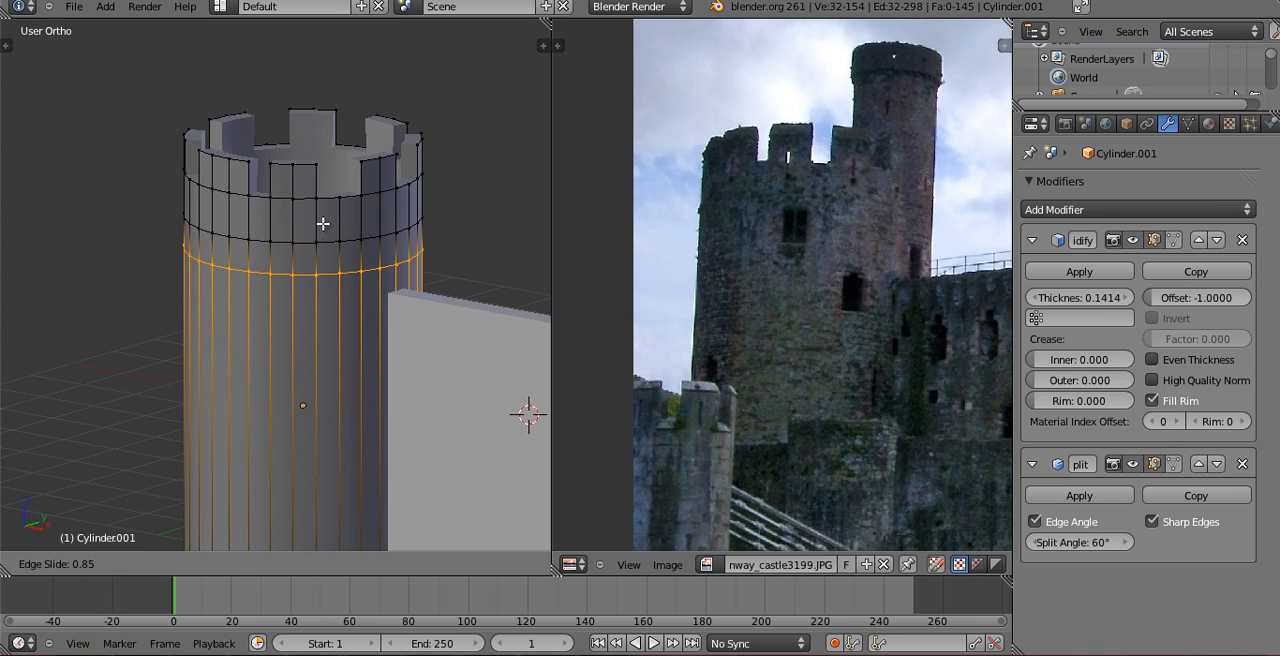
pyautogui.click(323, 224)
pyautogui.moveTo(323, 224); pyautogui.dragTo(285, 259, button='middle')
pyautogui.scroll(1, 304, 170)
pyautogui.press('g')
pyautogui.press('z')
pyautogui.click(308, 176)
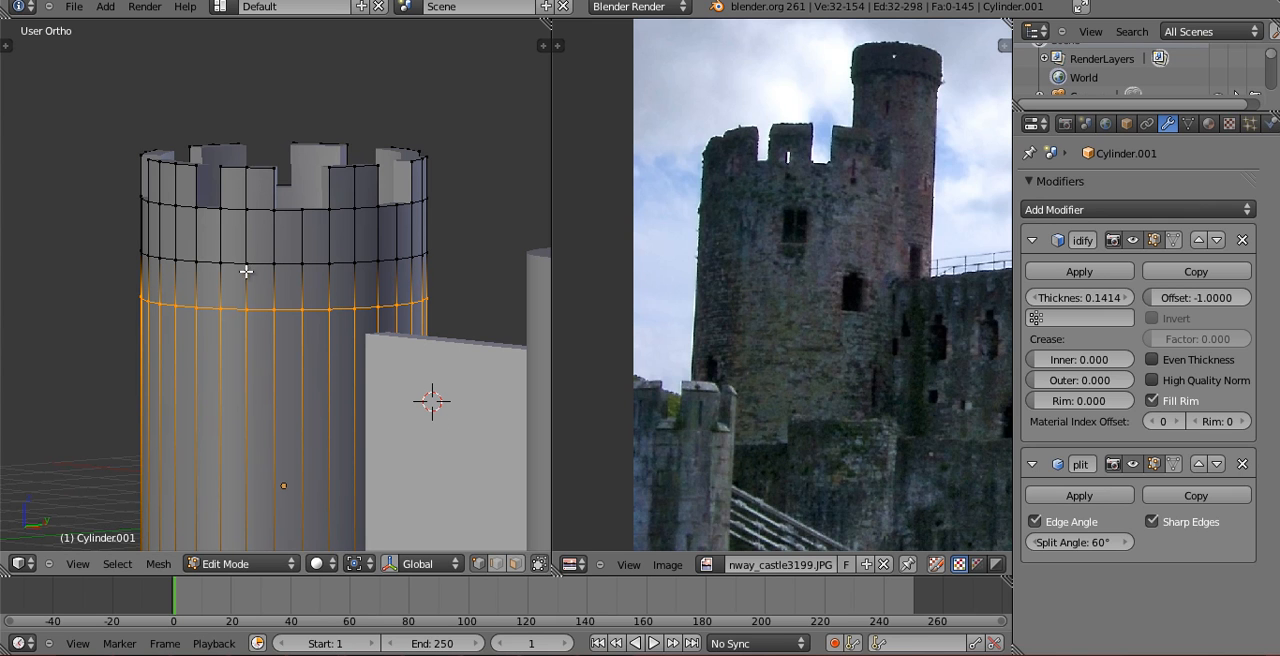
# Select the four corner vertices of one face between the two new horizontal edge loops.
pyautogui.rightClick(246, 266)
pyautogui.keyDown('shift'); pyautogui.rightClick(246, 309); pyautogui.keyUp('shift')
pyautogui.keyDown('shift'); pyautogui.rightClick(274, 310); pyautogui.keyUp('shift')
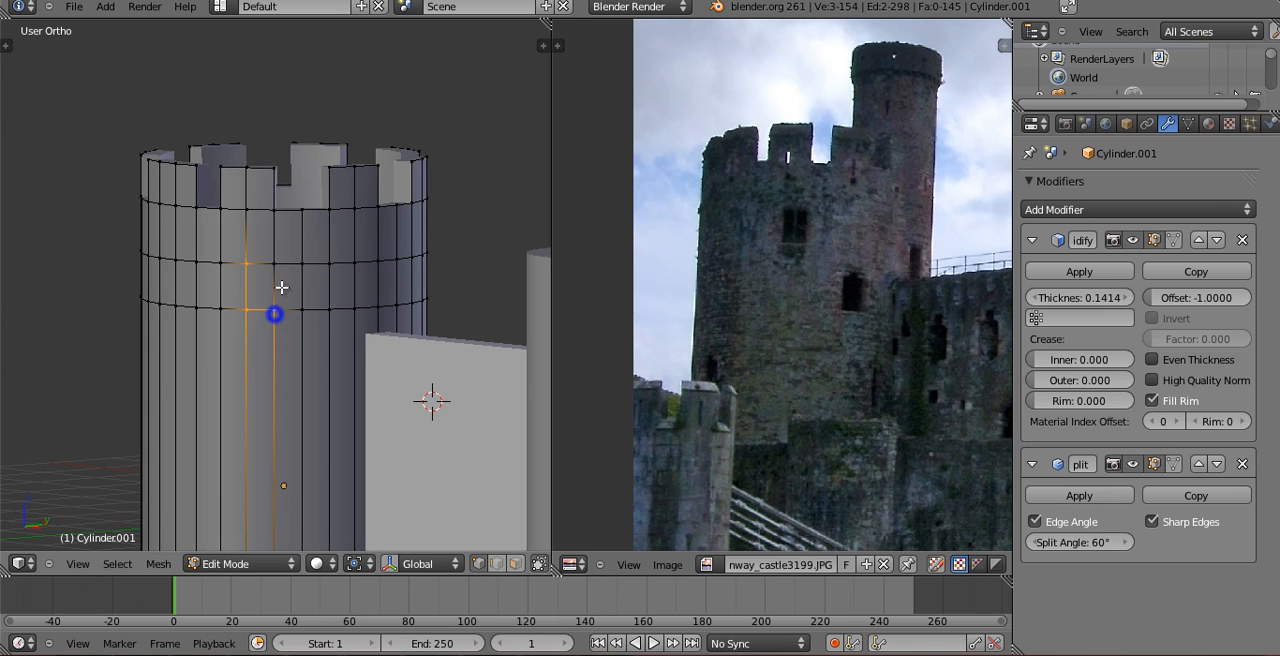
pyautogui.keyDown('shift'); pyautogui.rightClick(274, 264); pyautogui.keyUp('shift')
pyautogui.moveTo(280, 268); pyautogui.dragTo(300, 285, button='middle')
# Add a centred vertical edge loop in the face column below a battlement gap and select its vertex on the lower horizontal loop.
pyautogui.scroll(1, 308, 287)
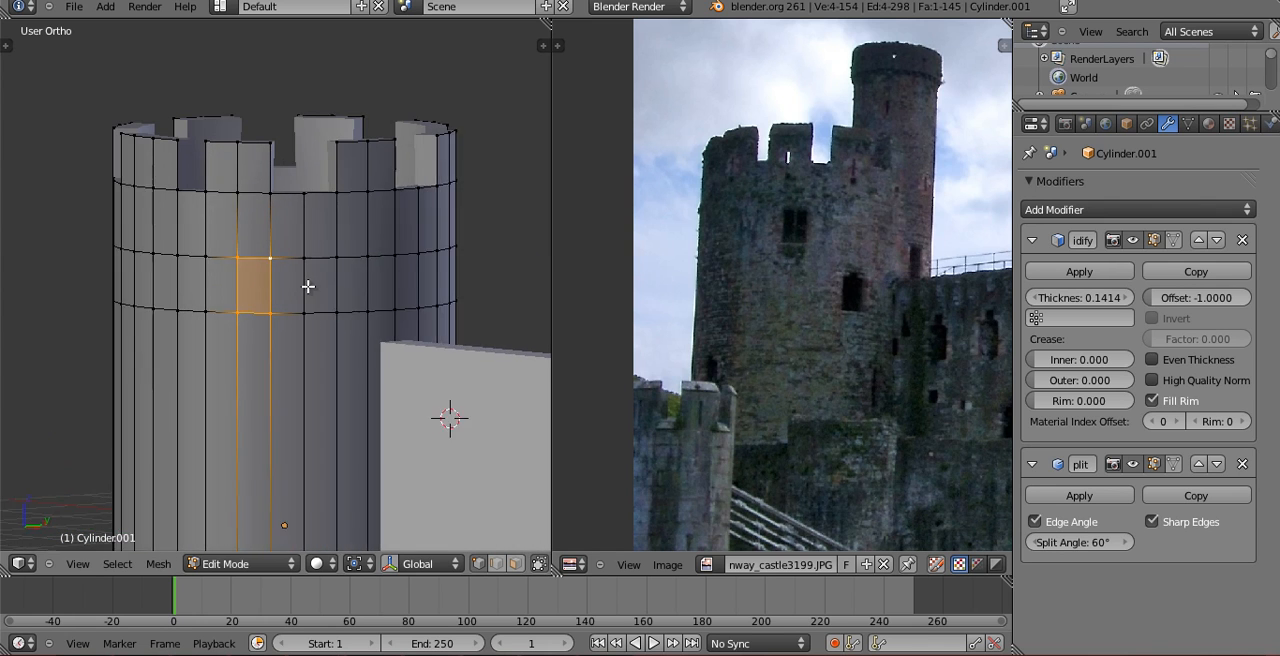
pyautogui.scroll(1, 308, 286)
pyautogui.hotkey('ctrl', 'r')
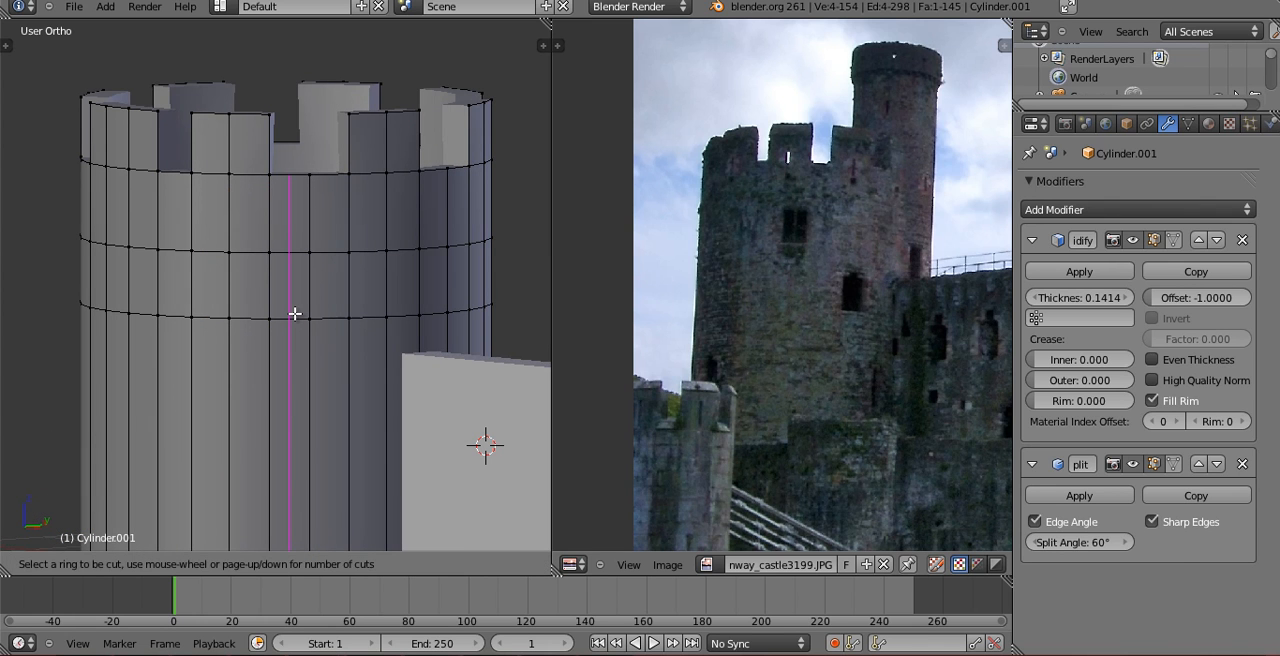
pyautogui.click(295, 314)
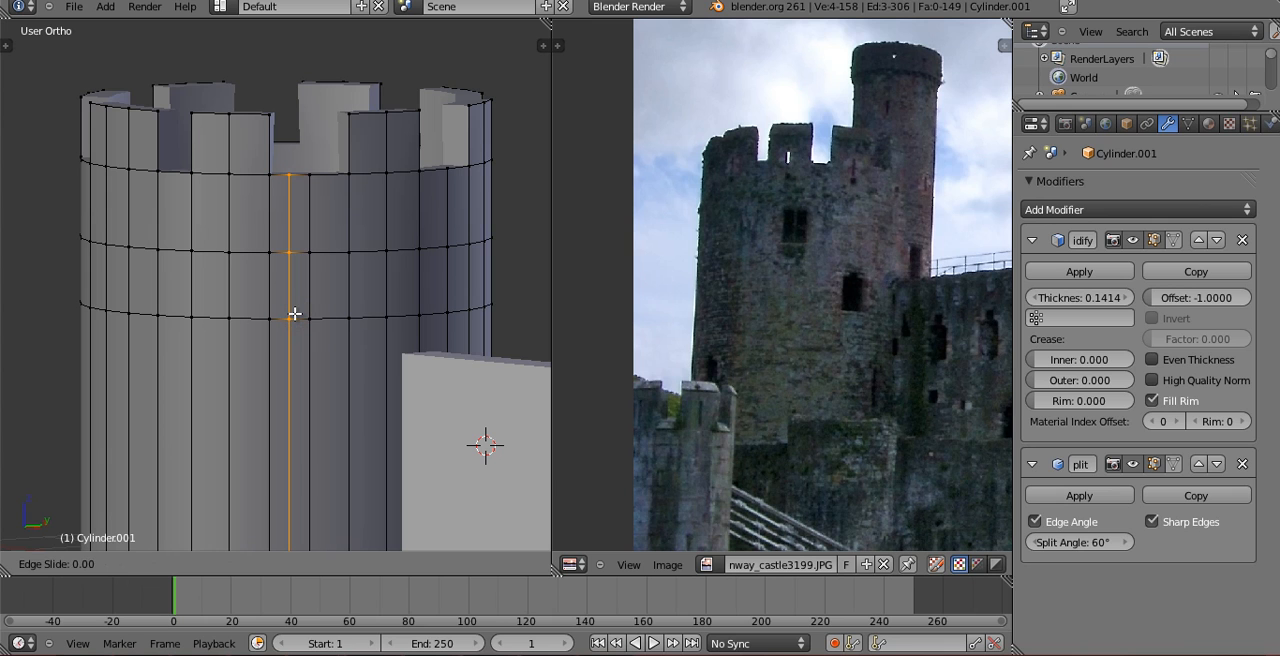
pyautogui.click(295, 314)
pyautogui.rightClick(290, 317)
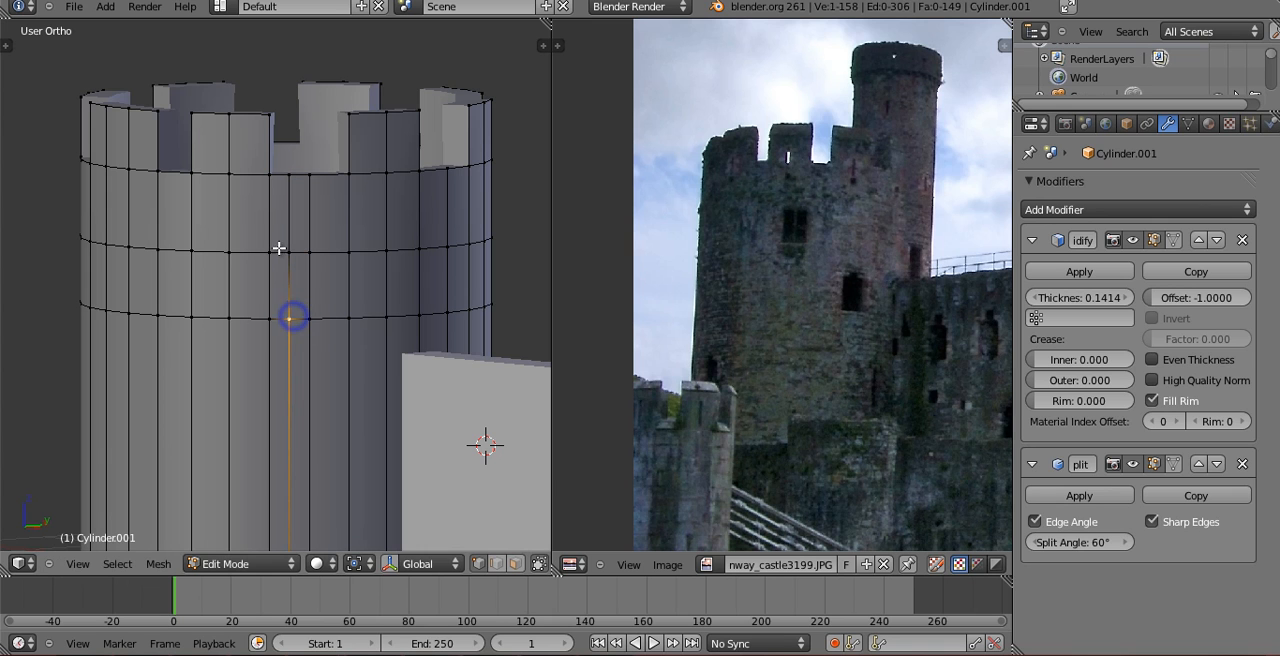
# Try lowering the tower's lower horizontal edge loop along Z and selecting vertices on both loops beside the centred vertical loop.
pyautogui.keyDown('alt'); pyautogui.click(260, 320); pyautogui.keyUp('alt')
pyautogui.press('g')
pyautogui.press('z')
pyautogui.click(260, 329)
pyautogui.rightClick(288, 328)
pyautogui.keyDown('shift'); pyautogui.rightClick(288, 248); pyautogui.keyUp('shift')
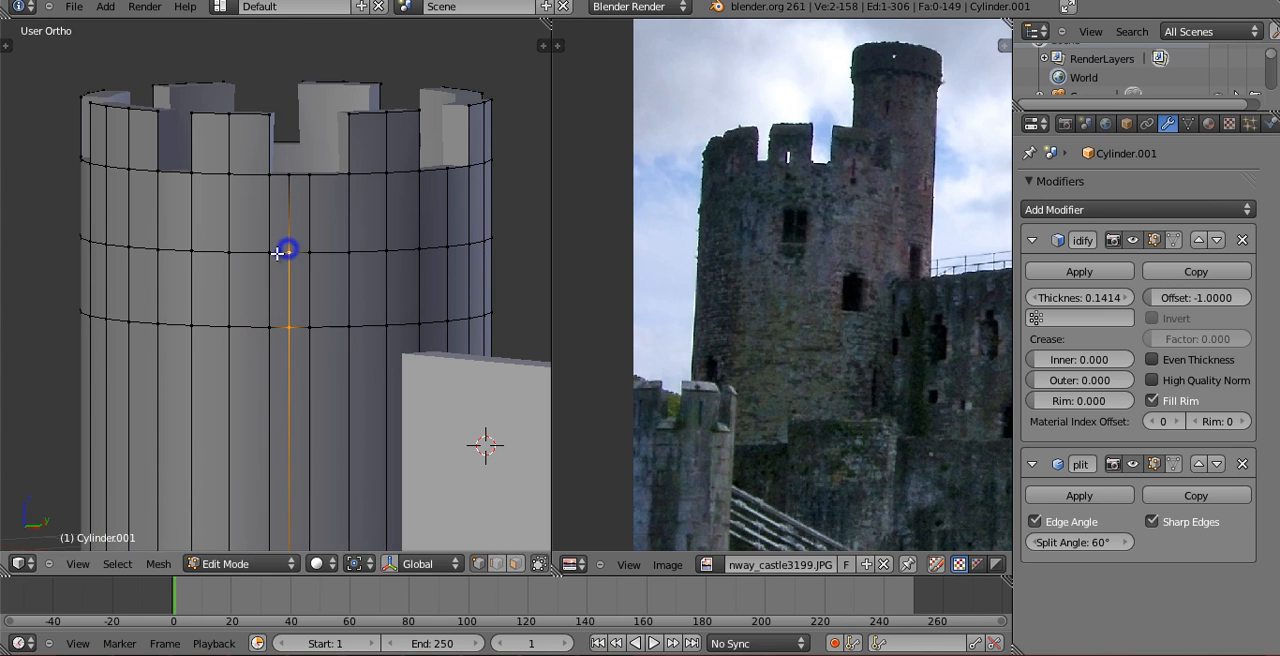
pyautogui.keyDown('shift'); pyautogui.rightClick(234, 254); pyautogui.keyUp('shift')
pyautogui.keyDown('shift'); pyautogui.rightClick(229, 317); pyautogui.keyUp('shift')
# Undo the vertex selections, the lower loop's Z move and the centred vertical edge loop on the tower.
pyautogui.hotkey('ctrl', 'z')
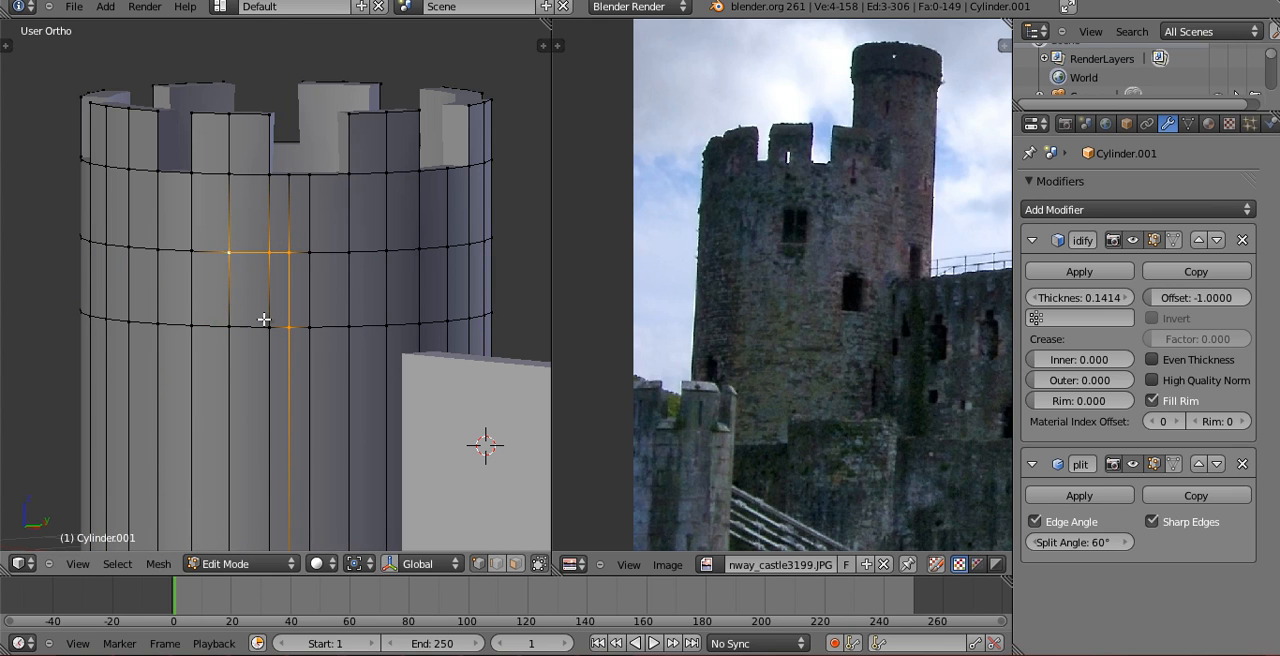
pyautogui.keyDown('alt'); pyautogui.rightClick(264, 320); pyautogui.keyUp('alt')
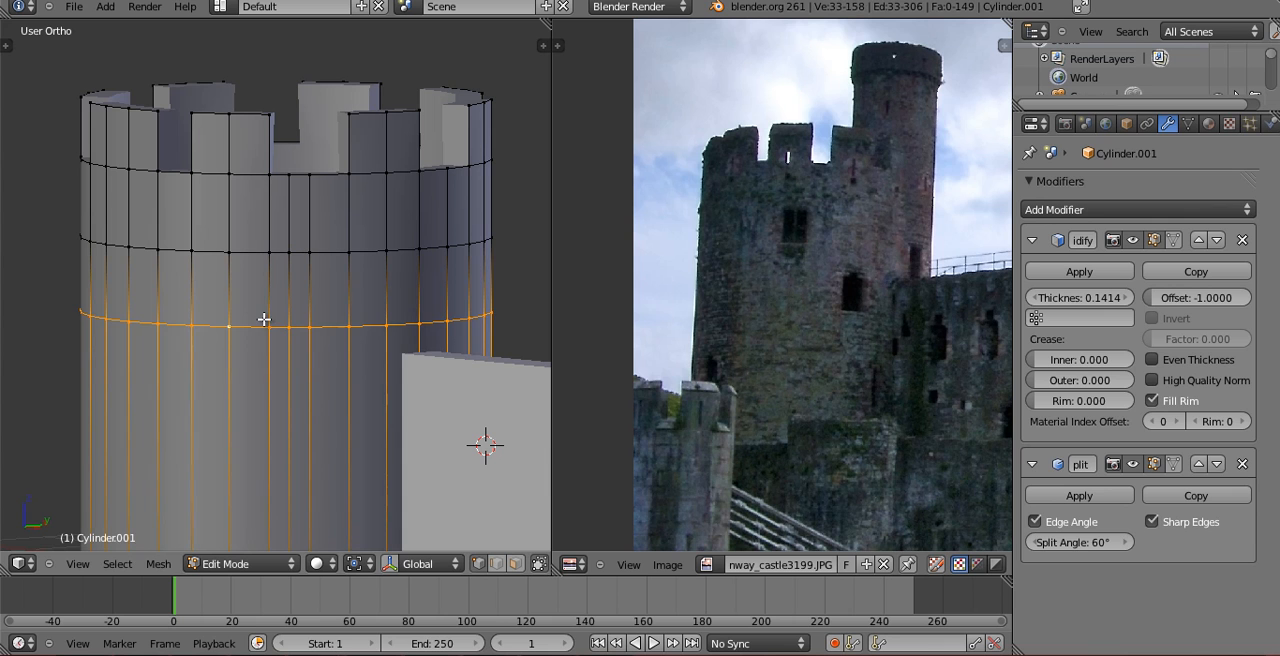
pyautogui.hotkey('ctrl', 'z')
pyautogui.hotkey('ctrl', 'z')
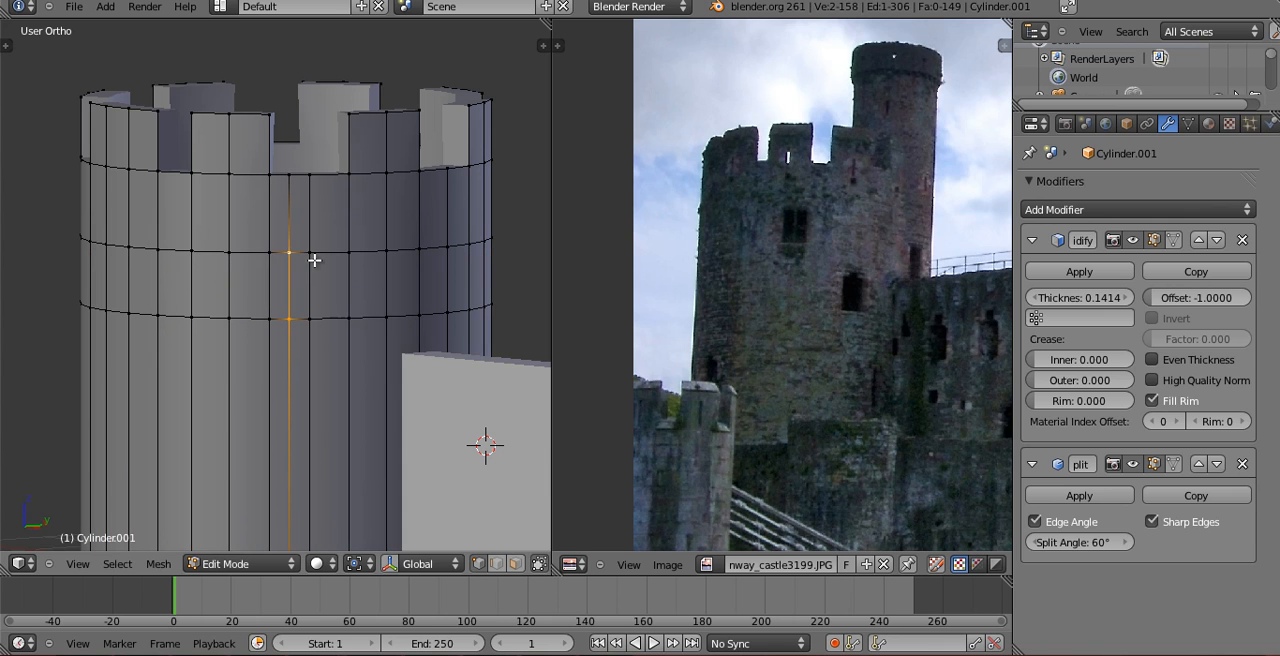
pyautogui.hotkey('ctrl', 'z')
pyautogui.press('a')
# Select the four corner vertices of the face between the two horizontal loops below a battlement, beside the gap, and delete that face.
pyautogui.moveTo(263, 253); pyautogui.dragTo(275, 227, button='middle')
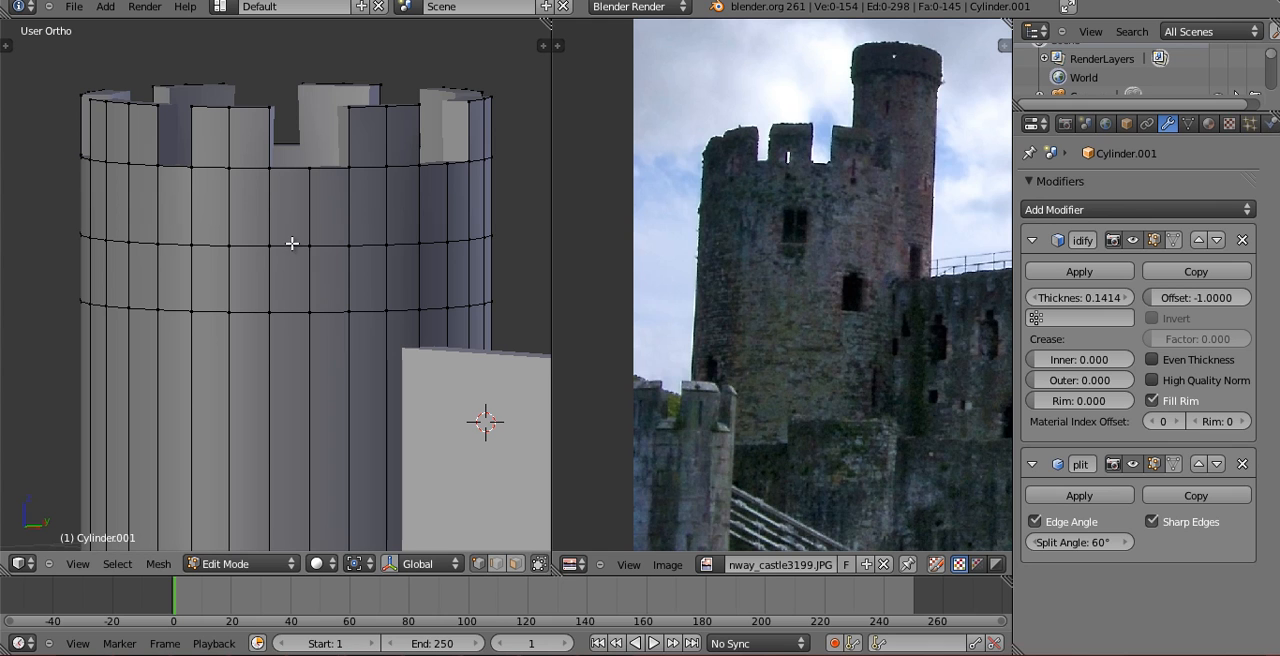
pyautogui.keyDown('shift'); pyautogui.rightClick(230, 316); pyautogui.keyUp('shift')
pyautogui.keyDown('shift'); pyautogui.rightClick(270, 314); pyautogui.keyUp('shift')
pyautogui.press('x')
pyautogui.press('x')
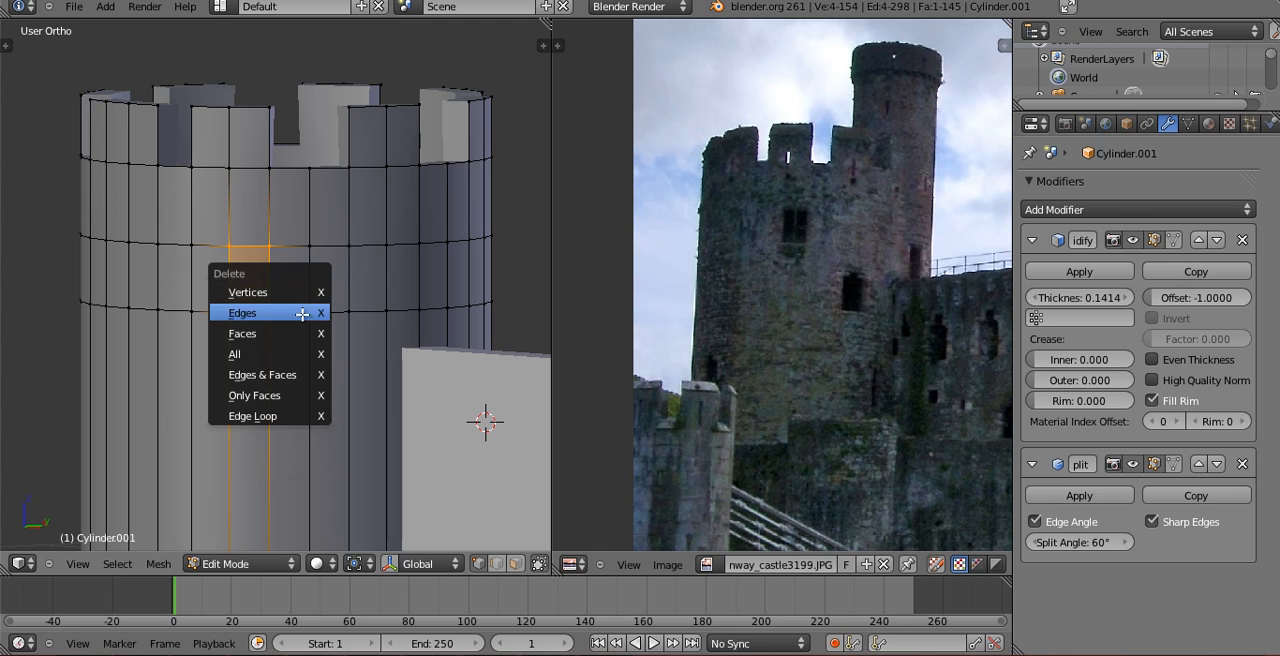
pyautogui.click(302, 331)
# Return the tower to Object Mode and reduce its Solidify thickness to 0.1211.
pyautogui.moveTo(341, 282)
pyautogui.mouseDown(button='middle')
pyautogui.moveTo(277, 340)
pyautogui.moveTo(346, 263)
pyautogui.mouseUp(button='middle')
pyautogui.scroll(2, 277, 340)
pyautogui.press('Tab')
pyautogui.scroll(4, 290, 312)
pyautogui.keyDown('shift'); pyautogui.moveTo(288, 326); pyautogui.dragTo(349, 317, button='middle'); pyautogui.keyUp('shift')
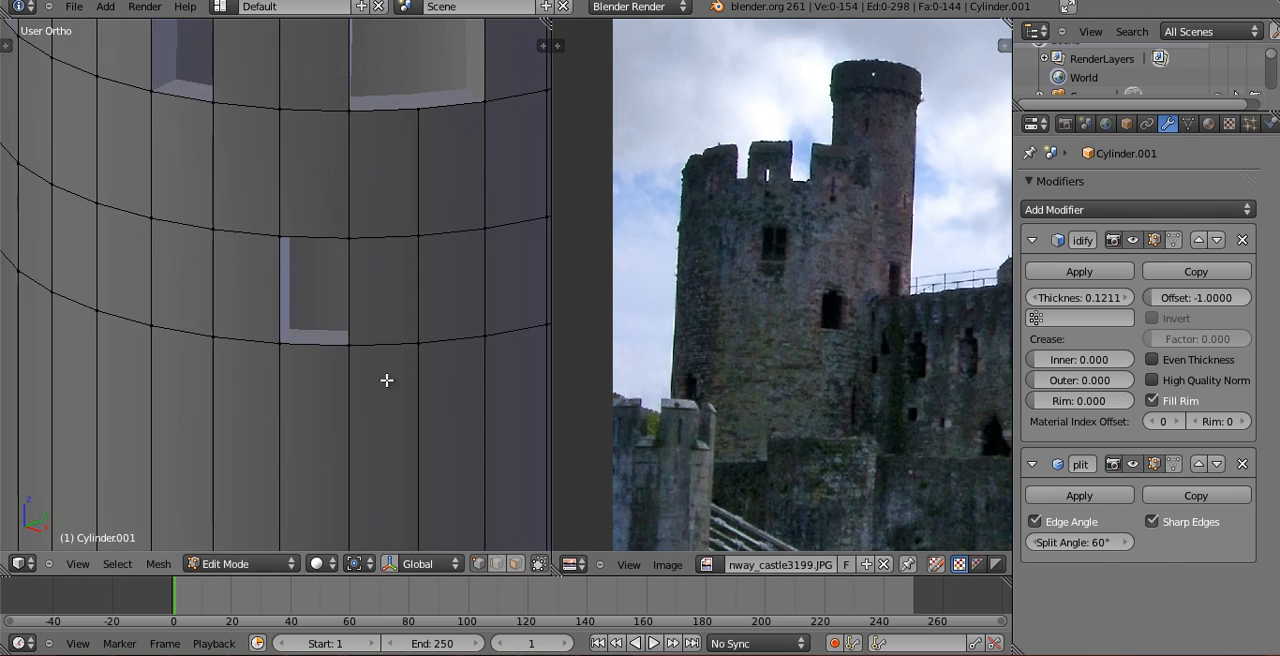
pyautogui.press('Tab')
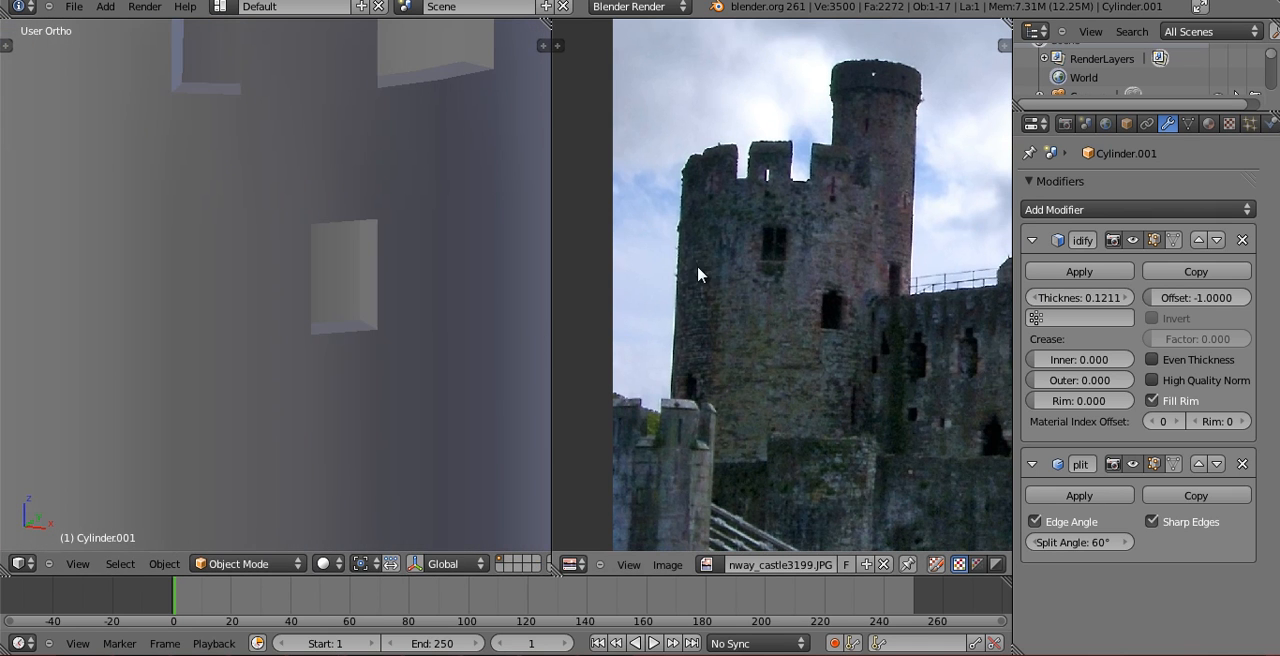
# Compare the tower's new window opening with the windows in the reference photo.
pyautogui.scroll(-6, 304, 311)
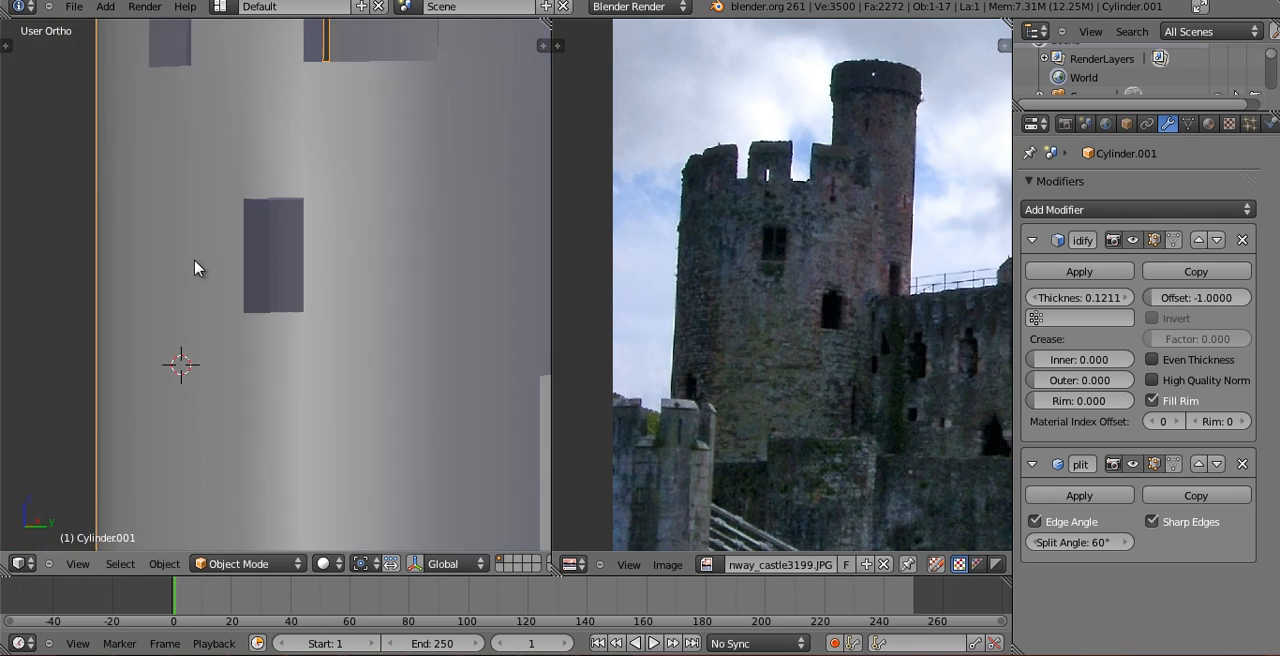
pyautogui.scroll(-2, 315, 325)
pyautogui.moveTo(376, 329); pyautogui.dragTo(265, 254, button='middle')
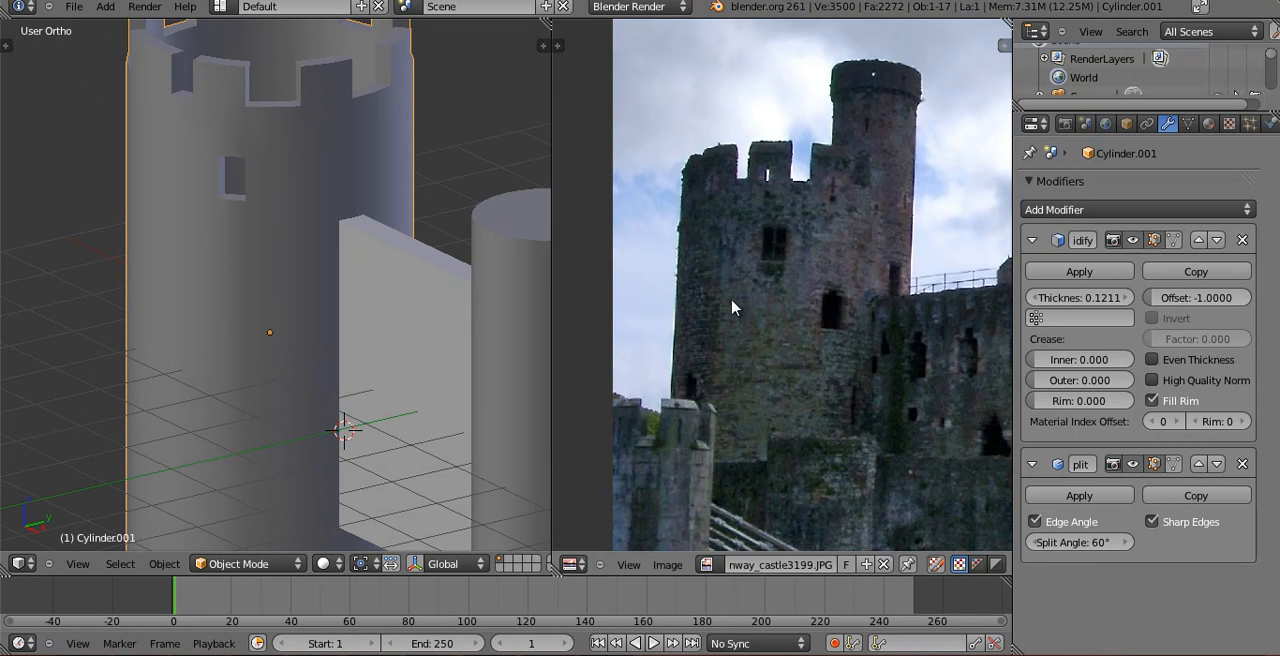
pyautogui.scroll(5, 849, 322)
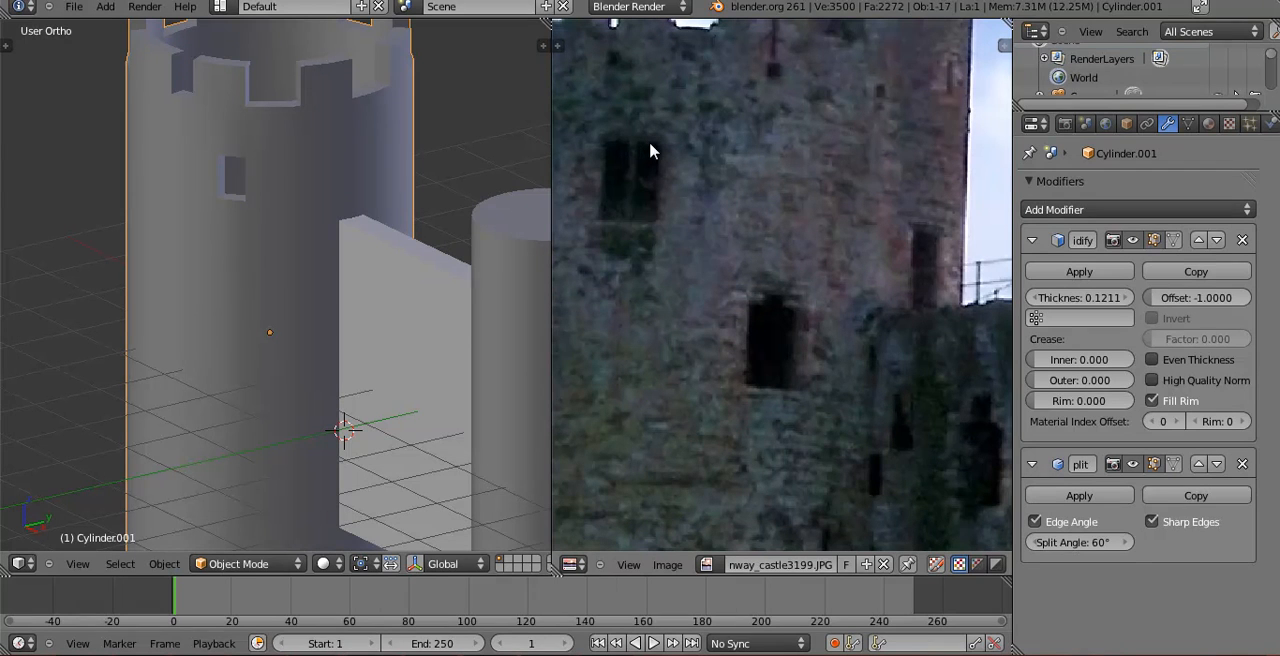
# Put the tower in Edit Mode and add a horizontal edge loop a little below its existing window, slid by about -0.60.
pyautogui.click(922, 403)
pyautogui.moveTo(853, 350); pyautogui.dragTo(917, 320, button='middle')
pyautogui.scroll(-1, 122, 260)
pyautogui.moveTo(128, 259); pyautogui.dragTo(293, 277, button='middle')
pyautogui.press('Tab')
pyautogui.scroll(-4, 697, 277)
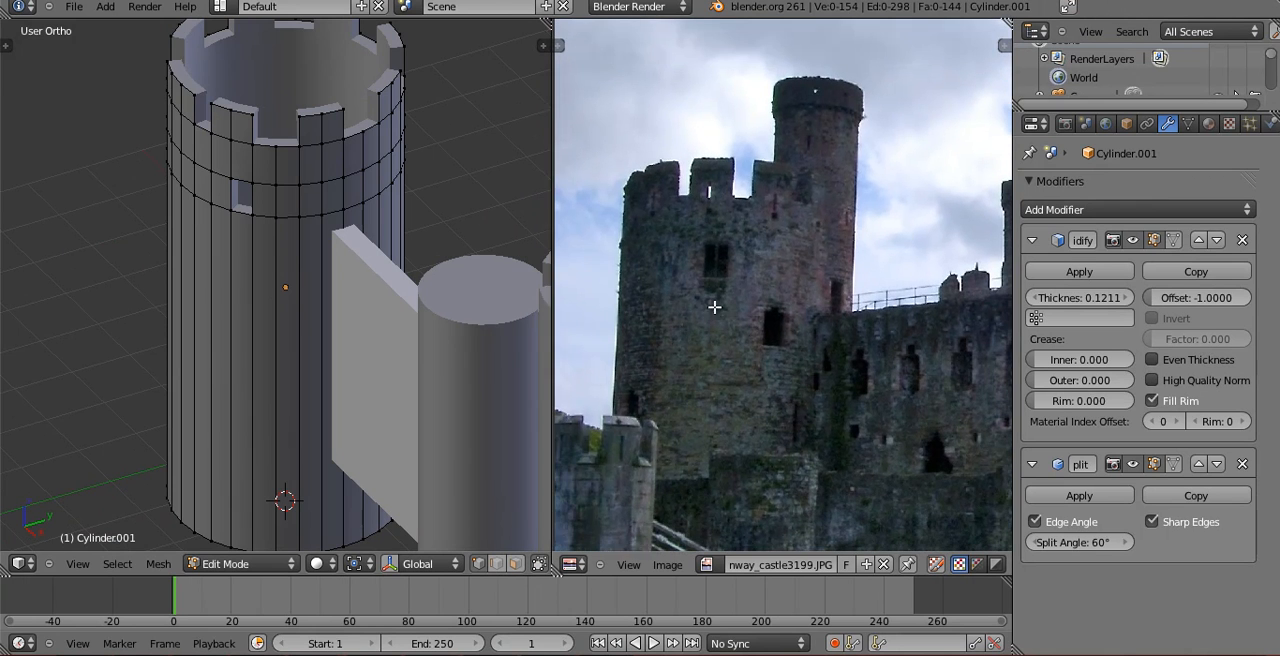
pyautogui.scroll(2, 327, 227)
pyautogui.hotkey('ctrl', 'r')
pyautogui.click(315, 335)
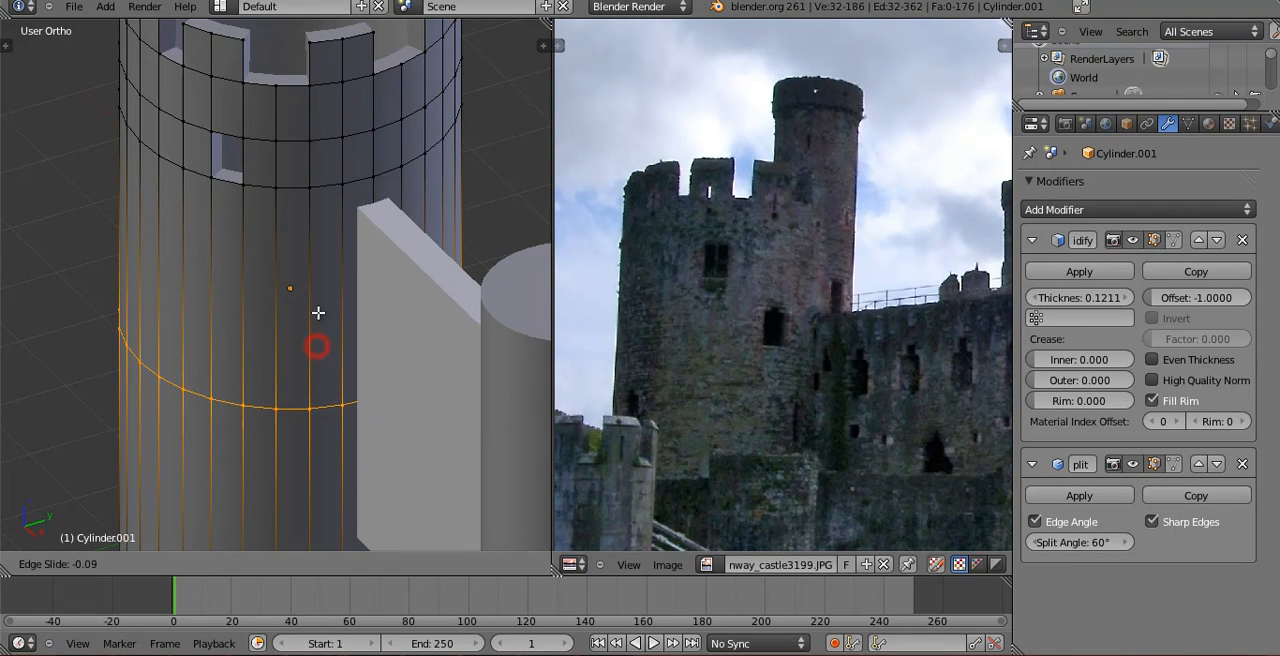
pyautogui.click(310, 202)
# Add another horizontal edge loop beneath the new one and adjust its height along Z.
pyautogui.hotkey('ctrl', 'r')
pyautogui.click(293, 379)
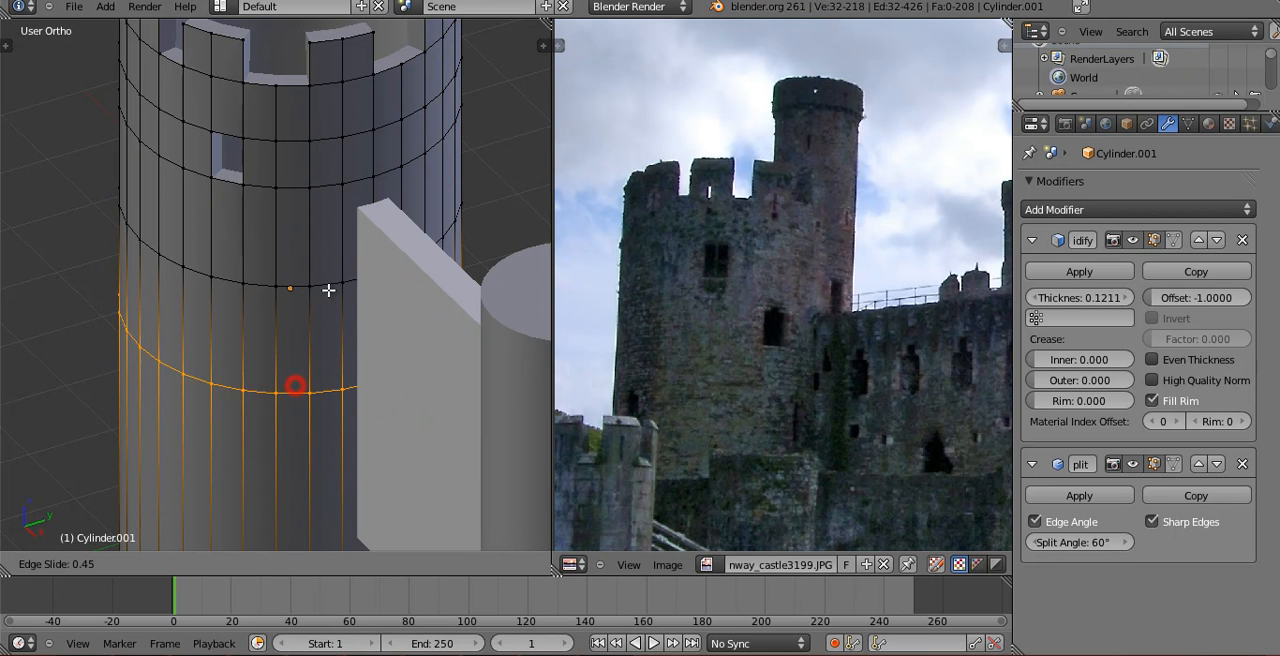
pyautogui.click(325, 246)
pyautogui.moveTo(325, 246); pyautogui.dragTo(350, 174, button='middle')
pyautogui.scroll(2, 298, 241)
pyautogui.press('g')
pyautogui.press('z')
pyautogui.click(331, 266)
# Select the horizontal edge loop along the existing window's lower edge and shift it slightly along Z.
pyautogui.keyDown('alt'); pyautogui.rightClick(243, 149); pyautogui.keyUp('alt')
pyautogui.press('g')
pyautogui.press('z')
pyautogui.click(245, 160)
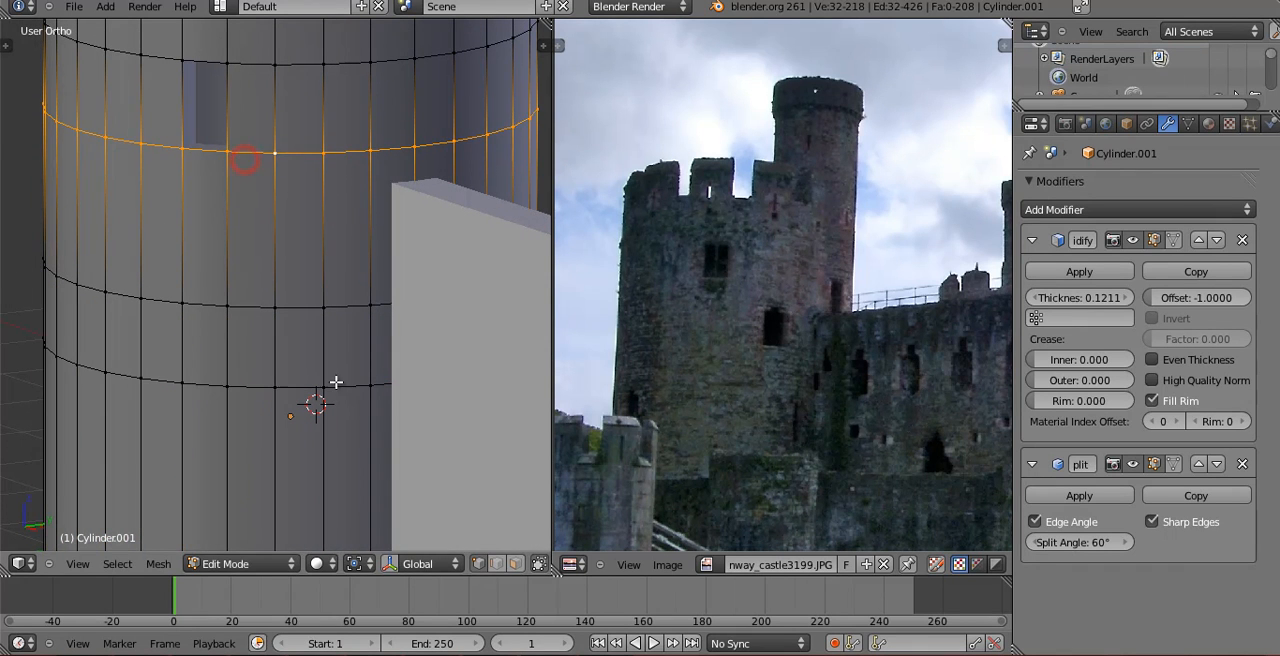
# Fine-tune the lowest horizontal edge loop along Z, raising it about 0.08 and lowering it again slightly.
pyautogui.keyDown('alt'); pyautogui.rightClick(334, 382); pyautogui.keyUp('alt')
pyautogui.press('g')
pyautogui.press('z')
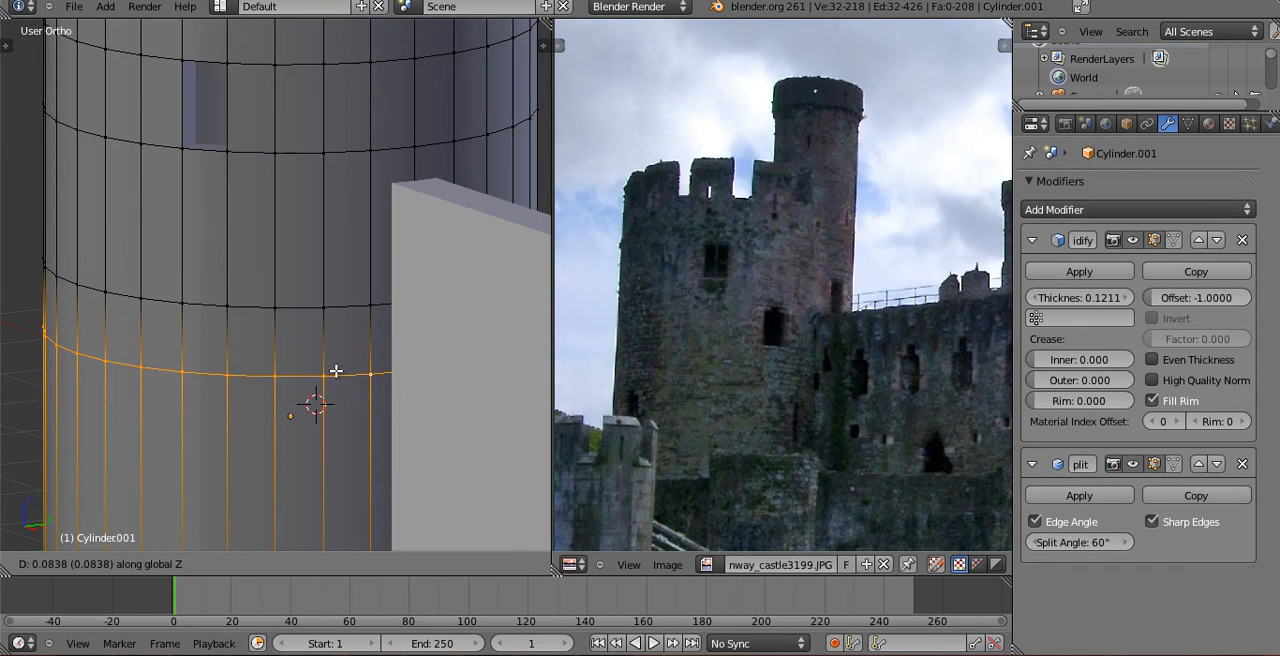
pyautogui.click(336, 371)
pyautogui.moveTo(336, 371)
pyautogui.mouseDown(button='middle')
pyautogui.moveTo(338, 395)
pyautogui.moveTo(330, 343)
pyautogui.moveTo(334, 393)
pyautogui.mouseUp(button='middle')
pyautogui.rightClick(325, 363)
pyautogui.rightClick(328, 418)
pyautogui.rightClick(355, 422)
pyautogui.keyDown('alt'); pyautogui.rightClick(341, 426); pyautogui.keyUp('alt')
pyautogui.press('g')
pyautogui.press('z')
pyautogui.click(343, 434)
# Select the four corner vertices of the face between the two lower loops beside the adjoining wall and delete only that face.
pyautogui.keyDown('shift'); pyautogui.moveTo(343, 432); pyautogui.dragTo(333, 345, button='middle'); pyautogui.keyUp('shift')
pyautogui.scroll(1, 340, 376)
pyautogui.rightClick(330, 362)
pyautogui.keyDown('shift'); pyautogui.rightClick(330, 437); pyautogui.keyUp('shift')
pyautogui.keyDown('shift'); pyautogui.rightClick(378, 438); pyautogui.keyUp('shift')
pyautogui.keyDown('shift'); pyautogui.rightClick(366, 366); pyautogui.keyUp('shift')
pyautogui.press('x')
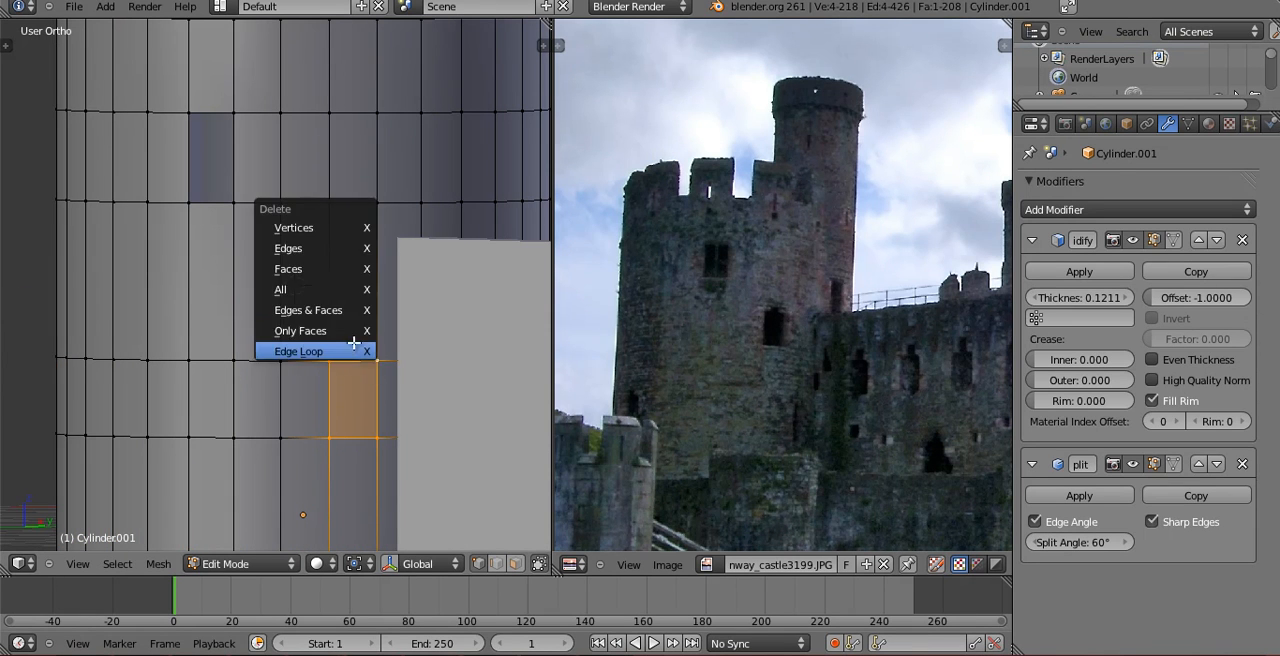
pyautogui.click(352, 331)
# Add two centred vertical edge loops above the lower window opening and a horizontal edge loop just above its upper edge.
pyautogui.scroll(2, 380, 395)
pyautogui.scroll(1, 377, 385)
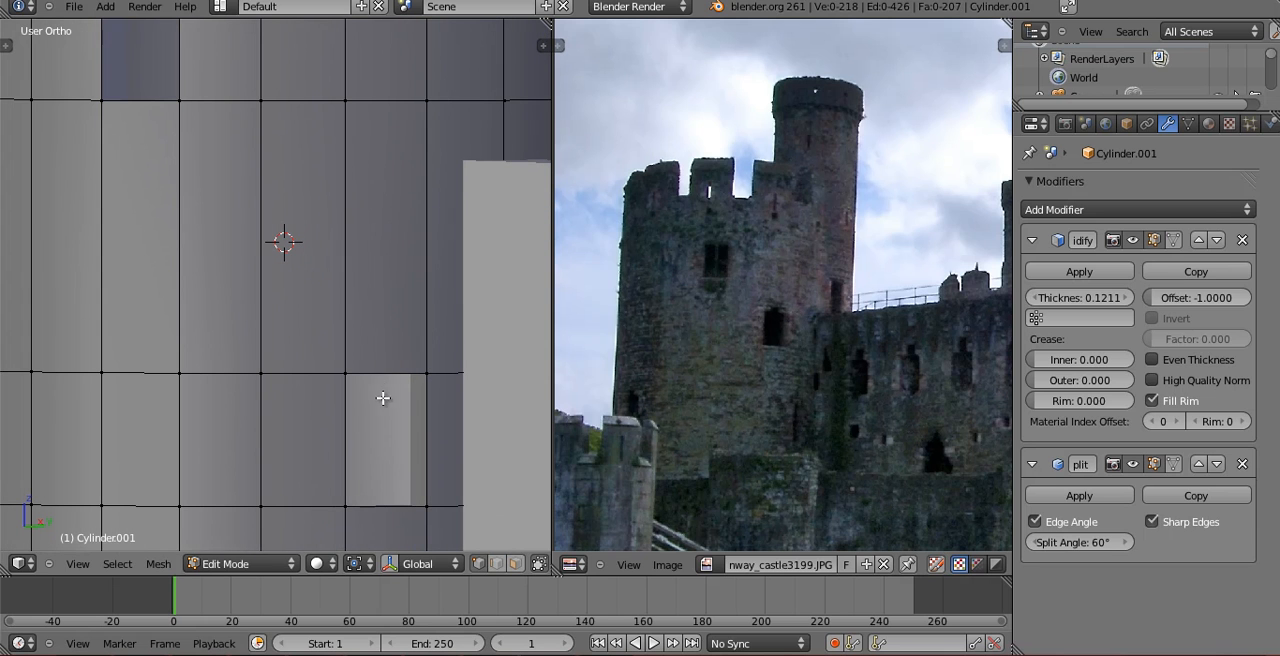
pyautogui.hotkey('ctrl', 'r')
pyautogui.click(393, 374)
pyautogui.rightClick(390, 368)
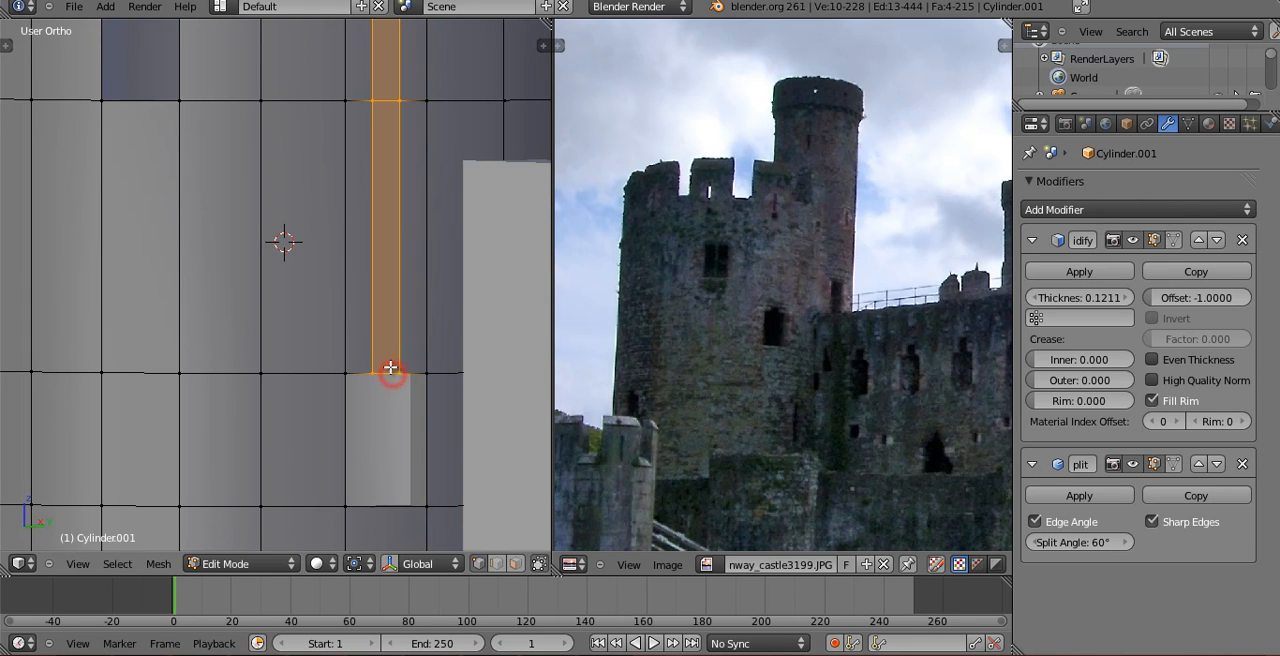
pyautogui.press('r')
pyautogui.rightClick(400, 274)
pyautogui.hotkey('ctrl', 'r')
pyautogui.click(346, 228)
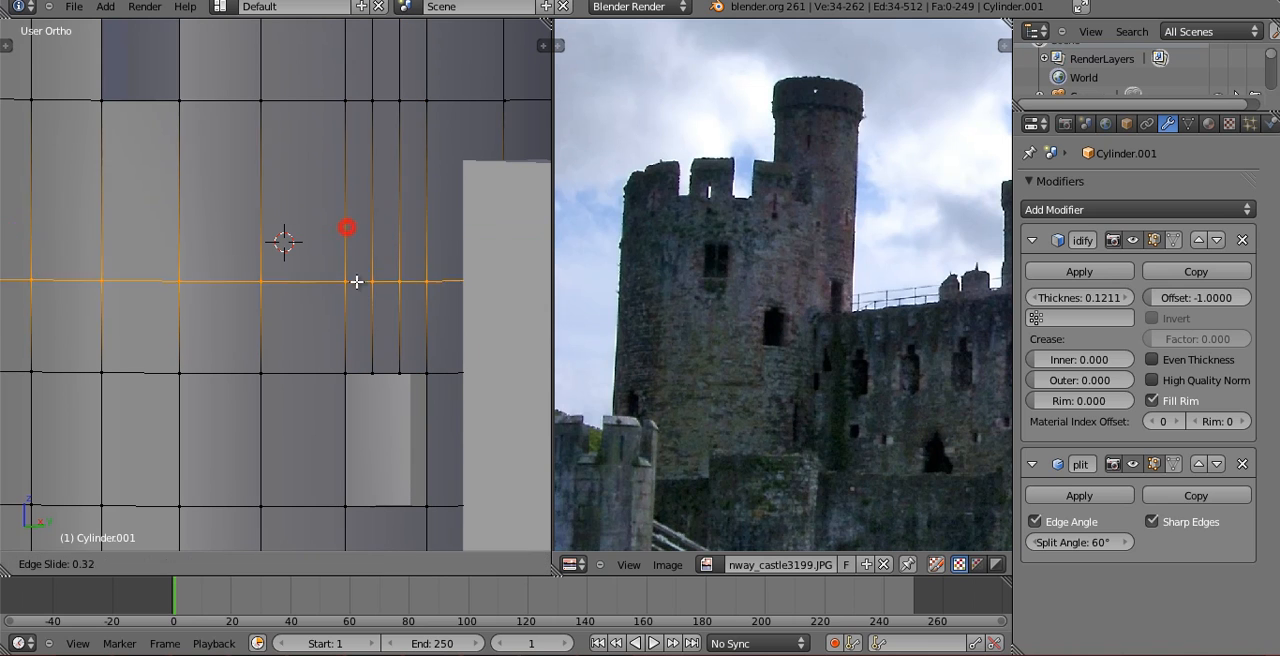
pyautogui.click(358, 348)
# Delete the small middle face directly above the lower opening to notch its upper edge, and return the tower to Object Mode.
pyautogui.rightClick(383, 376)
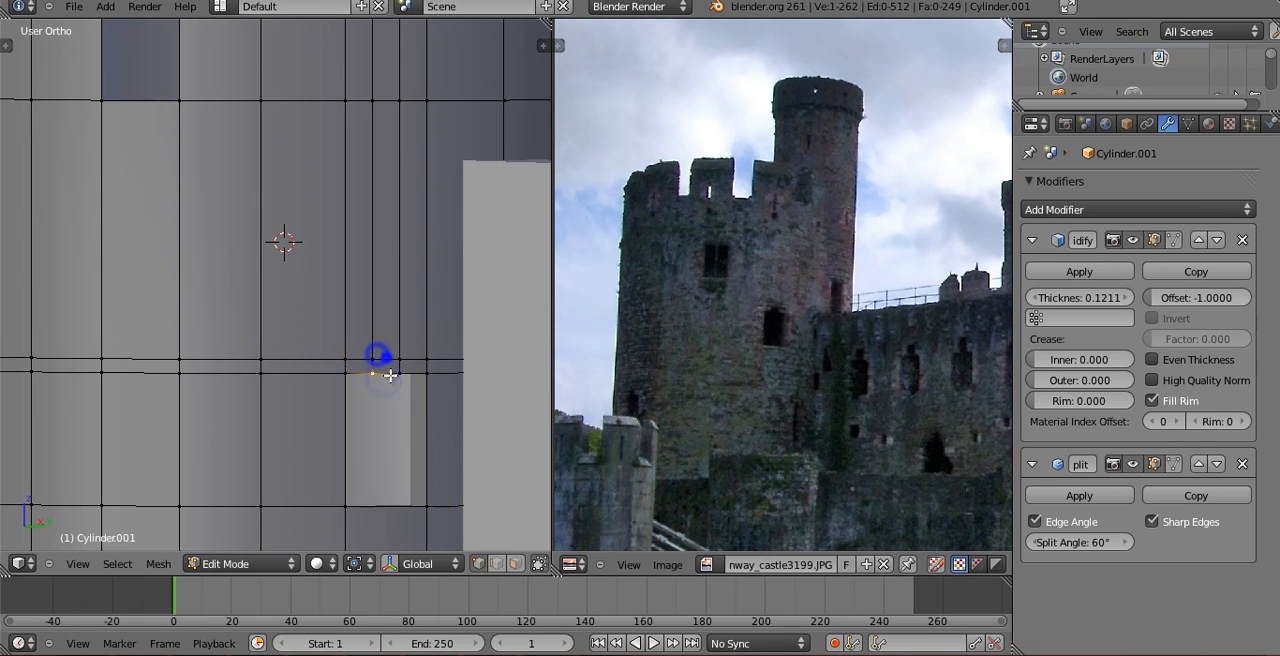
pyautogui.keyDown('shift'); pyautogui.rightClick(398, 360); pyautogui.keyUp('shift')
pyautogui.keyDown('shift'); pyautogui.rightClick(378, 356); pyautogui.keyUp('shift')
pyautogui.press('x')
pyautogui.click(379, 363)
pyautogui.press('Tab')
pyautogui.moveTo(430, 392); pyautogui.dragTo(390, 430, button='middle')
pyautogui.scroll(-3, 382, 412)
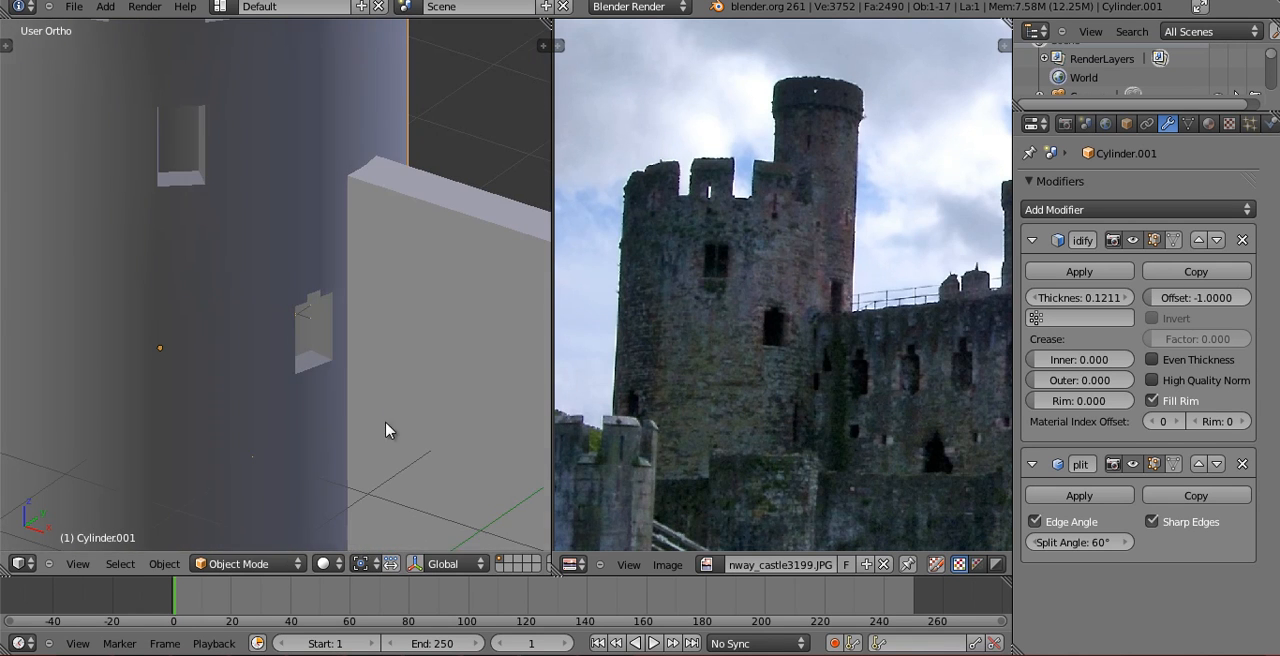
# Put the tower back in Edit Mode and add a horizontal edge loop just above the upper window's sill, slid by about 0.53.
pyautogui.moveTo(797, 314); pyautogui.dragTo(776, 328, button='middle')
pyautogui.moveTo(312, 262); pyautogui.dragTo(272, 314, button='middle')
pyautogui.keyDown('shift'); pyautogui.moveTo(426, 257); pyautogui.dragTo(367, 404, button='middle'); pyautogui.keyUp('shift')
pyautogui.moveTo(367, 404); pyautogui.dragTo(357, 334, button='middle')
pyautogui.press('Tab')
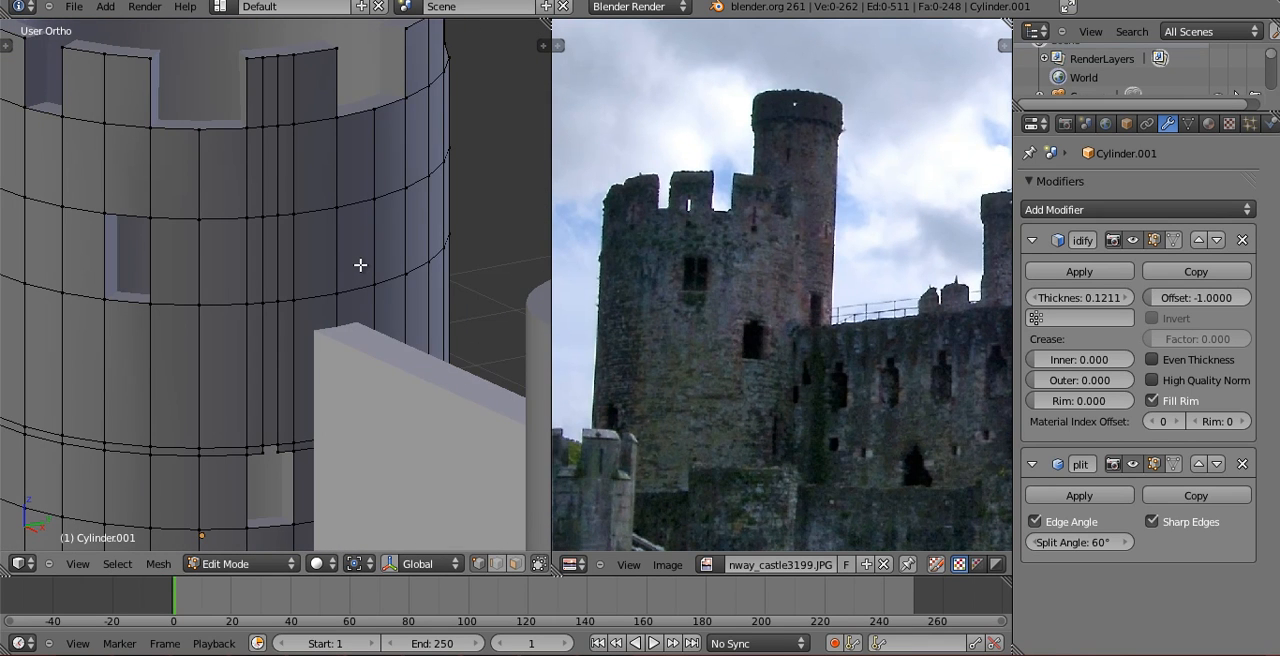
pyautogui.moveTo(360, 265)
pyautogui.mouseDown(button='middle')
pyautogui.moveTo(323, 266)
pyautogui.moveTo(354, 260)
pyautogui.mouseUp(button='middle')
pyautogui.hotkey('ctrl', 'e')
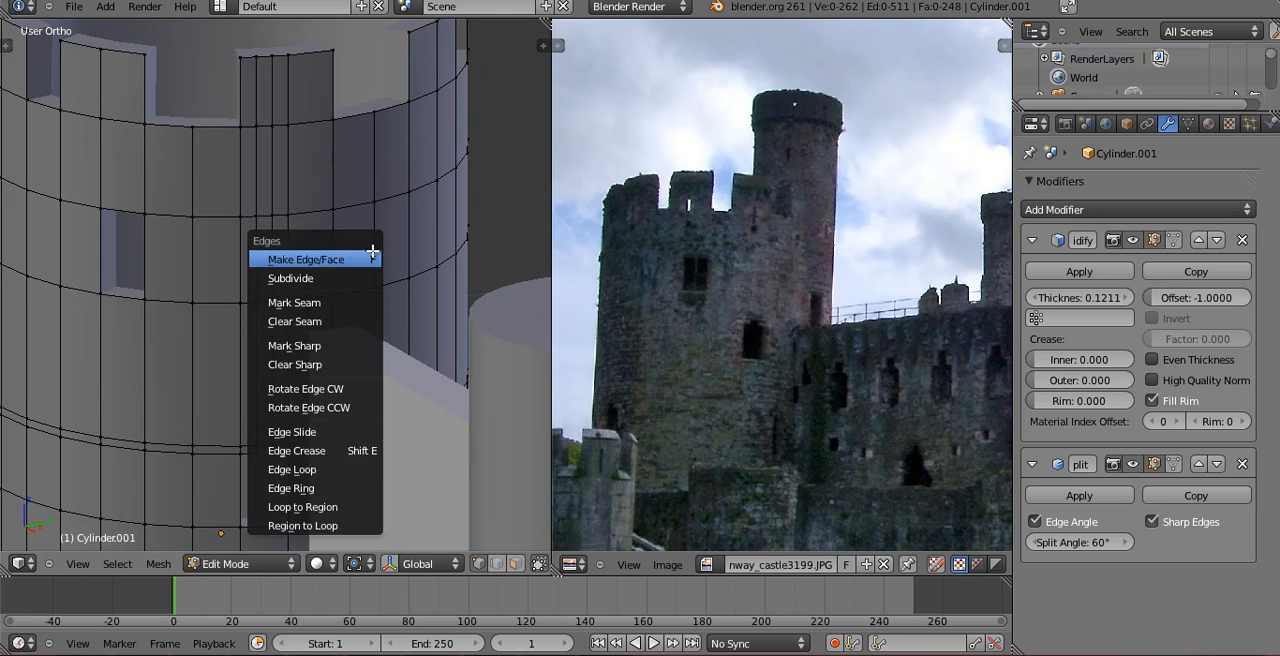
pyautogui.hotkey('ctrl', 'r')
pyautogui.click(346, 258)
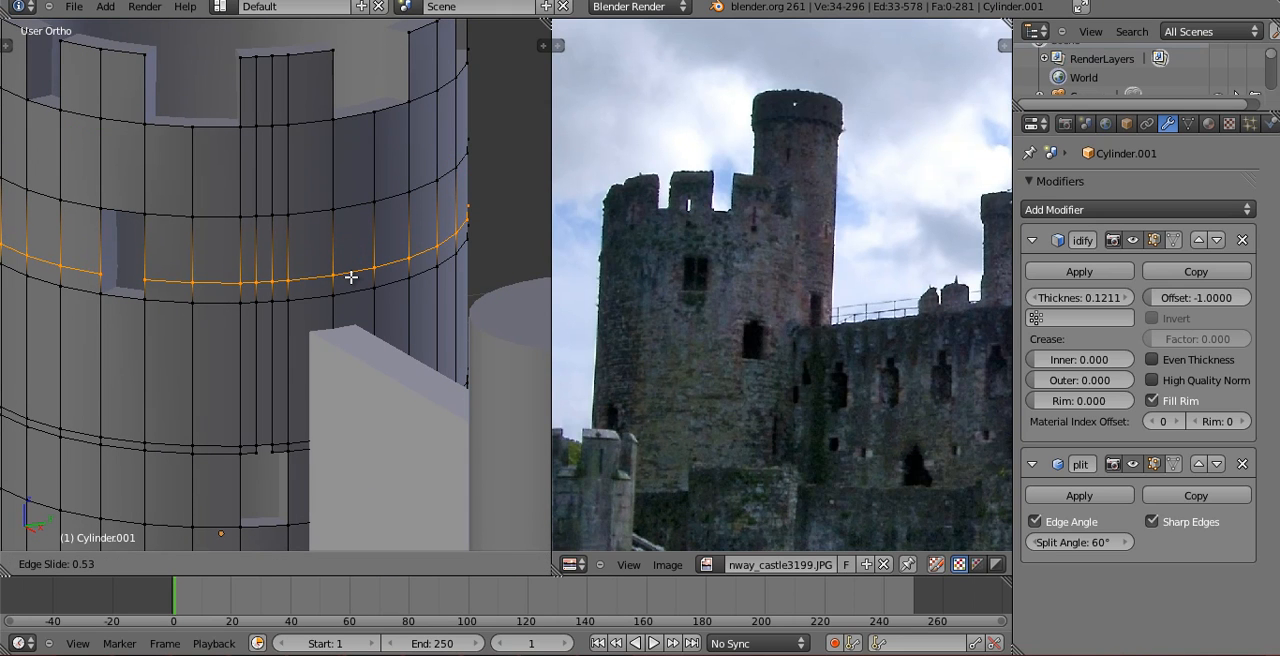
pyautogui.click(351, 278)
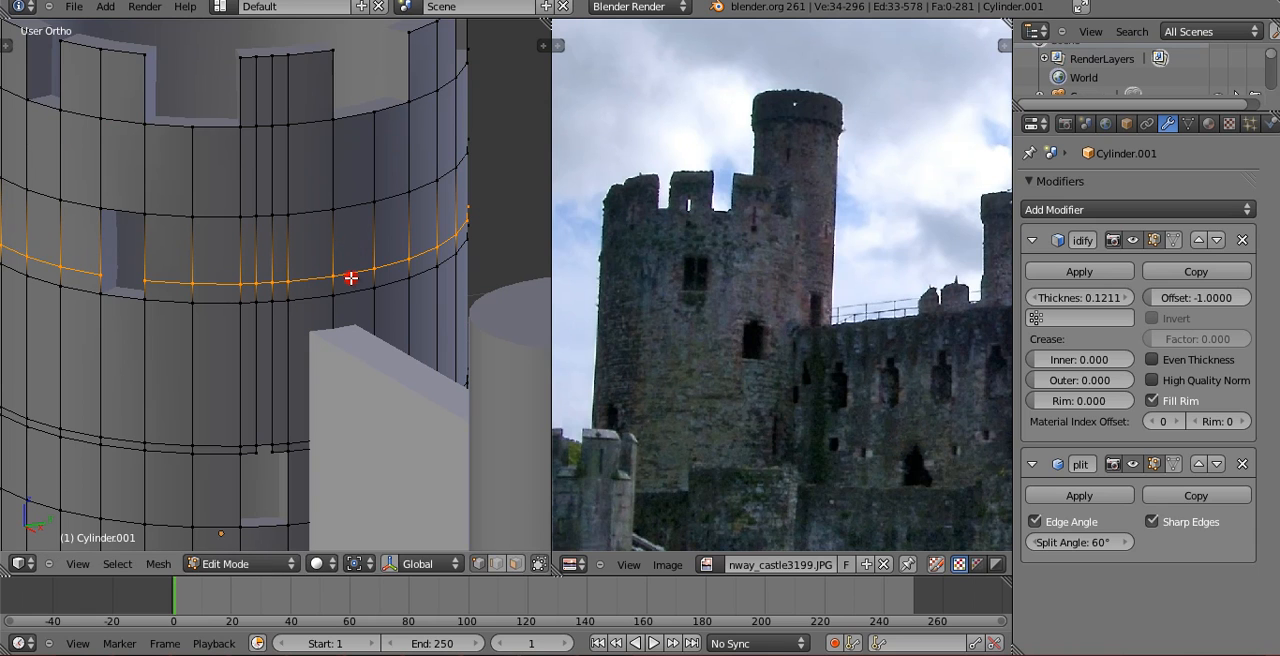
# Add a horizontal edge loop a short way below the upper window, between it and the lower opening.
pyautogui.hotkey('ctrl', 'r')
pyautogui.click(389, 333)
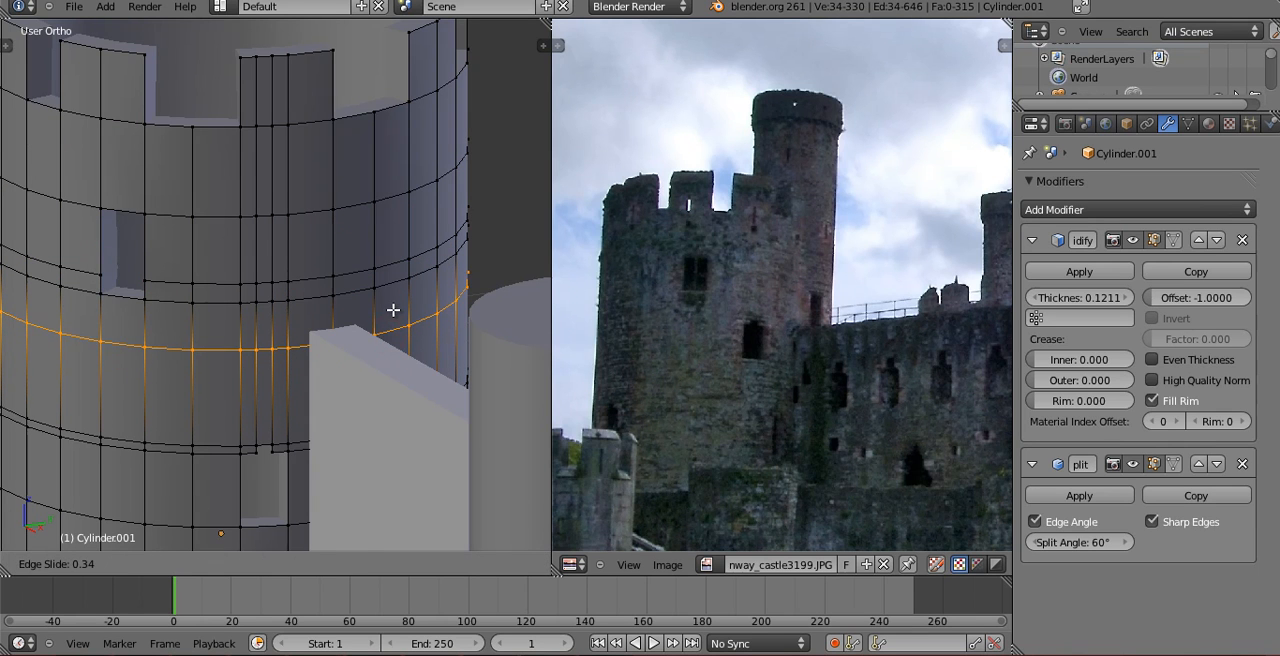
pyautogui.click(395, 313)
# Delete the two stacked faces just above the adjoining wall to cut a third window, and return the tower to Object Mode.
pyautogui.rightClick(375, 272)
pyautogui.keyDown('shift'); pyautogui.rightClick(383, 292); pyautogui.keyUp('shift')
pyautogui.keyDown('shift'); pyautogui.rightClick(388, 334); pyautogui.keyUp('shift')
pyautogui.keyDown('shift'); pyautogui.rightClick(406, 331); pyautogui.keyUp('shift')
pyautogui.keyDown('shift'); pyautogui.rightClick(411, 293); pyautogui.keyUp('shift')
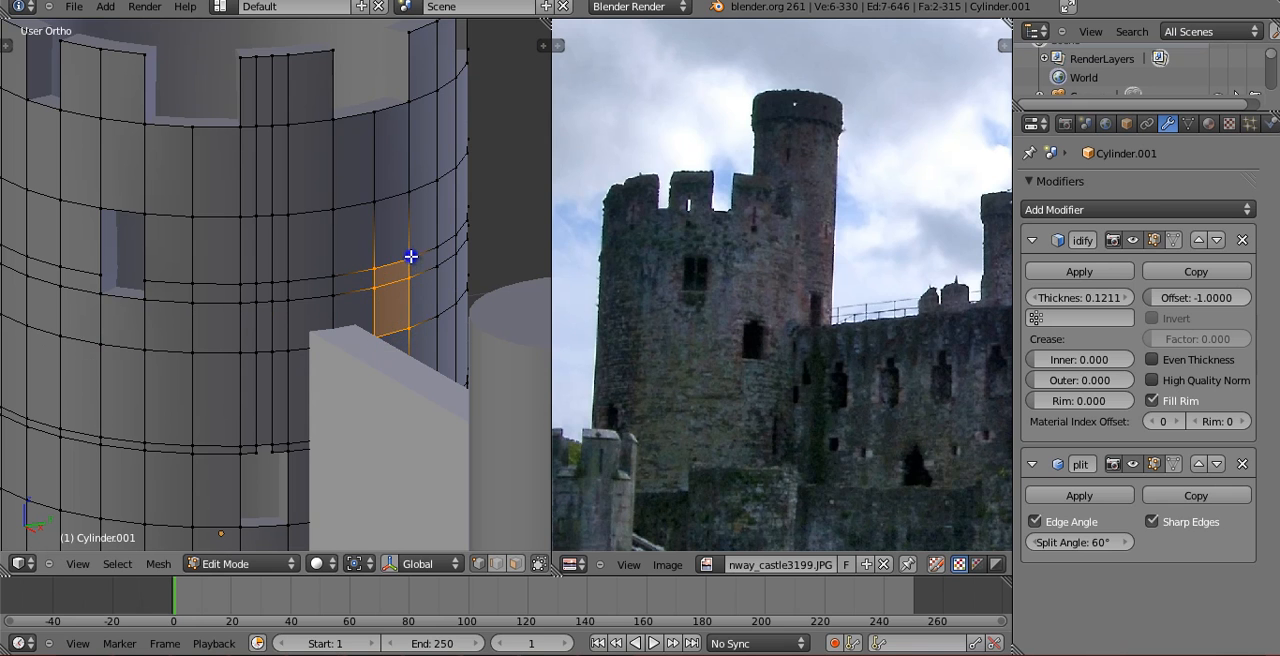
pyautogui.press('x')
pyautogui.click(400, 268)
pyautogui.moveTo(417, 331); pyautogui.dragTo(319, 372, button='middle')
pyautogui.press('Tab')
# From the camera view, edit the tower and add a horizontal edge loop around its lower part, slid by about -0.32.
pyautogui.scroll(-2, 350, 397)
pyautogui.scroll(-4, 318, 378)
pyautogui.scroll(-4, 319, 378)
pyautogui.press('KP_0')
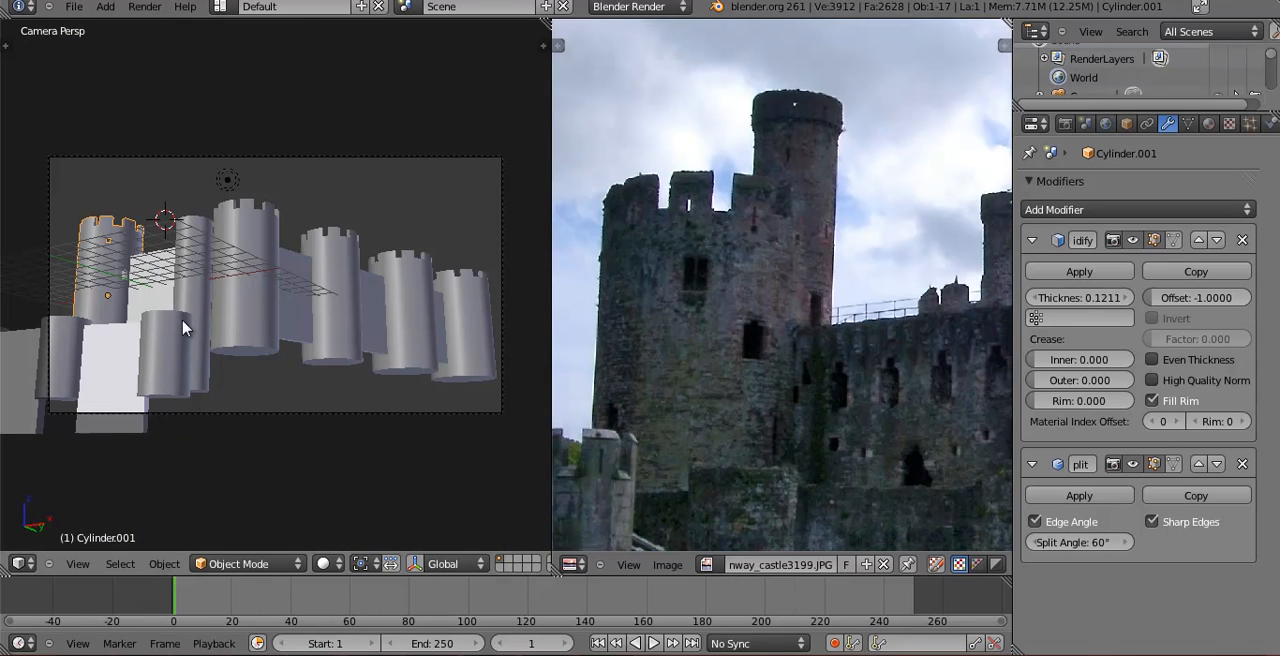
pyautogui.press('Tab')
pyautogui.hotkey('ctrl', 'r')
pyautogui.click(91, 296)
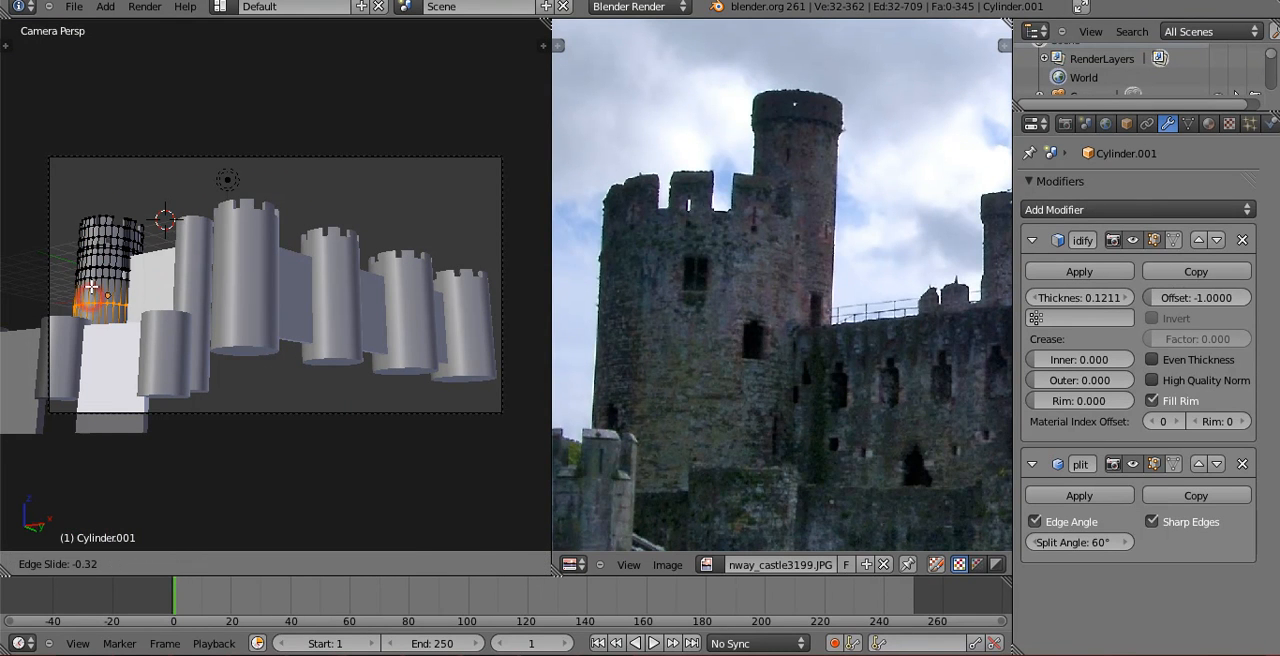
pyautogui.click(91, 289)
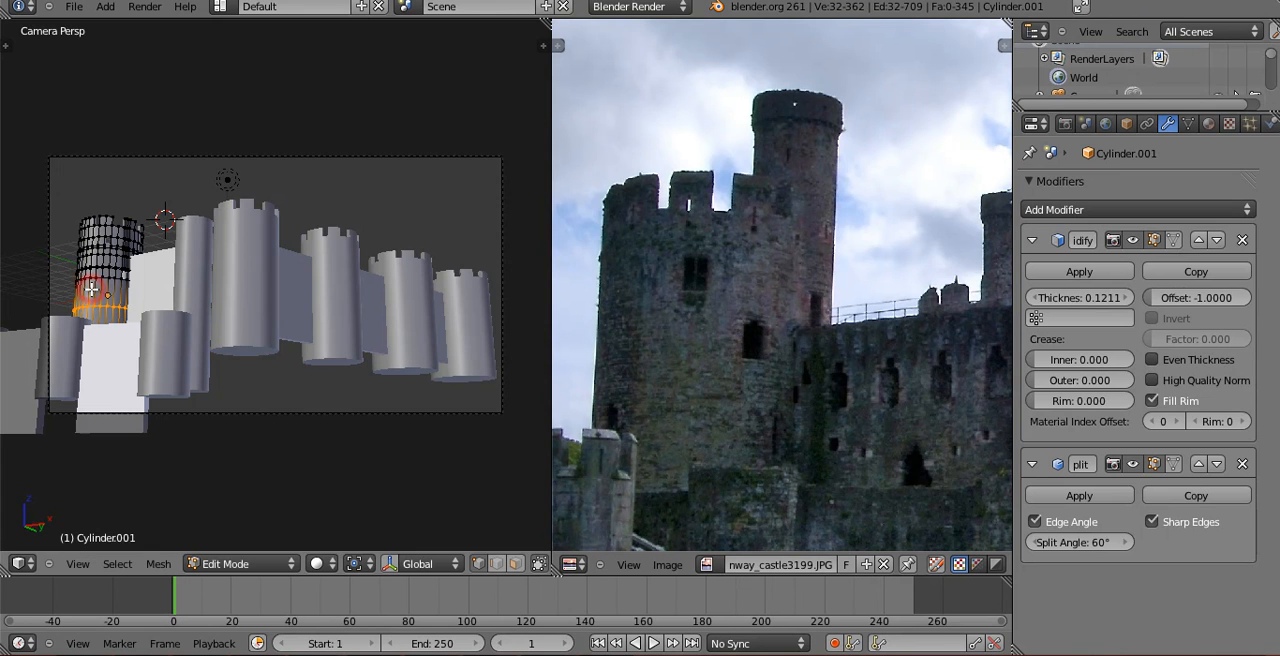
# Add another horizontal edge loop below the last one, slid up towards it to set the next window's height.
pyautogui.press('KP_1')
pyautogui.moveTo(375, 381); pyautogui.dragTo(284, 427, button='middle')
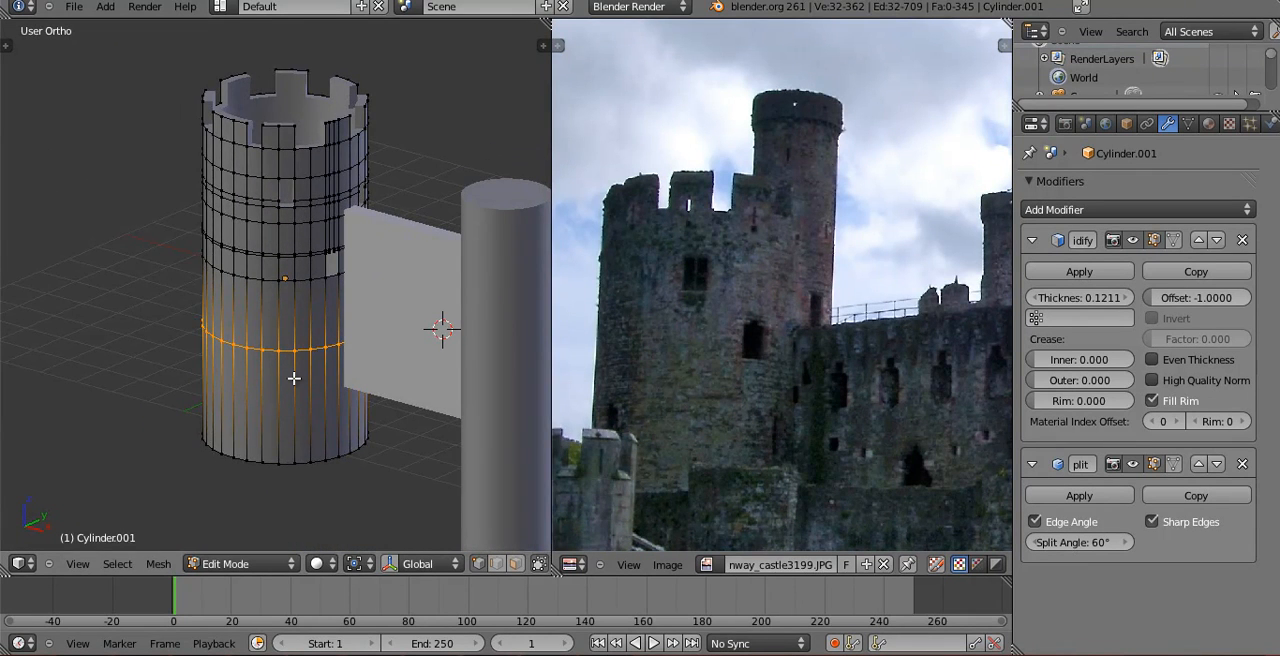
pyautogui.scroll(5, 294, 378)
pyautogui.hotkey('ctrl', 'r')
pyautogui.click(255, 418)
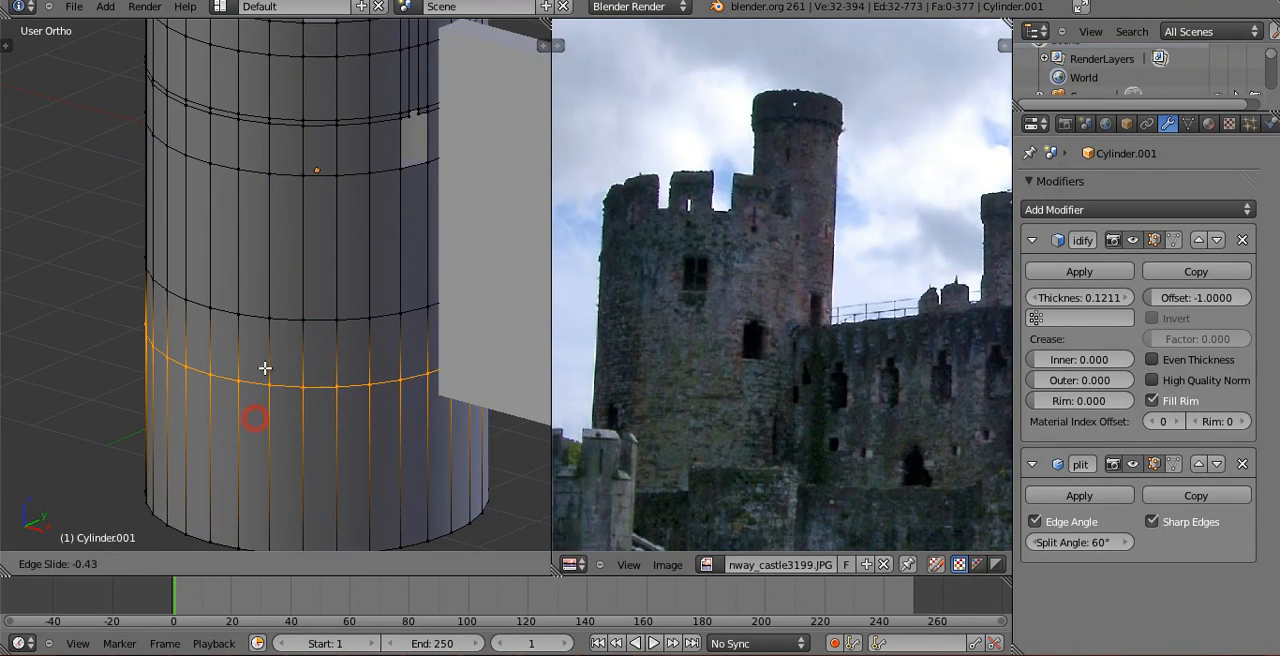
pyautogui.click(264, 362)
# Delete the face between the two lowest new loops on the tower's camera-facing side and return to Object Mode.
pyautogui.press('KP_0')
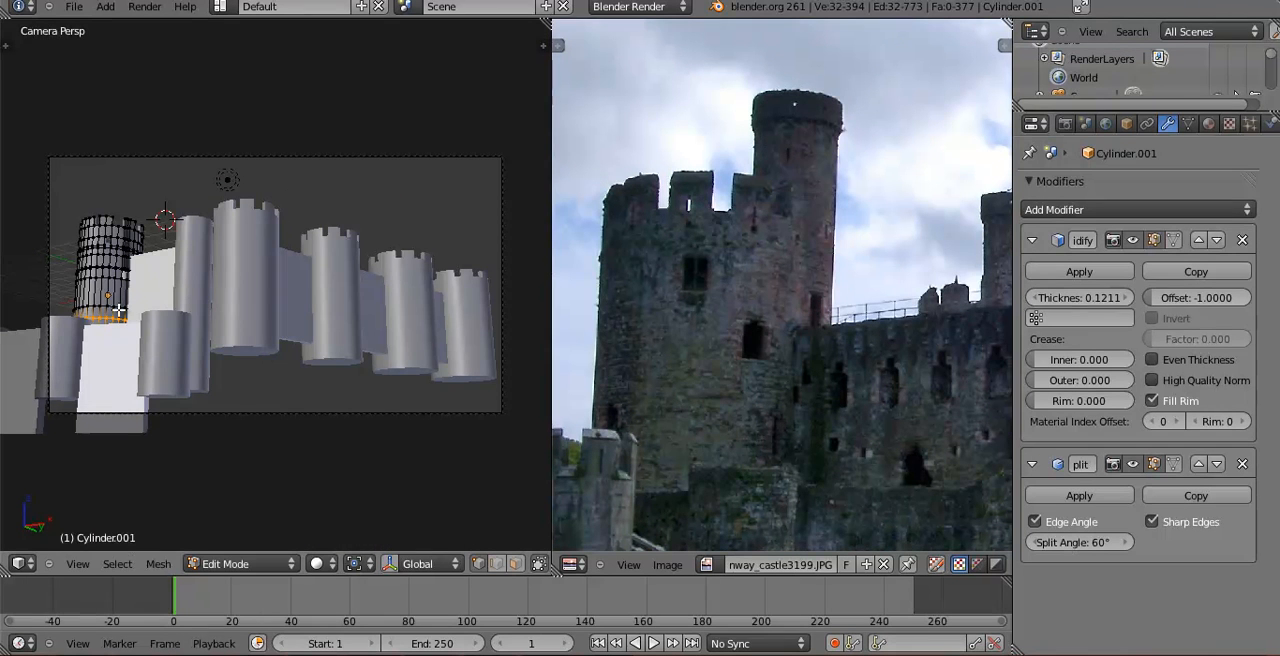
pyautogui.rightClick(88, 302)
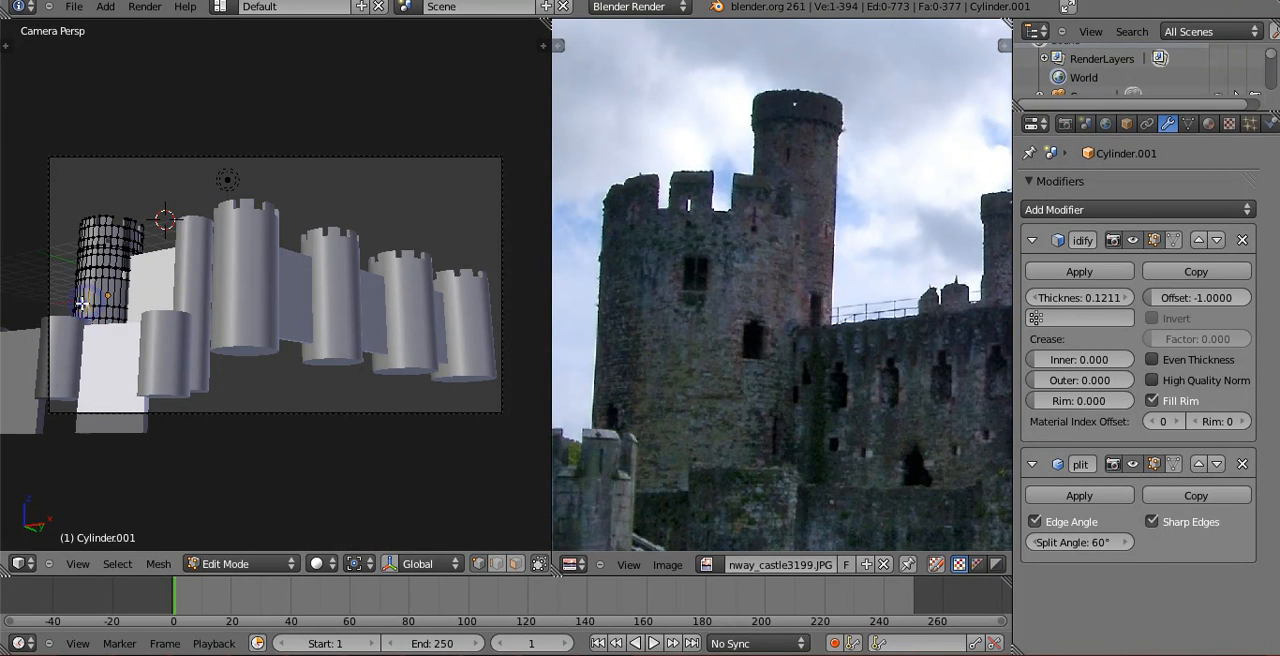
pyautogui.press('KP_0')
pyautogui.keyDown('shift'); pyautogui.rightClick(186, 297); pyautogui.keyUp('shift')
pyautogui.keyDown('shift'); pyautogui.rightClick(187, 353); pyautogui.keyUp('shift')
pyautogui.keyDown('shift'); pyautogui.rightClick(206, 361); pyautogui.keyUp('shift')
pyautogui.press('x')
pyautogui.click(207, 361)
pyautogui.press('Tab')
# Render a test image from the camera, close it, and switch the render engine to Cycles Render.
pyautogui.scroll(-5, 263, 380)
pyautogui.moveTo(263, 380); pyautogui.dragTo(276, 330, button='middle')
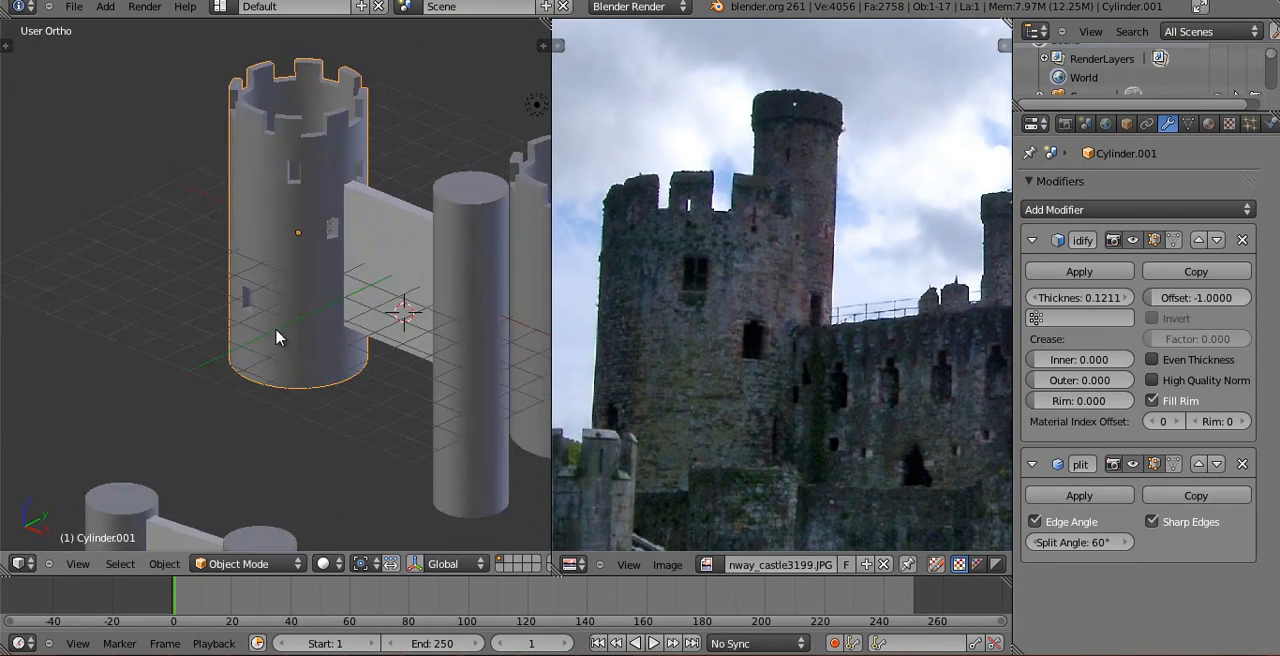
pyautogui.scroll(-4, 276, 336)
pyautogui.press('KP_0')
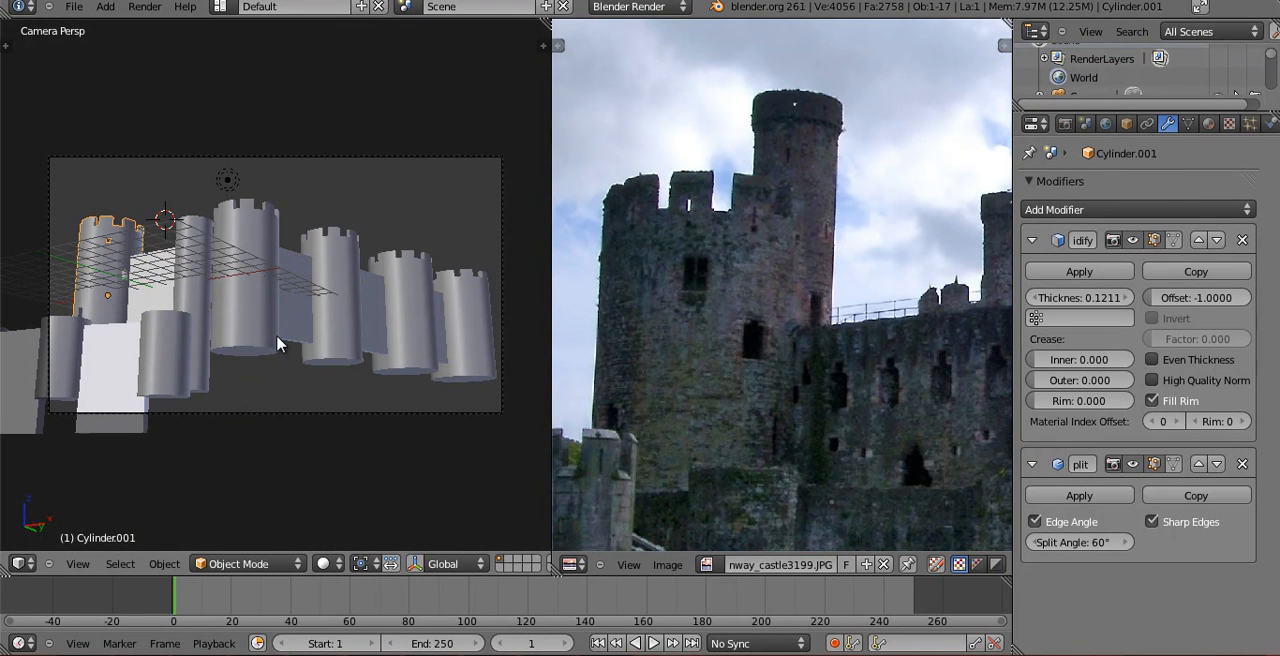
pyautogui.press('F12')
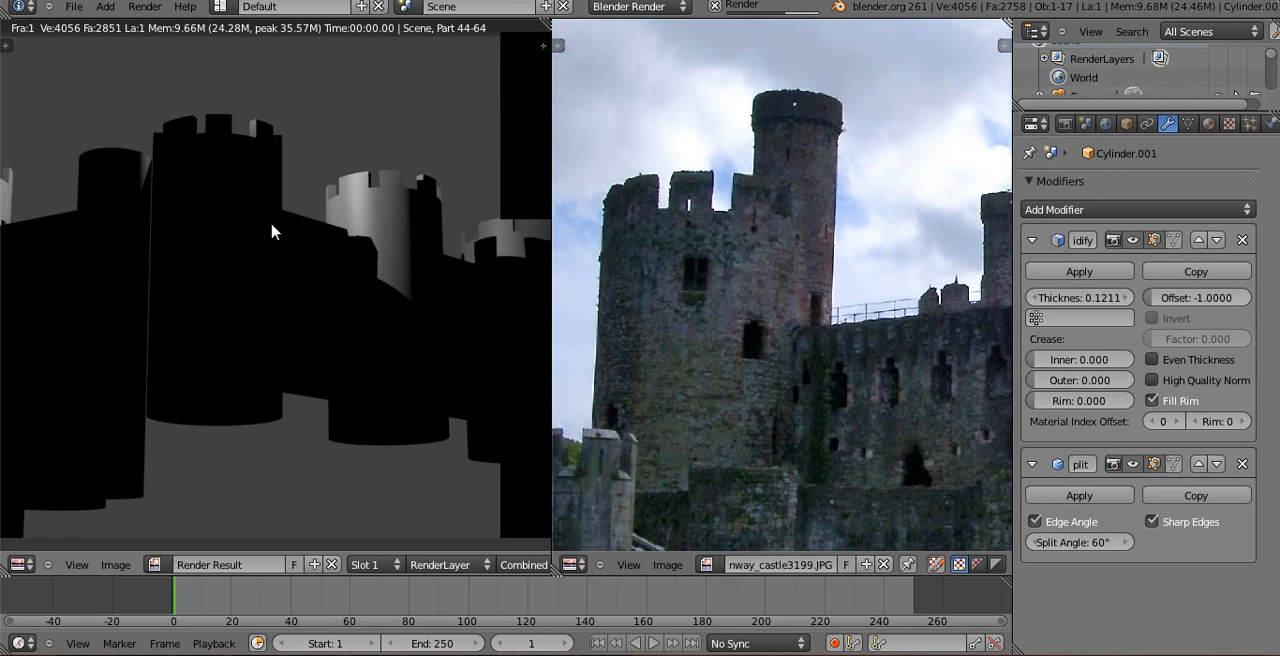
pyautogui.press('Escape')
pyautogui.click(624, 7)
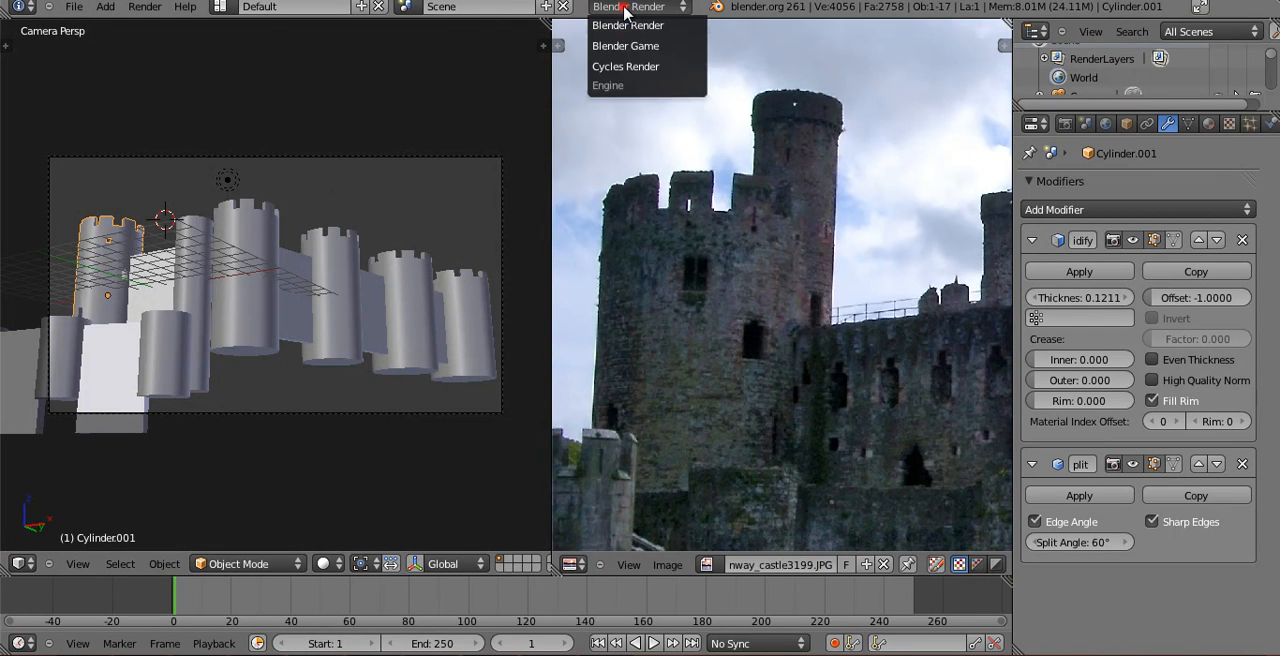
pyautogui.click(632, 64)
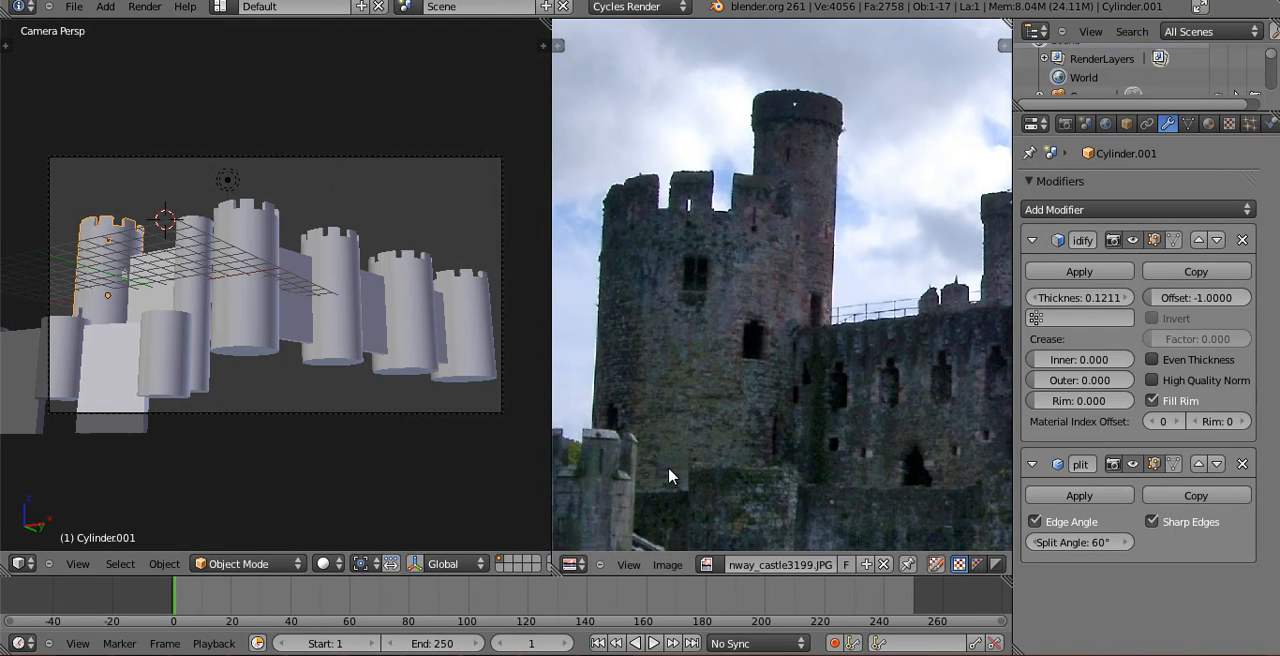
# Select the lamp and, in a wireframe top view, move it along X to about 12.09.
pyautogui.rightClick(224, 184)
pyautogui.press('KP_7')
pyautogui.press('z')
pyautogui.scroll(-7, 243, 192)
pyautogui.keyDown('shift'); pyautogui.moveTo(313, 226); pyautogui.dragTo(272, 247, button='middle'); pyautogui.keyUp('shift')
pyautogui.press('g')
pyautogui.press('x')
pyautogui.click(400, 284)
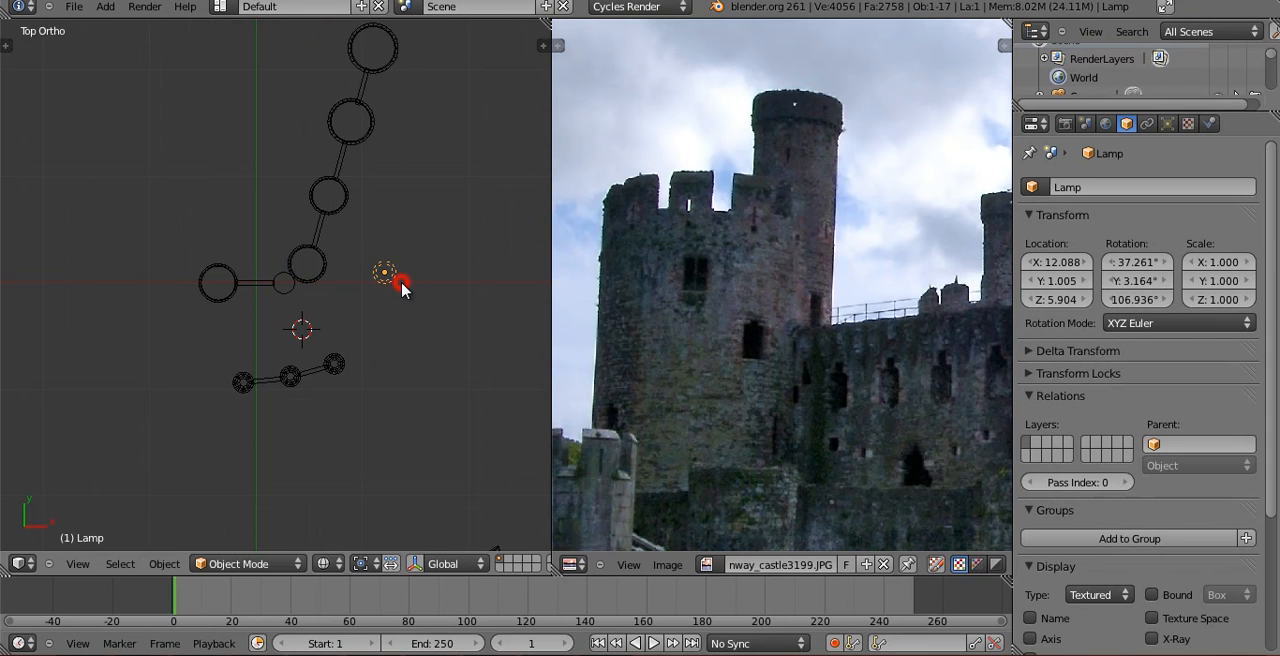
# In the front view, raise the lamp about 1.76 along Z above the towers.
pyautogui.press('KP_1')
pyautogui.press('x')
pyautogui.click(405, 222)
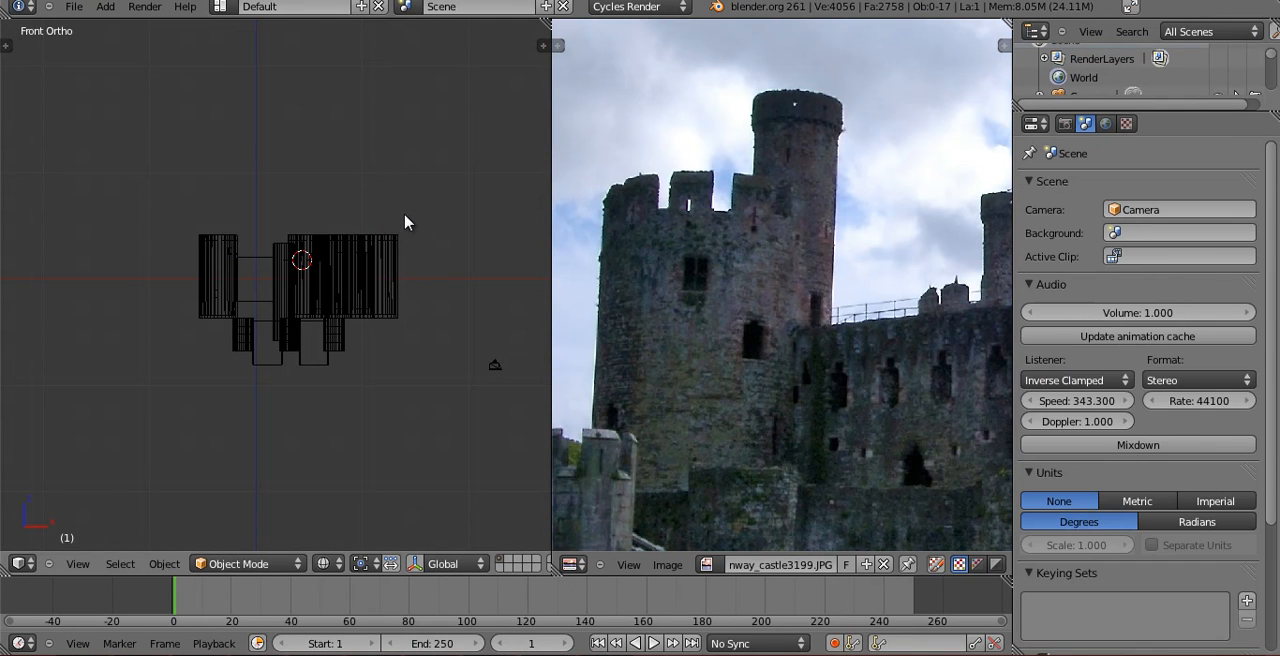
pyautogui.press('g')
pyautogui.press('z')
pyautogui.click(402, 204)
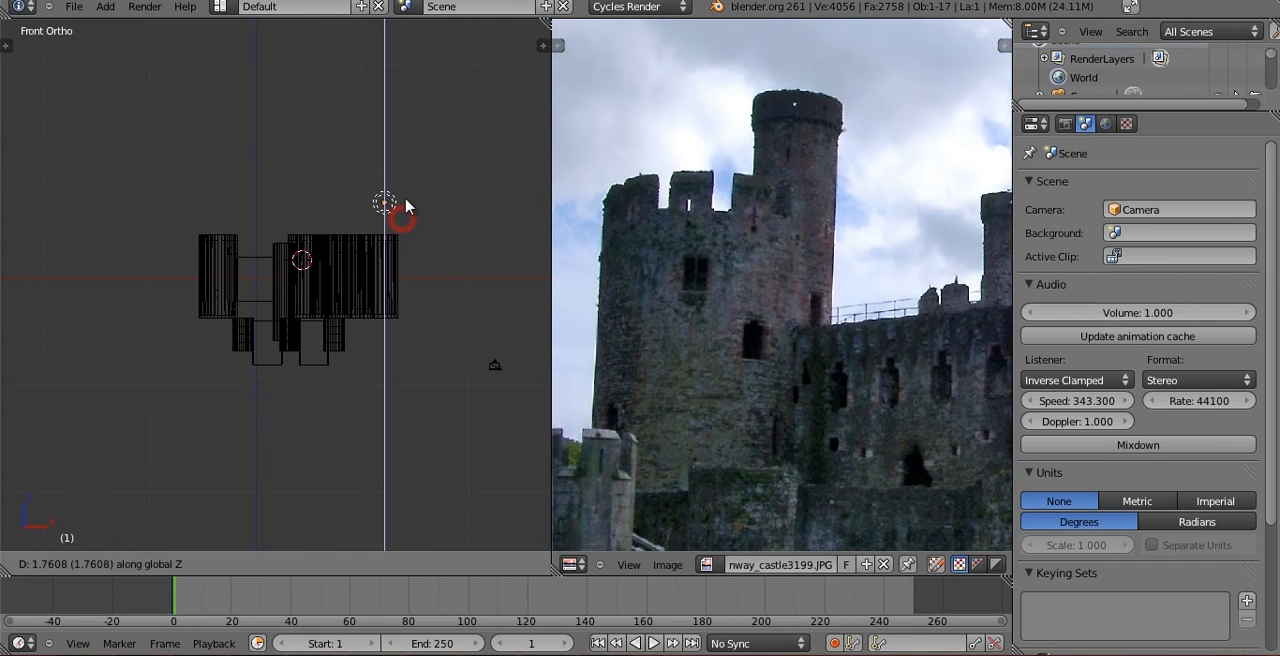
# Preview the castle in Rendered viewport shading through the camera, and switch the viewport to Solid shading.
pyautogui.click(331, 563)
pyautogui.click(345, 443)
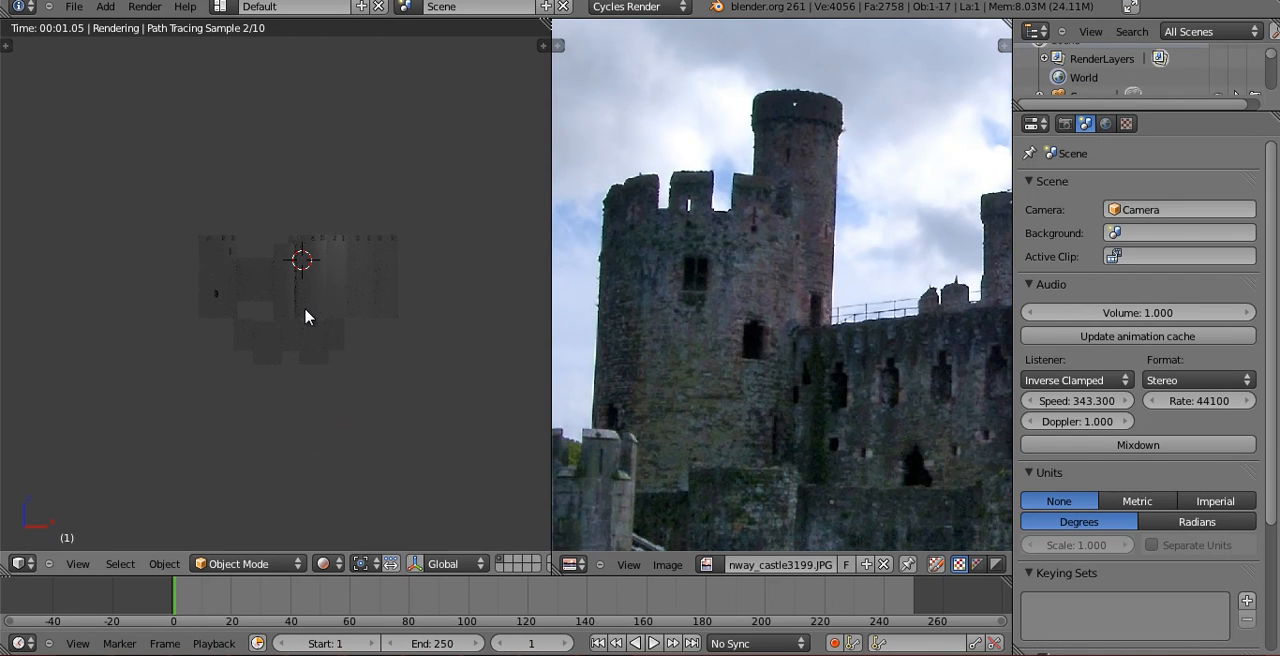
pyautogui.scroll(4, 306, 317)
pyautogui.press('KP_0')
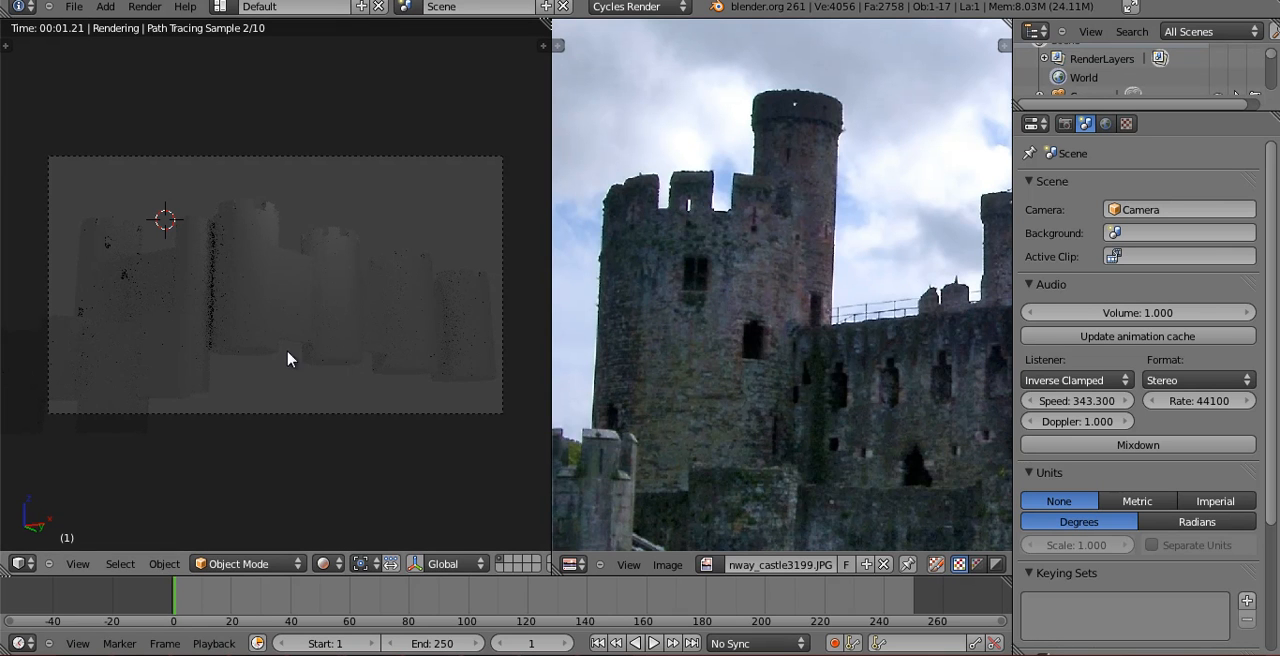
pyautogui.click(330, 564)
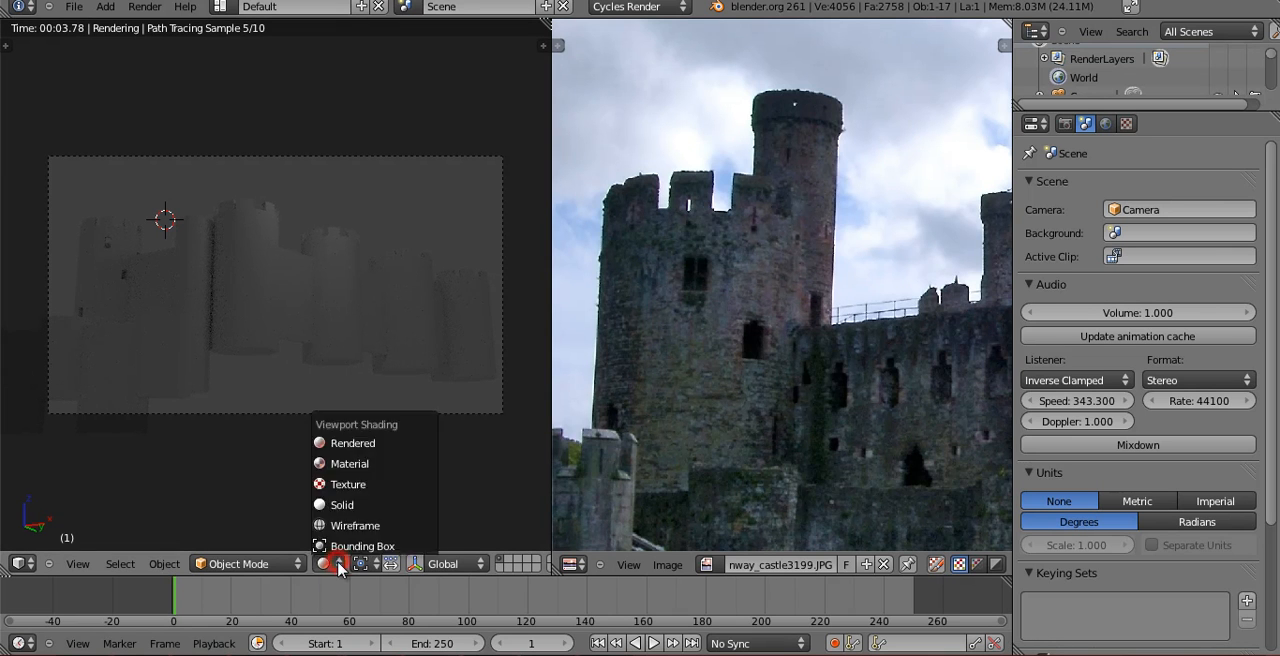
pyautogui.click(336, 505)
# Select the crenellated tower beside the tall plain cylinder and bring the matching tower of the reference photo into view.
pyautogui.moveTo(334, 514)
pyautogui.mouseDown(button='middle')
pyautogui.moveTo(340, 284)
pyautogui.moveTo(314, 183)
pyautogui.moveTo(409, 394)
pyautogui.moveTo(316, 380)
pyautogui.mouseUp(button='middle')
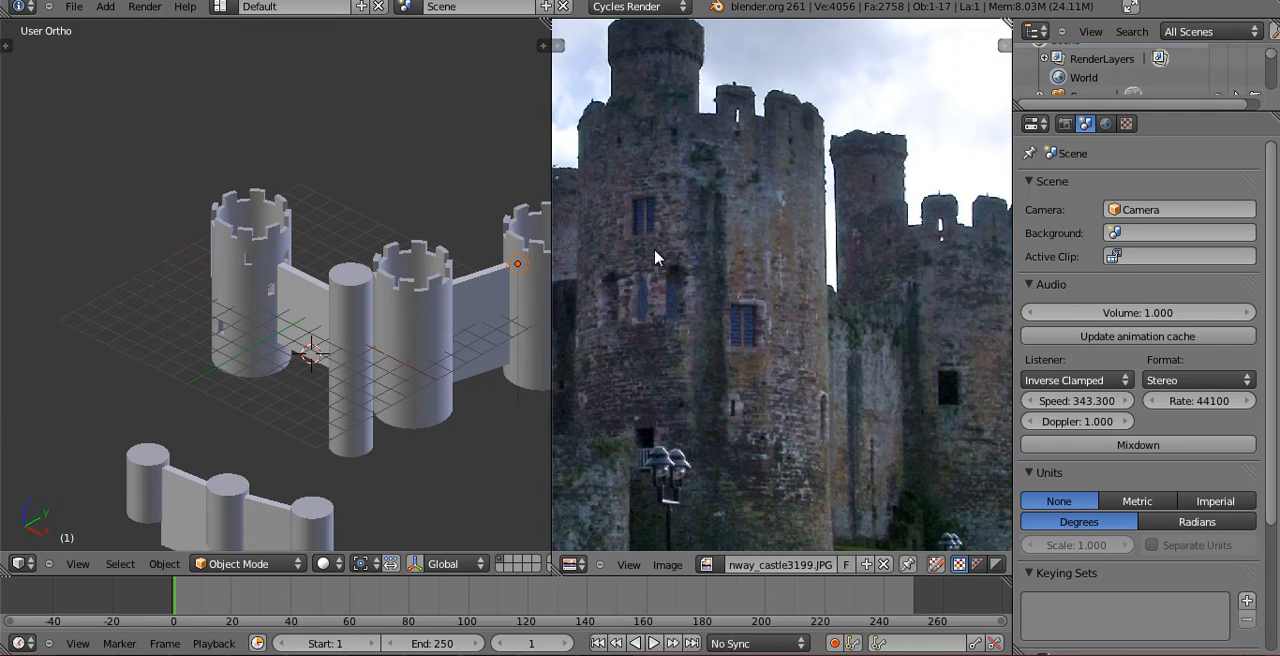
pyautogui.scroll(1, 660, 270)
pyautogui.scroll(4, 386, 371)
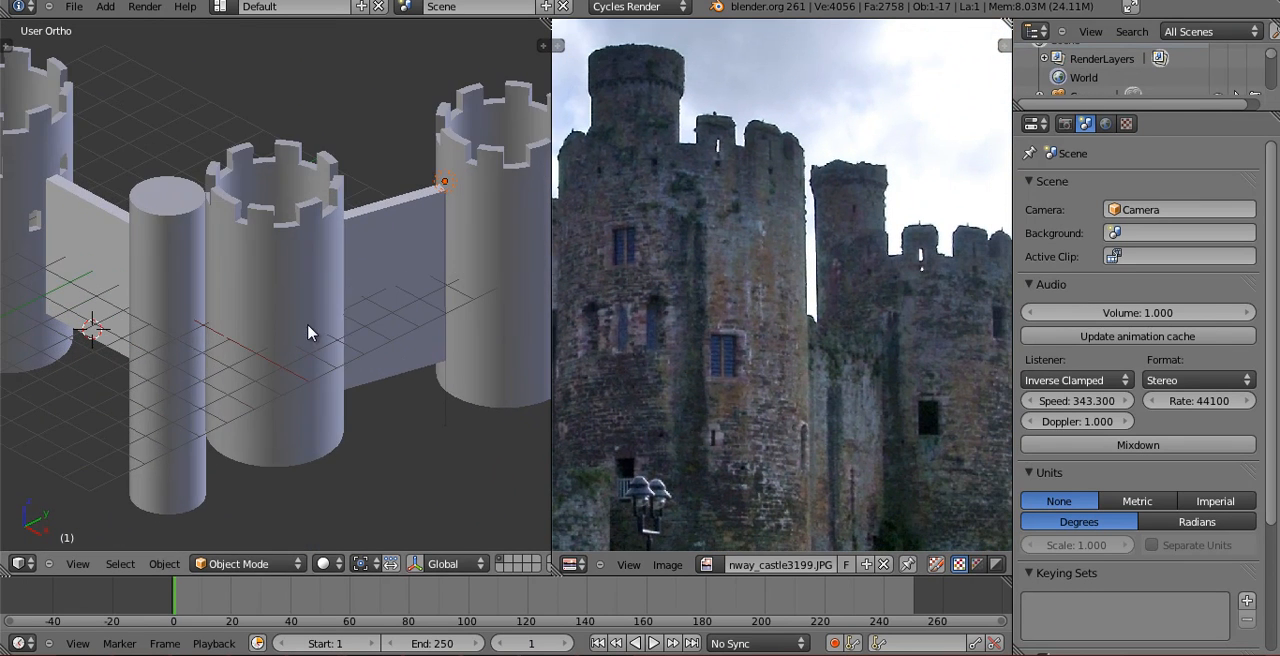
pyautogui.rightClick(308, 333)
pyautogui.moveTo(762, 347); pyautogui.dragTo(744, 248, button='middle')
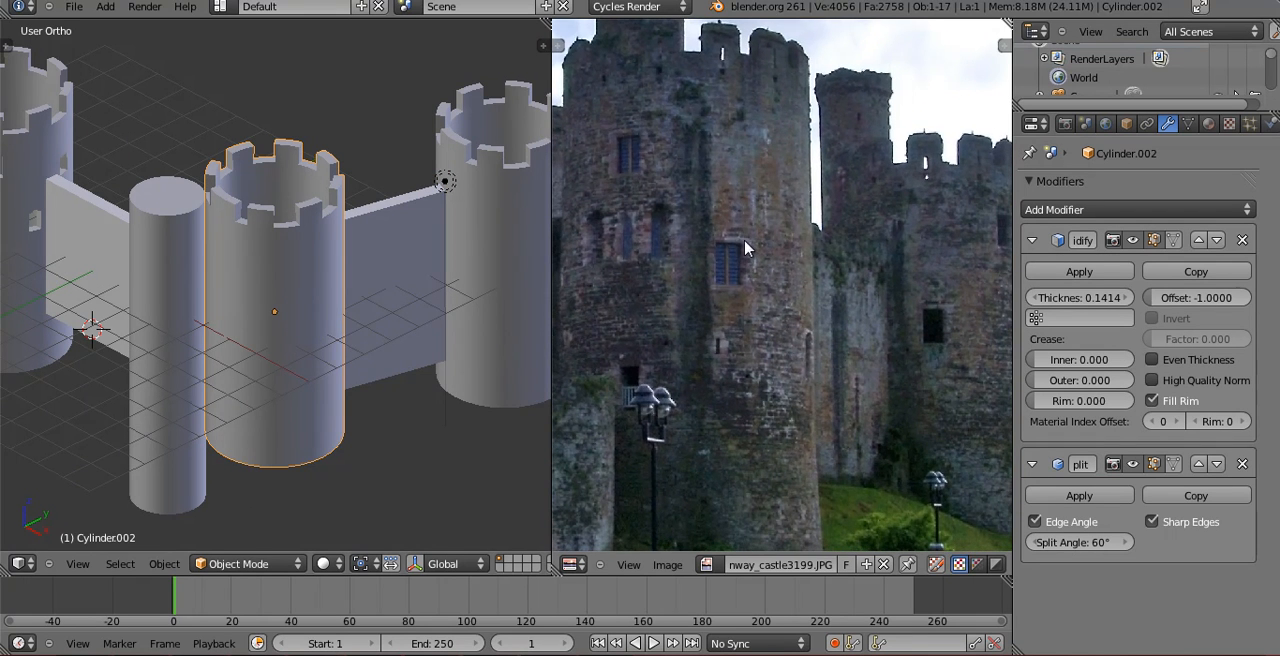
# Restore conway_castle3199.JPG in the image editor and pin it so it stays displayed when entering Edit Mode.
pyautogui.press('Tab')
pyautogui.moveTo(313, 350); pyautogui.dragTo(322, 325, button='middle')
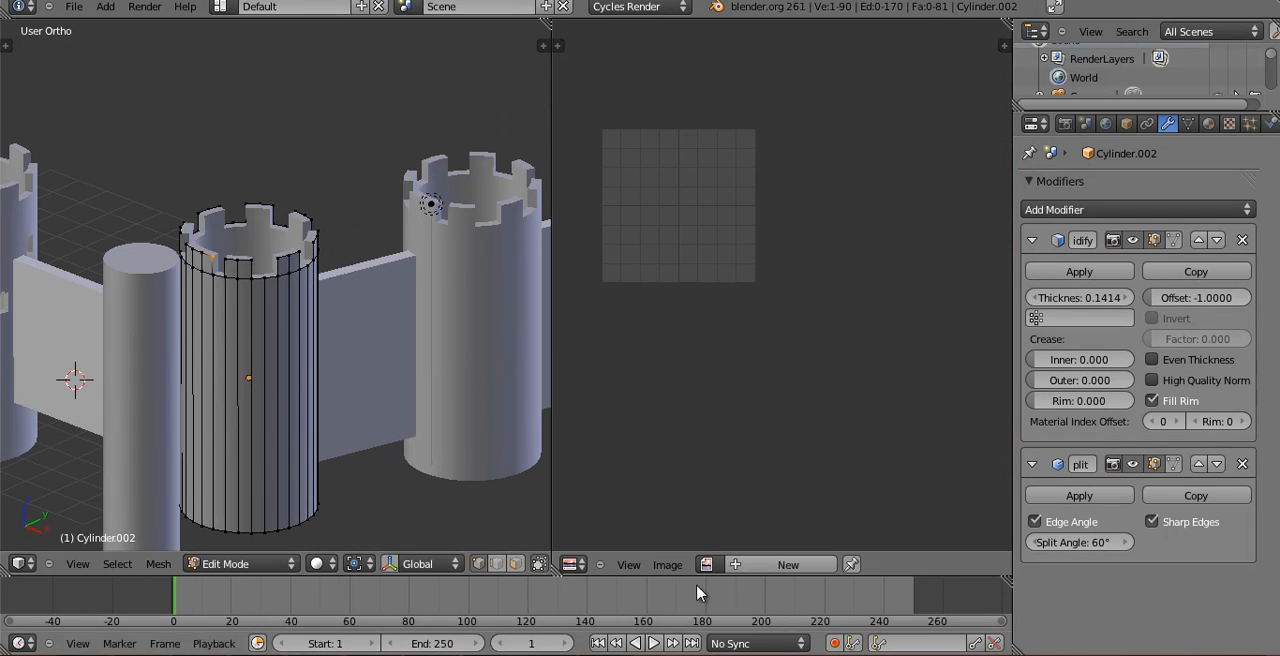
pyautogui.press('Tab')
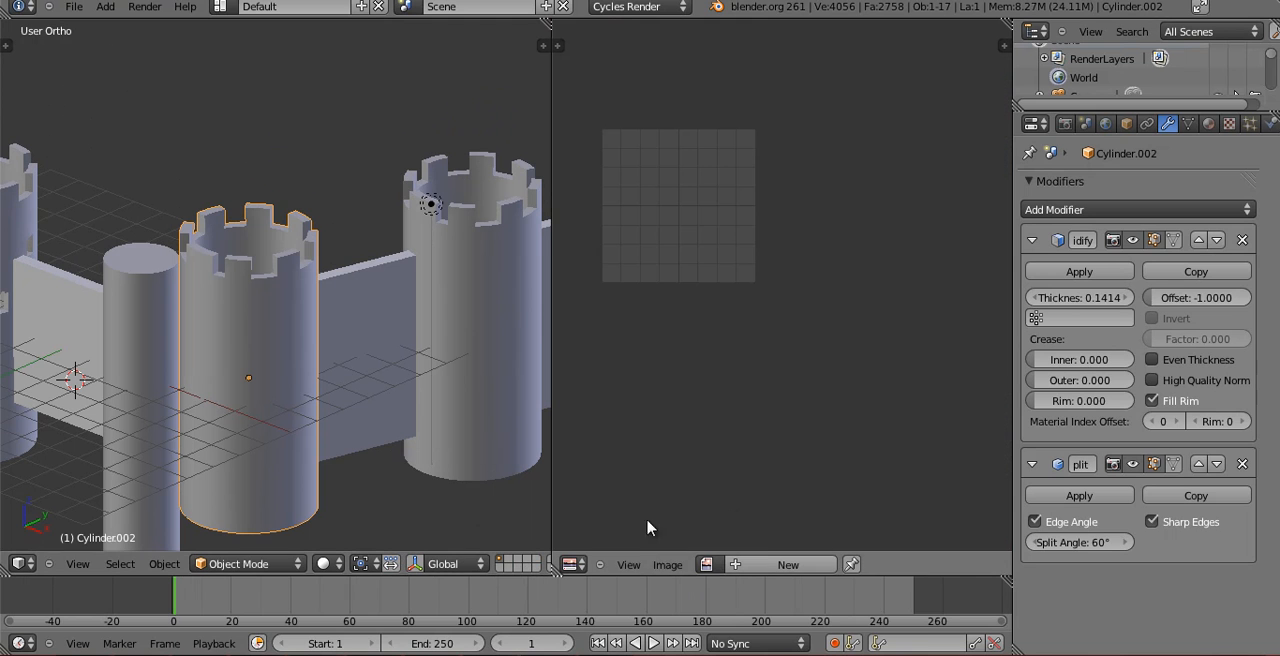
pyautogui.click(667, 565)
pyautogui.click(710, 564)
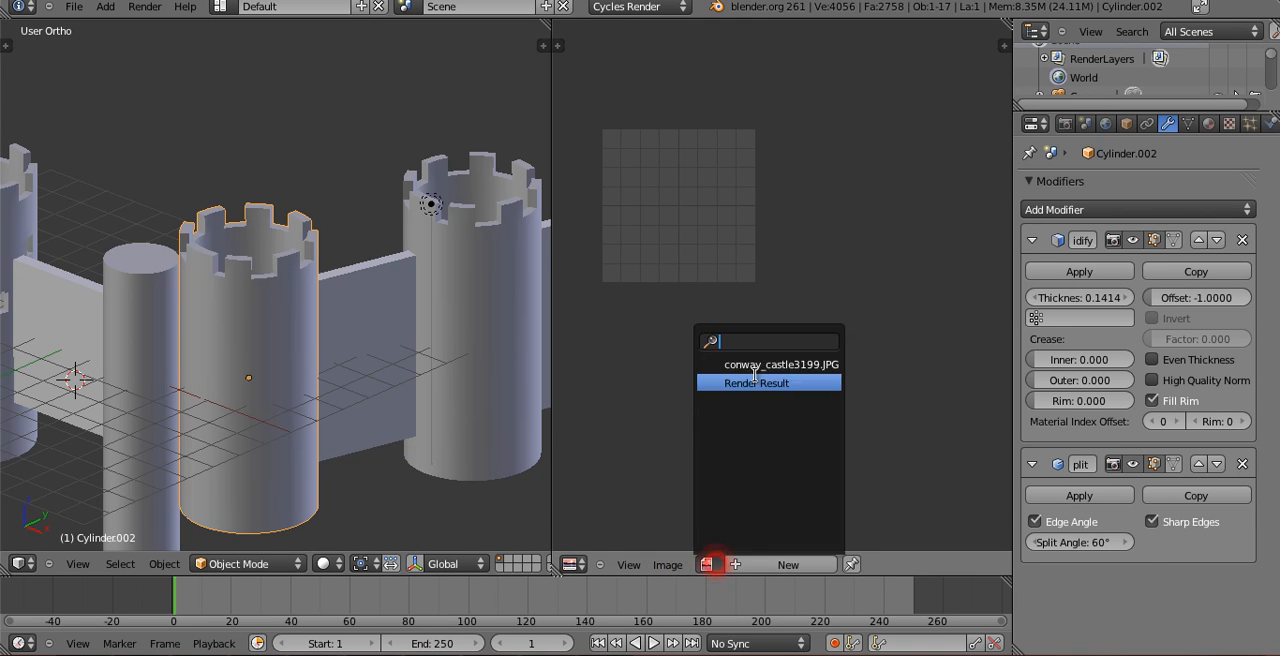
pyautogui.click(758, 370)
pyautogui.click(906, 566)
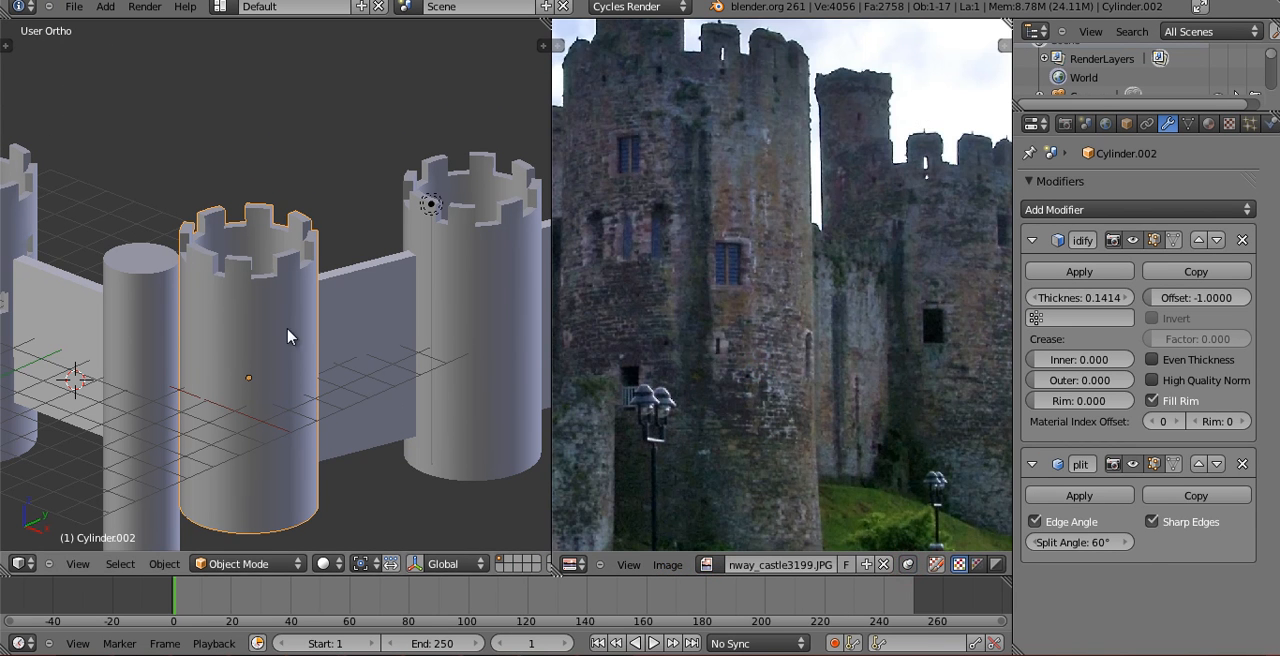
# Enter Edit Mode on the selected tower and add a horizontal edge loop slightly above its middle.
pyautogui.press('Tab')
pyautogui.press('KP_Decimal')
pyautogui.scroll(-1, 893, 445)
pyautogui.moveTo(778, 338); pyautogui.dragTo(767, 400, button='middle')
pyautogui.scroll(1, 790, 414)
pyautogui.scroll(2, 262, 289)
pyautogui.moveTo(262, 289); pyautogui.dragTo(262, 273, button='middle')
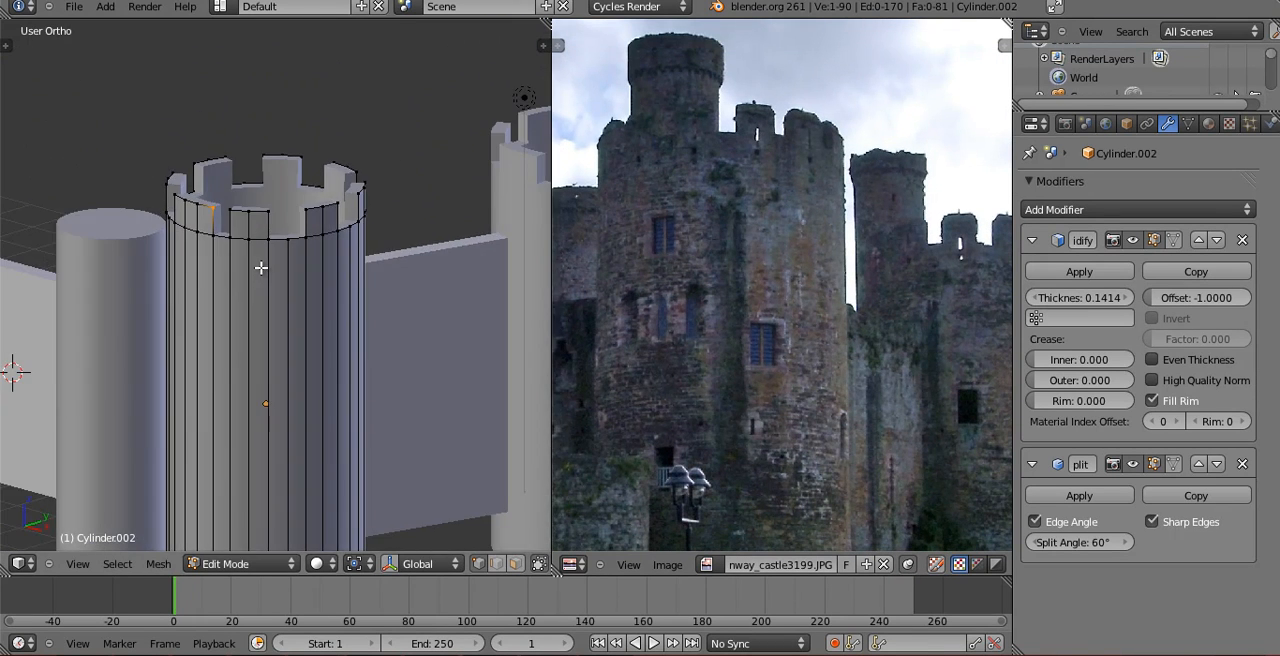
pyautogui.press('KP_0')
pyautogui.hotkey('ctrl', 'r')
pyautogui.click(270, 266)
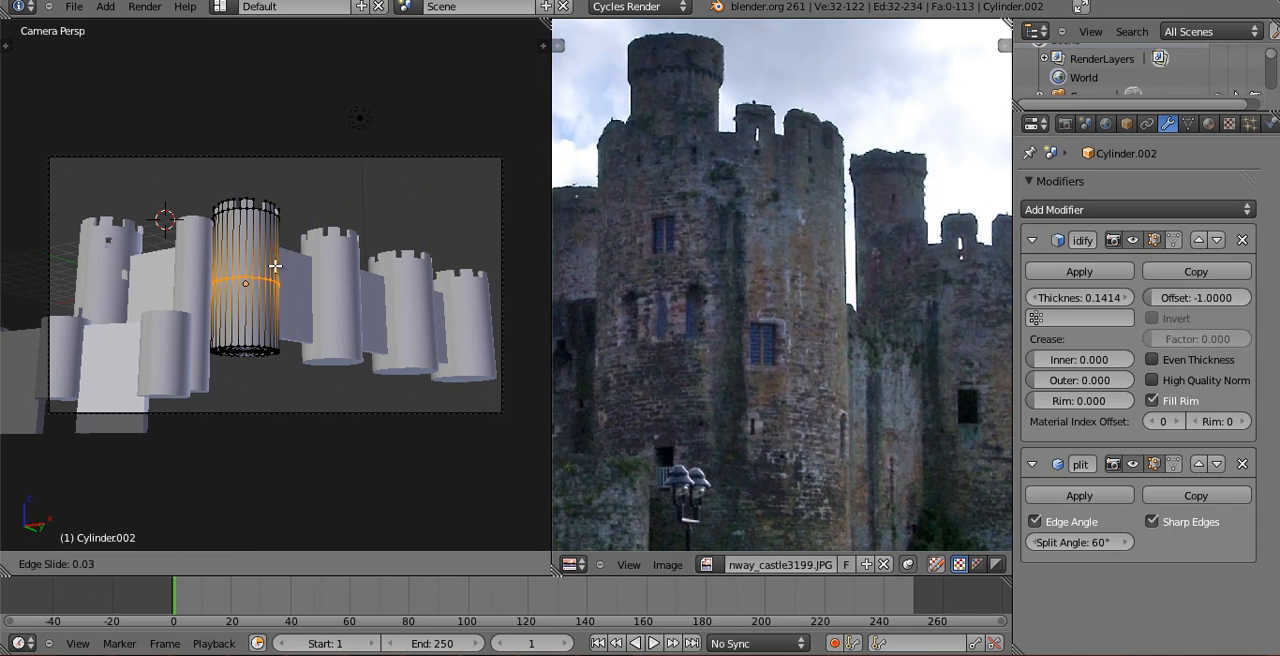
pyautogui.click(278, 257)
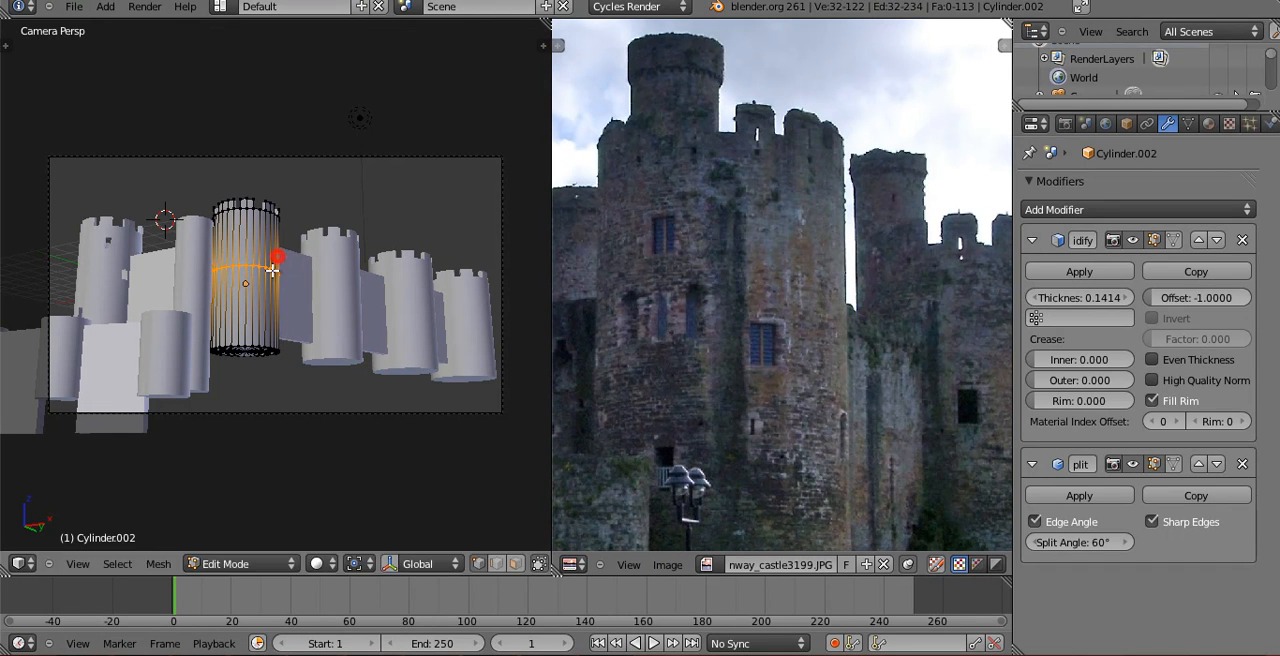
# Add a second horizontal edge loop below the first and raise it about 0.22 along Z.
pyautogui.hotkey('ctrl', 'r')
pyautogui.click(269, 287)
pyautogui.click(269, 273)
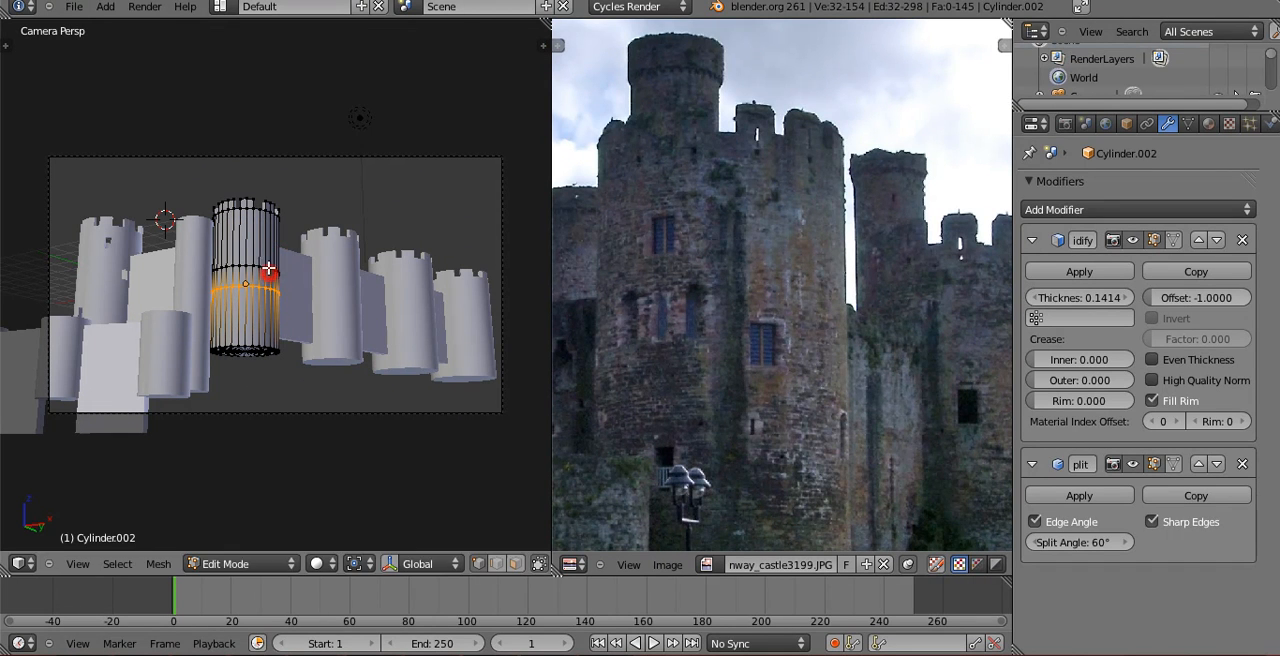
pyautogui.moveTo(271, 272); pyautogui.dragTo(283, 360, button='middle')
pyautogui.keyDown('shift'); pyautogui.moveTo(227, 121); pyautogui.dragTo(329, 397, button='middle'); pyautogui.keyUp('shift')
pyautogui.keyDown('shift'); pyautogui.moveTo(155, 158); pyautogui.dragTo(275, 355, button='middle'); pyautogui.keyUp('shift')
pyautogui.keyDown('shift'); pyautogui.moveTo(219, 214); pyautogui.dragTo(398, 538, button='middle'); pyautogui.keyUp('shift')
pyautogui.keyDown('shift'); pyautogui.moveTo(320, 385); pyautogui.dragTo(159, 488, button='middle'); pyautogui.keyUp('shift')
pyautogui.scroll(1, 294, 289)
pyautogui.keyDown('shift'); pyautogui.moveTo(294, 289); pyautogui.dragTo(299, 520, button='middle'); pyautogui.keyUp('shift')
pyautogui.scroll(1, 299, 500)
pyautogui.moveTo(299, 480); pyautogui.dragTo(231, 232, button='middle')
pyautogui.keyDown('shift'); pyautogui.moveTo(239, 469); pyautogui.dragTo(246, 340, button='middle'); pyautogui.keyUp('shift')
pyautogui.press('g')
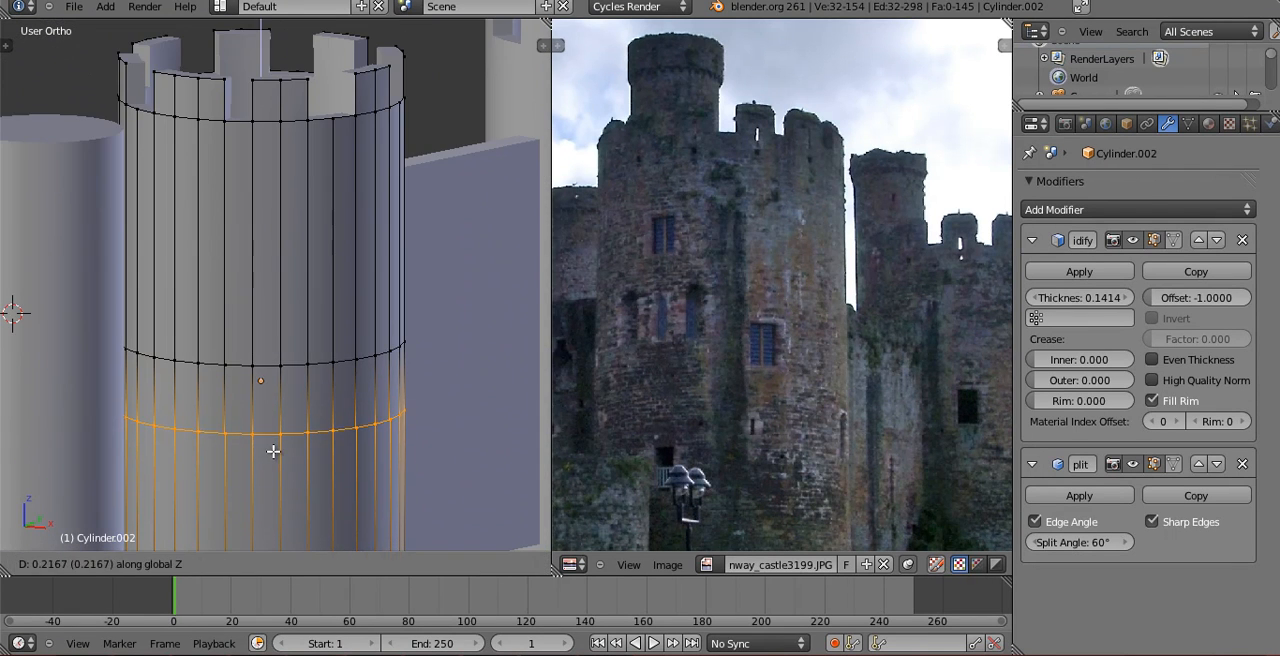
pyautogui.click(272, 444)
# In Object Mode and the top view, move the tower about -0.80 along X and 0.63 along Y, away from the plain cylinder.
pyautogui.press('KP_0')
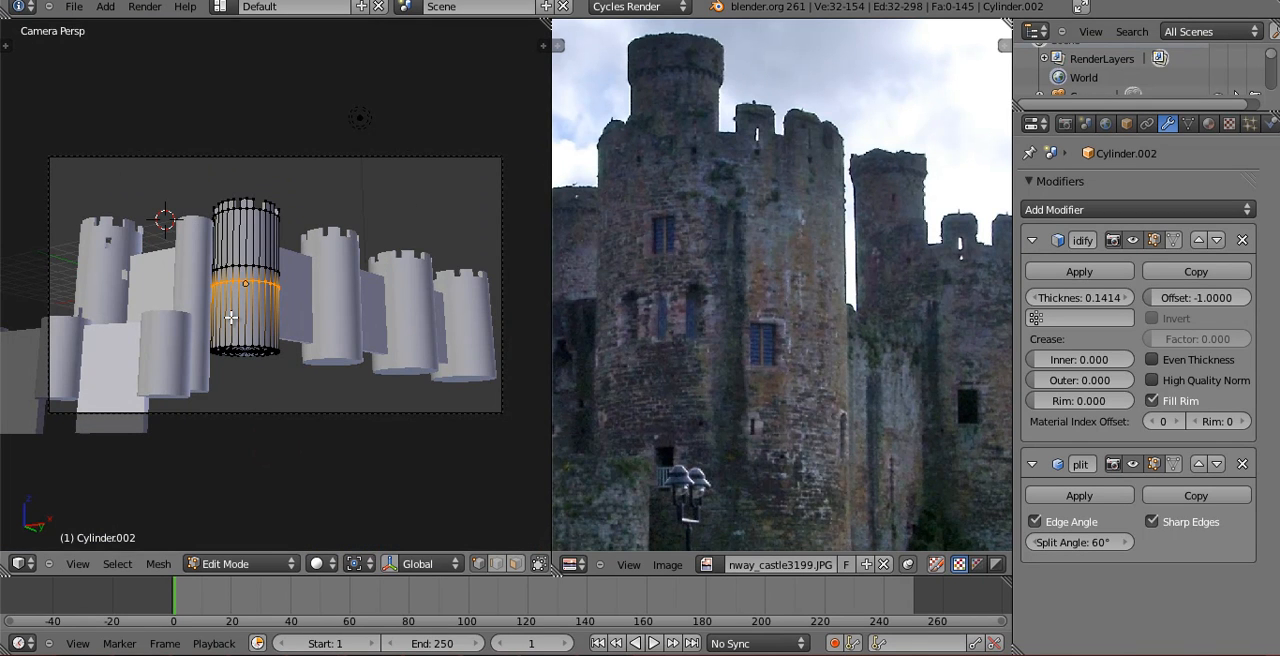
pyautogui.rightClick(232, 262)
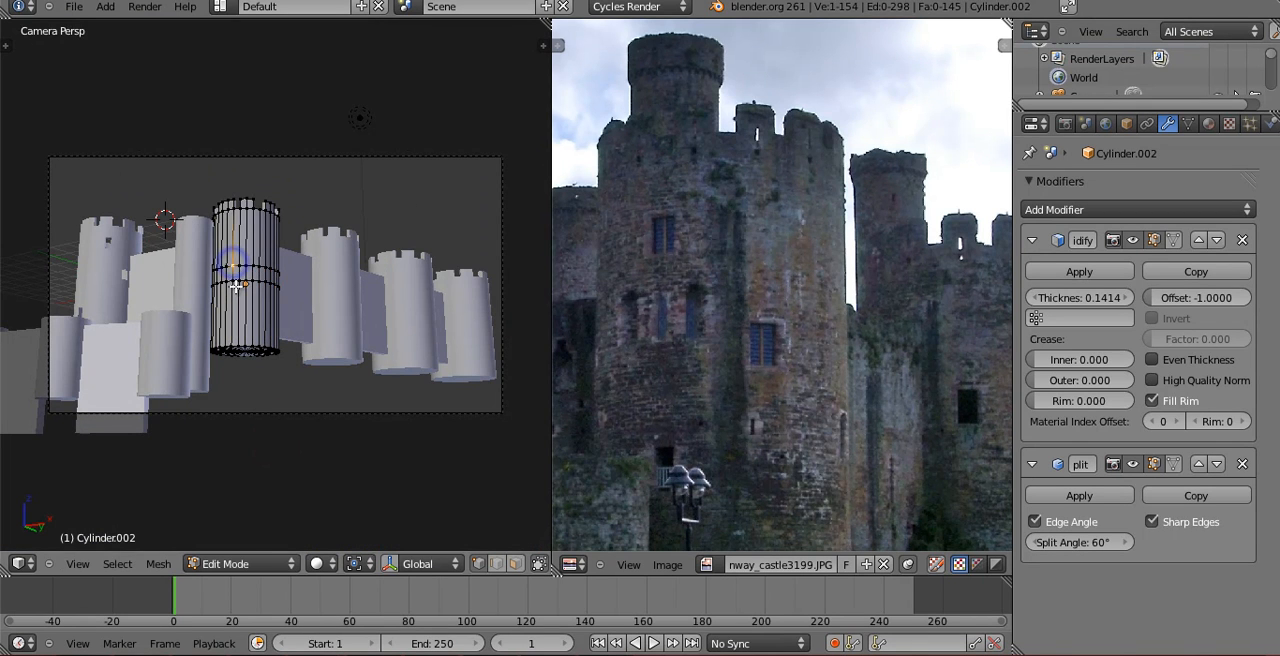
pyautogui.press('KP_7')
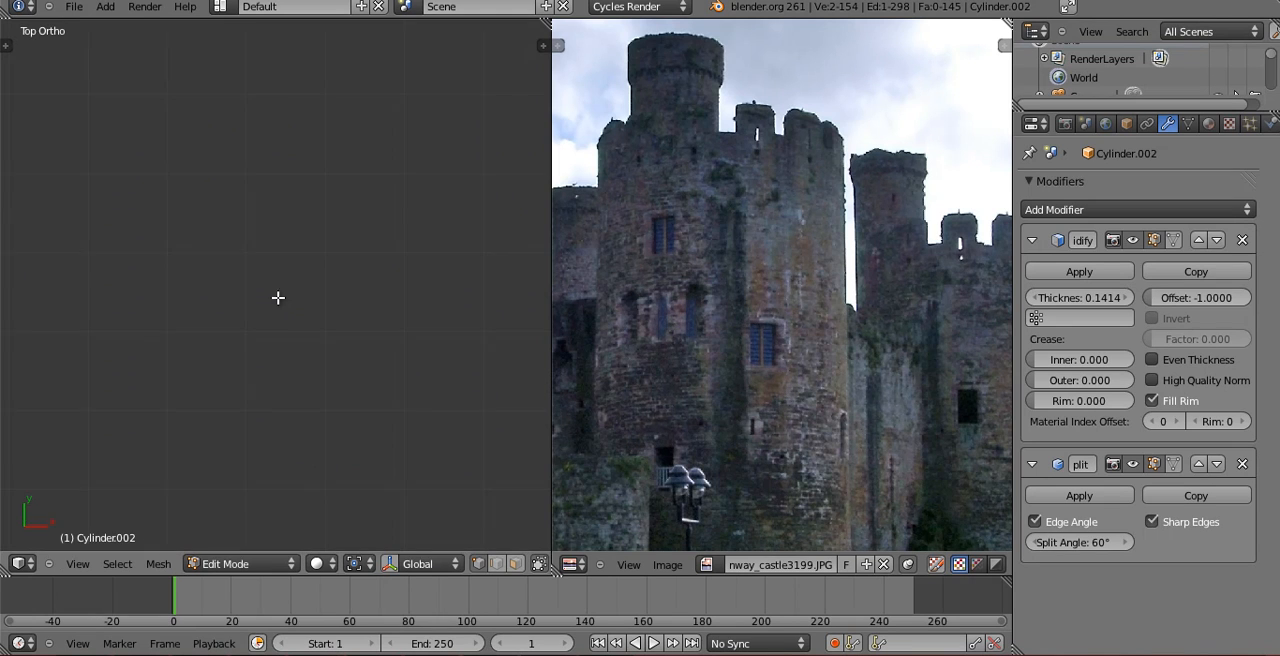
pyautogui.scroll(-5, 288, 318)
pyautogui.press('Tab')
pyautogui.keyDown('shift'); pyautogui.moveTo(250, 184); pyautogui.dragTo(324, 348, button='middle'); pyautogui.keyUp('shift')
pyautogui.scroll(9, 326, 340)
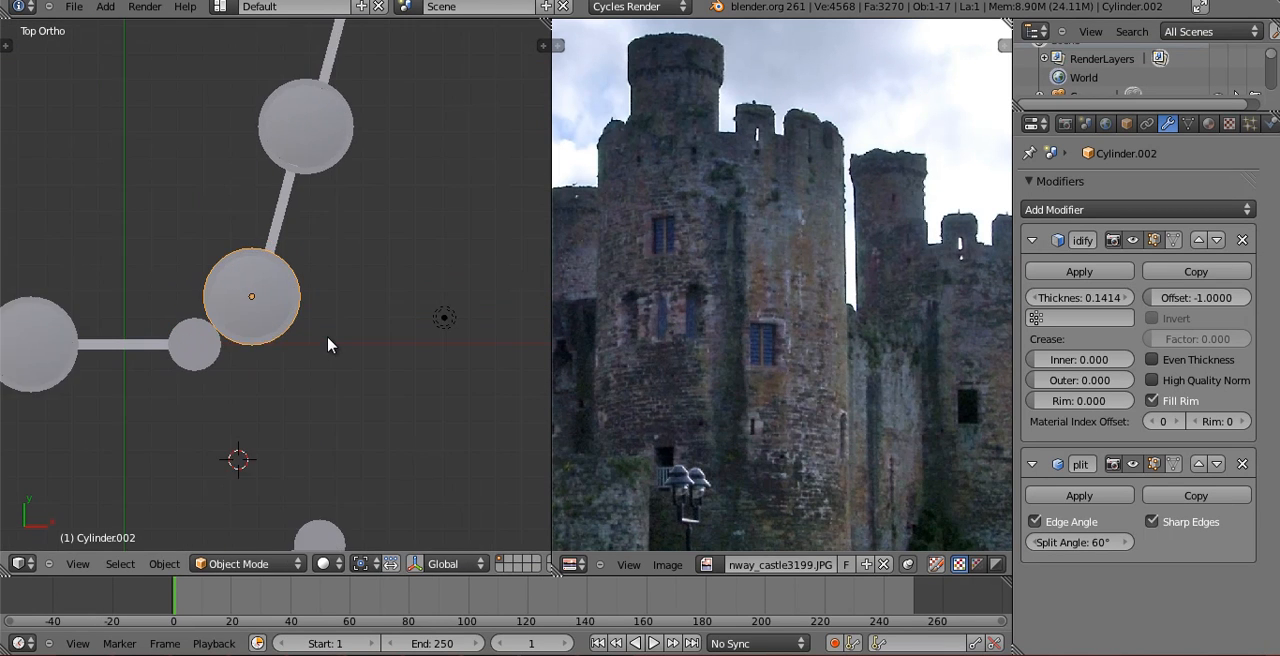
pyautogui.press('g')
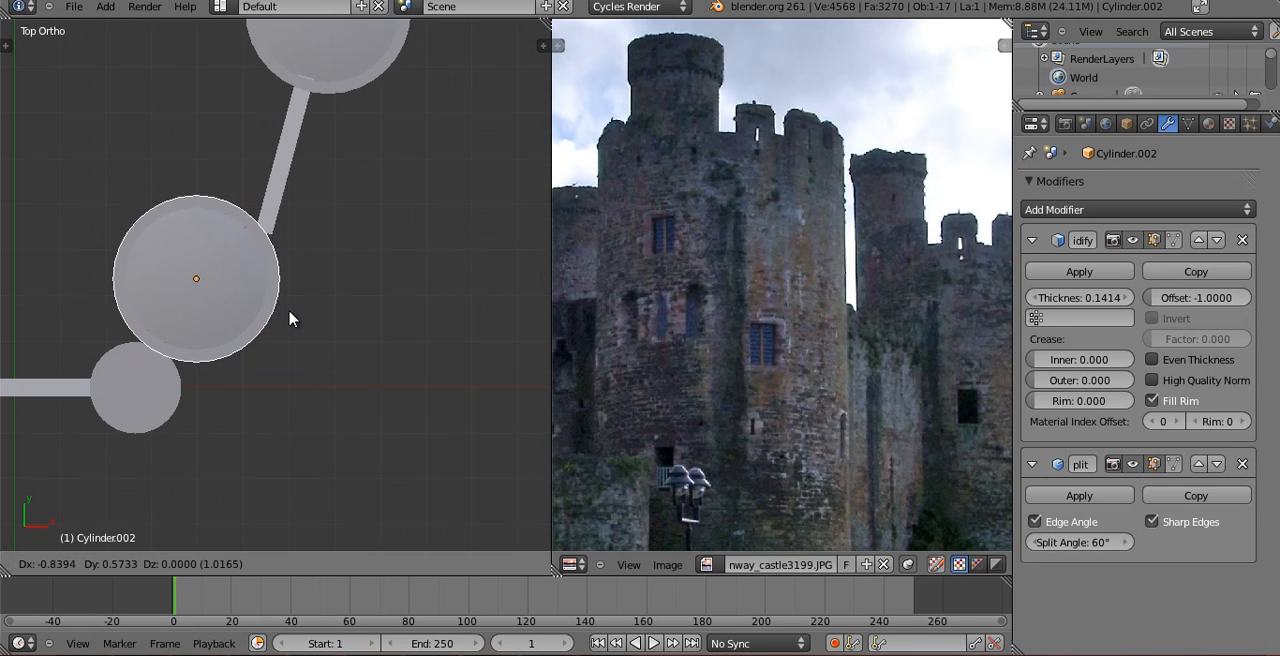
pyautogui.click(288, 319)
pyautogui.press('g')
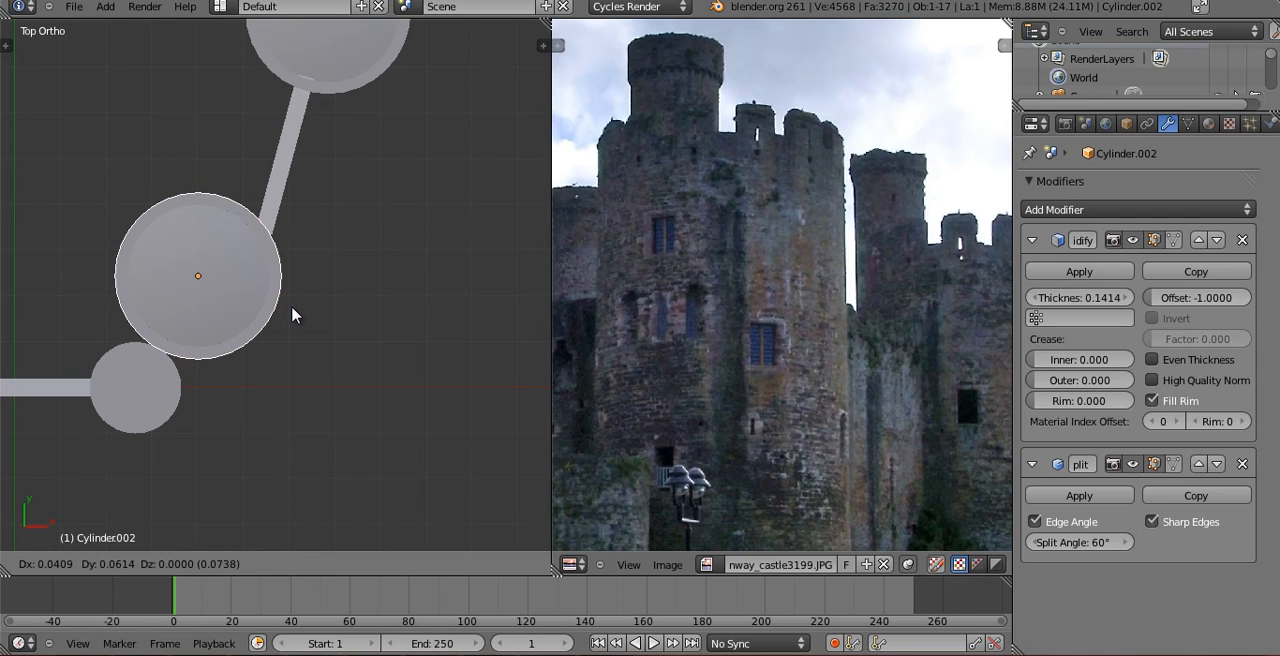
pyautogui.click(292, 315)
# Cut a window by deleting the face between the two loops on the tower's camera-facing side, and return to Object Mode.
pyautogui.press('KP_0')
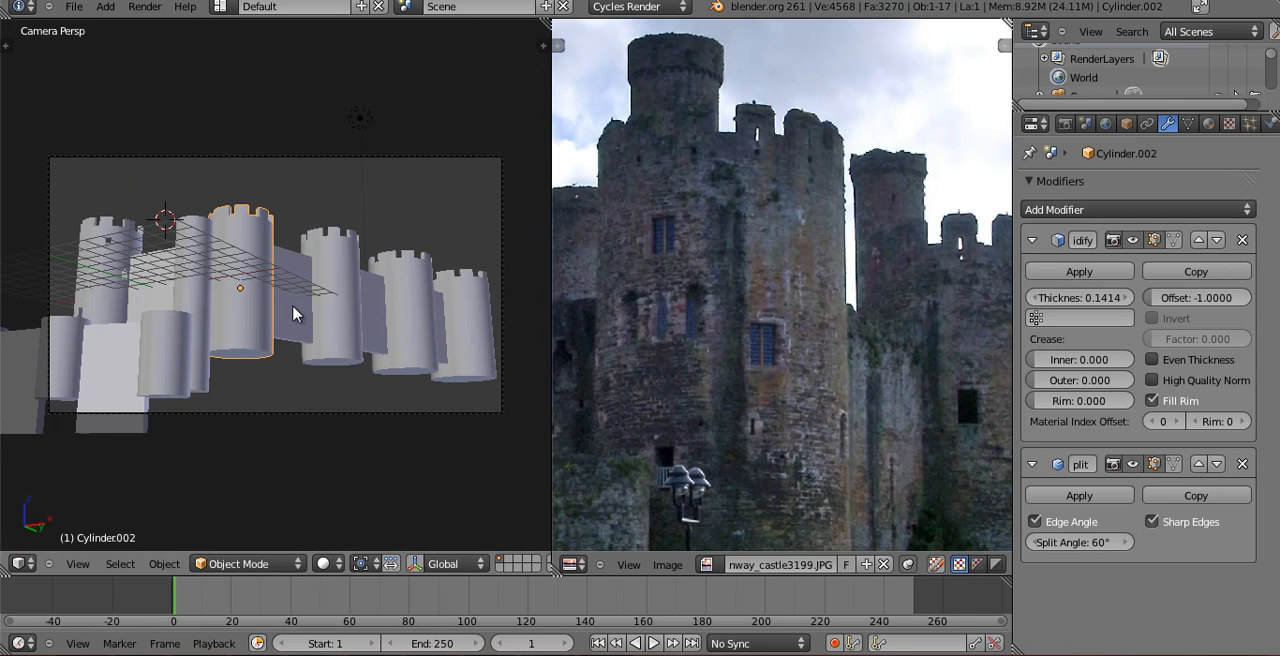
pyautogui.press('z')
pyautogui.press('z')
pyautogui.press('Tab')
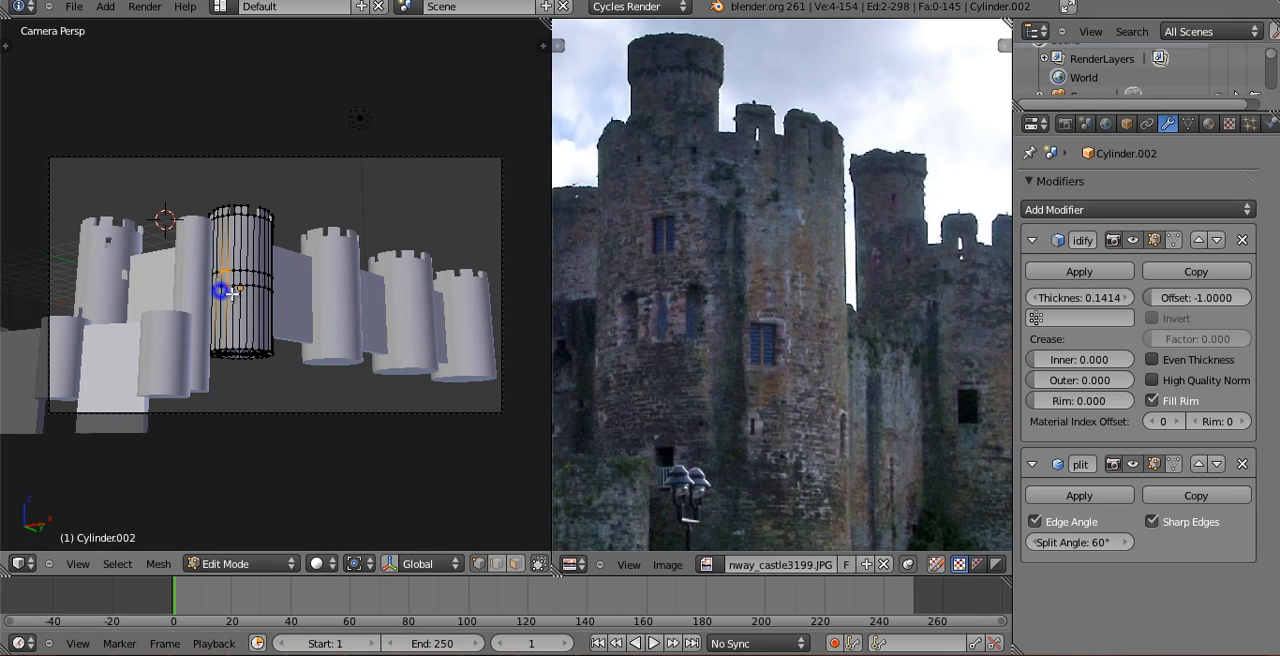
pyautogui.moveTo(243, 293); pyautogui.dragTo(286, 256, button='middle')
pyautogui.press('KP_Decimal')
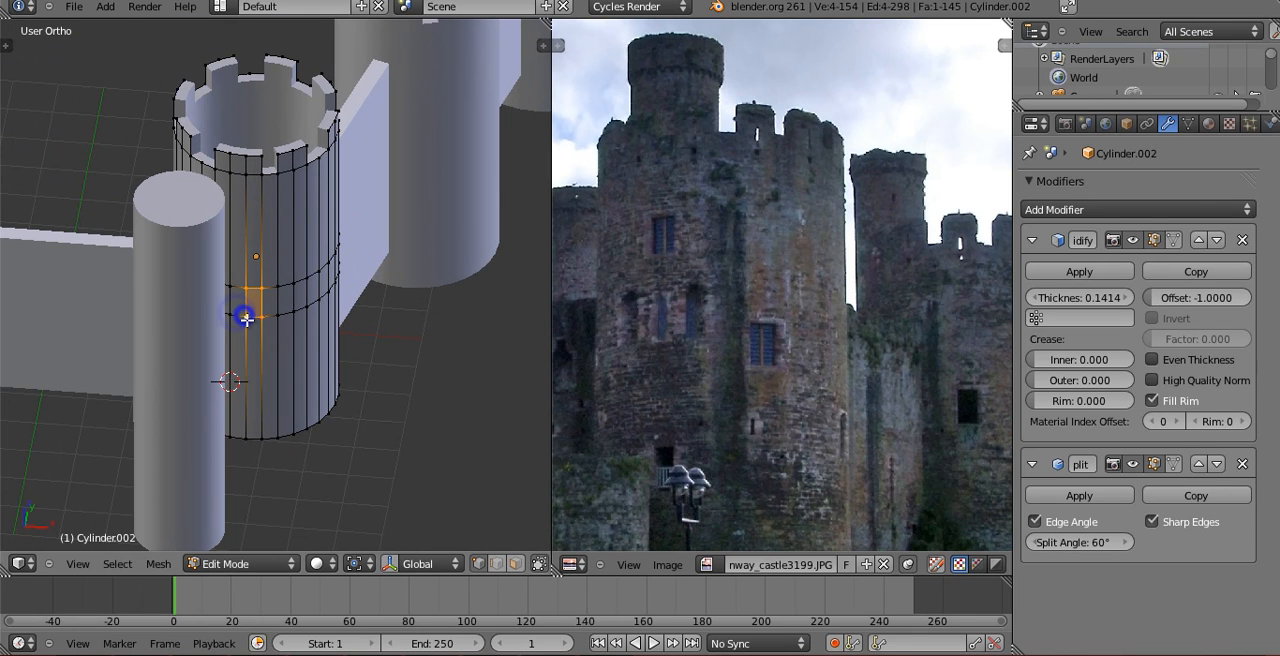
pyautogui.press('Tab')
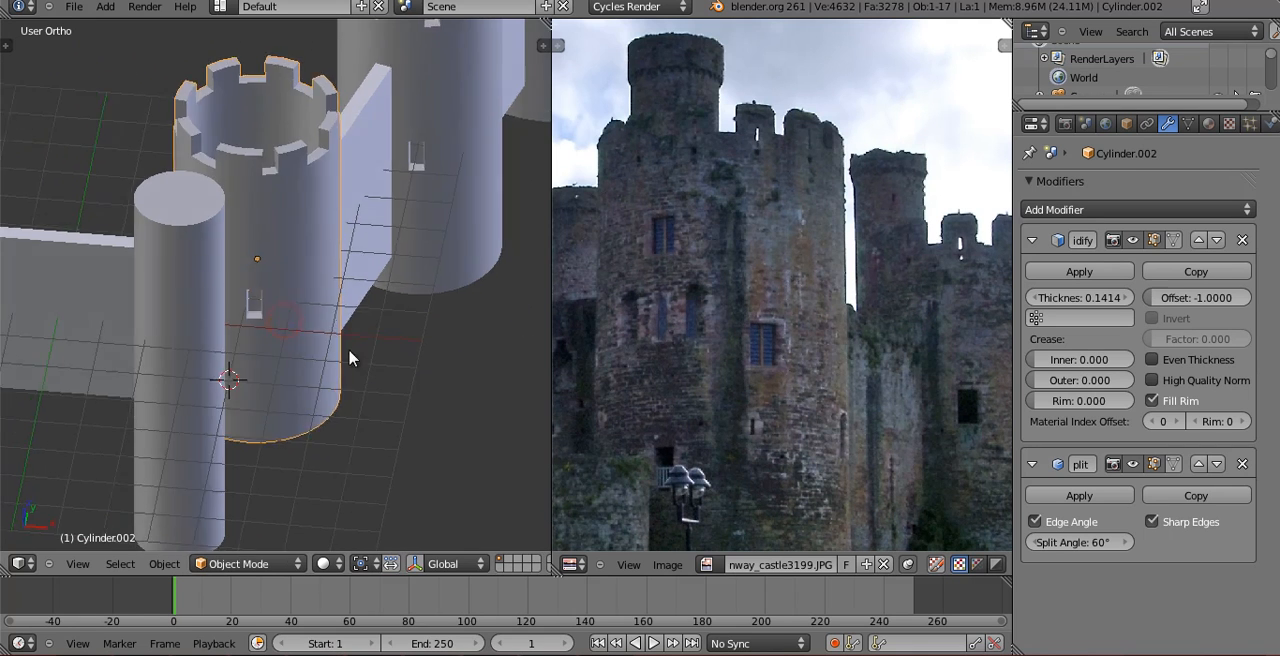
# Add a vertical edge loop beside the window on the plain cylinder's side and delete the adjoining face to widen the opening.
pyautogui.moveTo(351, 357); pyautogui.dragTo(330, 306, button='middle')
pyautogui.keyDown('shift'); pyautogui.moveTo(374, 394); pyautogui.dragTo(354, 320, button='middle'); pyautogui.keyUp('shift')
pyautogui.scroll(3, 345, 325)
pyautogui.press('Tab')
pyautogui.moveTo(220, 258); pyautogui.dragTo(245, 300, button='middle')
pyautogui.hotkey('ctrl', 'r')
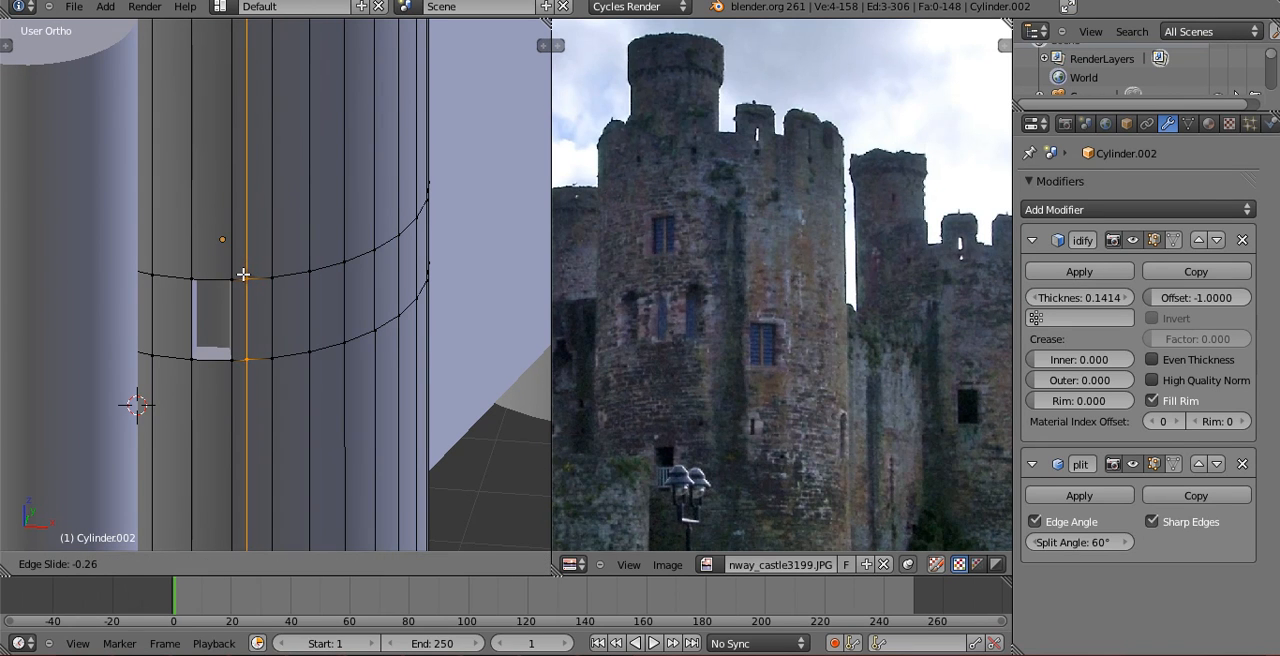
pyautogui.click(242, 272)
pyautogui.hotkey('ctrl', 'r')
pyautogui.click(165, 262)
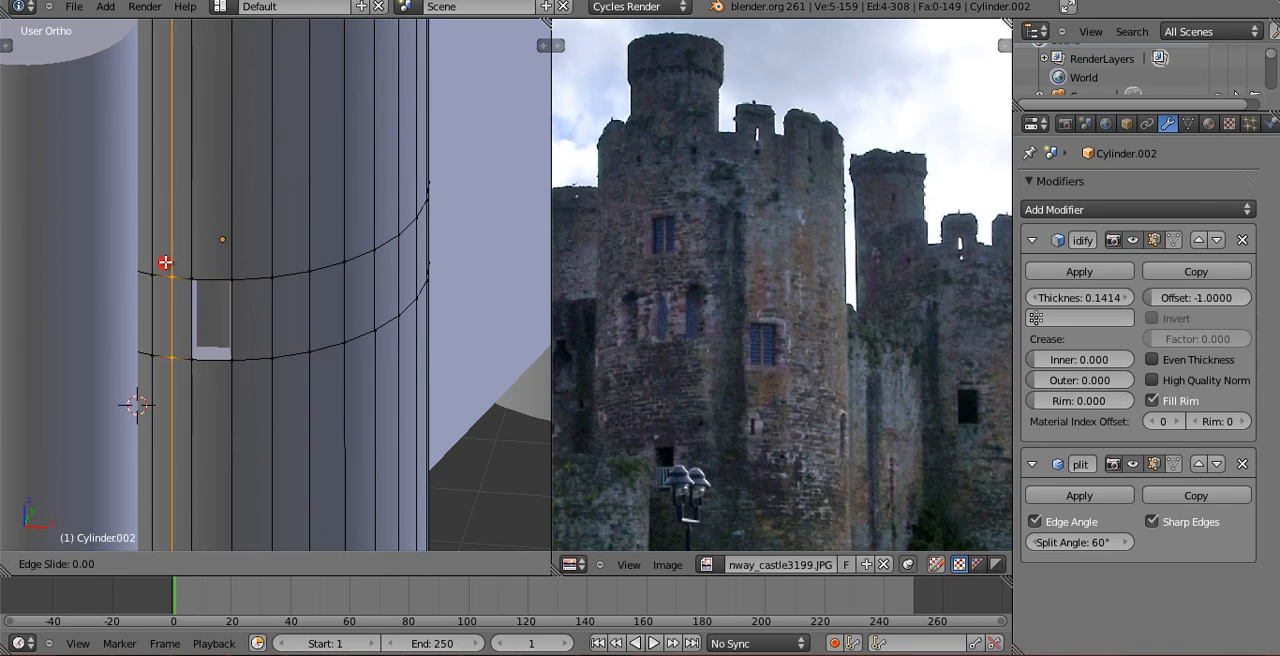
pyautogui.click(177, 256)
pyautogui.press('x')
pyautogui.click(191, 365)
pyautogui.press('Tab')
# Examine the widened tower window and compare it with the window sizes and positions in the reference photo.
pyautogui.moveTo(349, 389); pyautogui.dragTo(275, 510, button='middle')
pyautogui.press('KP_7')
pyautogui.scroll(-2, 283, 336)
pyautogui.moveTo(283, 340); pyautogui.dragTo(300, 280, button='middle')
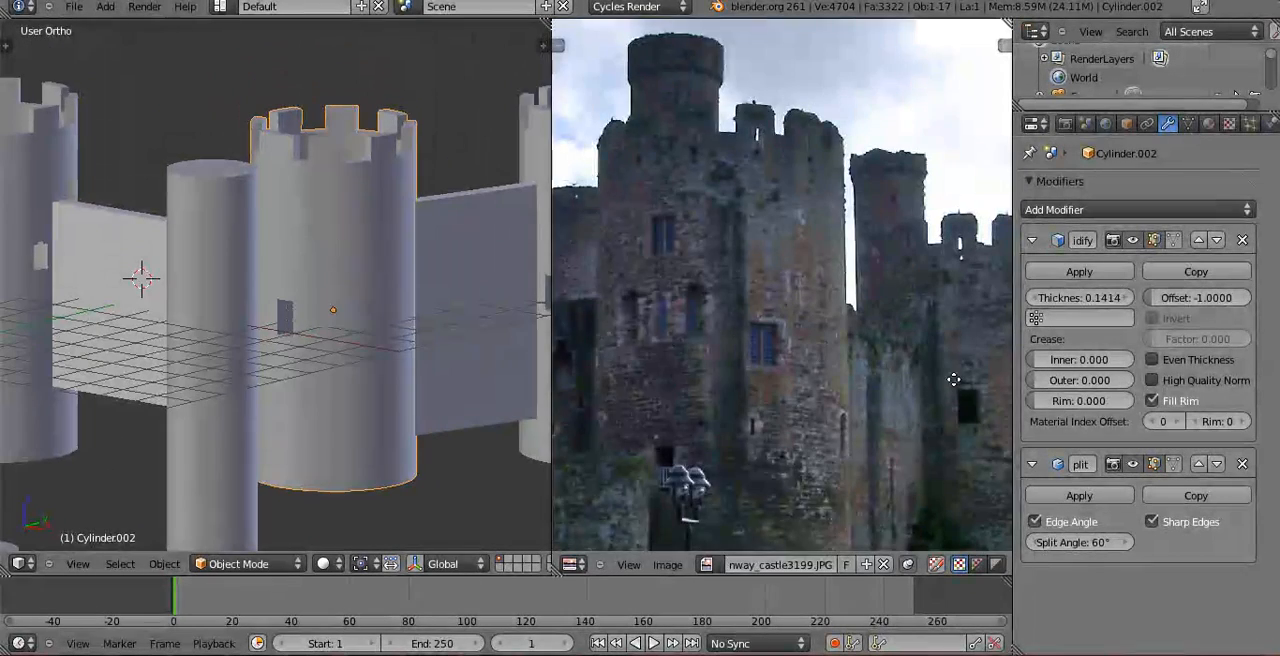
pyautogui.moveTo(953, 380); pyautogui.dragTo(722, 299, button='middle')
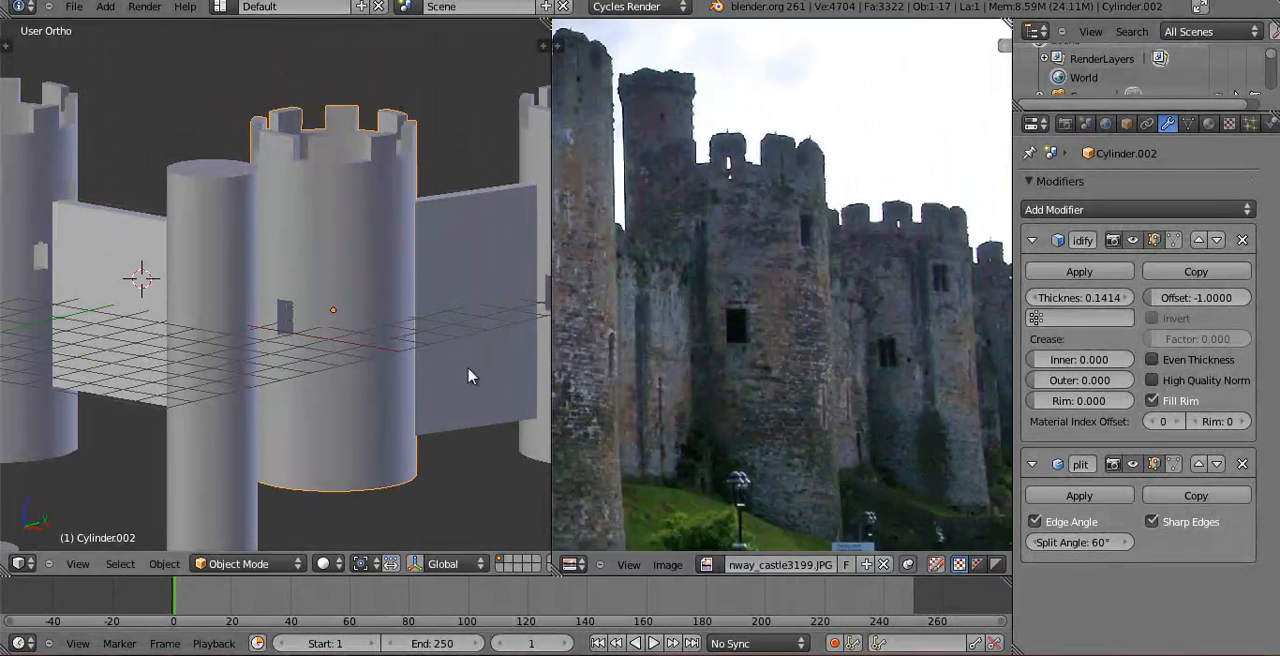
pyautogui.moveTo(741, 327); pyautogui.dragTo(839, 317, button='middle')
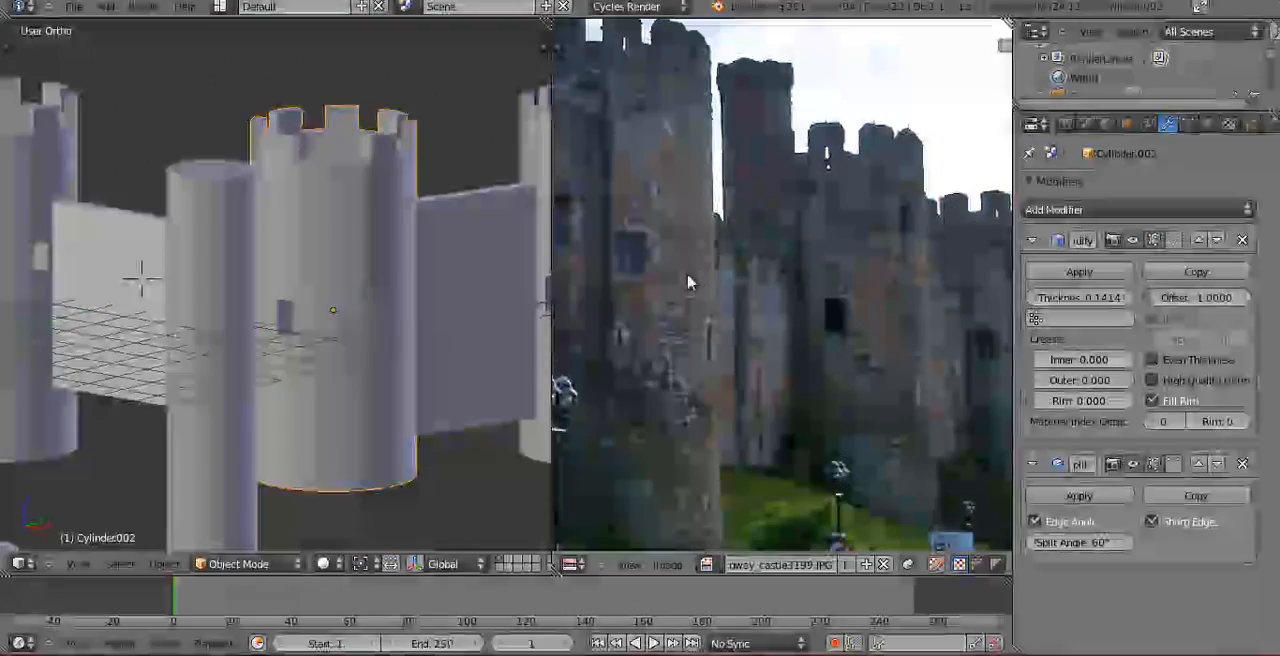
pyautogui.moveTo(769, 280); pyautogui.dragTo(630, 320, button='middle')
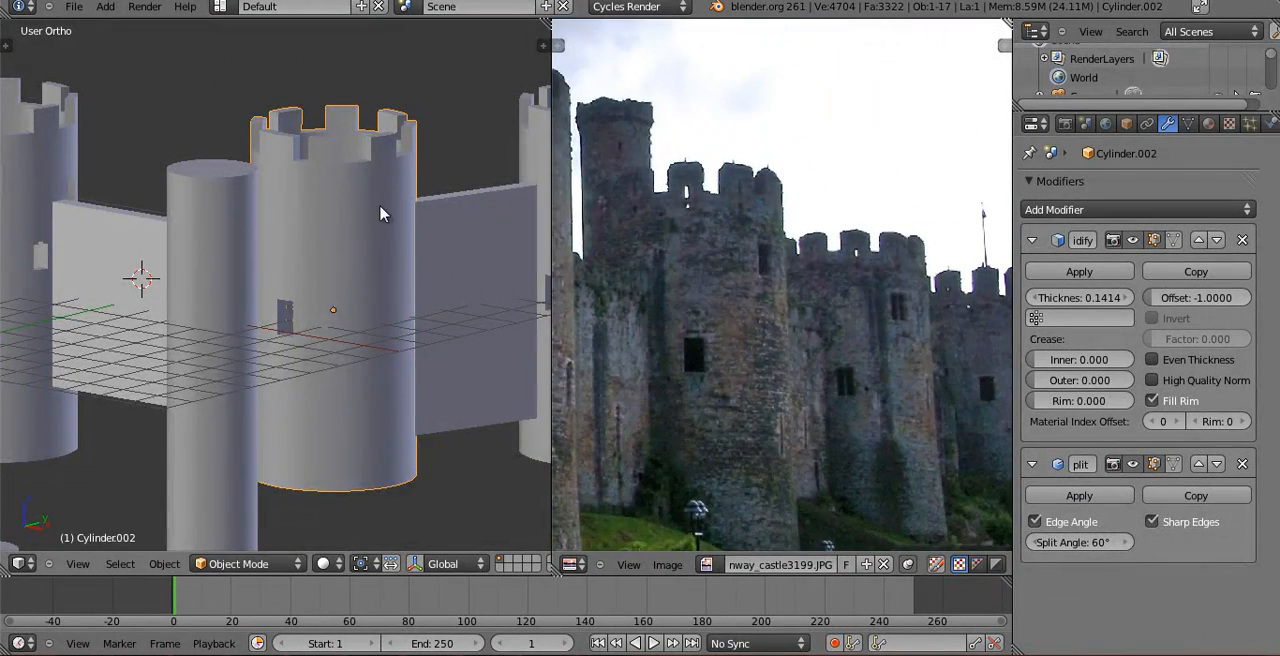
pyautogui.keyDown('shift'); pyautogui.moveTo(383, 210); pyautogui.dragTo(373, 267, button='middle'); pyautogui.keyUp('shift')
pyautogui.scroll(-2, 666, 327)
pyautogui.moveTo(681, 326); pyautogui.dragTo(817, 343, button='middle')
pyautogui.keyDown('shift'); pyautogui.moveTo(480, 280); pyautogui.dragTo(215, 318, button='middle'); pyautogui.keyUp('shift')
# Inspect the window openings on the row of towers along the wall against the reference photo.
pyautogui.press('Tab')
pyautogui.scroll(-4, 400, 260)
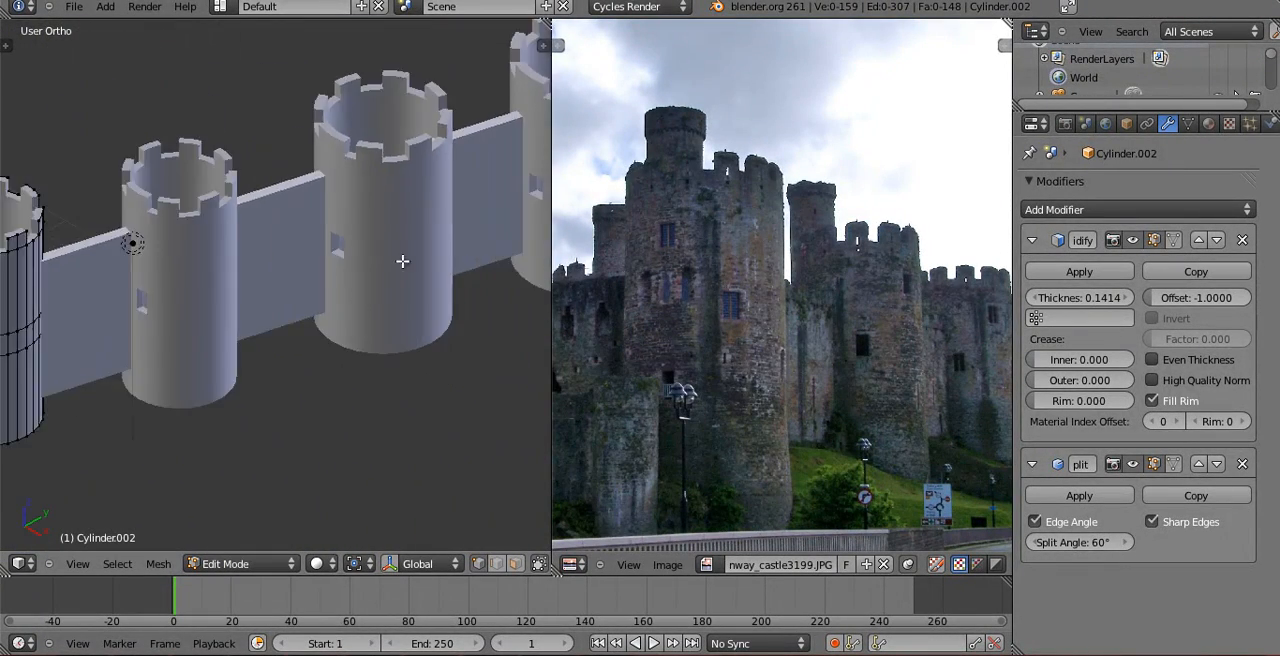
pyautogui.moveTo(403, 240); pyautogui.dragTo(436, 173, button='middle')
pyautogui.moveTo(375, 247); pyautogui.dragTo(548, 318, button='middle')
pyautogui.press('Tab')
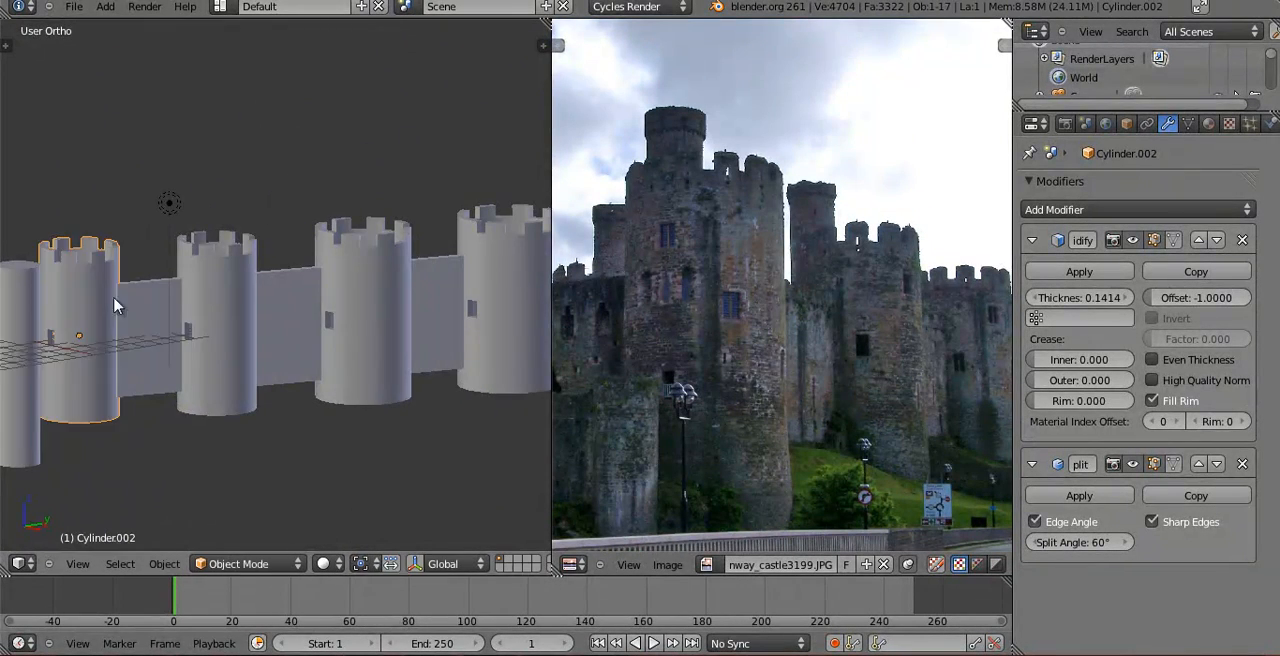
pyautogui.keyDown('shift'); pyautogui.moveTo(145, 320); pyautogui.dragTo(249, 251, button='middle'); pyautogui.keyUp('shift')
pyautogui.scroll(4, 249, 251)
pyautogui.press('Tab')
pyautogui.keyDown('shift'); pyautogui.moveTo(155, 226); pyautogui.dragTo(433, 328, button='middle'); pyautogui.keyUp('shift')
pyautogui.moveTo(130, 308); pyautogui.dragTo(353, 355, button='middle')
pyautogui.scroll(-1, 353, 355)
pyautogui.press('Tab')
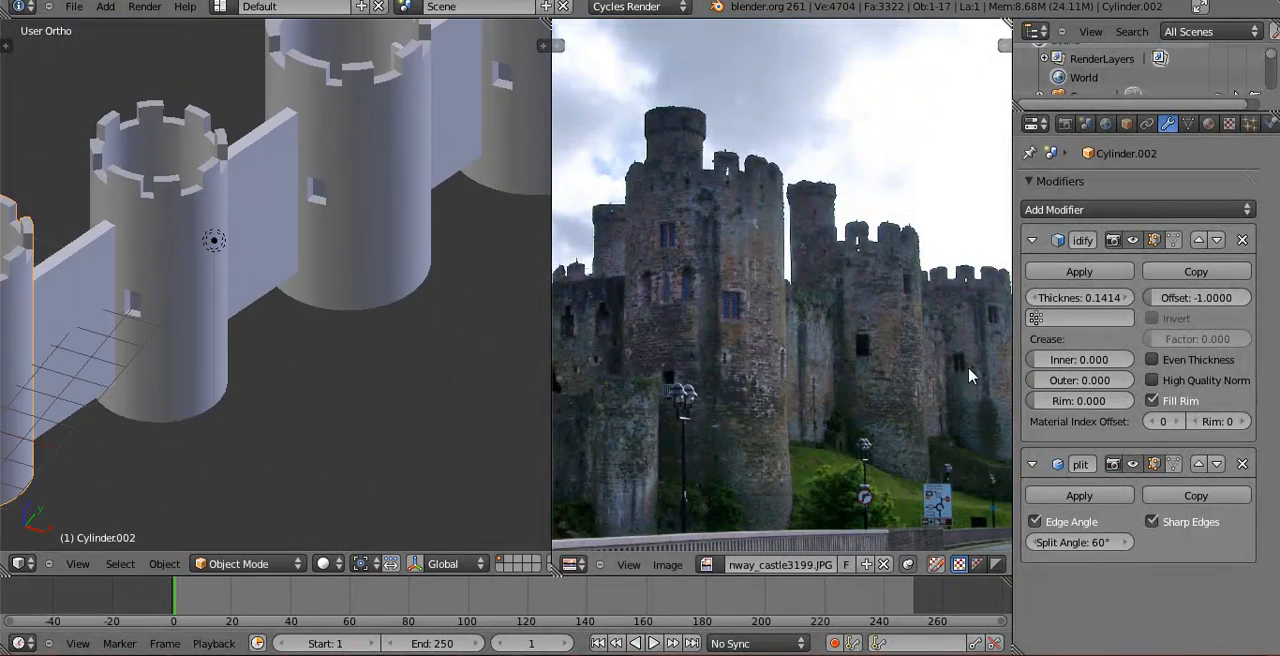
# Rotate the second-to-last tower in the wall row by about -160 degrees around the global Z axis.
pyautogui.keyDown('shift'); pyautogui.moveTo(381, 240); pyautogui.dragTo(339, 355, button='middle'); pyautogui.keyUp('shift')
pyautogui.scroll(-3, 348, 331)
pyautogui.press('r')
pyautogui.press('z')
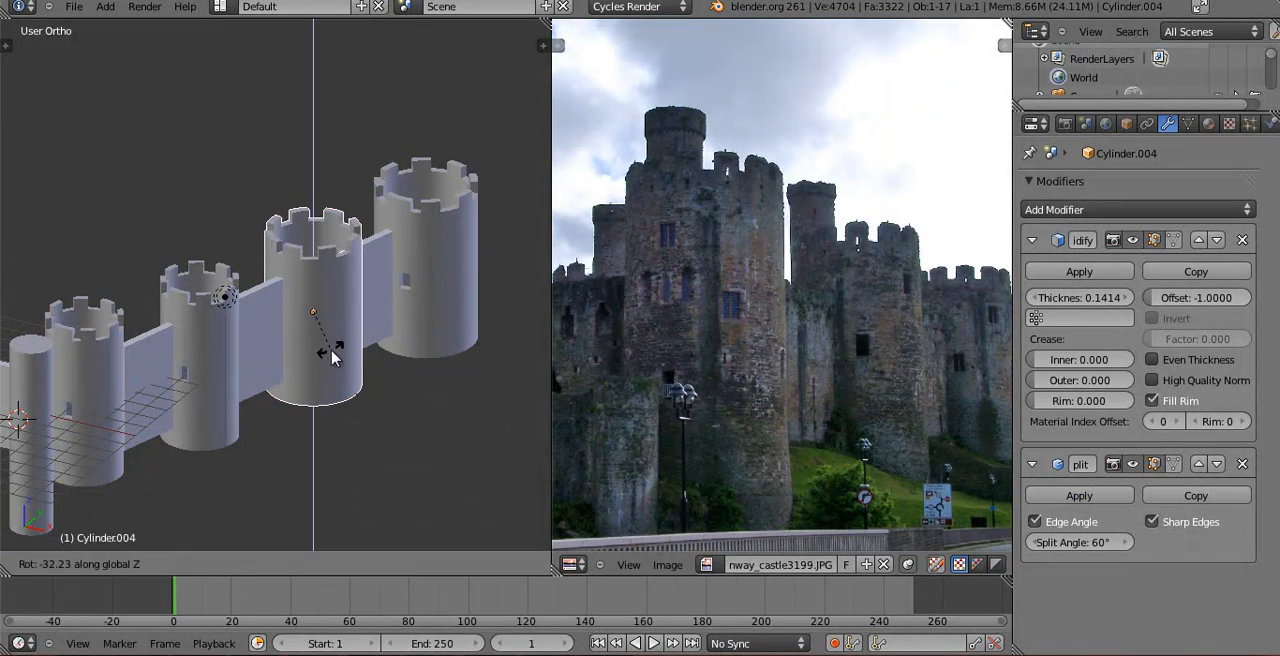
pyautogui.click(202, 288)
# Rotate the end tower of the row around the global Z axis to reposition its window.
pyautogui.rightClick(445, 250)
pyautogui.press('r')
pyautogui.press('z')
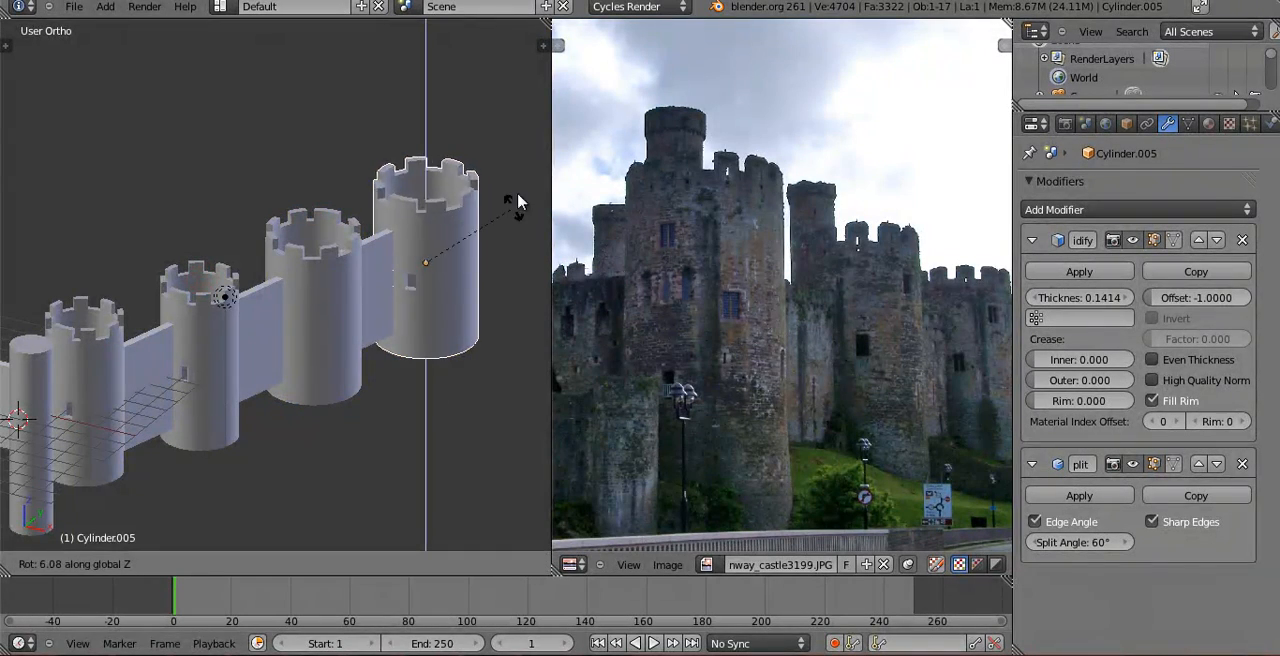
pyautogui.click(418, 125)
# Examine the end tower's mesh, battlements and window opening from several sides in Edit and Object Mode.
pyautogui.moveTo(418, 125); pyautogui.dragTo(68, 278, button='middle')
pyautogui.press('Tab')
pyautogui.moveTo(246, 309); pyautogui.dragTo(289, 303, button='middle')
pyautogui.press('Tab')
pyautogui.press('Tab')
pyautogui.press('Tab')
pyautogui.press('Tab')
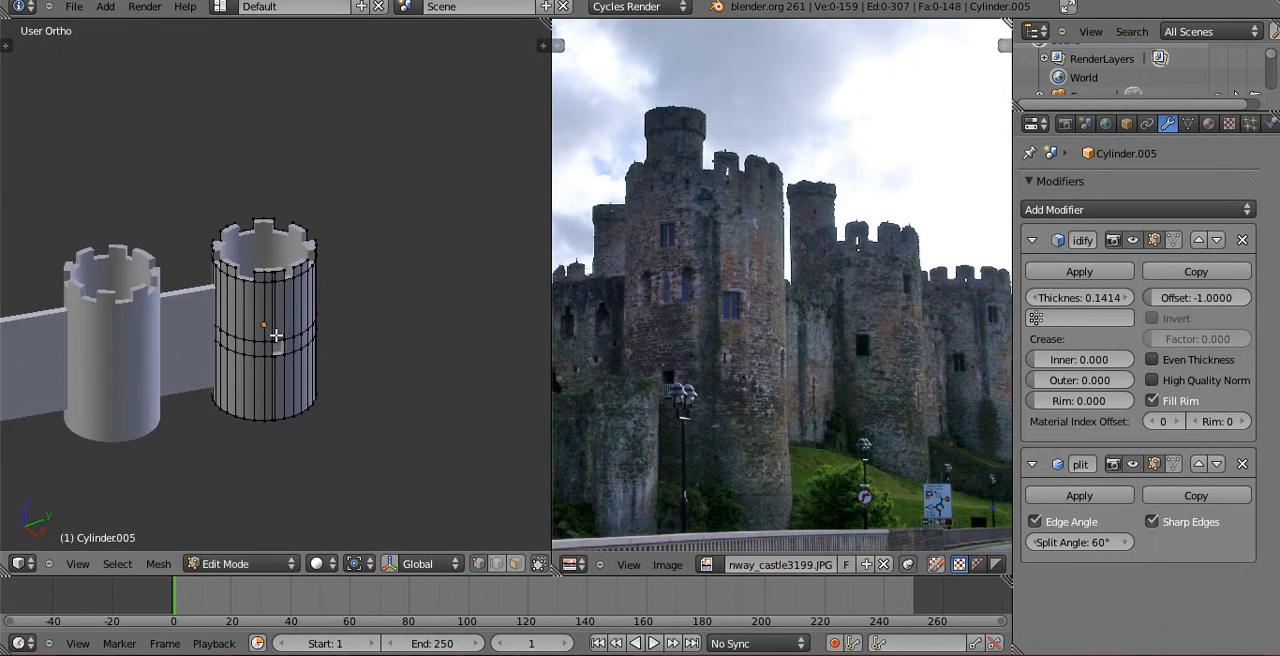
pyautogui.scroll(5, 277, 338)
pyautogui.press('Tab')
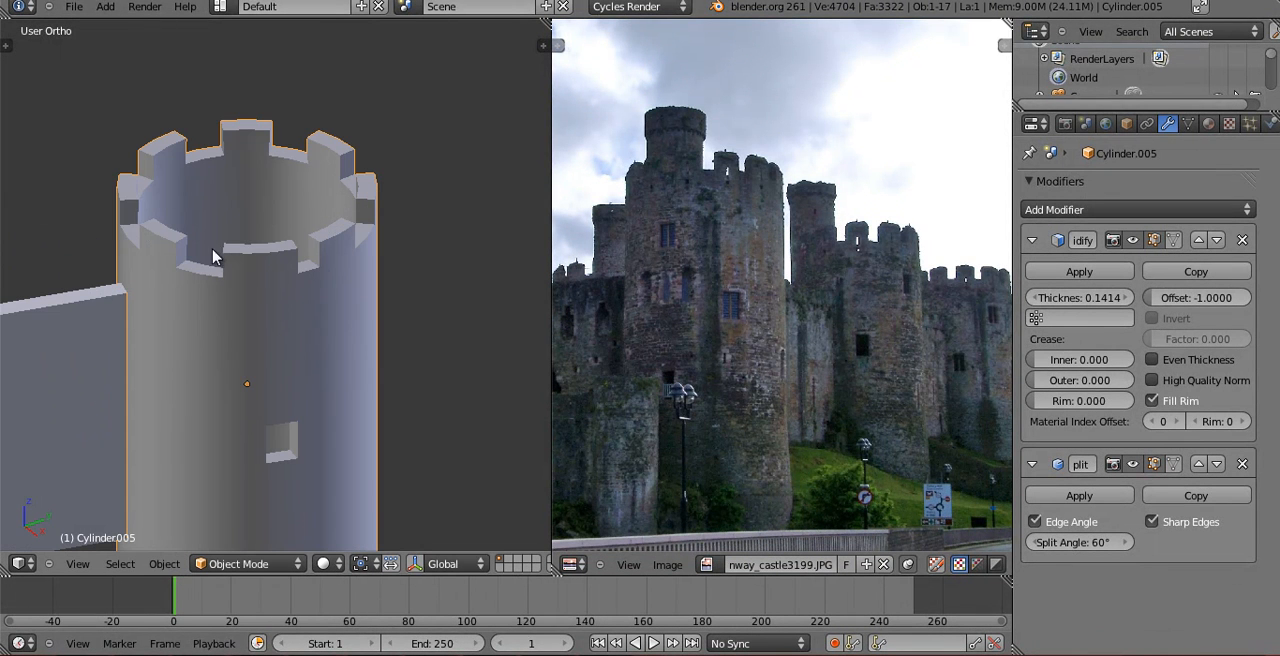
pyautogui.press('Tab')
pyautogui.moveTo(259, 136); pyautogui.dragTo(358, 227, button='middle')
pyautogui.keyDown('shift'); pyautogui.moveTo(241, 307); pyautogui.dragTo(350, 211, button='middle'); pyautogui.keyUp('shift')
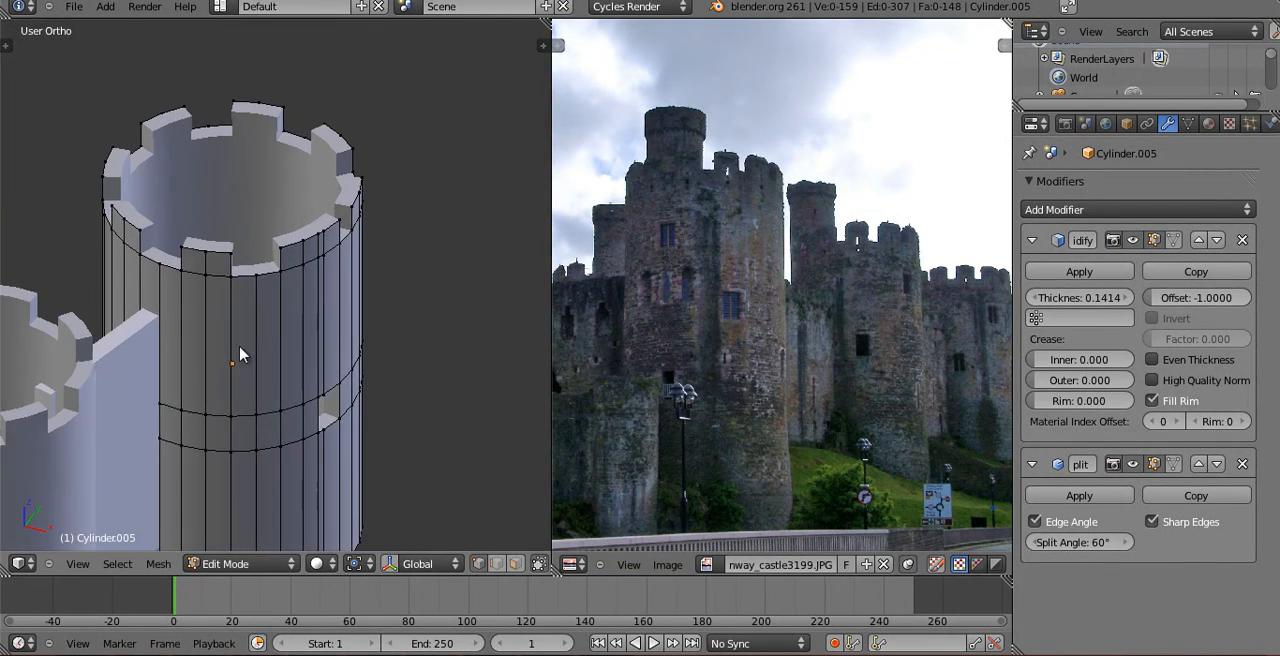
pyautogui.press('Tab')
pyautogui.keyDown('shift'); pyautogui.moveTo(190, 427); pyautogui.dragTo(371, 163, button='middle'); pyautogui.keyUp('shift')
pyautogui.scroll(-6, 340, 215)
pyautogui.keyDown('shift'); pyautogui.moveTo(302, 280); pyautogui.dragTo(320, 320, button='middle'); pyautogui.keyUp('shift')
# Select the second-to-last tower and compare the row's window placement with the reference photo.
pyautogui.rightClick(412, 220)
pyautogui.moveTo(700, 310); pyautogui.dragTo(662, 300, button='middle')
pyautogui.scroll(3, 320, 320)
pyautogui.moveTo(320, 320); pyautogui.dragTo(355, 346, button='middle')
pyautogui.keyDown('shift'); pyautogui.moveTo(262, 343); pyautogui.dragTo(322, 282, button='middle'); pyautogui.keyUp('shift')
pyautogui.moveTo(228, 318); pyautogui.dragTo(126, 290, button='middle')
pyautogui.moveTo(755, 389); pyautogui.dragTo(700, 366, button='middle')
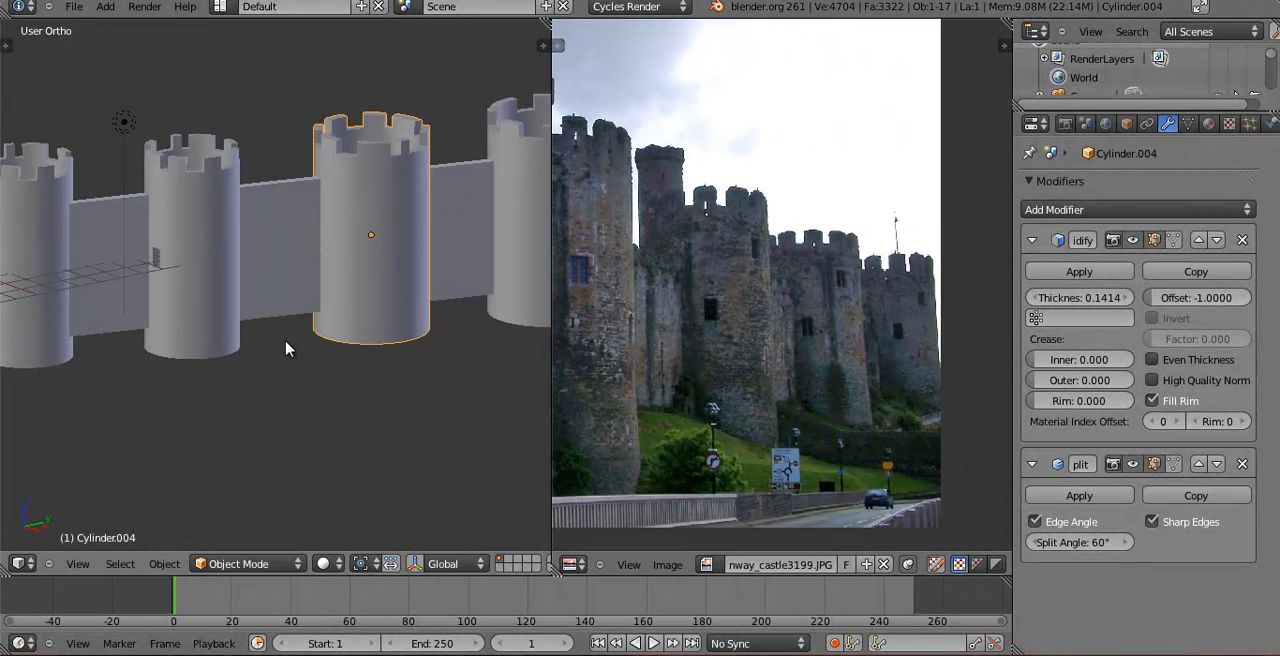
# Add two horizontal edge loops just below the battlements of the corner tower beside the plain cylinder.
pyautogui.moveTo(286, 349); pyautogui.dragTo(354, 357, button='middle')
pyautogui.rightClick(129, 214)
pyautogui.press('Tab')
pyautogui.moveTo(109, 280); pyautogui.dragTo(137, 296, button='middle')
pyautogui.keyDown('shift'); pyautogui.moveTo(137, 296); pyautogui.dragTo(281, 344, button='middle'); pyautogui.keyUp('shift')
pyautogui.scroll(3, 189, 349)
pyautogui.scroll(2, 281, 344)
pyautogui.hotkey('ctrl', 'r')
pyautogui.click(262, 287)
pyautogui.click(262, 220)
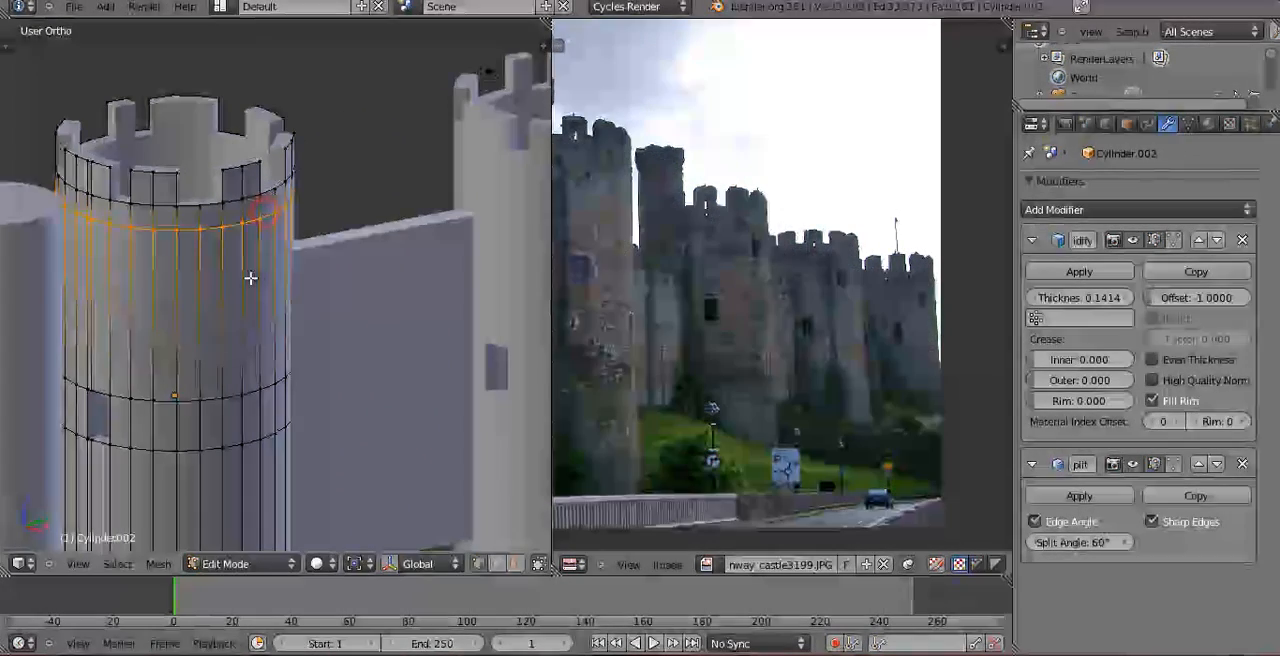
pyautogui.hotkey('ctrl', 'r')
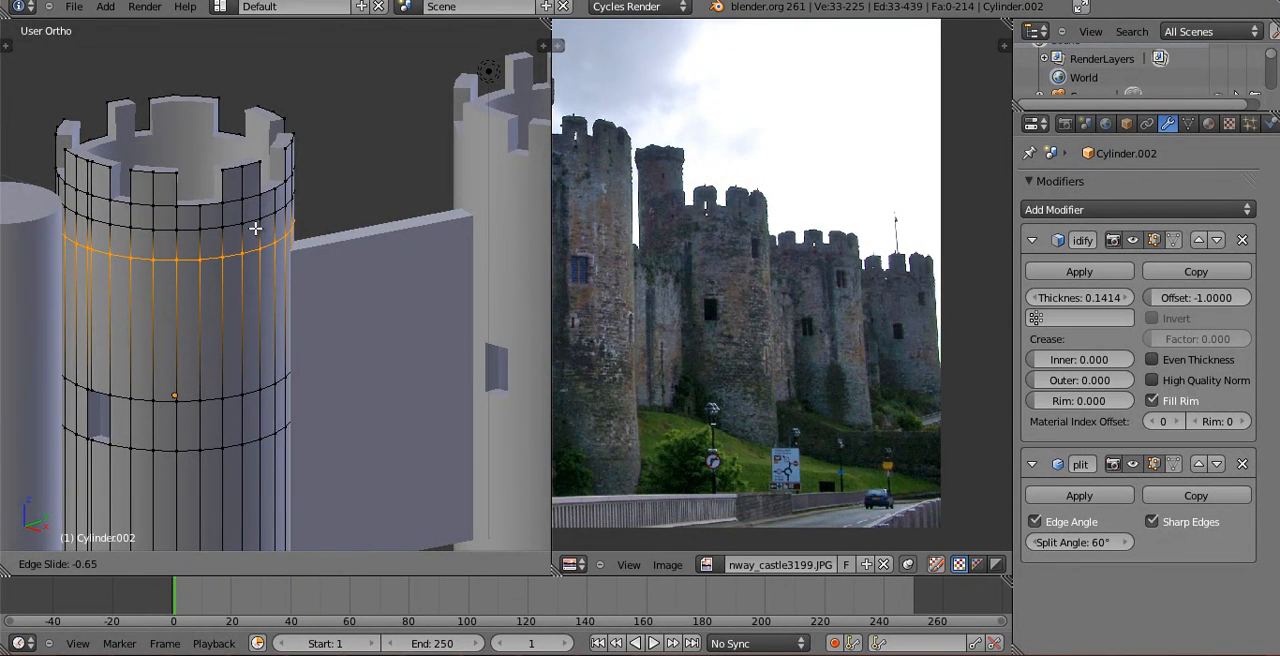
pyautogui.click(254, 237)
# Delete one face between the two upper loops to cut a high window, and check the tower through the camera.
pyautogui.scroll(1, 250, 262)
pyautogui.keyDown('shift'); pyautogui.moveTo(247, 266); pyautogui.dragTo(365, 324, button='middle'); pyautogui.keyUp('shift')
pyautogui.scroll(2, 252, 246)
pyautogui.scroll(3, 365, 324)
pyautogui.rightClick(328, 220)
pyautogui.keyDown('shift'); pyautogui.rightClick(331, 306); pyautogui.keyUp('shift')
pyautogui.keyDown('shift'); pyautogui.rightClick(400, 300); pyautogui.keyUp('shift')
pyautogui.keyDown('shift'); pyautogui.rightClick(377, 188); pyautogui.keyUp('shift')
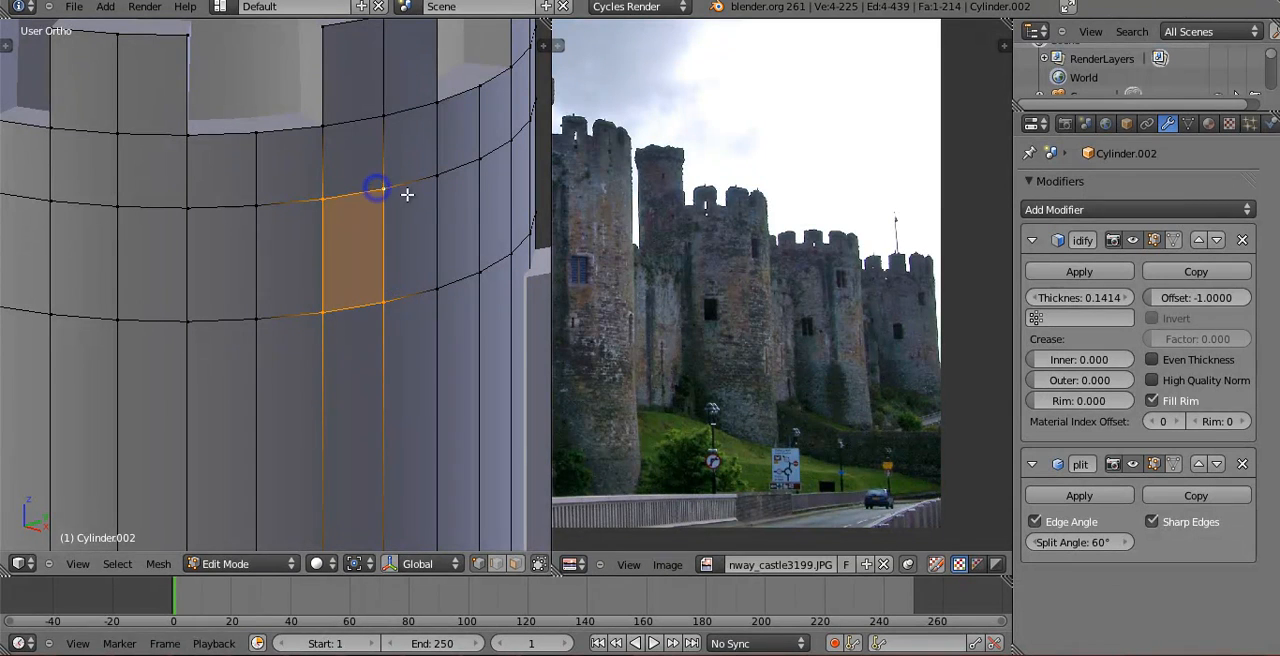
pyautogui.press('x')
pyautogui.click(404, 246)
pyautogui.press('Tab')
pyautogui.scroll(-9, 431, 317)
pyautogui.moveTo(431, 317)
pyautogui.mouseDown(button='middle')
pyautogui.moveTo(418, 347)
pyautogui.moveTo(455, 298)
pyautogui.moveTo(445, 315)
pyautogui.mouseUp(button='middle')
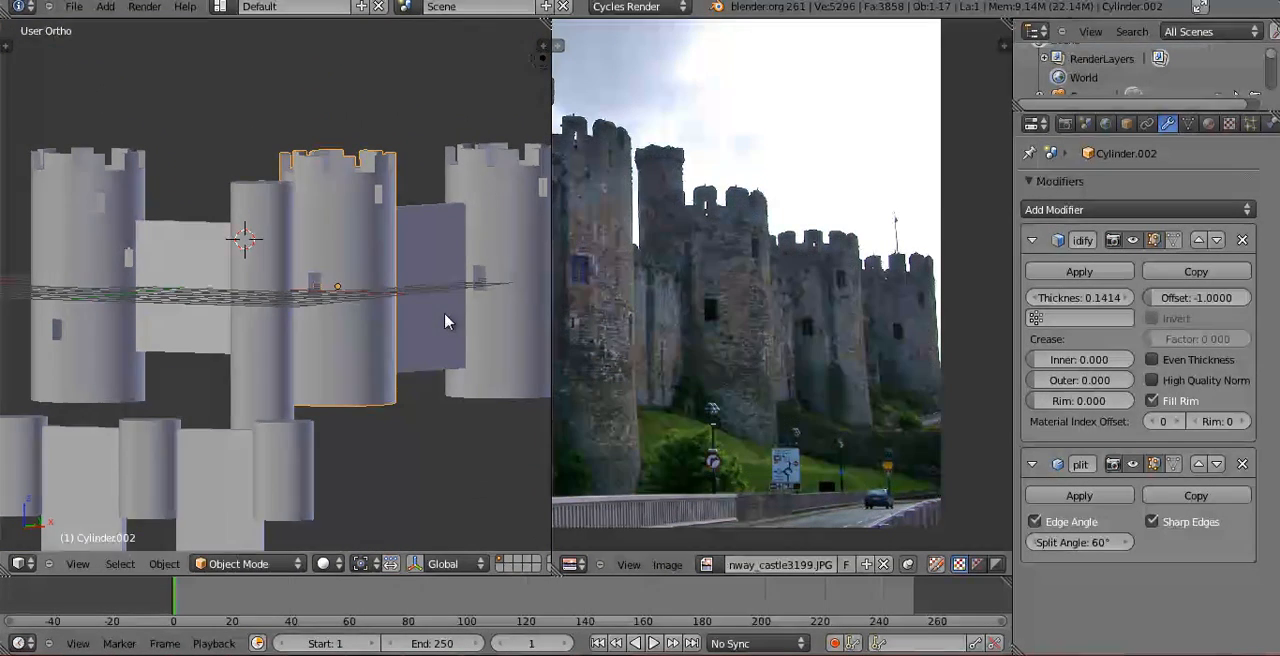
pyautogui.press('KP_0')
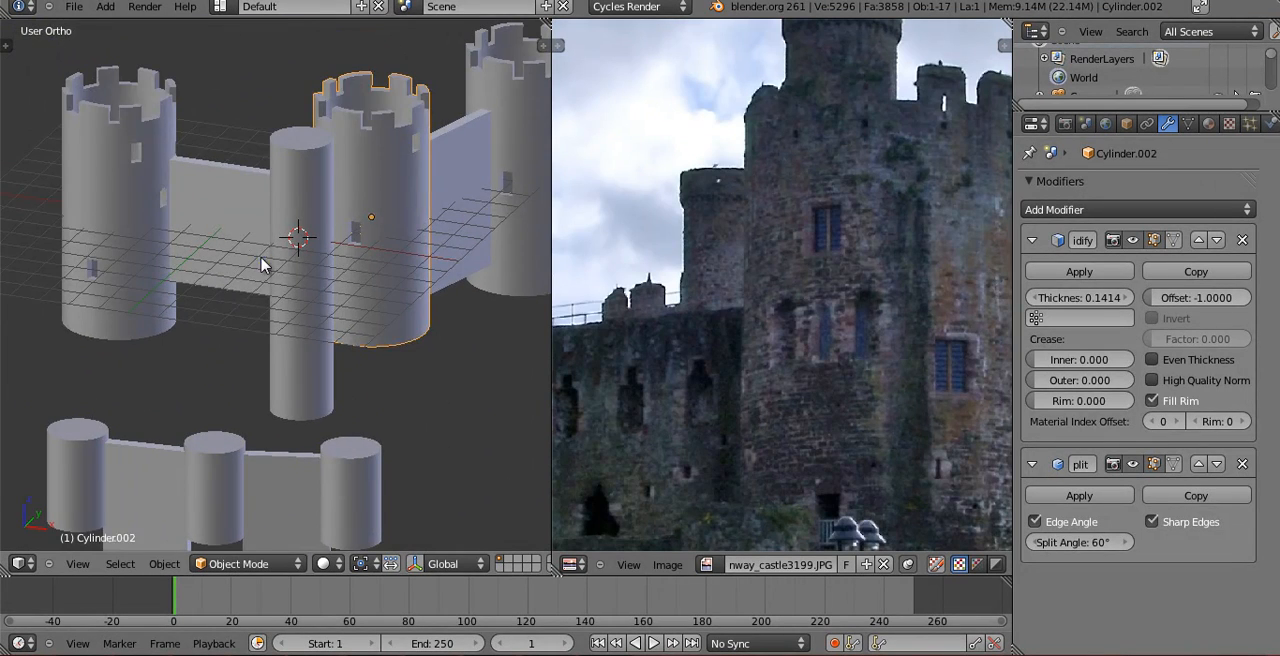
# Open the plain slim cylinder for mesh editing and place a horizontal edge loop near its top.
pyautogui.rightClick(266, 257)
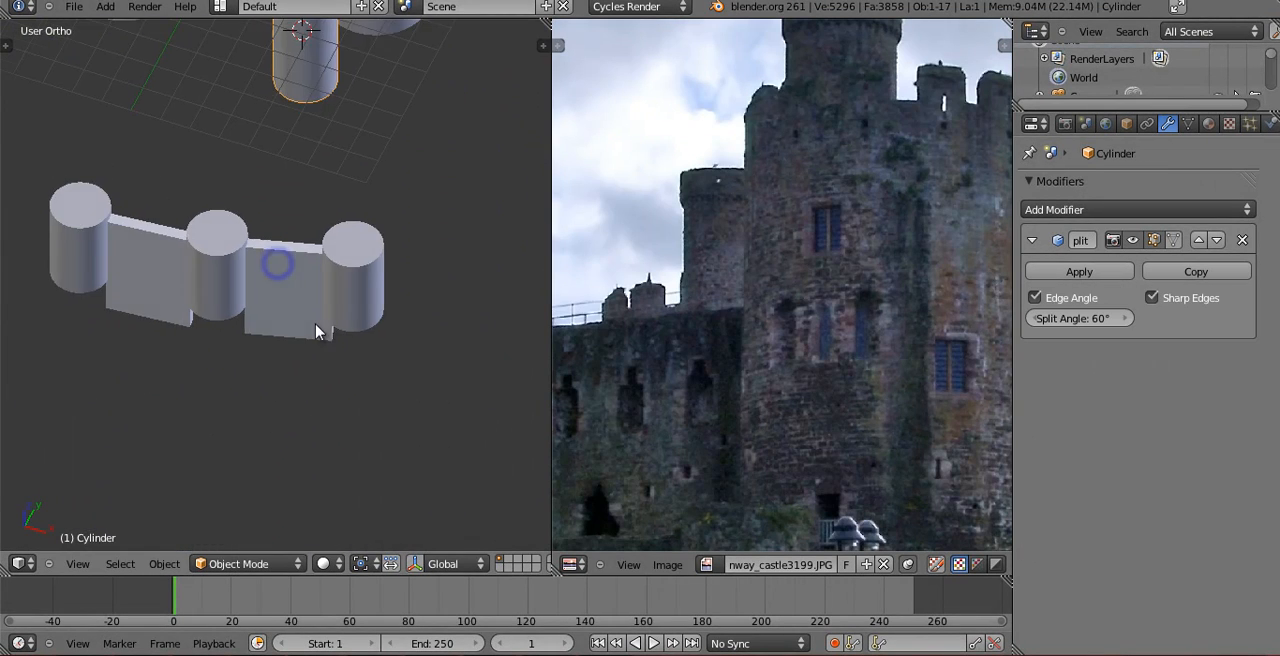
pyautogui.keyDown('shift'); pyautogui.moveTo(311, 218); pyautogui.dragTo(346, 540, button='middle'); pyautogui.keyUp('shift')
pyautogui.moveTo(793, 307); pyautogui.dragTo(779, 319, button='middle')
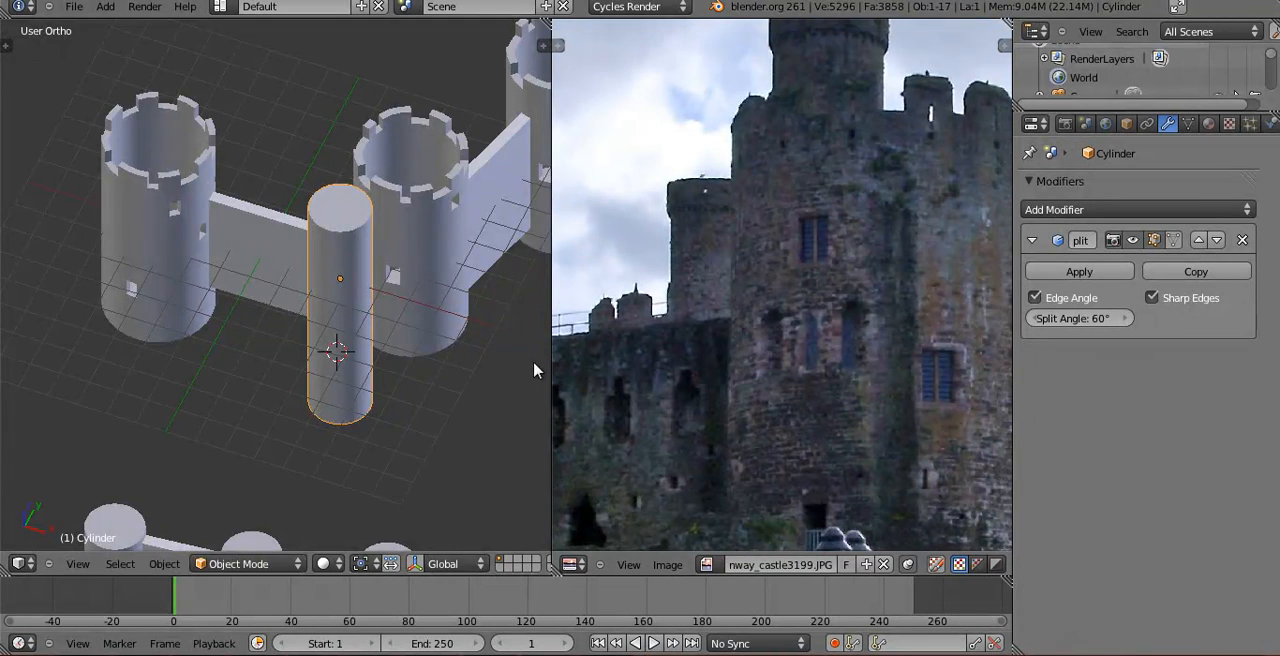
pyautogui.moveTo(350, 372); pyautogui.dragTo(337, 343, button='middle')
pyautogui.press('Tab')
pyautogui.scroll(2, 325, 310)
pyautogui.moveTo(311, 274); pyautogui.dragTo(319, 205, button='middle')
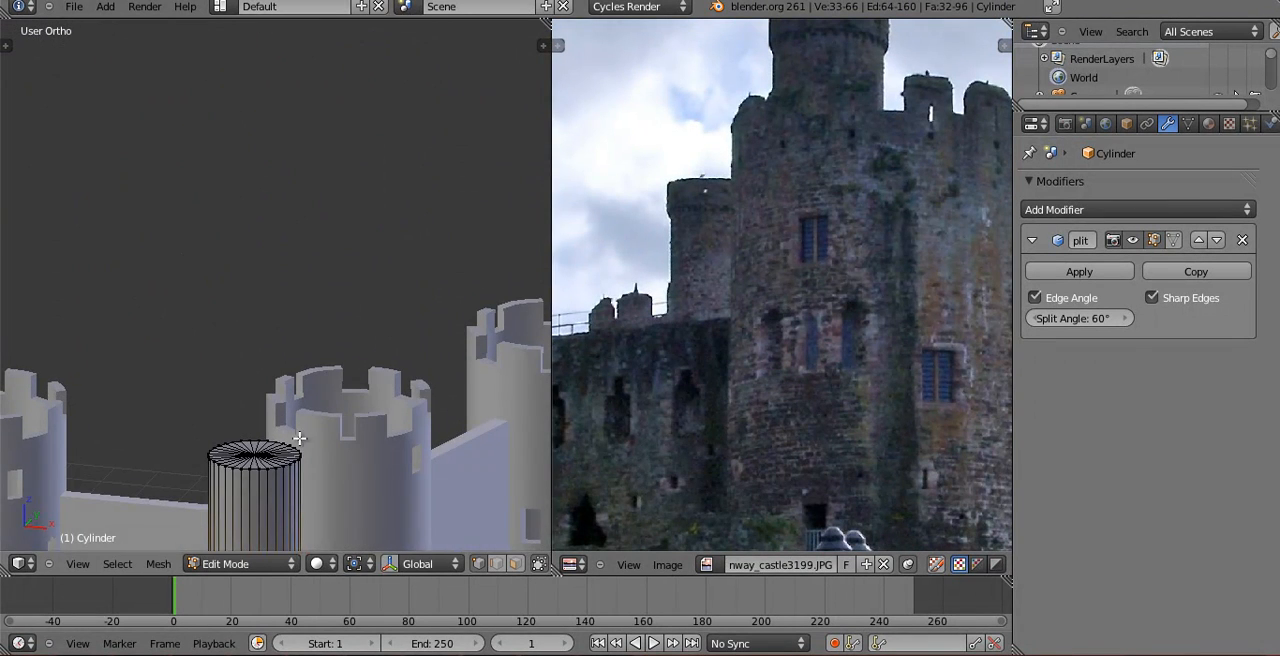
pyautogui.keyDown('shift'); pyautogui.moveTo(299, 438); pyautogui.dragTo(294, 351, button='middle'); pyautogui.keyUp('shift')
pyautogui.hotkey('ctrl', 'r')
pyautogui.click(294, 377)
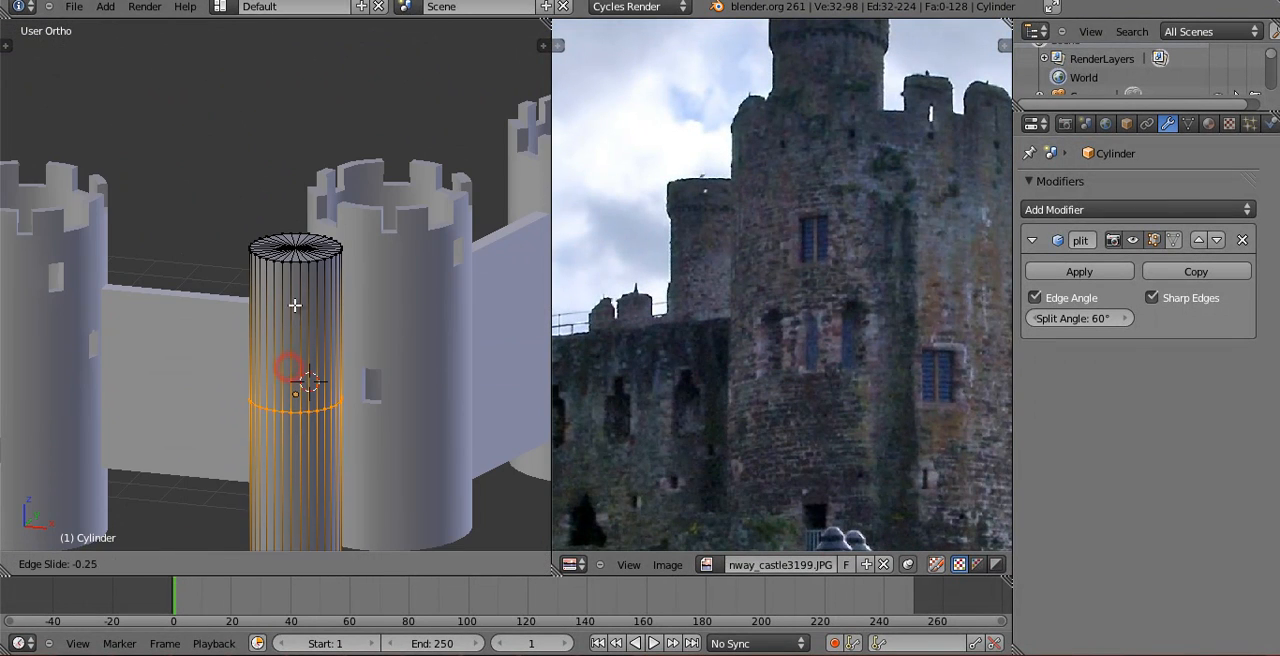
pyautogui.click(298, 235)
# Delete the slim cylinder's top cap so the tower is open, and return to Object Mode.
pyautogui.moveTo(300, 237); pyautogui.dragTo(316, 398, button='middle')
pyautogui.rightClick(340, 289)
pyautogui.press('x')
pyautogui.press('Escape')
pyautogui.press('x')
pyautogui.click(323, 238)
pyautogui.press('Tab')
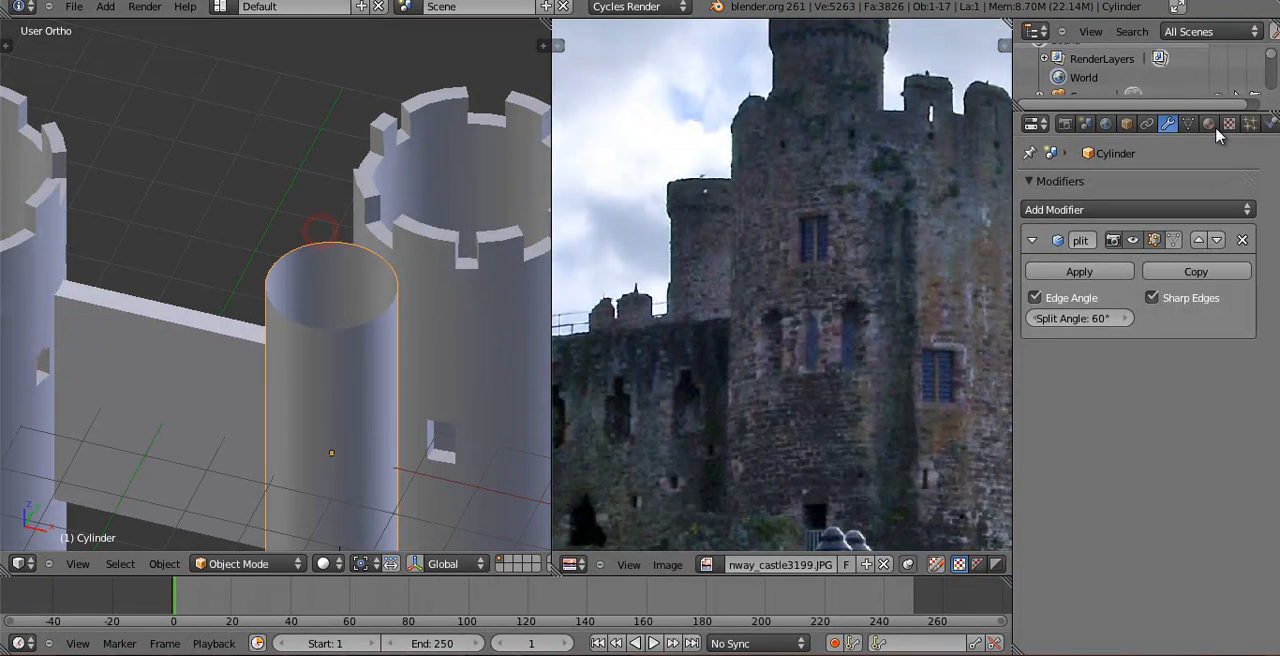
# Add a Solidify modifier to the slim tower, place it above Edge Split and set its thickness to 0.1018.
pyautogui.click(1155, 207)
pyautogui.click(872, 455)
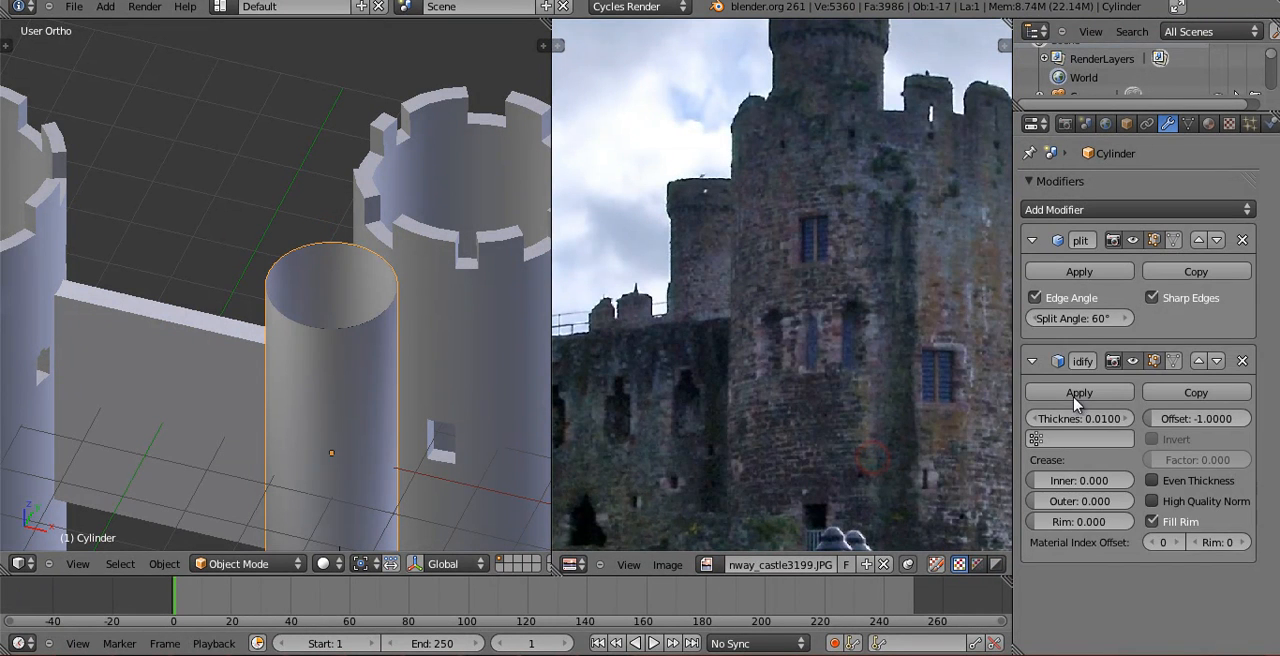
pyautogui.click(1198, 361)
pyautogui.click(1086, 297)
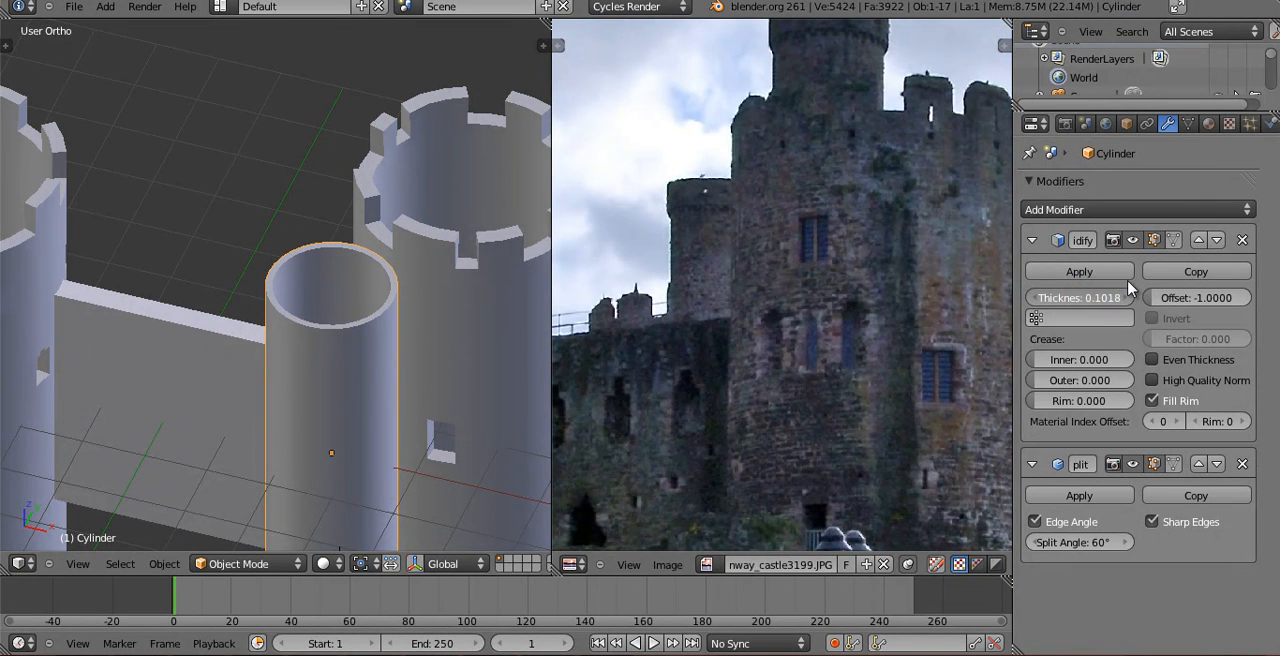
# Extrude three neighbouring rim vertices of the slim tower upward by about 0.19 along Z as a first merlon.
pyautogui.press('Tab')
pyautogui.scroll(5, 388, 318)
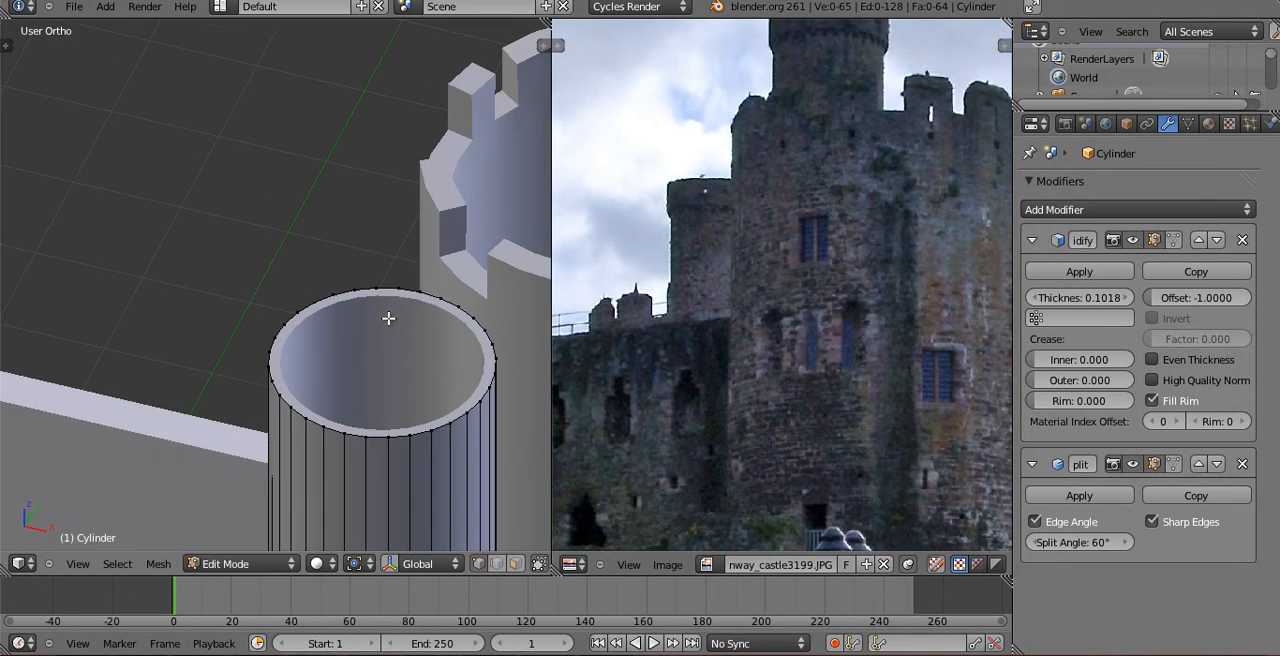
pyautogui.moveTo(332, 404); pyautogui.dragTo(431, 205, button='middle')
pyautogui.moveTo(857, 248); pyautogui.dragTo(808, 410, button='middle')
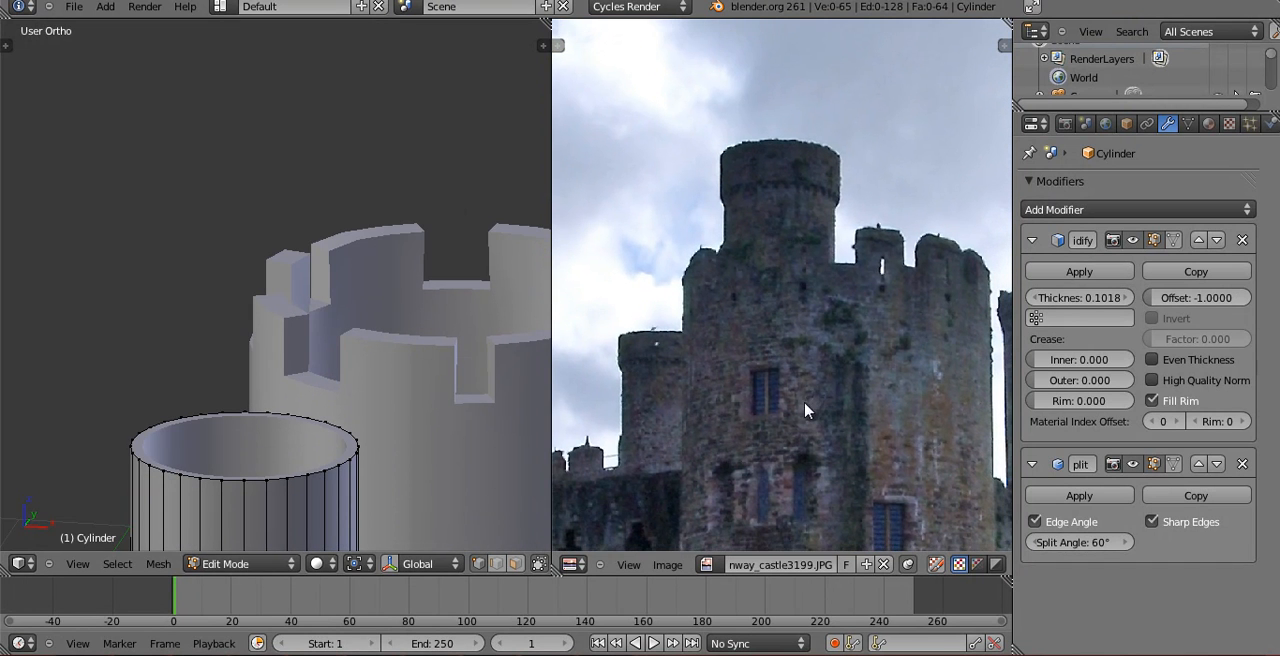
pyautogui.keyDown('shift'); pyautogui.moveTo(193, 416); pyautogui.dragTo(243, 314, button='middle'); pyautogui.keyUp('shift')
pyautogui.scroll(2, 250, 396)
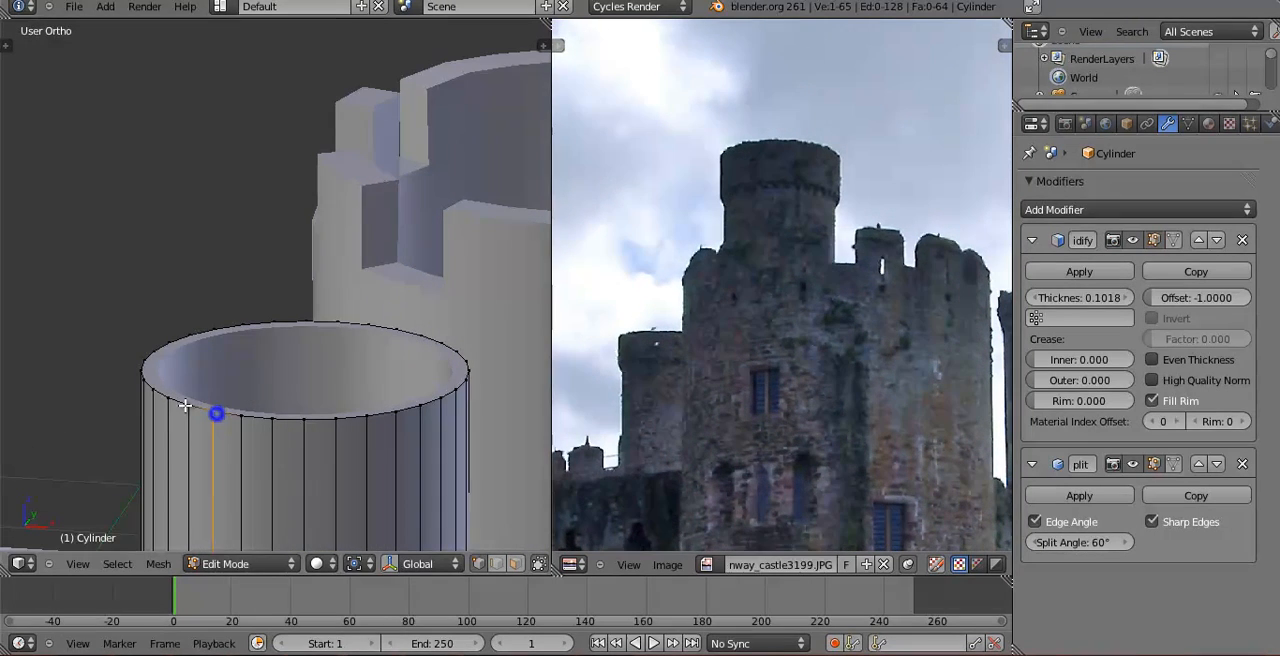
pyautogui.press('e')
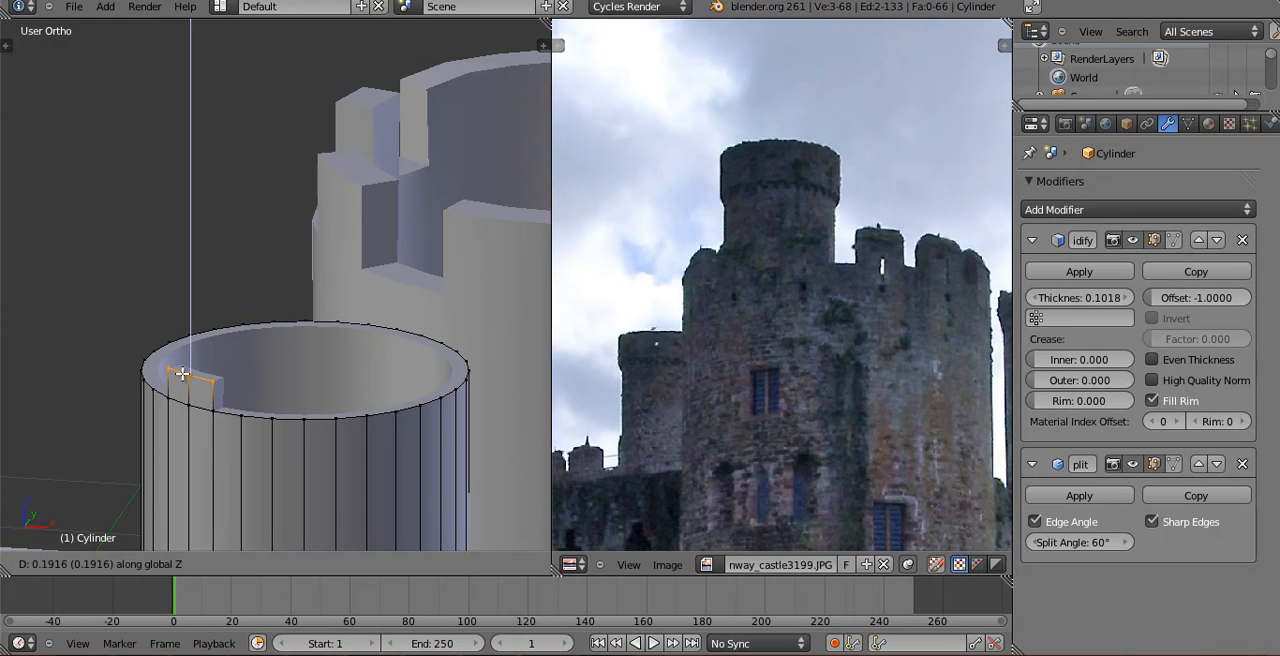
pyautogui.click(182, 373)
pyautogui.moveTo(182, 373); pyautogui.dragTo(263, 378, button='middle')
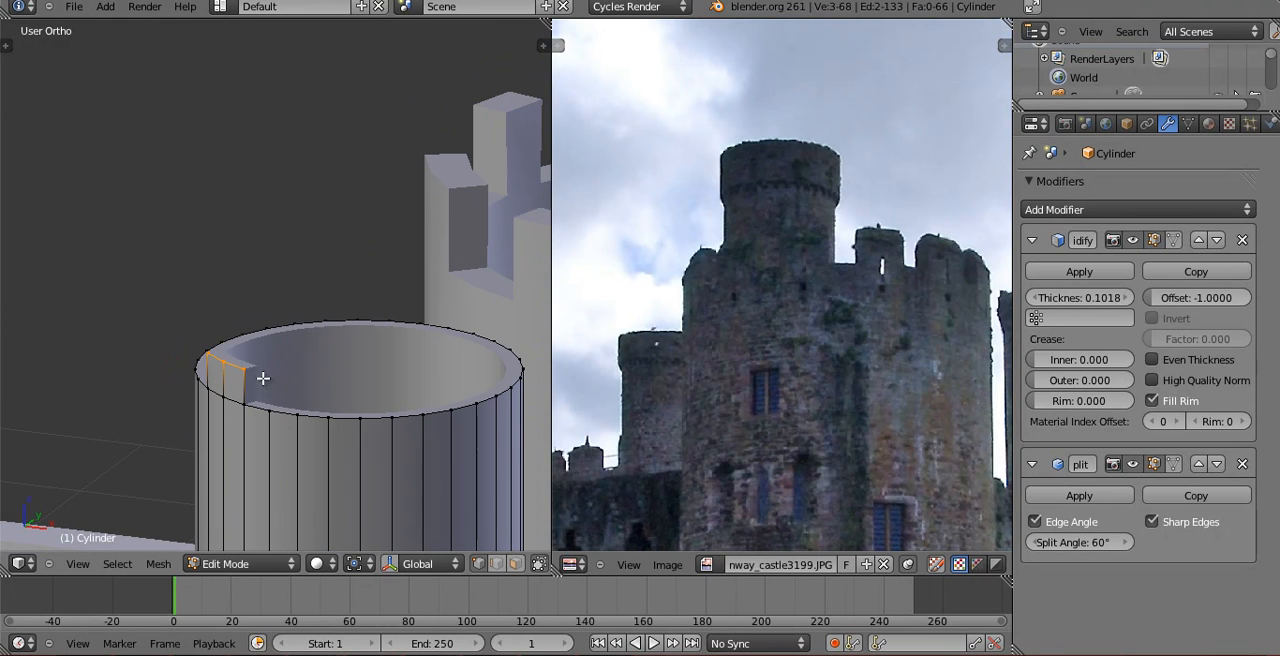
# Adjust the top of the first merlon vertically and check its shape in Object Mode.
pyautogui.rightClick(234, 358)
pyautogui.press('f')
pyautogui.press('g')
pyautogui.press('z')
pyautogui.click(230, 341)
pyautogui.press('Tab')
pyautogui.moveTo(264, 371); pyautogui.dragTo(424, 333, button='middle')
# Extrude a five-vertex section of the slim tower's far rim upward by about 0.18 along Z as a wide merlon.
pyautogui.press('Tab')
pyautogui.keyDown('shift'); pyautogui.rightClick(437, 340); pyautogui.keyUp('shift')
pyautogui.keyDown('shift'); pyautogui.rightClick(477, 353); pyautogui.keyUp('shift')
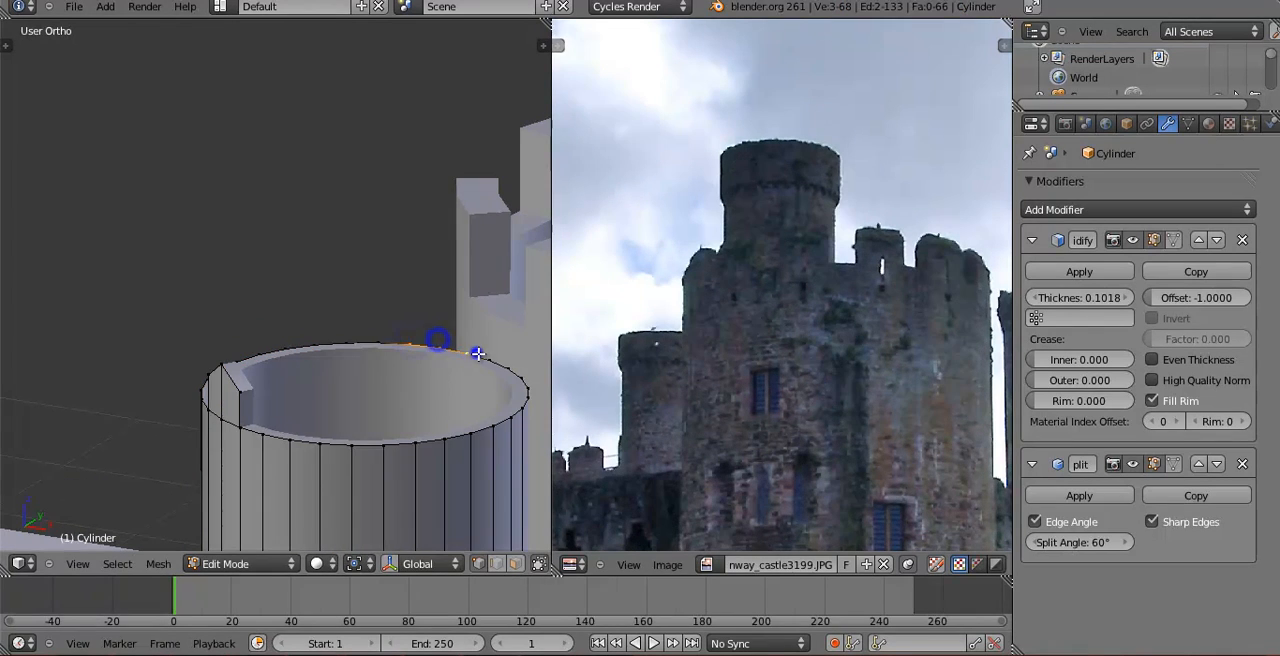
pyautogui.press('e')
pyautogui.press('z')
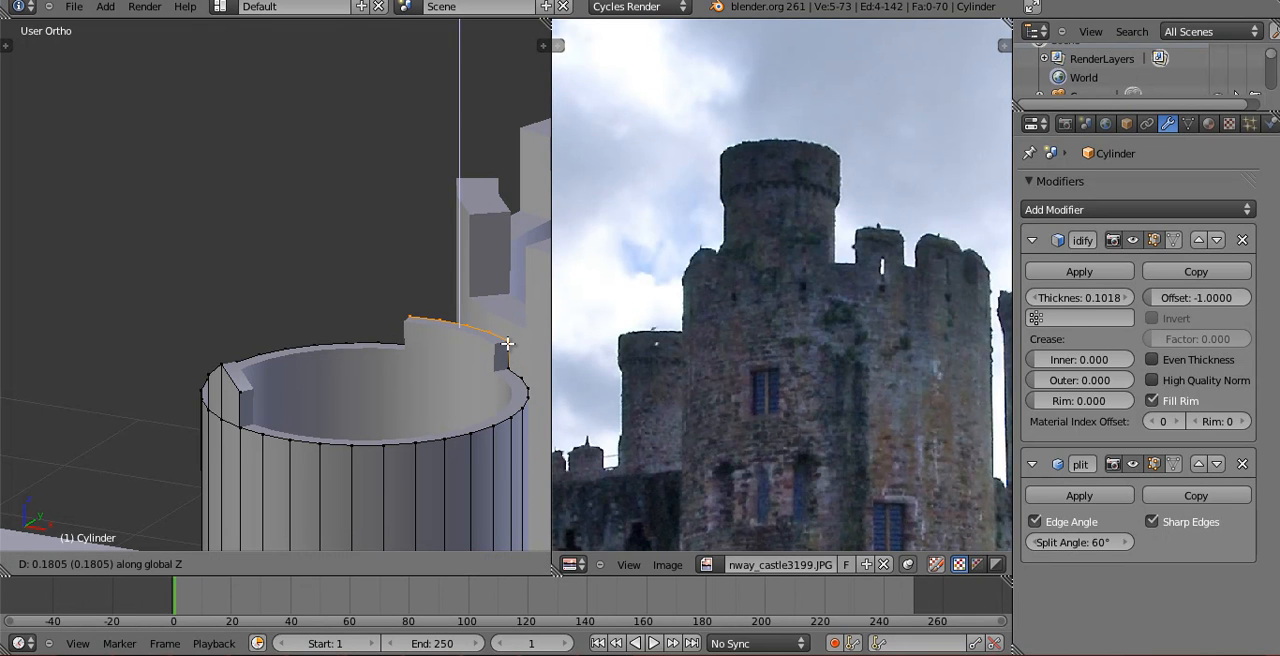
pyautogui.click(507, 343)
pyautogui.moveTo(440, 339); pyautogui.dragTo(179, 405, button='middle')
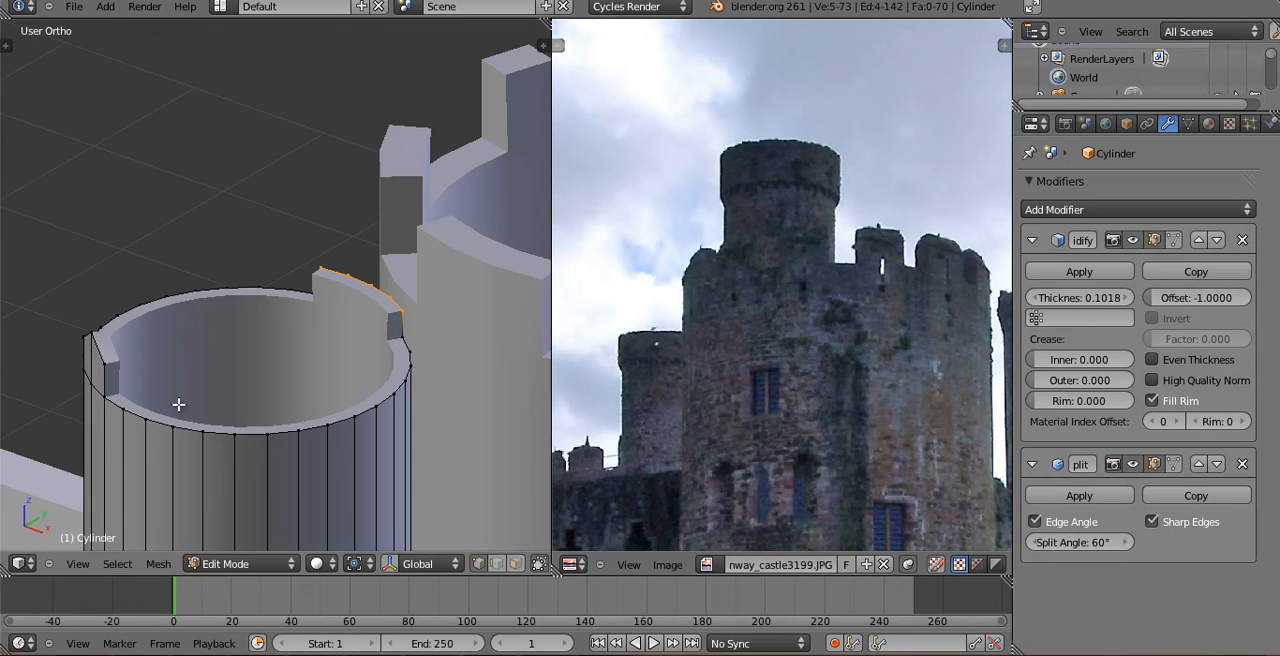
# Extrude a three-vertex section and a two-vertex section of the remaining far rim upward as two more merlons.
pyautogui.press('e')
pyautogui.press('z')
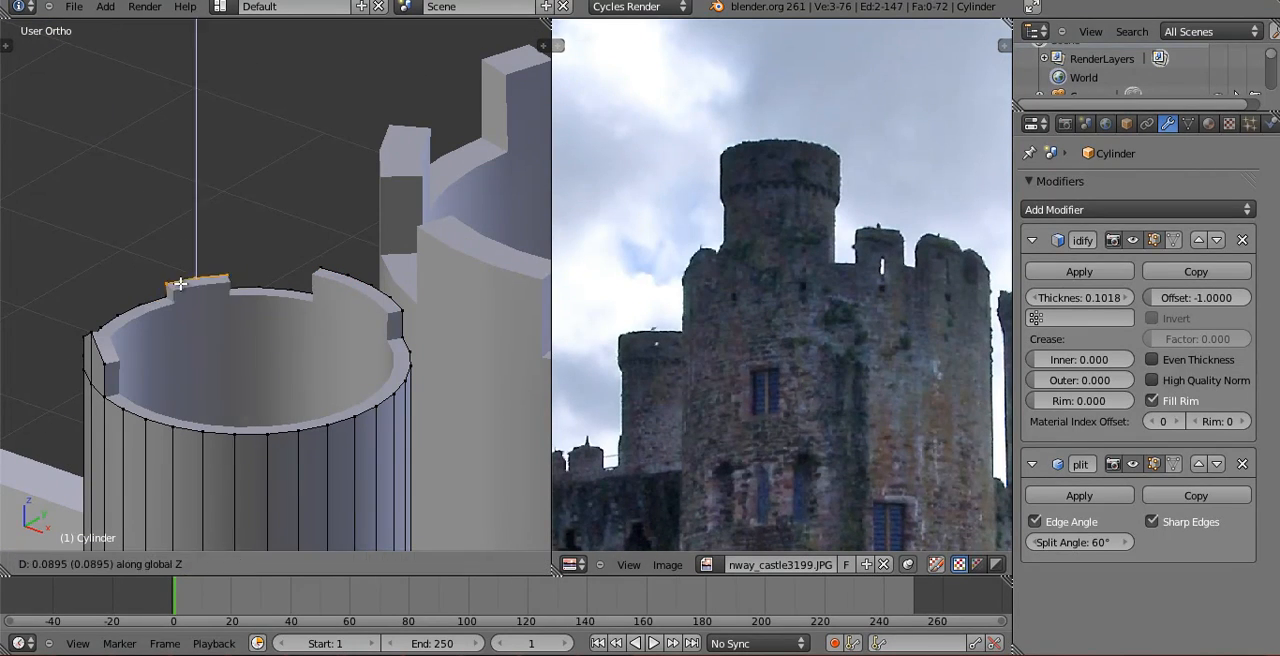
pyautogui.click(180, 280)
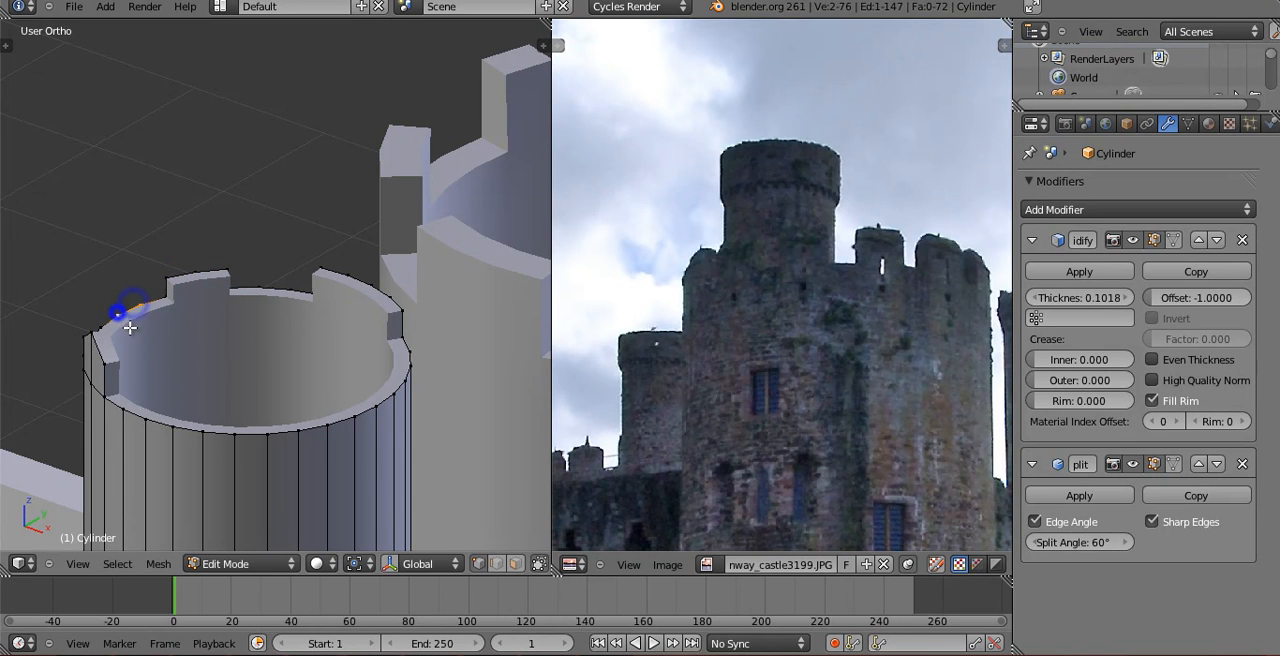
pyautogui.press('e')
pyautogui.click(130, 309)
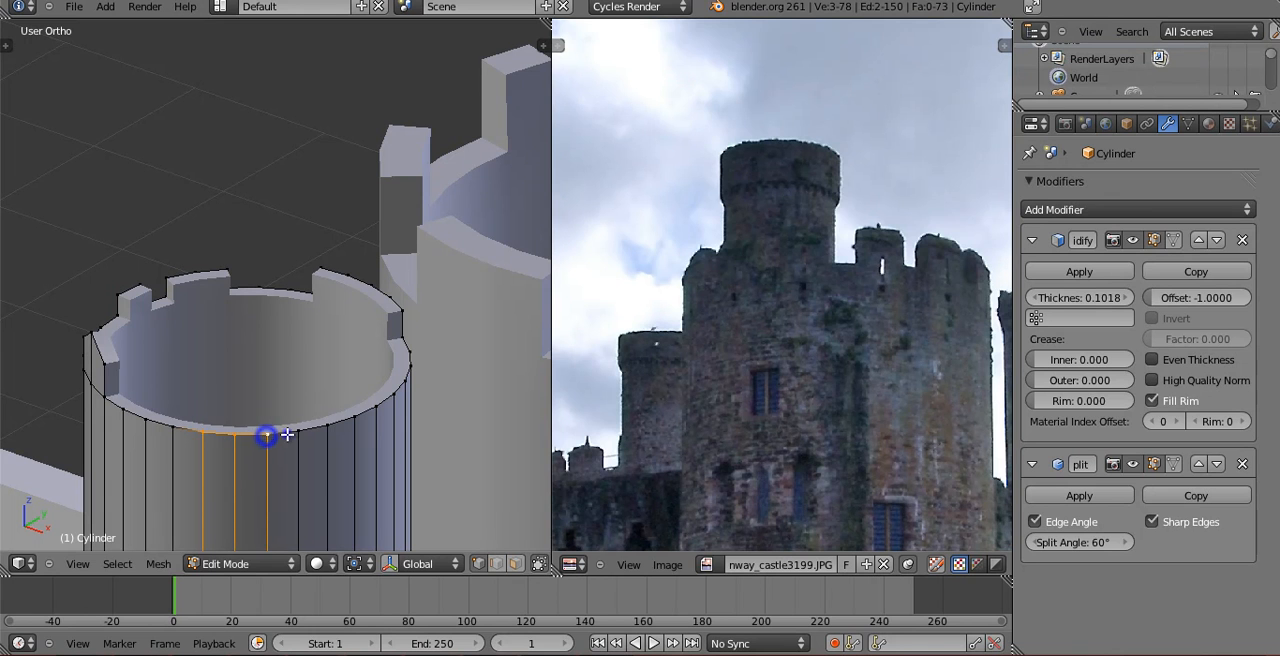
# Extrude a five-vertex section of the front rim upward by about 0.11 along Z and return to Object Mode.
pyautogui.press('e')
pyautogui.press('z')
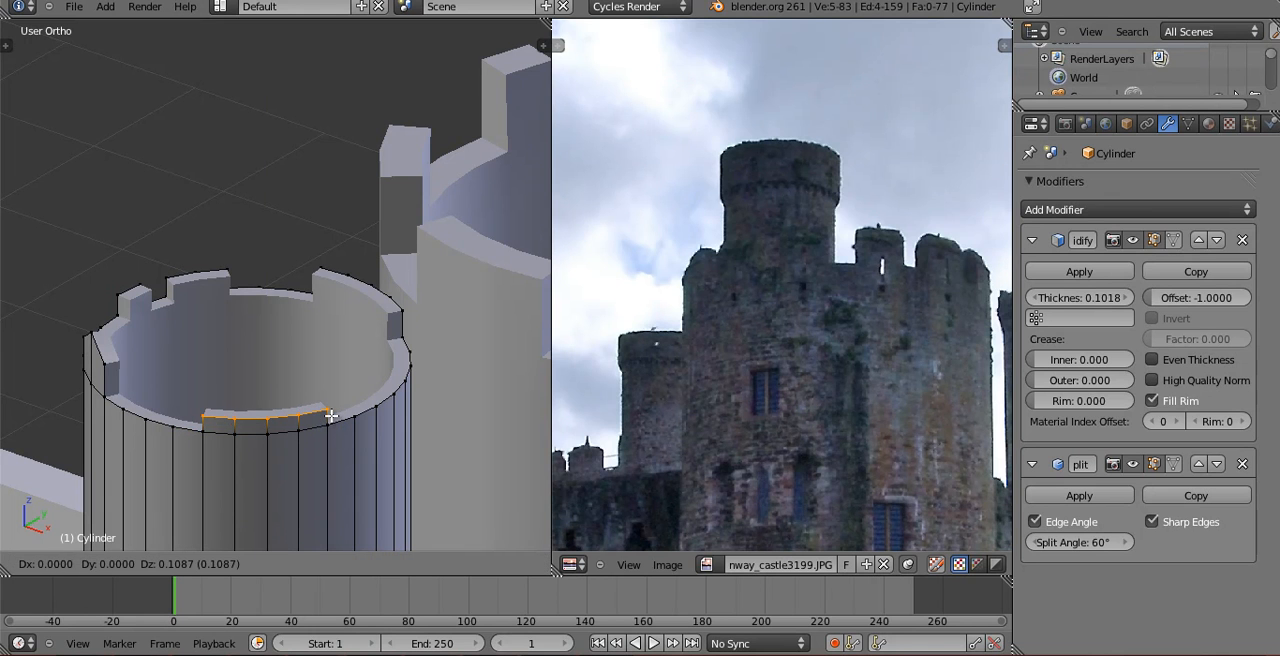
pyautogui.click(331, 412)
pyautogui.moveTo(314, 425)
pyautogui.mouseDown(button='middle')
pyautogui.moveTo(331, 411)
pyautogui.moveTo(322, 425)
pyautogui.mouseUp(button='middle')
pyautogui.keyDown('shift'); pyautogui.moveTo(196, 446); pyautogui.dragTo(260, 353, button='middle'); pyautogui.keyUp('shift')
pyautogui.press('Tab')
pyautogui.moveTo(241, 404); pyautogui.dragTo(397, 347, button='middle')
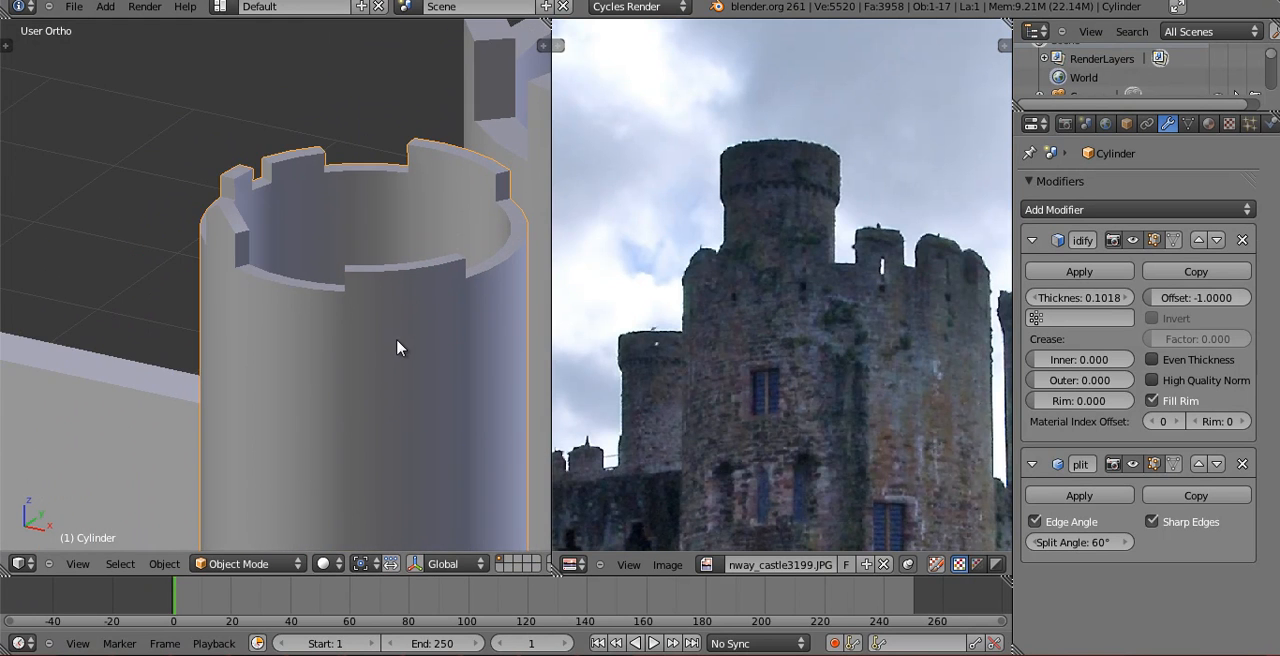
# Check the slim tower through the camera and add two horizontal edge loops around its upper shaft.
pyautogui.press('KP_0')
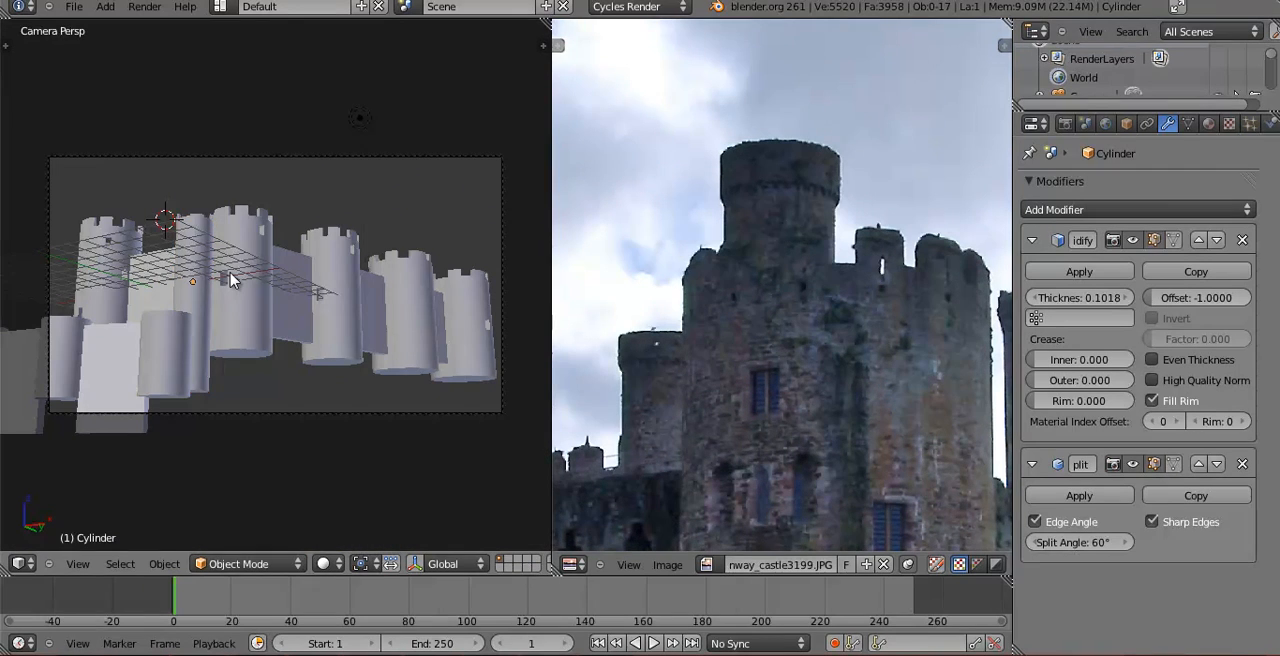
pyautogui.press('KP_1')
pyautogui.scroll(-9, 364, 350)
pyautogui.moveTo(366, 348); pyautogui.dragTo(309, 317, button='middle')
pyautogui.scroll(7, 298, 380)
pyautogui.press('Tab')
pyautogui.hotkey('ctrl', 'r')
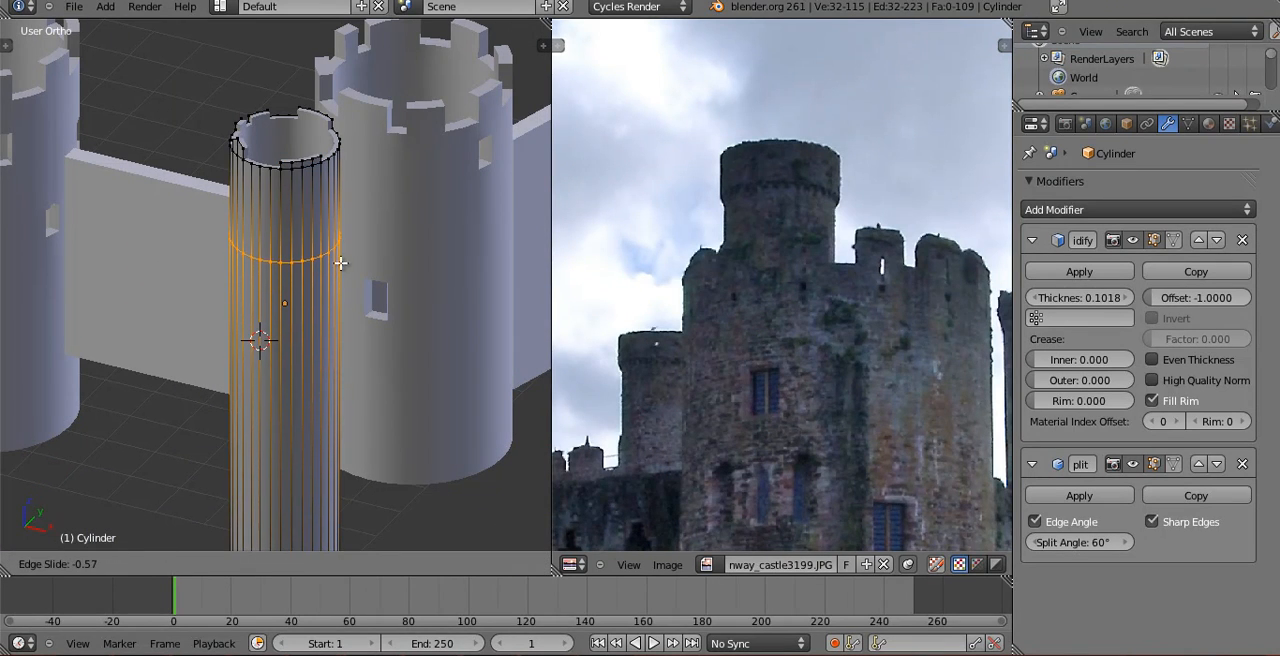
pyautogui.click(344, 260)
pyautogui.hotkey('ctrl', 'r')
pyautogui.click(326, 294)
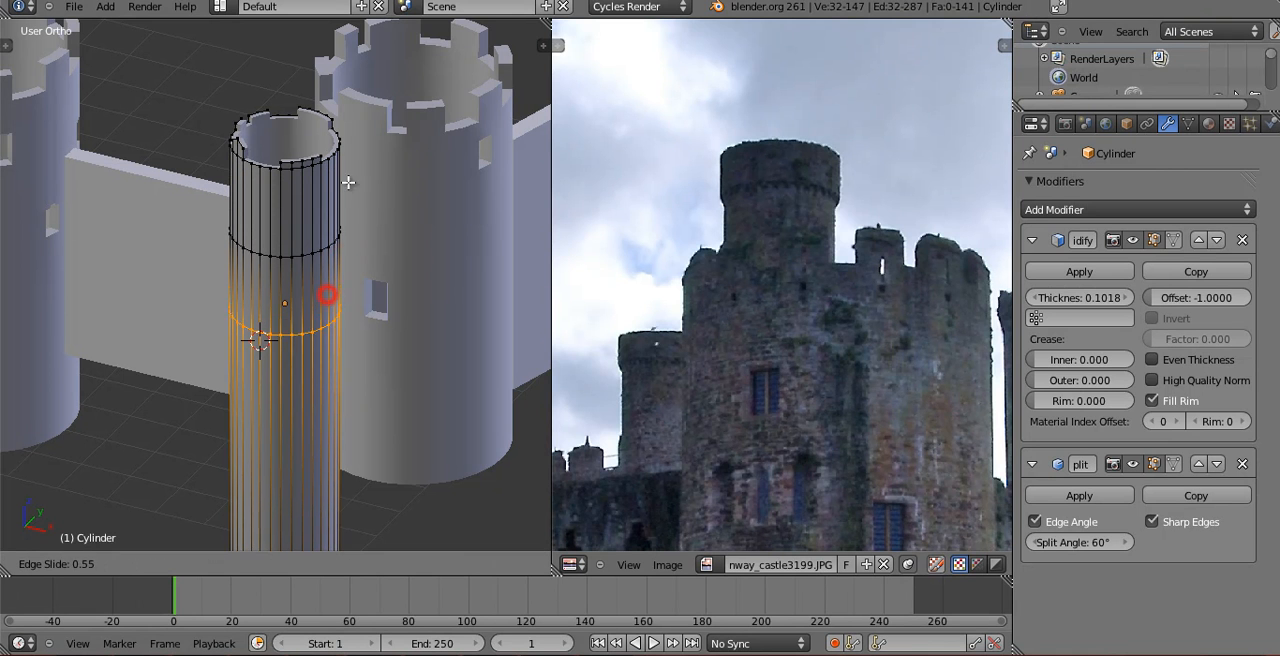
pyautogui.click(350, 158)
# Move the lower of the two new edge loops upward along Z to set the window's height.
pyautogui.scroll(4, 352, 401)
pyautogui.scroll(2, 352, 401)
pyautogui.moveTo(352, 401); pyautogui.dragTo(383, 331, button='middle')
pyautogui.press('g')
pyautogui.press('z')
pyautogui.click(388, 300)
# Delete two adjacent faces between the slim tower's two upper edge loops to open a window.
pyautogui.rightClick(261, 216)
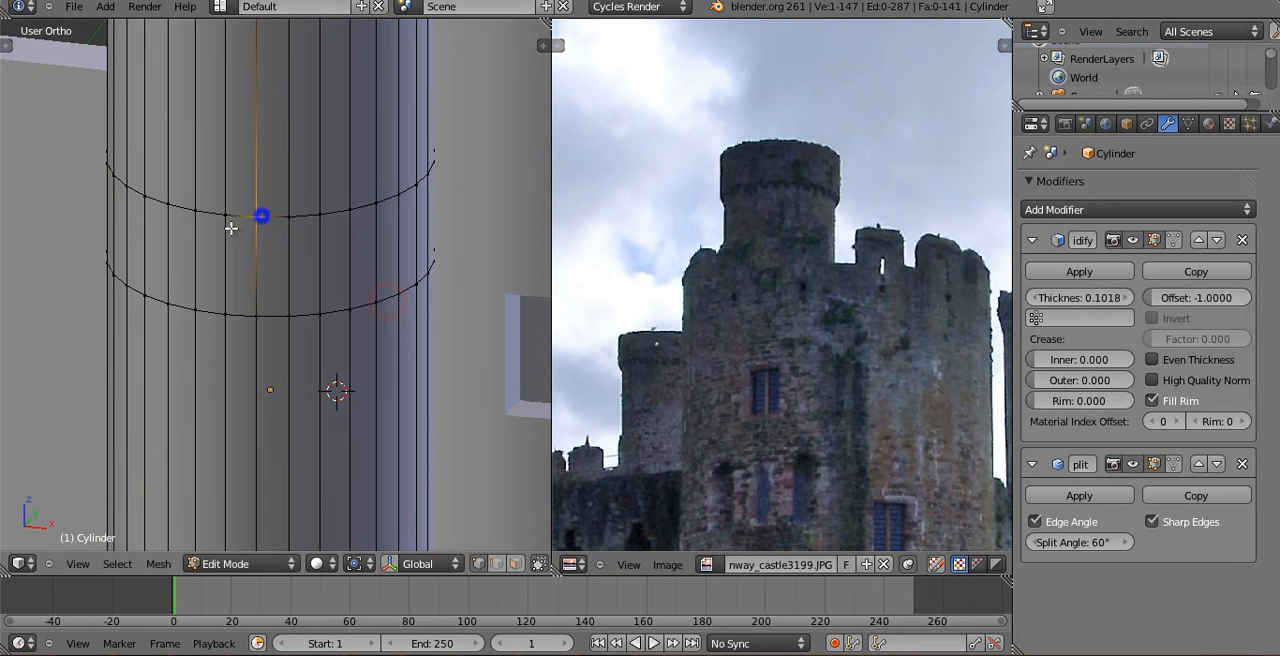
pyautogui.keyDown('shift'); pyautogui.rightClick(223, 317); pyautogui.keyUp('shift')
pyautogui.keyDown('shift'); pyautogui.rightClick(257, 316); pyautogui.keyUp('shift')
pyautogui.moveTo(251, 320); pyautogui.dragTo(70, 345, button='middle')
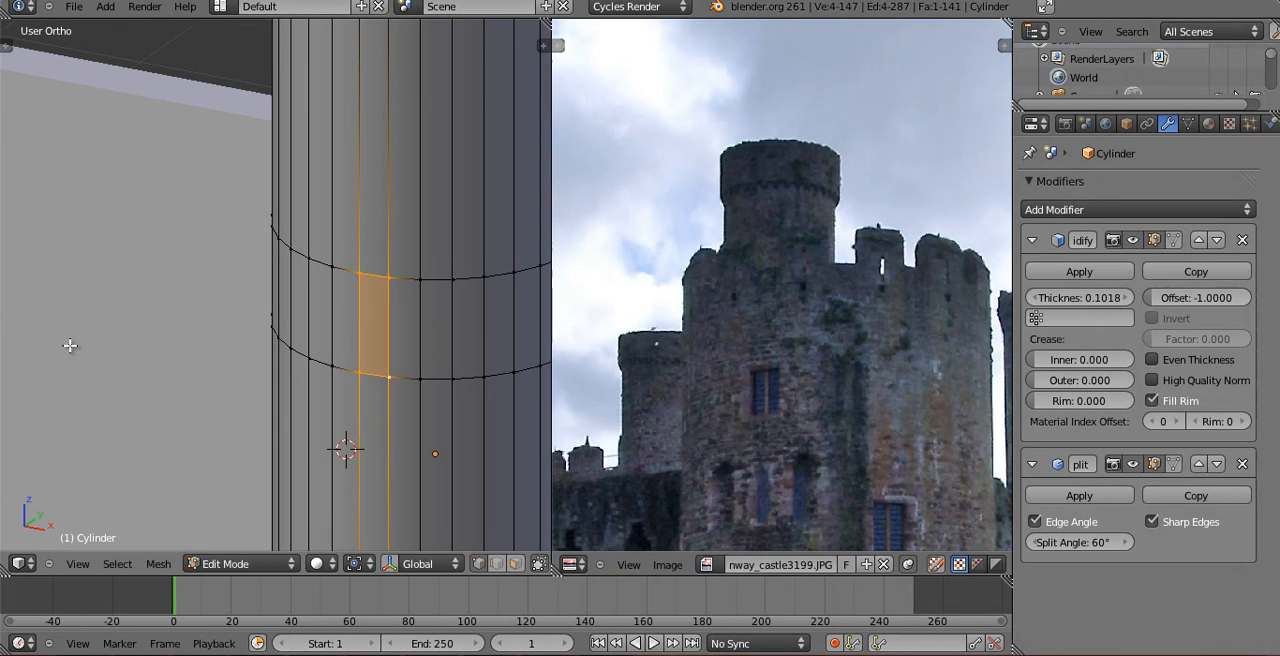
pyautogui.keyDown('shift'); pyautogui.rightClick(418, 279); pyautogui.keyUp('shift')
pyautogui.keyDown('shift'); pyautogui.rightClick(416, 379); pyautogui.keyUp('shift')
pyautogui.press('x')
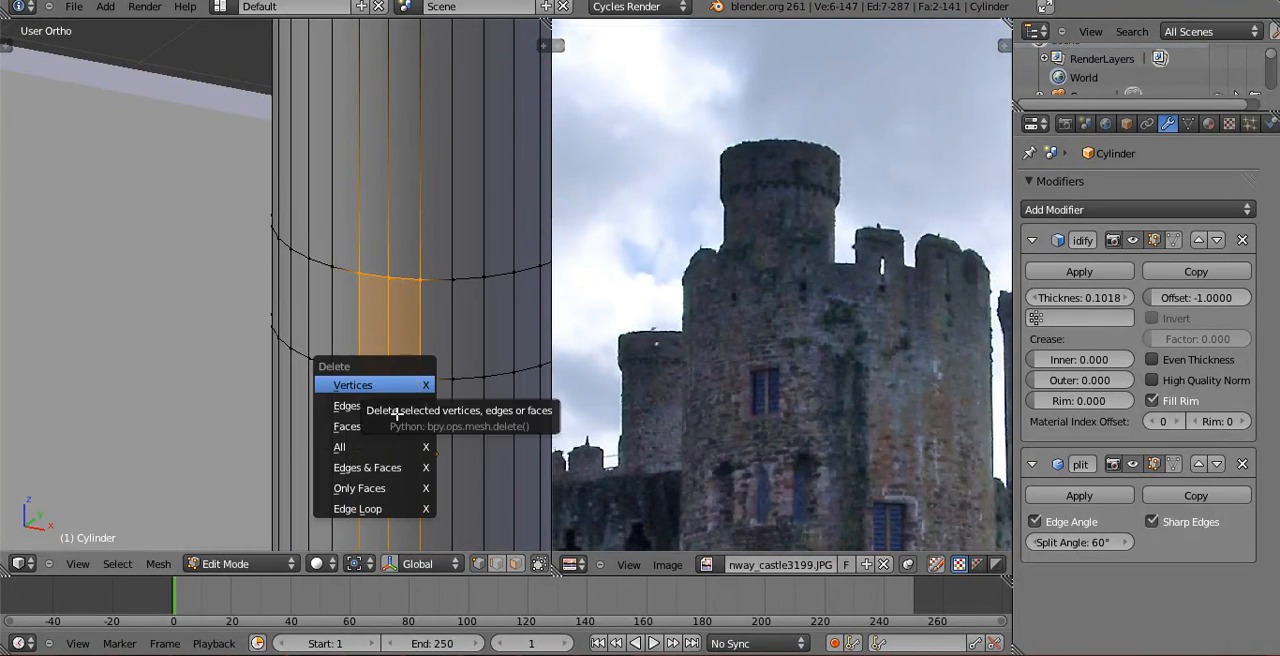
pyautogui.click(418, 426)
# Add two more horizontal edge loops around the slim tower's shaft just below the new window.
pyautogui.keyDown('shift'); pyautogui.moveTo(458, 466); pyautogui.dragTo(420, 463, button='middle'); pyautogui.keyUp('shift')
pyautogui.scroll(-4, 419, 463)
pyautogui.keyDown('shift'); pyautogui.moveTo(392, 425); pyautogui.dragTo(306, 236, button='middle'); pyautogui.keyUp('shift')
pyautogui.scroll(1, 417, 477)
pyautogui.press('Tab')
pyautogui.press('Tab')
pyautogui.scroll(1, 297, 306)
pyautogui.hotkey('ctrl', 'r')
pyautogui.click(284, 328)
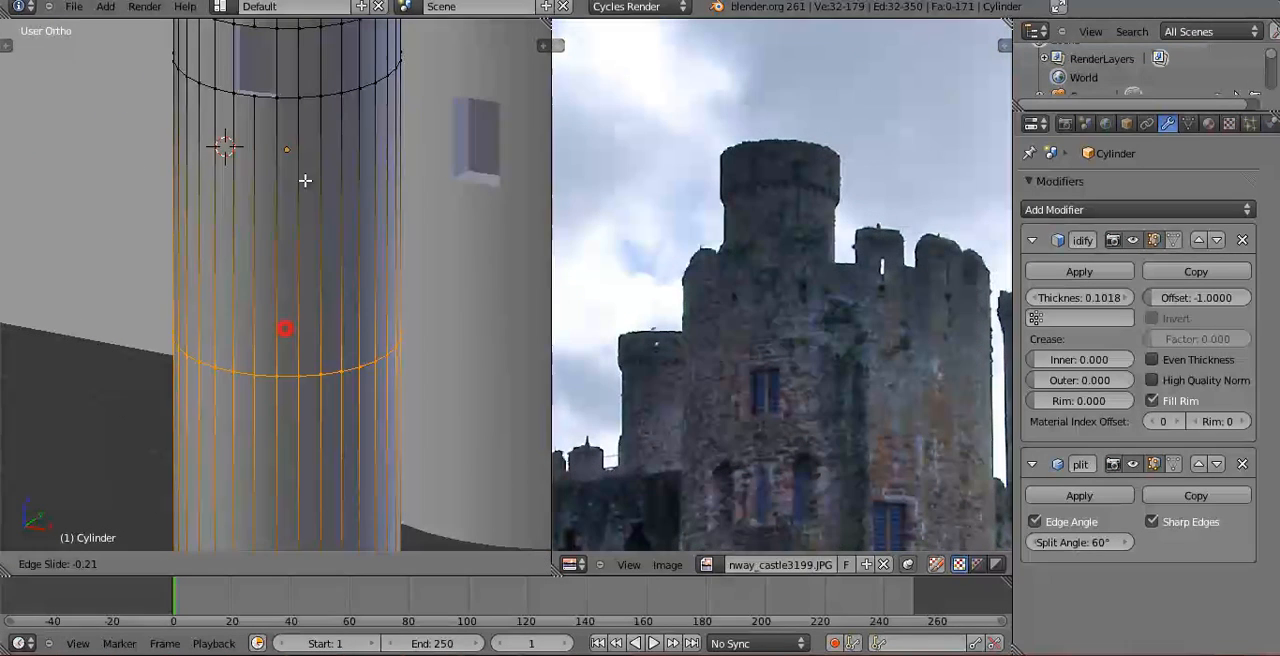
pyautogui.click(319, 18)
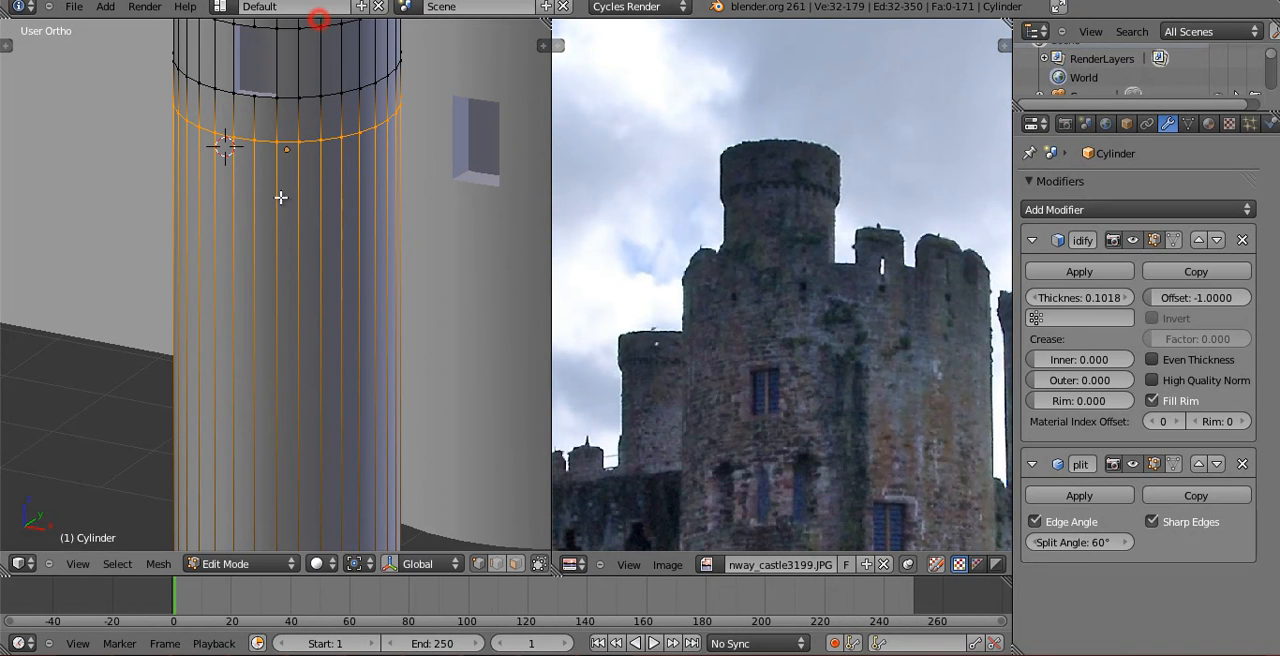
pyautogui.hotkey('ctrl', 'r')
pyautogui.click(262, 435)
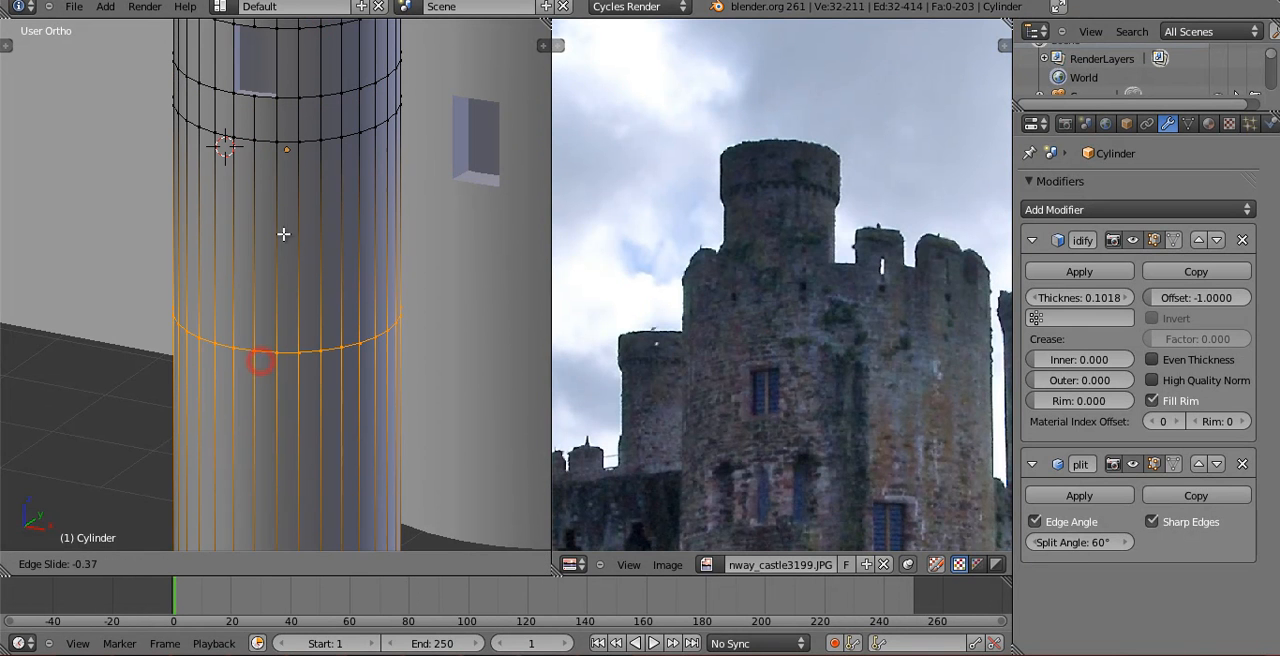
pyautogui.click(310, 107)
# In front view, delete a single face between the two lower edge loops to open a narrow window slit.
pyautogui.scroll(2, 331, 251)
pyautogui.moveTo(309, 249); pyautogui.dragTo(511, 368, button='middle')
pyautogui.press('KP_1')
pyautogui.scroll(-7, 204, 498)
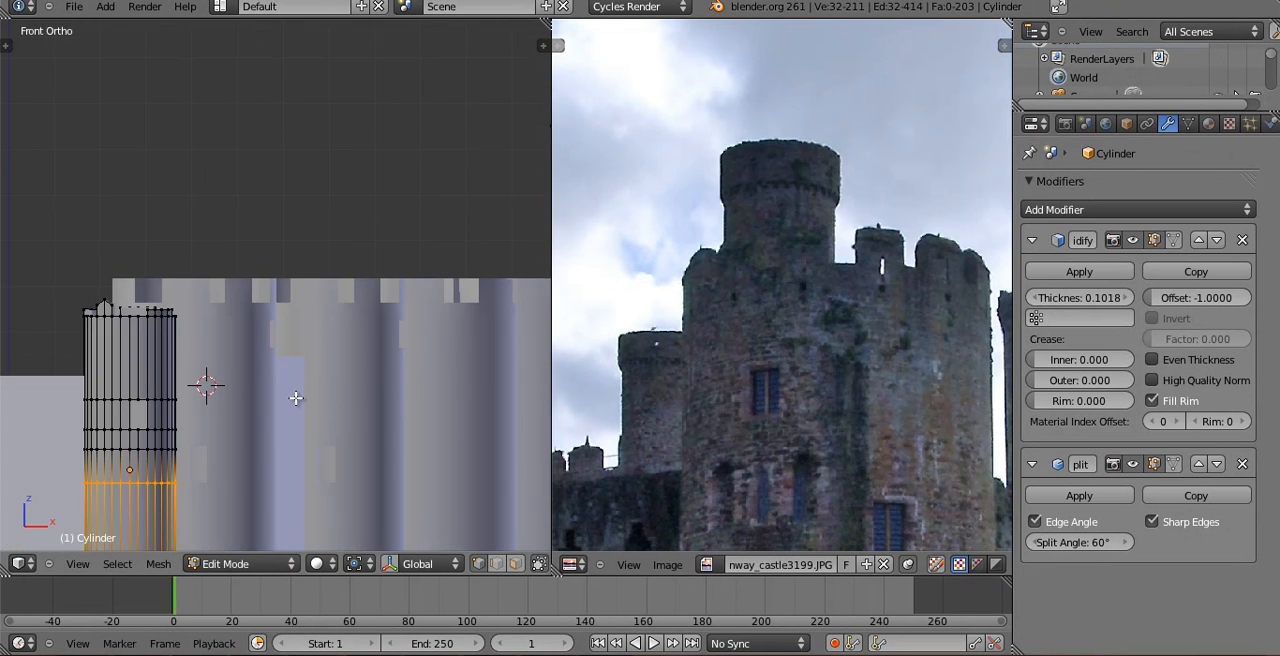
pyautogui.keyDown('shift'); pyautogui.moveTo(296, 399); pyautogui.dragTo(411, 316, button='middle'); pyautogui.keyUp('shift')
pyautogui.scroll(3, 411, 316)
pyautogui.scroll(3, 357, 318)
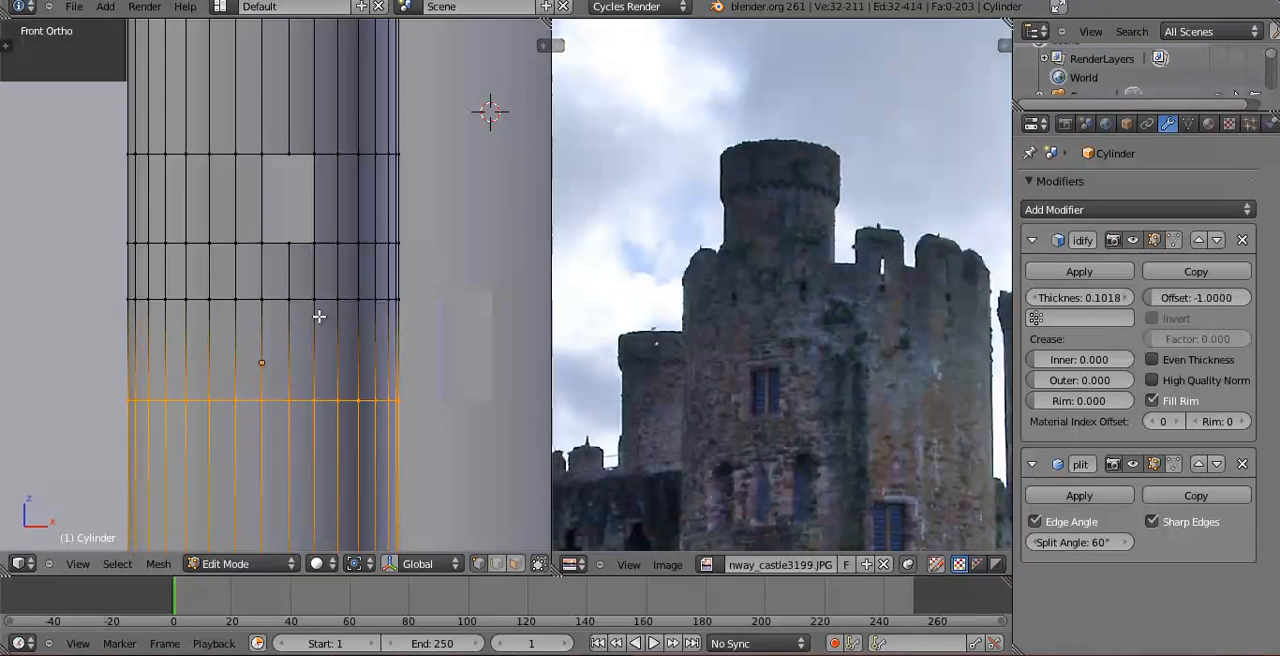
pyautogui.rightClick(294, 298)
pyautogui.keyDown('shift'); pyautogui.rightClick(260, 303); pyautogui.keyUp('shift')
pyautogui.keyDown('shift'); pyautogui.rightClick(272, 396); pyautogui.keyUp('shift')
pyautogui.keyDown('shift'); pyautogui.rightClick(285, 396); pyautogui.keyUp('shift')
pyautogui.press('x')
pyautogui.click(279, 399)
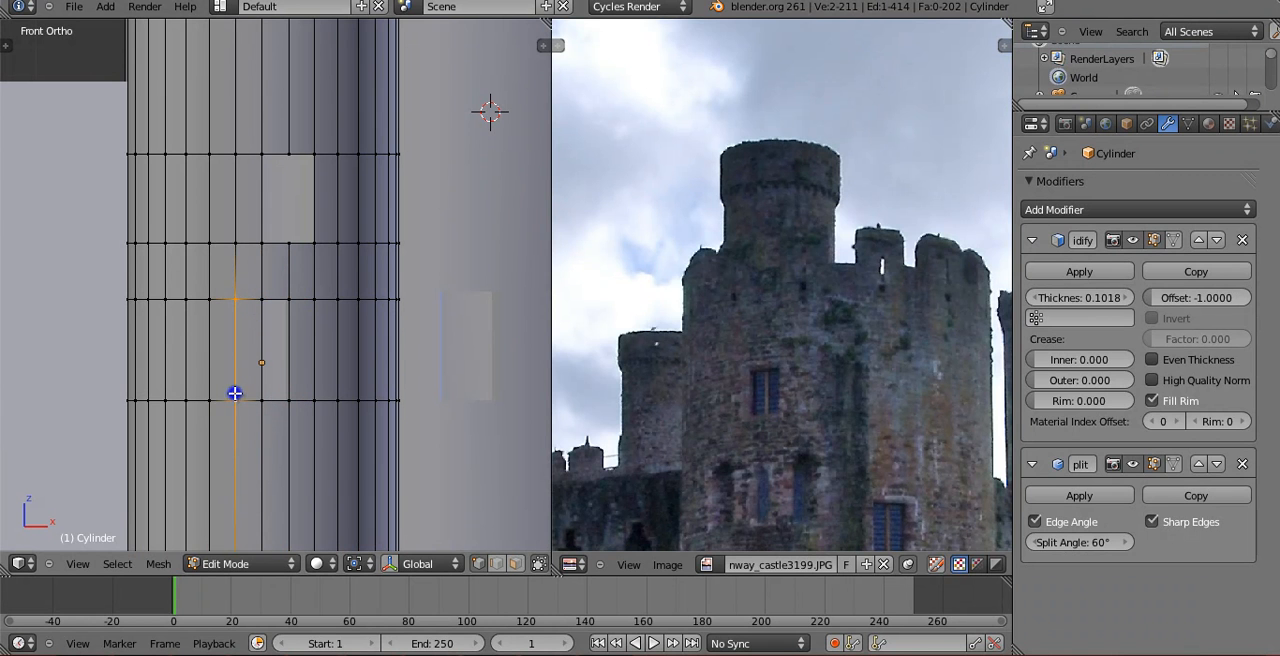
# Delete one face on each side of the first slit to make two more narrow windows, and return to Object Mode.
pyautogui.keyDown('shift'); pyautogui.rightClick(205, 399); pyautogui.keyUp('shift')
pyautogui.keyDown('shift'); pyautogui.rightClick(213, 298); pyautogui.keyUp('shift')
pyautogui.press('x')
pyautogui.press('Escape')
pyautogui.press('x')
pyautogui.click(199, 298)
pyautogui.keyDown('shift'); pyautogui.rightClick(314, 400); pyautogui.keyUp('shift')
pyautogui.keyDown('shift'); pyautogui.rightClick(337, 400); pyautogui.keyUp('shift')
pyautogui.keyDown('shift'); pyautogui.rightClick(337, 298); pyautogui.keyUp('shift')
pyautogui.press('x')
pyautogui.click(335, 306)
pyautogui.press('Tab')
# Show the windowed wall in the reference photo and open the wall beside the slim tower in Edit Mode.
pyautogui.moveTo(423, 372); pyautogui.dragTo(325, 451, button='middle')
pyautogui.scroll(-2, 340, 415)
pyautogui.scroll(-4, 406, 346)
pyautogui.moveTo(375, 429); pyautogui.dragTo(430, 415, button='middle')
pyautogui.rightClick(358, 292)
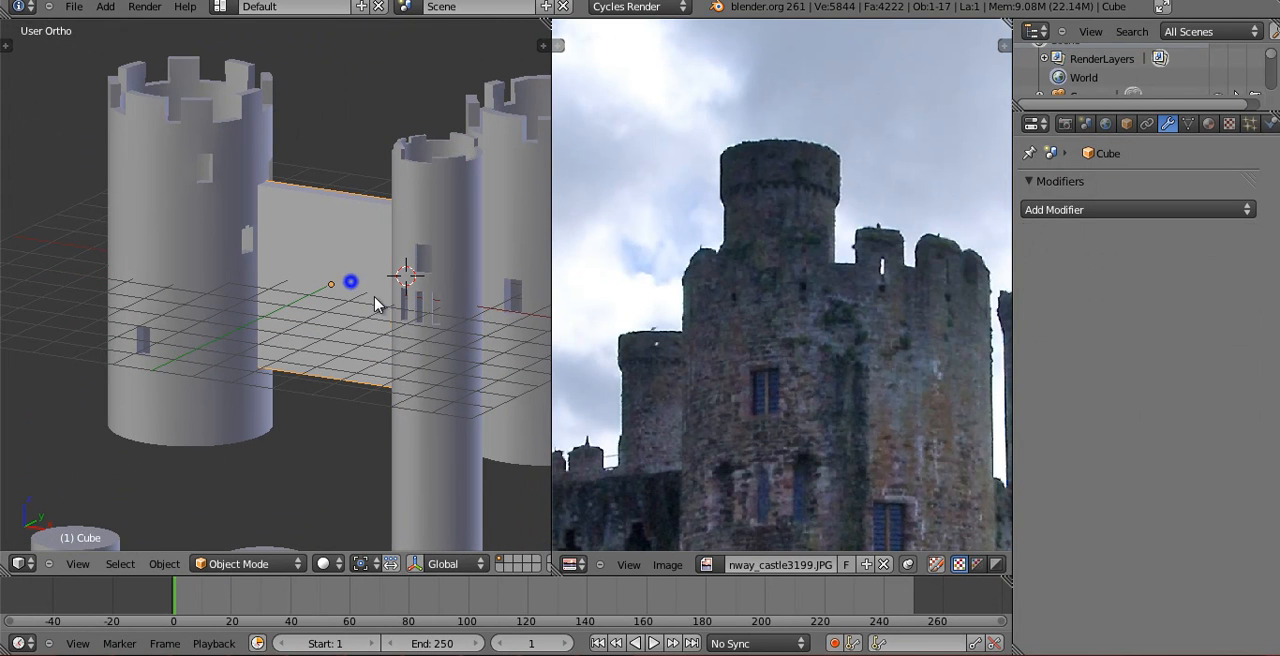
pyautogui.moveTo(737, 437); pyautogui.dragTo(954, 202, button='middle')
pyautogui.press('Tab')
# Cut two vertical edge loops across the middle of the wall in wireframe front view.
pyautogui.moveTo(350, 217); pyautogui.dragTo(366, 264, button='middle')
pyautogui.press('KP_1')
pyautogui.scroll(-3, 357, 330)
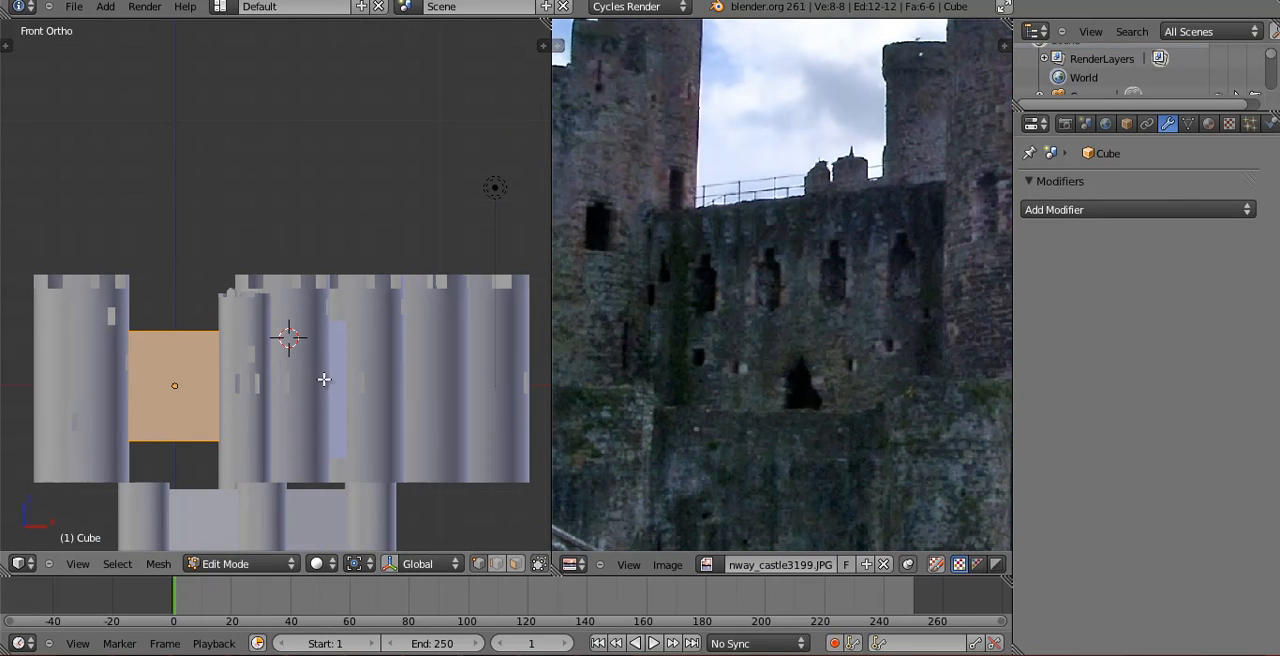
pyautogui.keyDown('shift'); pyautogui.moveTo(323, 380); pyautogui.dragTo(406, 260, button='middle'); pyautogui.keyUp('shift')
pyautogui.press('z')
pyautogui.scroll(4, 306, 234)
pyautogui.press('a')
pyautogui.hotkey('ctrl', 'r')
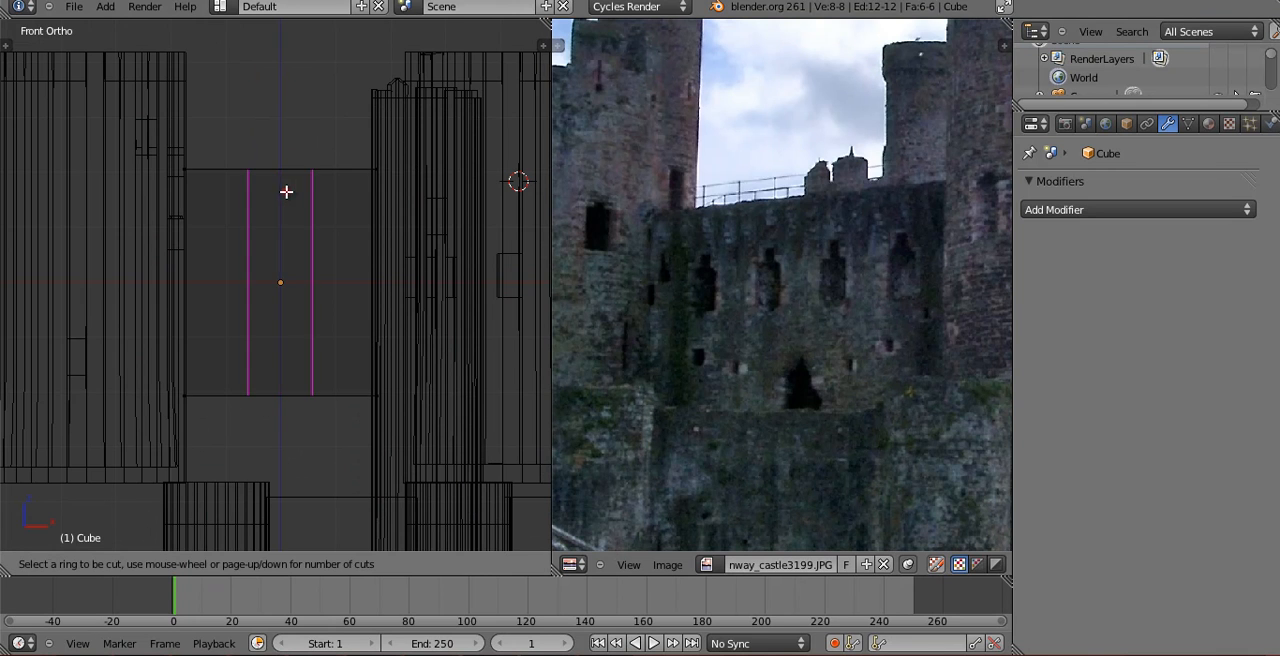
pyautogui.click(286, 191)
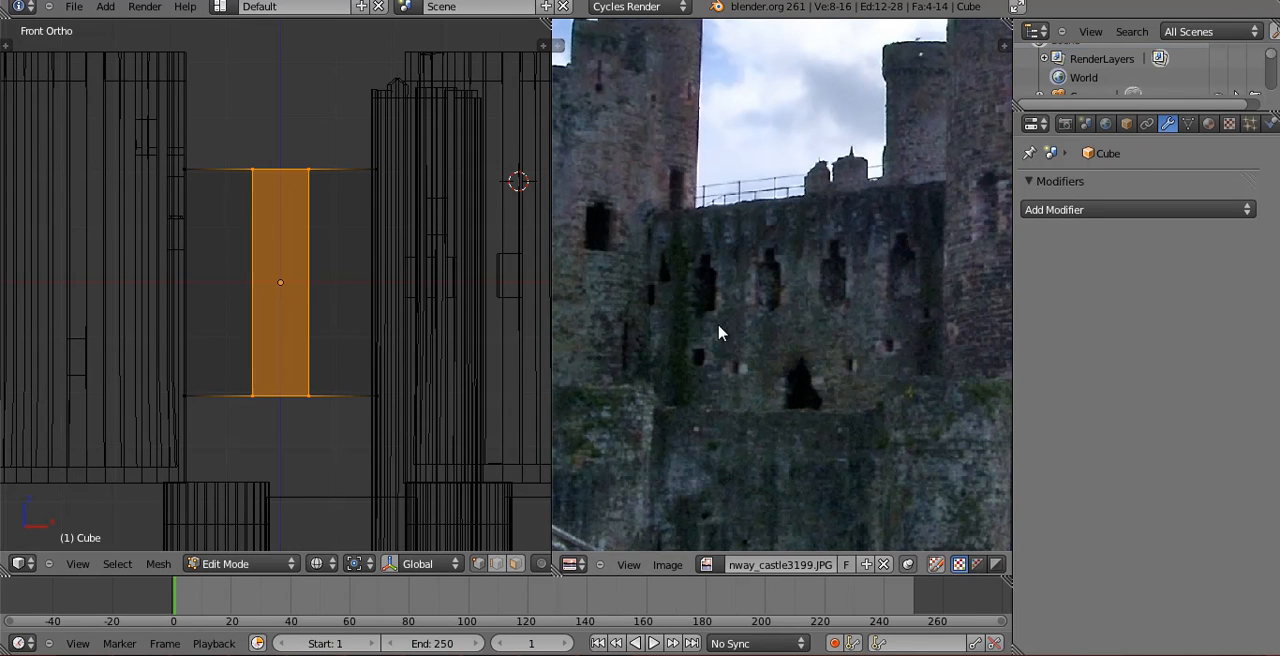
pyautogui.hotkey('ctrl', 'r')
pyautogui.click(335, 194)
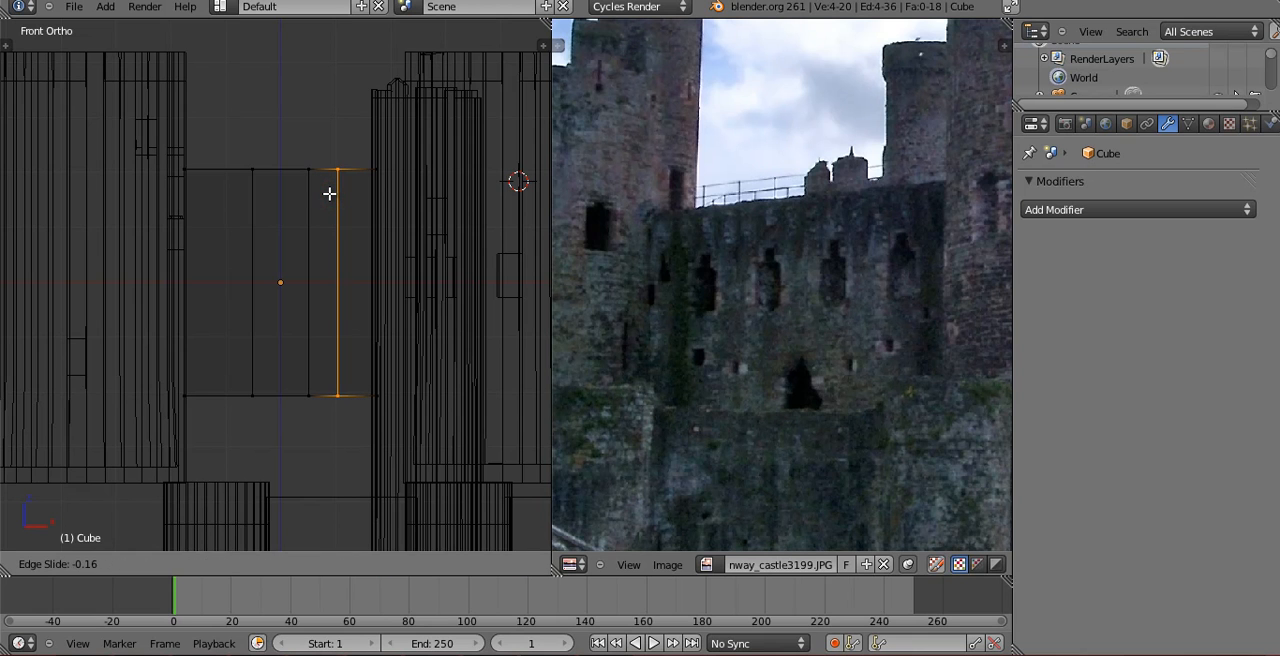
pyautogui.click(334, 194)
pyautogui.hotkey('ctrl', 'z')
# Cut two vertical edge loops in the wall section nearest the slim tower and scale them closer together along X.
pyautogui.hotkey('ctrl', 'r')
pyautogui.scroll(1, 339, 189)
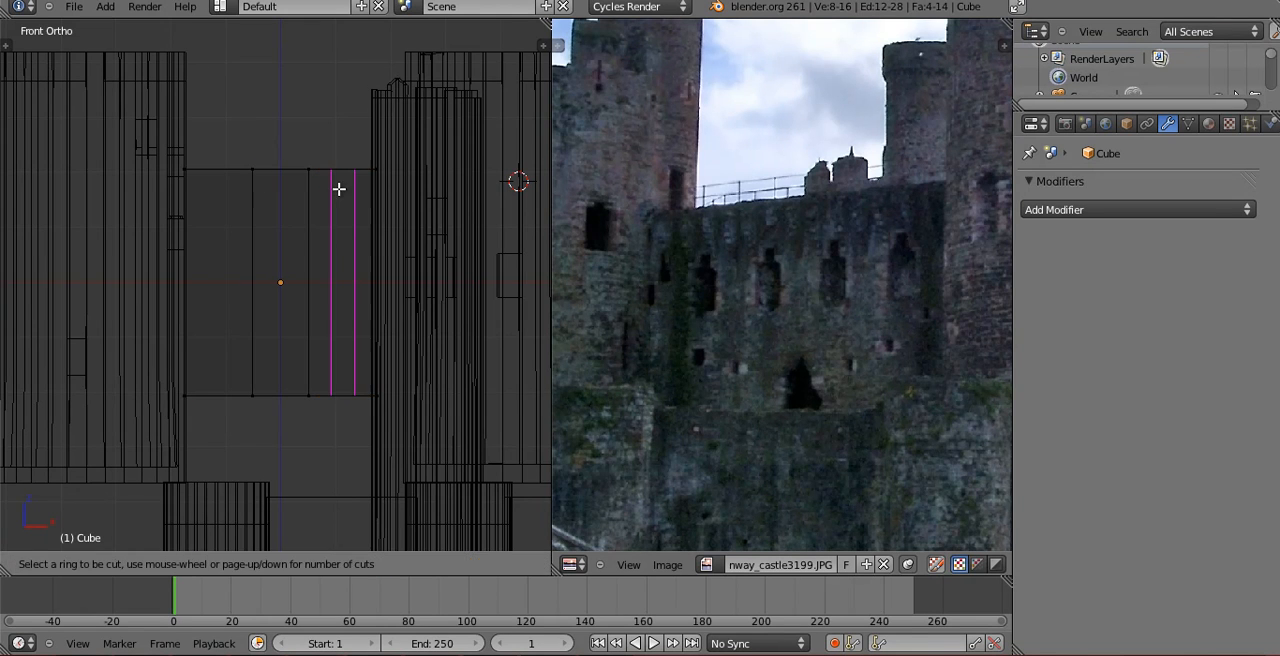
pyautogui.click(340, 189)
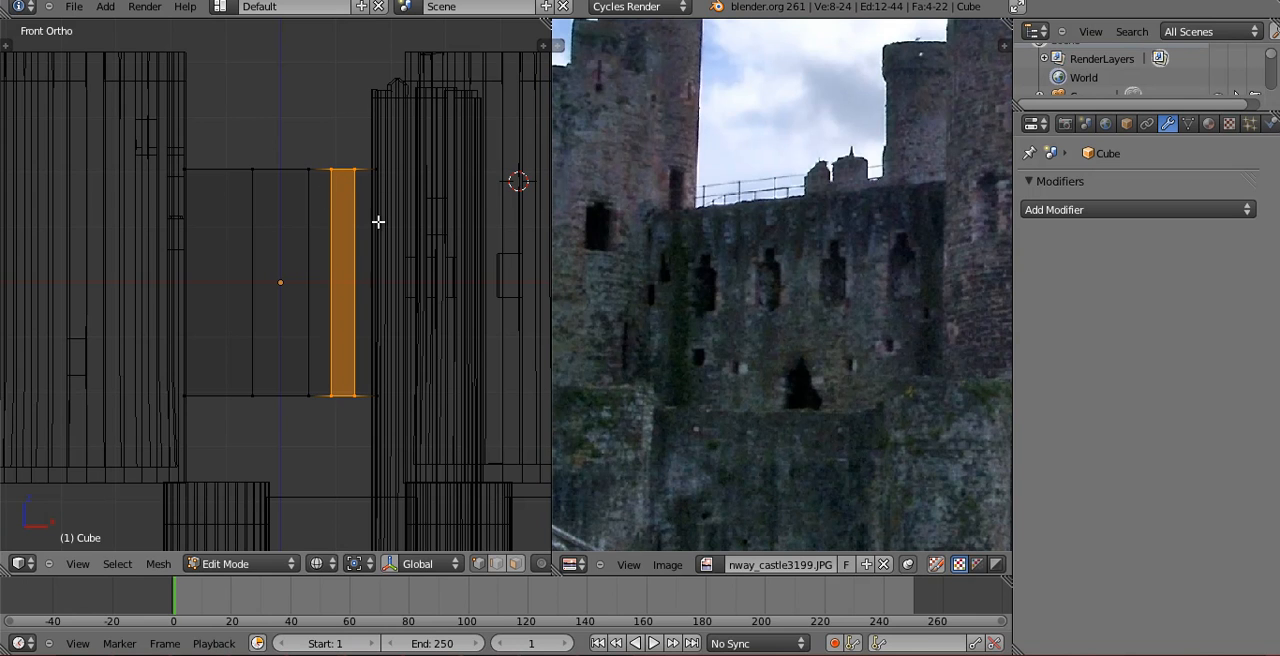
pyautogui.press('s')
pyautogui.press('x')
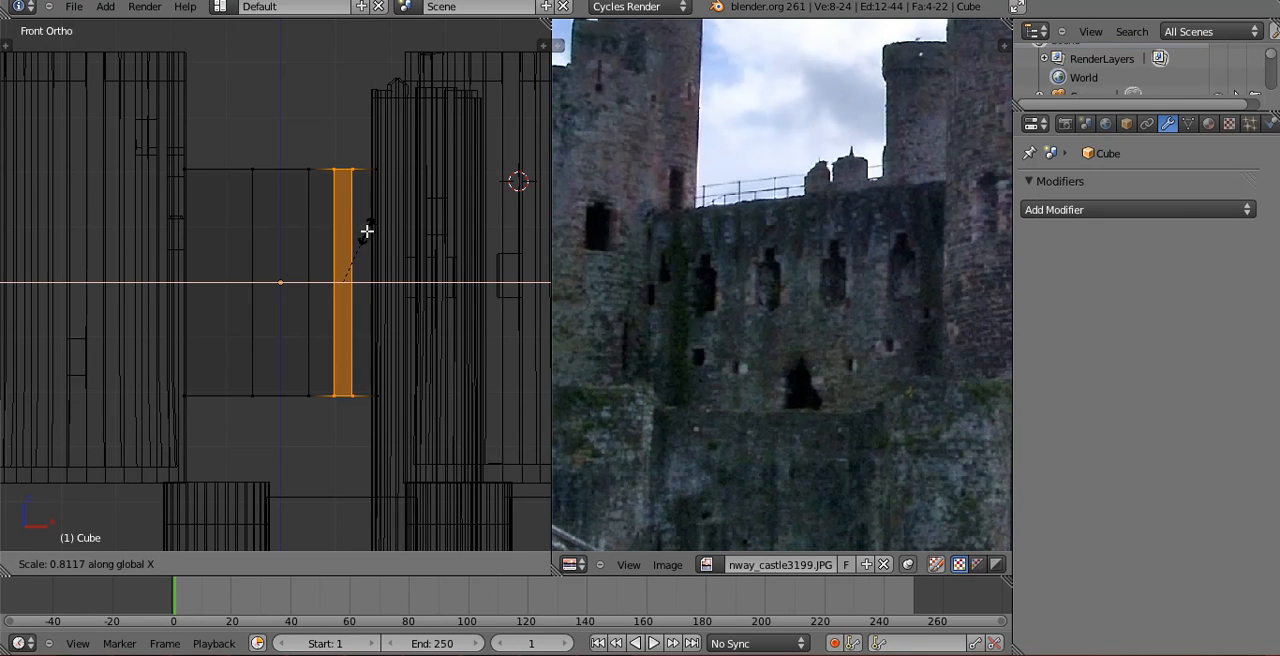
pyautogui.click(371, 234)
# Return to Object Mode and scale the whole wall wider along X.
pyautogui.press('Tab')
pyautogui.scroll(-1, 357, 245)
pyautogui.press('s')
pyautogui.press('x')
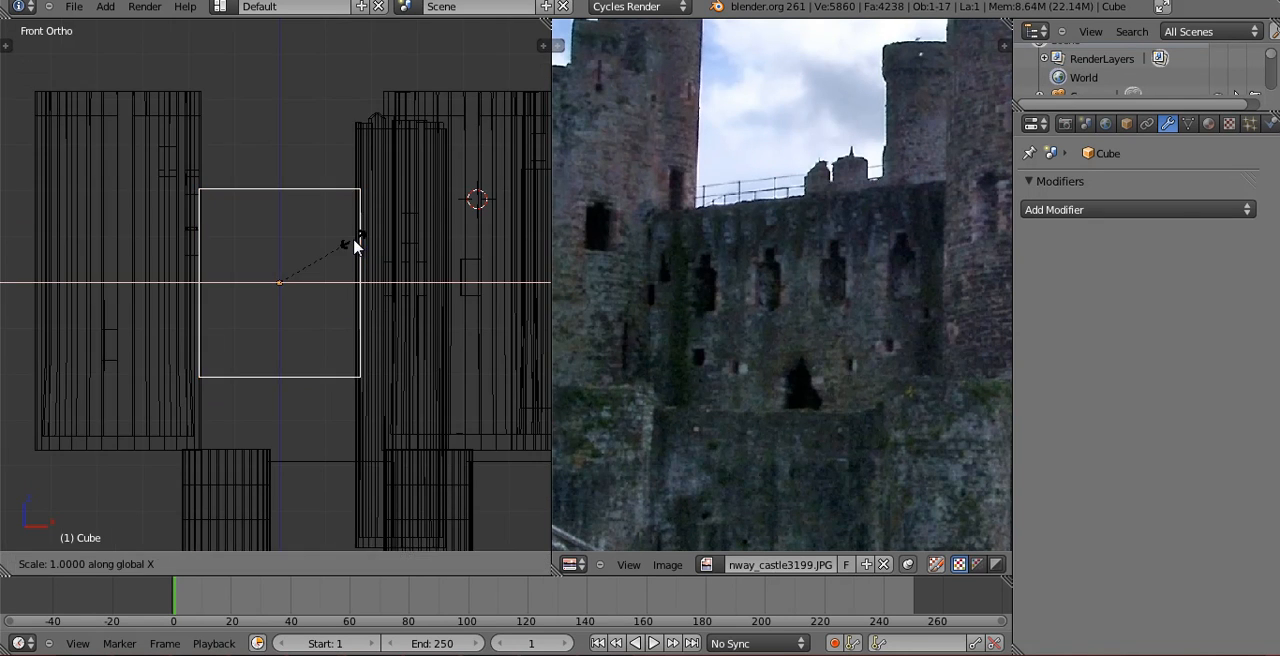
pyautogui.click(372, 242)
# Move the large tower at the wall's left end outward along X to meet the widened wall.
pyautogui.rightClick(171, 186)
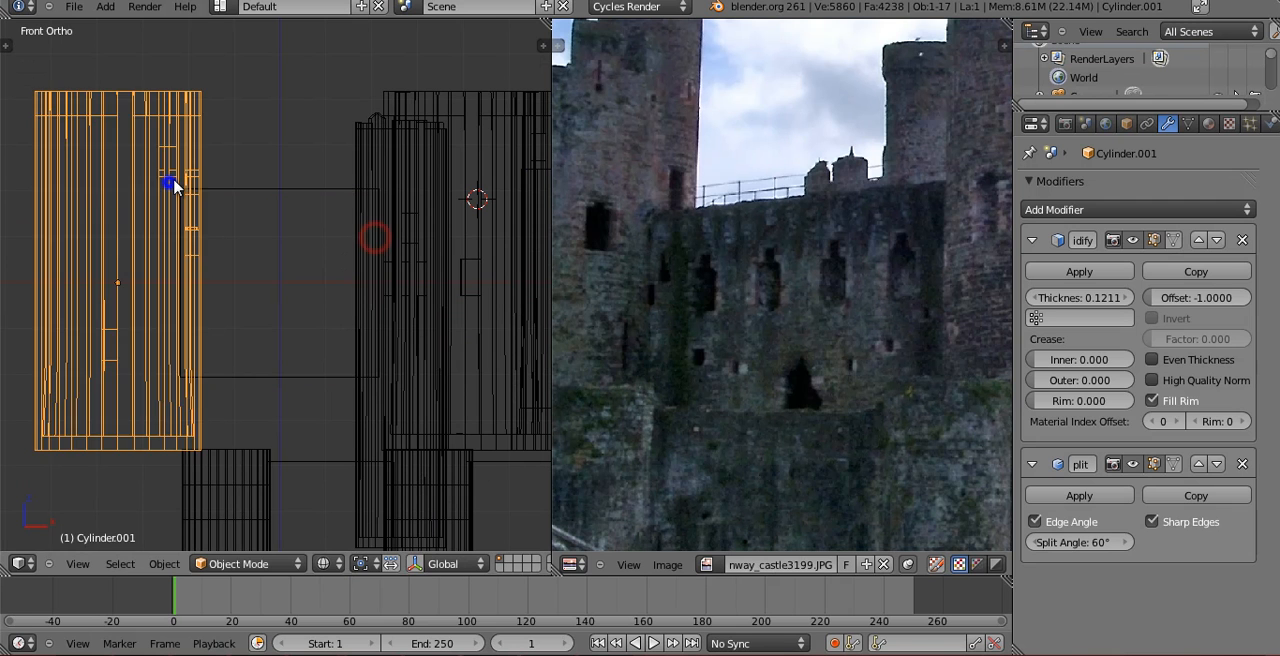
pyautogui.press('g')
pyautogui.press('x')
pyautogui.click(150, 182)
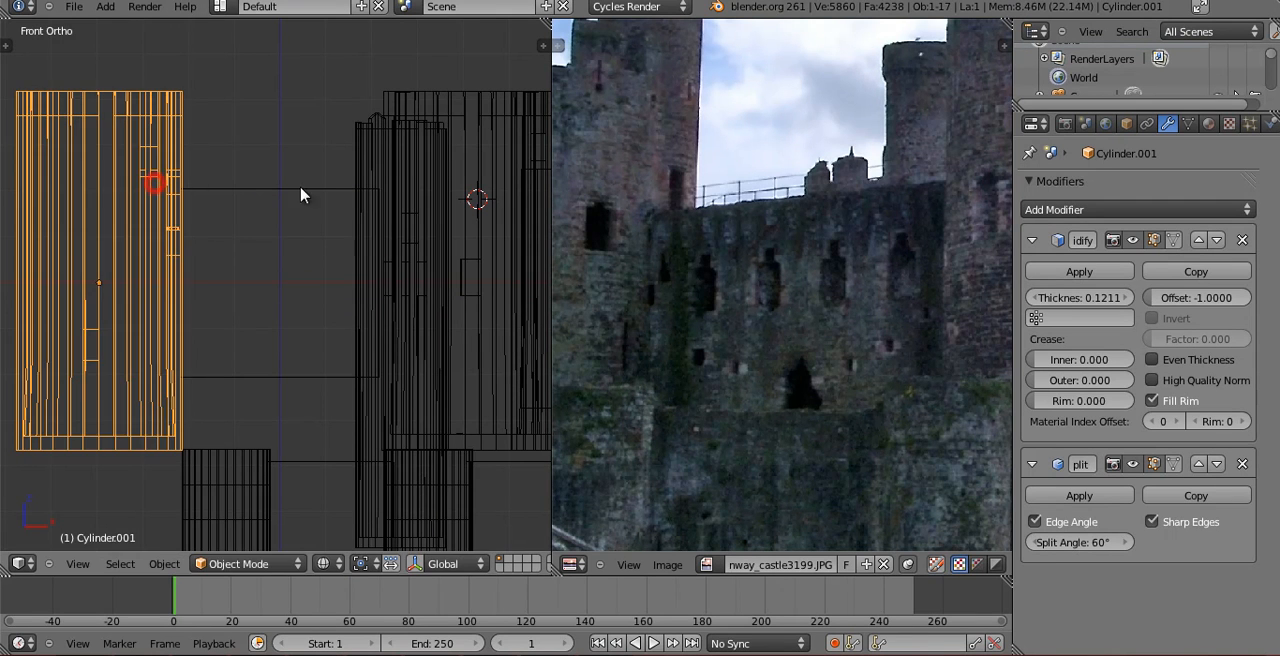
# Box-select the slim tower and the row of towers and connecting walls behind it, leaving the lamp out of the selection.
pyautogui.rightClick(357, 194)
pyautogui.scroll(-2, 388, 201)
pyautogui.press('b')
pyautogui.moveTo(393, 186); pyautogui.dragTo(523, 289)
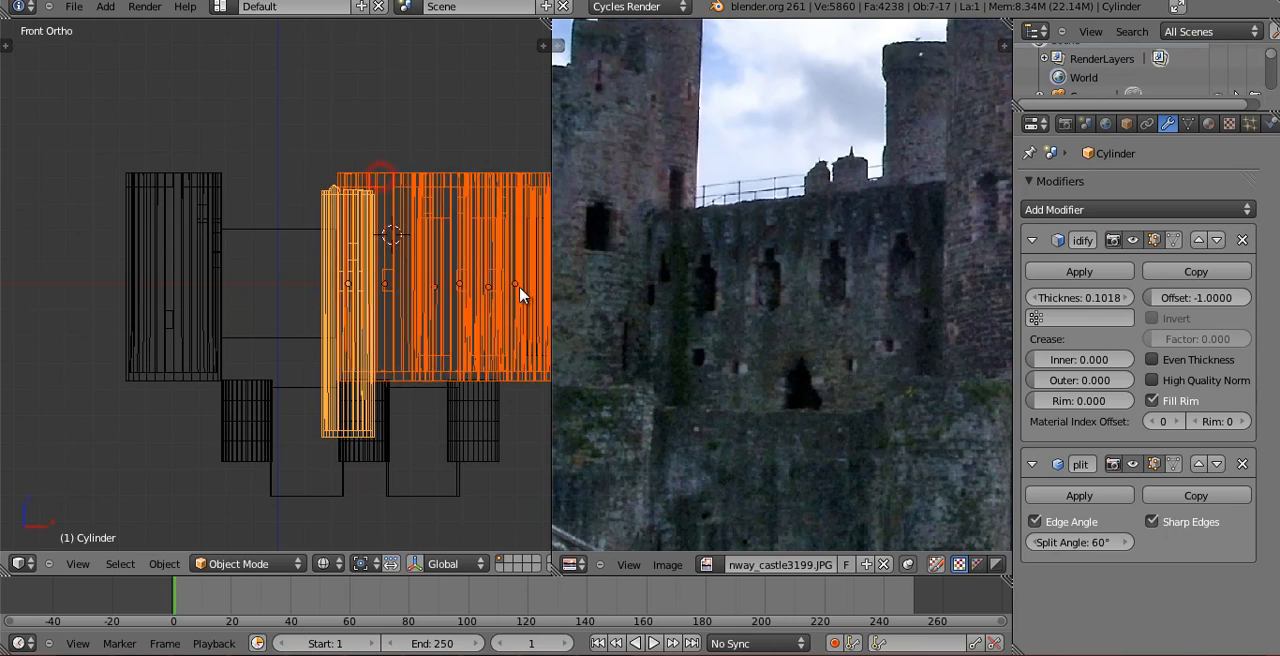
pyautogui.scroll(-1, 484, 258)
pyautogui.press('b')
pyautogui.moveTo(424, 239); pyautogui.dragTo(487, 288)
pyautogui.moveTo(487, 288); pyautogui.dragTo(420, 350, button='middle')
pyautogui.press('z')
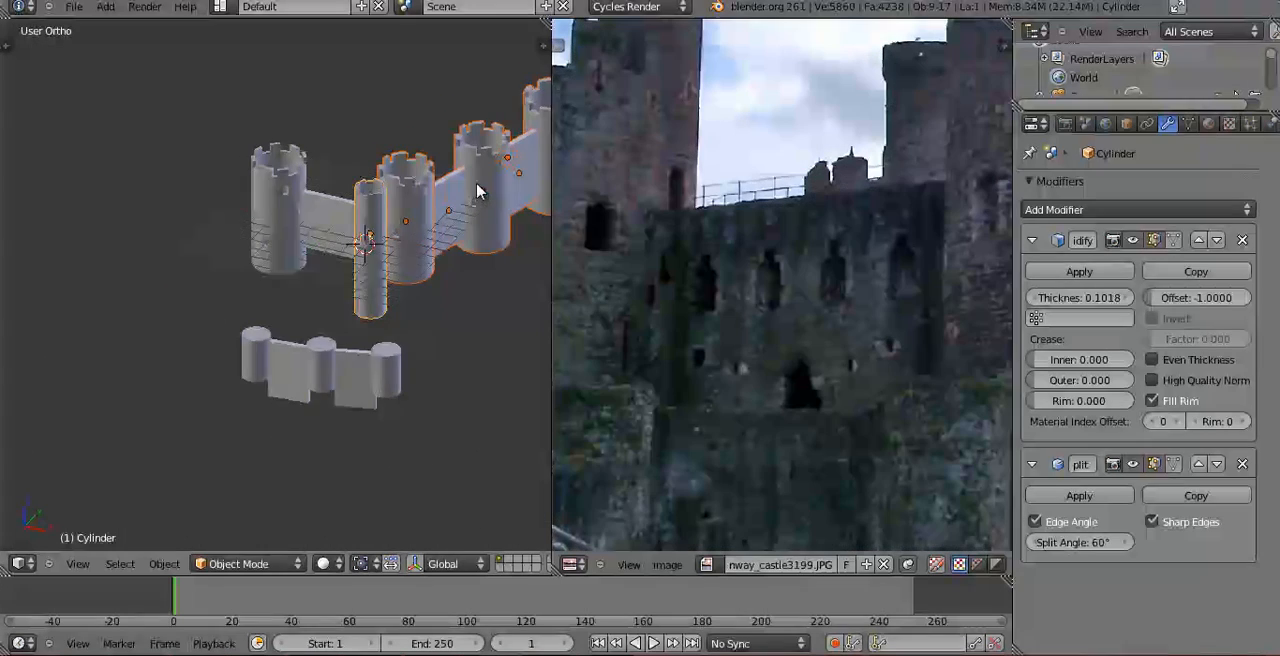
pyautogui.keyDown('shift'); pyautogui.moveTo(476, 184); pyautogui.dragTo(319, 325, button='middle'); pyautogui.keyUp('shift')
pyautogui.keyDown('shift'); pyautogui.rightClick(350, 300); pyautogui.keyUp('shift')
pyautogui.keyDown('shift'); pyautogui.rightClick(350, 302); pyautogui.keyUp('shift')
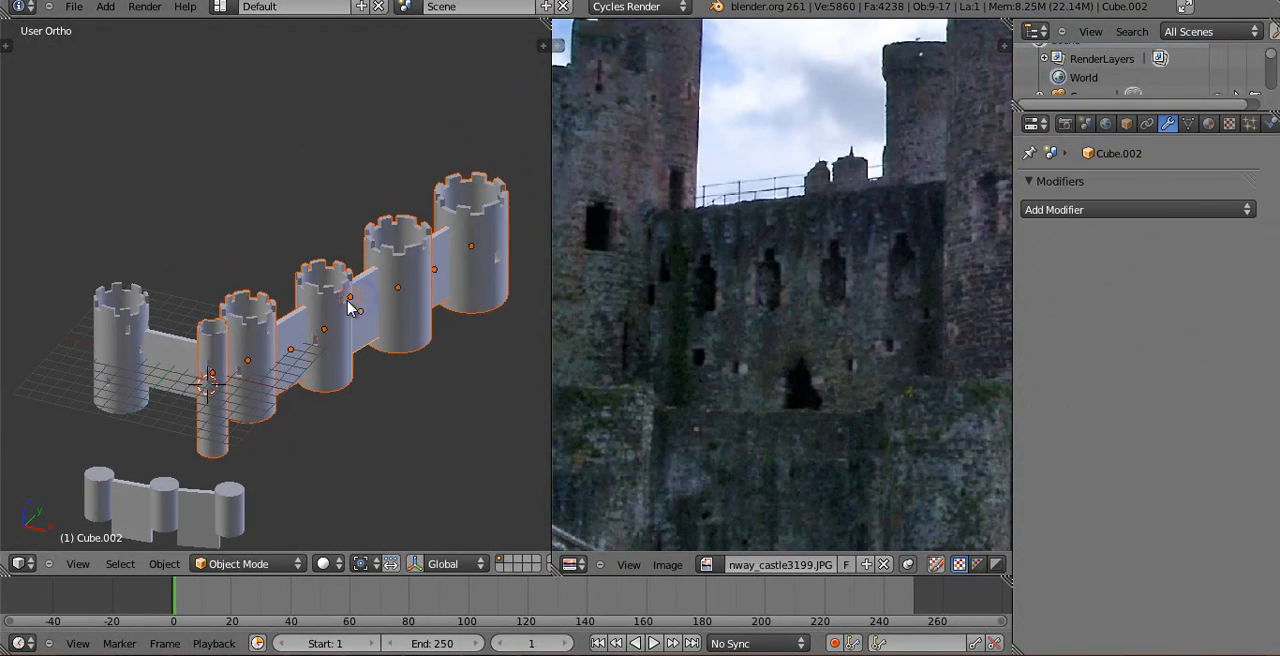
pyautogui.press('z')
pyautogui.keyDown('shift'); pyautogui.rightClick(360, 298); pyautogui.keyUp('shift')
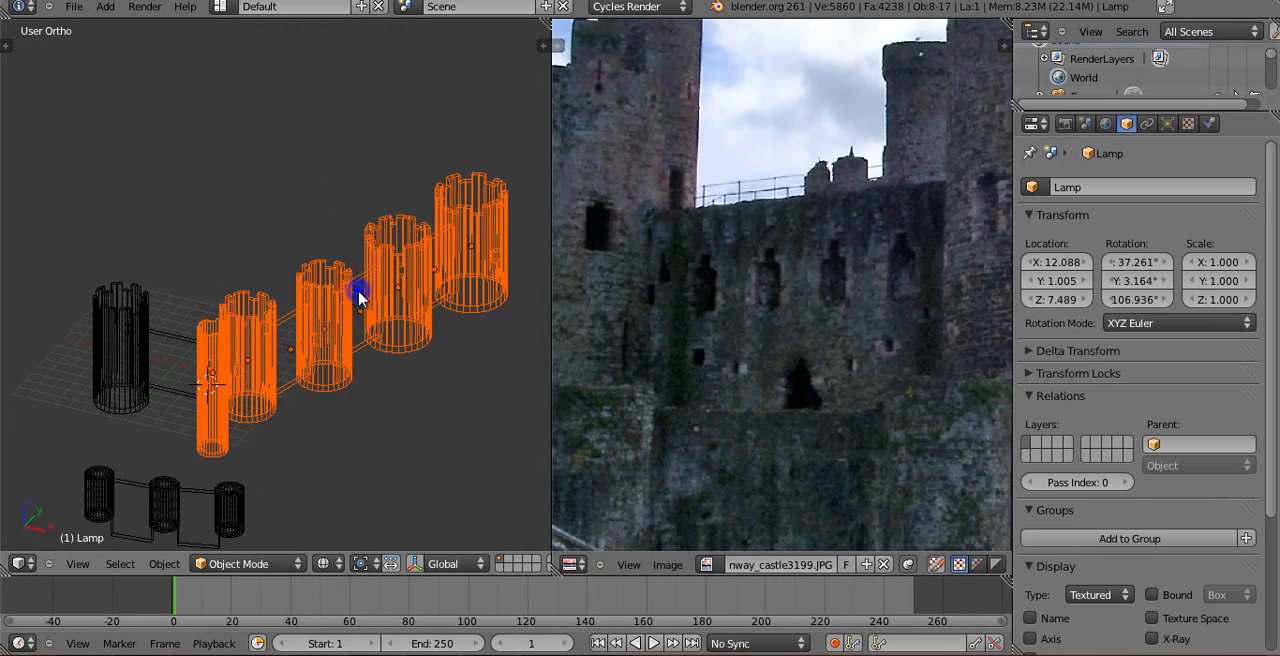
# Move the selected towers and walls about 0.5 along X so the slim tower meets the widened wall's end.
pyautogui.press('KP_1')
pyautogui.press('z')
pyautogui.moveTo(243, 420)
pyautogui.keyDown('shift'); pyautogui.mouseDown(button='middle')
pyautogui.moveTo(213, 282)
pyautogui.moveTo(504, 248)
pyautogui.moveTo(280, 286)
pyautogui.mouseUp(button='middle'); pyautogui.keyUp('shift')
pyautogui.scroll(2, 213, 277)
pyautogui.press('z')
pyautogui.scroll(2, 302, 252)
pyautogui.rightClick(320, 296)
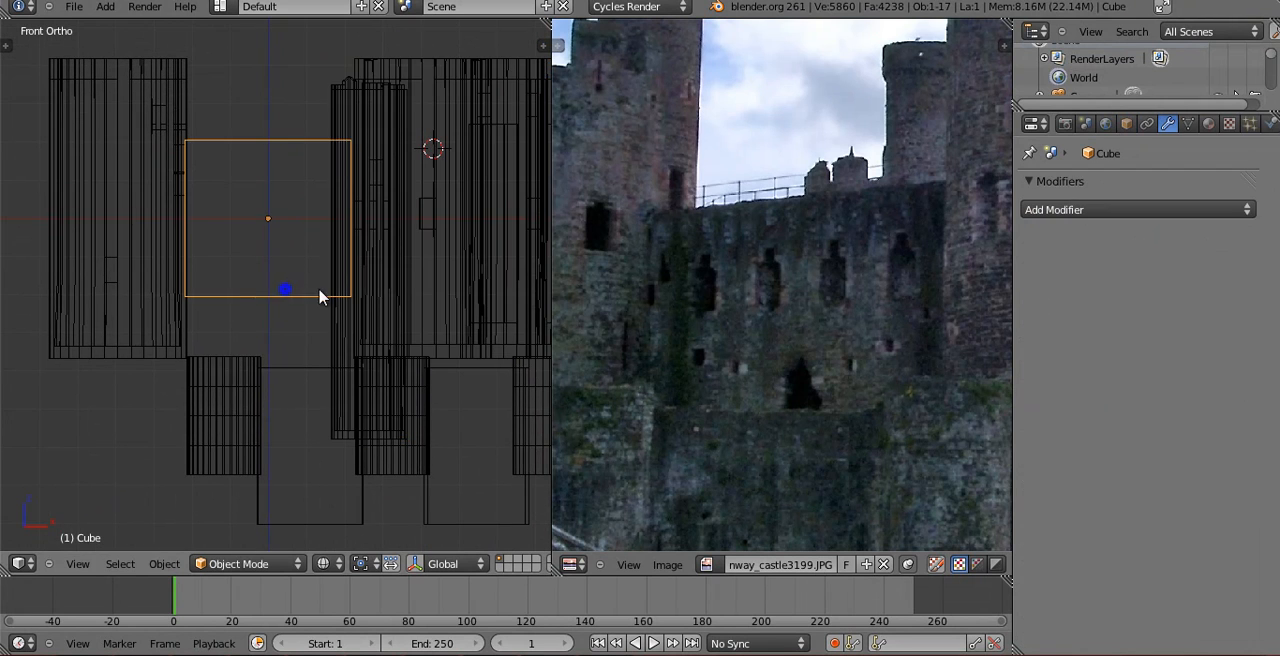
pyautogui.rightClick(389, 276)
pyautogui.press('g')
pyautogui.press('x')
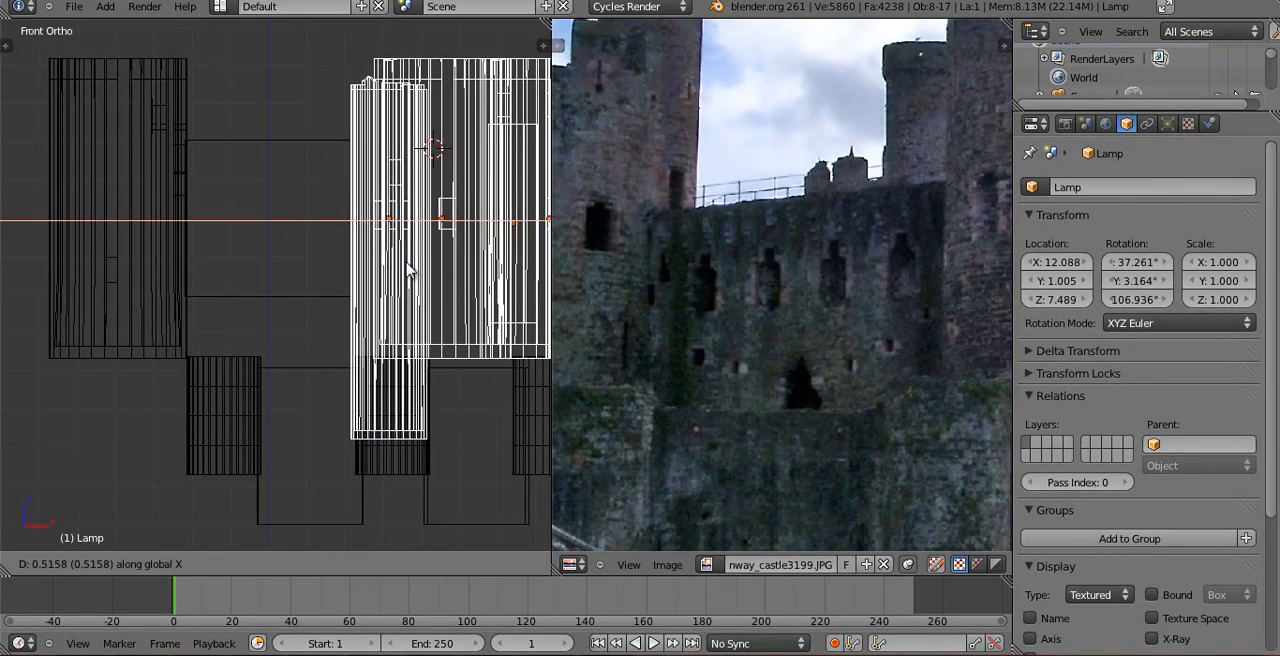
pyautogui.click(400, 276)
# In the wall's mesh, select the two middle edge loops and scale them closer together along X.
pyautogui.scroll(2, 306, 320)
pyautogui.rightClick(306, 309)
pyautogui.press('Tab')
pyautogui.scroll(-2, 302, 262)
pyautogui.keyDown('shift'); pyautogui.moveTo(303, 265); pyautogui.dragTo(325, 289, button='middle'); pyautogui.keyUp('shift')
pyautogui.scroll(2, 322, 286)
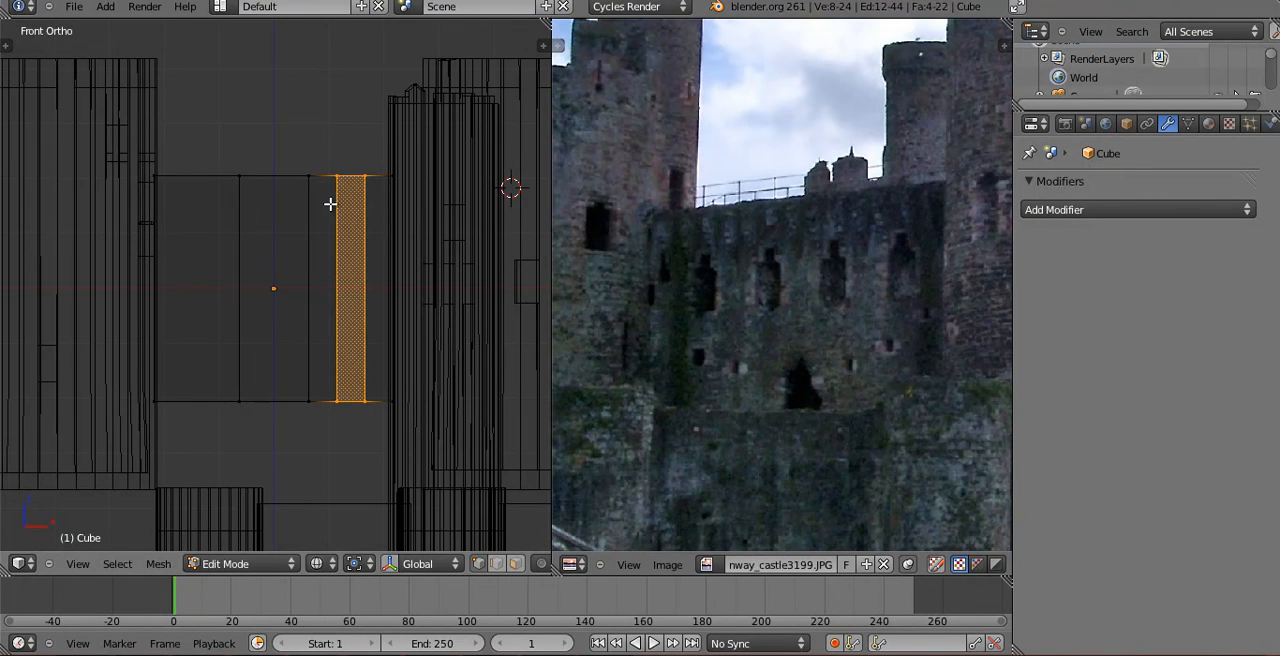
pyautogui.press('a')
pyautogui.press('b')
pyautogui.moveTo(231, 143); pyautogui.dragTo(330, 451)
pyautogui.press('s')
pyautogui.press('x')
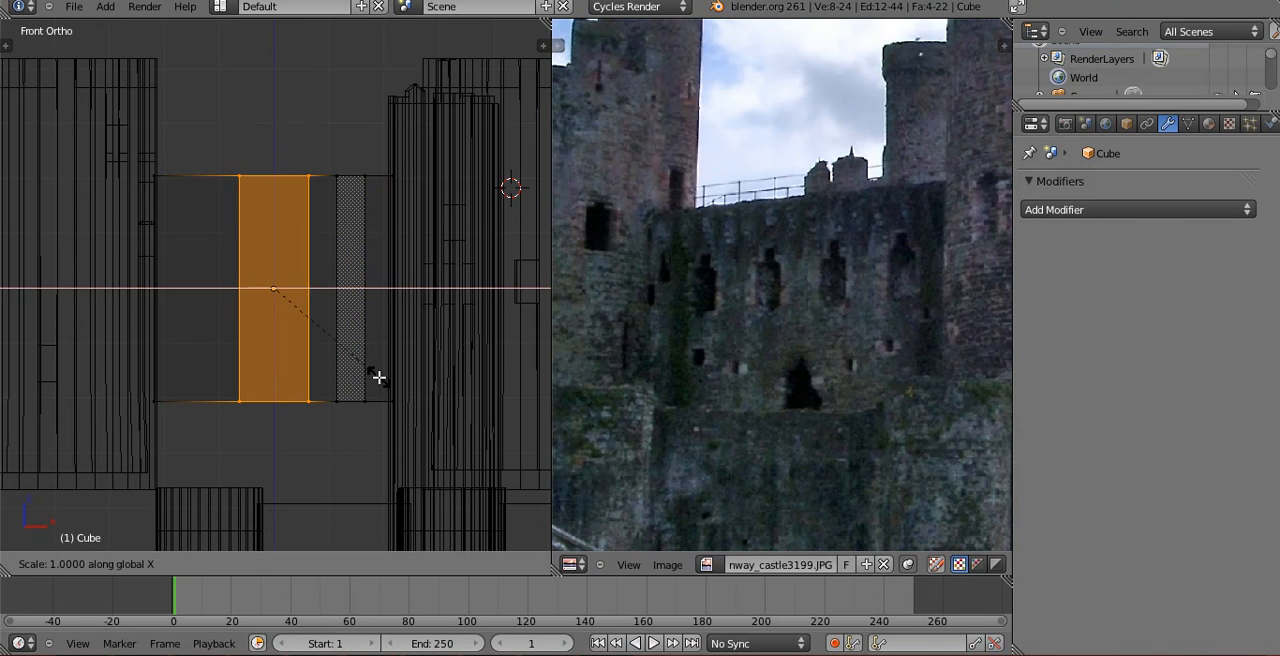
pyautogui.click(347, 361)
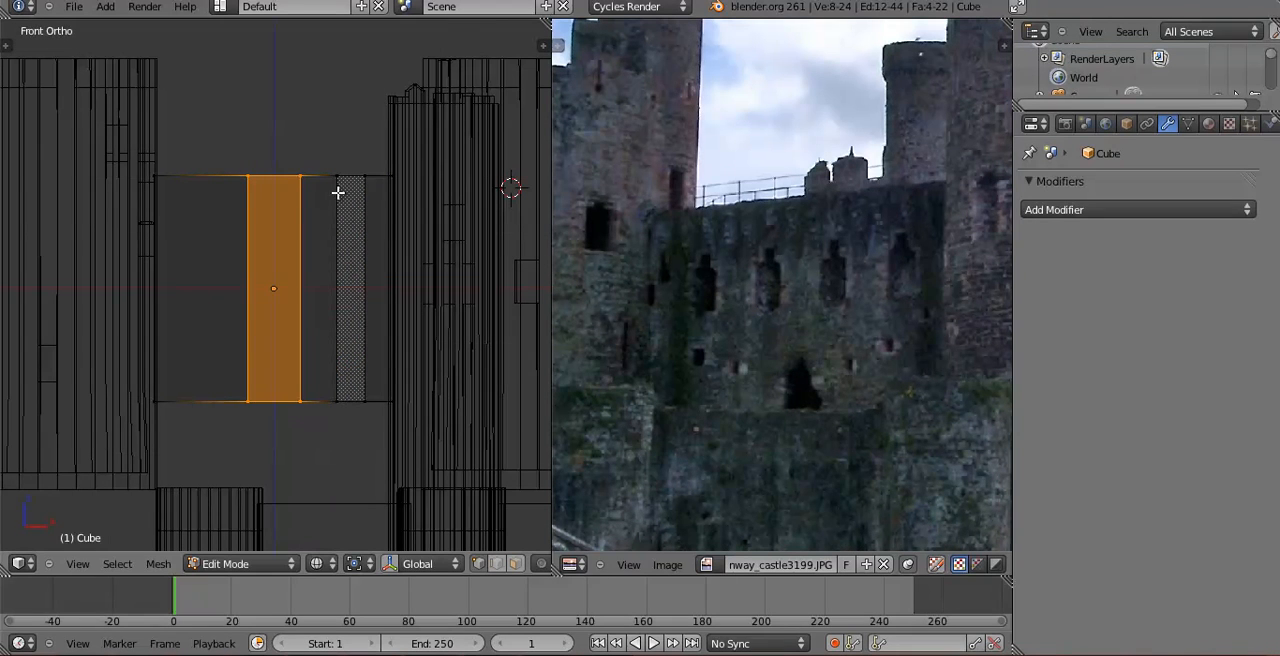
# Select the pair of edge loops nearest the slim tower and scale them slightly wider along X.
pyautogui.press('a')
pyautogui.press('b')
pyautogui.moveTo(338, 158); pyautogui.dragTo(368, 446)
pyautogui.press('s')
pyautogui.press('x')
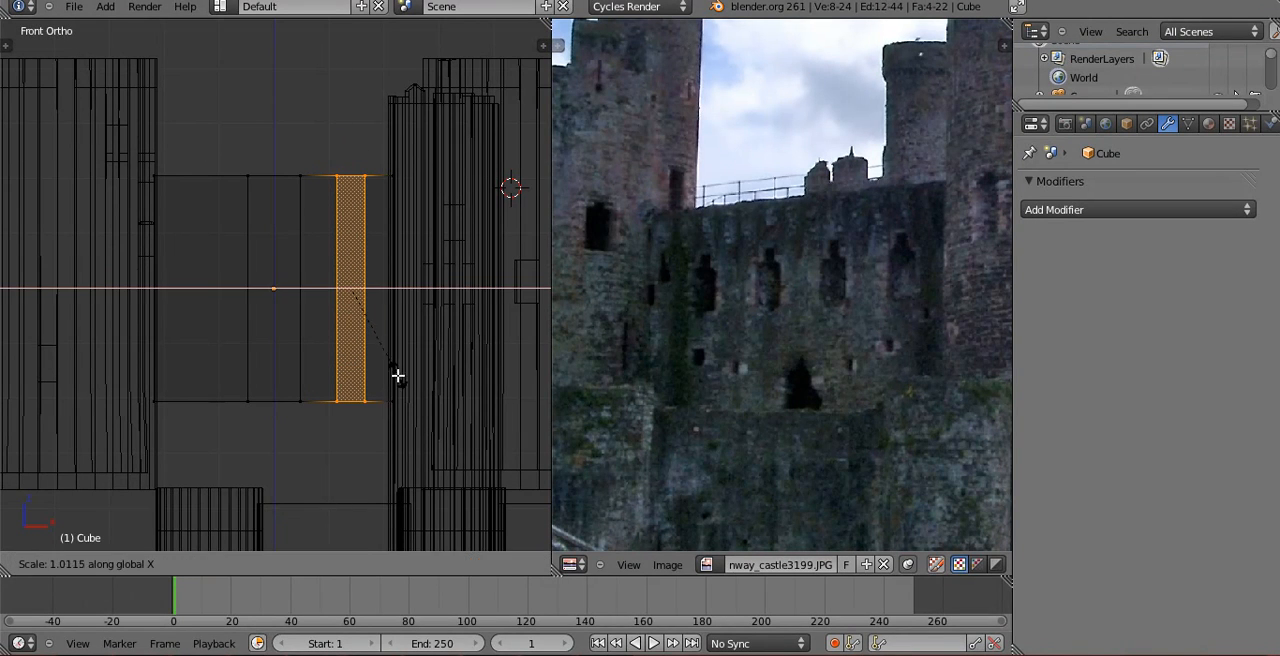
pyautogui.click(410, 372)
# Cut two vertical edge loops in the wall section nearest the large left tower and scale them slightly wider along X.
pyautogui.hotkey('ctrl', 'r')
pyautogui.scroll(1, 200, 398)
pyautogui.click(197, 392)
pyautogui.press('s')
pyautogui.press('x')
pyautogui.click(296, 365)
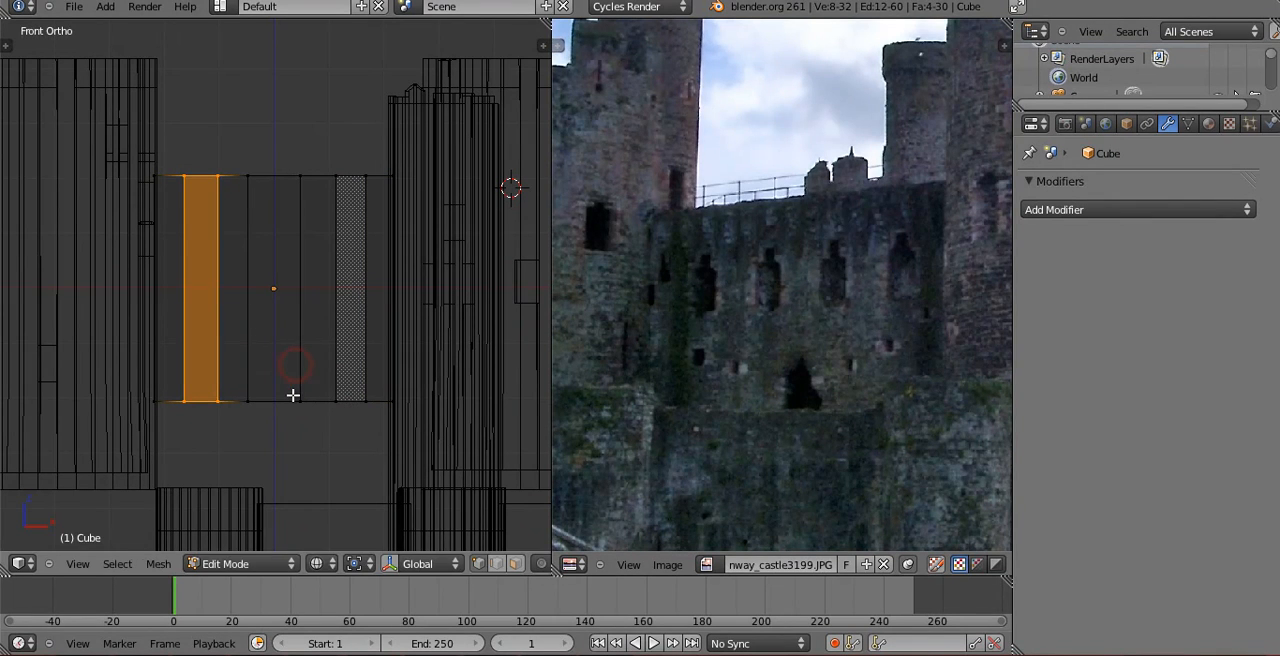
# Cut a vertical edge loop through the wall's centre and delete all vertices of its left half.
pyautogui.hotkey('ctrl', 'r')
pyautogui.click(284, 395)
pyautogui.moveTo(108, 106); pyautogui.dragTo(257, 451)
pyautogui.press('x')
pyautogui.click(255, 448)
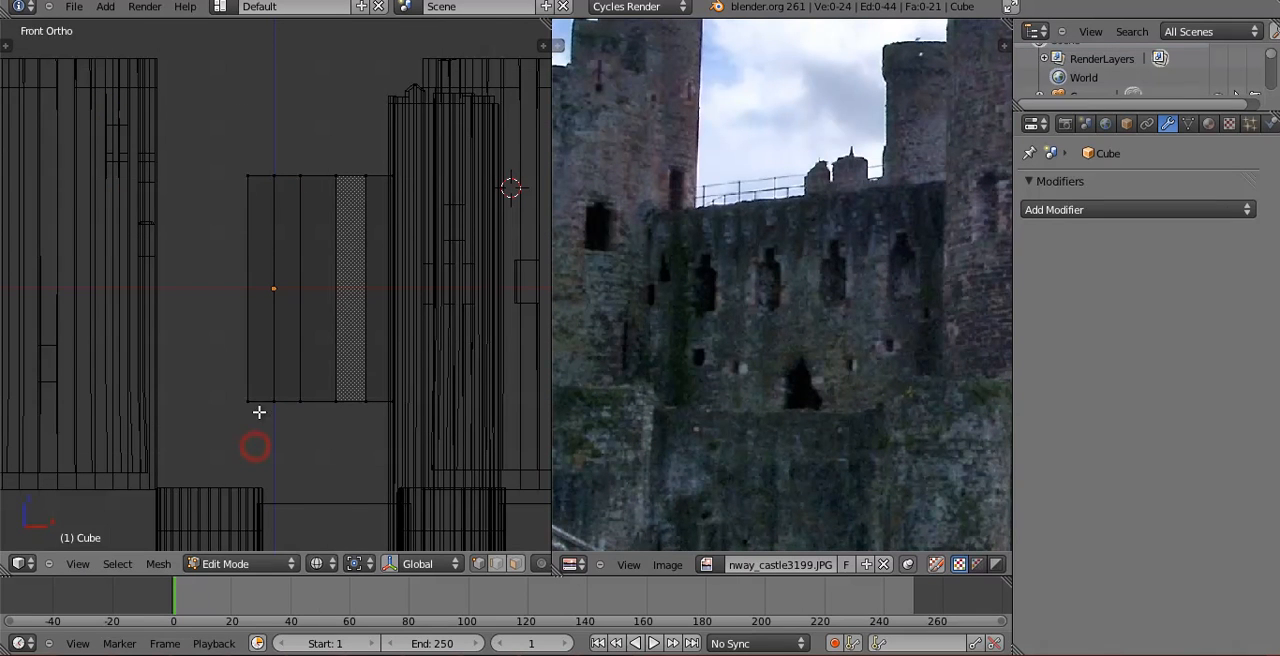
pyautogui.press('x')
pyautogui.click(240, 297)
# Add a Mirror modifier on the X axis to the half wall and reopen its mesh in Edit Mode.
pyautogui.press('Tab')
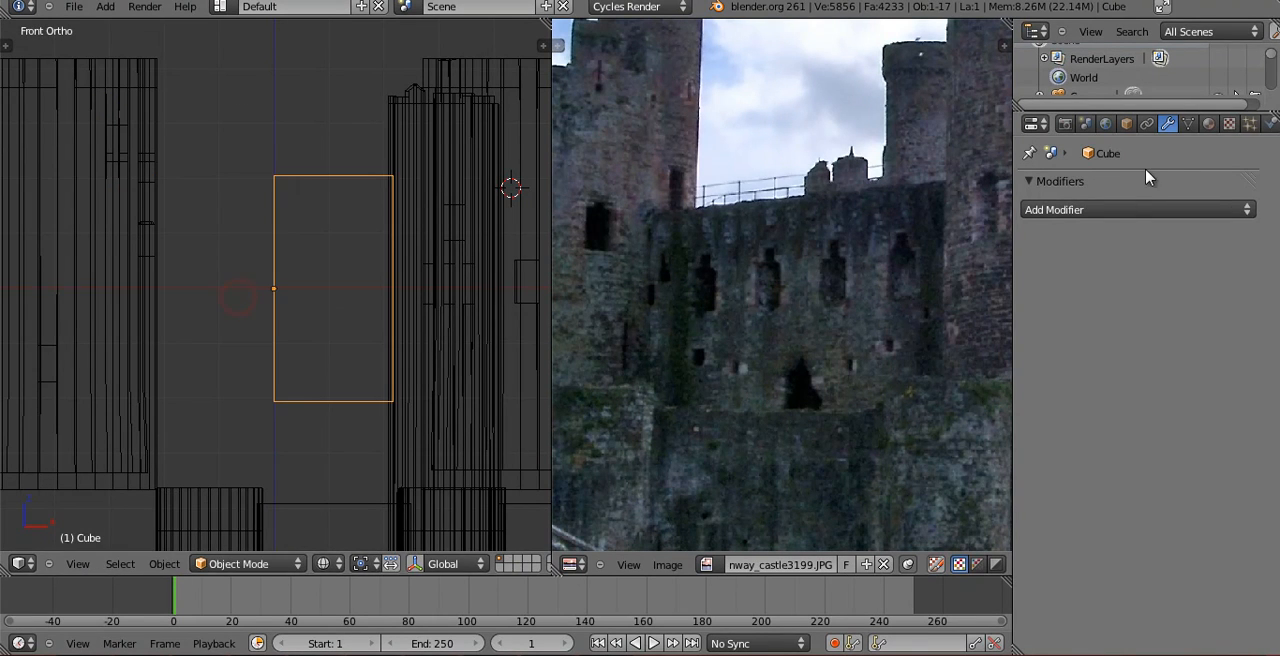
pyautogui.click(1122, 205)
pyautogui.click(860, 393)
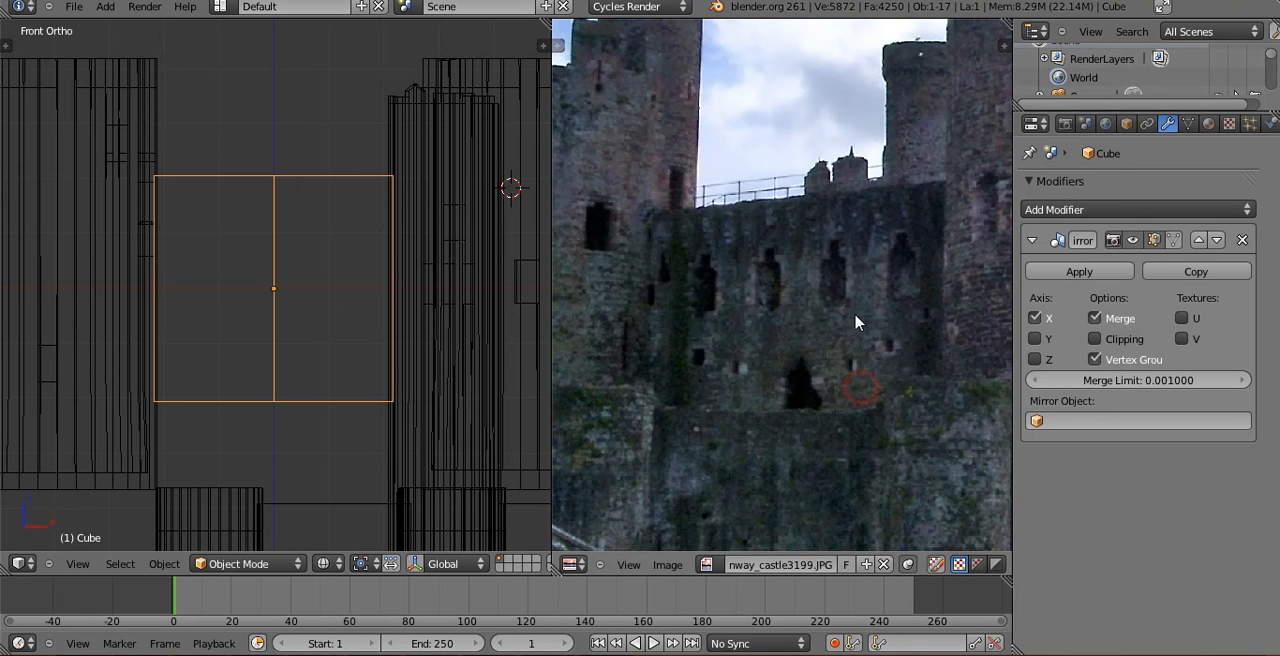
pyautogui.press('Tab')
pyautogui.scroll(2, 381, 313)
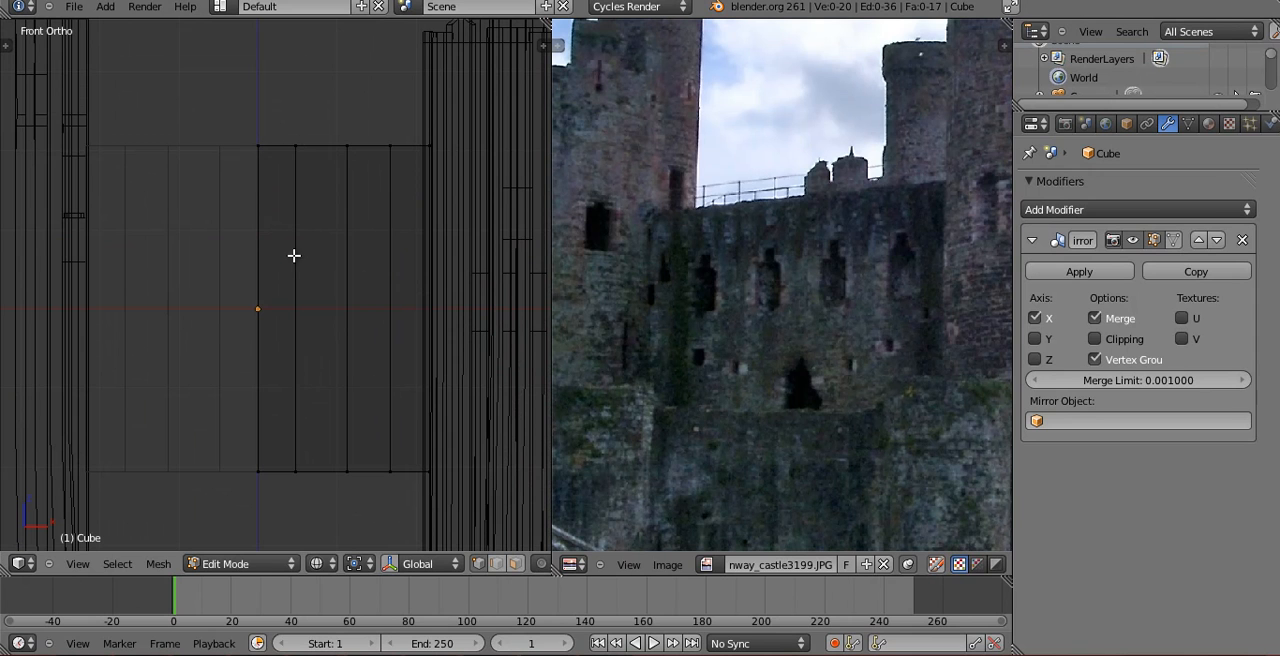
pyautogui.hotkey('ctrl', 'r')
pyautogui.click(310, 308)
pyautogui.click(329, 196)
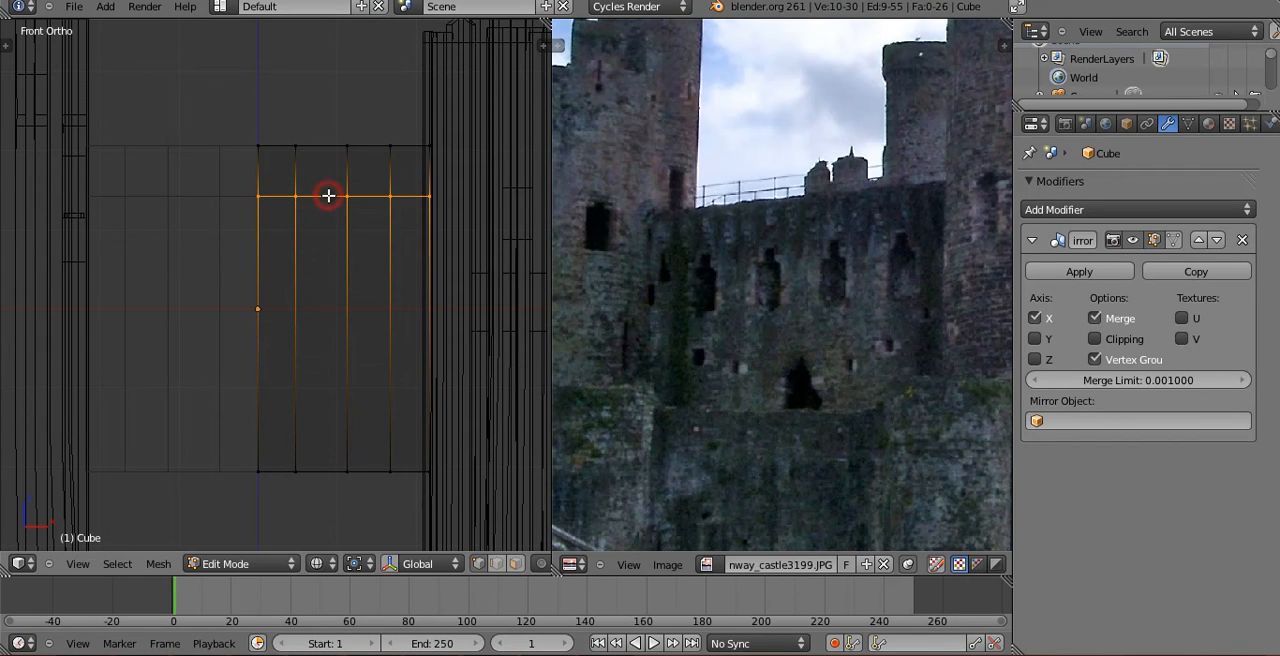
pyautogui.hotkey('ctrl', 'z')
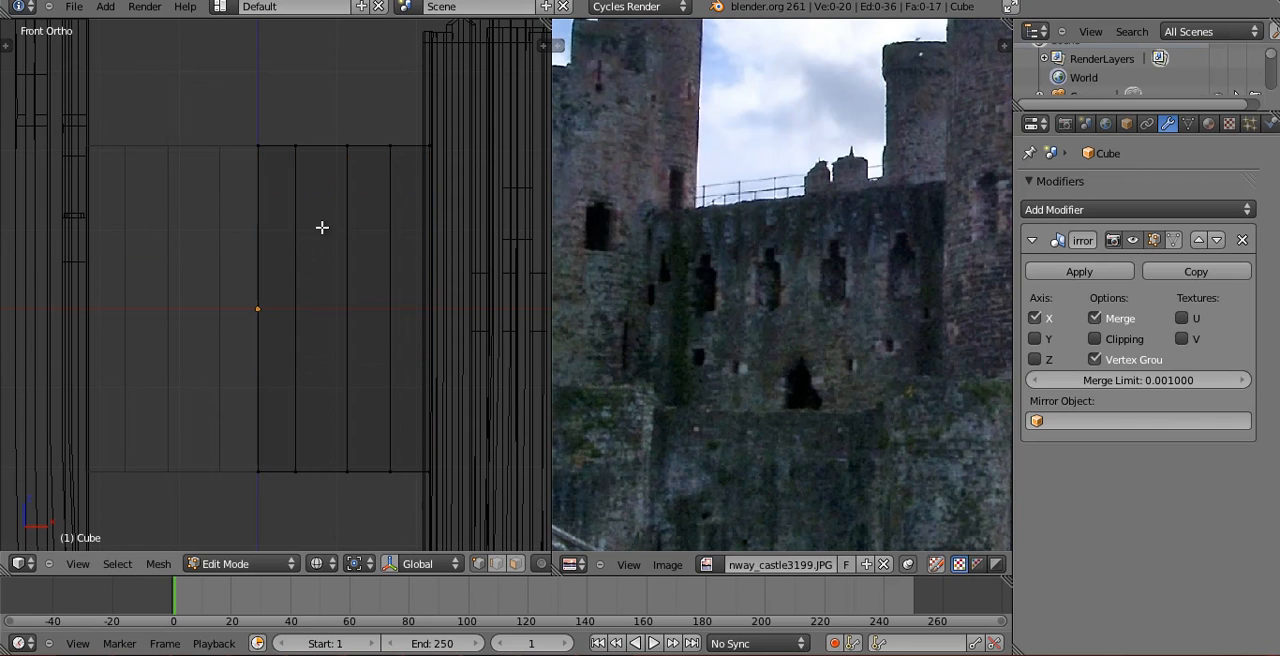
# Cut three horizontal edge loops across the upper half of the wall to outline the window row.
pyautogui.hotkey('ctrl', 'r')
pyautogui.click(333, 308)
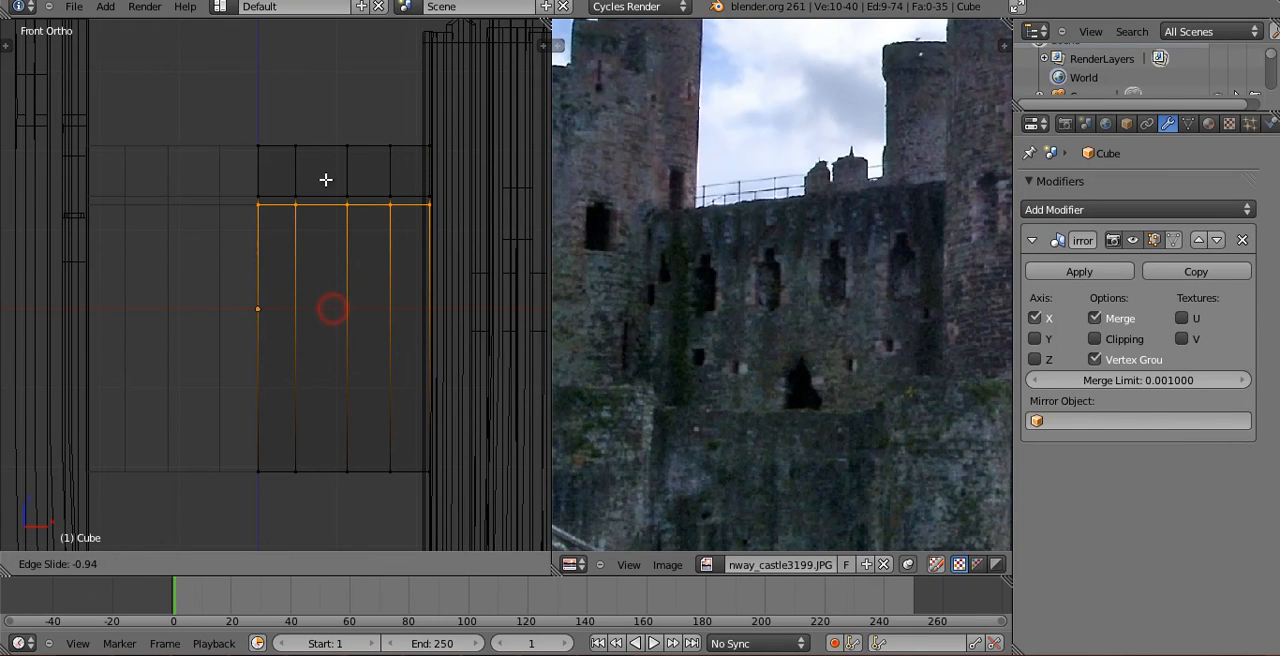
pyautogui.click(326, 182)
pyautogui.hotkey('ctrl', 'r')
pyautogui.click(311, 309)
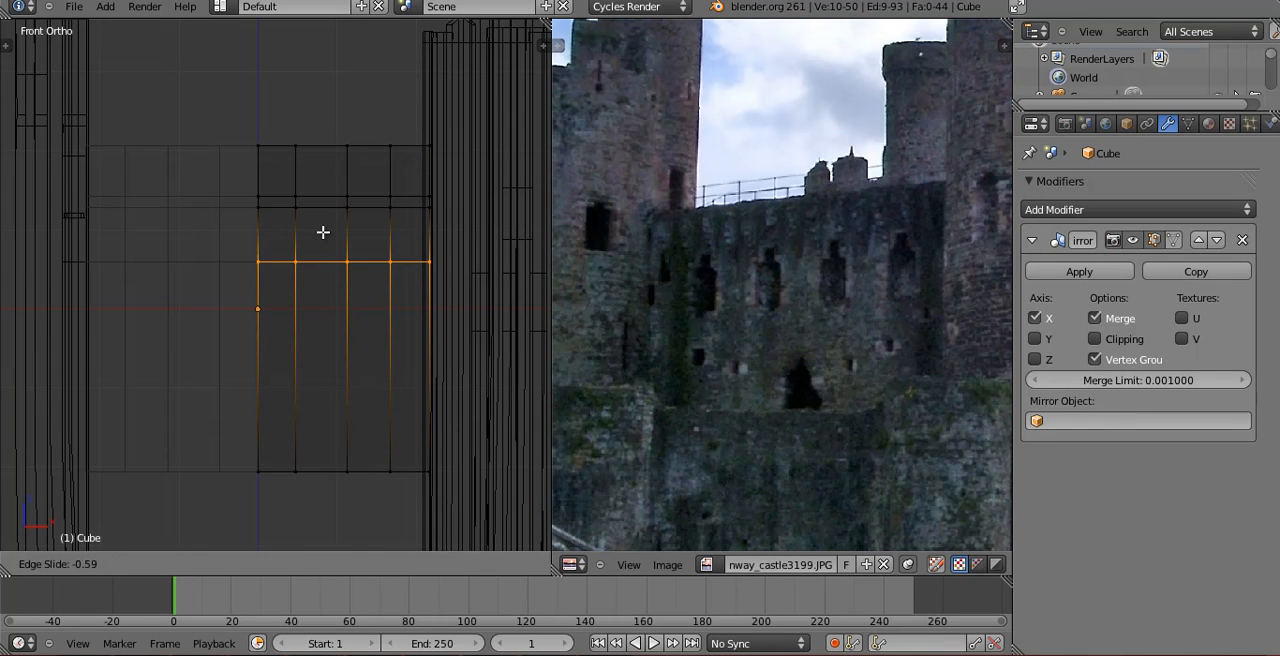
pyautogui.click(321, 232)
# Select the two vertical edge loops nearest the wall's centre line and scale them closer together along X.
pyautogui.keyDown('alt'); pyautogui.rightClick(300, 240); pyautogui.keyUp('alt')
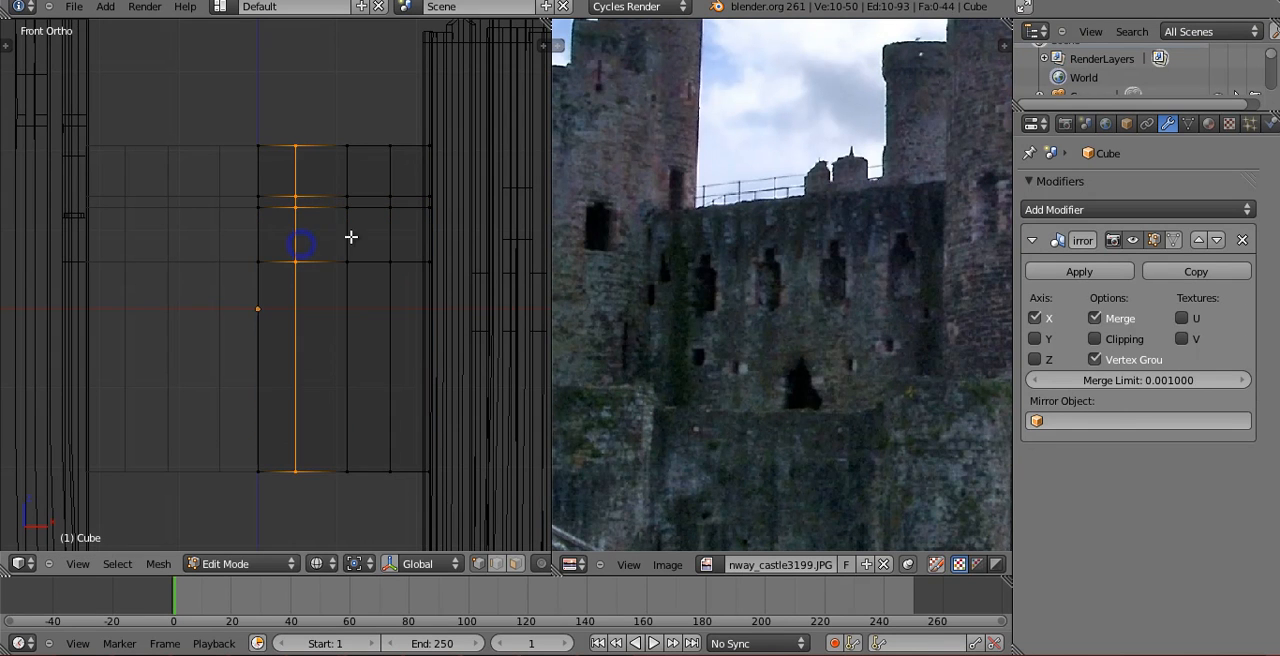
pyautogui.keyDown('alt'); pyautogui.keyDown('shift'); pyautogui.rightClick(349, 240); pyautogui.keyUp('shift'); pyautogui.keyUp('alt')
pyautogui.press('s')
pyautogui.press('x')
pyautogui.click(371, 254)
pyautogui.press('s')
pyautogui.press('x')
pyautogui.click(366, 254)
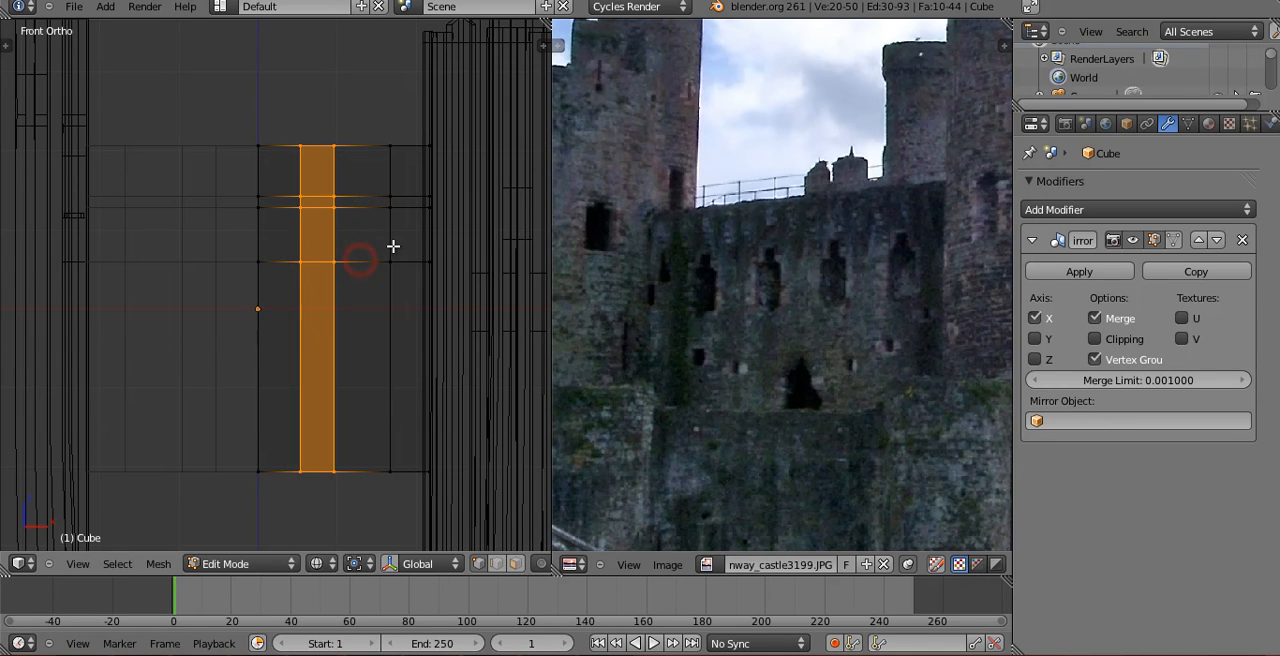
# Move the outer vertical edge loop slightly toward the centre along X and cut another vertical loop near the wall's outer end.
pyautogui.keyDown('alt'); pyautogui.rightClick(393, 241); pyautogui.keyUp('alt')
pyautogui.press('g')
pyautogui.press('x')
pyautogui.click(392, 247)
pyautogui.hotkey('ctrl', 'r')
pyautogui.click(405, 251)
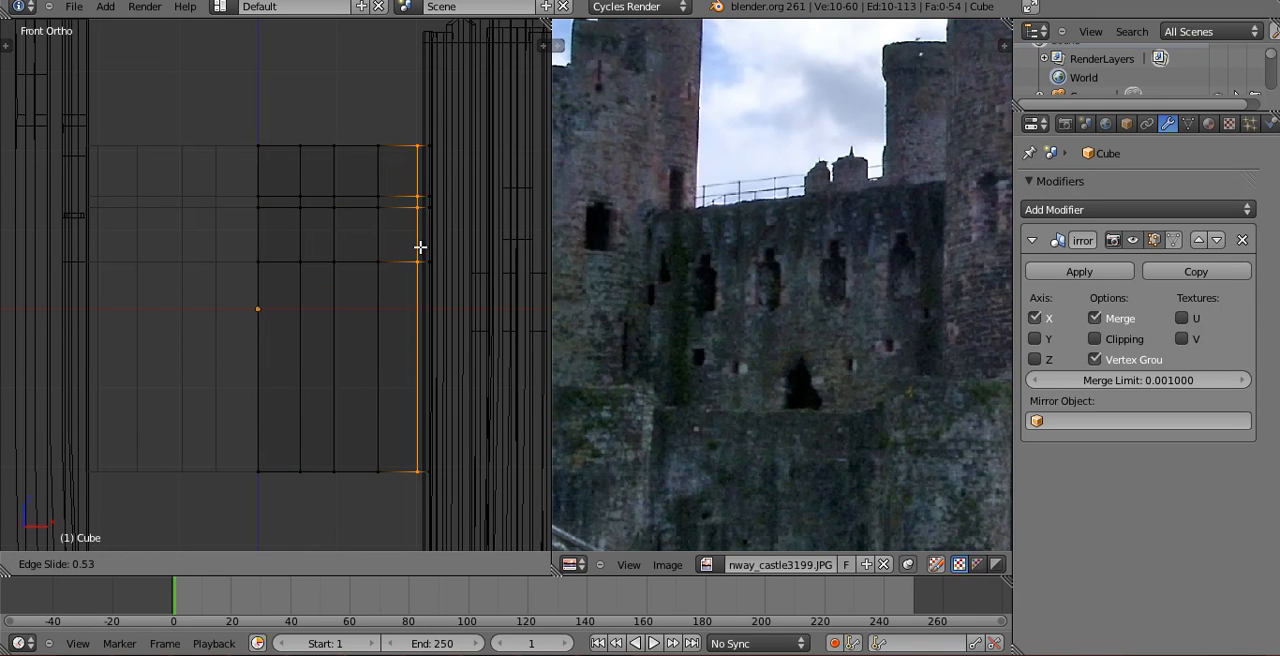
pyautogui.click(411, 249)
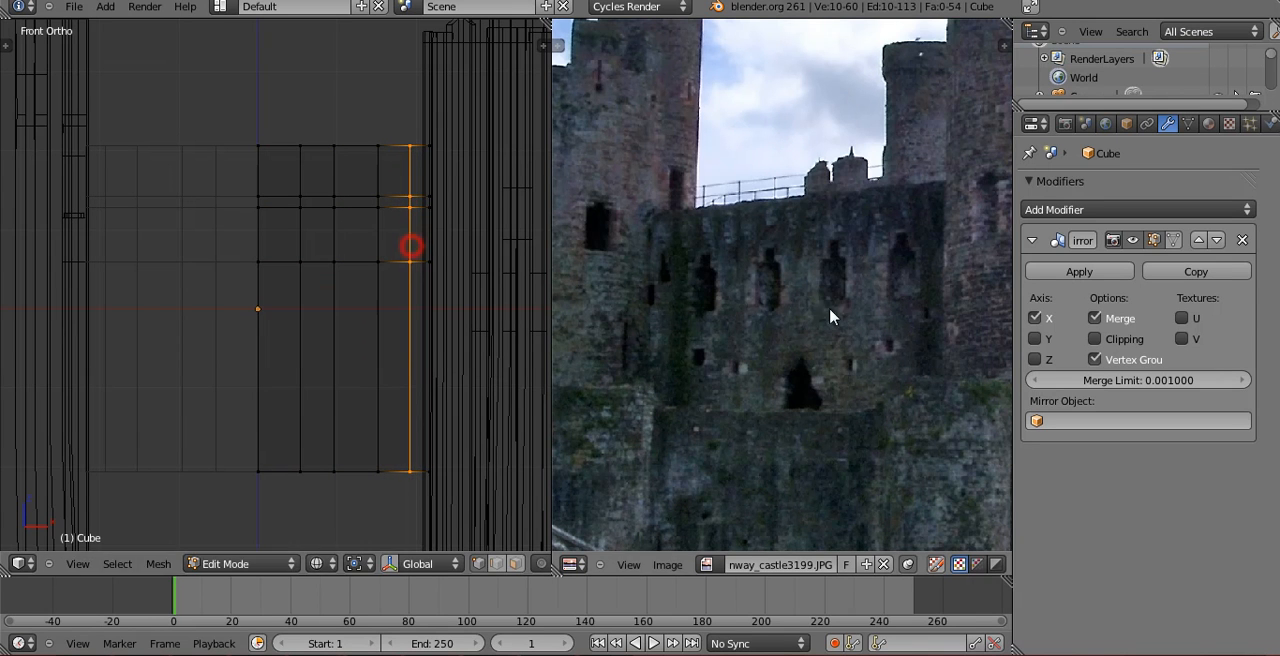
pyautogui.rightClick(421, 266)
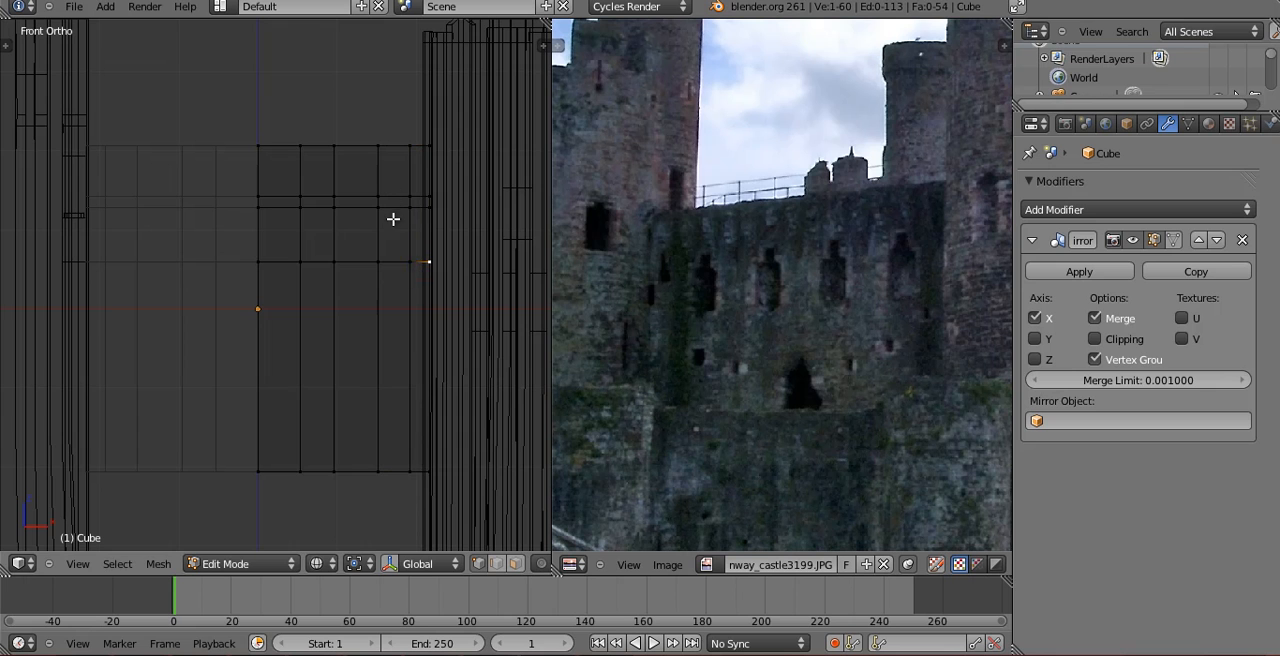
# Cut two evenly spaced vertical edge loops inside each of the two window columns.
pyautogui.hotkey('ctrl', 'r')
pyautogui.click(396, 213)
pyautogui.rightClick(396, 213)
pyautogui.hotkey('ctrl', 'r')
pyautogui.click(314, 200)
pyautogui.rightClick(327, 212)
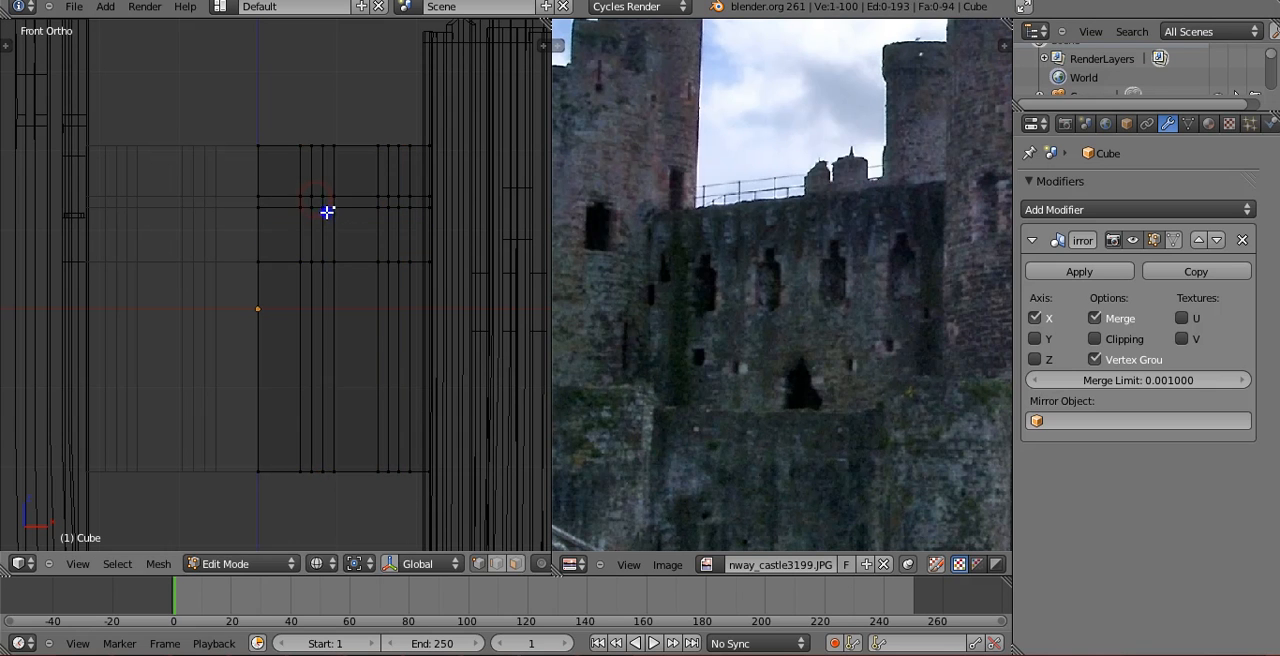
# In face selection, box-select the stepped window shapes in both columns, front and back, and delete those faces.
pyautogui.scroll(3, 323, 208)
pyautogui.press('a')
pyautogui.press('b')
pyautogui.click(334, 125)
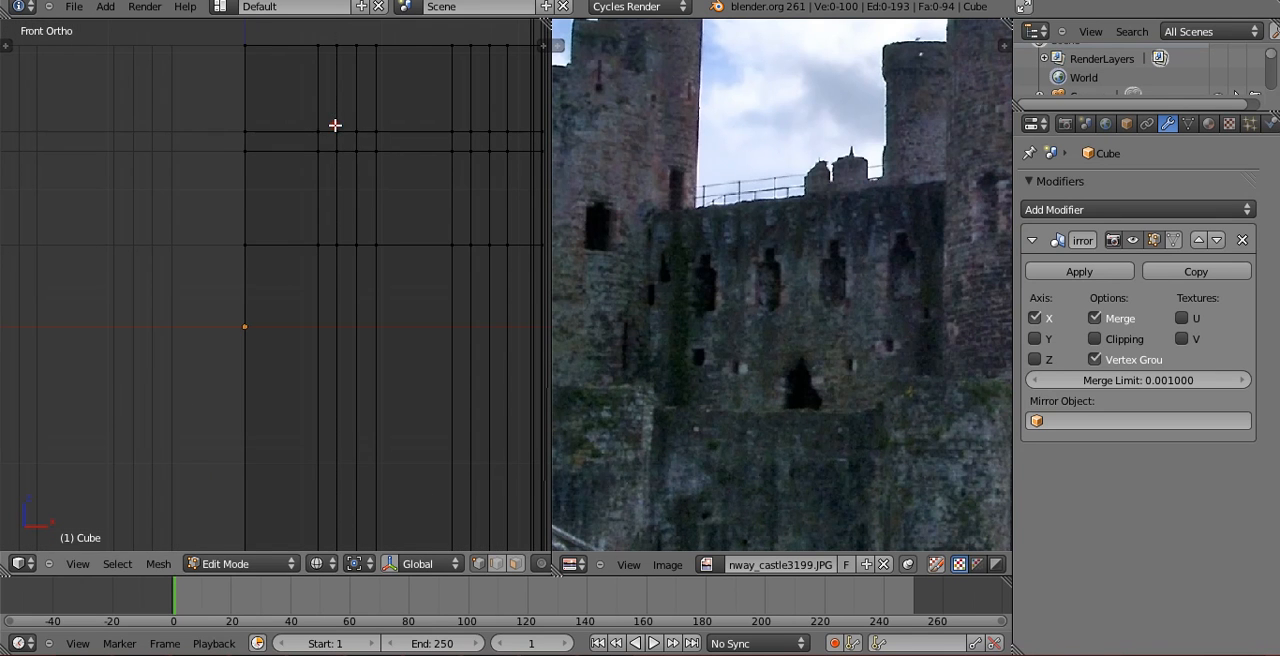
pyautogui.hotkey('ctrl', 'Tab')
pyautogui.click(320, 164)
pyautogui.press('b')
pyautogui.moveTo(346, 128); pyautogui.dragTo(372, 203)
pyautogui.click(325, 192)
pyautogui.keyDown('shift'); pyautogui.moveTo(390, 192); pyautogui.dragTo(293, 209, button='middle'); pyautogui.keyUp('shift')
pyautogui.press('b')
pyautogui.moveTo(377, 152); pyautogui.dragTo(411, 226)
pyautogui.press('b')
pyautogui.press('x')
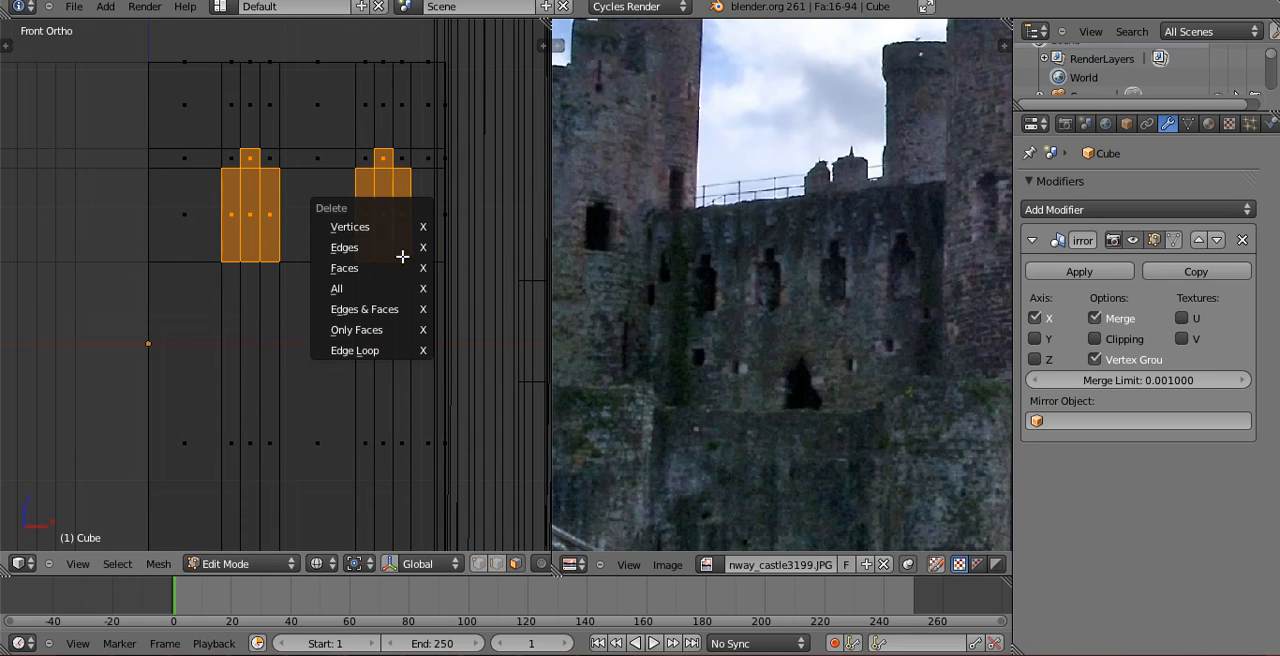
pyautogui.click(403, 248)
pyautogui.press('z')
pyautogui.moveTo(400, 249)
pyautogui.mouseDown(button='middle')
pyautogui.moveTo(354, 257)
pyautogui.moveTo(286, 238)
pyautogui.moveTo(363, 297)
pyautogui.moveTo(331, 305)
pyautogui.moveTo(377, 273)
pyautogui.mouseUp(button='middle')
pyautogui.press('KP_1')
pyautogui.press('z')
pyautogui.hotkey('ctrl', 'r')
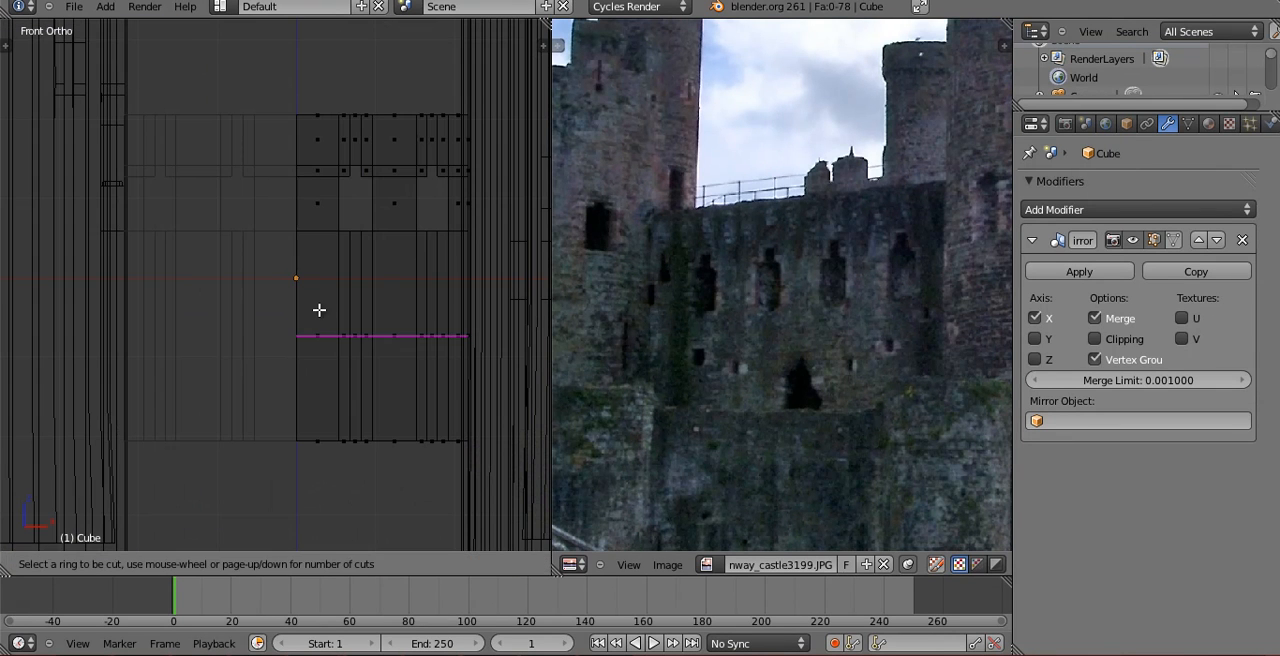
pyautogui.click(352, 265)
pyautogui.rightClick(326, 285)
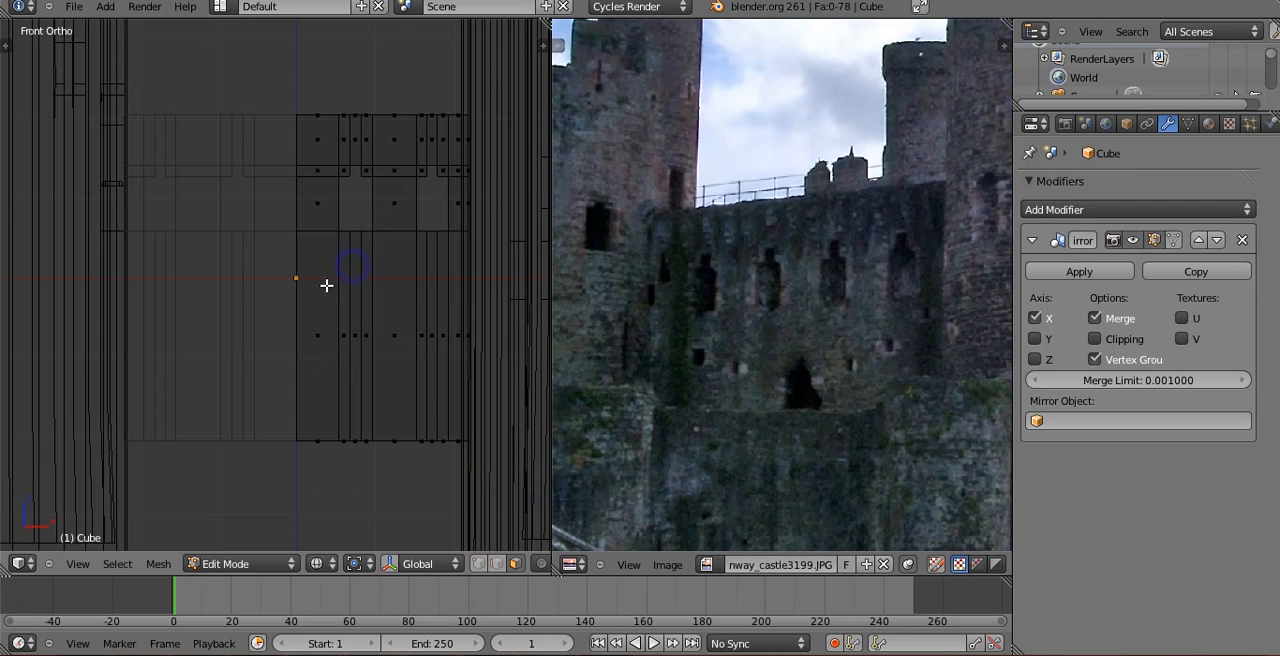
# Cut a horizontal edge loop a little below the windows and a vertical one close to the wall's centre line.
pyautogui.hotkey('ctrl', 'r')
pyautogui.click(330, 338)
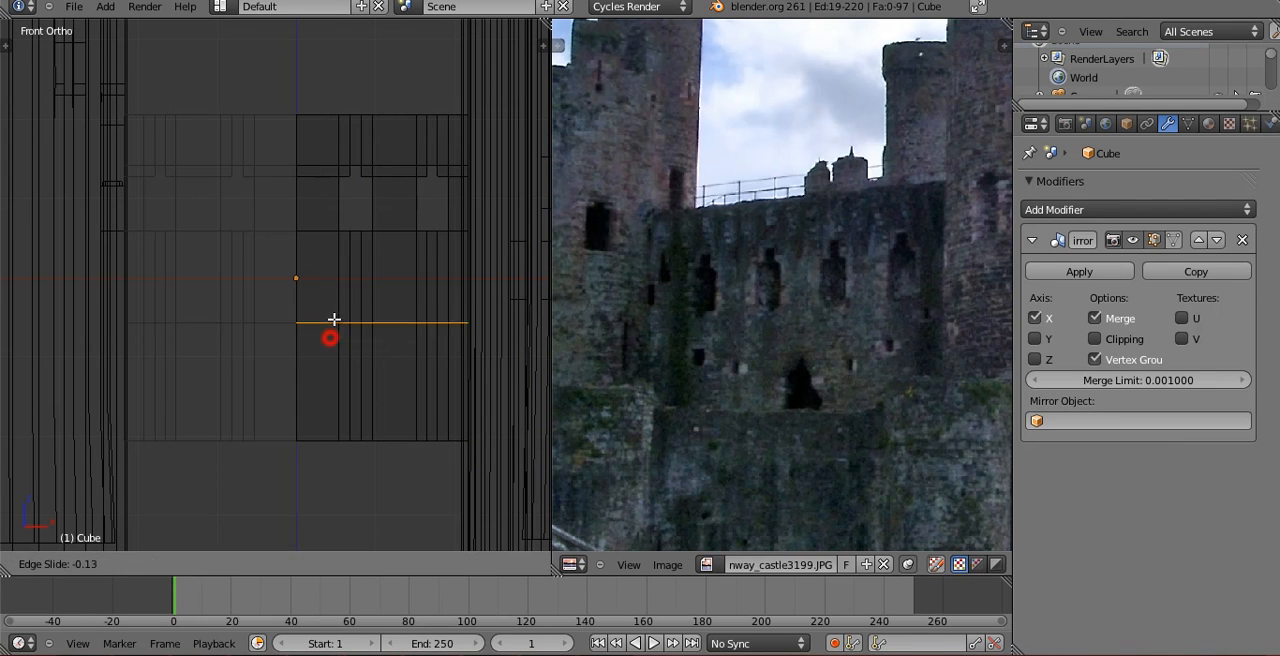
pyautogui.click(325, 294)
pyautogui.hotkey('ctrl', 'r')
pyautogui.click(319, 291)
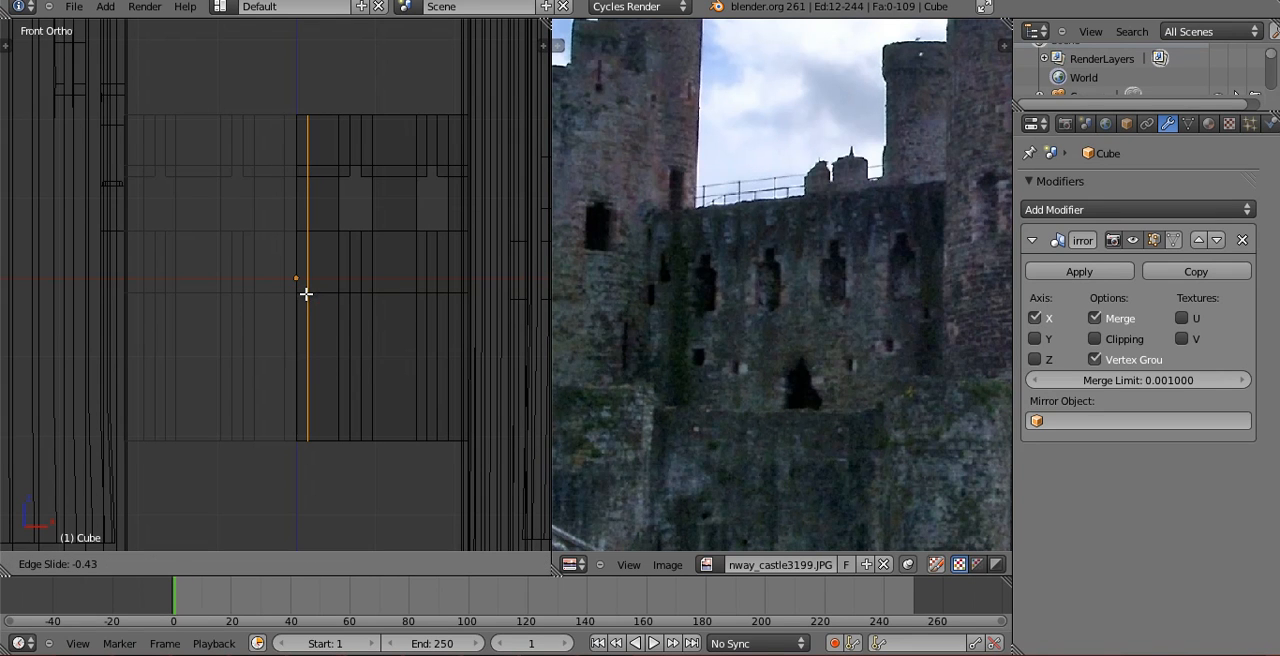
pyautogui.click(302, 294)
# Cut a horizontal edge loop lower on the wall and a second vertical loop between the centre line and the first window.
pyautogui.hotkey('ctrl', 'r')
pyautogui.click(307, 345)
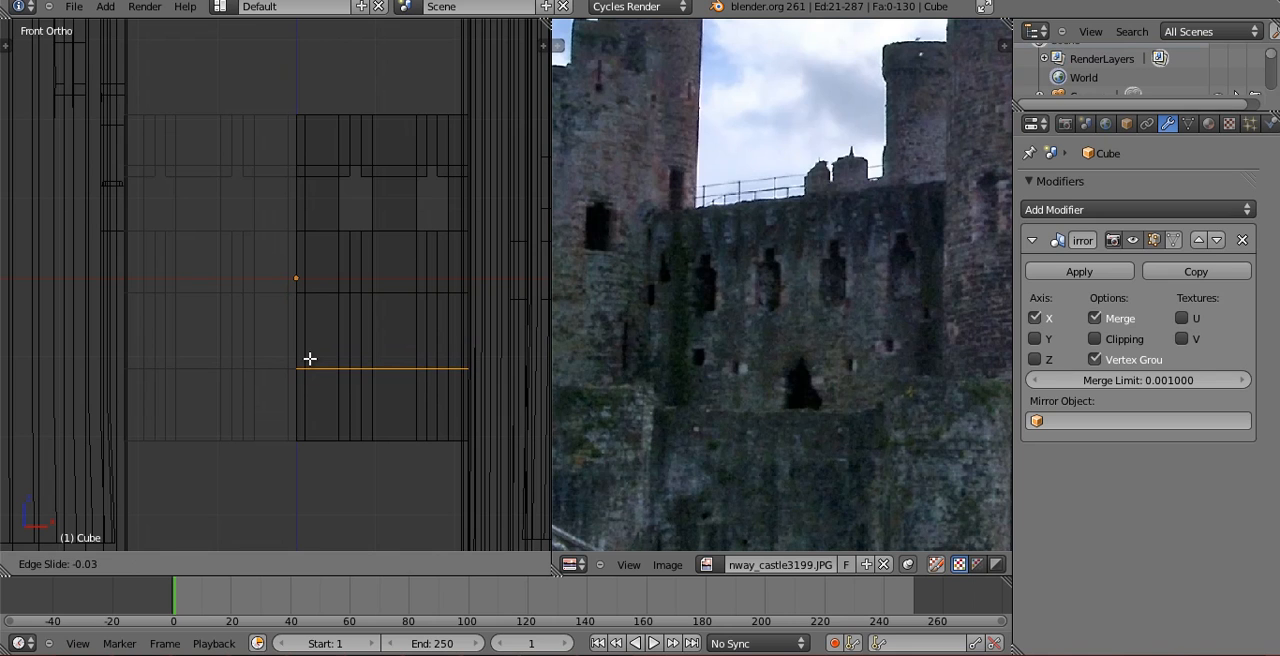
pyautogui.click(310, 358)
pyautogui.hotkey('ctrl', 'r')
pyautogui.click(322, 305)
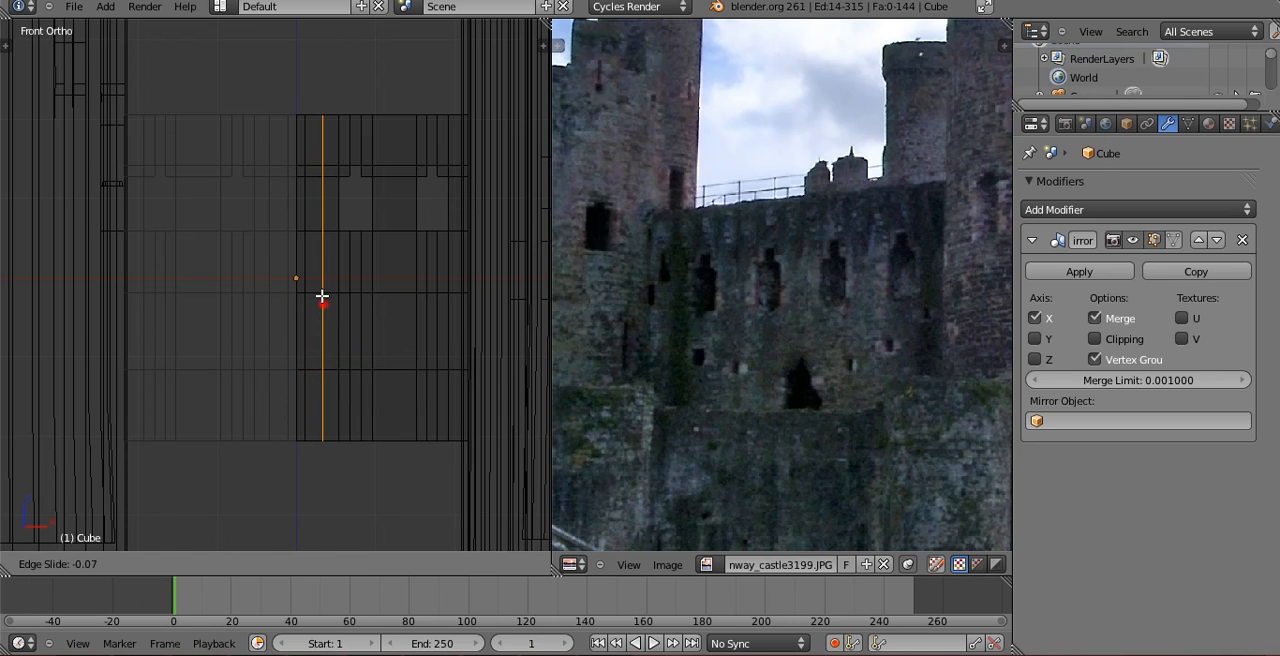
pyautogui.click(322, 300)
# In face selection, box-select the stepped group of faces beside the wall's centre line.
pyautogui.scroll(3, 300, 302)
pyautogui.hotkey('ctrl', 'Tab')
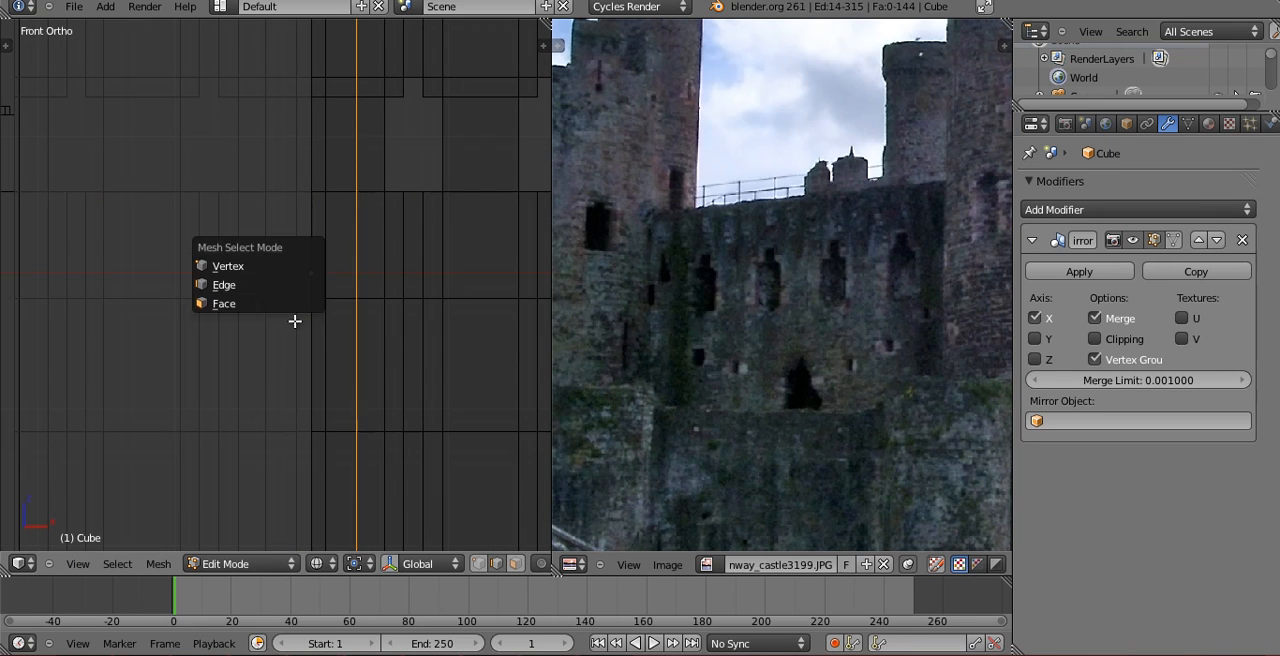
pyautogui.click(290, 307)
pyautogui.press('b')
pyautogui.moveTo(311, 229); pyautogui.dragTo(352, 369)
pyautogui.scroll(-2, 353, 370)
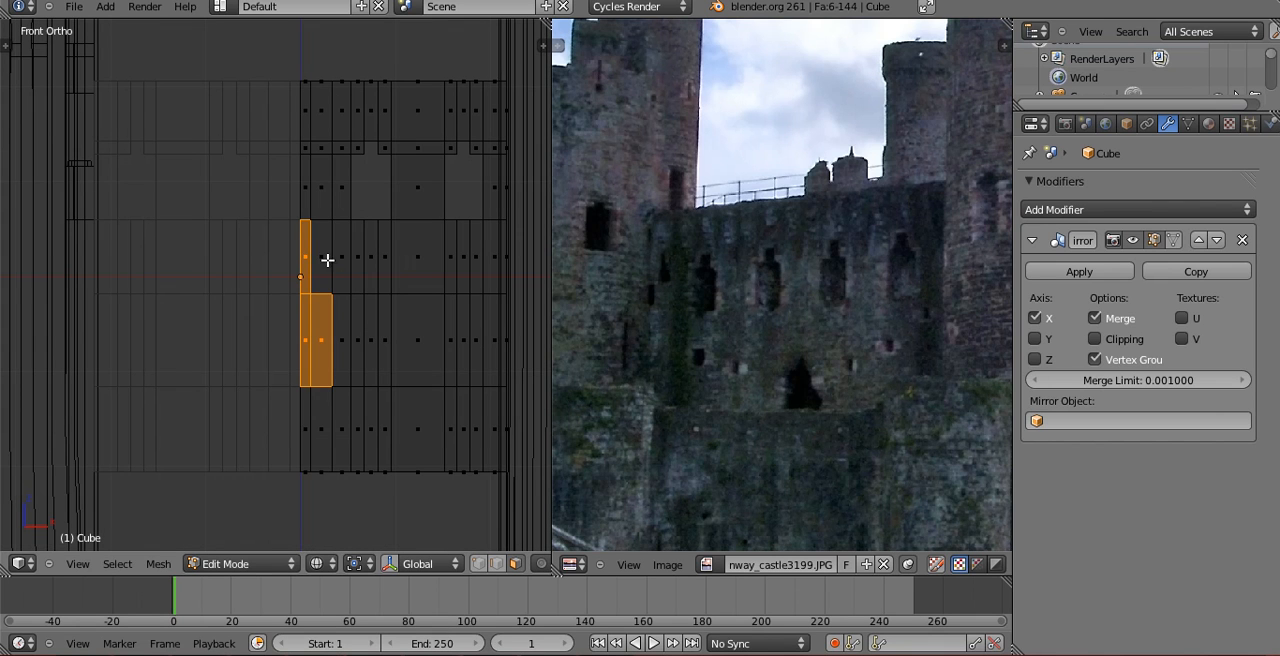
# Cut a horizontal edge loop to shorten the central opening's neck, and delete the stepped faces beside the centre line.
pyautogui.hotkey('ctrl', 'r')
pyautogui.click(312, 256)
pyautogui.click(315, 275)
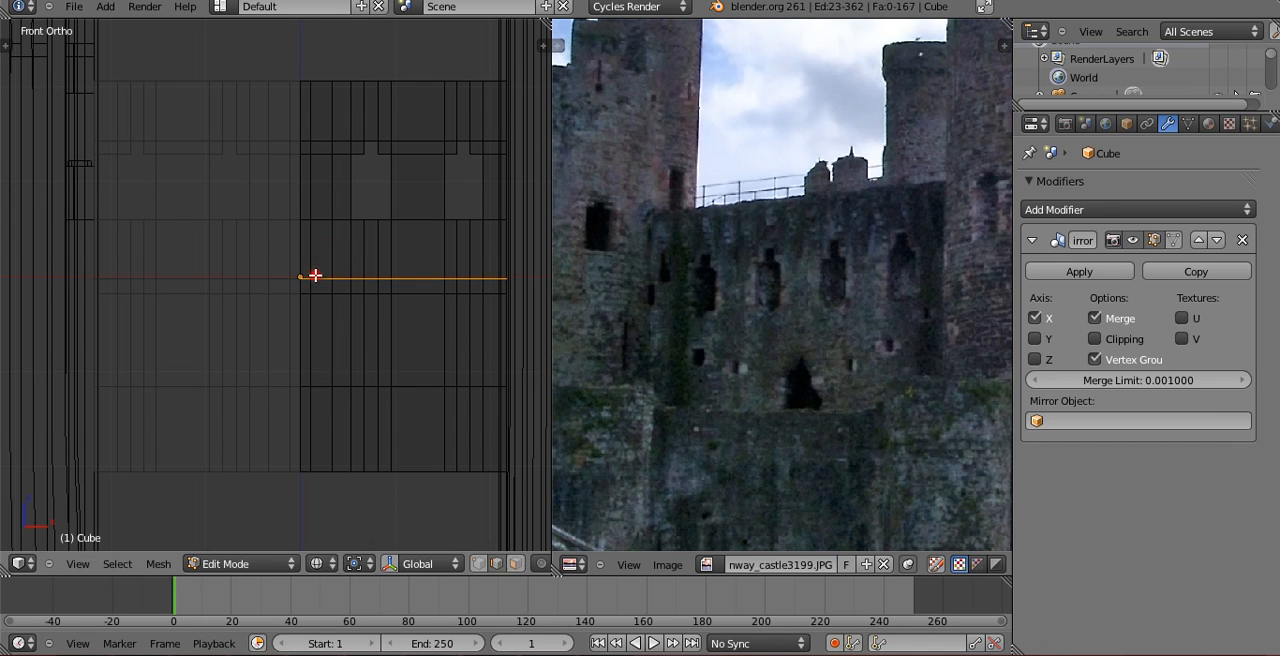
pyautogui.hotkey('ctrl', 'Tab')
pyautogui.press('1')
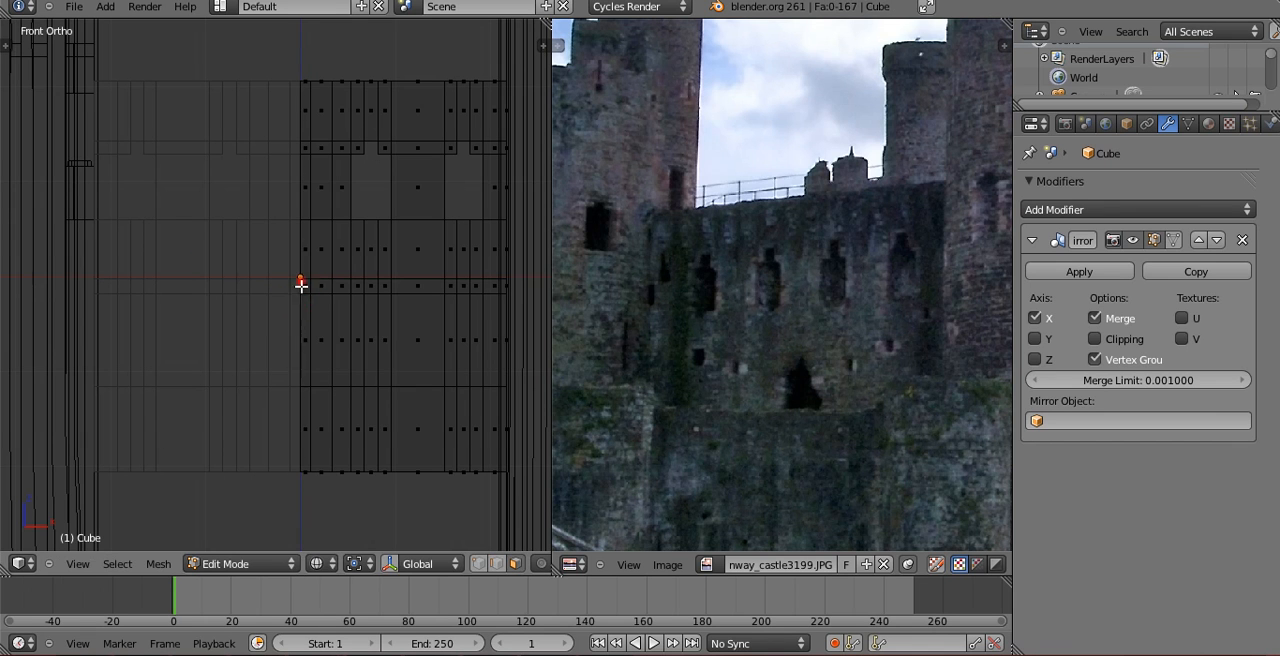
pyautogui.press('x')
pyautogui.click(335, 349)
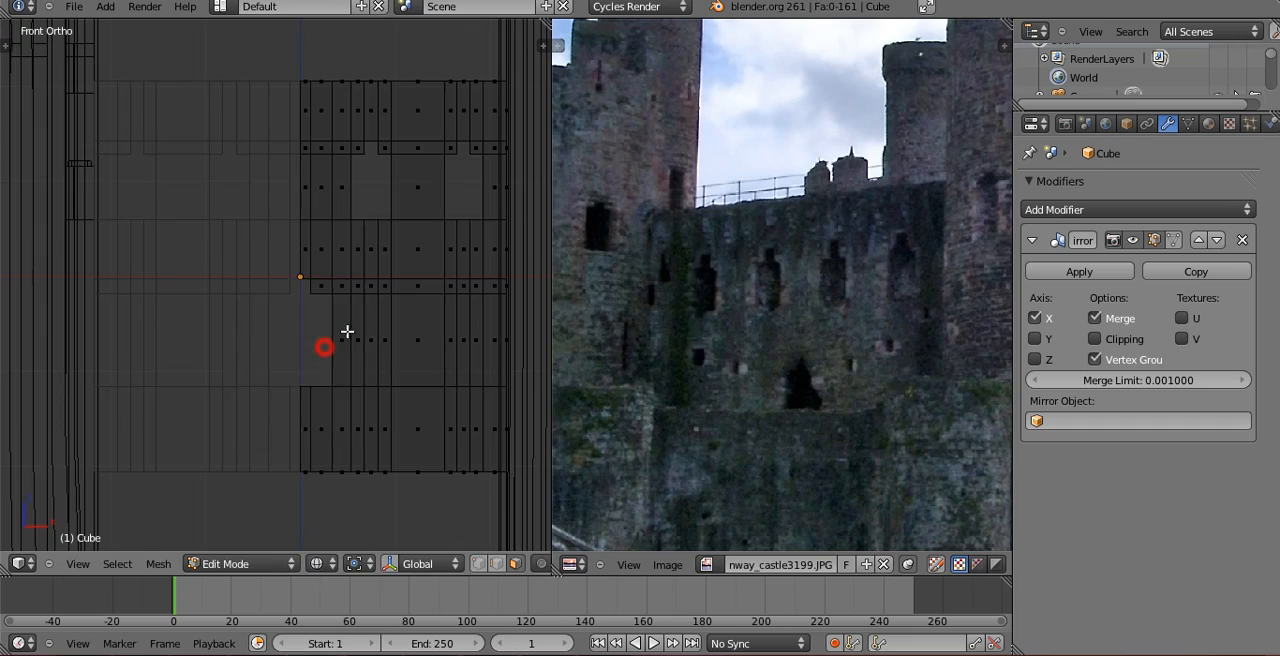
# Return to Object Mode and scale the whole wall slightly narrower along X.
pyautogui.press('Tab')
pyautogui.moveTo(329, 374)
pyautogui.mouseDown(button='middle')
pyautogui.moveTo(298, 405)
pyautogui.moveTo(329, 325)
pyautogui.moveTo(453, 342)
pyautogui.moveTo(286, 345)
pyautogui.moveTo(283, 262)
pyautogui.moveTo(366, 345)
pyautogui.moveTo(297, 297)
pyautogui.moveTo(297, 274)
pyautogui.mouseUp(button='middle')
pyautogui.press('z')
pyautogui.press('KP_1')
pyautogui.press('z')
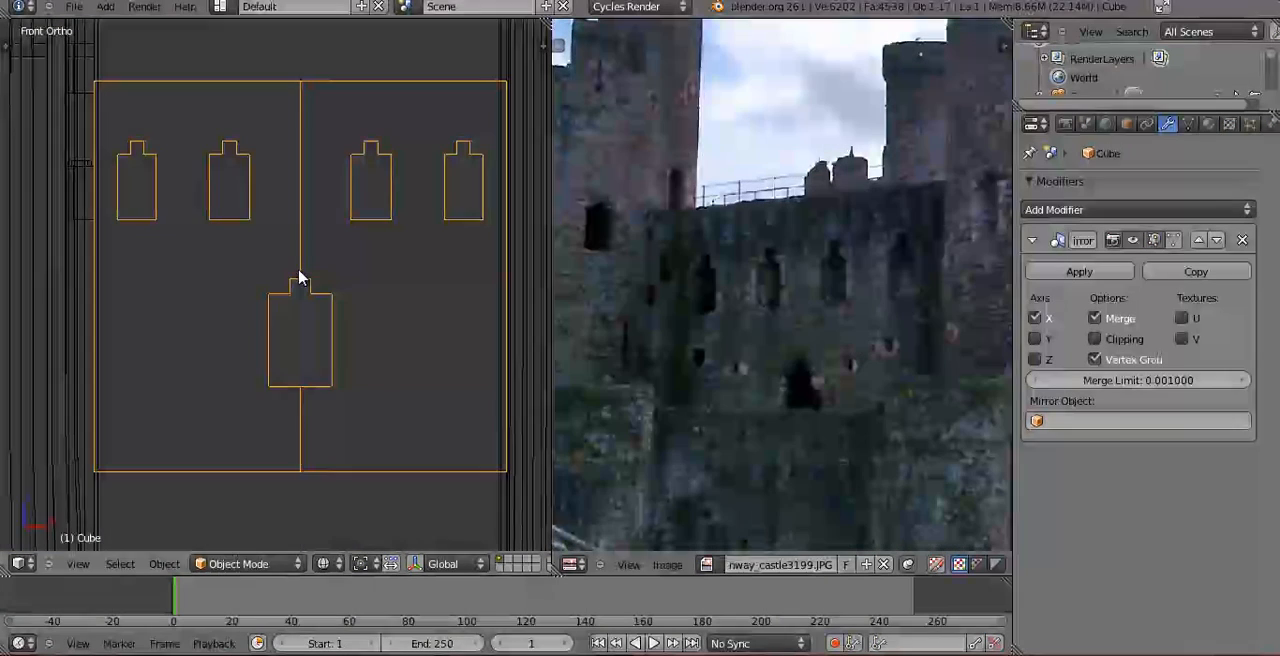
pyautogui.press('s')
pyautogui.press('x')
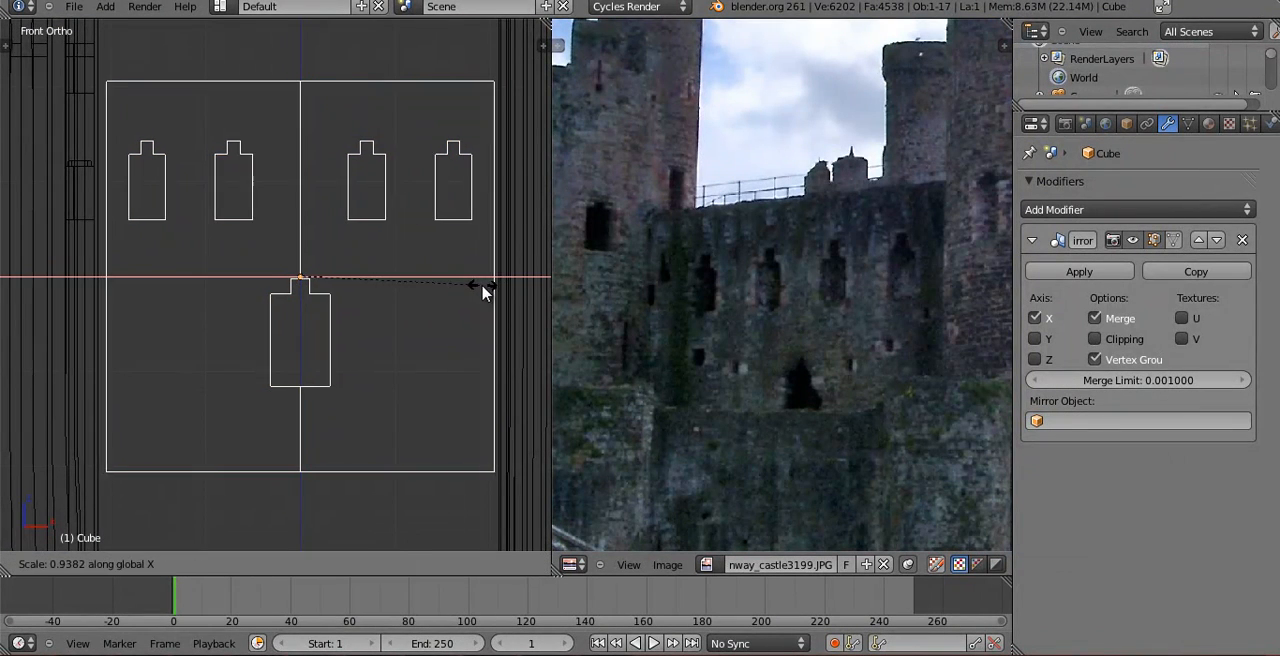
pyautogui.click(476, 290)
# Move the large left tower along X against the wall, and shift the wall and tower together toward the slim tower.
pyautogui.scroll(-1, 517, 285)
pyautogui.rightClick(122, 296)
pyautogui.press('g')
pyautogui.press('x')
pyautogui.click(140, 296)
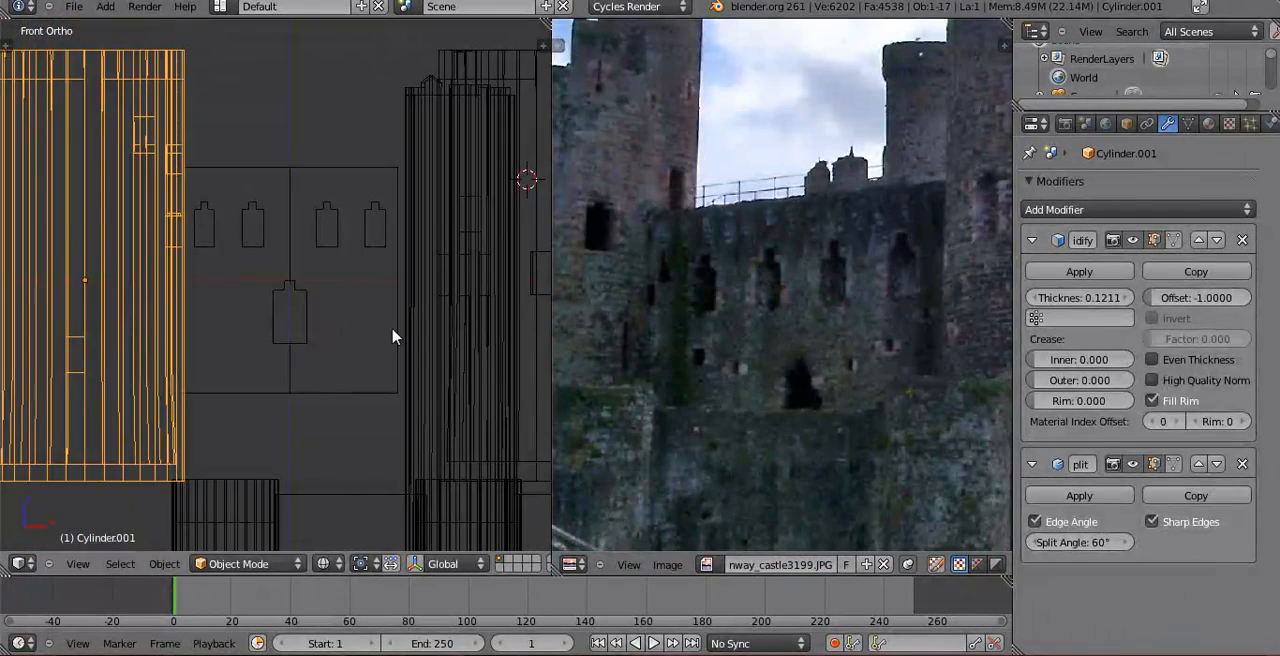
pyautogui.rightClick(393, 337)
pyautogui.press('g')
pyautogui.click(402, 329)
# Isolate the wall and the large tower in solid shading and open the wall's mesh in Edit Mode.
pyautogui.moveTo(402, 332); pyautogui.dragTo(259, 263, button='middle')
pyautogui.press('z')
pyautogui.scroll(4, 315, 374)
pyautogui.keyDown('shift'); pyautogui.moveTo(247, 178); pyautogui.dragTo(288, 268, button='middle'); pyautogui.keyUp('shift')
pyautogui.press('Tab')
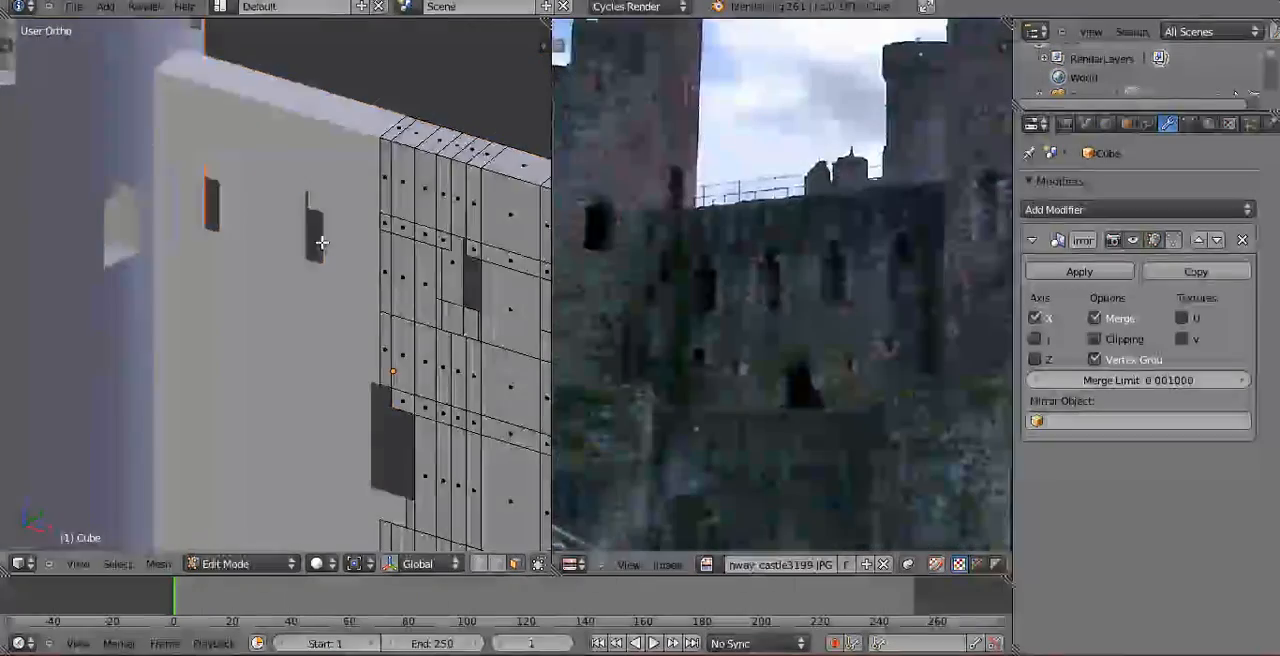
# In edge selection, fill the inner side face of the window nearest the wall's centre between its front and back edges.
pyautogui.scroll(4, 318, 242)
pyautogui.keyDown('shift'); pyautogui.moveTo(437, 286); pyautogui.dragTo(226, 283, button='middle'); pyautogui.keyUp('shift')
pyautogui.scroll(1, 224, 288)
pyautogui.moveTo(152, 331); pyautogui.dragTo(258, 301, button='middle')
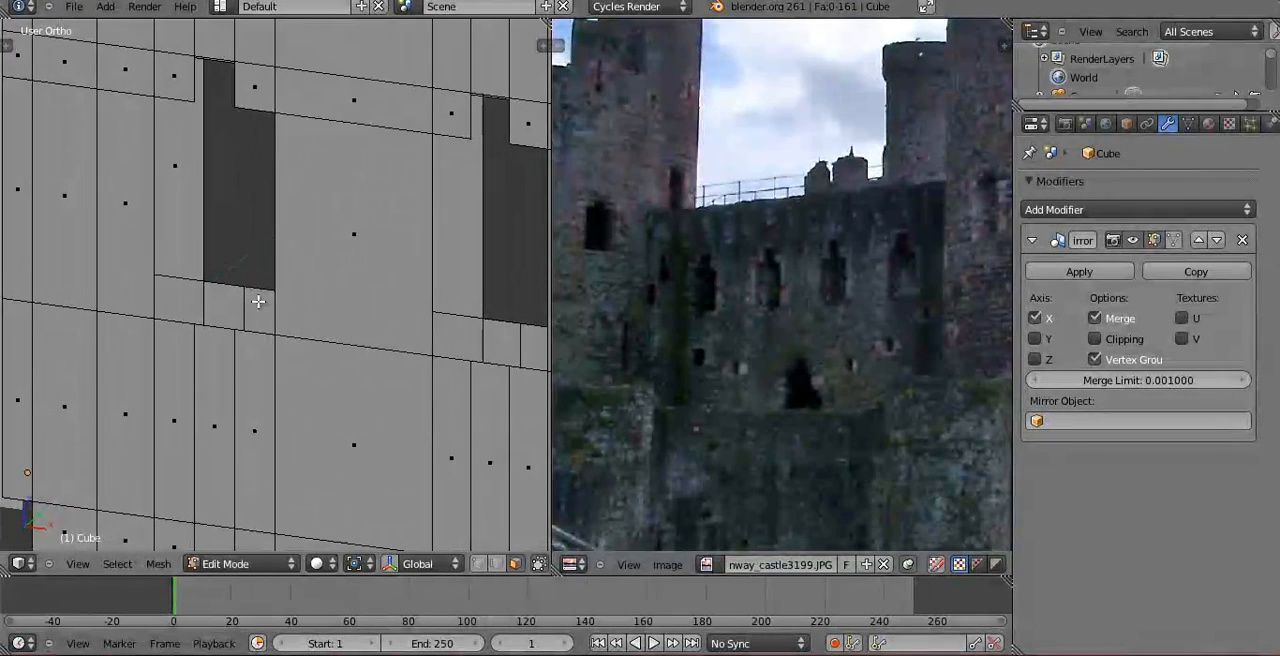
pyautogui.keyDown('shift'); pyautogui.moveTo(182, 210); pyautogui.dragTo(217, 276, button='middle'); pyautogui.keyUp('shift')
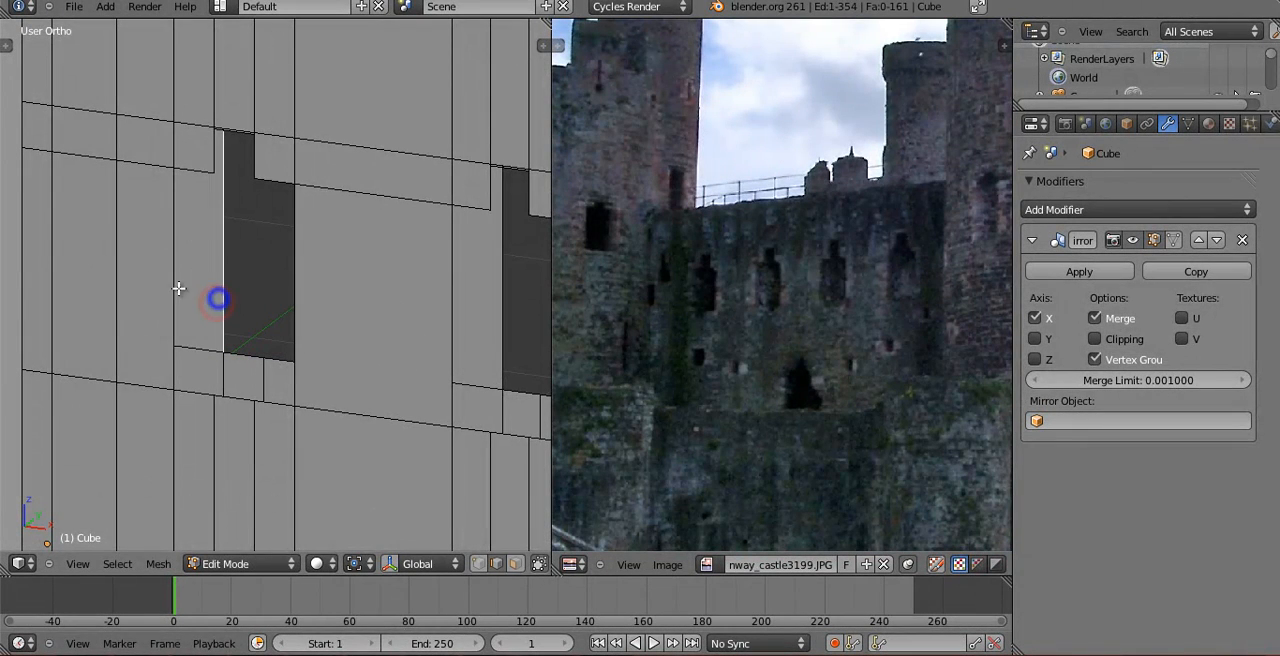
pyautogui.press('f')
pyautogui.moveTo(214, 300)
pyautogui.mouseDown(button='middle')
pyautogui.moveTo(209, 269)
pyautogui.moveTo(209, 303)
pyautogui.moveTo(257, 326)
pyautogui.moveTo(417, 320)
pyautogui.moveTo(297, 288)
pyautogui.moveTo(286, 357)
pyautogui.moveTo(234, 345)
pyautogui.moveTo(243, 326)
pyautogui.mouseUp(button='middle')
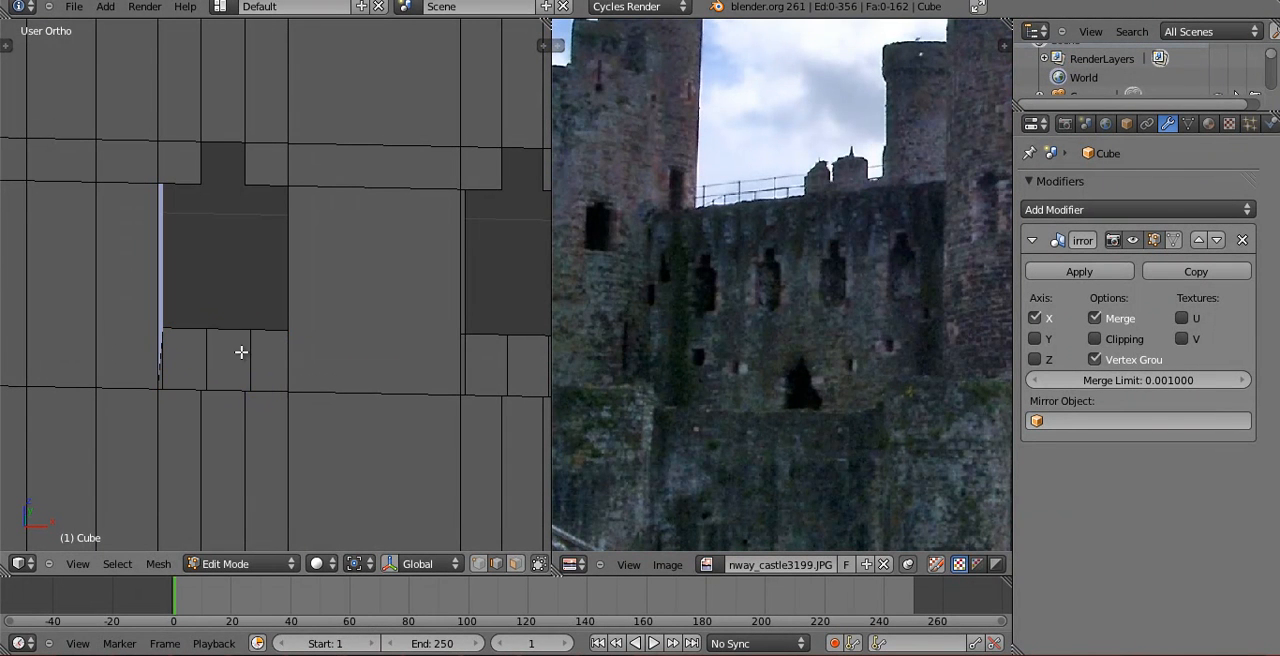
# Fill the same window's three sill faces and its opposite side face between the front and back edges.
pyautogui.moveTo(241, 352); pyautogui.dragTo(164, 341, button='middle')
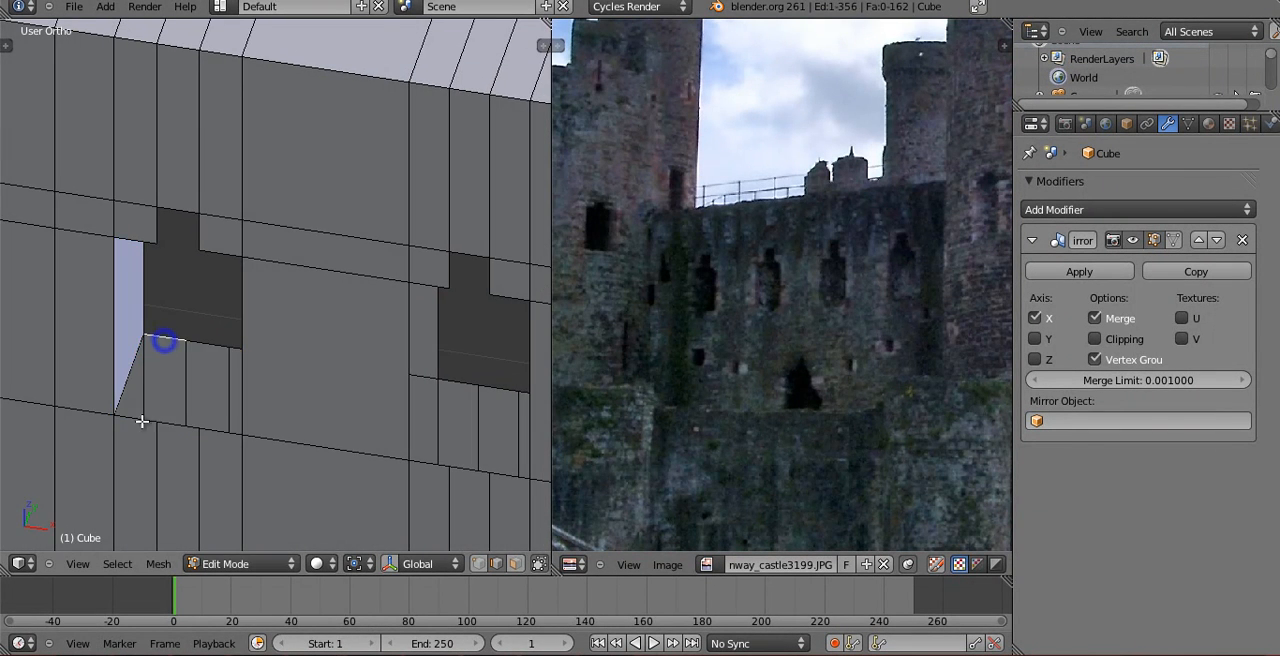
pyautogui.rightClick(183, 425)
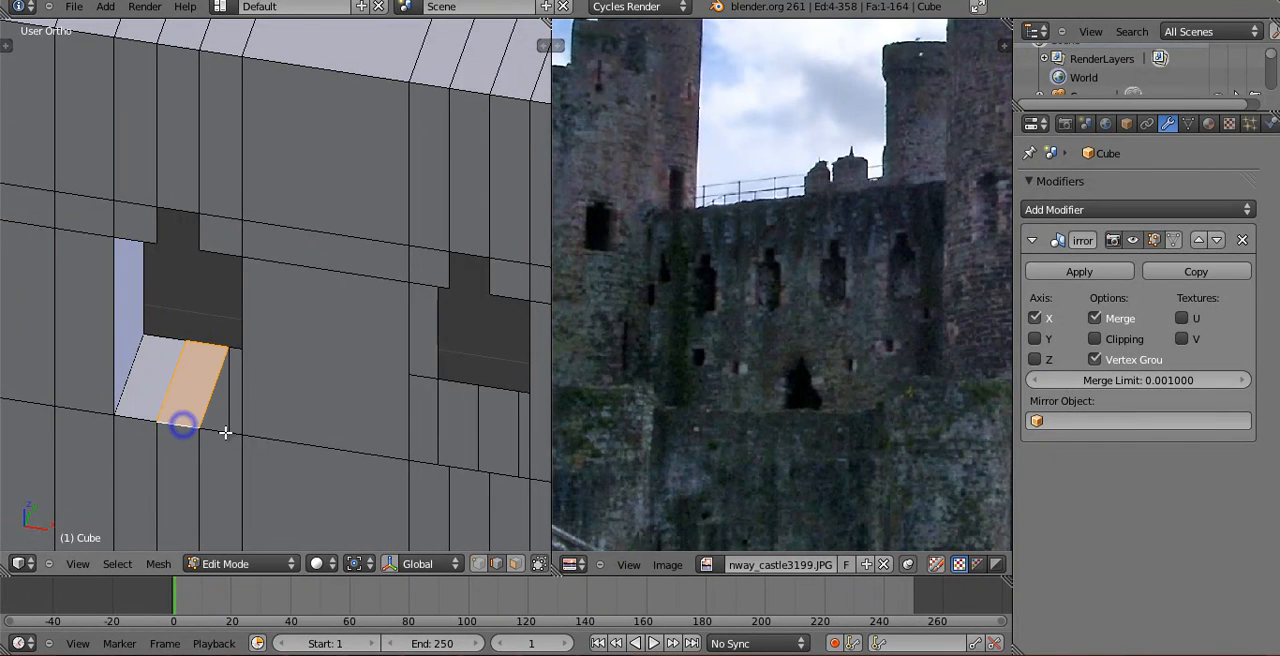
pyautogui.moveTo(233, 369); pyautogui.dragTo(371, 317, button='middle')
pyautogui.rightClick(404, 277)
pyautogui.press('f')
pyautogui.press('a')
# Leave Edit Mode and examine the wall's window openings beside the large tower from farther away.
pyautogui.moveTo(371, 209); pyautogui.dragTo(342, 388, button='middle')
pyautogui.press('Tab')
pyautogui.rightClick(342, 388)
pyautogui.press('Tab')
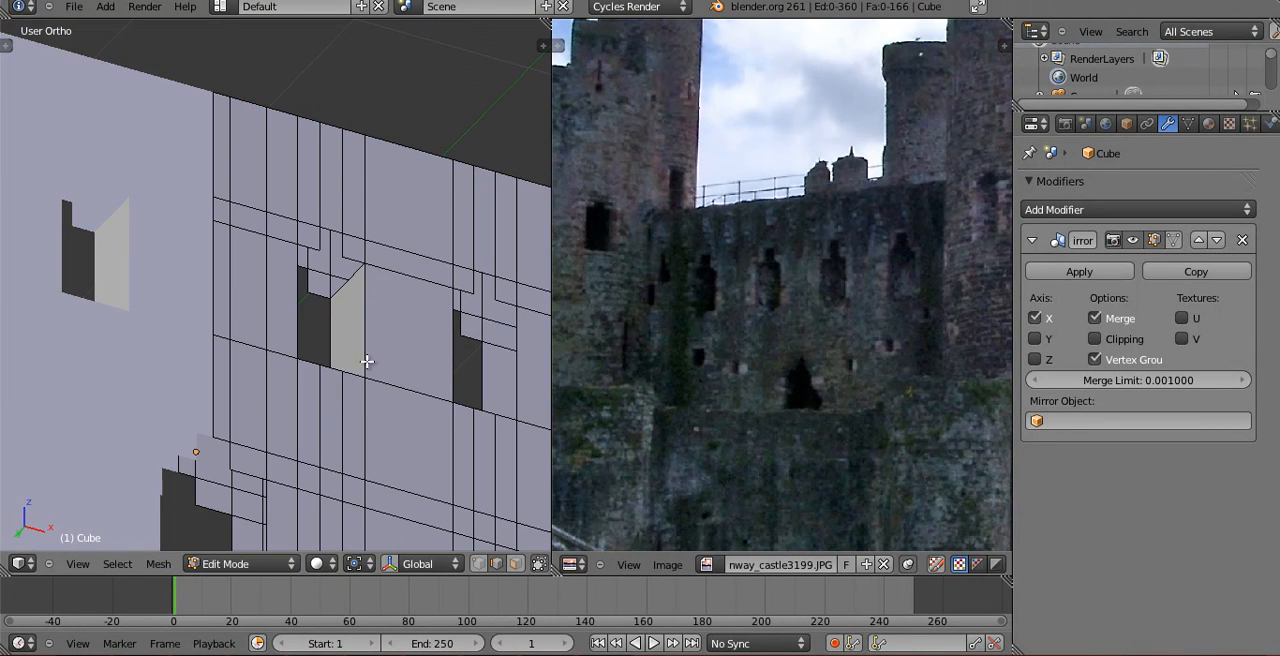
pyautogui.press('Tab')
pyautogui.scroll(-5, 323, 377)
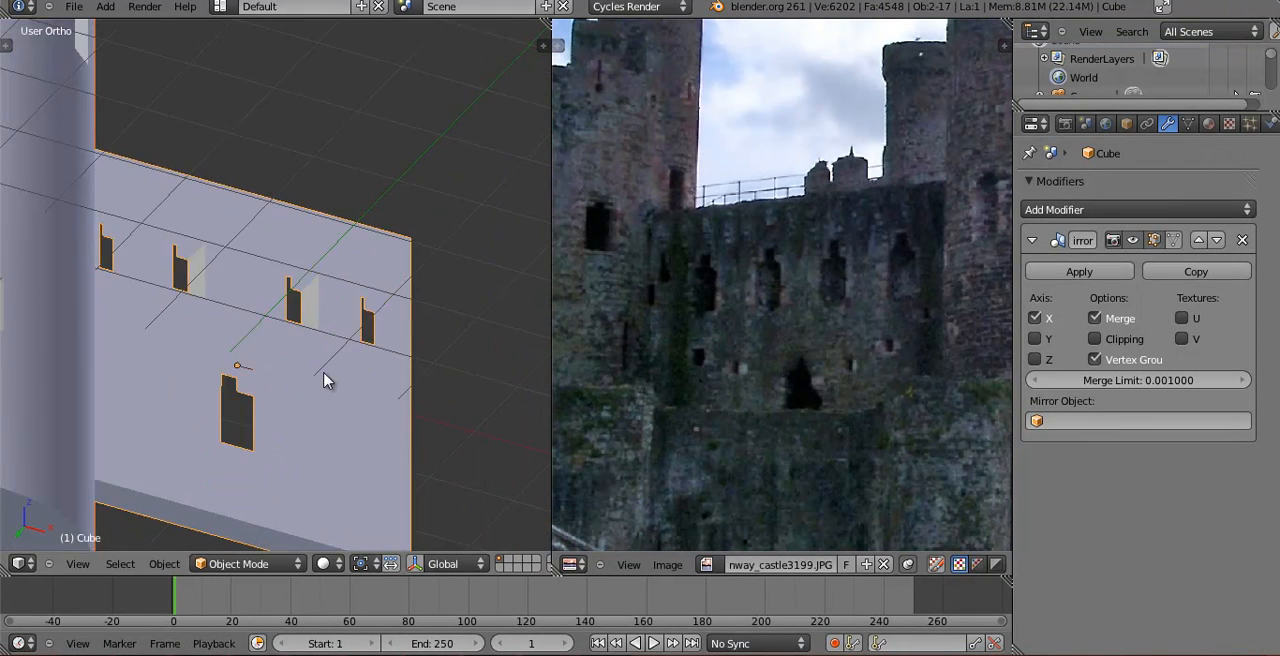
pyautogui.scroll(-5, 307, 367)
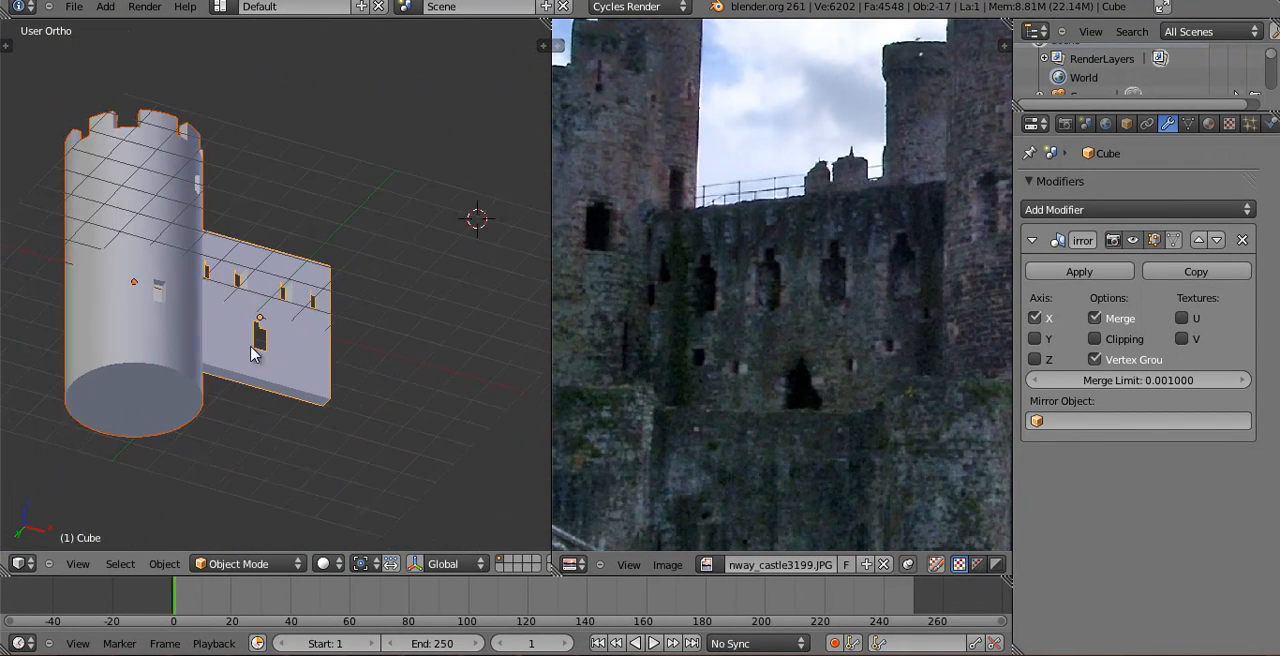
# Isolate the wall, open its mesh in Edit Mode and delete the misshapen face at the small upper window's stepped top.
pyautogui.press('KP_Divide')
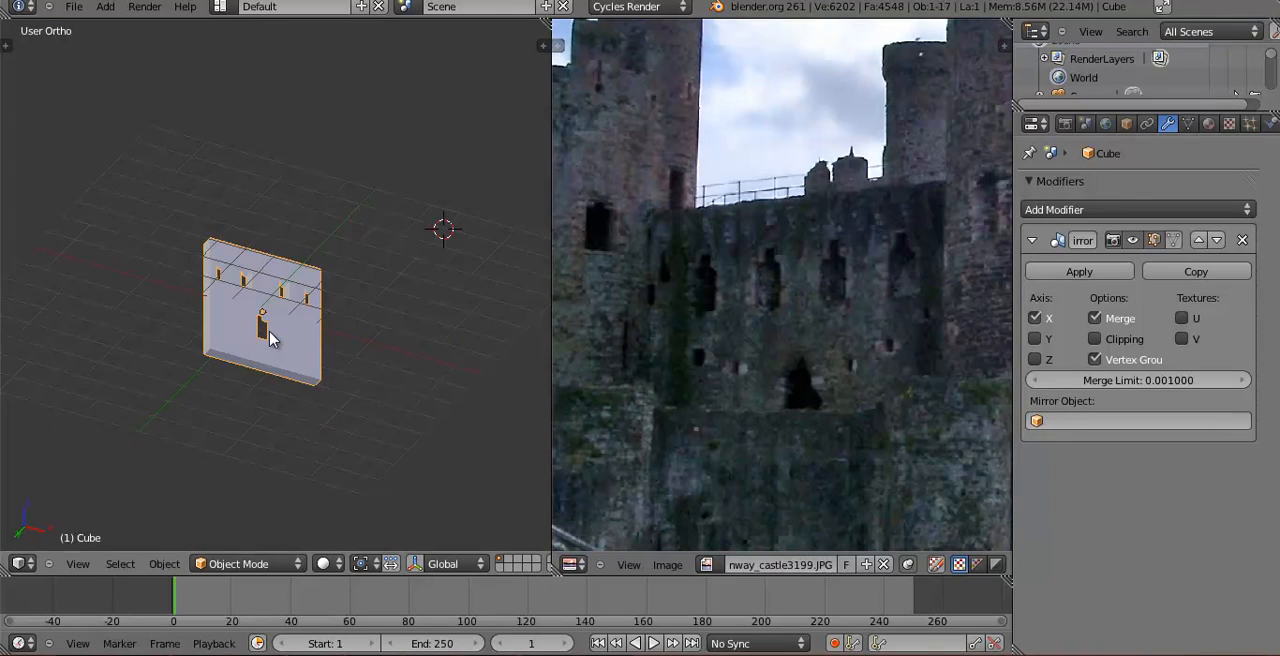
pyautogui.scroll(8, 286, 385)
pyautogui.press('Tab')
pyautogui.scroll(2, 309, 300)
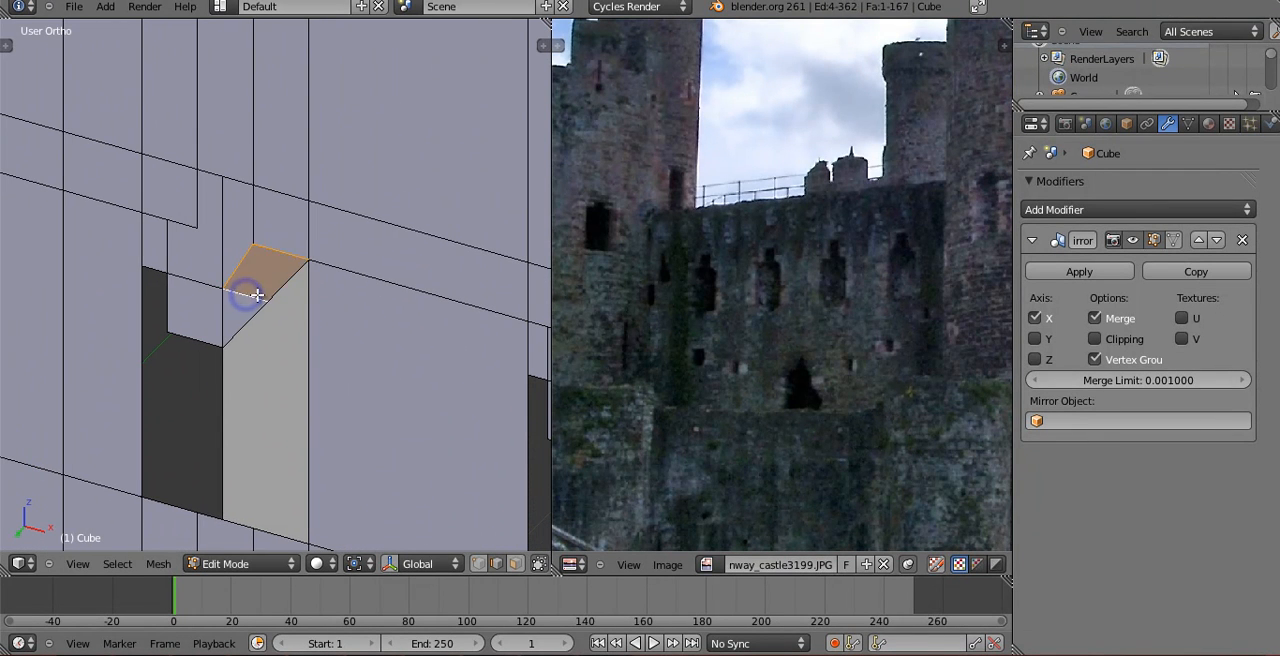
pyautogui.moveTo(261, 345); pyautogui.dragTo(286, 271, button='middle')
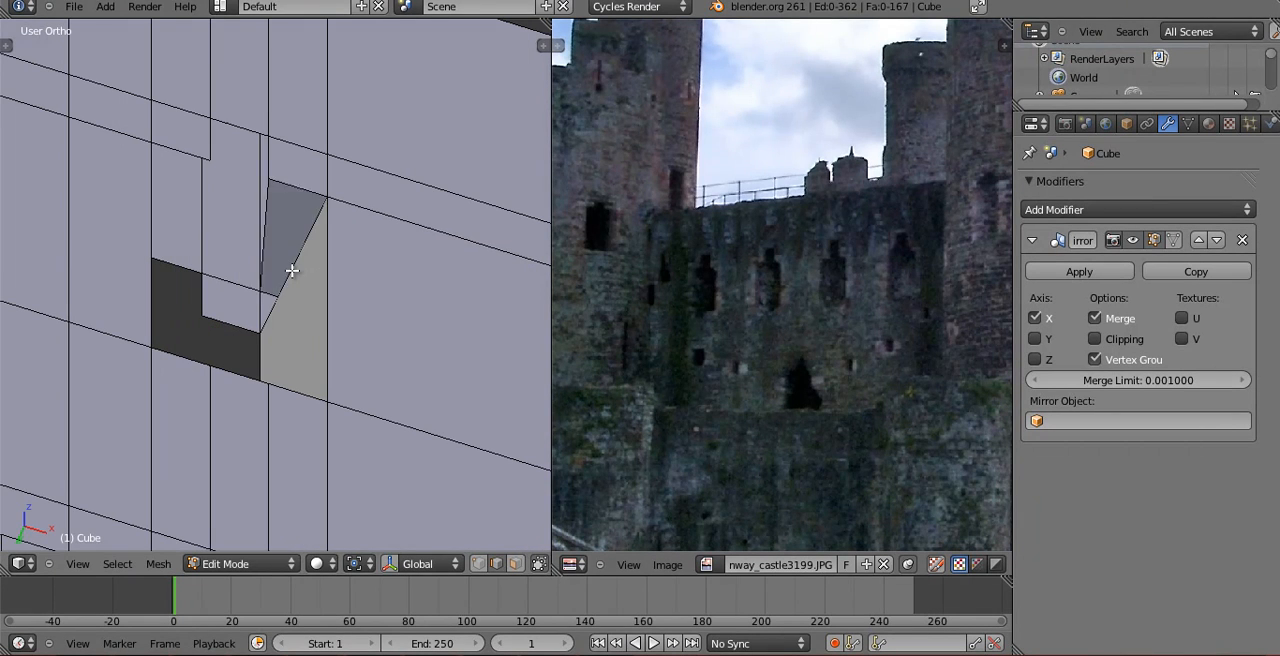
pyautogui.rightClick(292, 270)
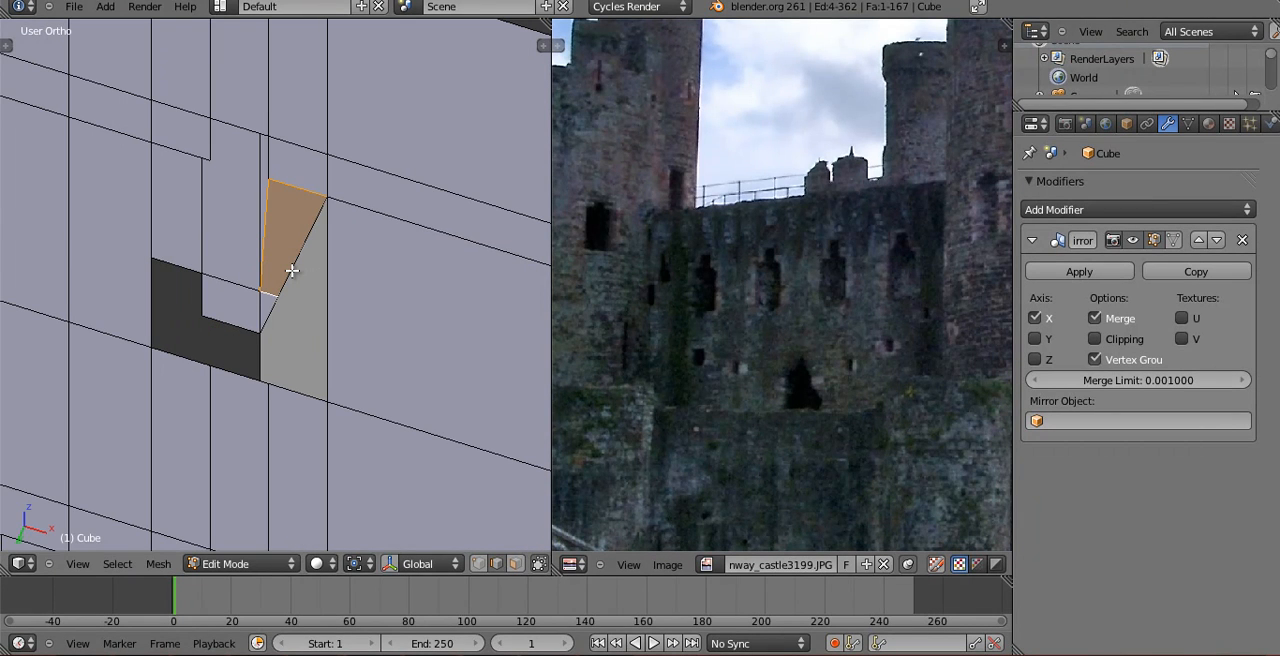
pyautogui.press('x')
pyautogui.click(287, 296)
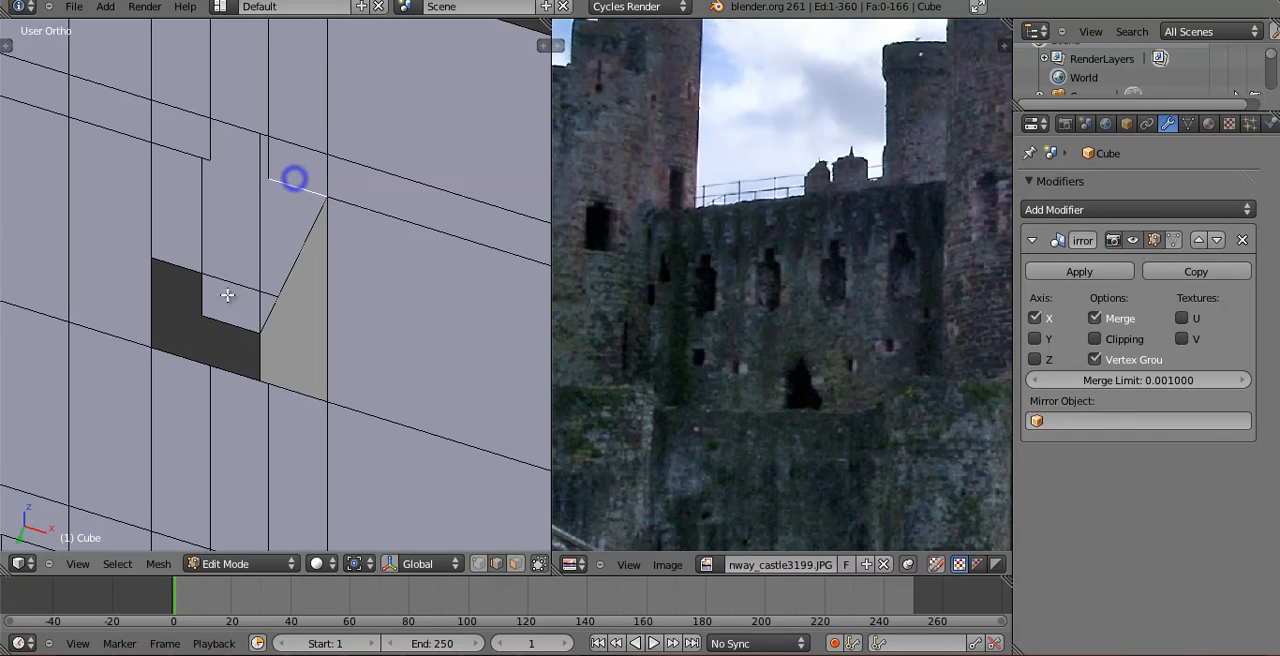
# Fill the two shoulder faces of the small window's stepped top between its front and back edges.
pyautogui.press('f')
pyautogui.press('a')
pyautogui.moveTo(271, 280); pyautogui.dragTo(100, 255, button='middle')
pyautogui.rightClick(93, 243)
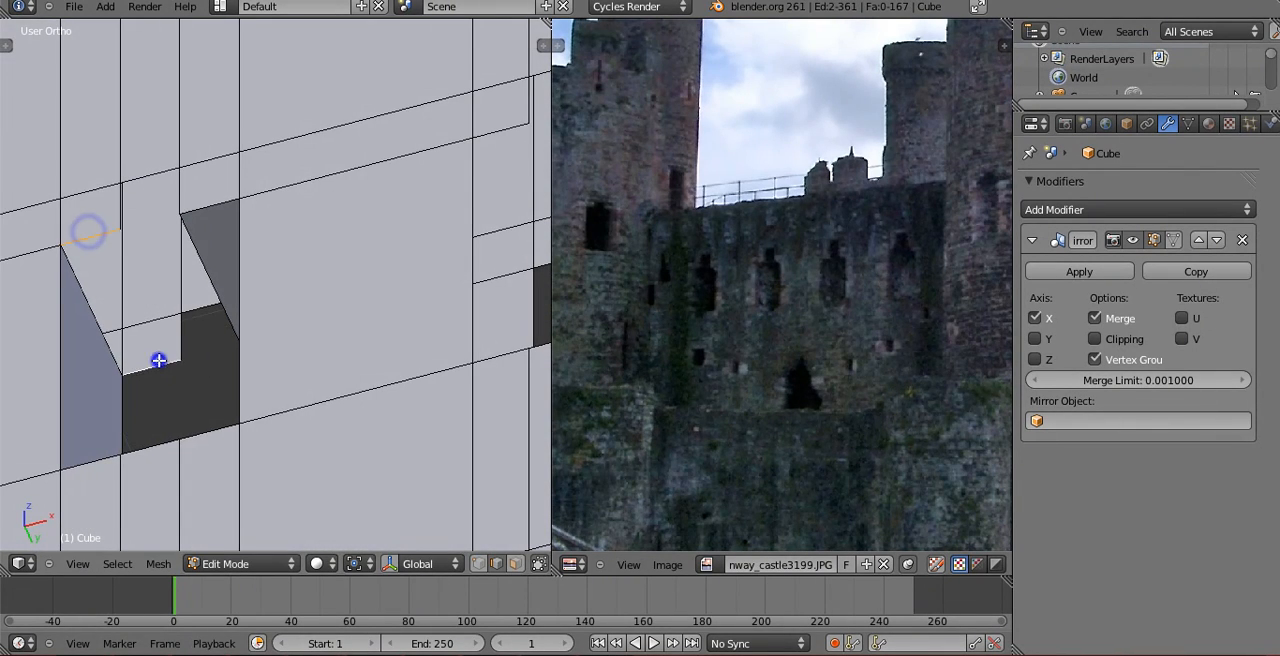
pyautogui.press('f')
pyautogui.press('a')
# Fill both side faces and the top face of the same window's narrow notch between the front and back edges.
pyautogui.moveTo(158, 360); pyautogui.dragTo(131, 286, button='middle')
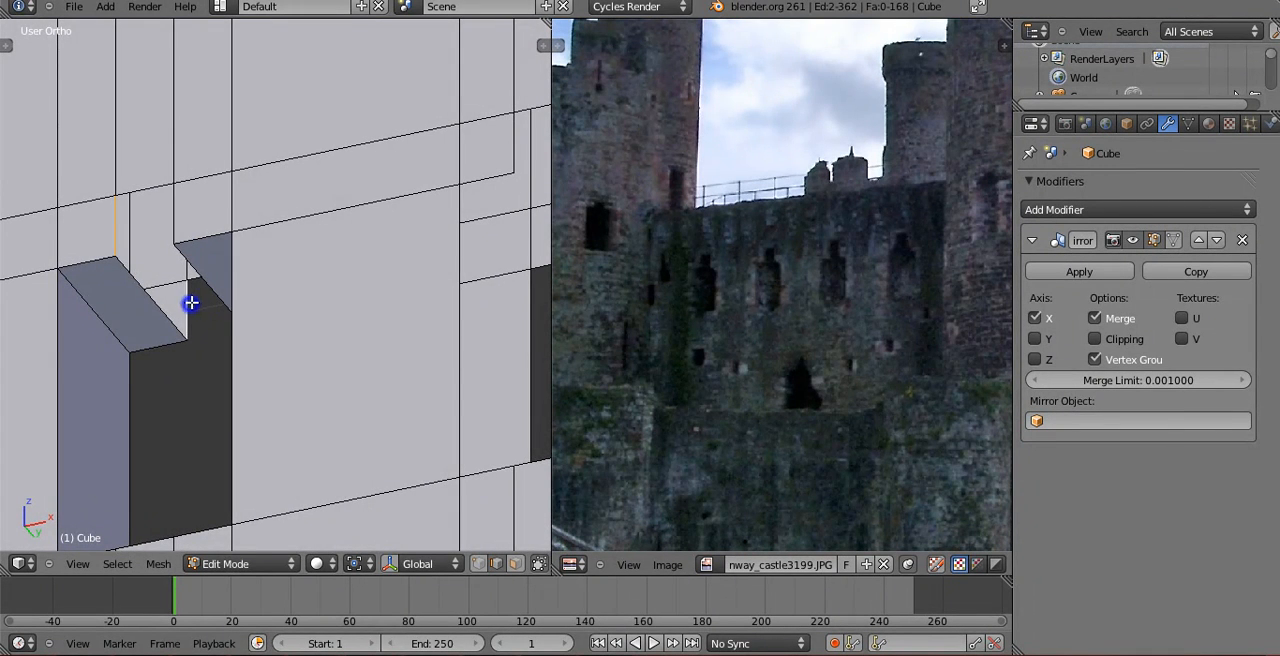
pyautogui.press('f')
pyautogui.press('a')
pyautogui.moveTo(249, 283); pyautogui.dragTo(187, 140, button='middle')
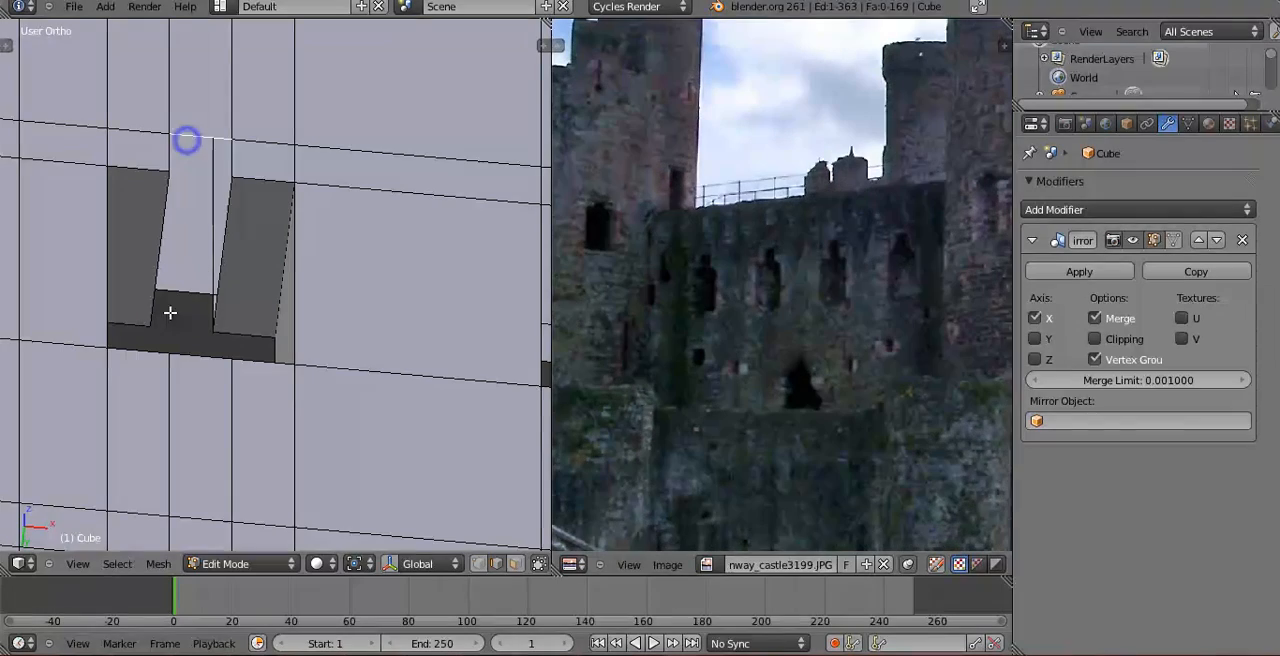
pyautogui.moveTo(198, 338); pyautogui.dragTo(296, 197, button='middle')
pyautogui.rightClick(296, 197)
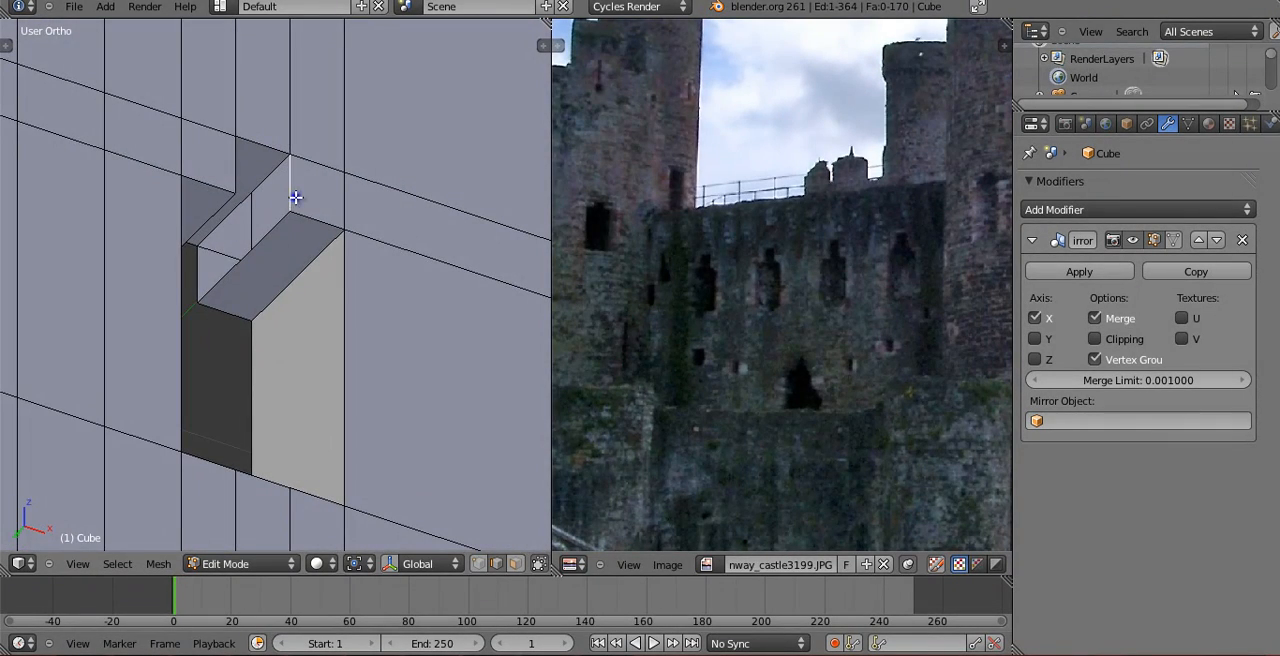
pyautogui.press('f')
pyautogui.press('a')
pyautogui.moveTo(196, 282); pyautogui.dragTo(312, 380, button='middle')
# Leave Edit Mode, check the wall's windows and bring the rest of the castle back from local view.
pyautogui.press('Tab')
pyautogui.scroll(-5, 202, 391)
pyautogui.press('Tab')
pyautogui.press('Tab')
pyautogui.scroll(6, 250, 435)
pyautogui.moveTo(250, 435); pyautogui.dragTo(389, 299, button='middle')
pyautogui.scroll(-5, 277, 434)
pyautogui.press('KP_Divide')
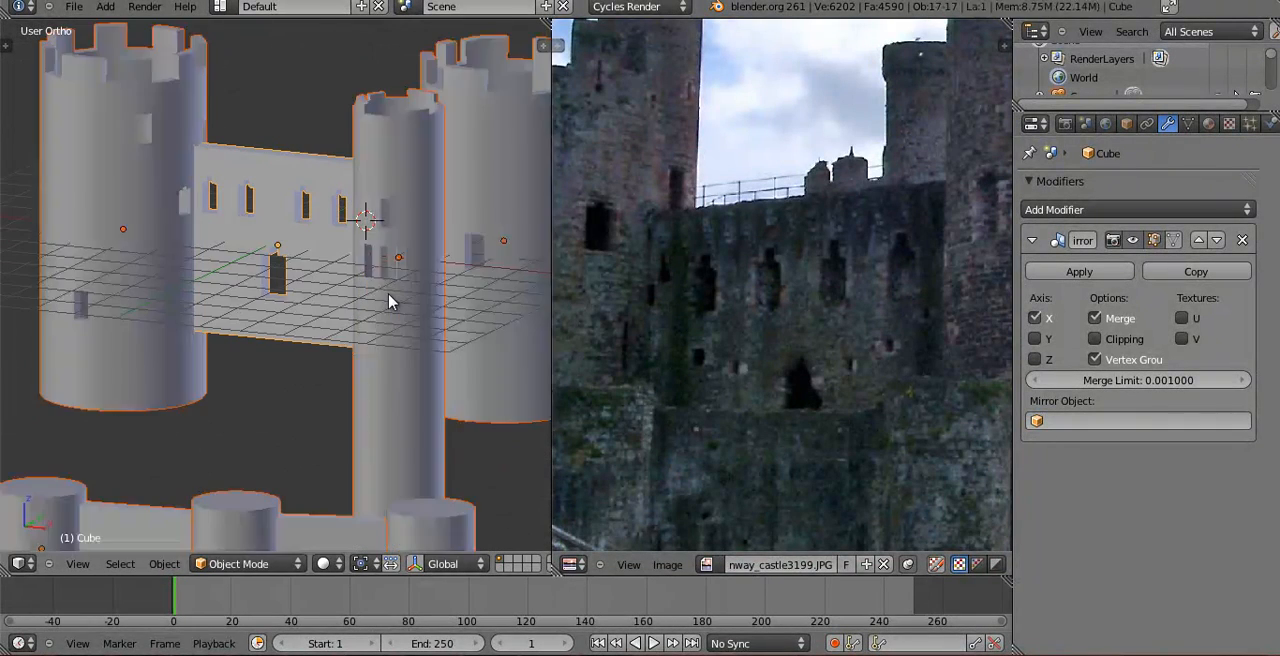
# Switch to the camera view and save the Blender file as castle in the Blender Foundation folder.
pyautogui.press('KP_0')
pyautogui.hotkey('ctrl', 's')
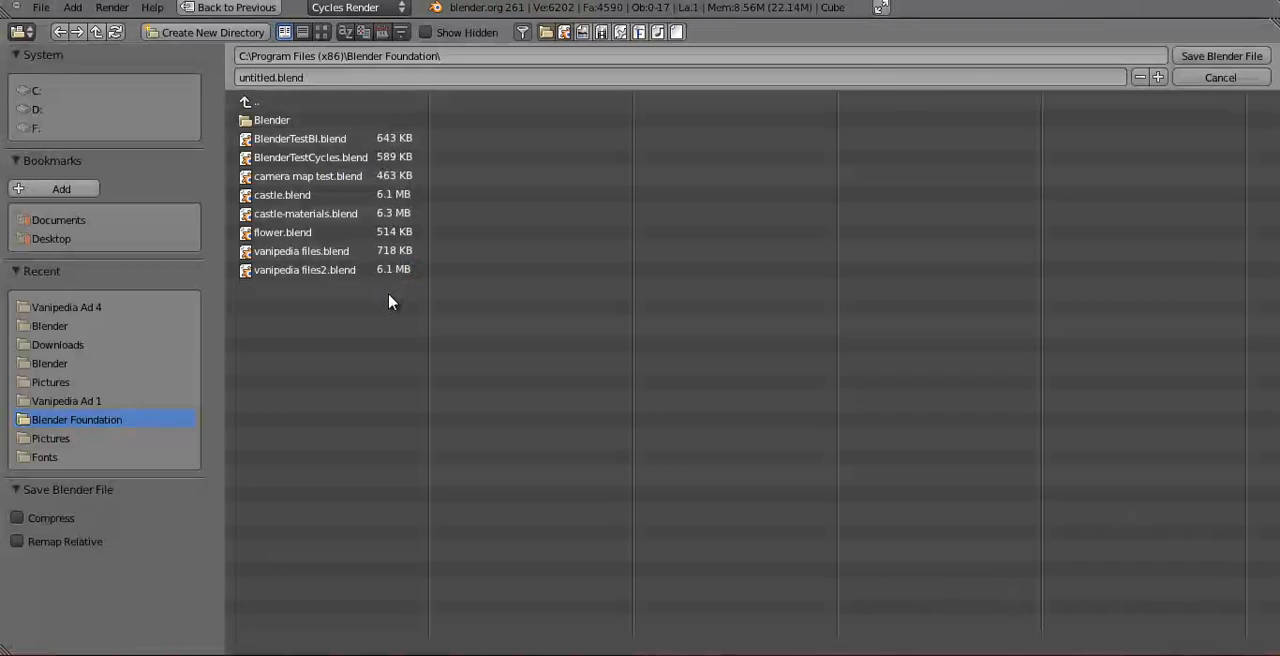
pyautogui.click(327, 73)
pyautogui.write('castle')
pyautogui.press('Return')
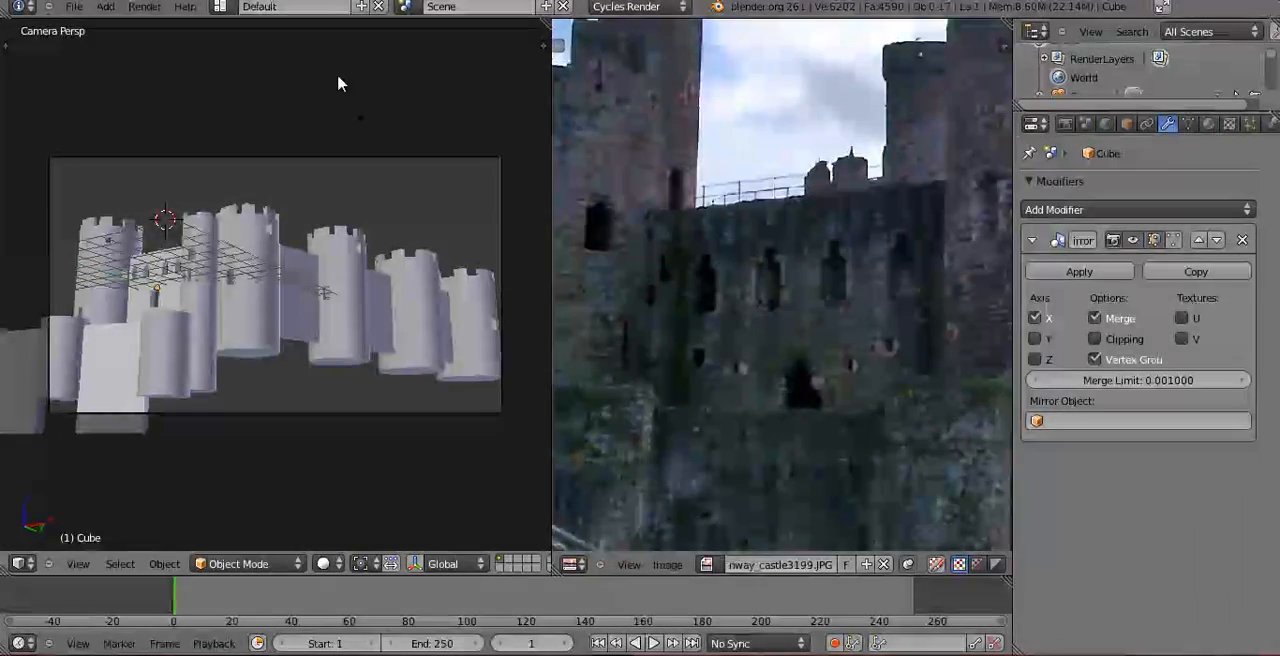
# Examine the railing and the small turrets along the top of the wall in the reference photo.
pyautogui.scroll(-4, 714, 328)
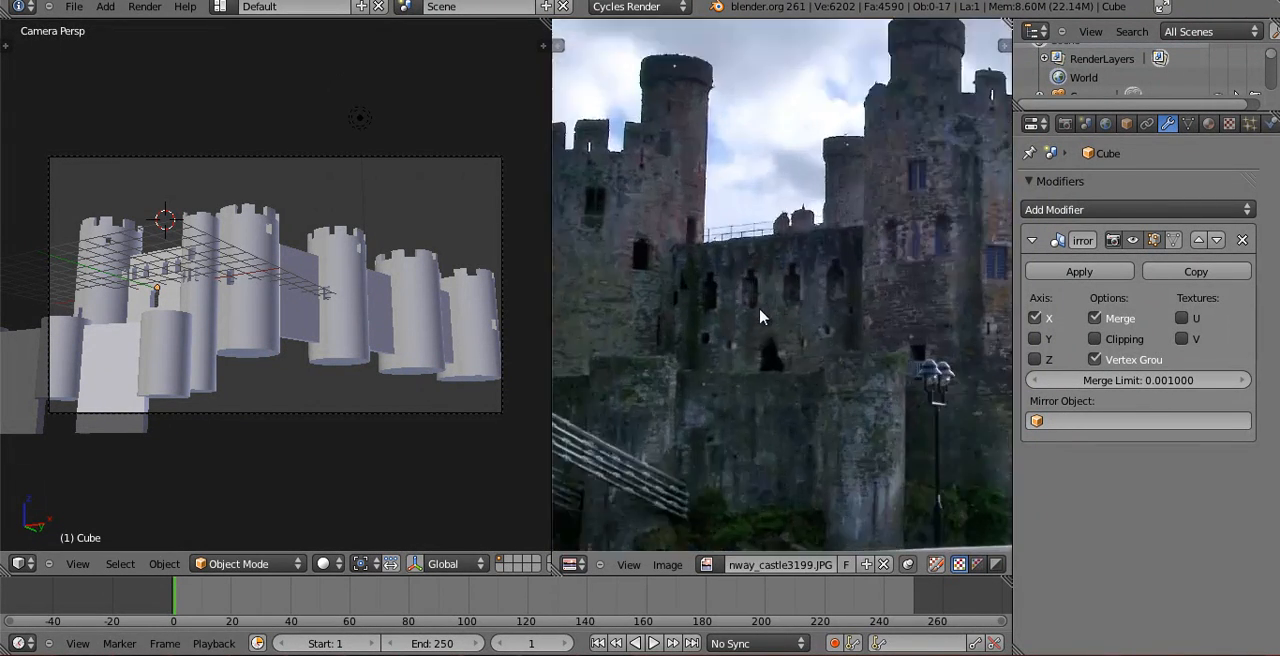
pyautogui.scroll(4, 702, 310)
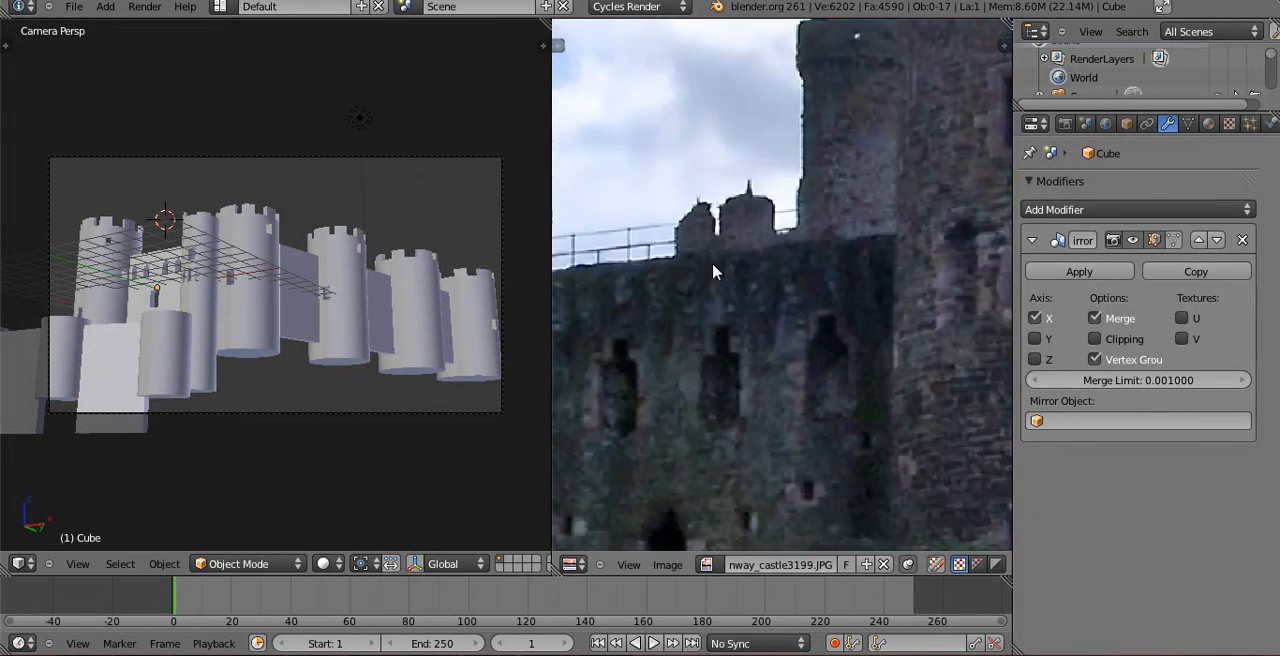
pyautogui.moveTo(752, 349); pyautogui.dragTo(621, 335, button='middle')
pyautogui.moveTo(817, 331); pyautogui.dragTo(648, 354, button='middle')
pyautogui.scroll(-2, 721, 317)
pyautogui.moveTo(663, 311); pyautogui.dragTo(811, 315, button='middle')
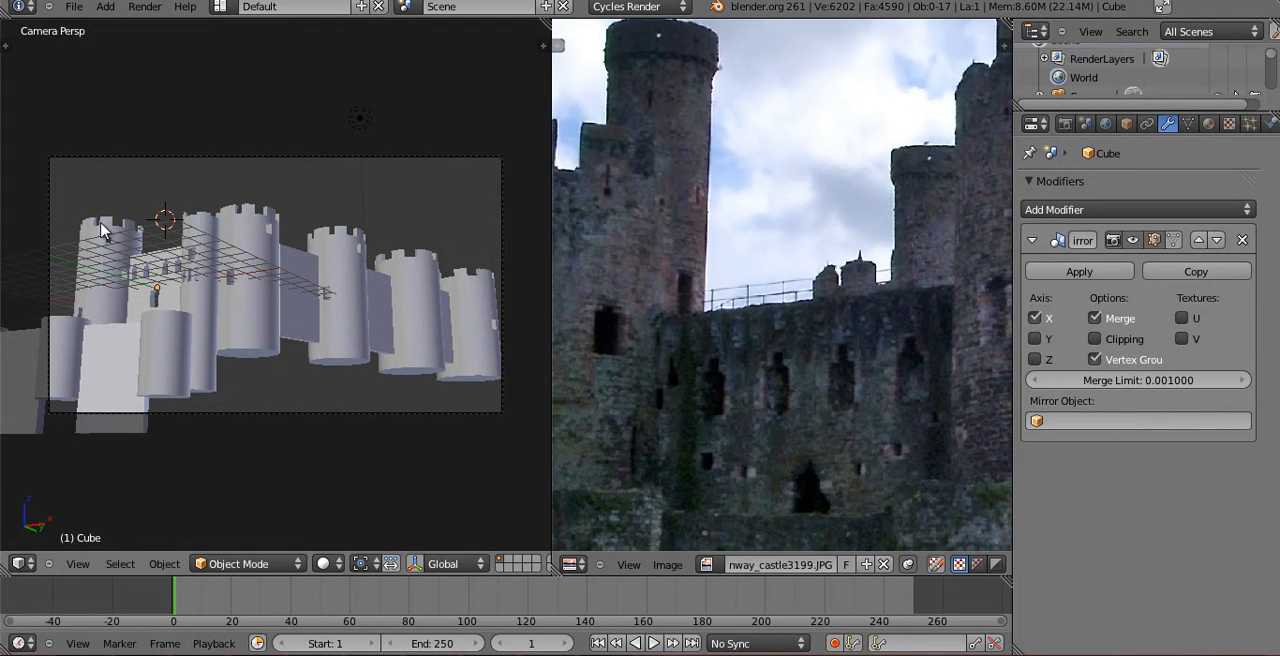
# In front view, add a mesh cube at the top edge of the windowed wall and shrink it.
pyautogui.press('KP_1')
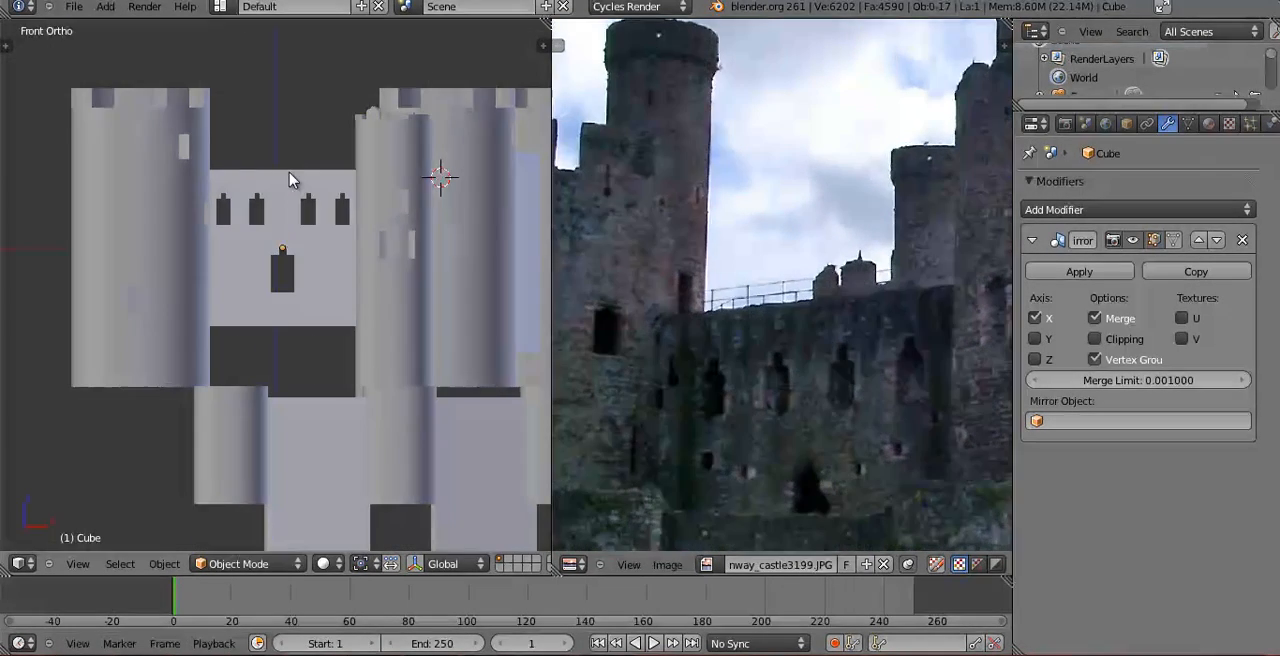
pyautogui.scroll(2, 314, 283)
pyautogui.hotkey('shift', 'a')
pyautogui.moveTo(318, 255)
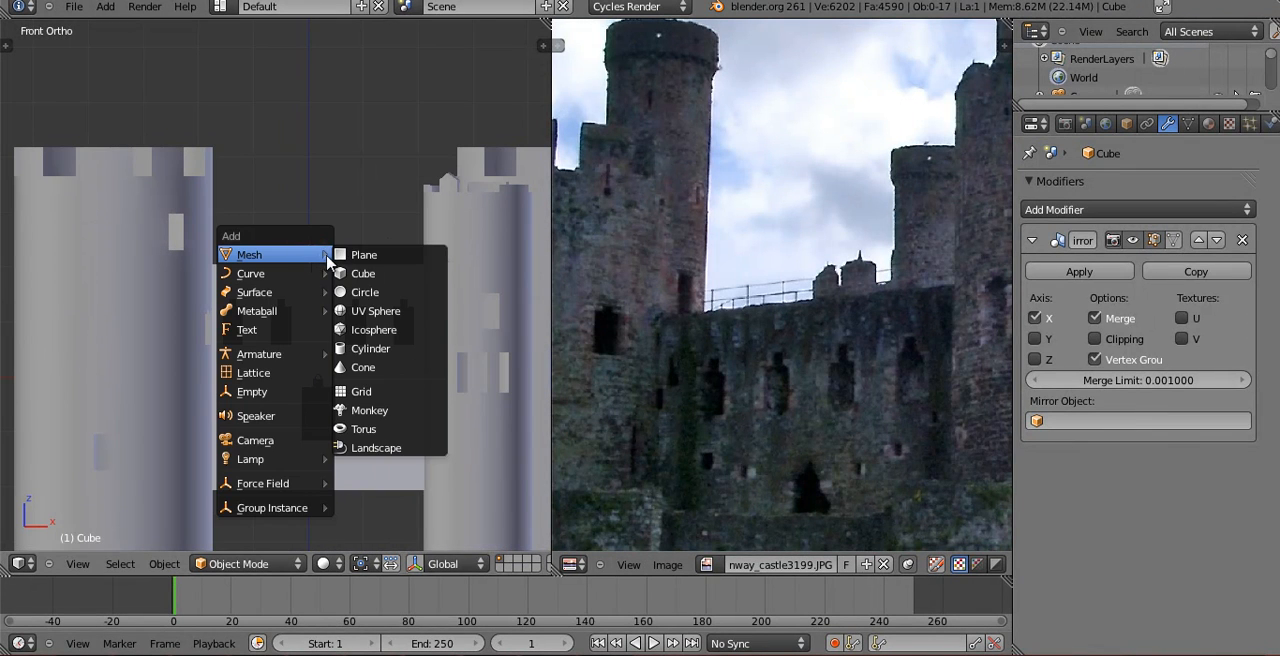
pyautogui.click(358, 277)
pyautogui.press('s')
pyautogui.click(345, 296)
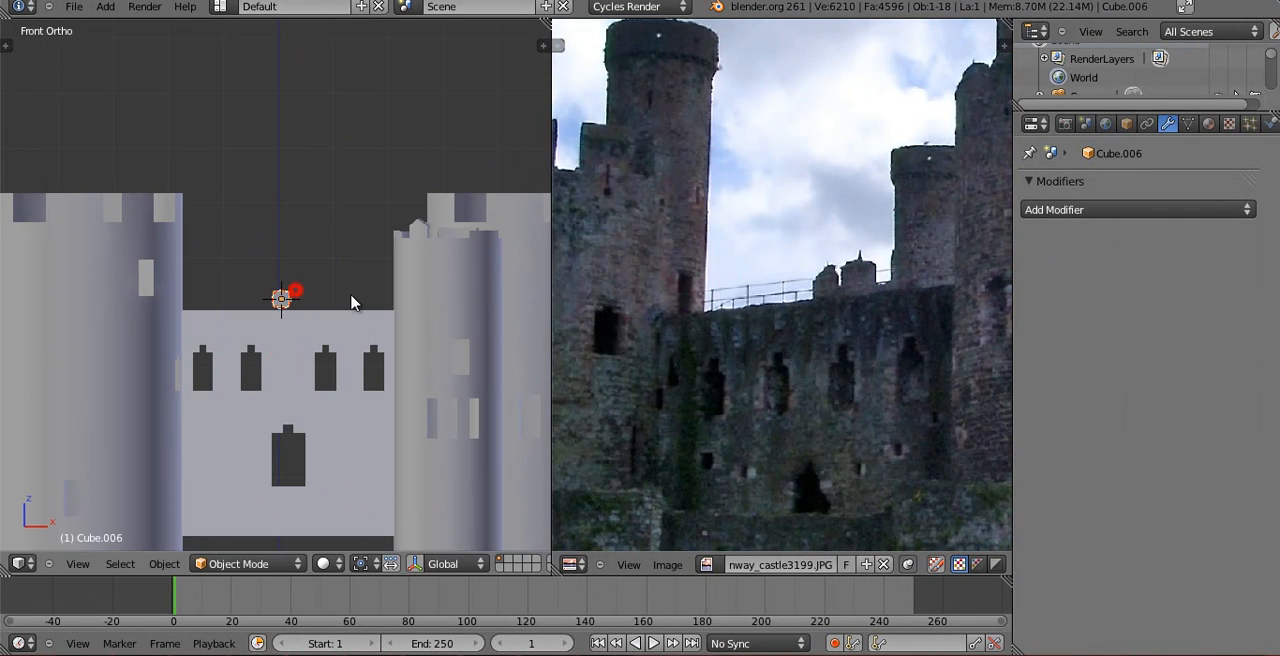
# In wireframe, scale the cube down further and stretch it along Z into an upright railing post.
pyautogui.scroll(5, 360, 310)
pyautogui.press('z')
pyautogui.press('s')
pyautogui.click(300, 347)
pyautogui.press('s')
pyautogui.press('z')
pyautogui.click(293, 258)
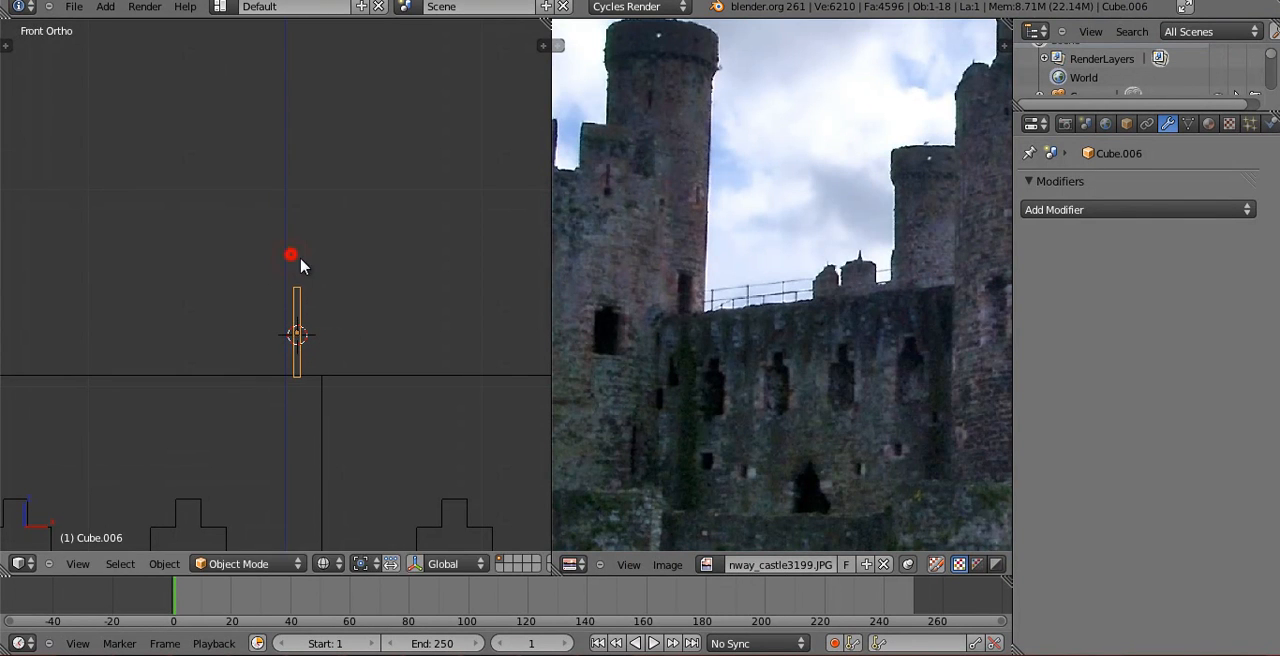
# Slim the railing post by scaling it along X and then in the horizontal plane only, keeping its height.
pyautogui.scroll(-3, 305, 275)
pyautogui.press('s')
pyautogui.press('x')
pyautogui.click(309, 294)
pyautogui.scroll(3, 403, 309)
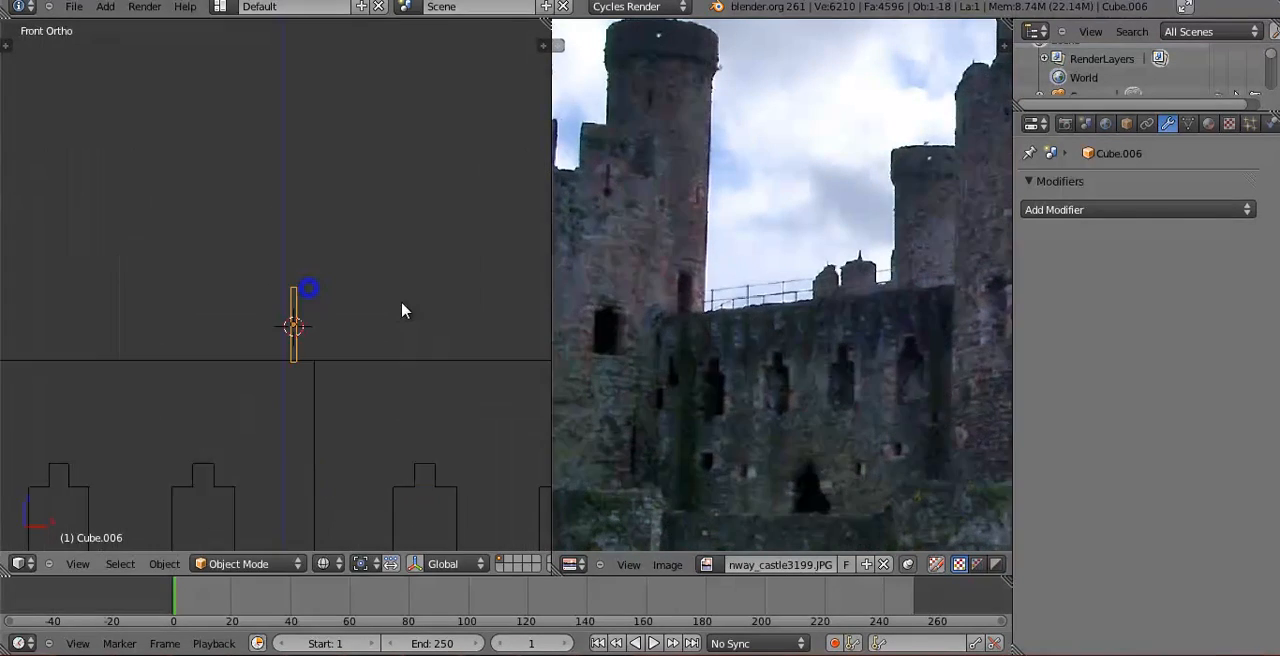
pyautogui.press('s')
pyautogui.hotkey('shift', 'z')
pyautogui.click(355, 347)
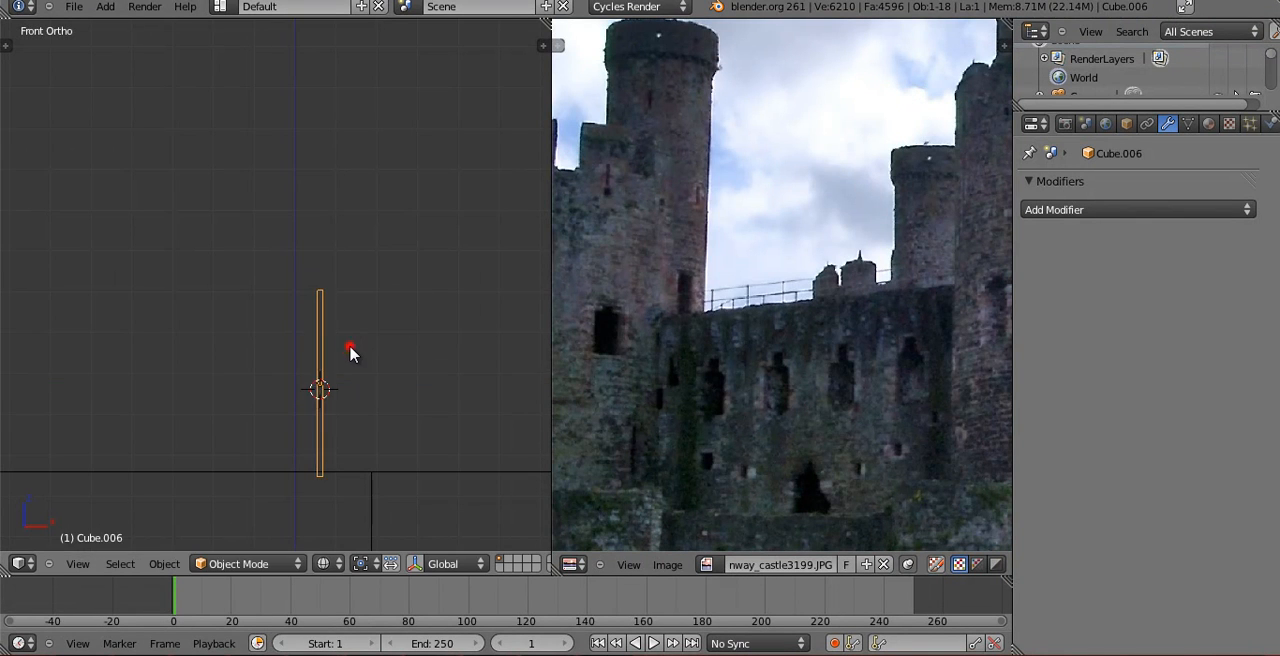
# In top view, move the railing post along Y onto the wall's top near its front edge.
pyautogui.scroll(-3, 349, 348)
pyautogui.moveTo(349, 348); pyautogui.dragTo(210, 435, button='middle')
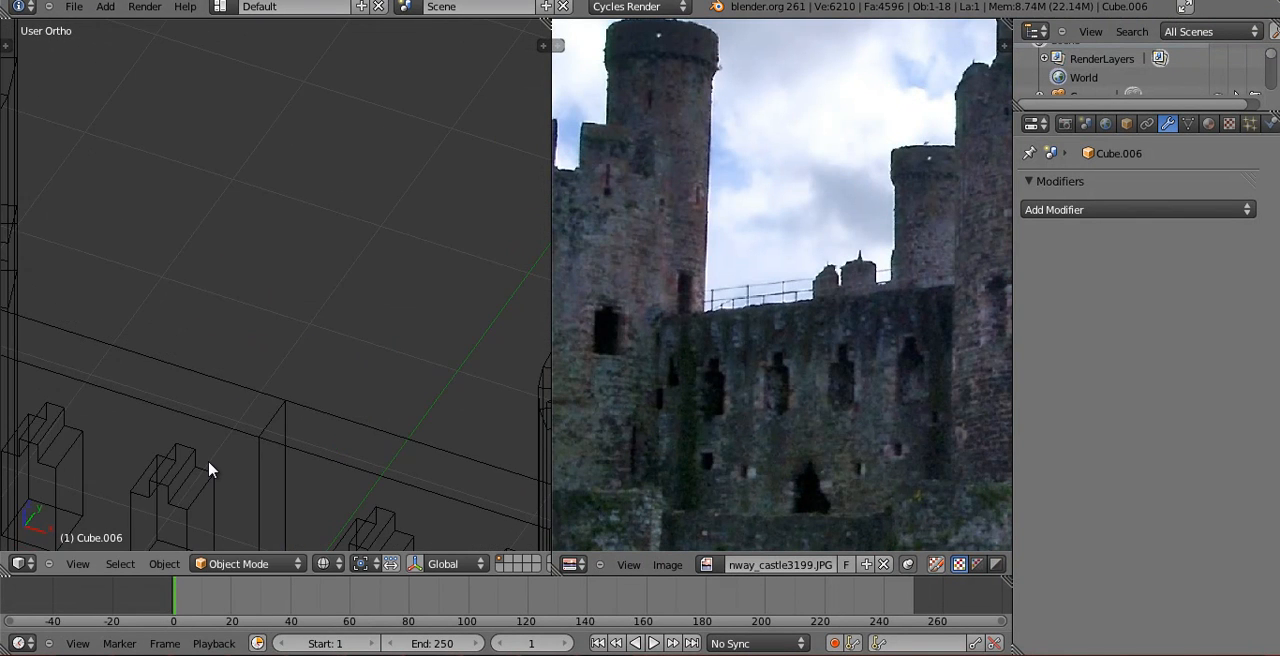
pyautogui.press('KP_1')
pyautogui.press('z')
pyautogui.press('z')
pyautogui.press('z')
pyautogui.scroll(-7, 226, 434)
pyautogui.press('z')
pyautogui.scroll(-2, 268, 446)
pyautogui.press('g')
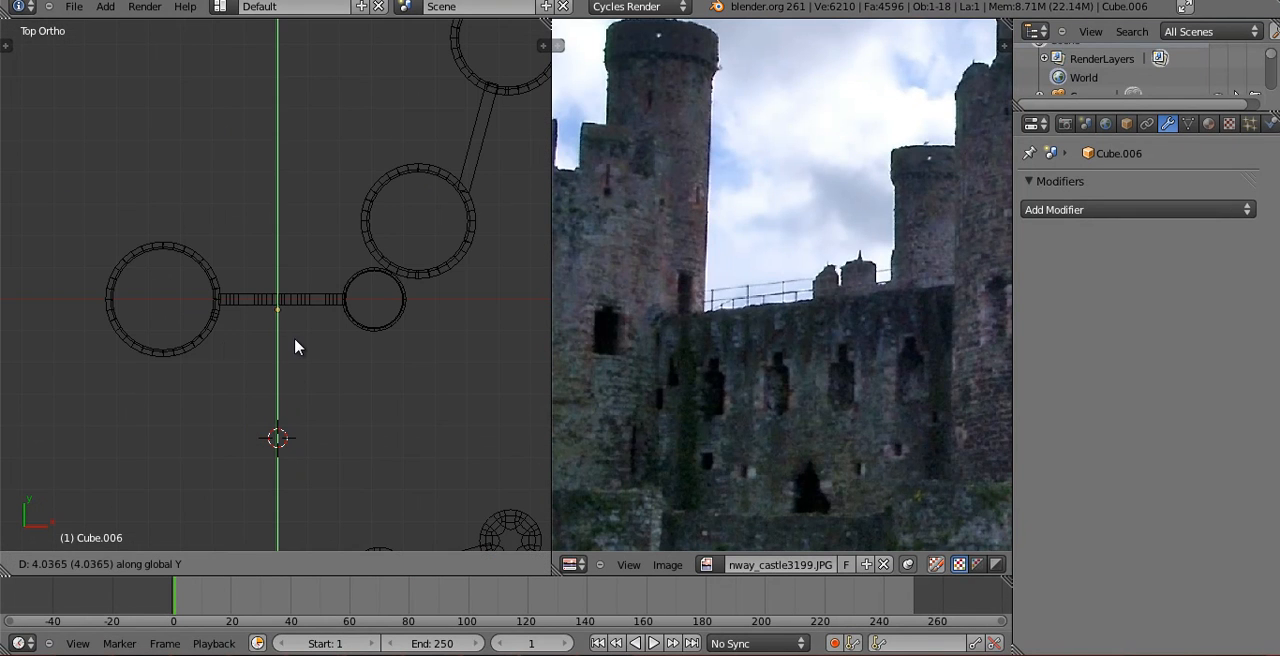
pyautogui.scroll(12, 296, 339)
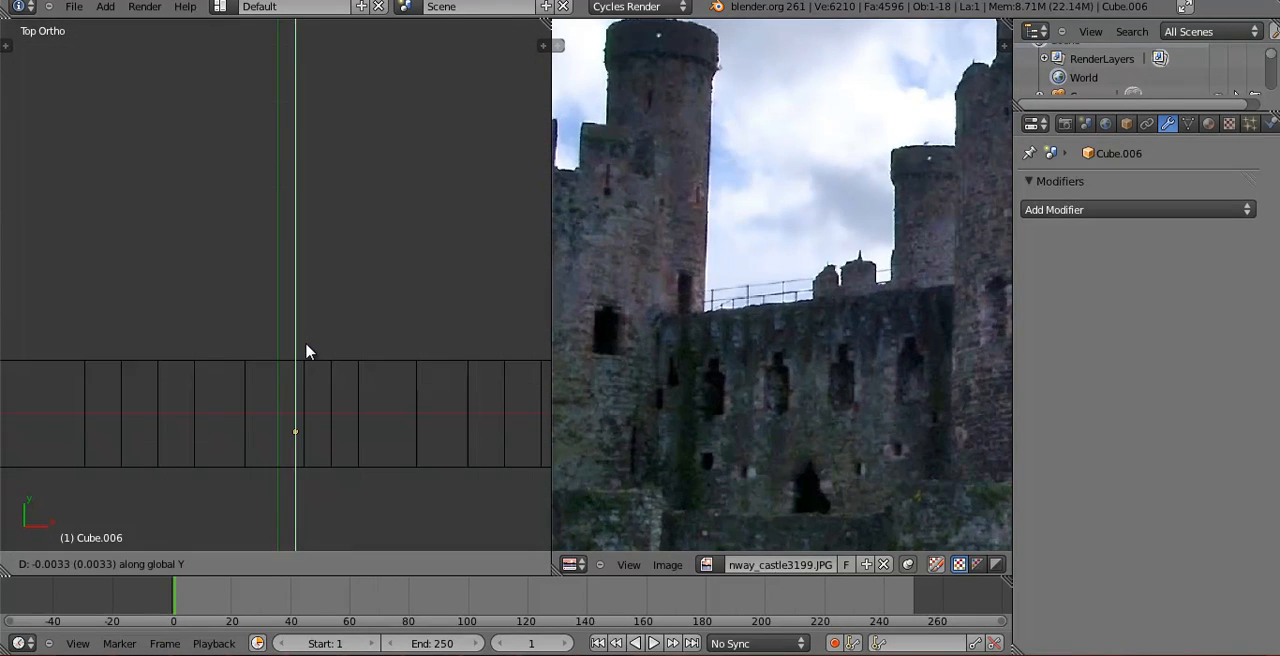
pyautogui.click(308, 369)
# Move the railing post along X to the end of the wall beside the large tower.
pyautogui.scroll(-4, 320, 380)
pyautogui.press('g')
pyautogui.press('x')
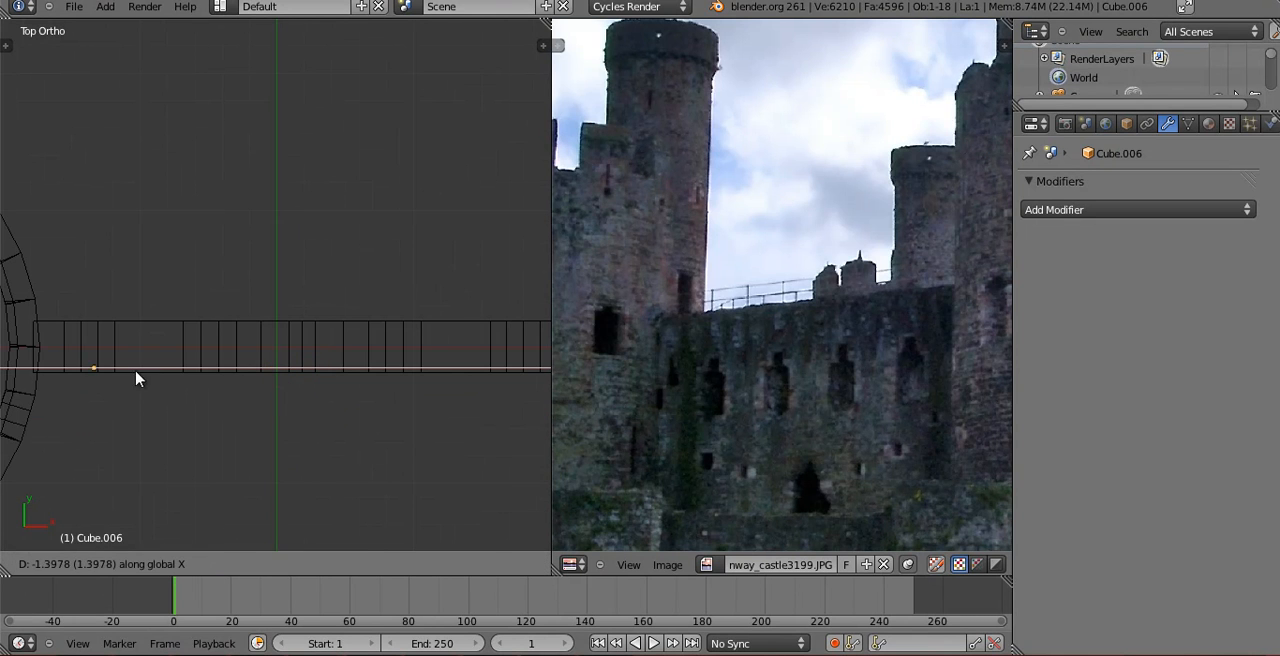
pyautogui.click(92, 372)
# Add an Array modifier to the post with a relative X offset of 35.079 and a count of 8.
pyautogui.click(1137, 209)
pyautogui.click(849, 248)
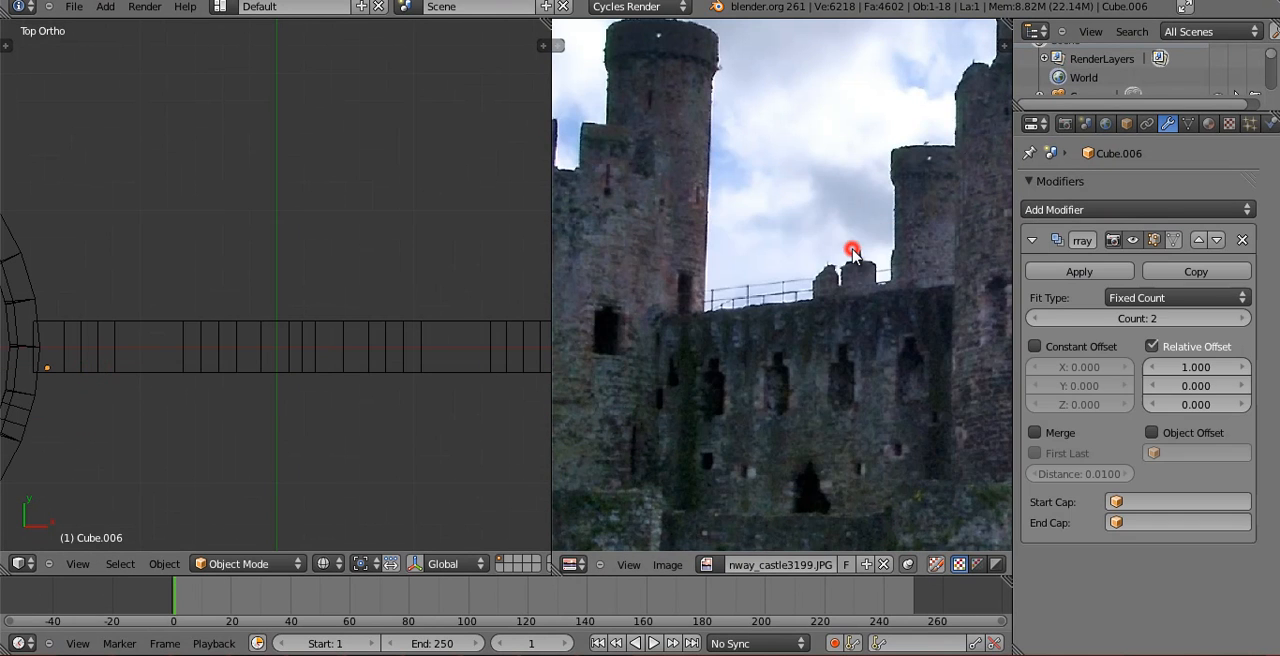
pyautogui.click(1180, 367)
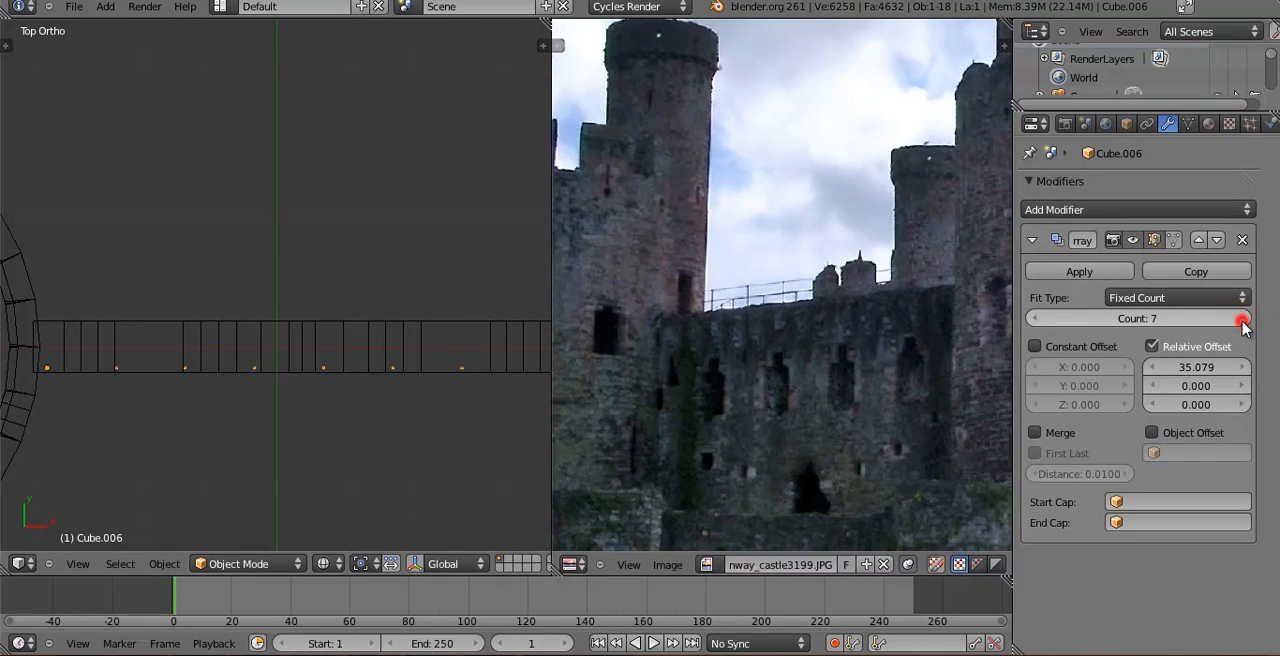
pyautogui.click(1243, 320)
# Adjust the row of posts along X so it spans the wall between the towers, and inspect it in solid shading.
pyautogui.scroll(-3, 484, 393)
pyautogui.press('g')
pyautogui.press('x')
pyautogui.click(397, 346)
pyautogui.moveTo(397, 346); pyautogui.dragTo(303, 304, button='middle')
pyautogui.press('z')
pyautogui.scroll(3, 262, 341)
pyautogui.moveTo(262, 341); pyautogui.dragTo(186, 311, button='middle')
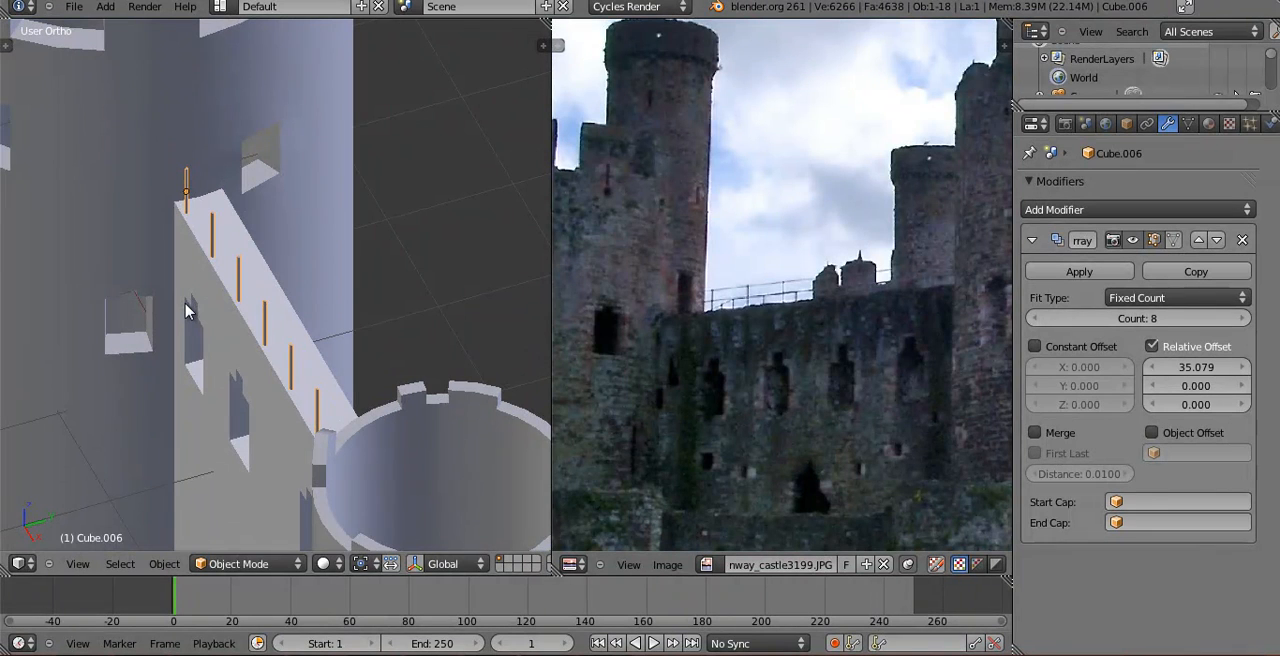
# Duplicate the row of posts and move the copy along Y to the wall's back edge.
pyautogui.hotkey('shift', 'd')
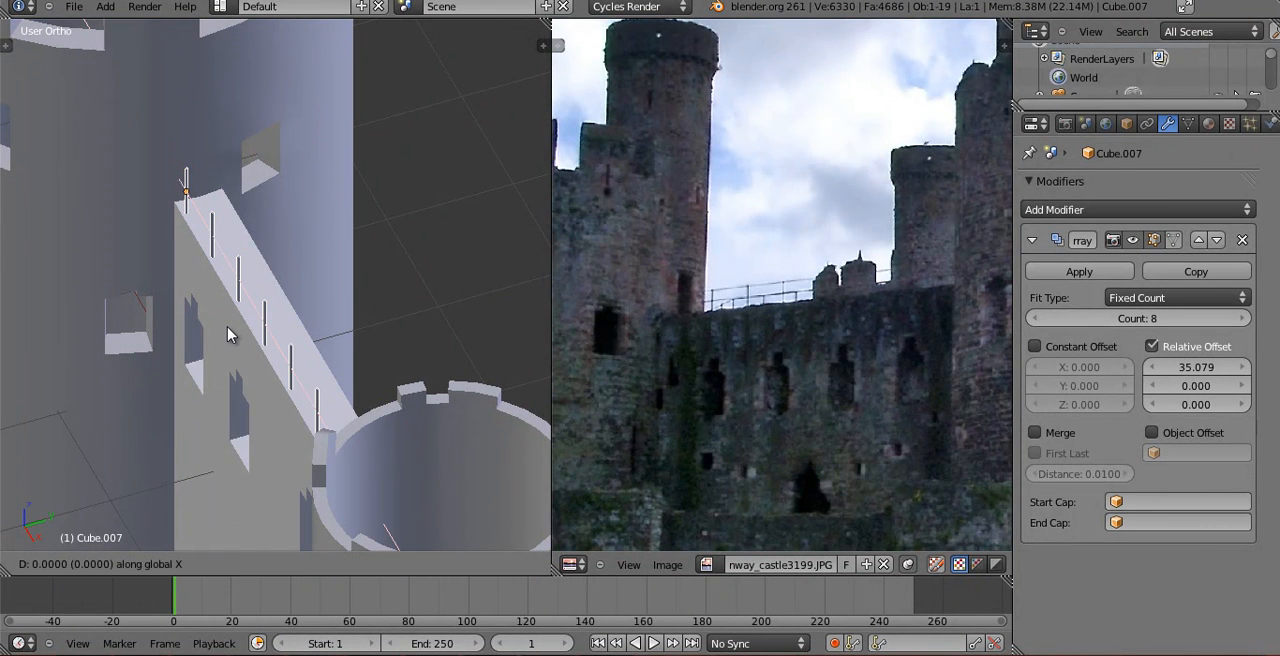
pyautogui.press('y')
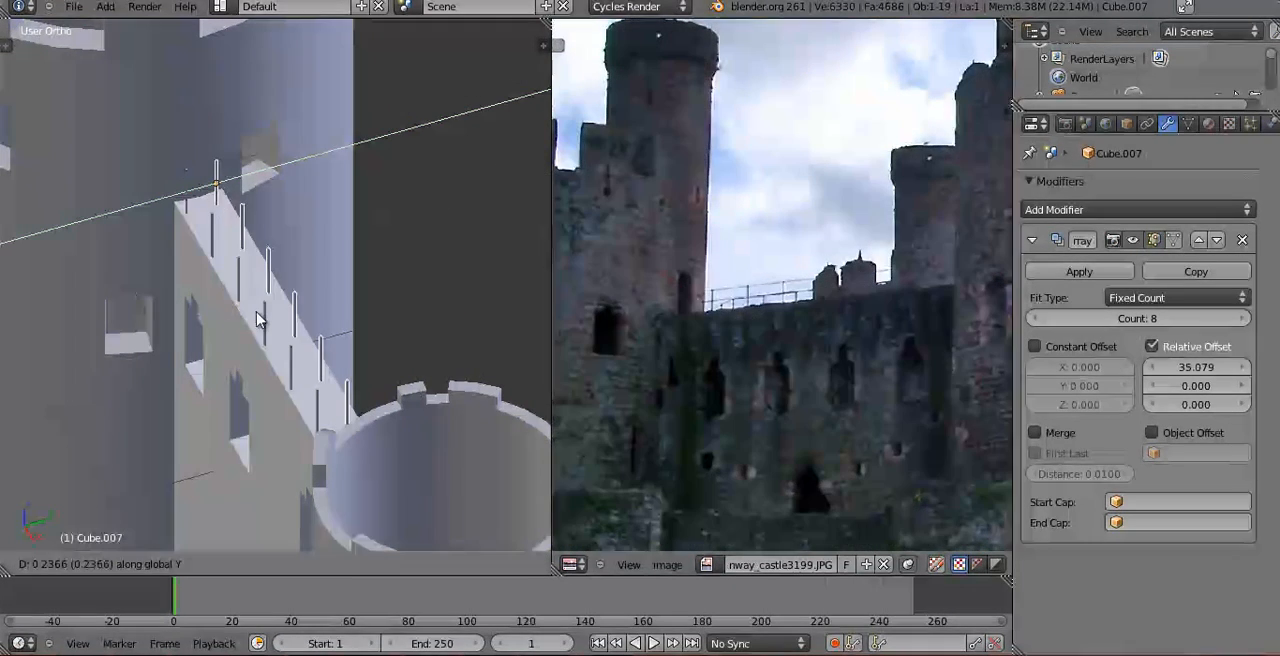
pyautogui.click(258, 311)
pyautogui.moveTo(260, 311); pyautogui.dragTo(308, 272, button='middle')
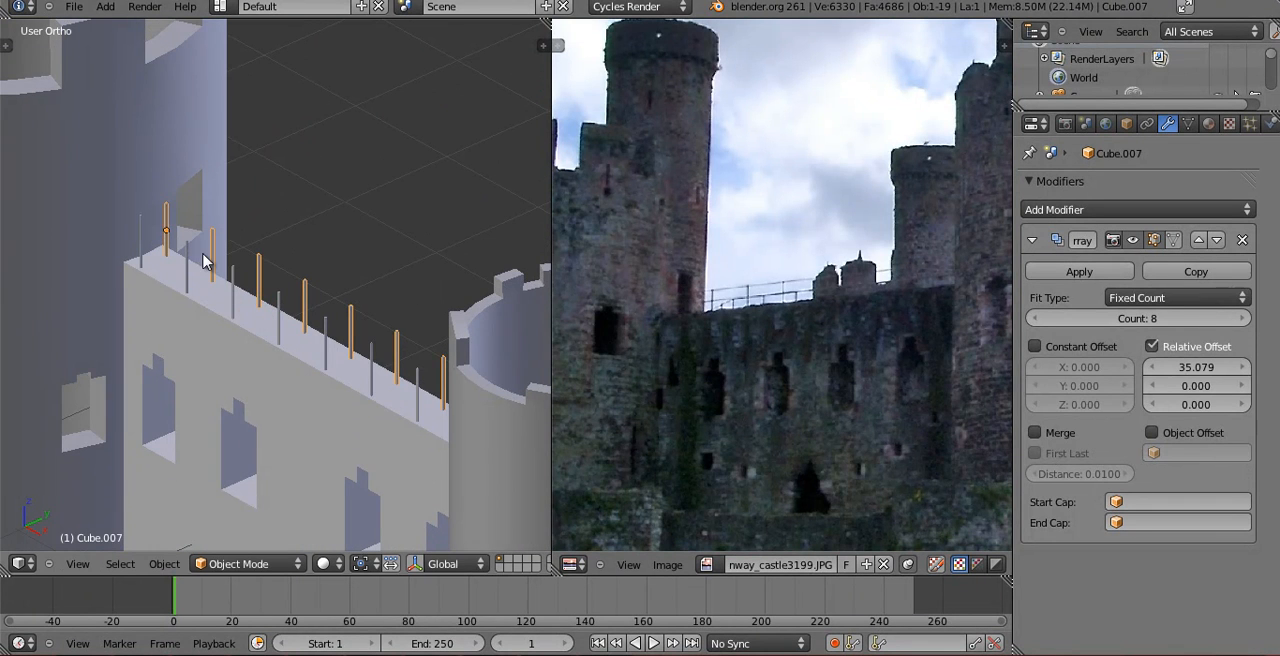
# Open the front row's post in Edit Mode and add a horizontal loop cut slid close to the post's top.
pyautogui.rightClick(195, 251)
pyautogui.rightClick(189, 246)
pyautogui.press('Tab')
pyautogui.press('KP_Decimal')
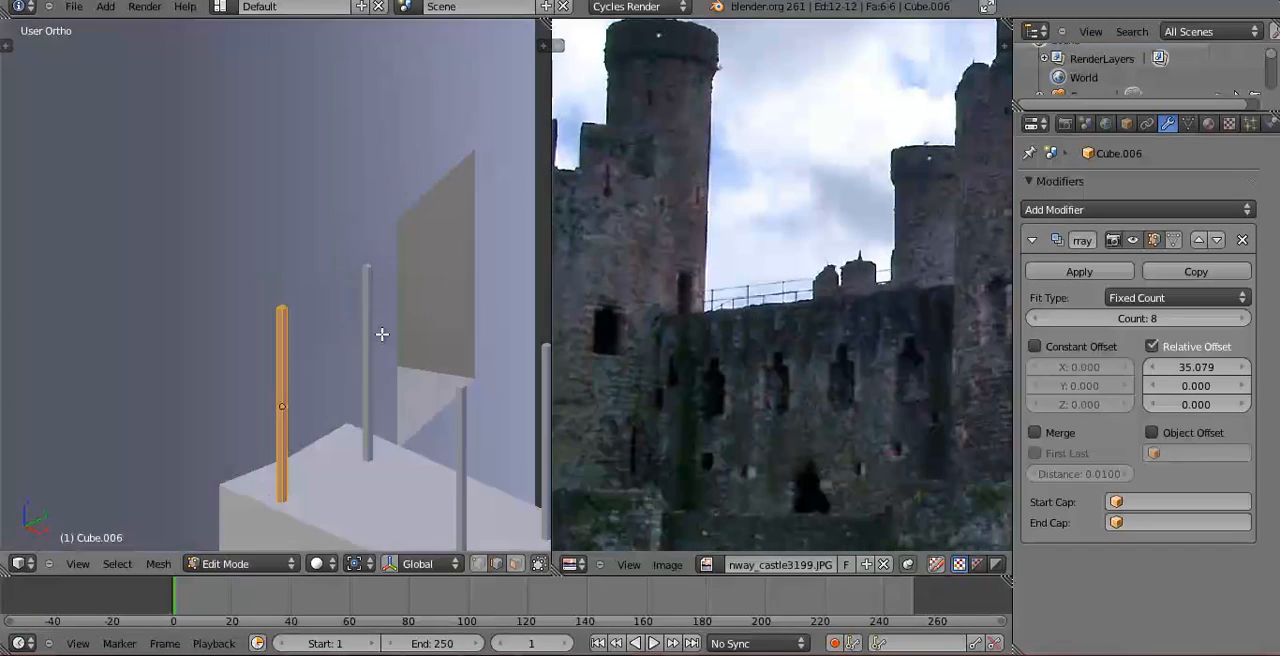
pyautogui.press('KP_1')
pyautogui.press('z')
pyautogui.scroll(-2, 338, 392)
pyautogui.keyDown('shift'); pyautogui.moveTo(331, 401); pyautogui.dragTo(389, 287, button='middle'); pyautogui.keyUp('shift')
pyautogui.scroll(2, 389, 287)
pyautogui.hotkey('ctrl', 'r')
pyautogui.click(177, 337)
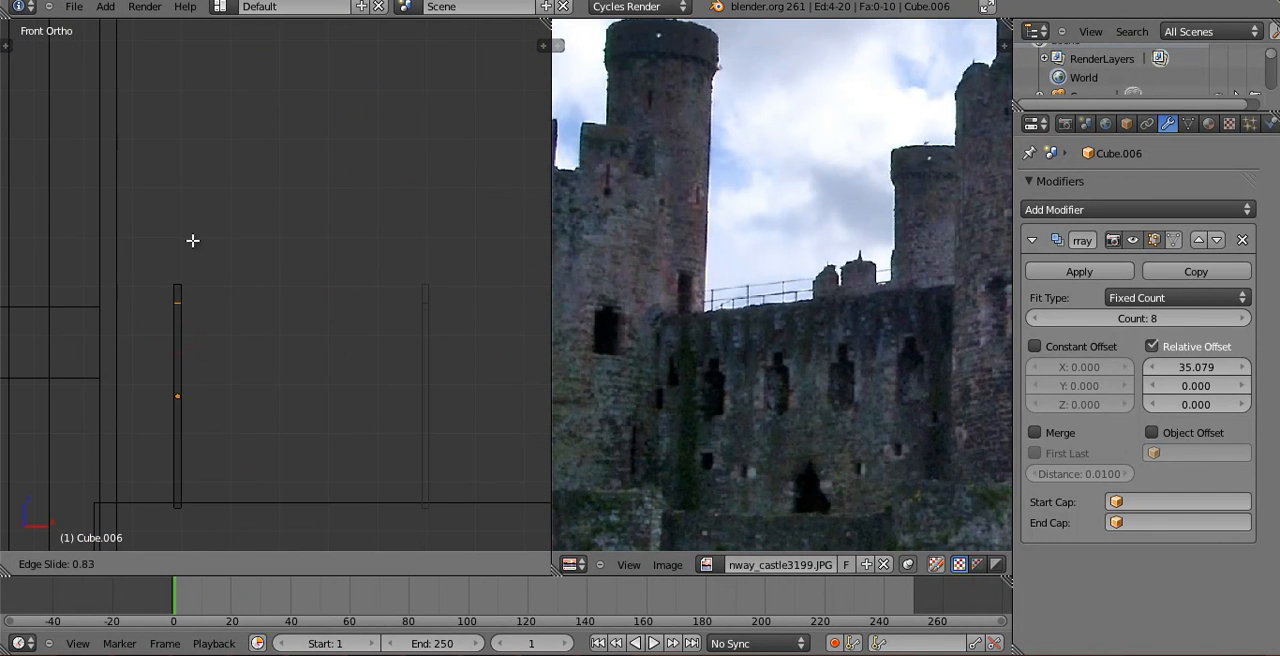
pyautogui.click(193, 234)
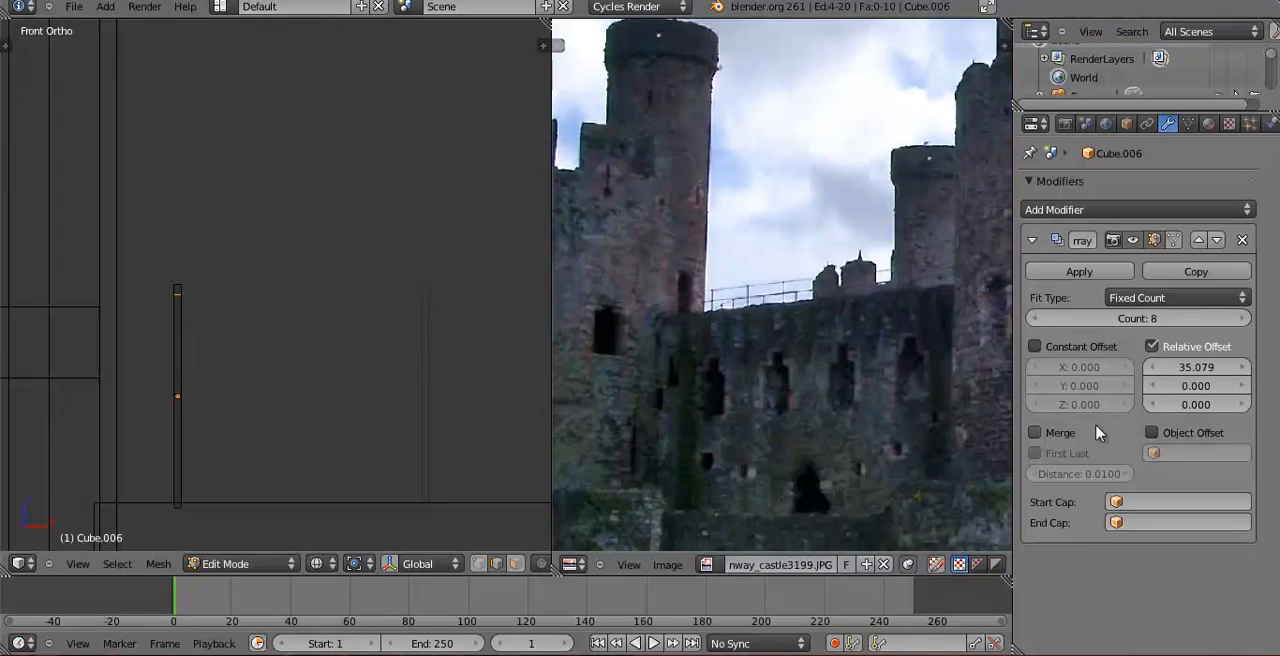
# Switch to face selection and select the side face of the first post's top segment that faces the next post.
pyautogui.scroll(3, 197, 276)
pyautogui.press('b')
pyautogui.moveTo(112, 292); pyautogui.dragTo(112, 292)
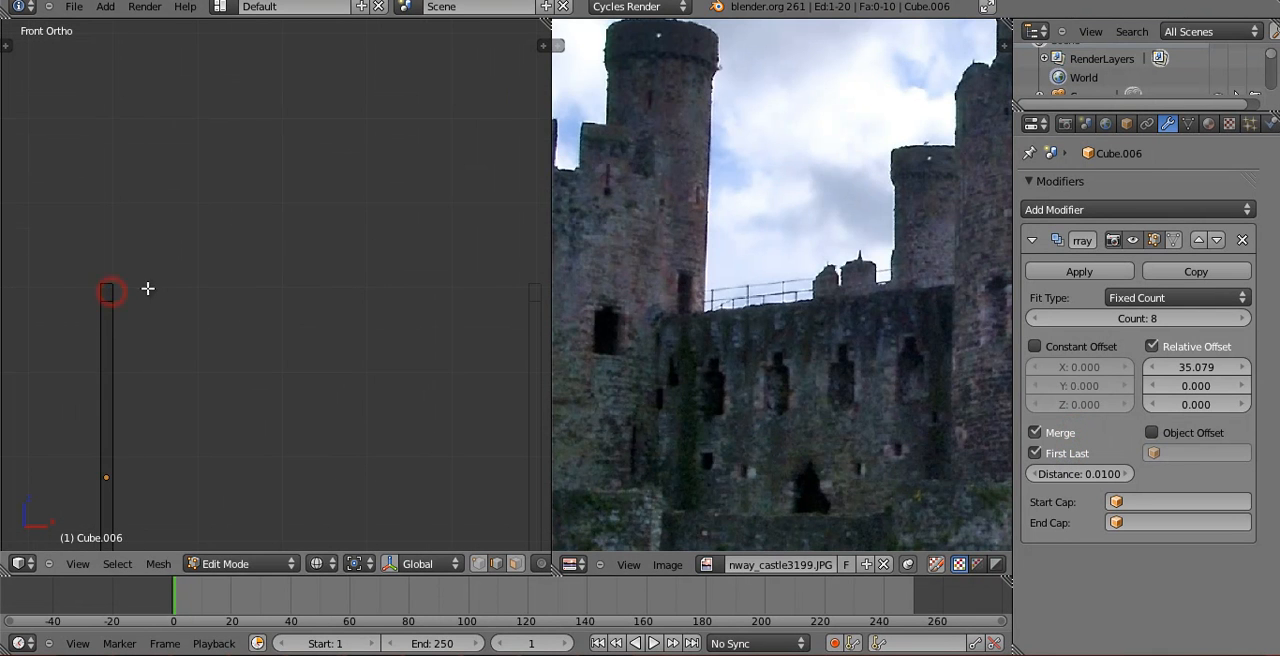
pyautogui.hotkey('ctrl', 'Tab')
pyautogui.click(113, 307)
pyautogui.press('a')
pyautogui.press('a')
pyautogui.press('b')
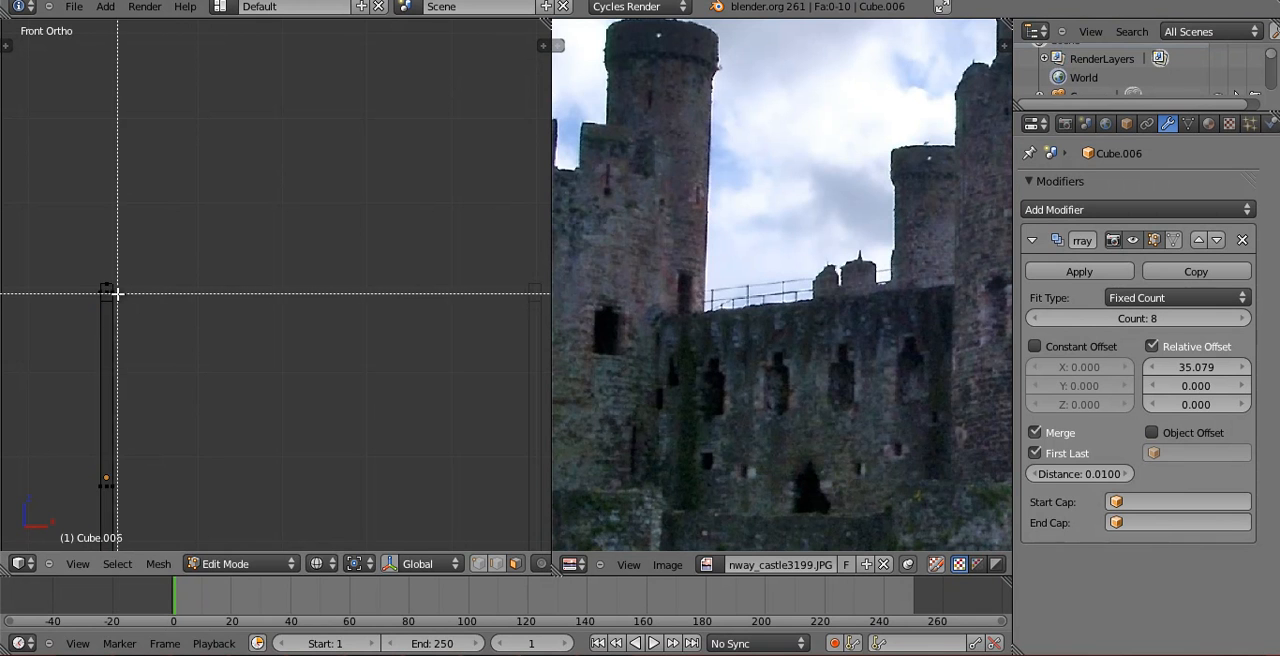
pyautogui.moveTo(149, 302); pyautogui.dragTo(149, 302)
pyautogui.scroll(-3, 194, 309)
# Extrude the selected face about 0.49 along its normal to meet the next post, forming the top rail.
pyautogui.press('e')
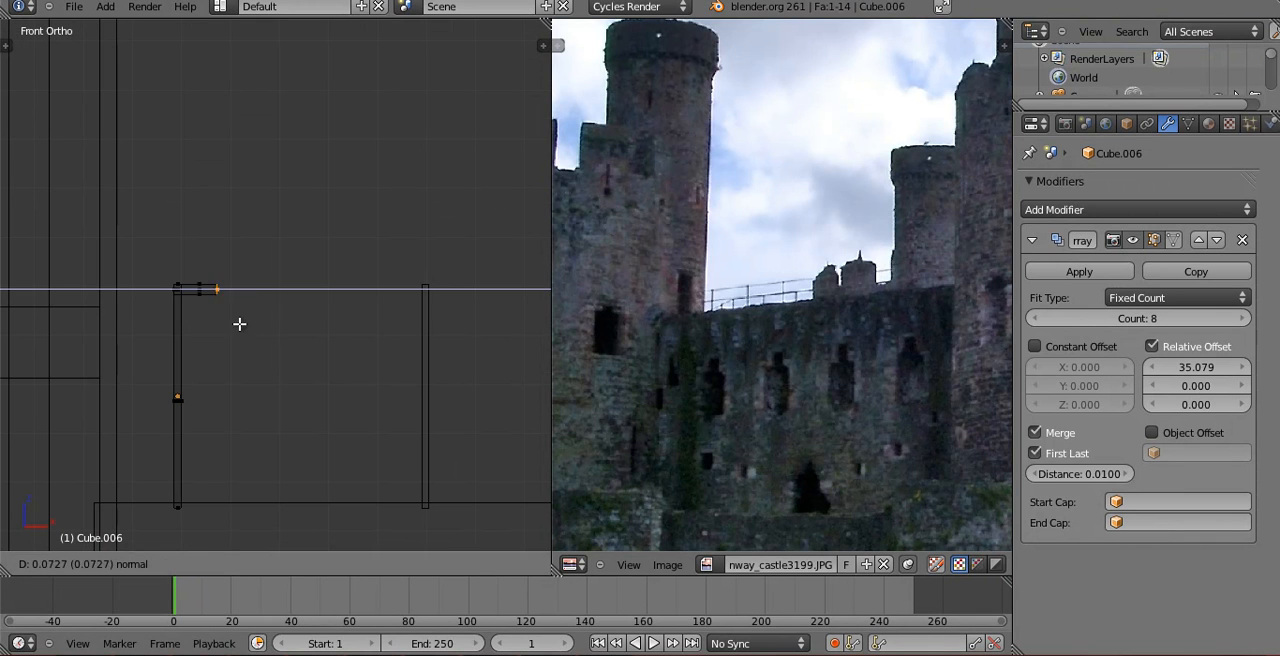
pyautogui.click(414, 325)
pyautogui.scroll(4, 317, 351)
pyautogui.press('g')
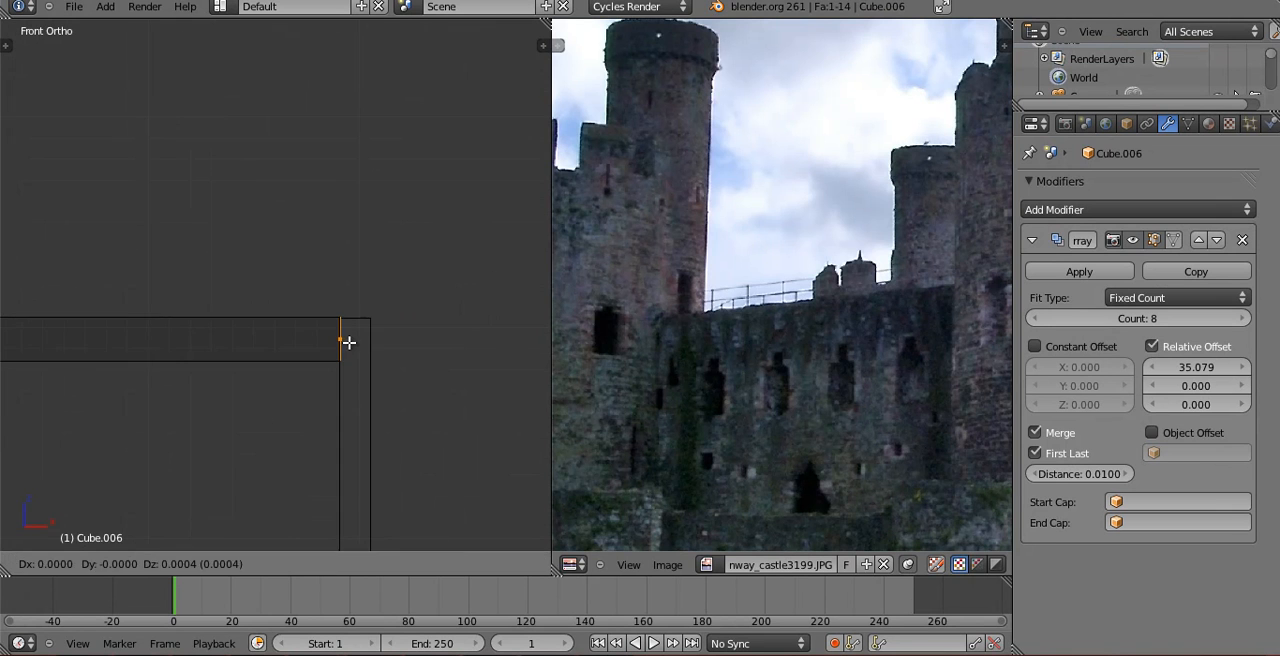
pyautogui.click(348, 342)
pyautogui.press('Tab')
# Set the front row's Array relative X offset to 1.000.
pyautogui.scroll(-5, 297, 360)
pyautogui.scroll(-3, 293, 352)
pyautogui.keyDown('shift'); pyautogui.moveTo(389, 334); pyautogui.dragTo(343, 365, button='middle'); pyautogui.keyUp('shift')
pyautogui.scroll(1, 343, 365)
pyautogui.press('Return')
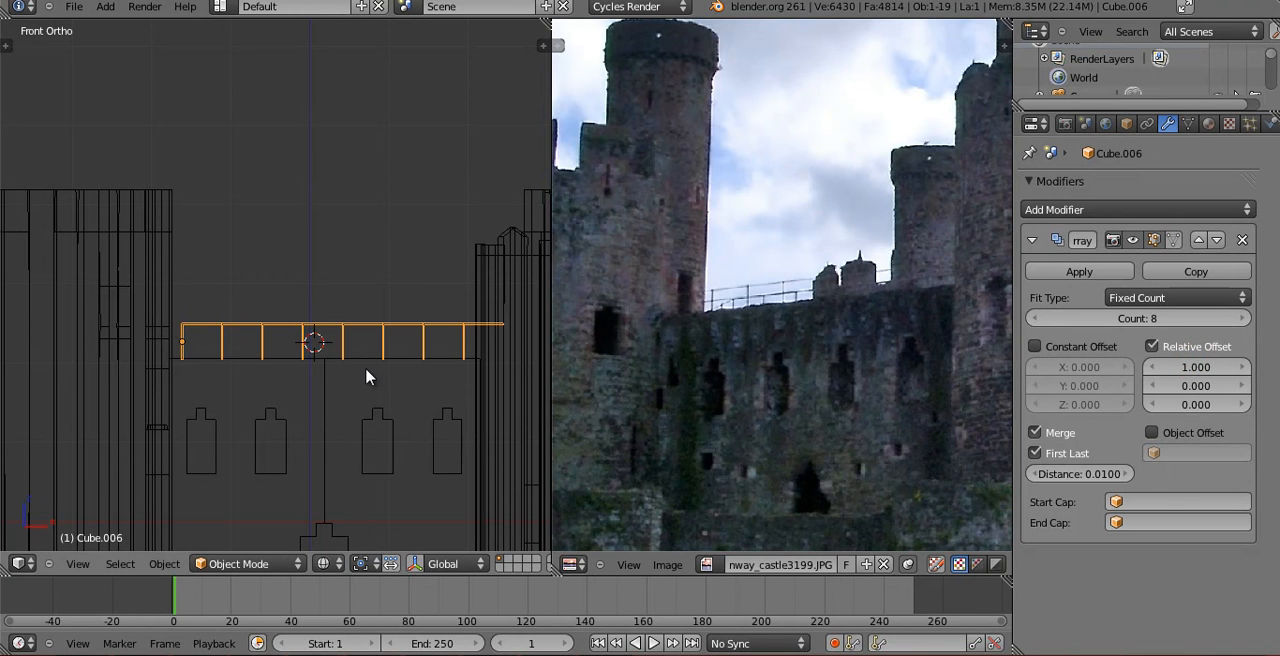
# Extrude the opposite side face of the first post's top segment outward so the rail reaches the adjacent tower.
pyautogui.scroll(4, 297, 346)
pyautogui.keyDown('shift'); pyautogui.moveTo(181, 446); pyautogui.dragTo(387, 306, button='middle'); pyautogui.keyUp('shift')
pyautogui.scroll(2, 387, 306)
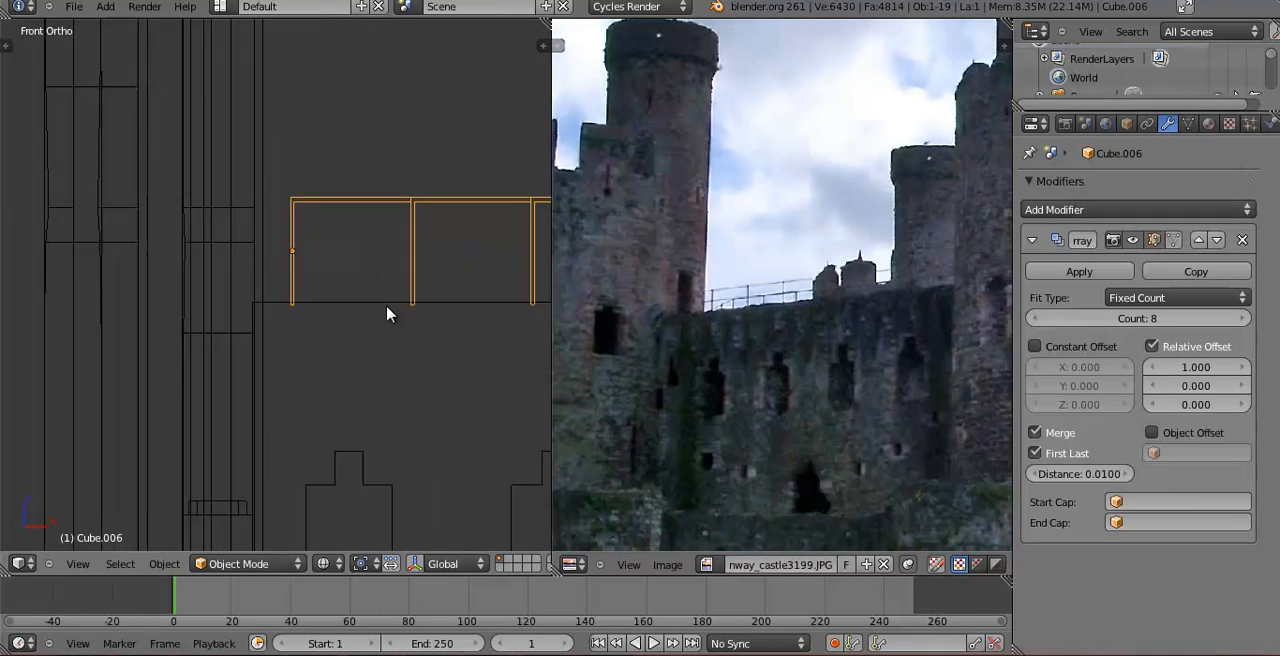
pyautogui.scroll(2, 387, 306)
pyautogui.press('Tab')
pyautogui.keyDown('shift'); pyautogui.moveTo(316, 195); pyautogui.dragTo(313, 304, button='middle'); pyautogui.keyUp('shift')
pyautogui.scroll(3, 313, 304)
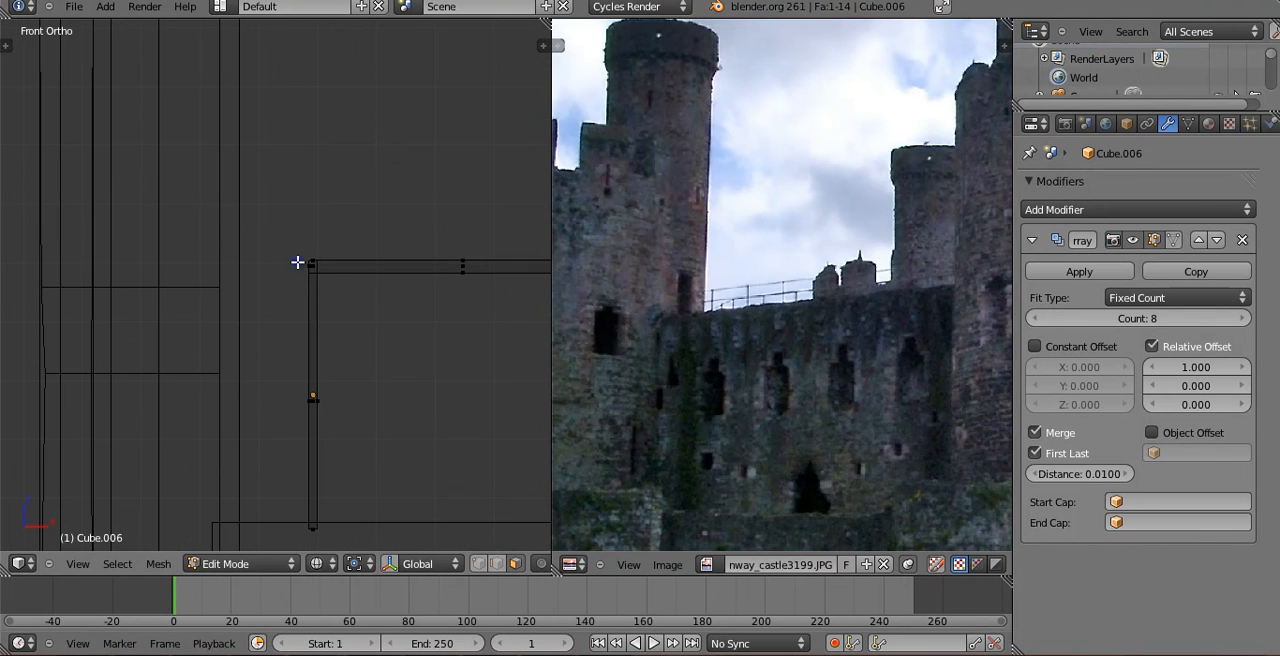
pyautogui.press('e')
pyautogui.click(313, 288)
pyautogui.press('Tab')
pyautogui.scroll(-5, 396, 320)
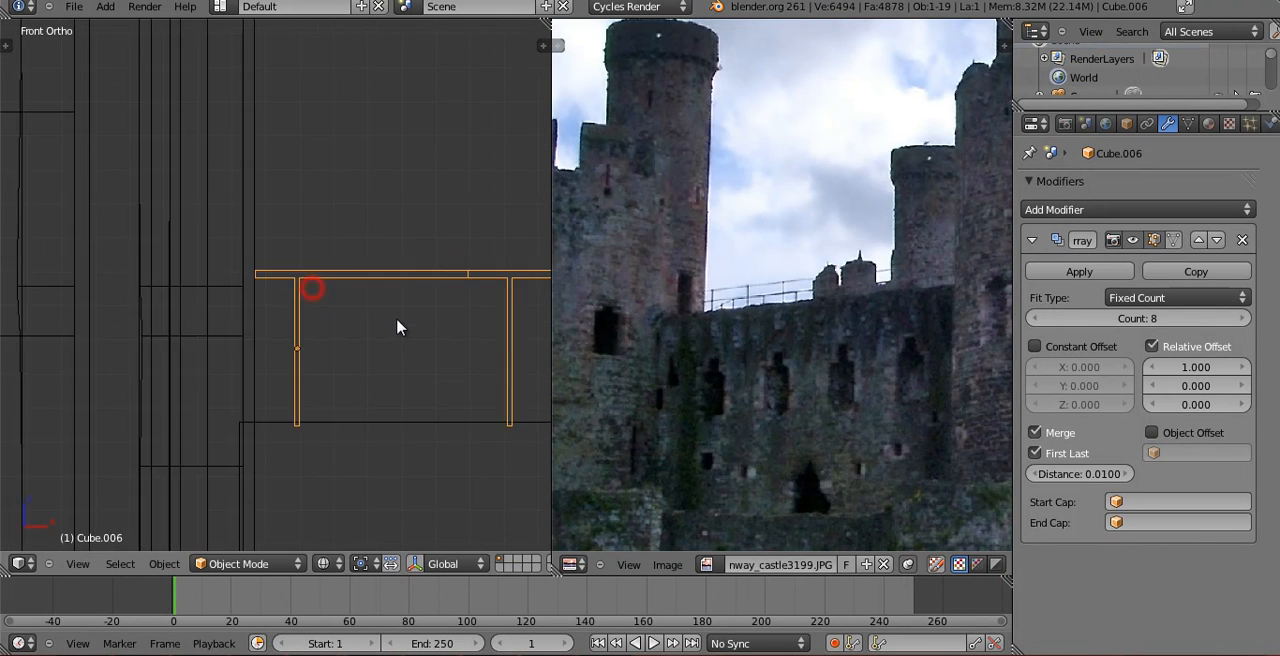
# Reduce the front railing's Array count to 7 so it fits between the two towers.
pyautogui.scroll(-7, 343, 305)
pyautogui.keyDown('shift'); pyautogui.moveTo(456, 321); pyautogui.dragTo(258, 321, button='middle'); pyautogui.keyUp('shift')
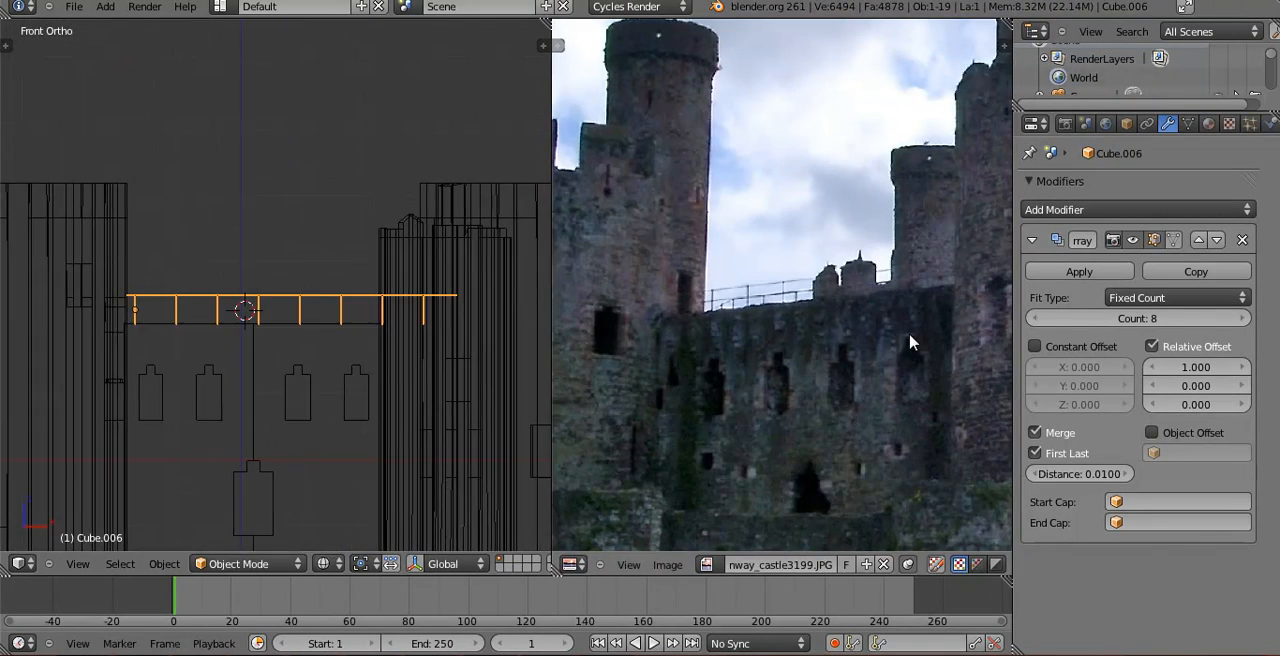
pyautogui.click(1058, 318)
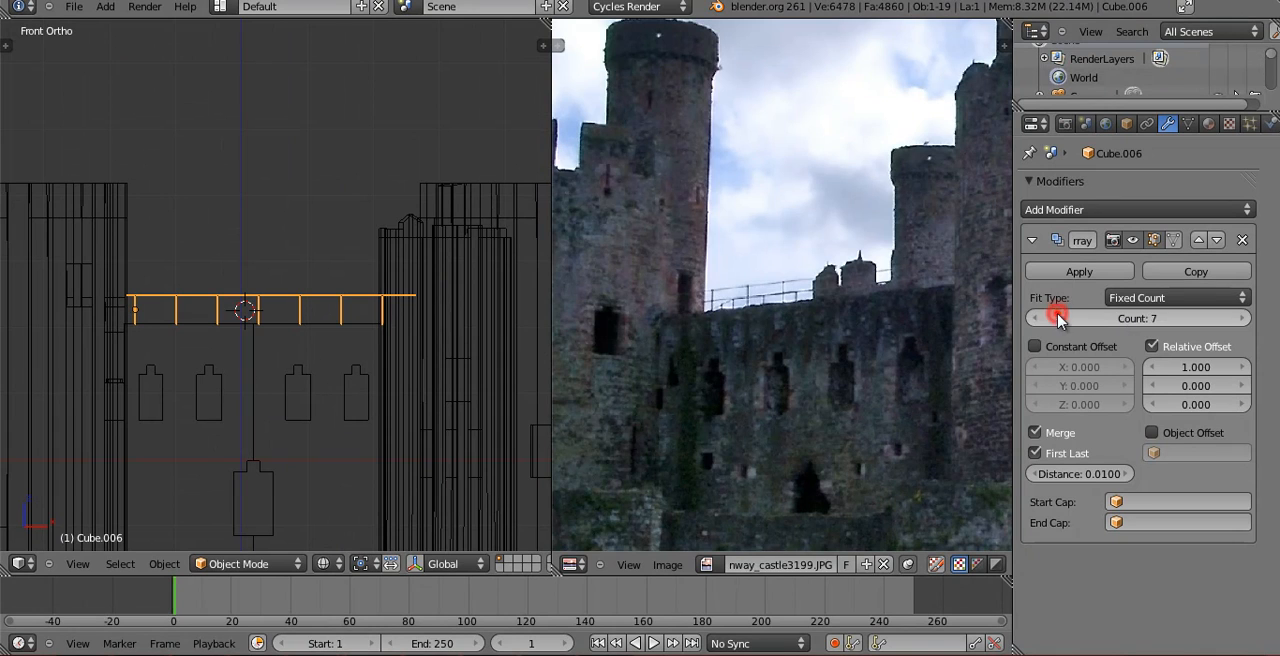
pyautogui.click(1245, 318)
# Set the back row's Array relative X offset to 1.000 and its count to 7.
pyautogui.moveTo(400, 390)
pyautogui.mouseDown(button='middle')
pyautogui.moveTo(457, 471)
pyautogui.moveTo(323, 340)
pyautogui.moveTo(265, 317)
pyautogui.mouseUp(button='middle')
pyautogui.press('z')
pyautogui.moveTo(137, 432)
pyautogui.mouseDown(button='middle')
pyautogui.moveTo(240, 486)
pyautogui.moveTo(209, 331)
pyautogui.moveTo(171, 383)
pyautogui.moveTo(244, 214)
pyautogui.moveTo(400, 160)
pyautogui.mouseUp(button='middle')
pyautogui.press('z')
pyautogui.press('z')
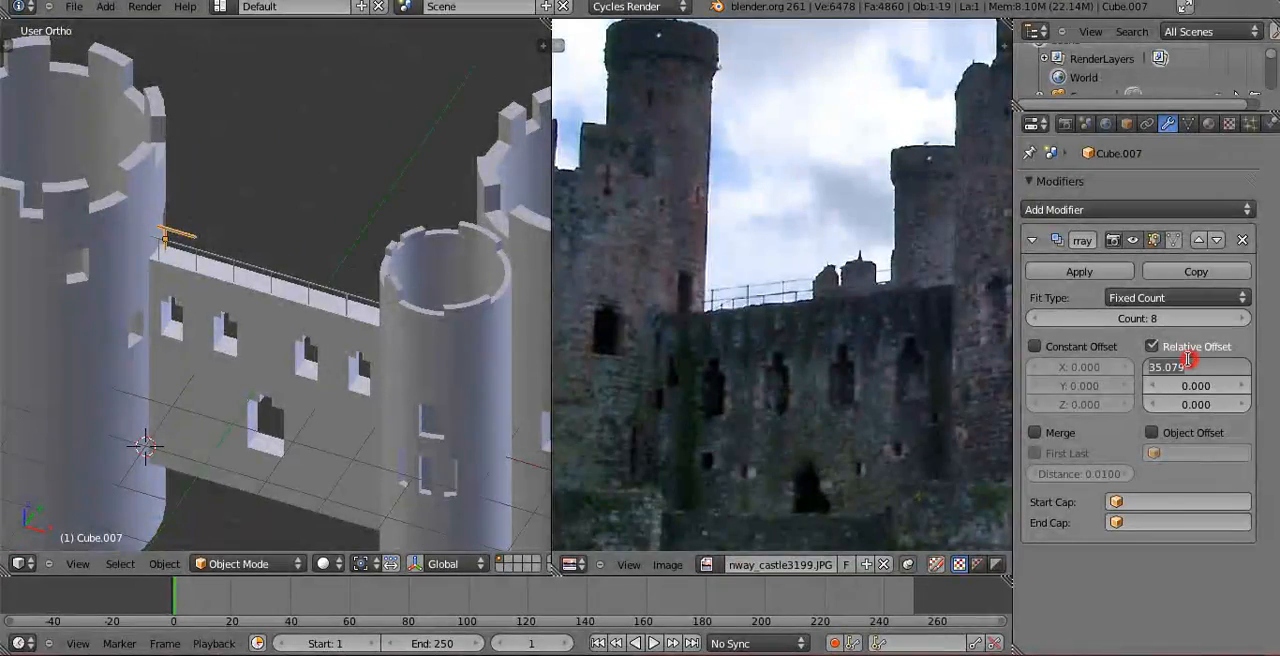
pyautogui.moveTo(393, 401); pyautogui.dragTo(390, 300, button='middle')
pyautogui.click(1042, 316)
pyautogui.moveTo(406, 366); pyautogui.dragTo(434, 363, button='middle')
# Save the file and compare the castle in the camera view with the full reference photo.
pyautogui.press('a')
pyautogui.scroll(-2, 409, 334)
pyautogui.press('Tab')
pyautogui.press('Tab')
pyautogui.scroll(-2, 434, 363)
pyautogui.press('KP_0')
pyautogui.hotkey('ctrl', 's')
pyautogui.click(330, 295)
pyautogui.scroll(-2, 822, 372)
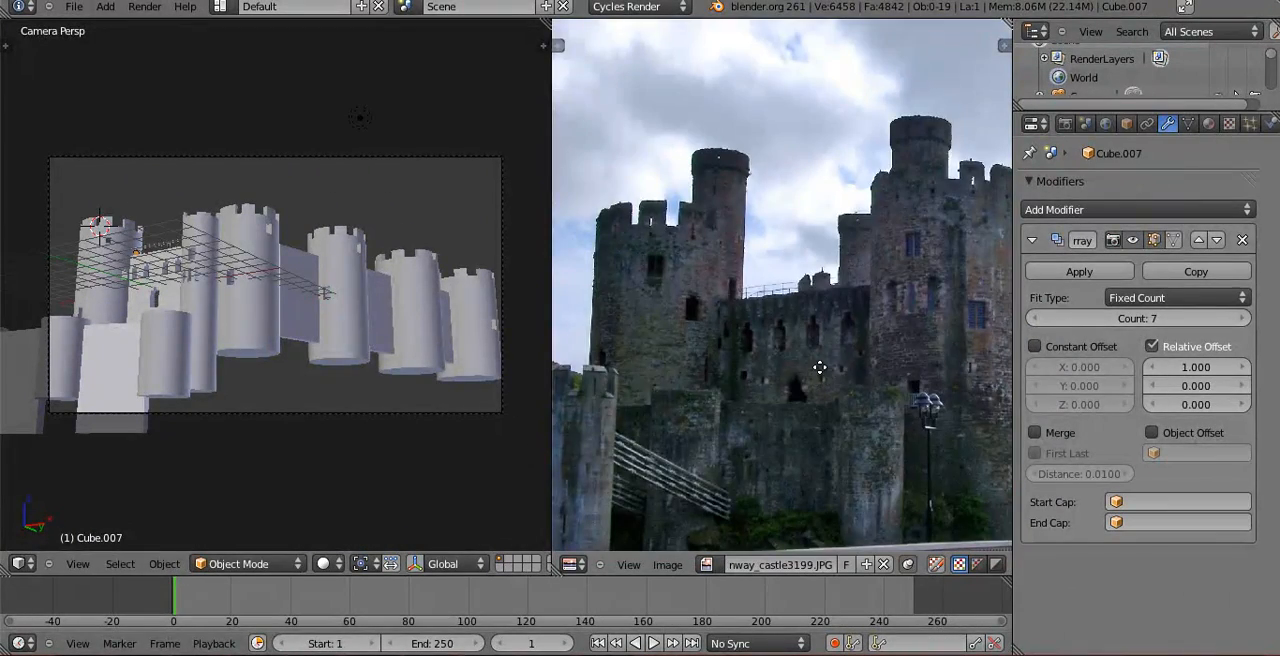
pyautogui.scroll(-2, 775, 378)
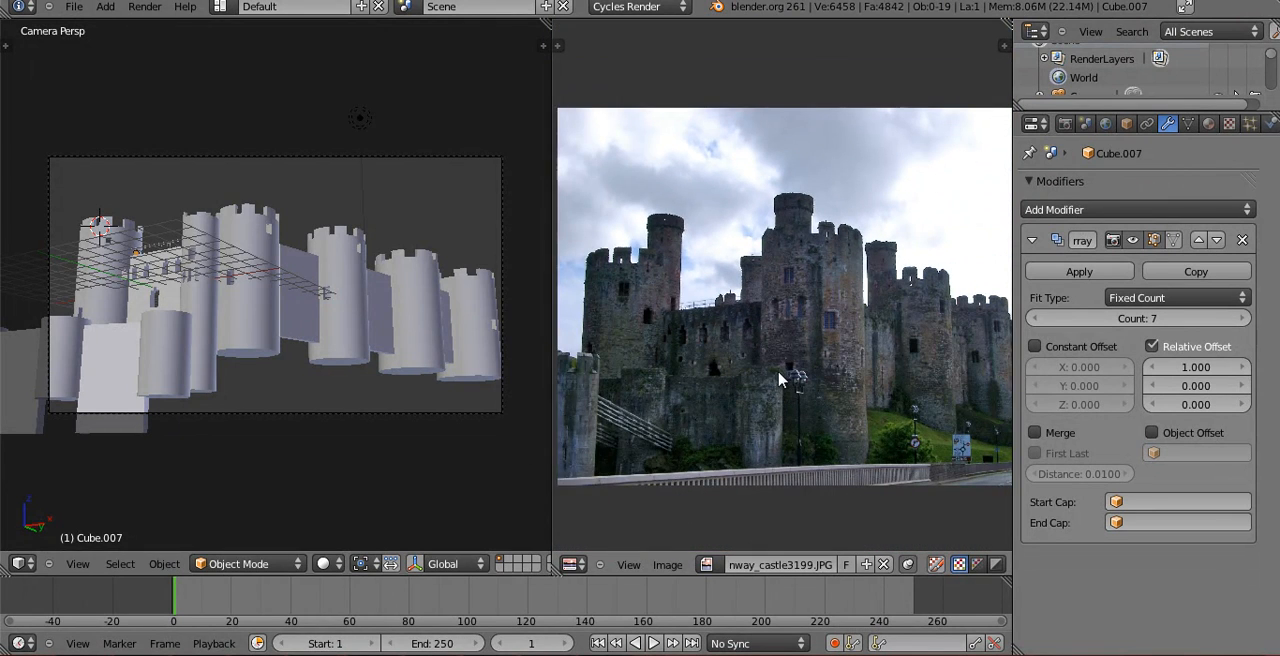
# Check in the user preferences that the Add Mesh: ANT Landscape addon is enabled, and return to the 3D View.
pyautogui.press('KP_1')
pyautogui.scroll(-2, 364, 290)
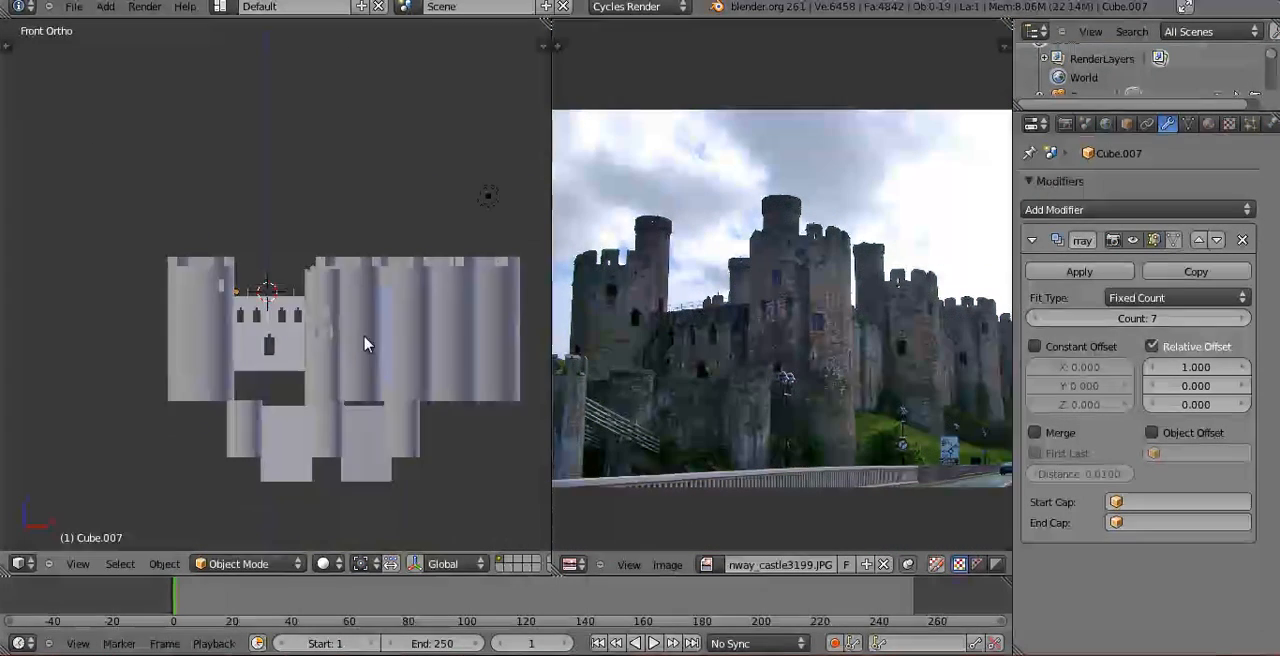
pyautogui.scroll(-3, 364, 344)
pyautogui.hotkey('shift', 'a')
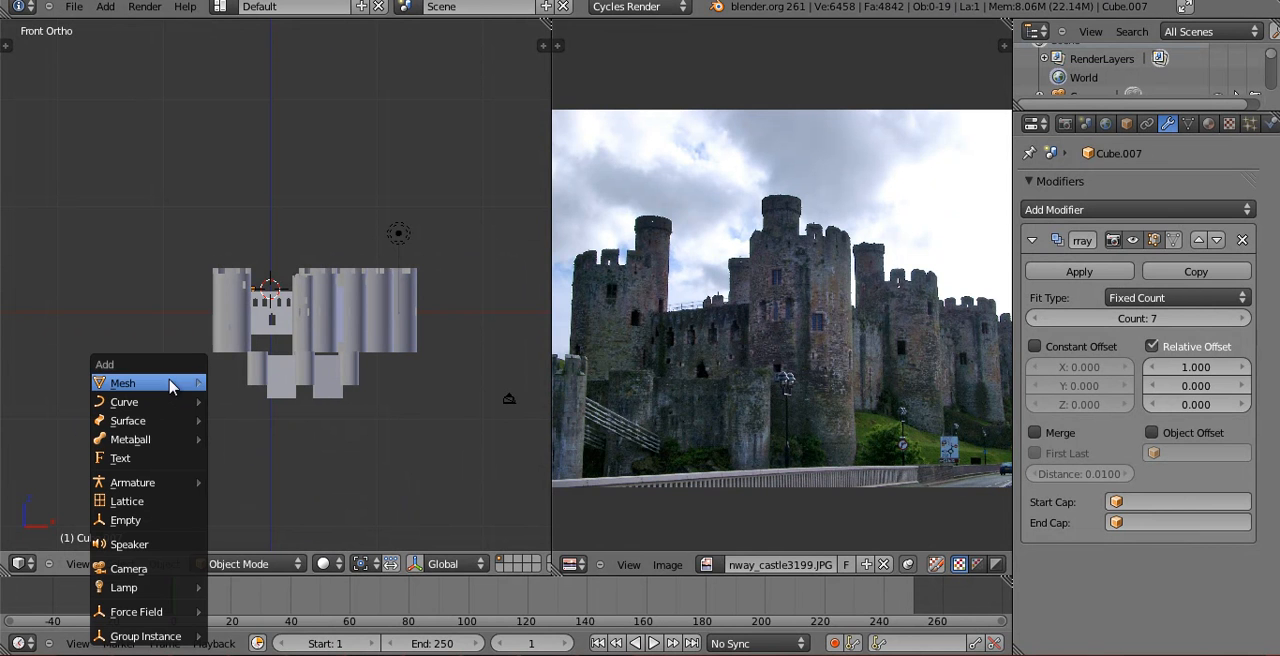
pyautogui.moveTo(170, 386)
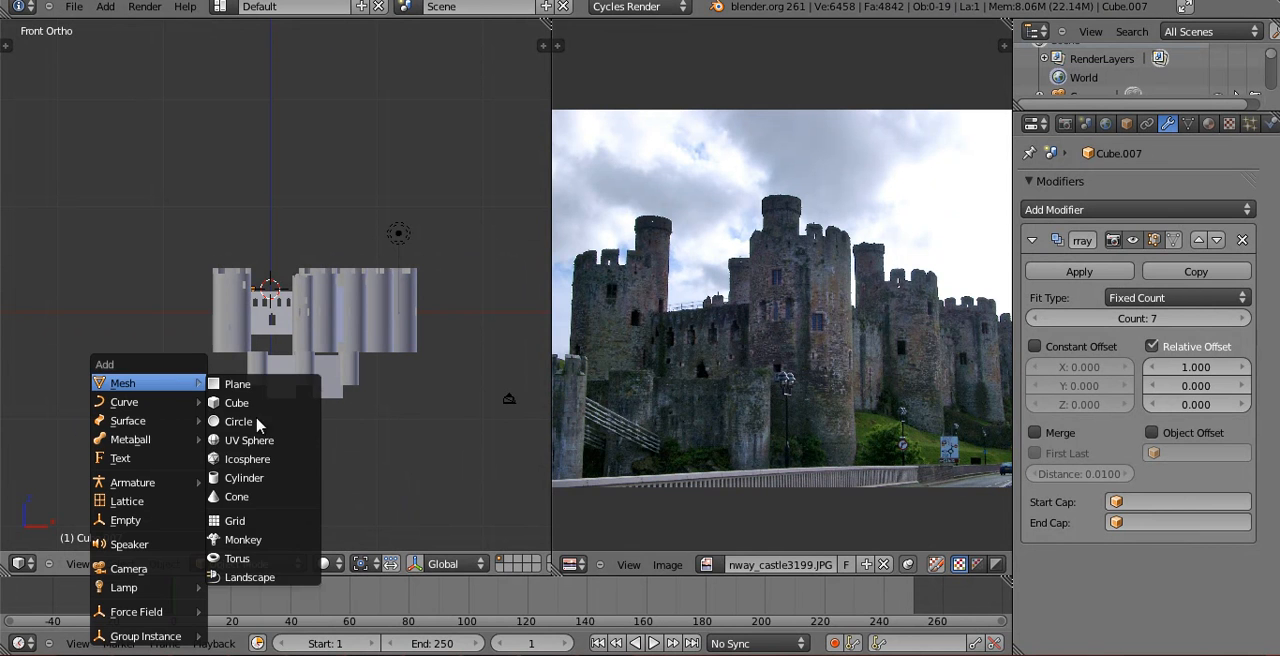
pyautogui.click(18, 563)
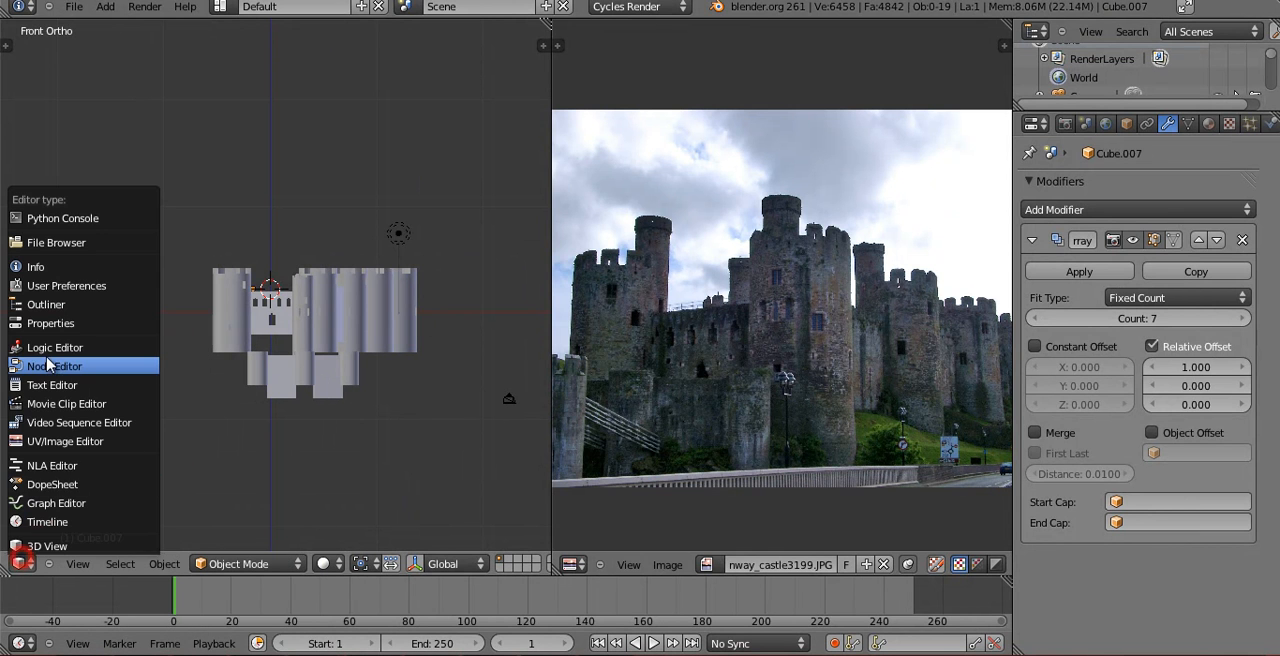
pyautogui.click(66, 286)
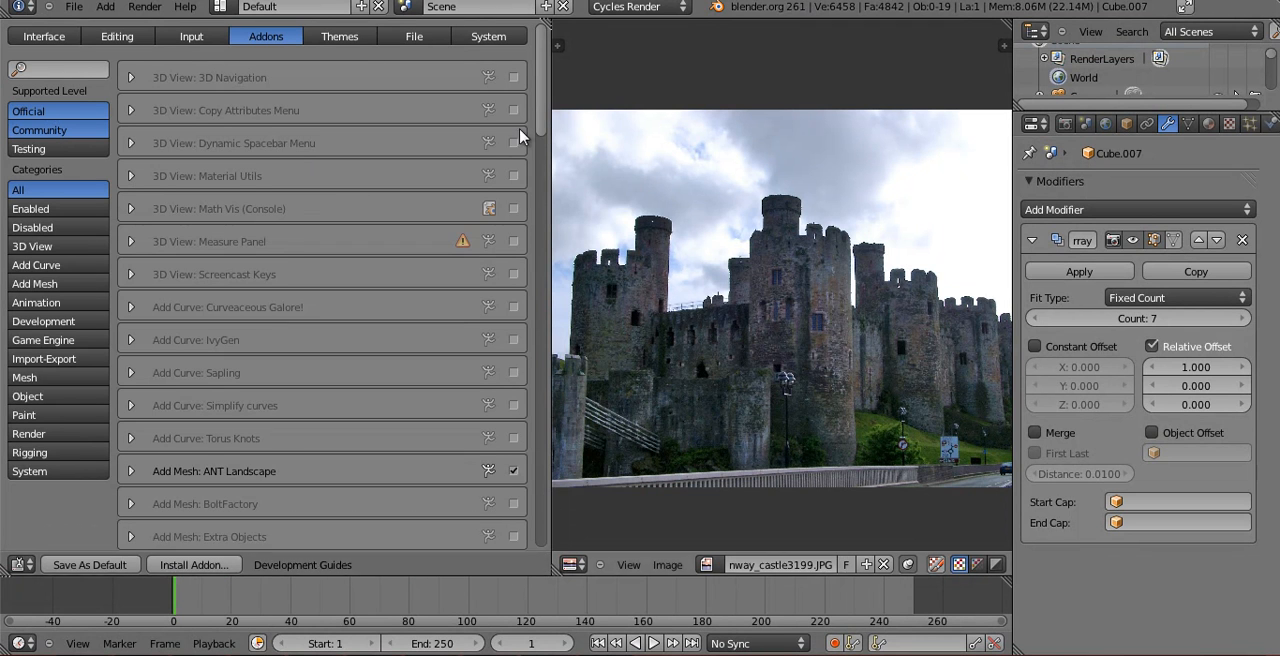
pyautogui.click(72, 60)
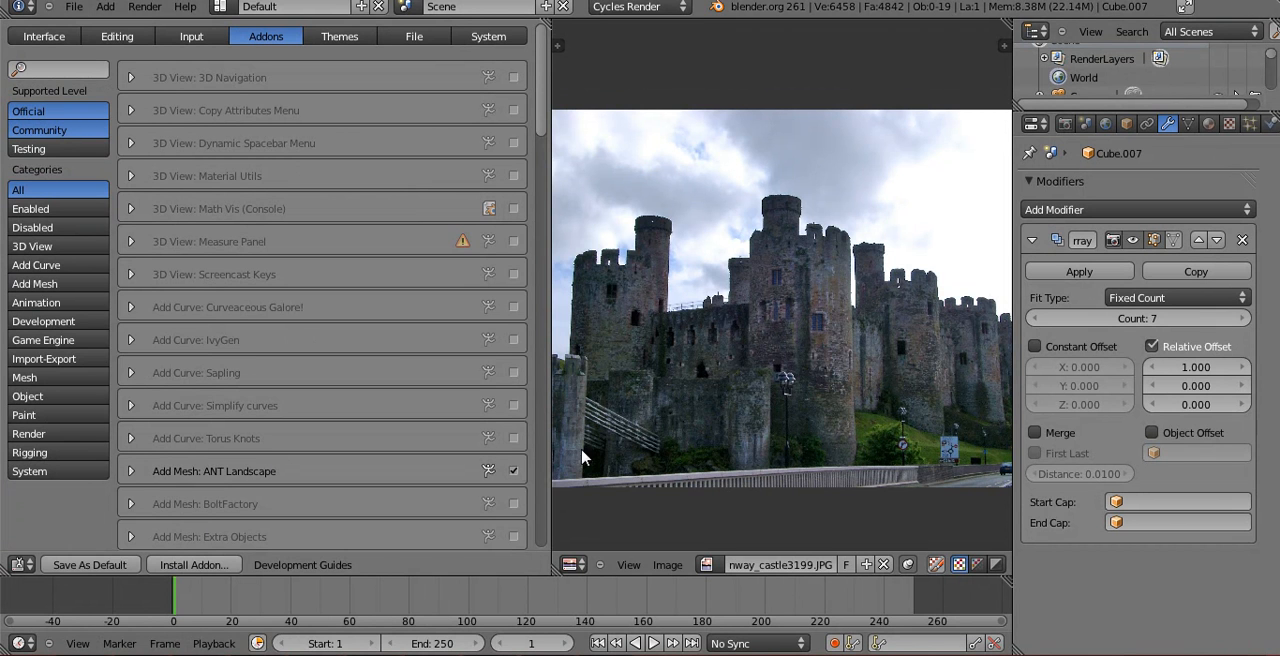
pyautogui.click(514, 472)
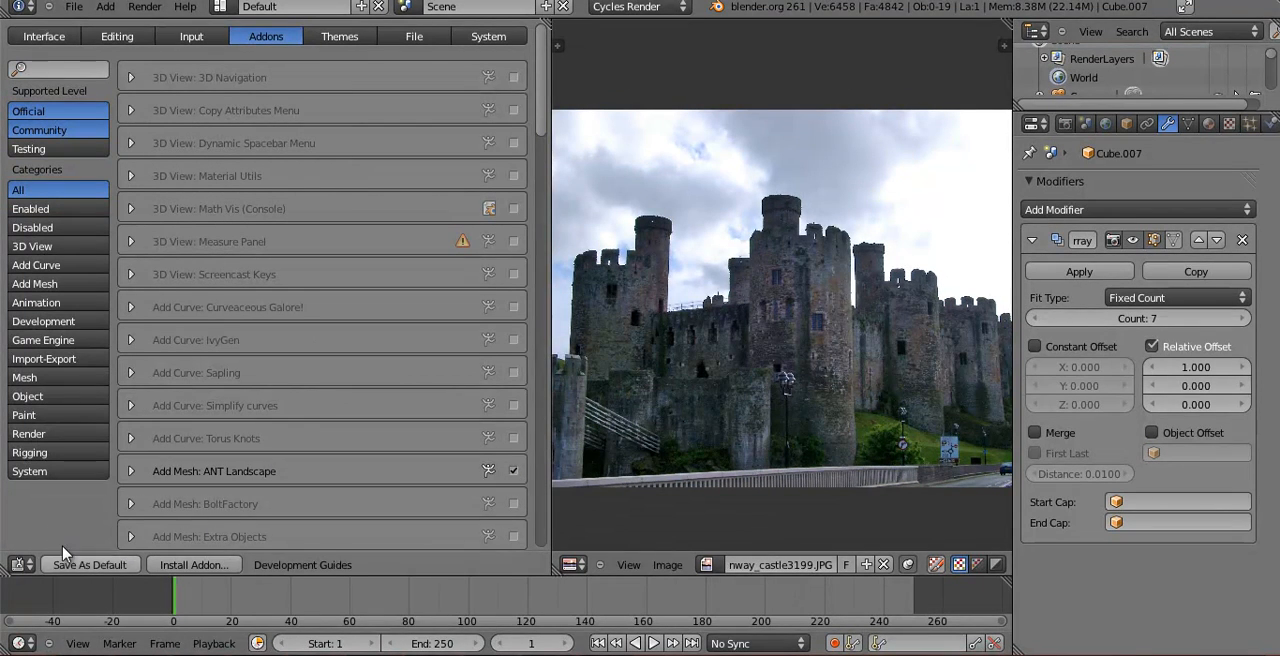
pyautogui.click(31, 565)
pyautogui.click(40, 548)
pyautogui.keyDown('shift'); pyautogui.moveTo(390, 312); pyautogui.dragTo(362, 283, button='middle'); pyautogui.keyUp('shift')
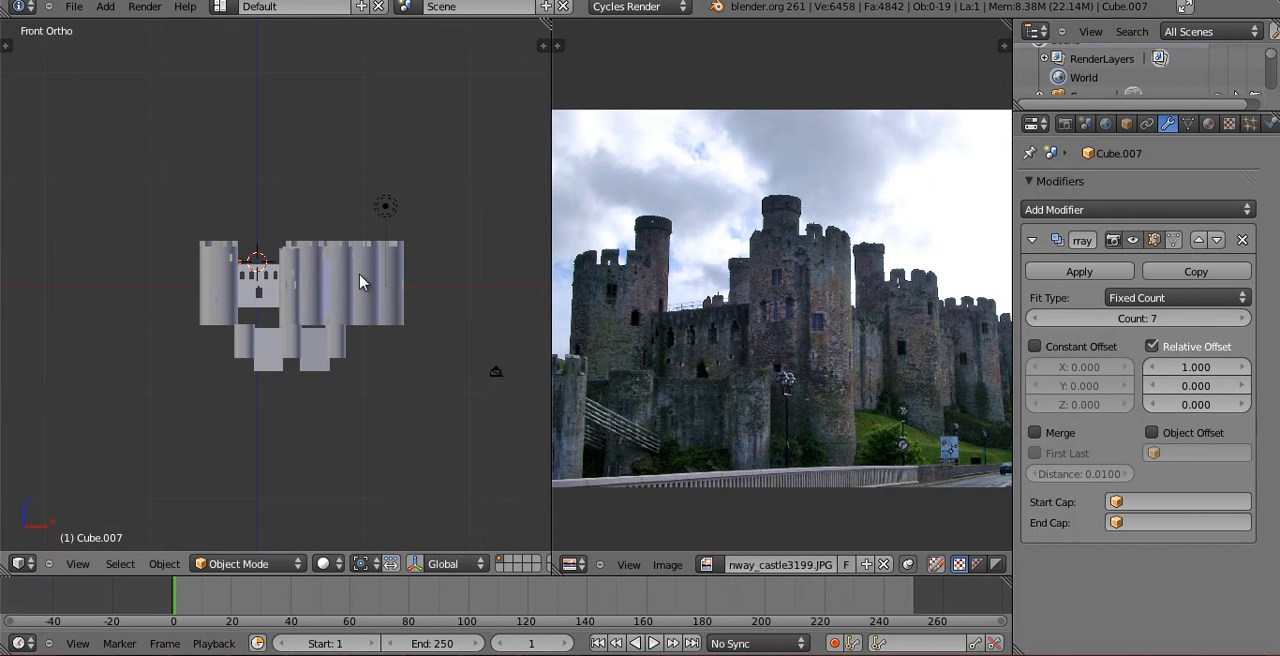
# Add a Landscape mesh to the castle scene.
pyautogui.hotkey('shift', 'a')
pyautogui.moveTo(362, 280)
pyautogui.hotkey('shift', 'a')
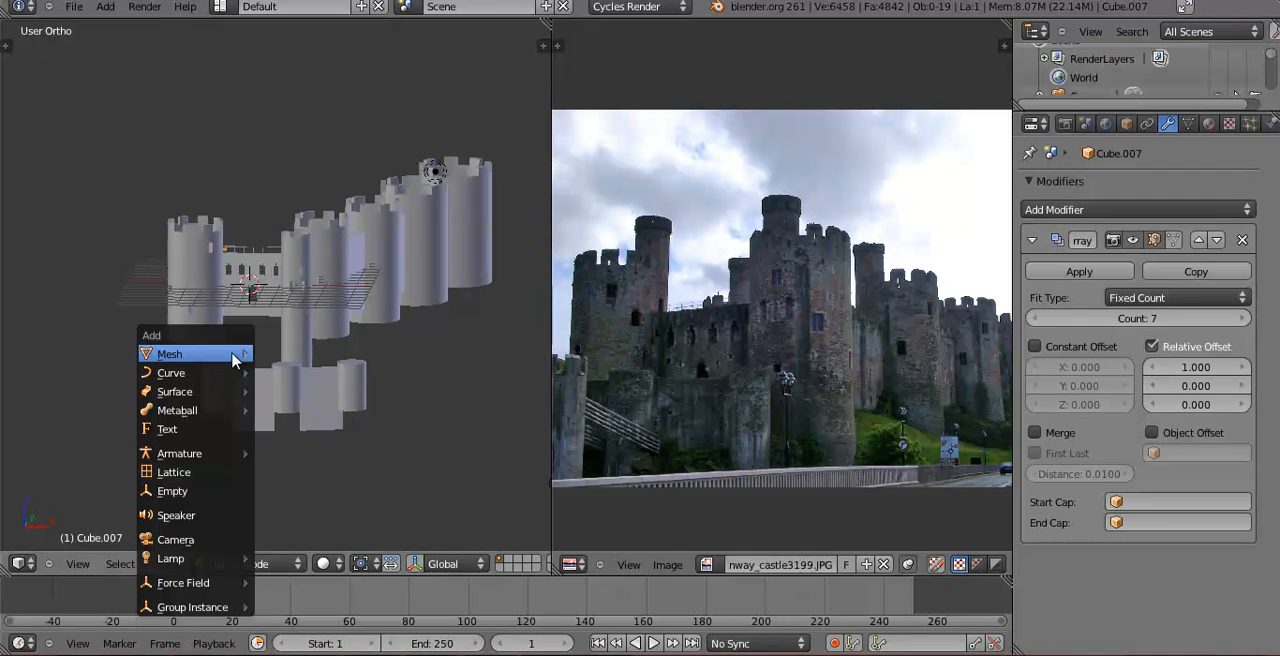
pyautogui.moveTo(235, 357)
pyautogui.click(308, 548)
# Set the landscape's Mesh Size to 20 and inspect how it extends around the castle.
pyautogui.moveTo(423, 264); pyautogui.dragTo(359, 397, button='middle')
pyautogui.scroll(7, 326, 323)
pyautogui.press('z')
pyautogui.press('z')
pyautogui.moveTo(302, 246)
pyautogui.mouseDown(button='middle')
pyautogui.moveTo(326, 240)
pyautogui.moveTo(320, 306)
pyautogui.moveTo(281, 320)
pyautogui.moveTo(104, 252)
pyautogui.moveTo(323, 384)
pyautogui.moveTo(57, 224)
pyautogui.moveTo(324, 360)
pyautogui.moveTo(55, 313)
pyautogui.mouseUp(button='middle')
pyautogui.press('t')
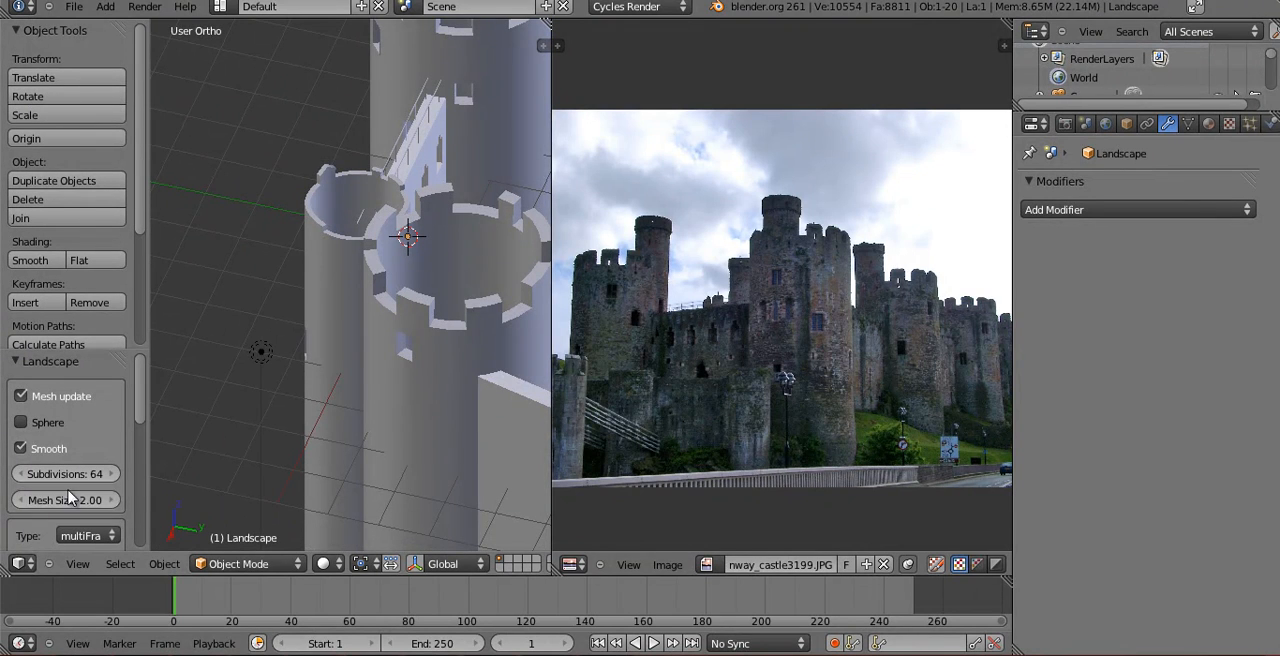
pyautogui.press('Return')
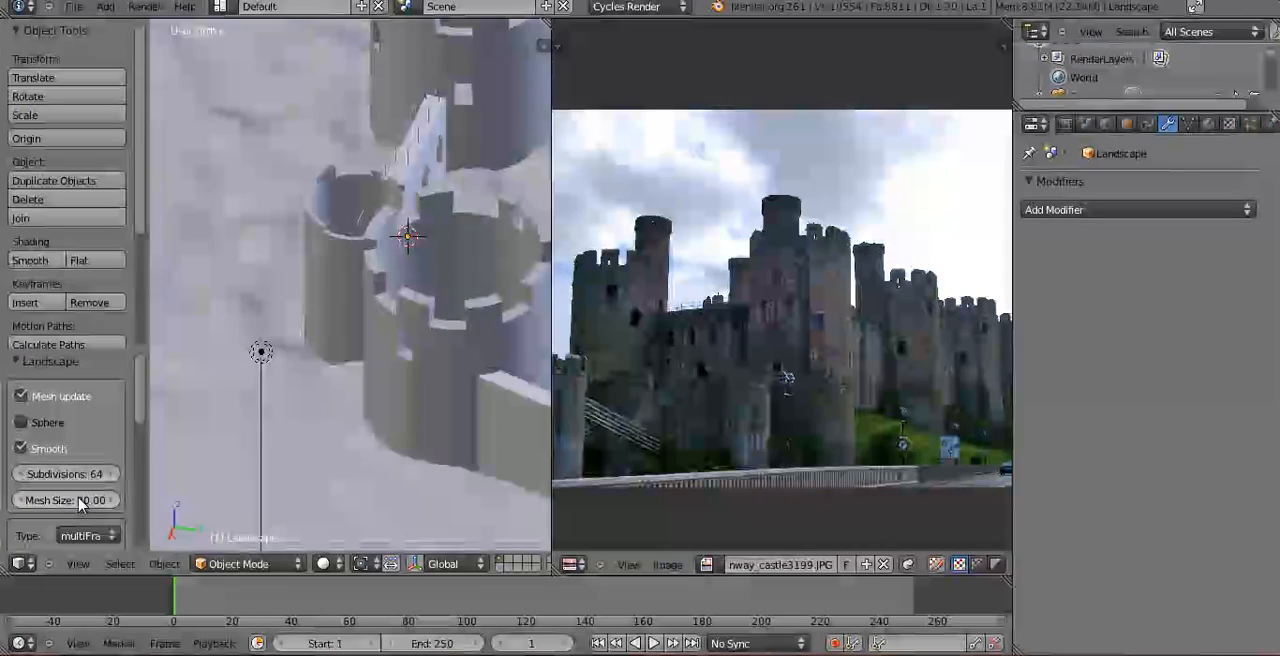
pyautogui.scroll(-8, 361, 472)
pyautogui.moveTo(344, 418); pyautogui.dragTo(391, 332, button='middle')
pyautogui.scroll(3, 262, 428)
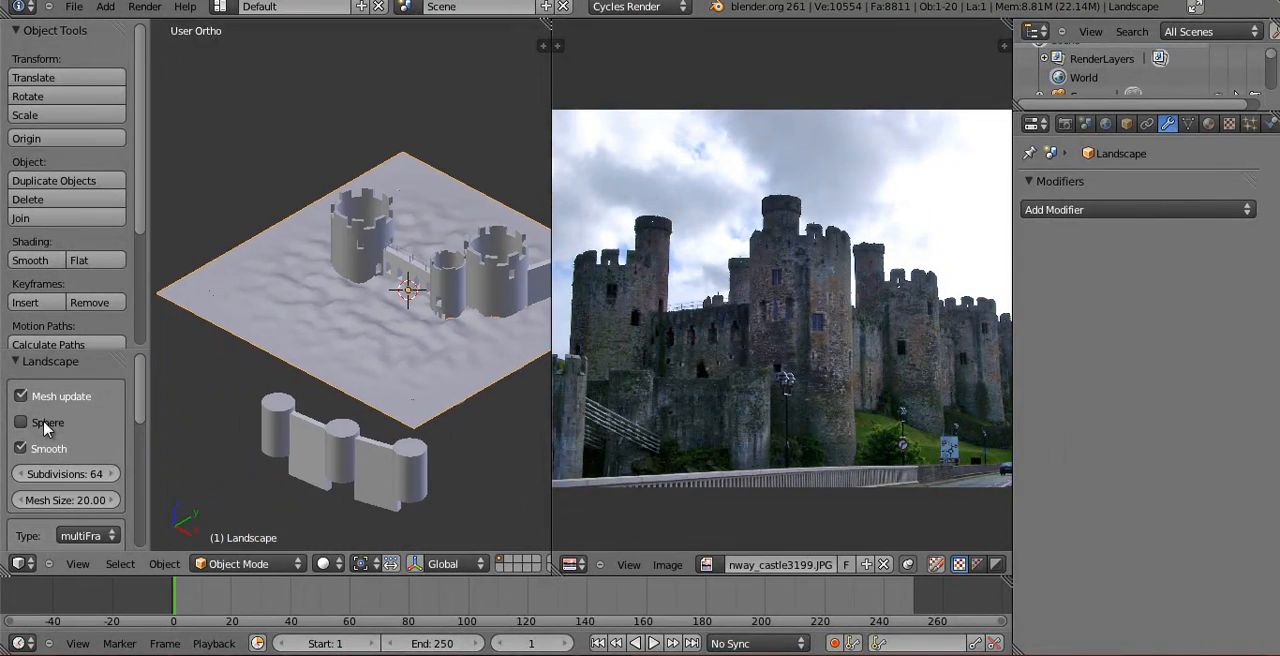
# Set the landscape's Noise Size to 7.
pyautogui.scroll(-5, 50, 437)
pyautogui.press('Return')
pyautogui.scroll(-2, 64, 450)
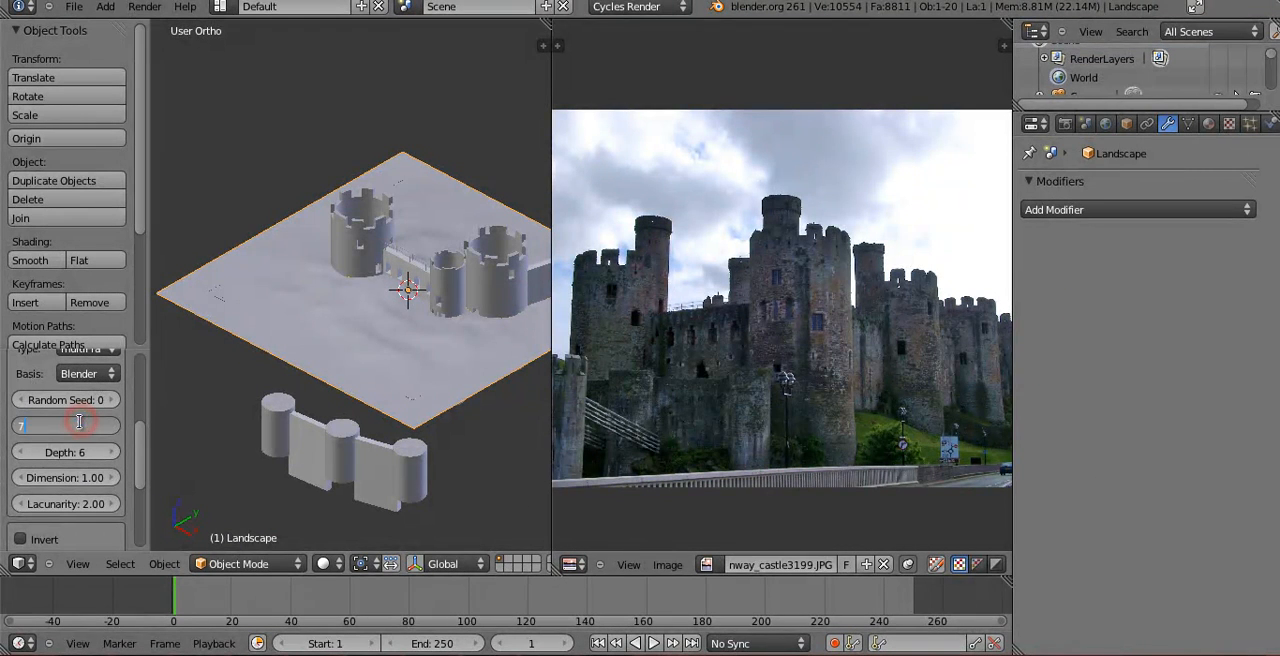
# Set the landscape's Plateau to 10 and try a Height of 5 before lowering the height slightly.
pyautogui.scroll(-6, 90, 470)
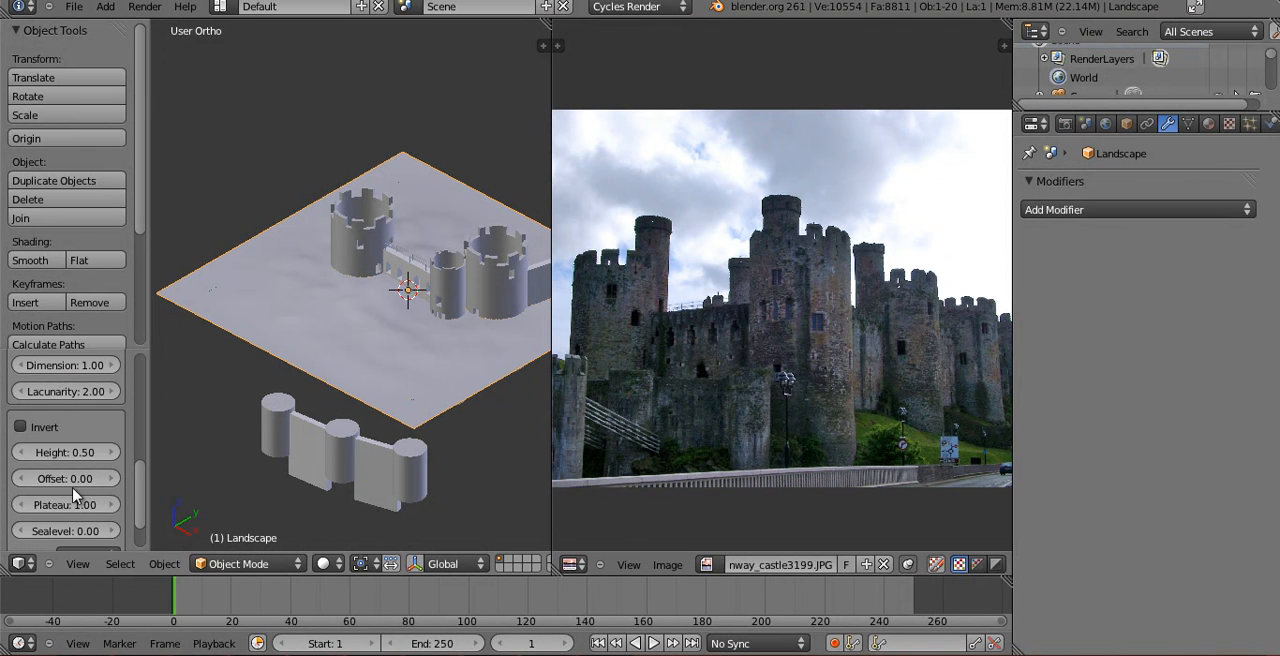
pyautogui.press('Return')
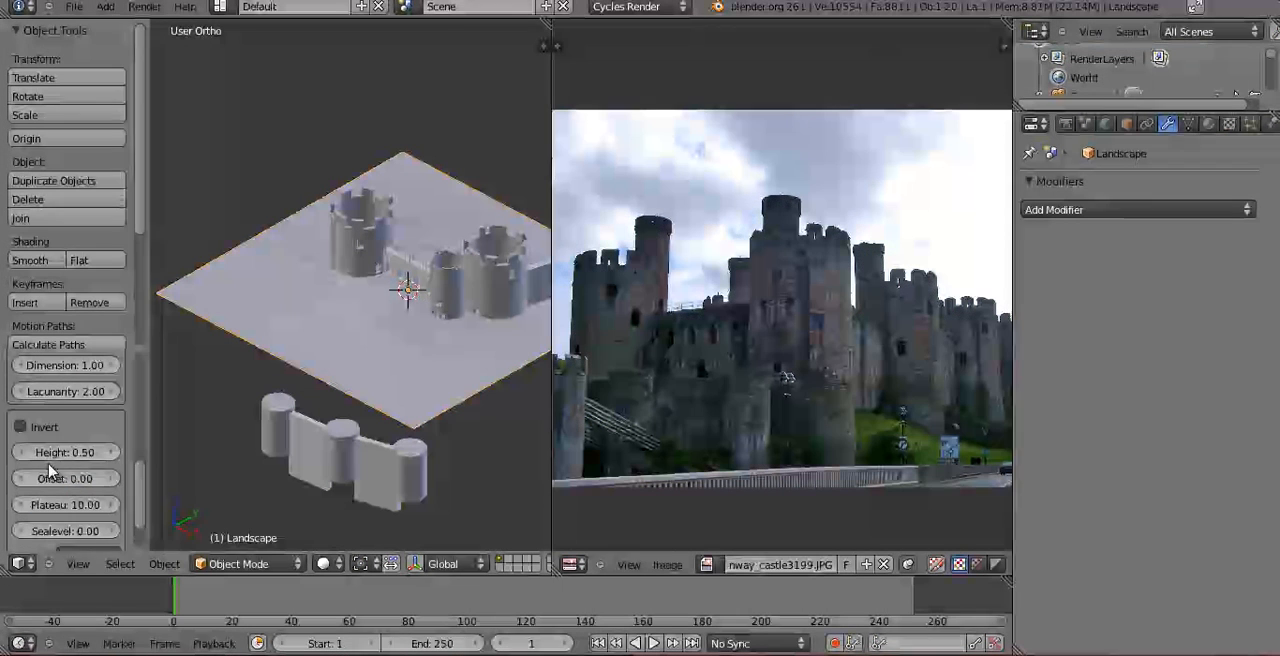
pyautogui.press('Return')
pyautogui.moveTo(388, 344); pyautogui.dragTo(384, 313, button='middle')
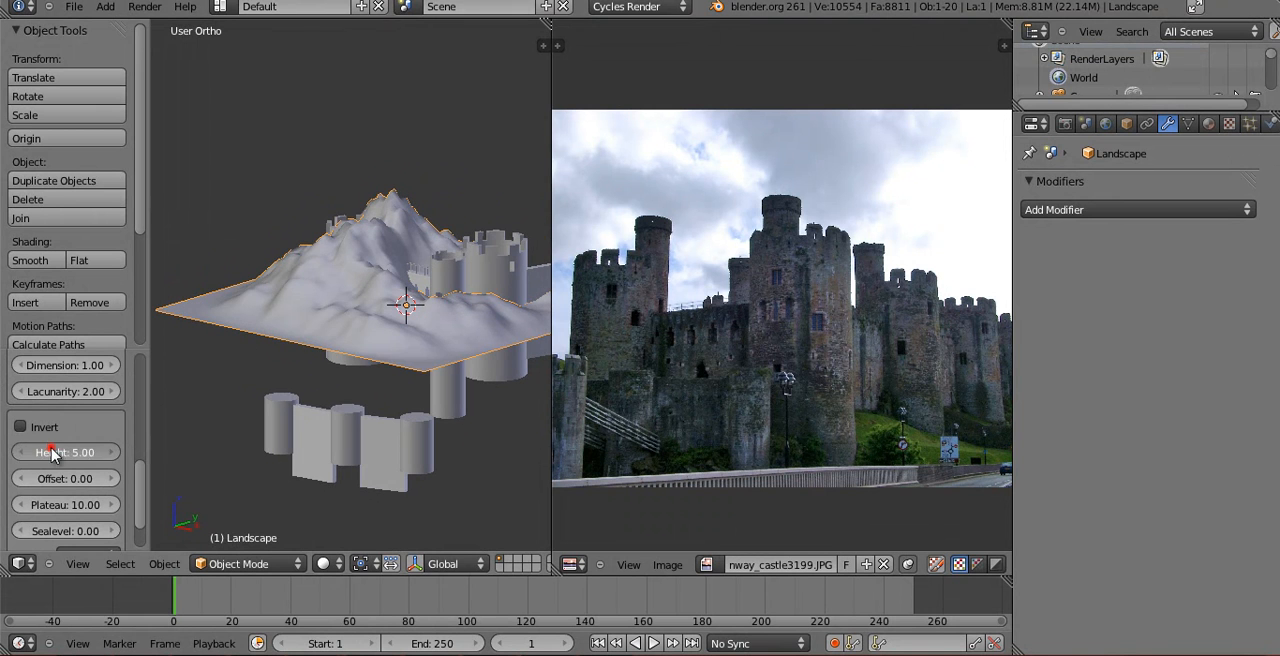
pyautogui.press('Return')
pyautogui.scroll(8, 112, 450)
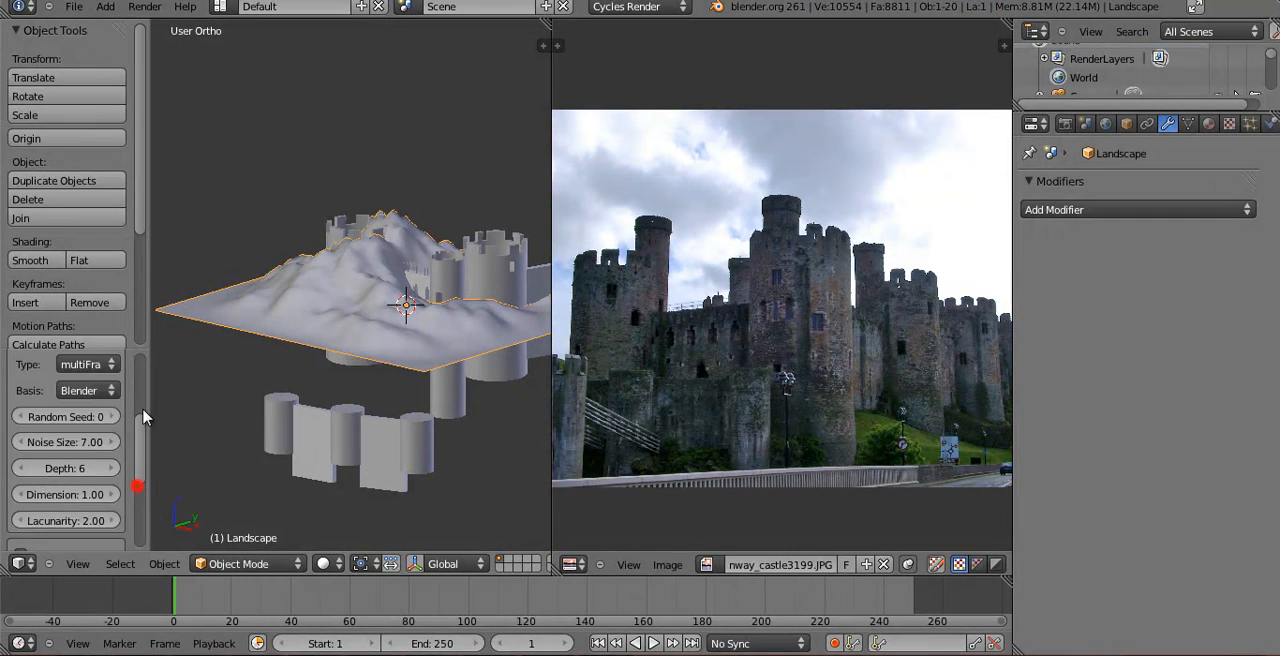
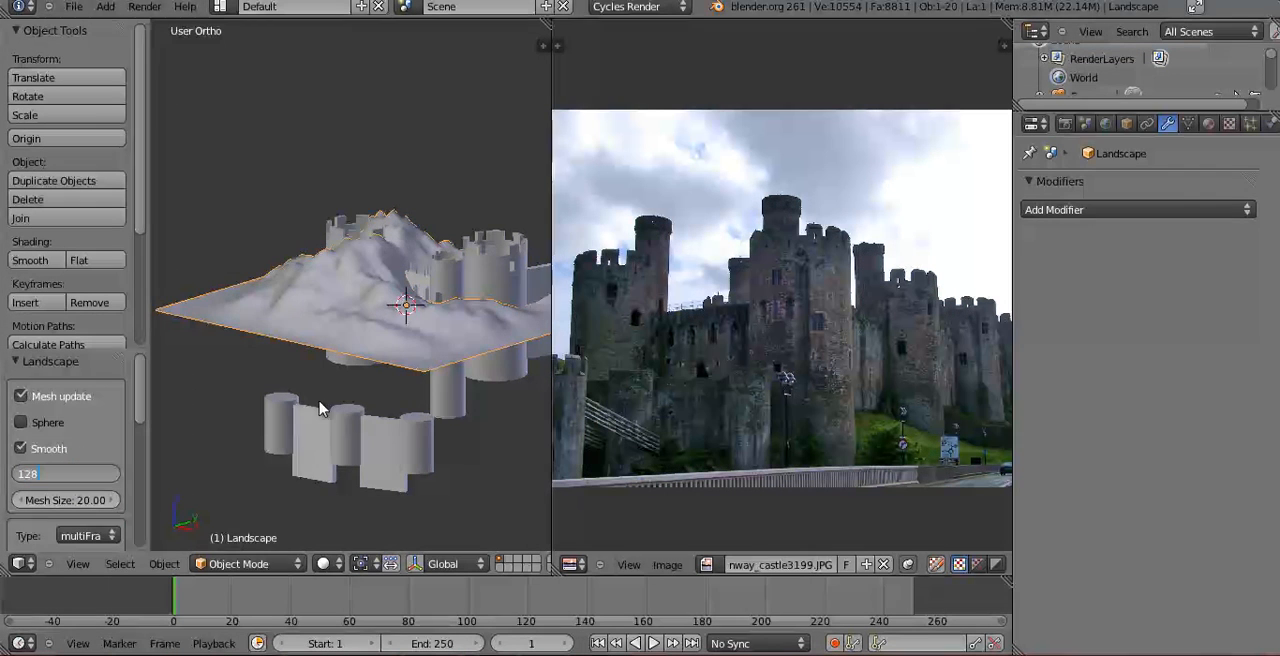
# Set the landscape's Subdivisions to 128 and its noise Depth to 12.
pyautogui.press('Return')
pyautogui.scroll(4, 407, 304)
pyautogui.moveTo(361, 362); pyautogui.dragTo(372, 392, button='middle')
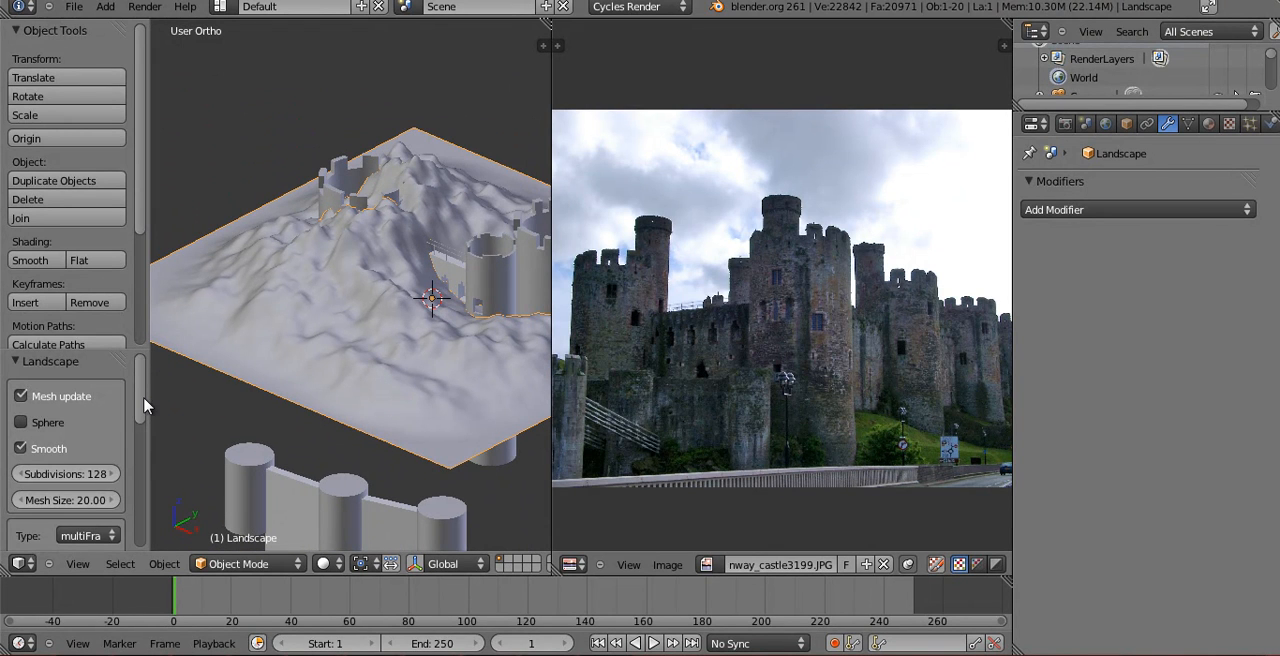
pyautogui.scroll(-5, 144, 405)
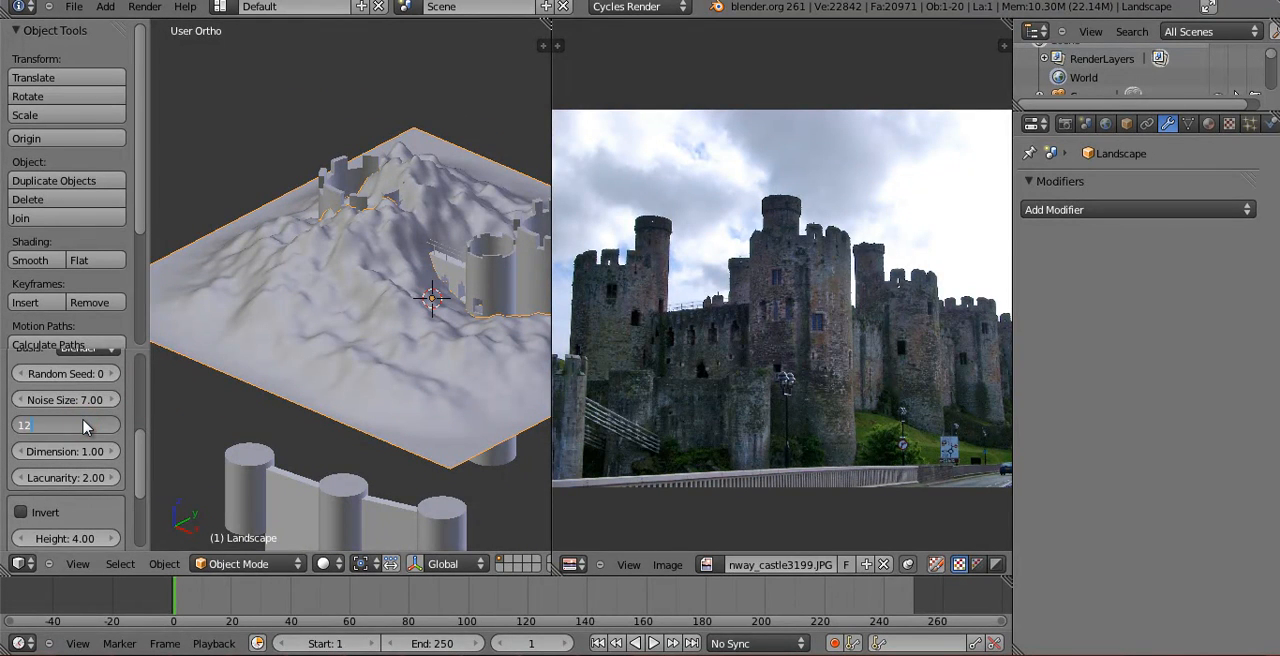
pyautogui.scroll(2, 250, 320)
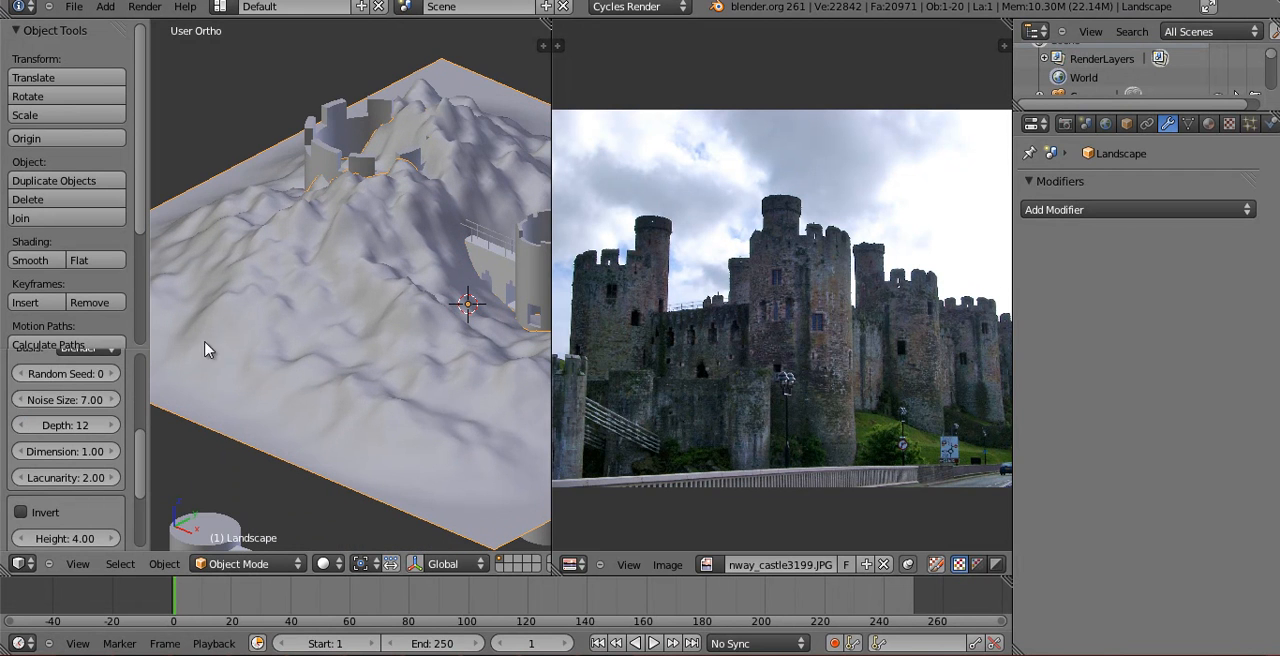
pyautogui.scroll(4, 140, 432)
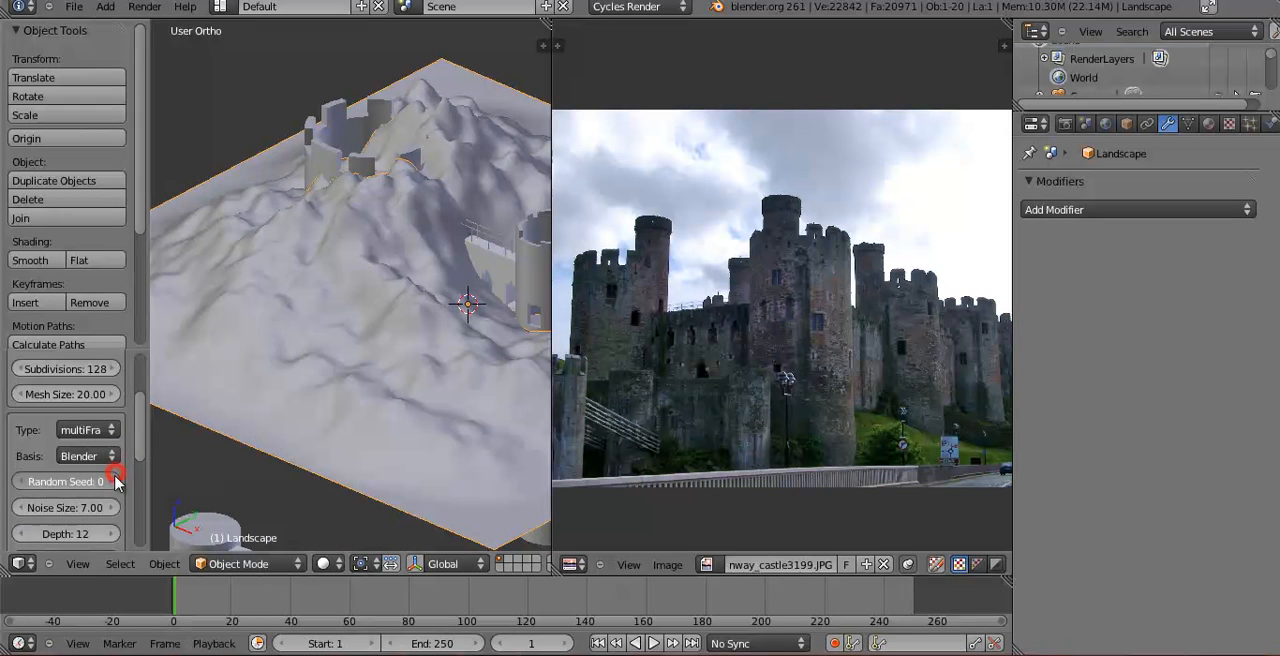
# Set the landscape's Random Seed to 1, try a Voronoi basis, and choose Perlin as the noise basis.
pyautogui.click(115, 482)
pyautogui.scroll(-4, 300, 420)
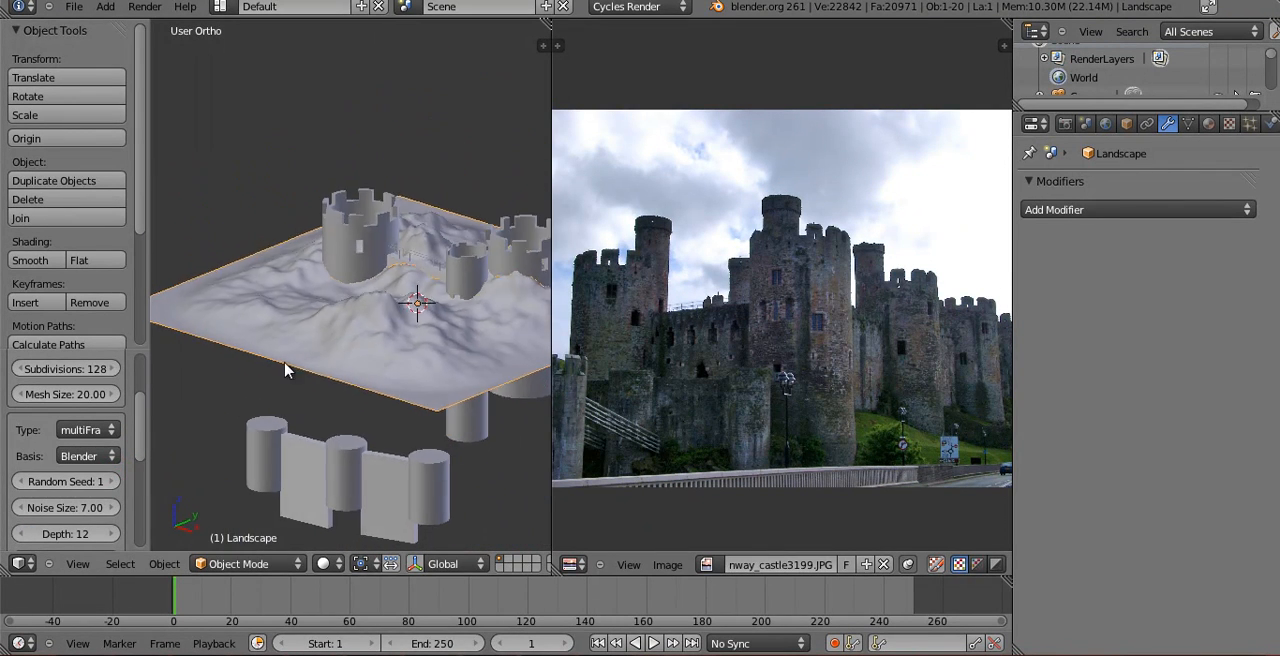
pyautogui.click(94, 426)
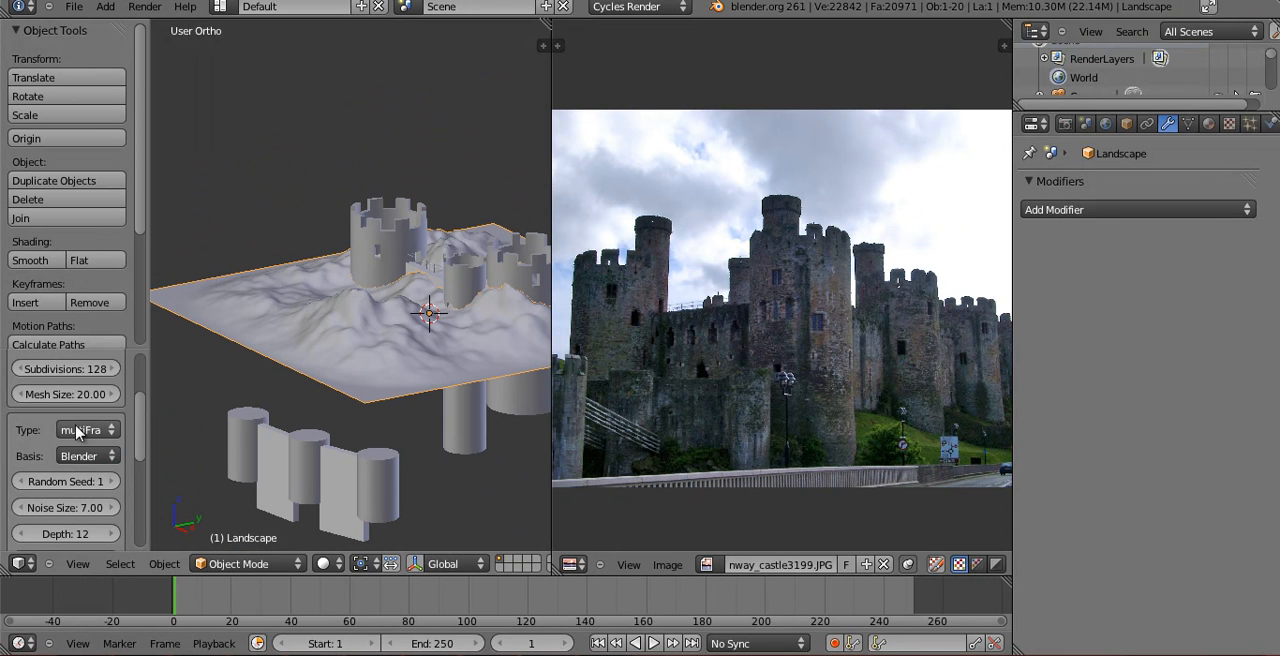
pyautogui.click(90, 456)
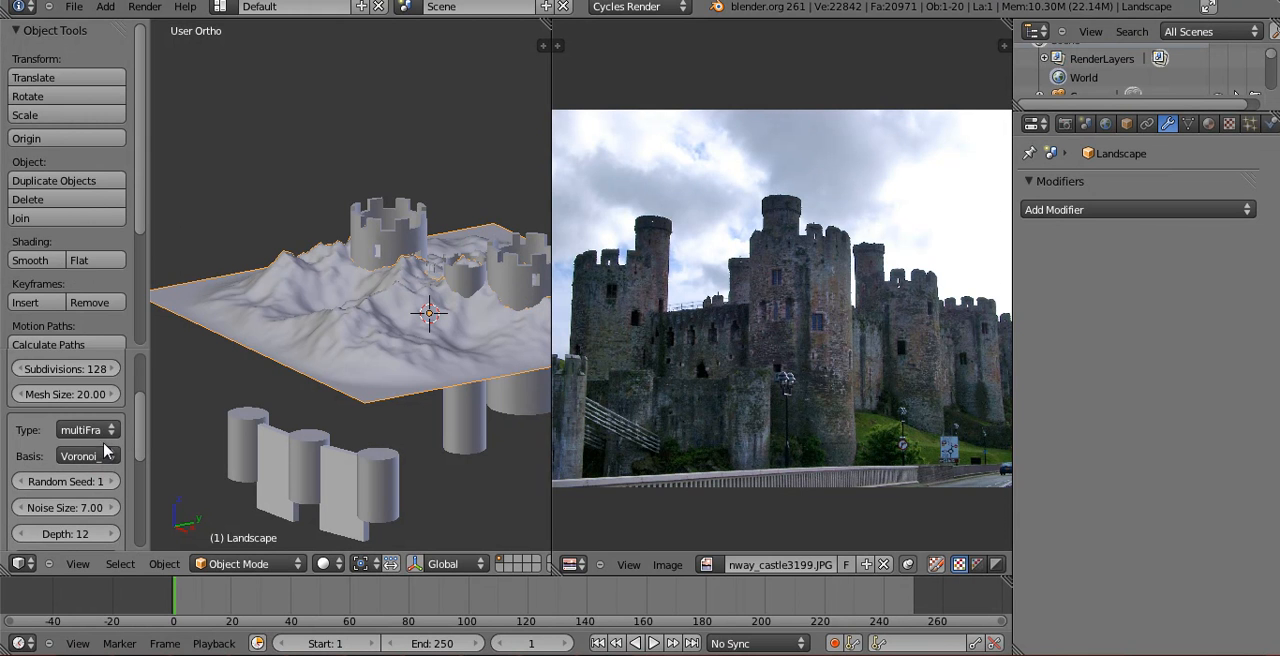
pyautogui.click(105, 451)
pyautogui.click(101, 415)
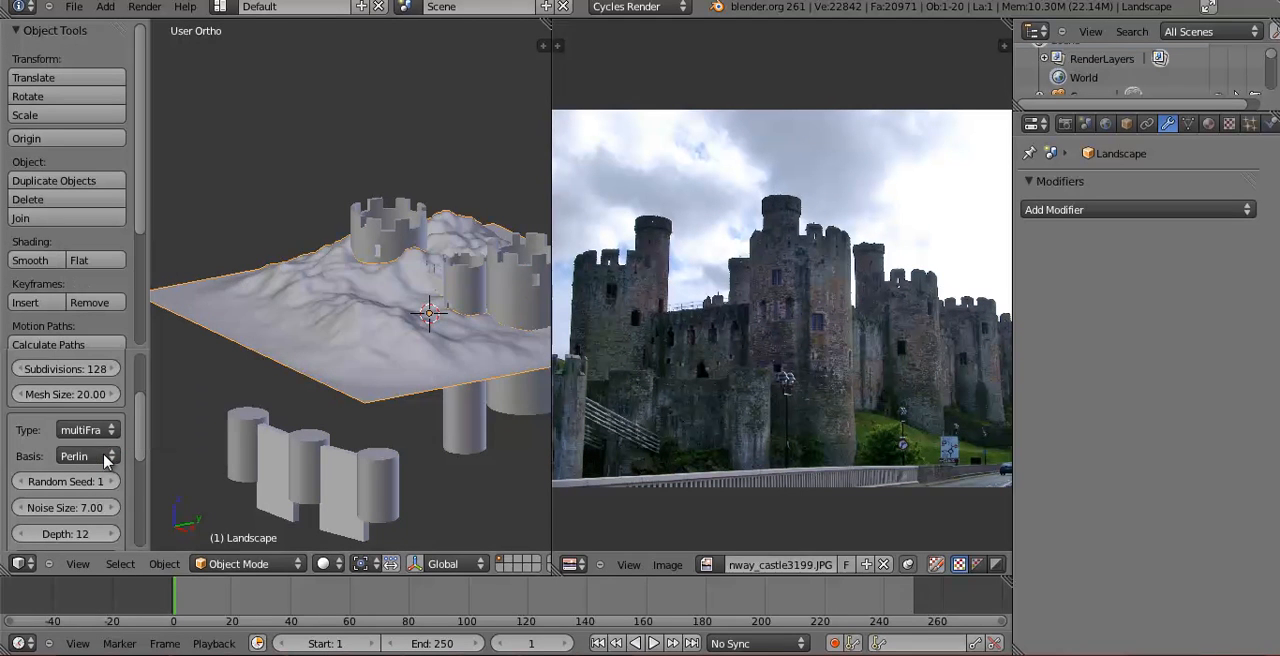
pyautogui.moveTo(314, 338); pyautogui.dragTo(172, 418, button='middle')
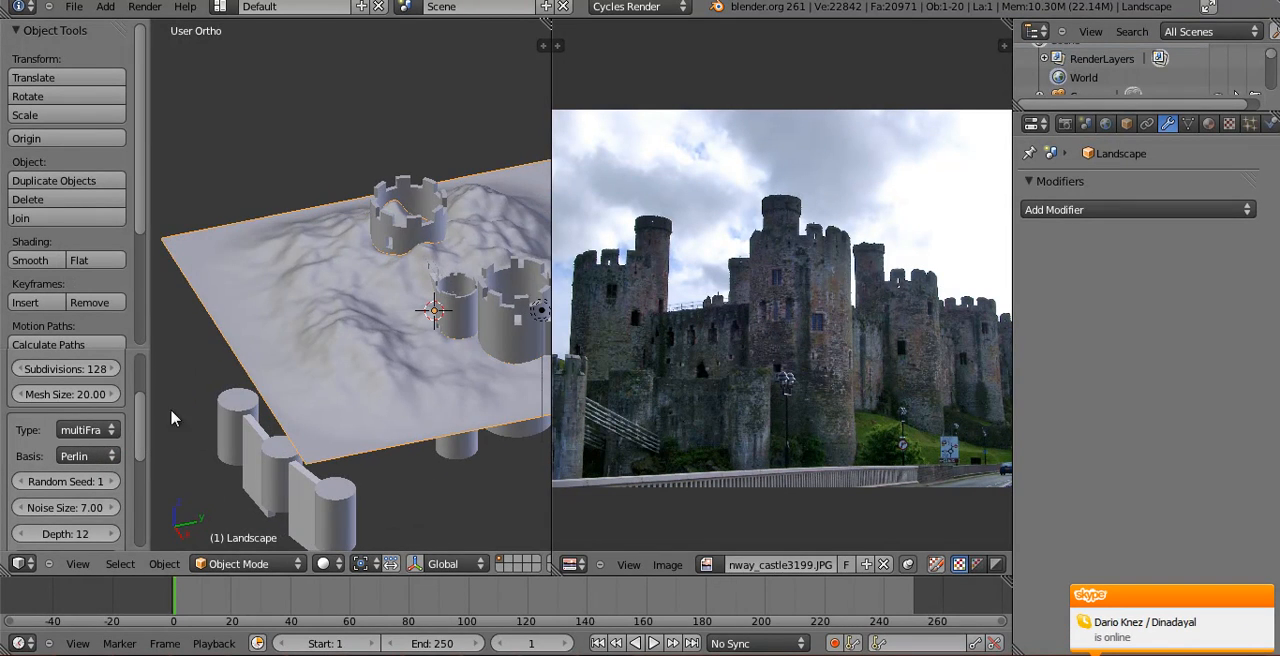
pyautogui.moveTo(298, 383); pyautogui.dragTo(180, 470, button='middle')
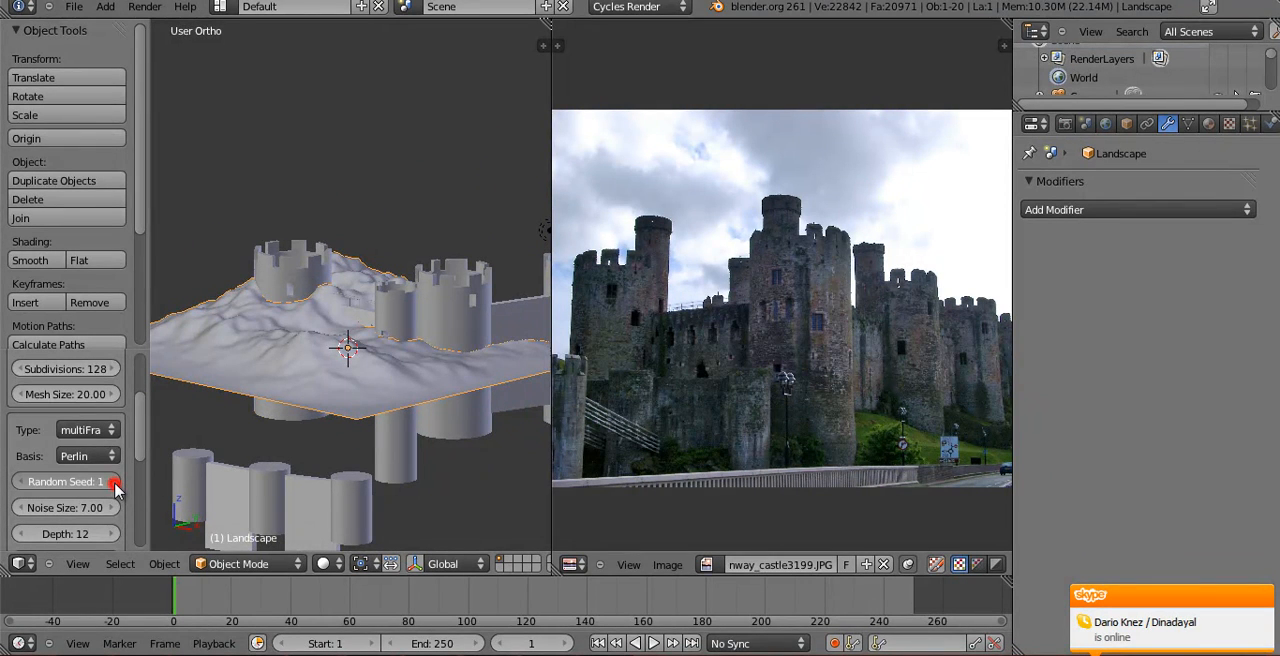
# Raise the landscape's Random Seed step by step to 4, checking the terrain shape around the castle.
pyautogui.click(113, 482)
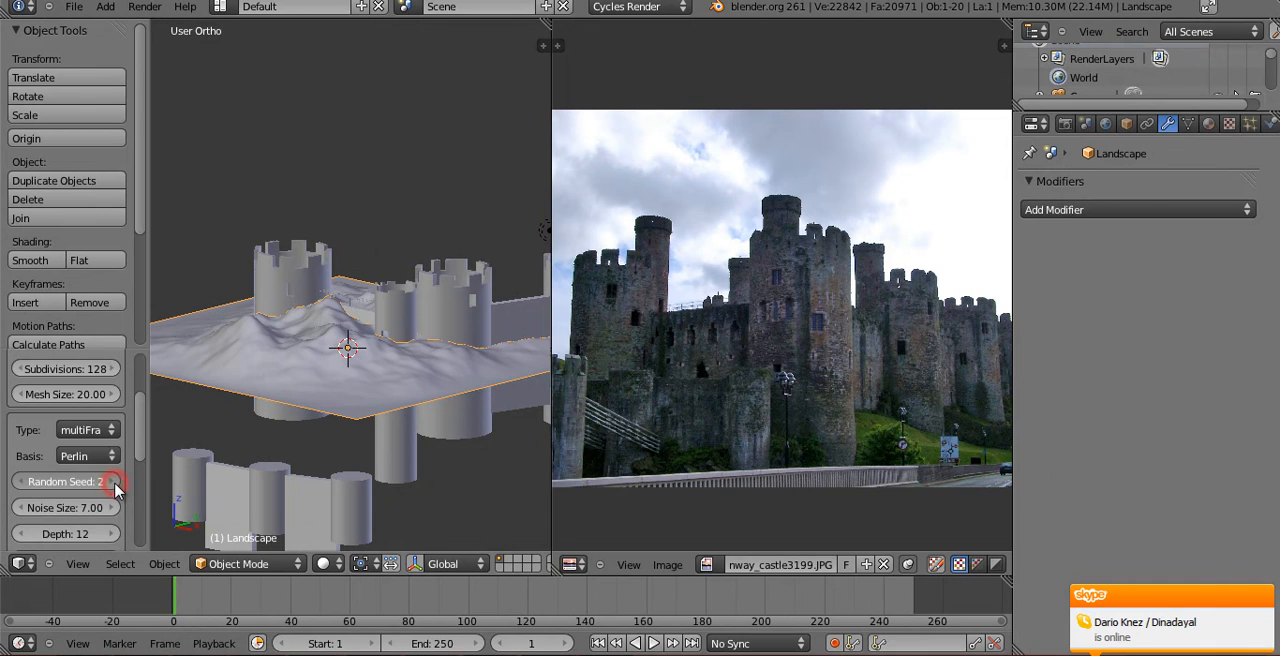
pyautogui.click(113, 482)
pyautogui.moveTo(277, 311); pyautogui.dragTo(317, 355, button='middle')
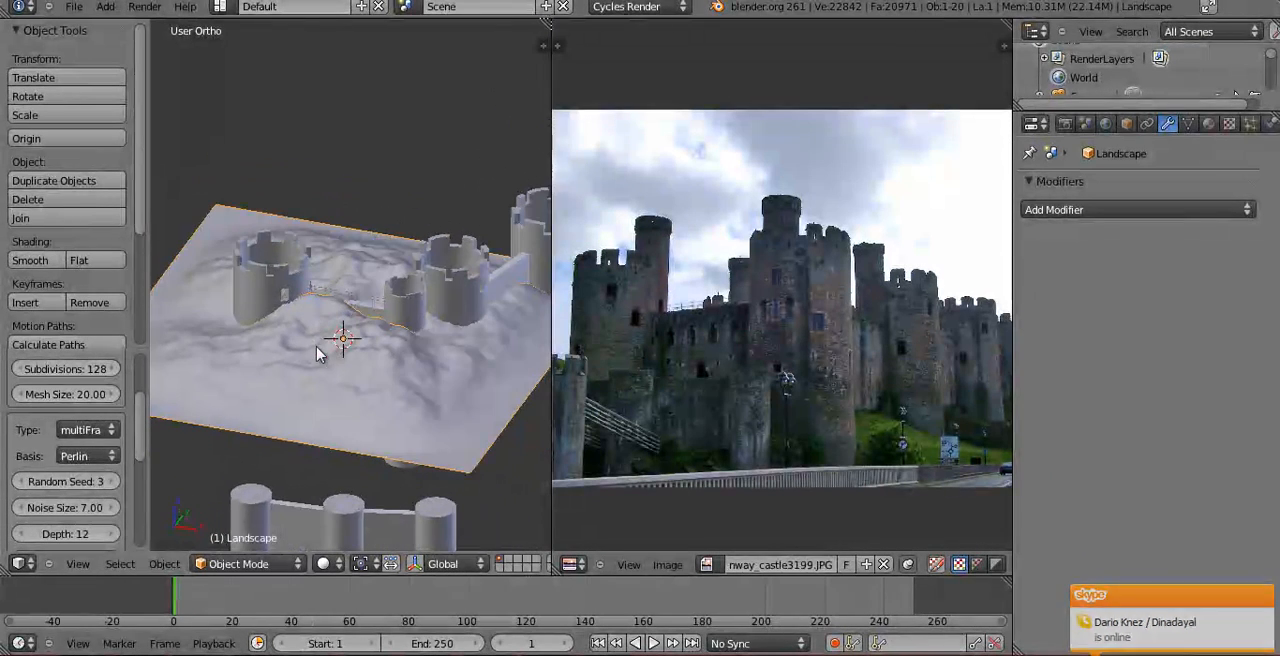
pyautogui.click(113, 482)
pyautogui.moveTo(323, 403); pyautogui.dragTo(105, 402, button='middle')
# Set the landscape's Subdivisions to 200 and hide the tool shelf.
pyautogui.click(68, 368)
pyautogui.write('200')
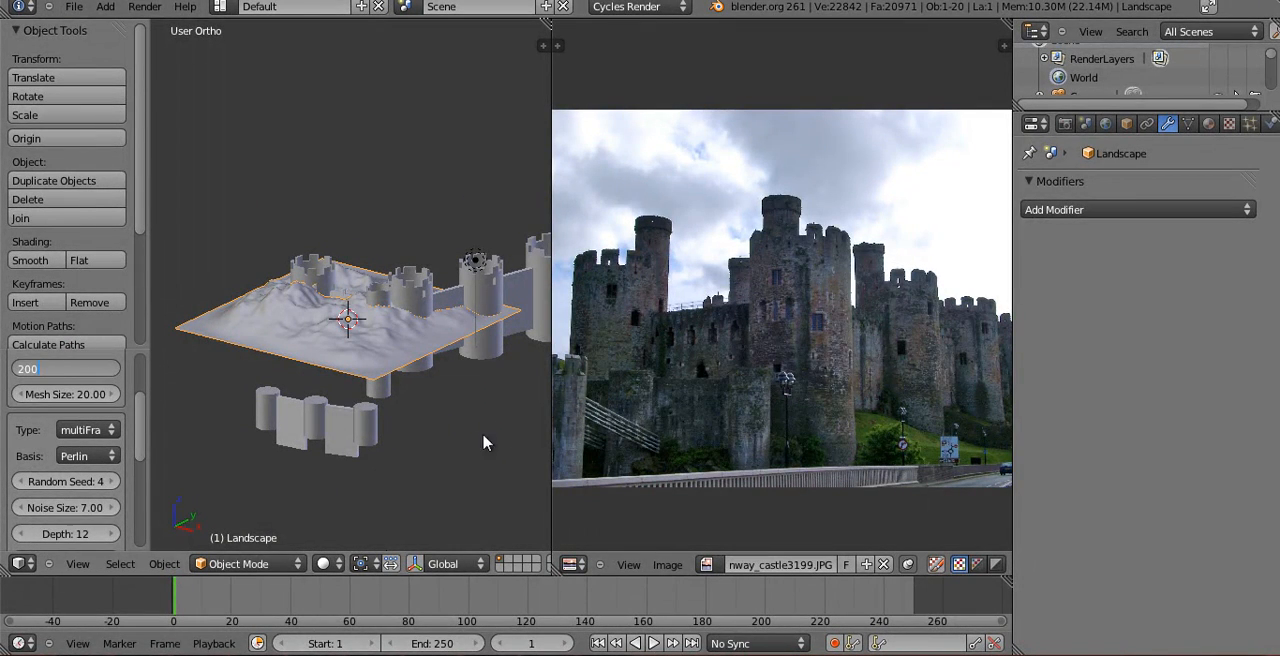
pyautogui.write('t')
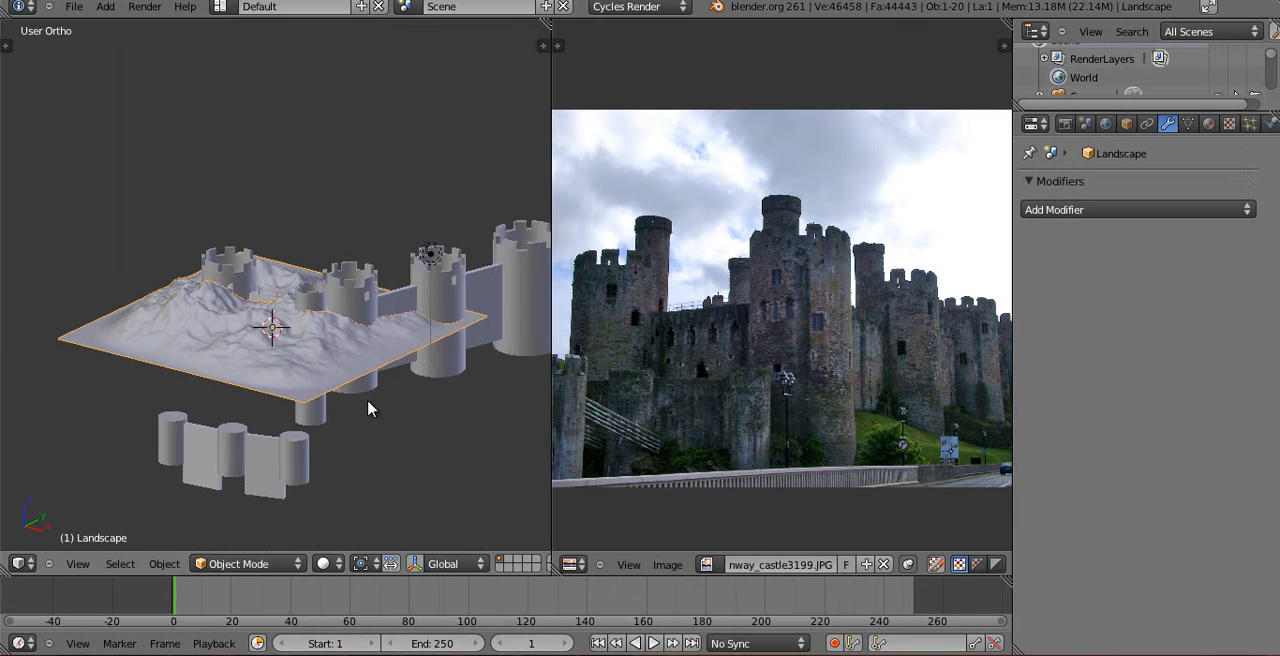
# Move the landscape down along the global Z axis to the base of the castle towers.
pyautogui.scroll(5, 369, 406)
pyautogui.moveTo(287, 369); pyautogui.dragTo(417, 300, button='middle')
pyautogui.press('g')
pyautogui.press('z')
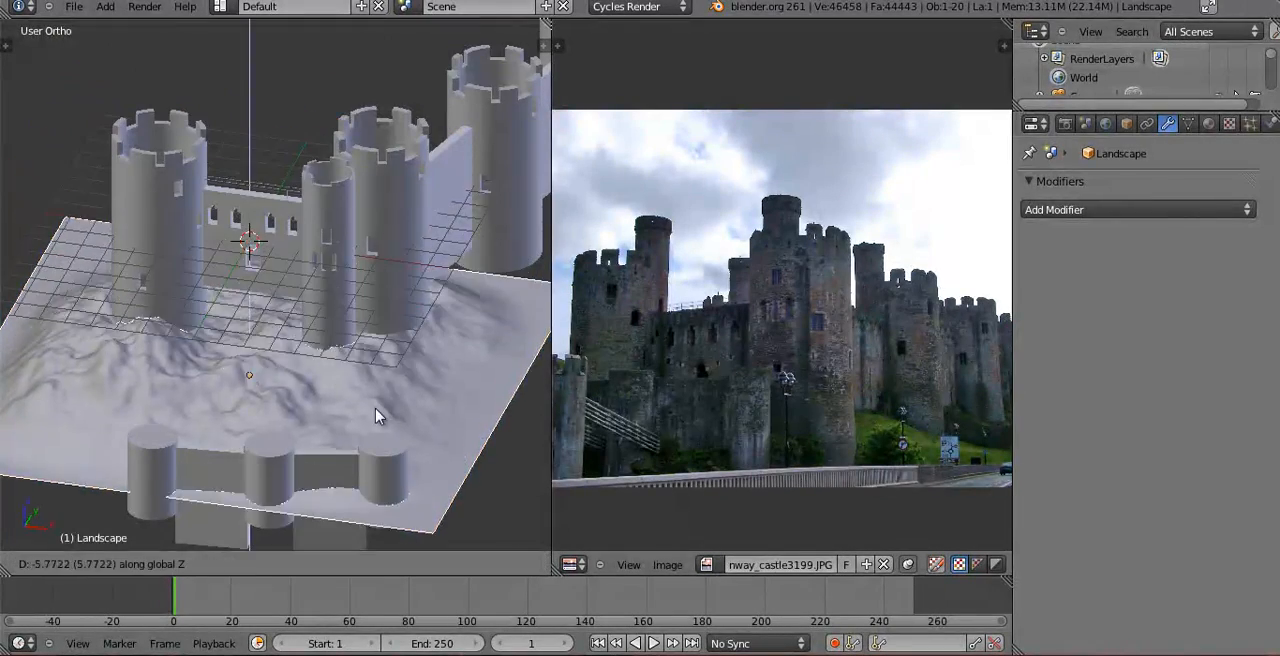
pyautogui.click(360, 335)
# In a wireframe front view, raise the landscape about 0.88 units along Z so the tower bases sink into it.
pyautogui.press('KP_1')
pyautogui.press('z')
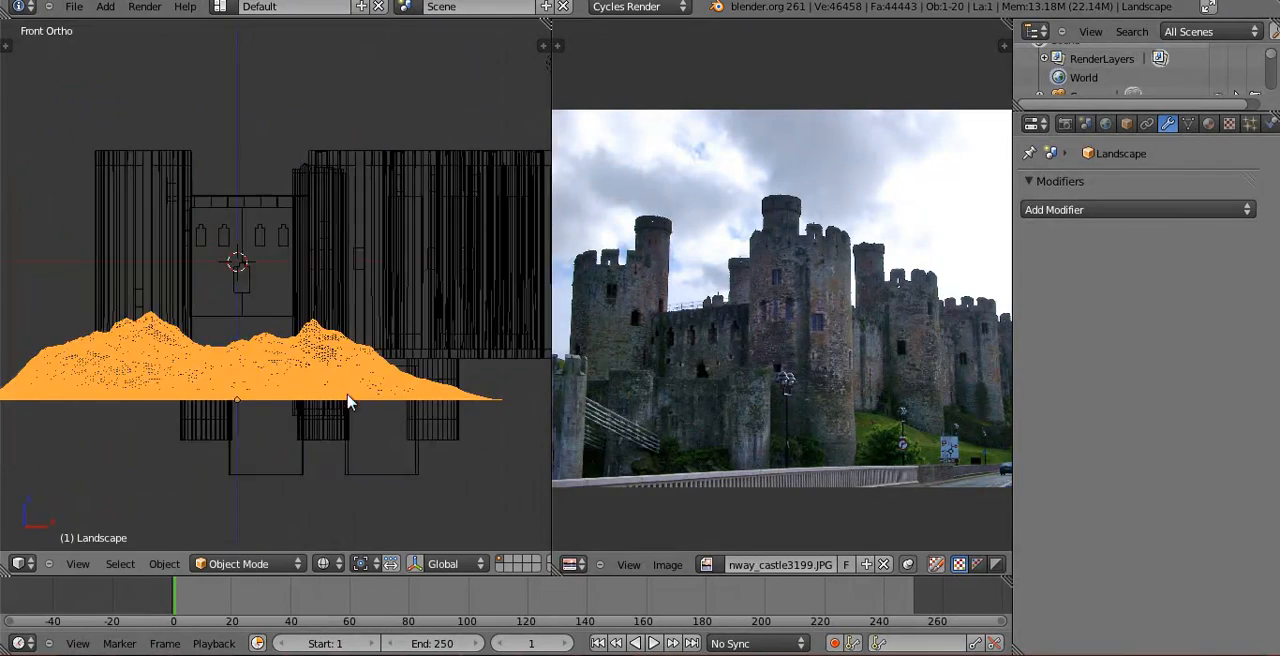
pyautogui.press('z')
pyautogui.press('z')
pyautogui.press('g')
# Return to solid shading, select the landscape and hide it.
pyautogui.press('z')
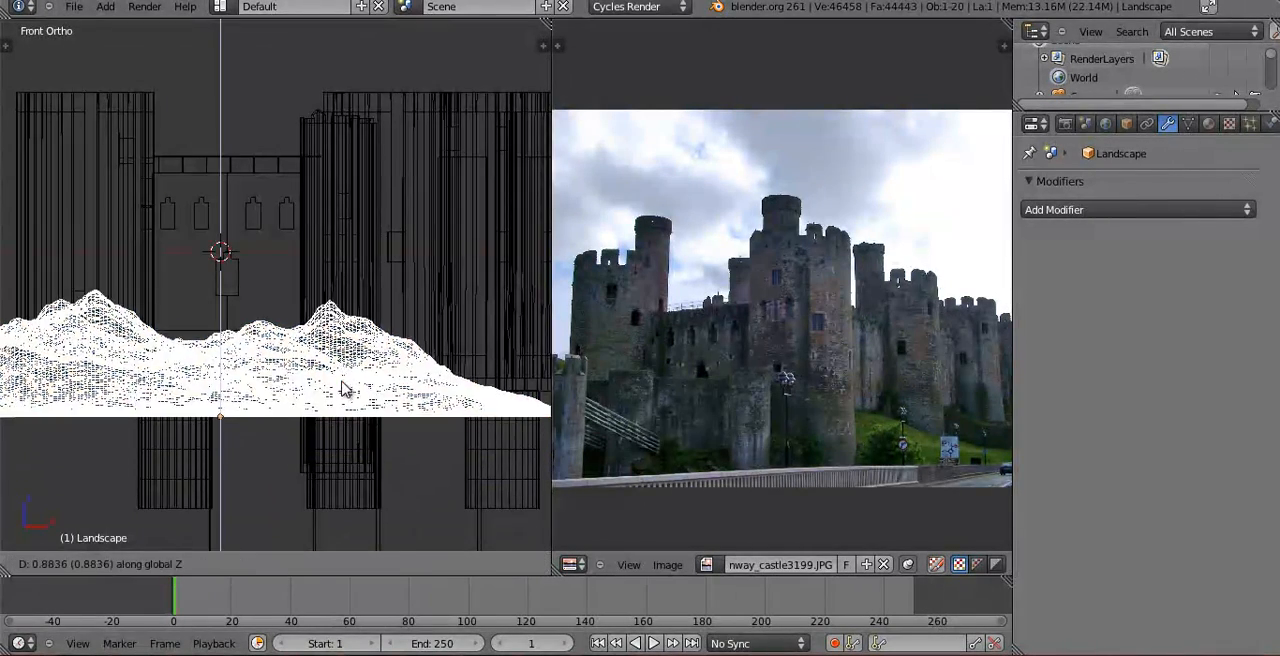
pyautogui.click(344, 386)
pyautogui.scroll(-5, 343, 385)
pyautogui.moveTo(343, 385); pyautogui.dragTo(250, 455, button='middle')
pyautogui.press('z')
pyautogui.rightClick(354, 304)
pyautogui.rightClick(323, 372)
pyautogui.press('h')
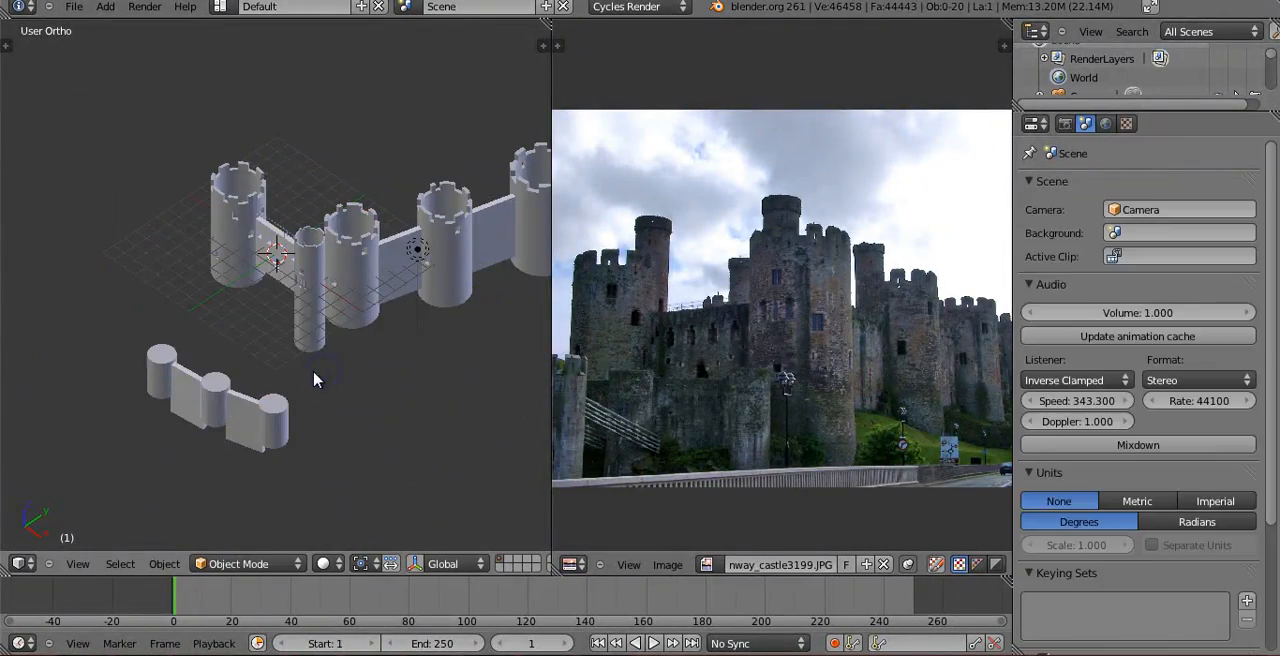
# Select all castle towers and walls, leaving the lamp and the camera out of the selection.
pyautogui.press('a')
pyautogui.keyDown('shift'); pyautogui.rightClick(364, 267); pyautogui.keyUp('shift')
pyautogui.keyDown('shift'); pyautogui.rightClick(362, 268); pyautogui.keyUp('shift')
pyautogui.keyDown('shift'); pyautogui.rightClick(371, 266); pyautogui.keyUp('shift')
pyautogui.keyDown('shift'); pyautogui.rightClick(377, 263); pyautogui.keyUp('shift')
pyautogui.moveTo(378, 263); pyautogui.dragTo(377, 338, button='middle')
pyautogui.keyDown('shift'); pyautogui.rightClick(377, 338); pyautogui.keyUp('shift')
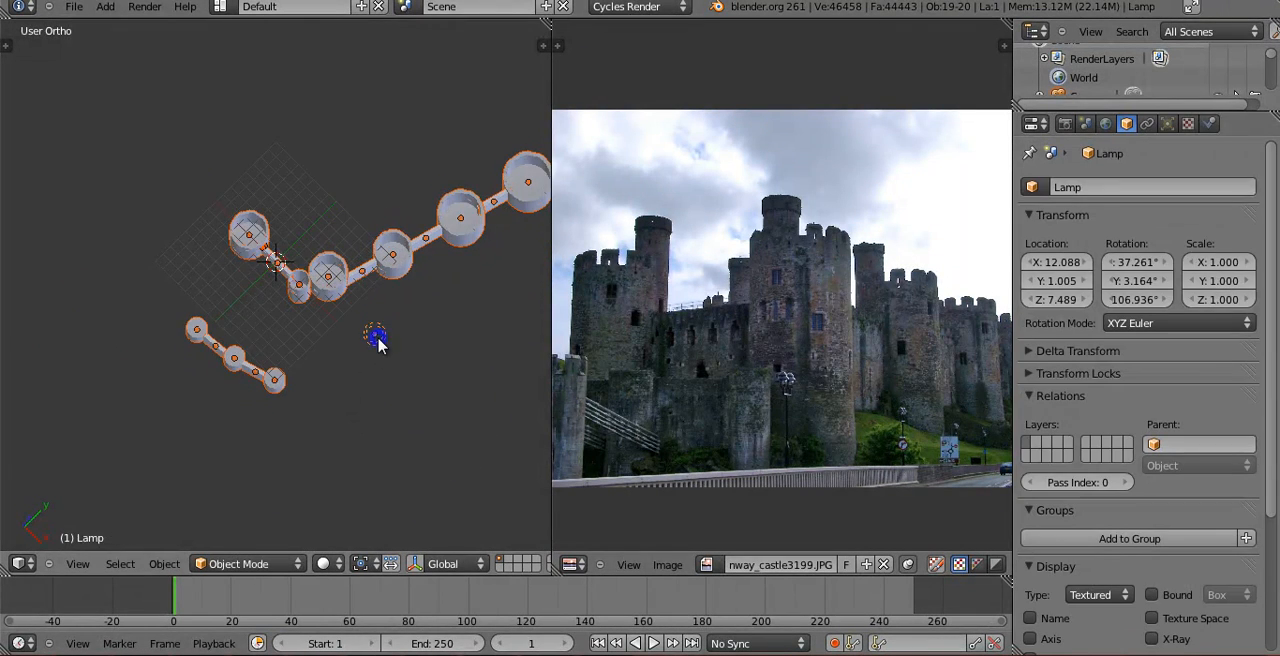
pyautogui.keyDown('shift'); pyautogui.moveTo(355, 458); pyautogui.dragTo(368, 347, button='middle'); pyautogui.keyUp('shift')
pyautogui.moveTo(269, 533); pyautogui.dragTo(471, 317, button='middle')
# Scale the selected castle parts down uniformly and shift them along the Y axis in the top view.
pyautogui.press('s')
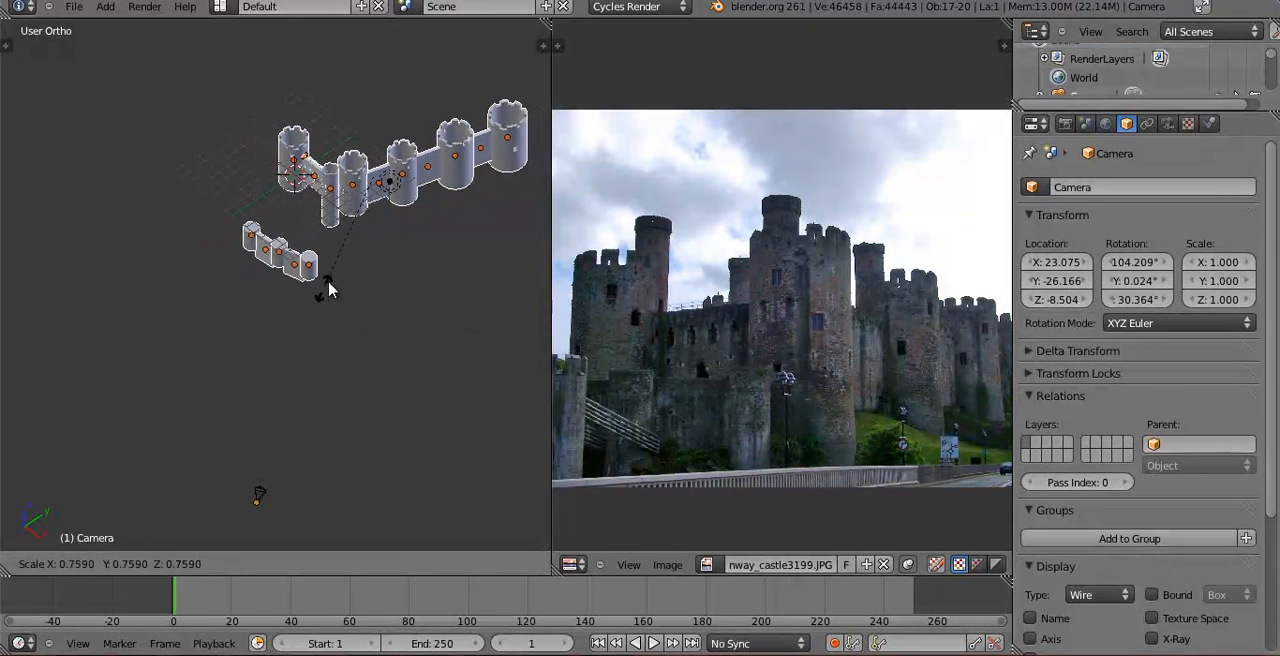
pyautogui.click(341, 260)
pyautogui.press('KP_1')
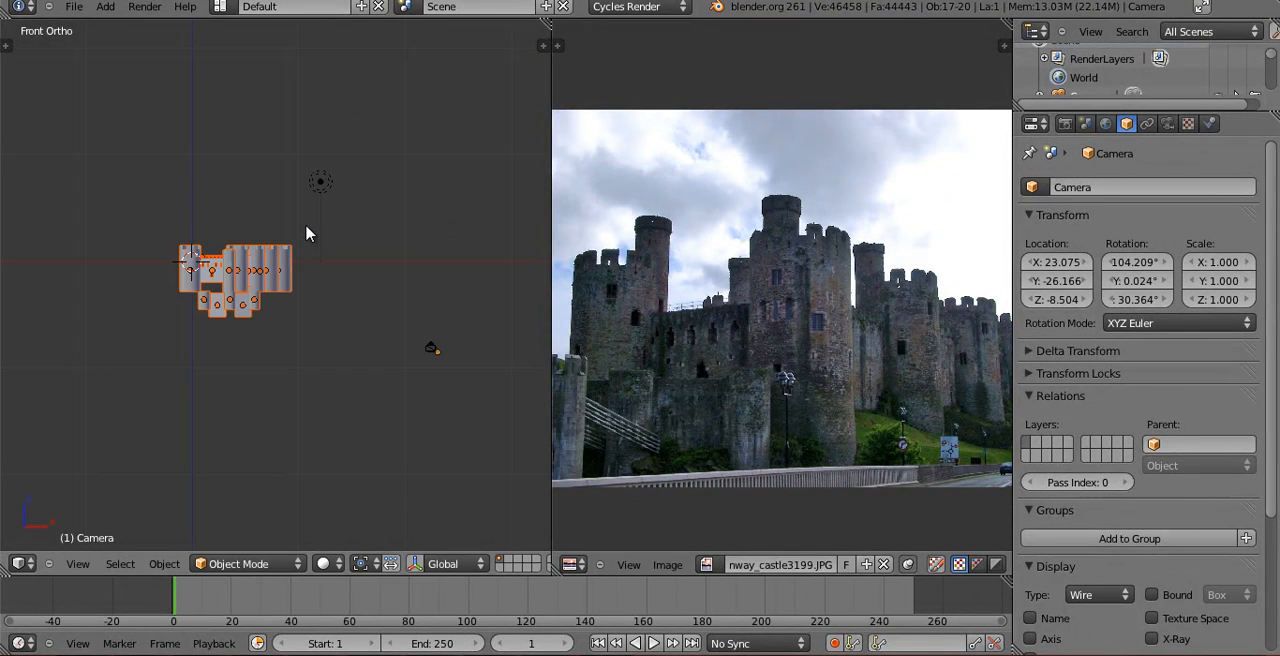
pyautogui.press('KP_7')
pyautogui.press('g')
pyautogui.press('y')
pyautogui.click(268, 311)
pyautogui.moveTo(268, 311); pyautogui.dragTo(381, 323, button='middle')
# Unhide the landscape and remove it from the selection, keeping only the castle parts selected.
pyautogui.keyDown('shift'); pyautogui.rightClick(244, 305); pyautogui.keyUp('shift')
pyautogui.keyDown('shift'); pyautogui.rightClick(244, 305); pyautogui.keyUp('shift')
pyautogui.press('KP_1')
pyautogui.scroll(4, 253, 272)
pyautogui.scroll(2, 362, 187)
# From the top view, reposition the castle parts so they all lie within the landscape.
pyautogui.press('KP_7')
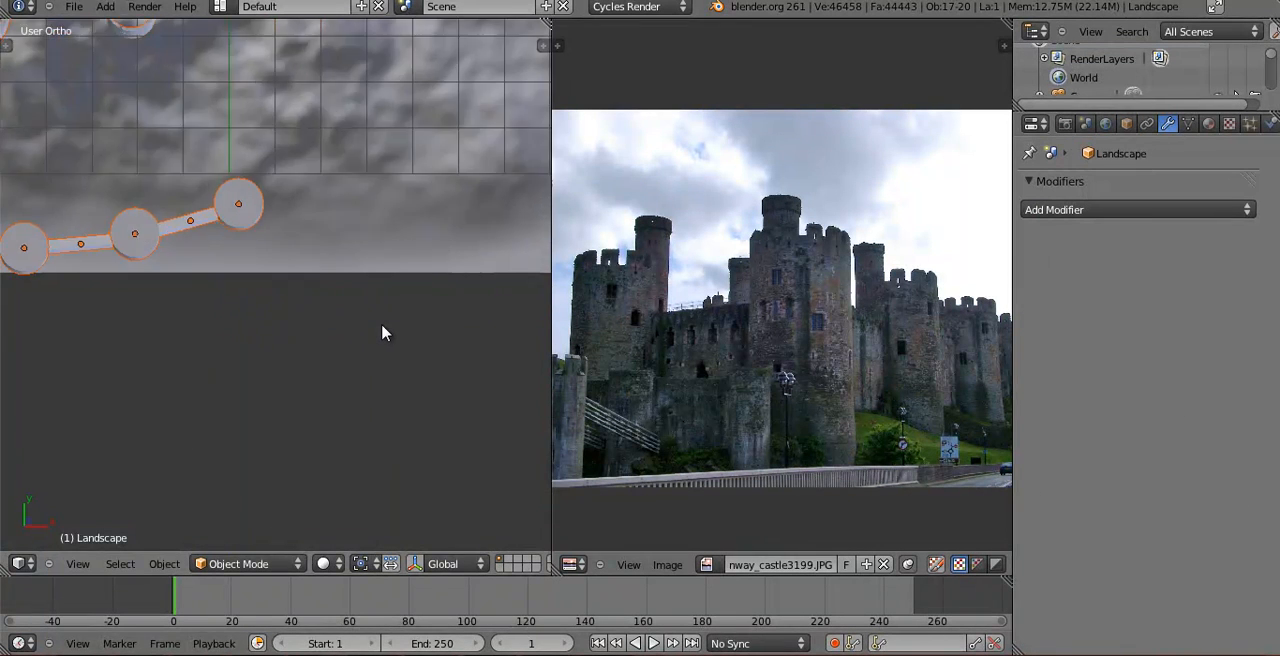
pyautogui.scroll(-7, 392, 332)
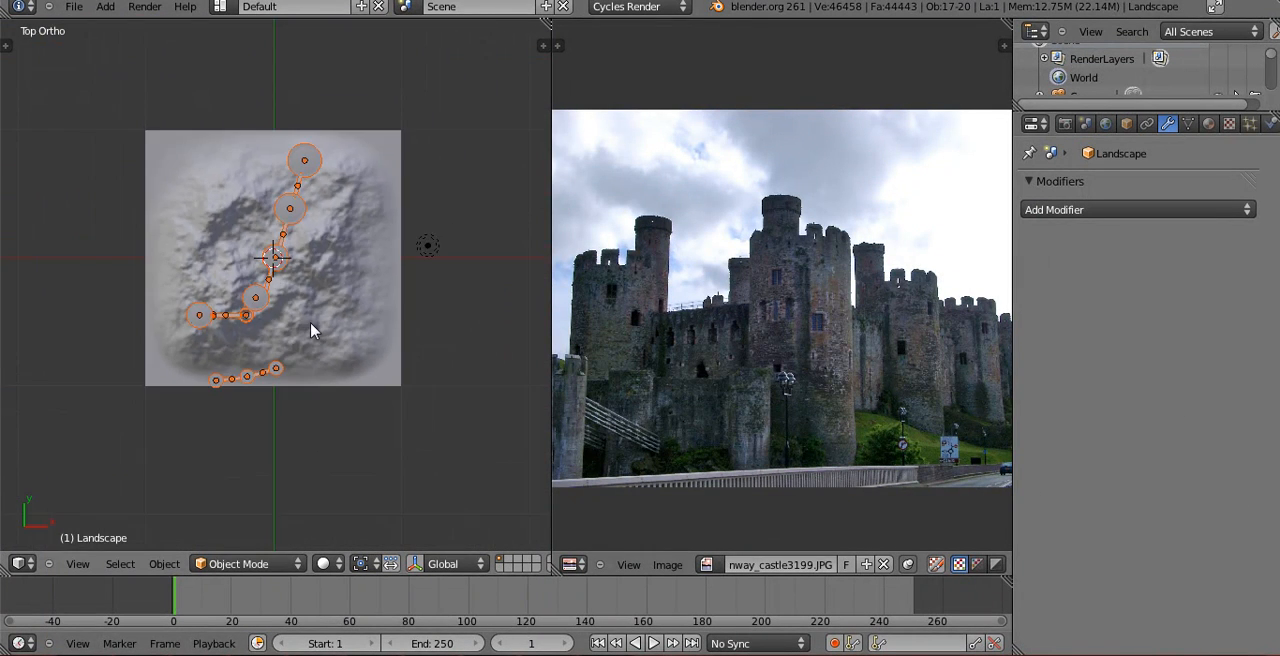
pyautogui.press('g')
pyautogui.click(322, 313)
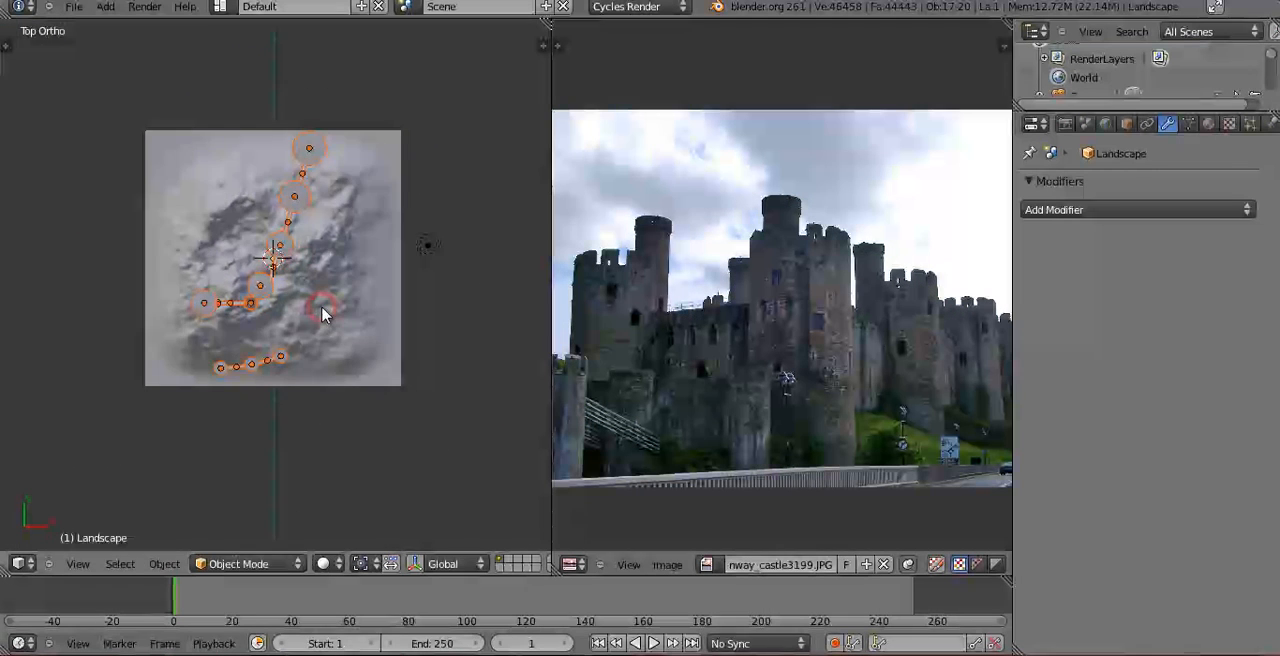
# Adjust the castle's height along Z against the hill and fine-tune its horizontal position from above.
pyautogui.press('KP_1')
pyautogui.scroll(5, 331, 246)
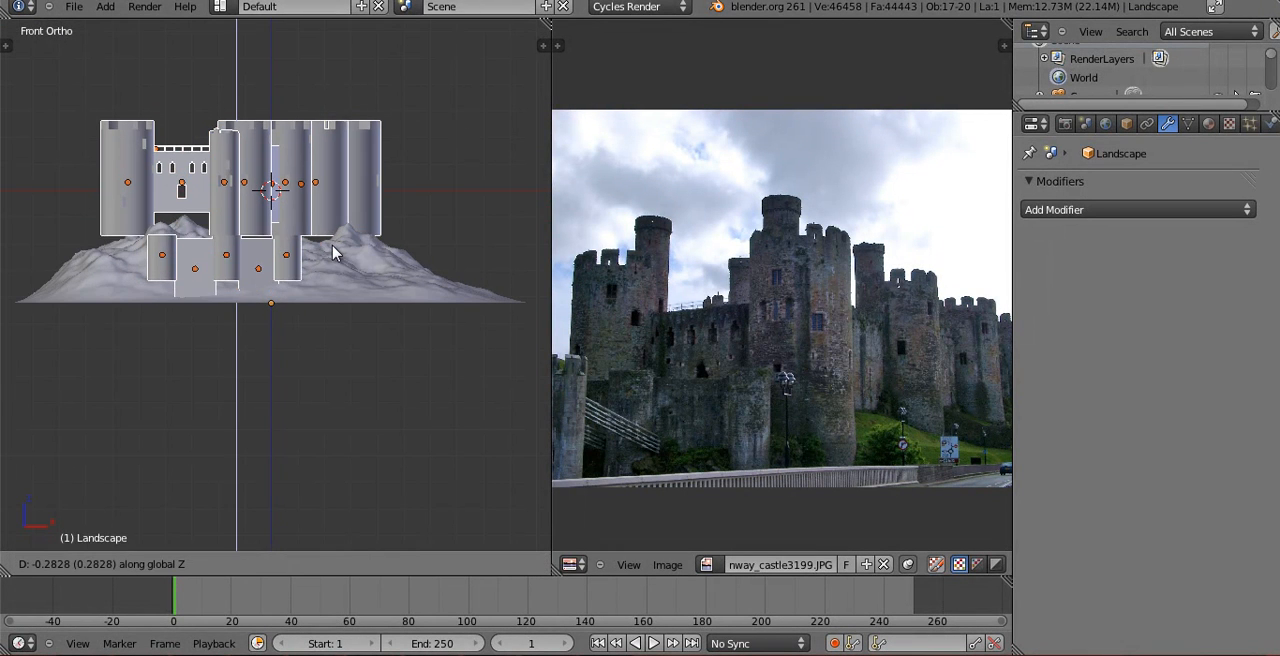
pyautogui.moveTo(330, 251); pyautogui.dragTo(196, 308, button='middle')
pyautogui.scroll(-3, 155, 271)
pyautogui.press('g')
pyautogui.press('z')
pyautogui.click(252, 238)
pyautogui.press('KP_7')
pyautogui.press('g')
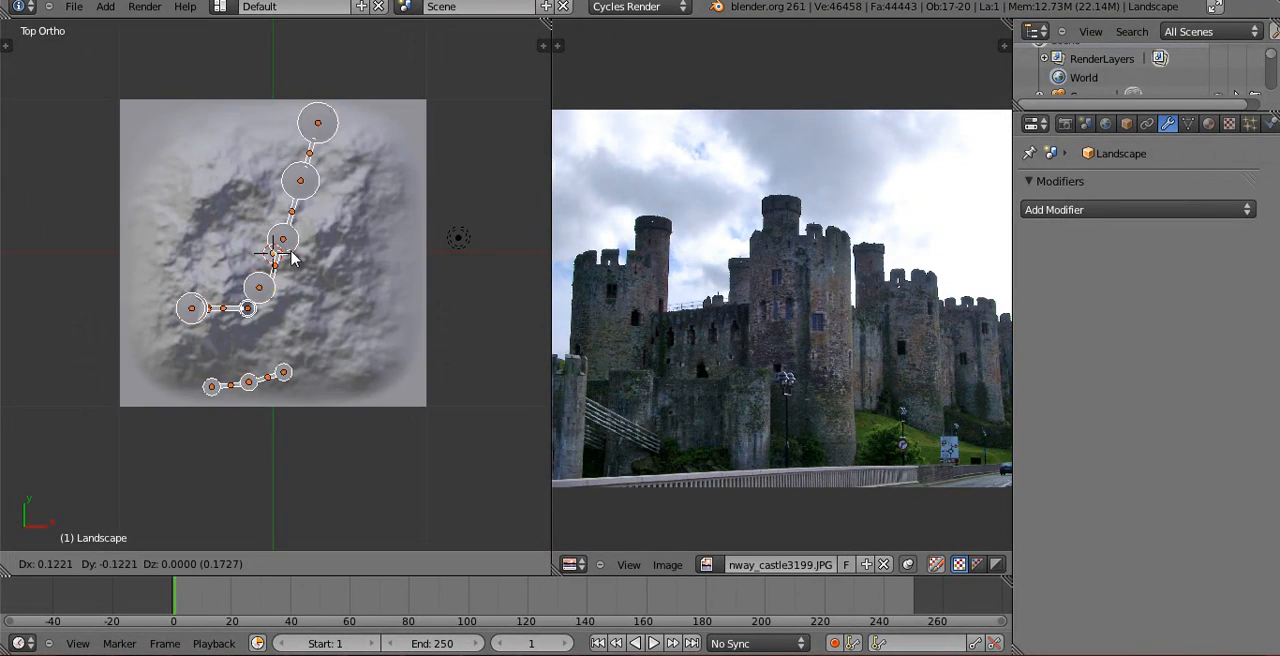
pyautogui.click(285, 255)
# In camera view, rotate the camera about the global Z axis to 38.72° to bring the whole castle into frame.
pyautogui.press('KP_0')
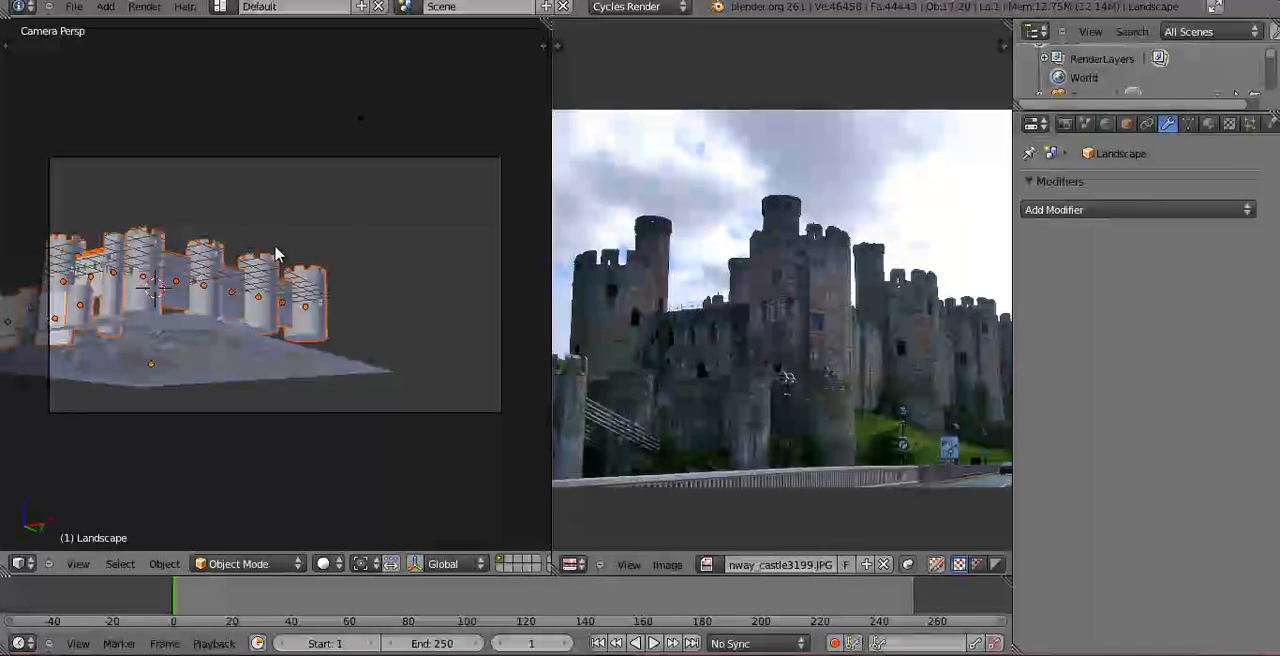
pyautogui.rightClick(503, 283)
pyautogui.press('r')
pyautogui.press('z')
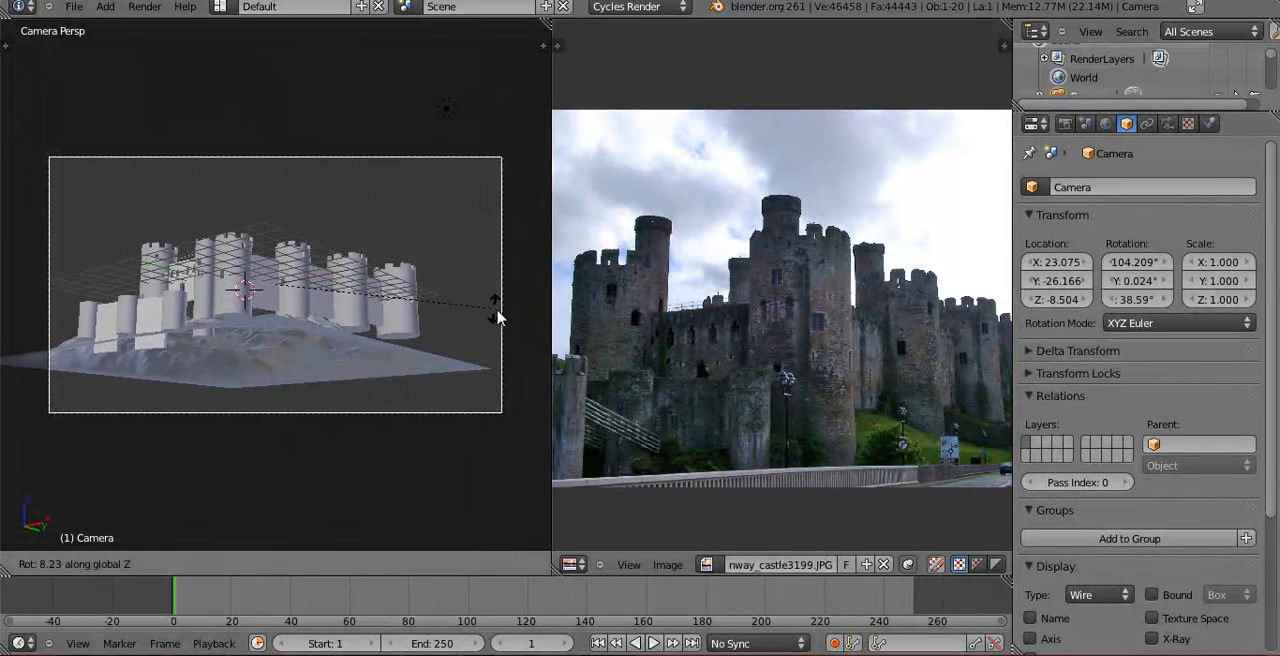
pyautogui.click(497, 310)
# Raise the camera to about Z -4 and tilt it about its local X axis to about 96.7°.
pyautogui.press('g')
pyautogui.press('z')
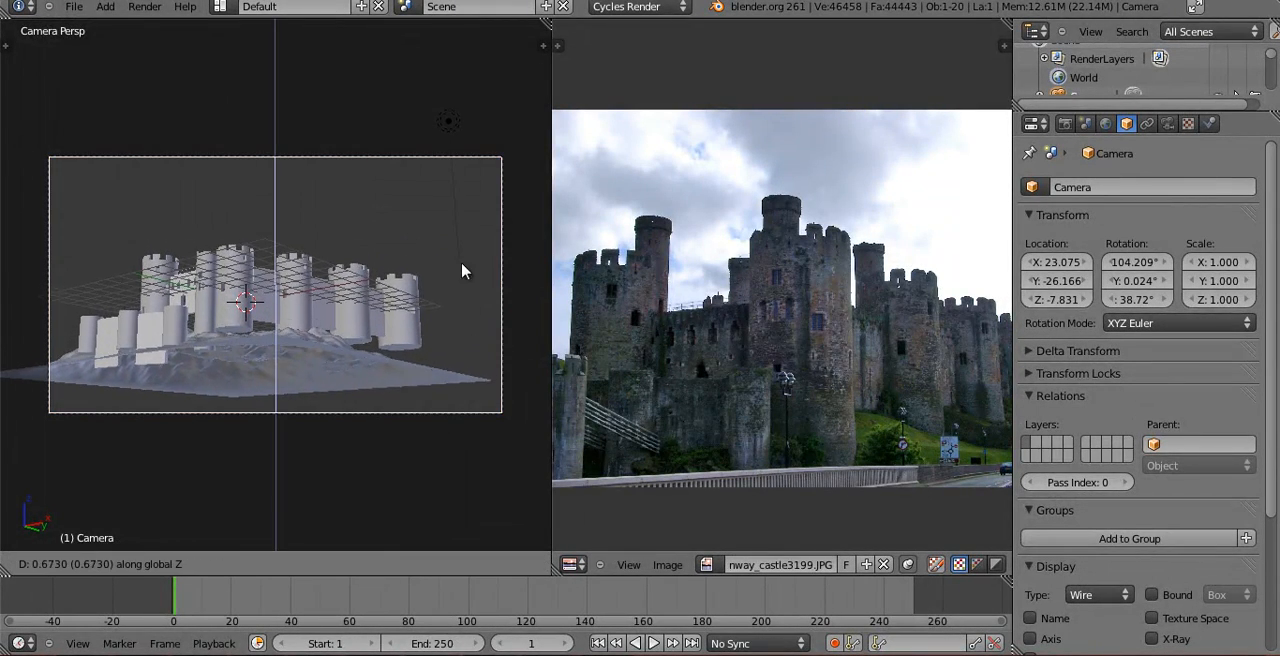
pyautogui.click(410, 170)
pyautogui.press('r')
pyautogui.press('x')
pyautogui.press('x')
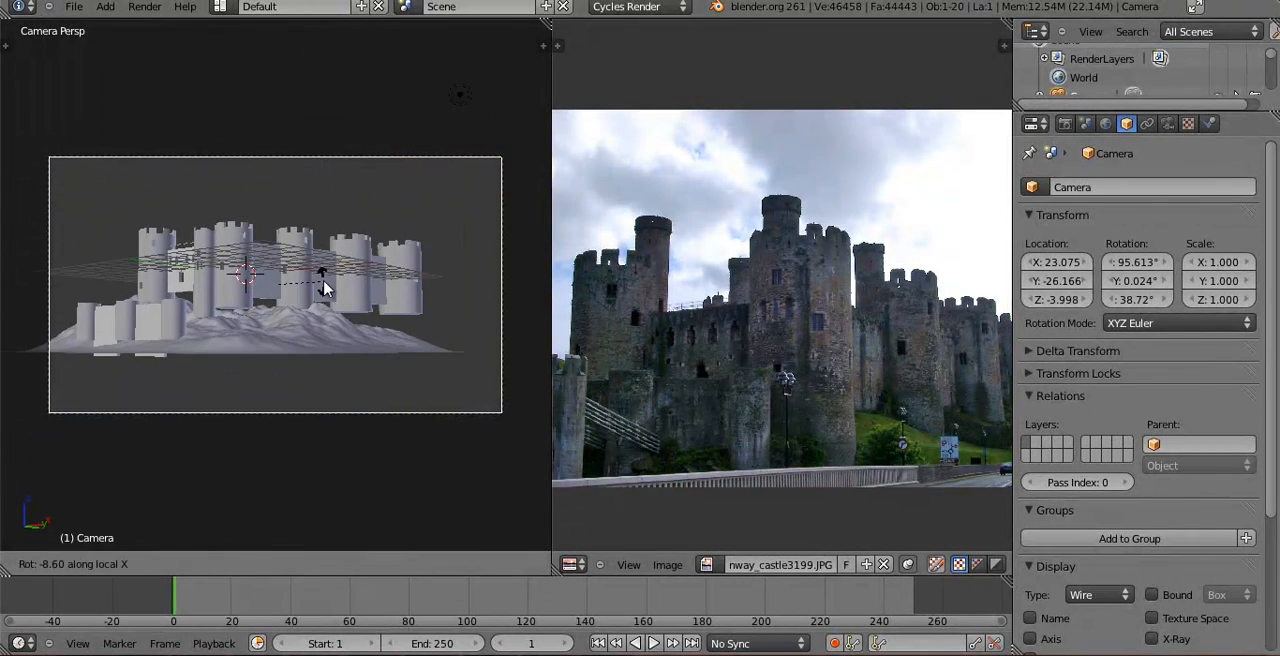
pyautogui.click(323, 281)
# Move the camera along its local Z axis, setting its distance from the castle in the top view.
pyautogui.press('g')
pyautogui.press('z')
pyautogui.press('z')
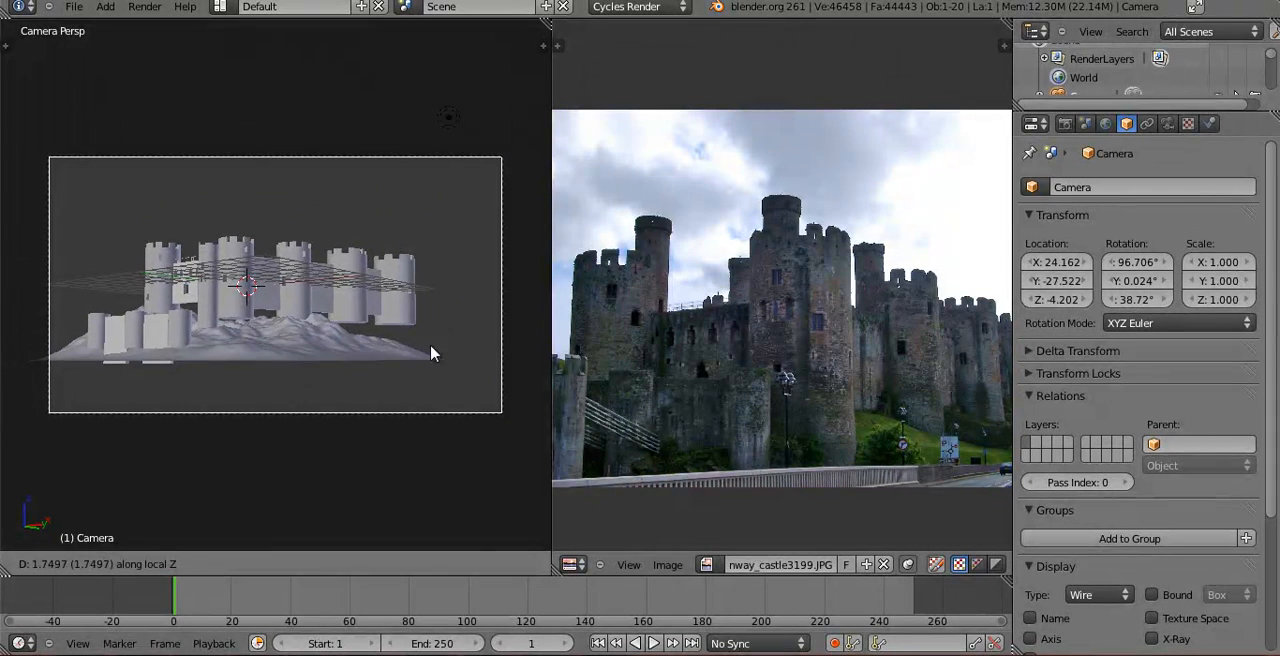
pyautogui.click(218, 292)
pyautogui.press('KP_7')
pyautogui.scroll(-3, 380, 399)
pyautogui.press('g')
pyautogui.press('z')
pyautogui.press('z')
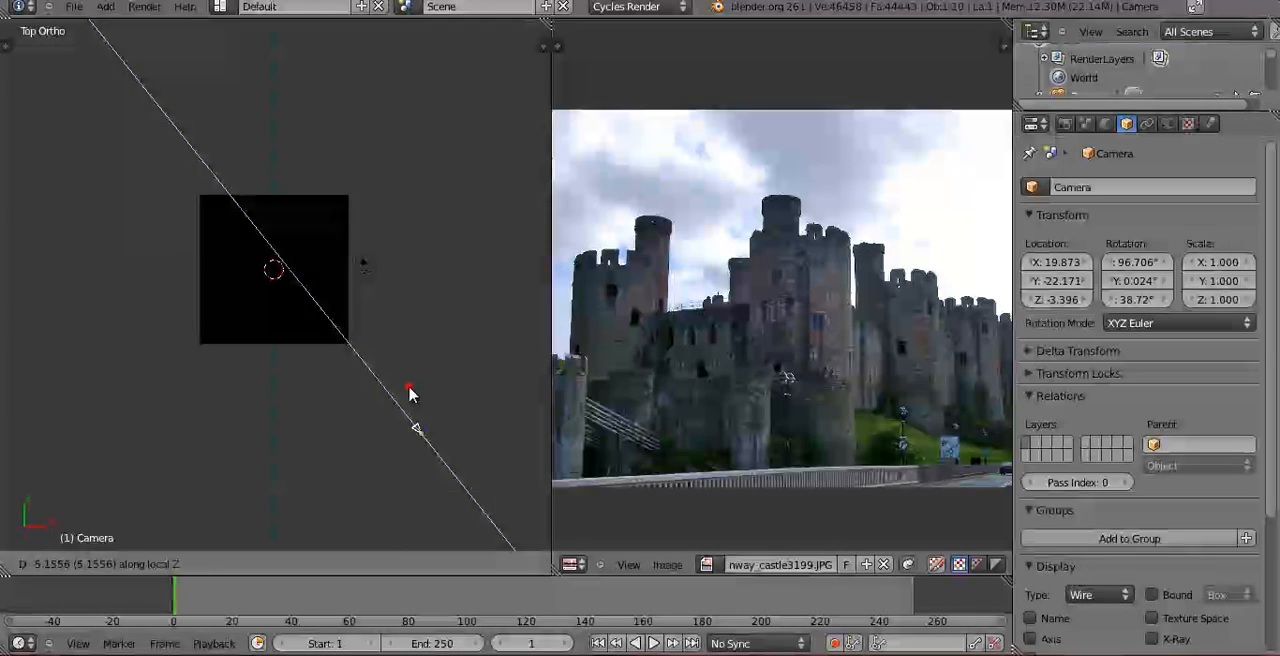
pyautogui.click(408, 391)
# Fine-tune the camera's distance along its local Z axis until the castle fills the frame, and select the landscape.
pyautogui.press('KP_0')
pyautogui.press('g')
pyautogui.press('z')
pyautogui.press('z')
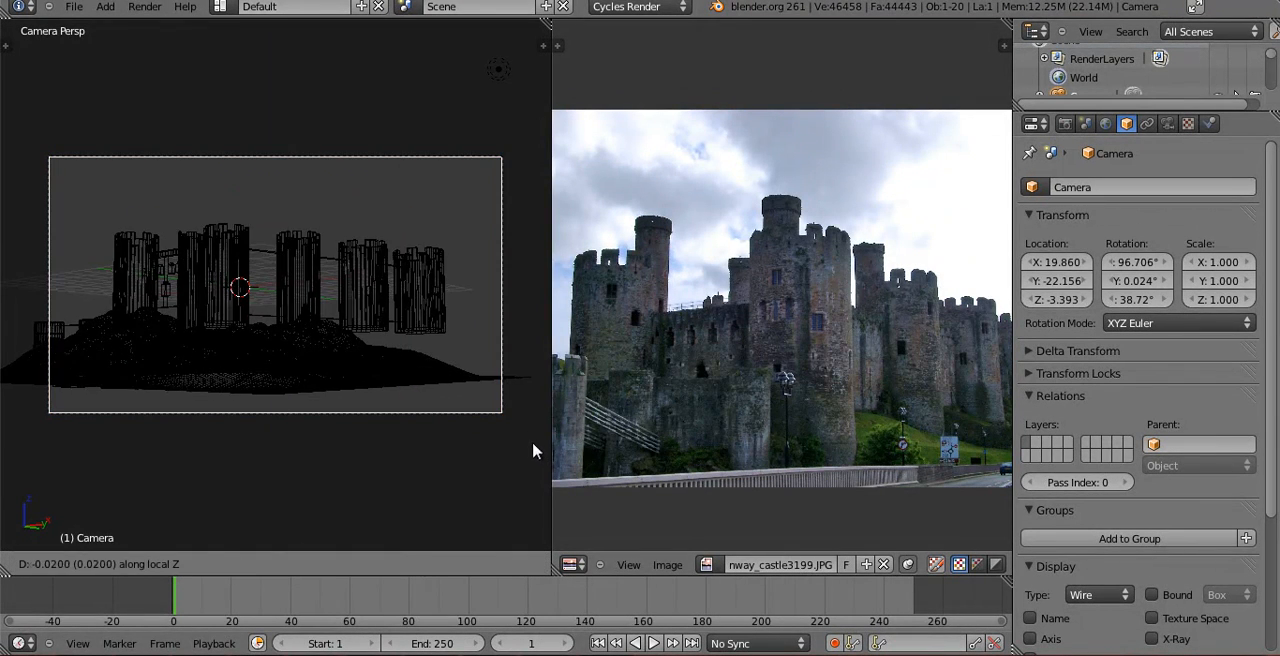
pyautogui.click(458, 370)
pyautogui.press('z')
pyautogui.press('g')
pyautogui.press('z')
pyautogui.press('z')
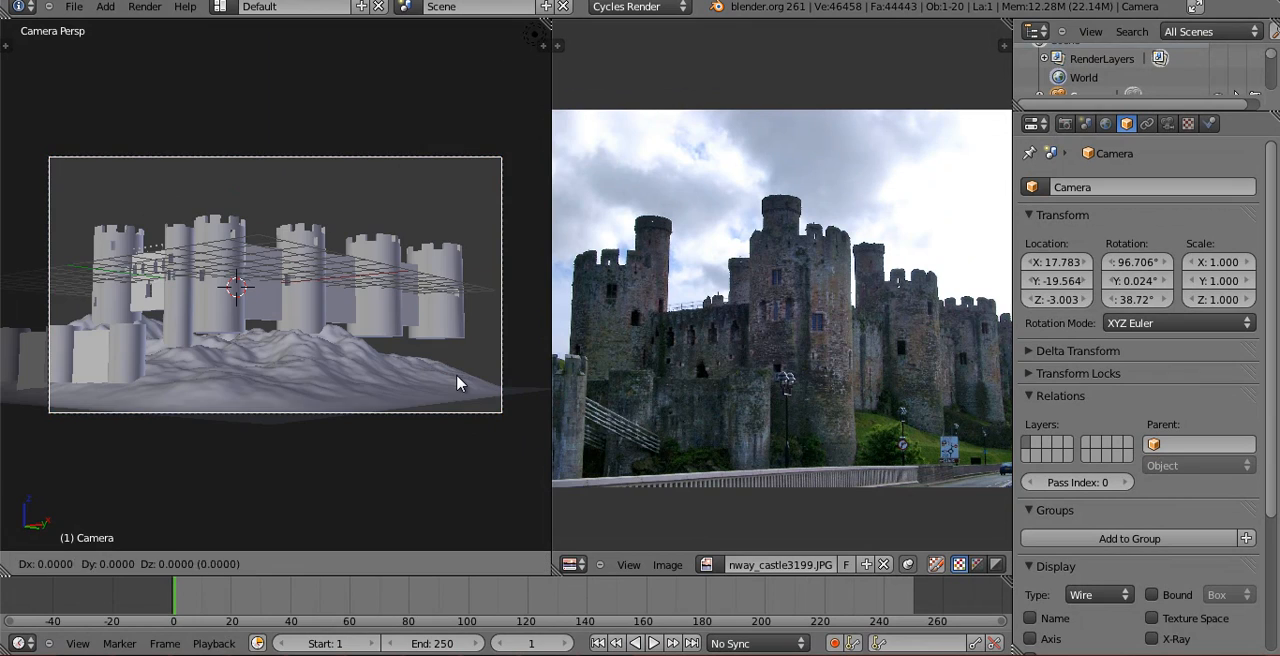
pyautogui.click(491, 432)
pyautogui.rightClick(358, 368)
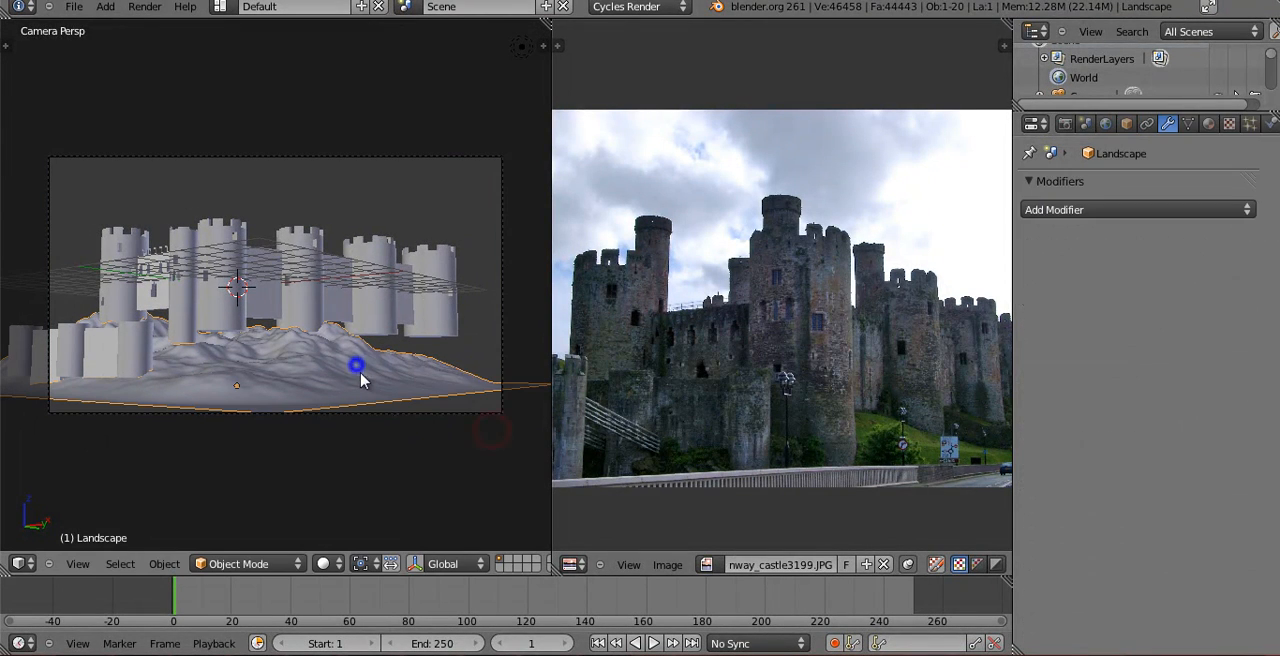
# Select the camera and, in the wireframe top view, set the pivot point to the 3D cursor.
pyautogui.rightClick(502, 340)
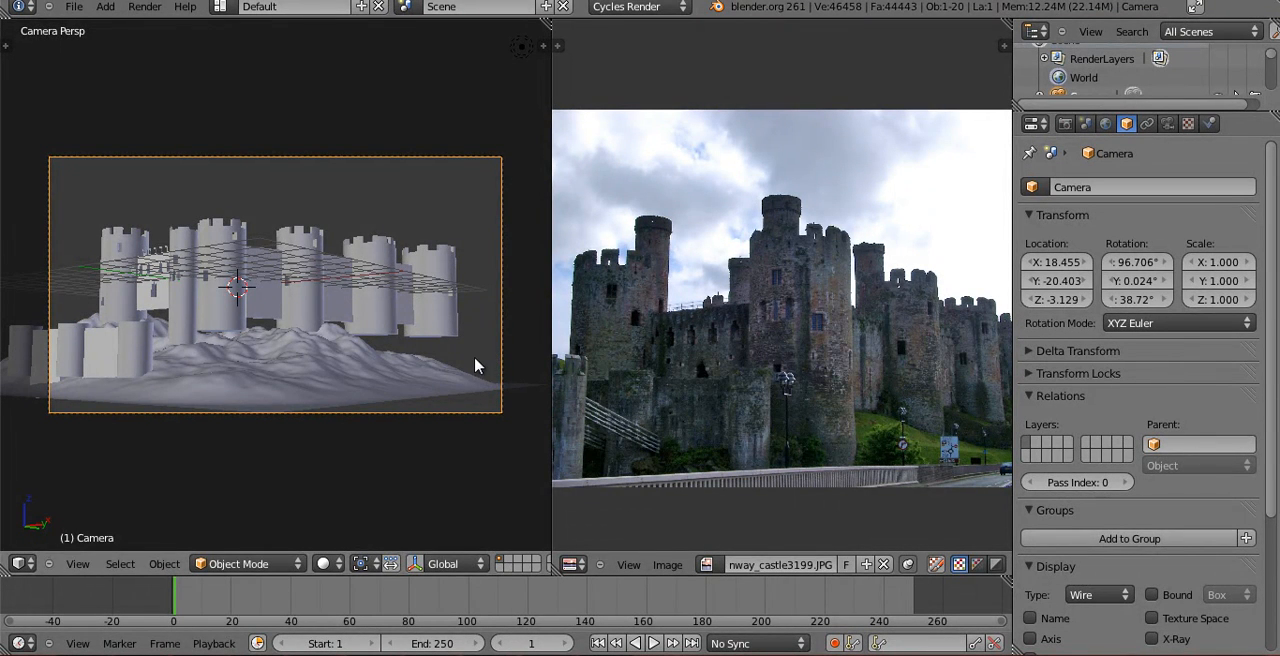
pyautogui.press('g')
pyautogui.press('z')
pyautogui.rightClick(458, 295)
pyautogui.press('KP_7')
pyautogui.press('z')
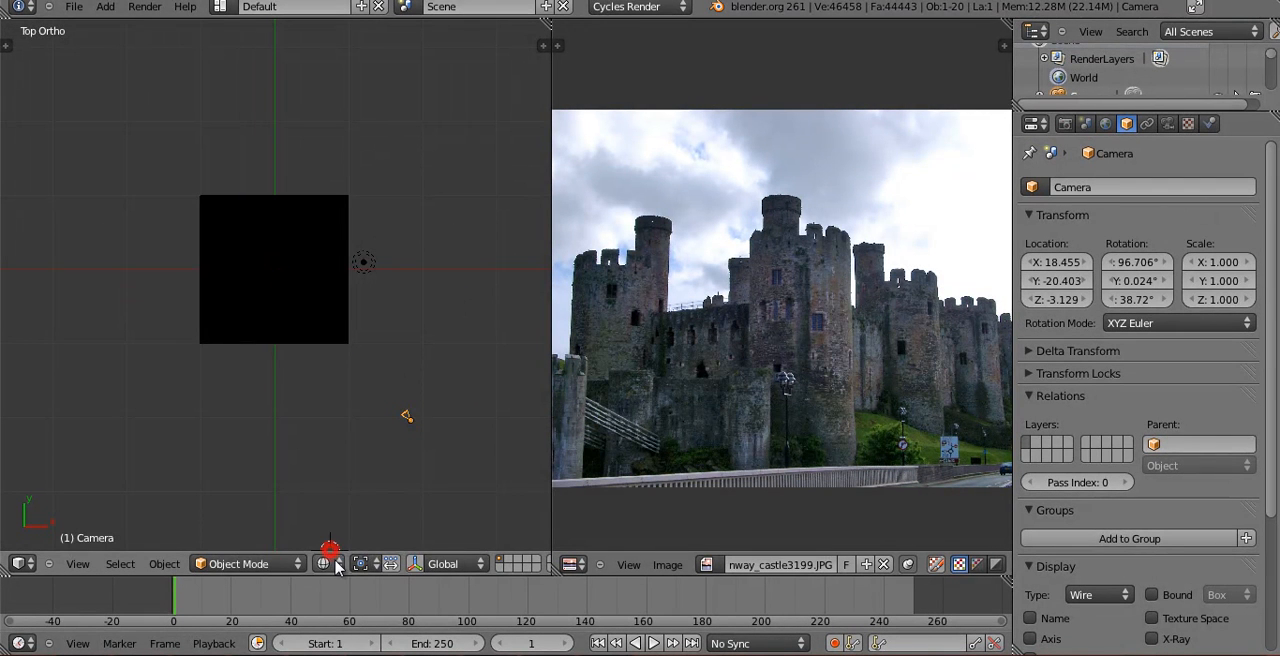
pyautogui.click(336, 566)
pyautogui.moveTo(361, 564)
pyautogui.click(382, 533)
# Snap the 3D cursor to the centre of the scene.
pyautogui.press('r')
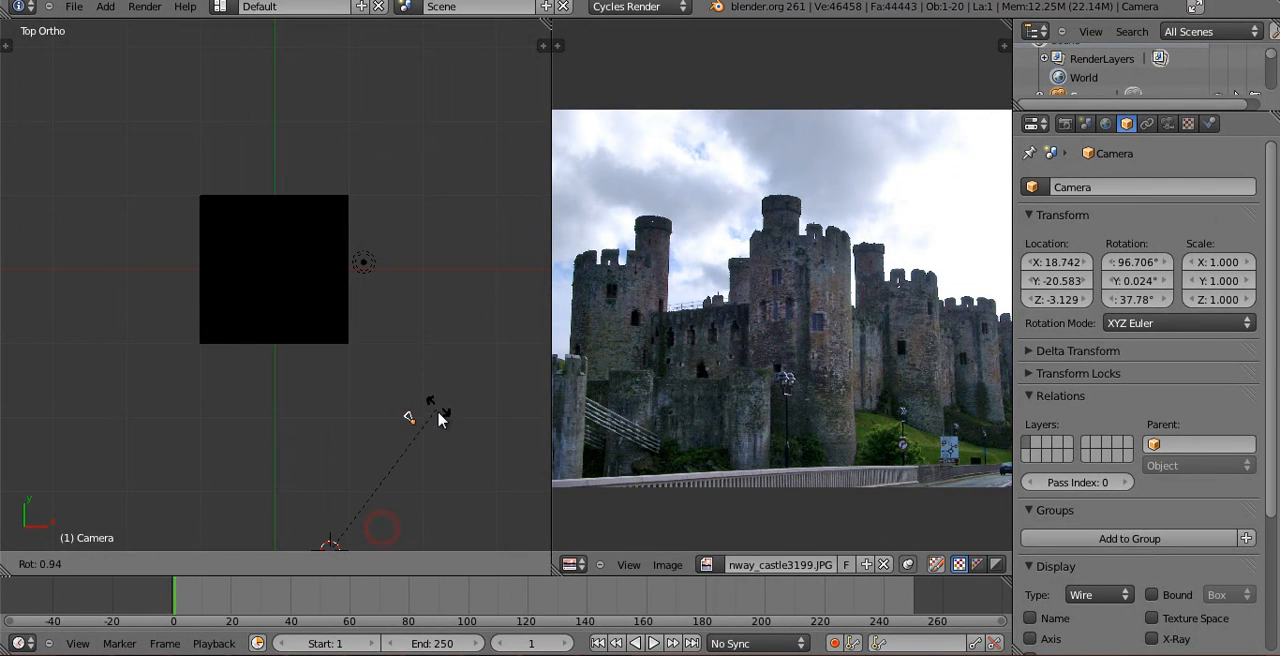
pyautogui.click(427, 440)
pyautogui.hotkey('shift', 's')
pyautogui.click(335, 376)
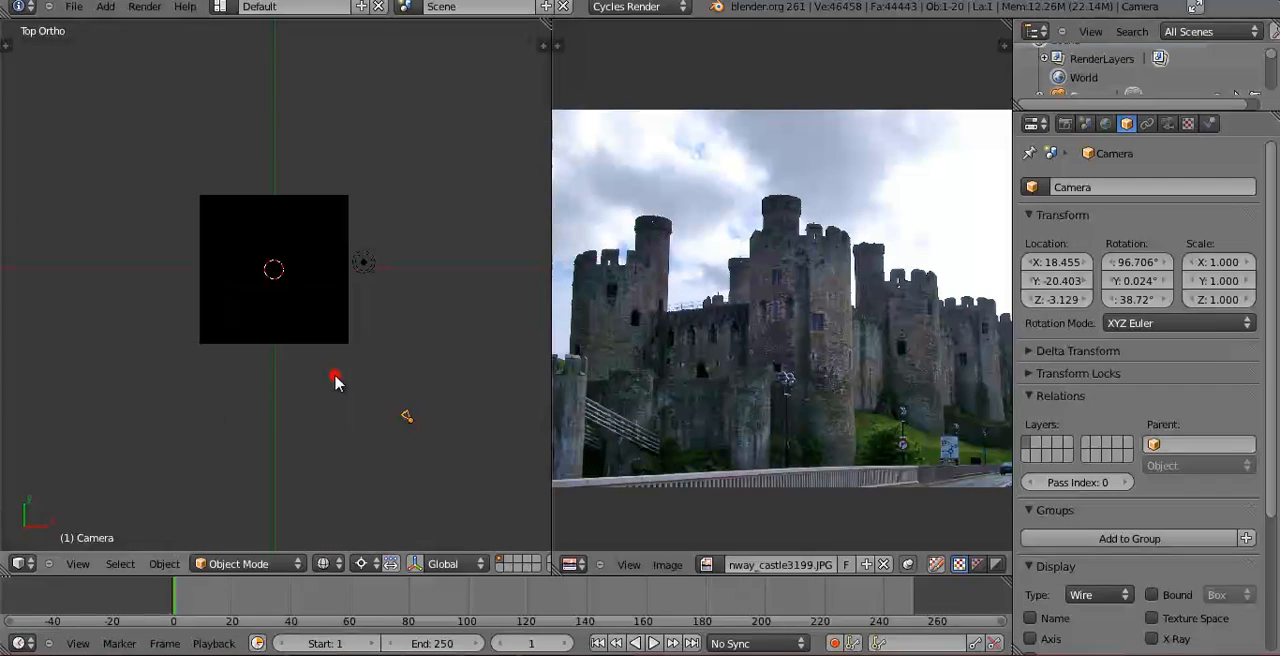
# Swing the camera around the 3D cursor to a Z rotation of about 24° and shift it to about X 12.3, Y -24.6, Z -3.2.
pyautogui.press('r')
pyautogui.click(380, 378)
pyautogui.press('KP_0')
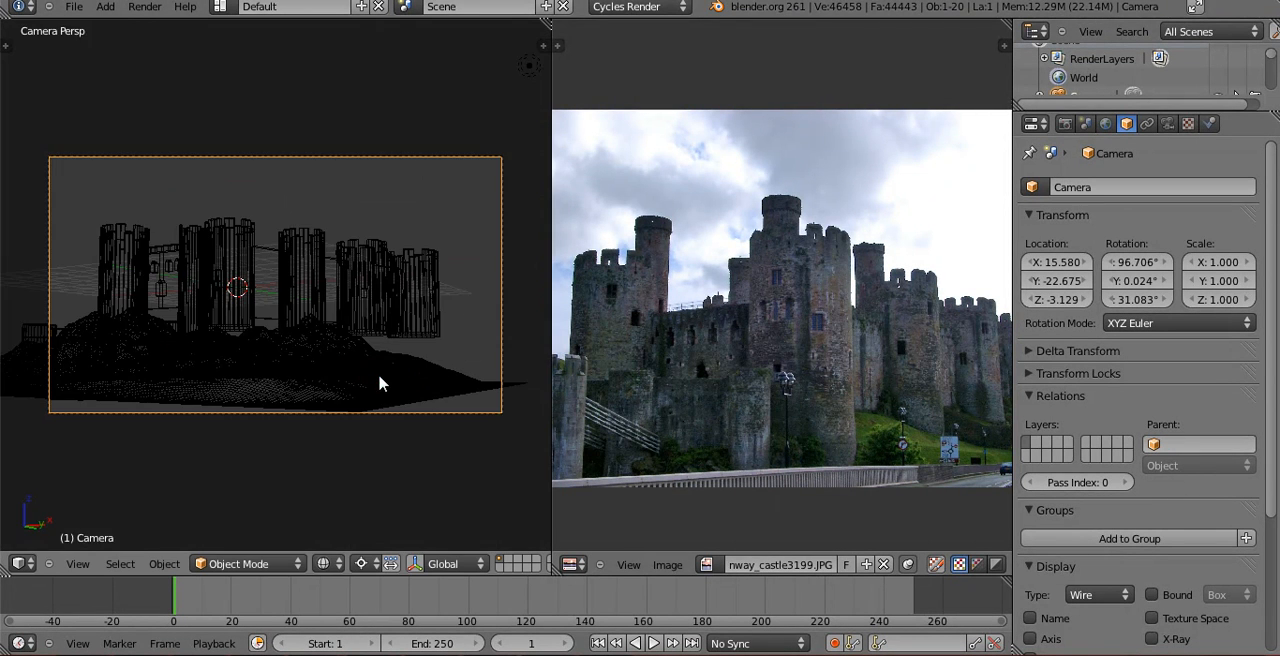
pyautogui.press('t')
pyautogui.press('t')
pyautogui.press('r')
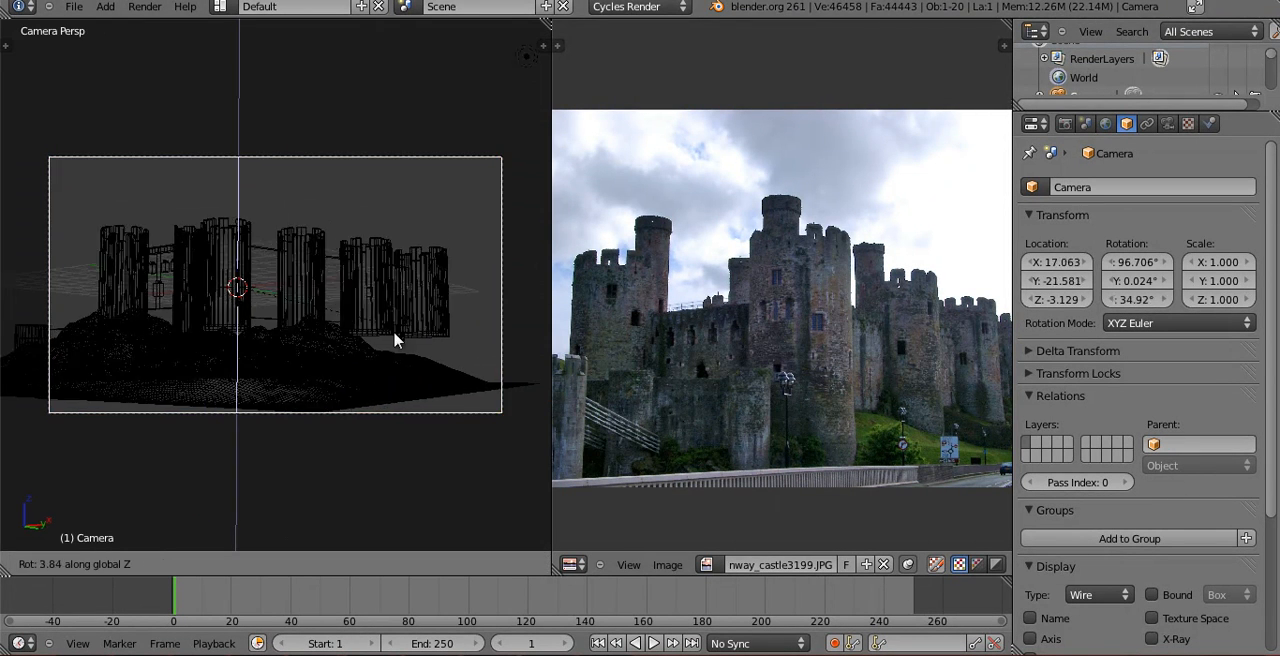
pyautogui.click(452, 320)
pyautogui.press('r')
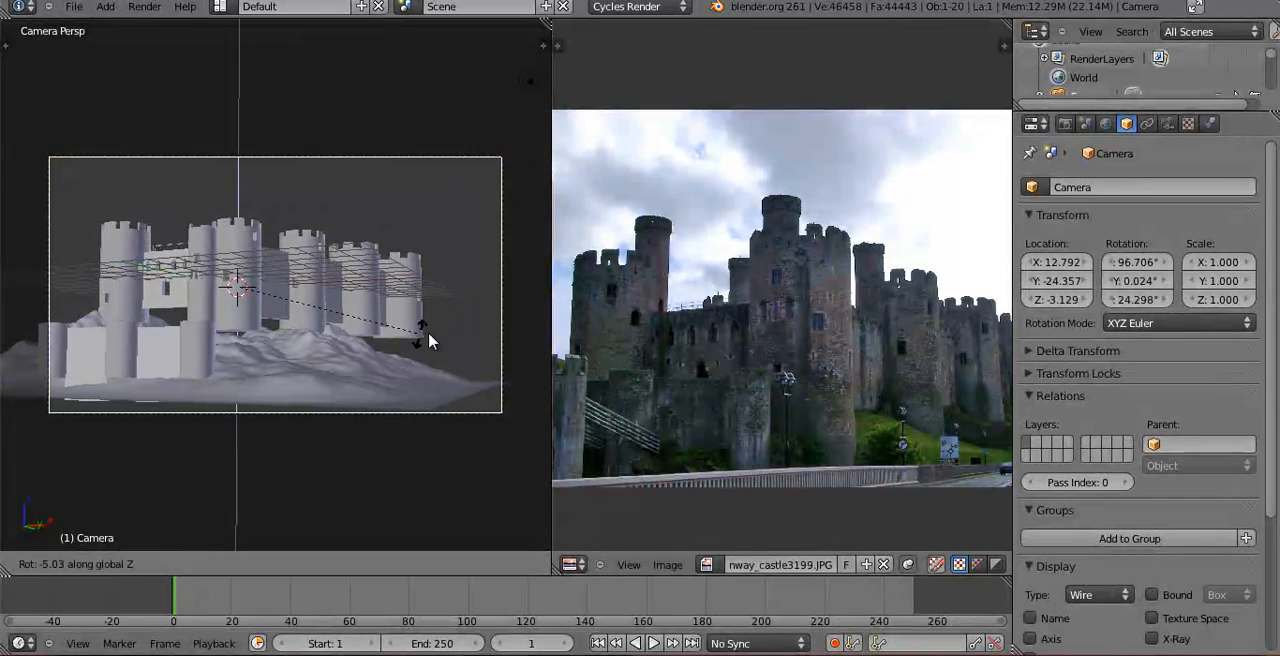
pyautogui.click(428, 337)
pyautogui.press('g')
pyautogui.click(428, 337)
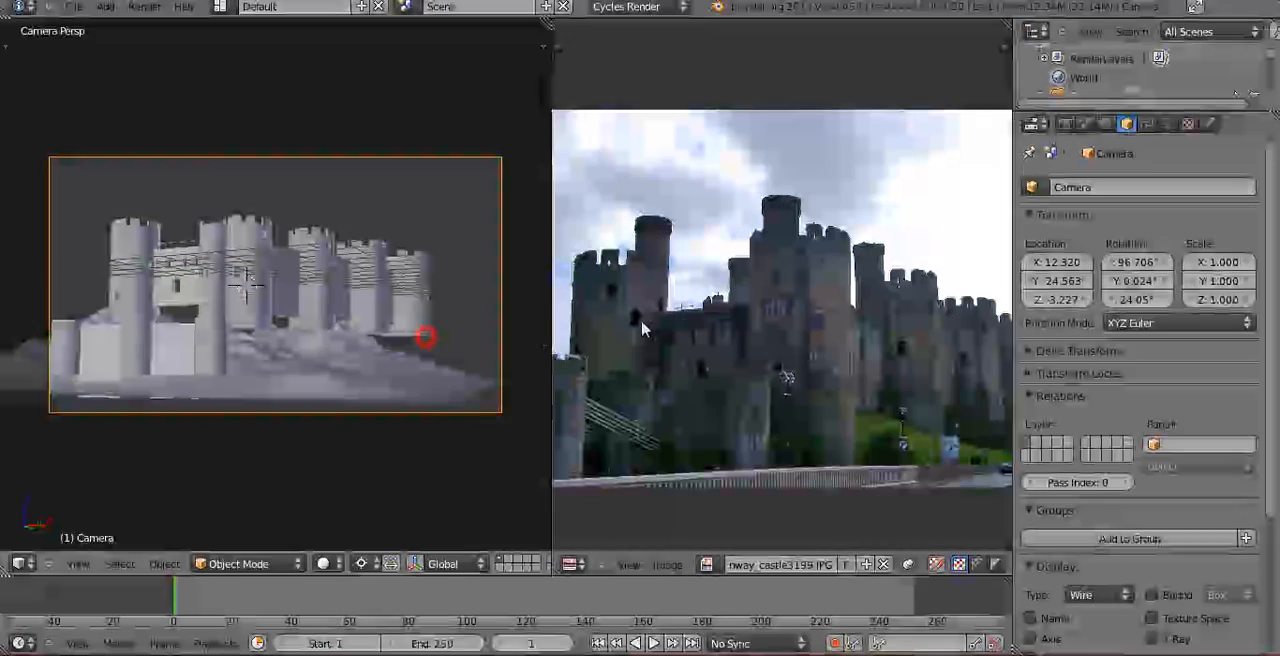
# Set the camera's focal length to 60 mm.
pyautogui.click(1168, 123)
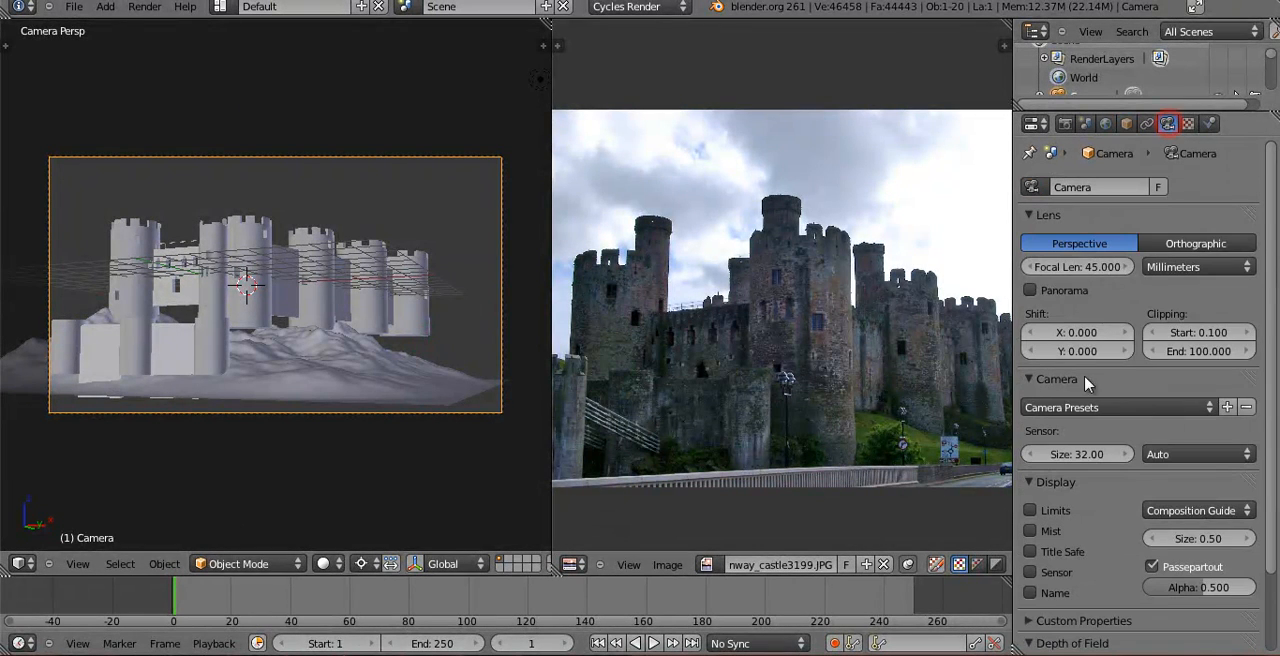
pyautogui.click(1087, 271)
pyautogui.write('50')
pyautogui.press('Return')
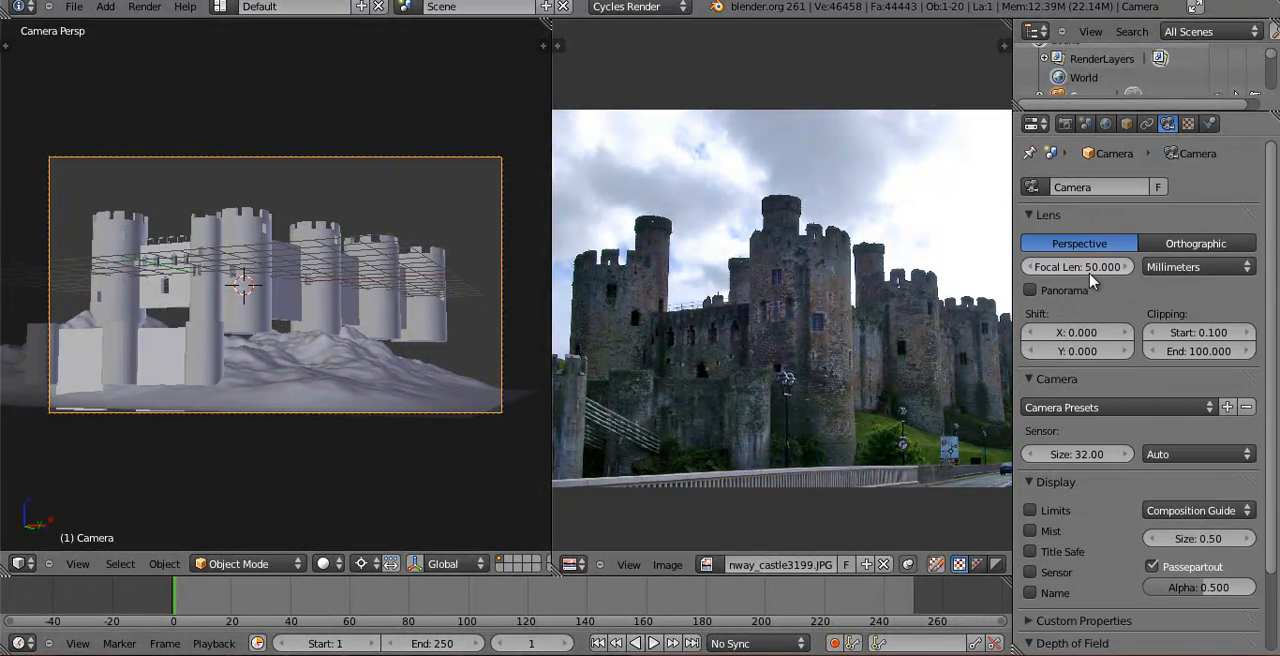
pyautogui.click(1087, 271)
pyautogui.press('Return')
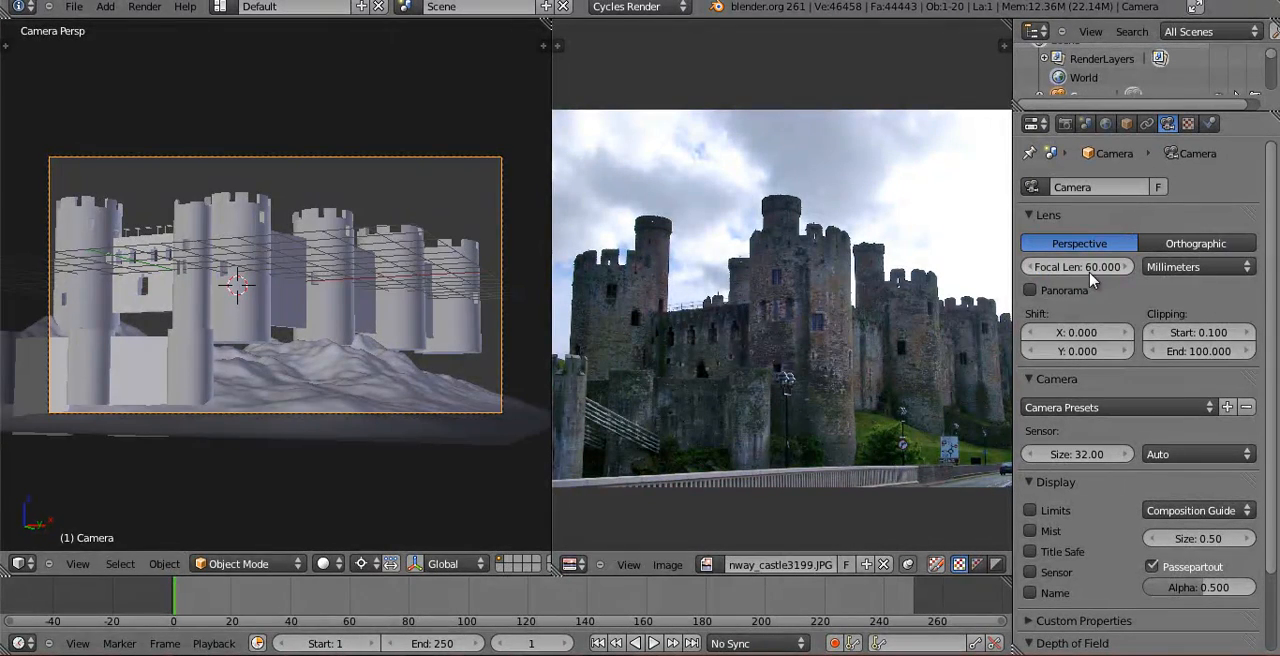
# Lower the camera slightly along the global Z axis.
pyautogui.press('g')
pyautogui.press('z')
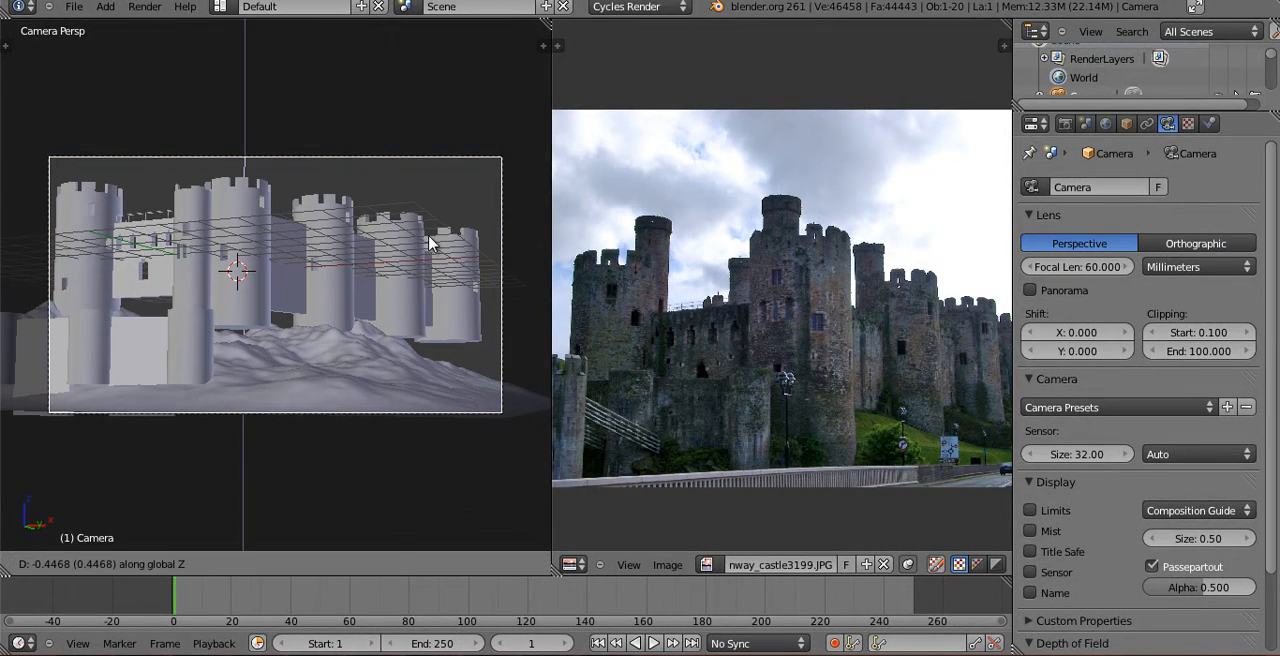
pyautogui.click(428, 234)
pyautogui.press('r')
pyautogui.click(476, 234)
# Restore the previous pivot point and rotate the camera slightly to centre the castle horizontally in the frame.
pyautogui.click(361, 564)
pyautogui.click(371, 542)
pyautogui.press('r')
pyautogui.press('z')
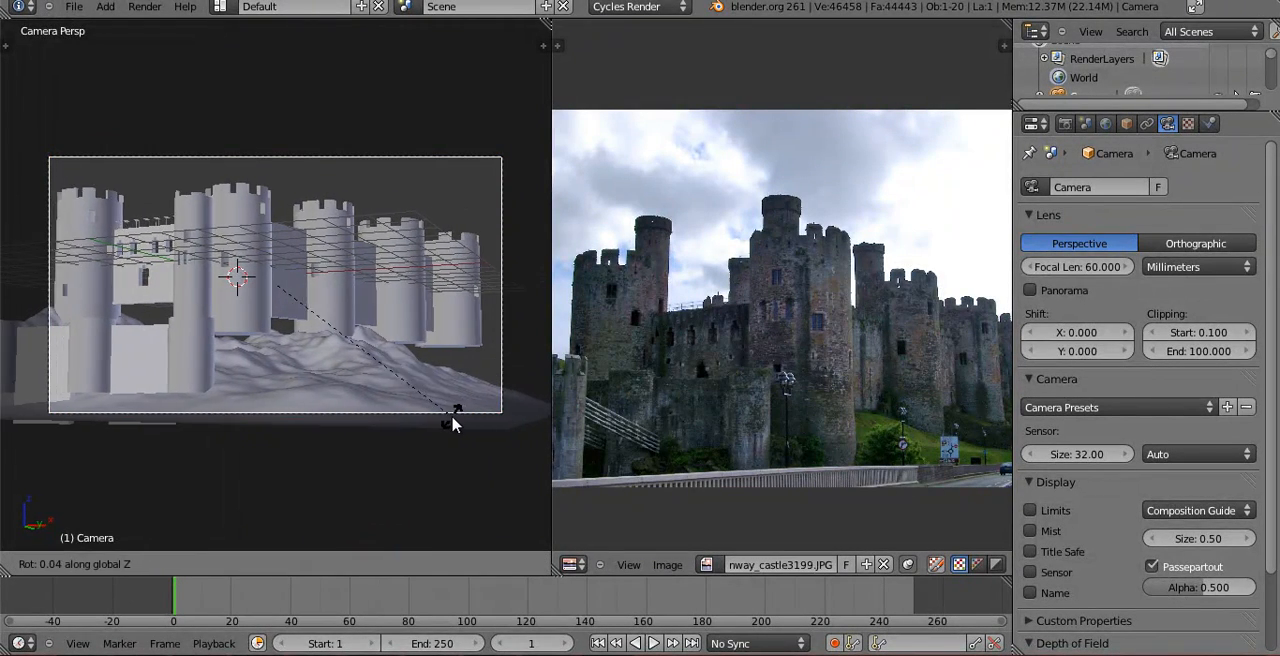
pyautogui.click(447, 424)
pyautogui.press('r')
pyautogui.click(384, 342)
# Select the windowed wall between the front towers together with its battlements.
pyautogui.rightClick(170, 292)
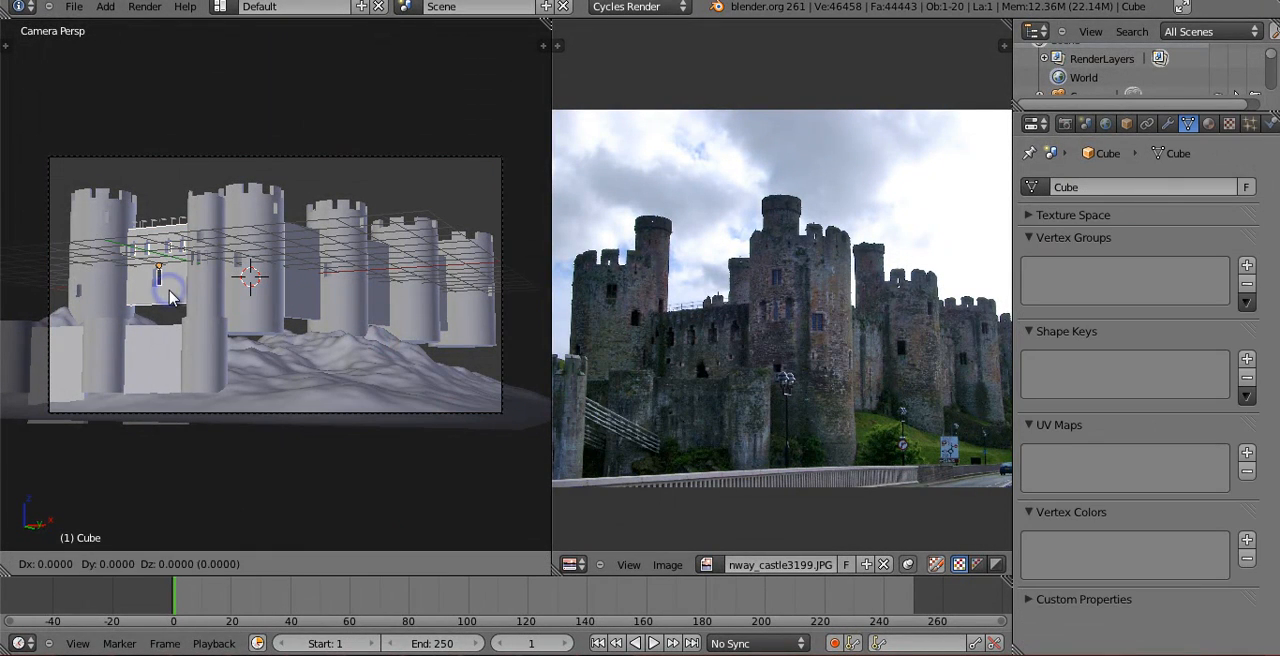
pyautogui.rightClick(158, 210)
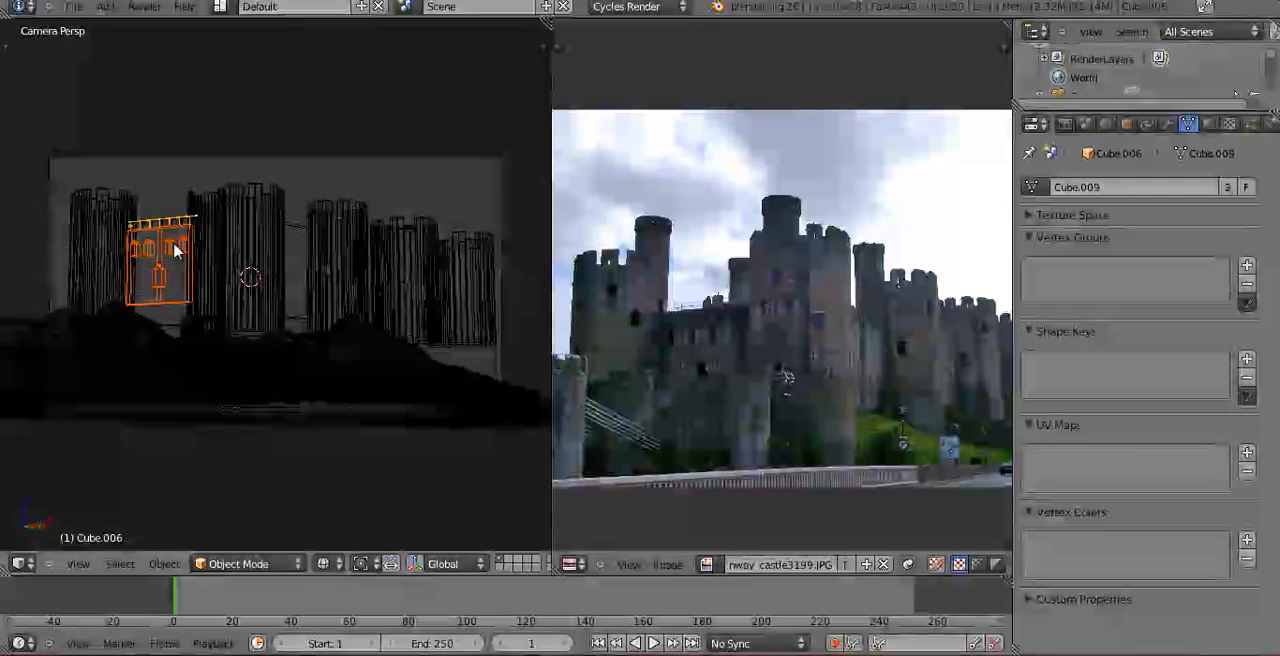
pyautogui.press('g')
pyautogui.press('z')
pyautogui.press('z')
pyautogui.click(184, 290)
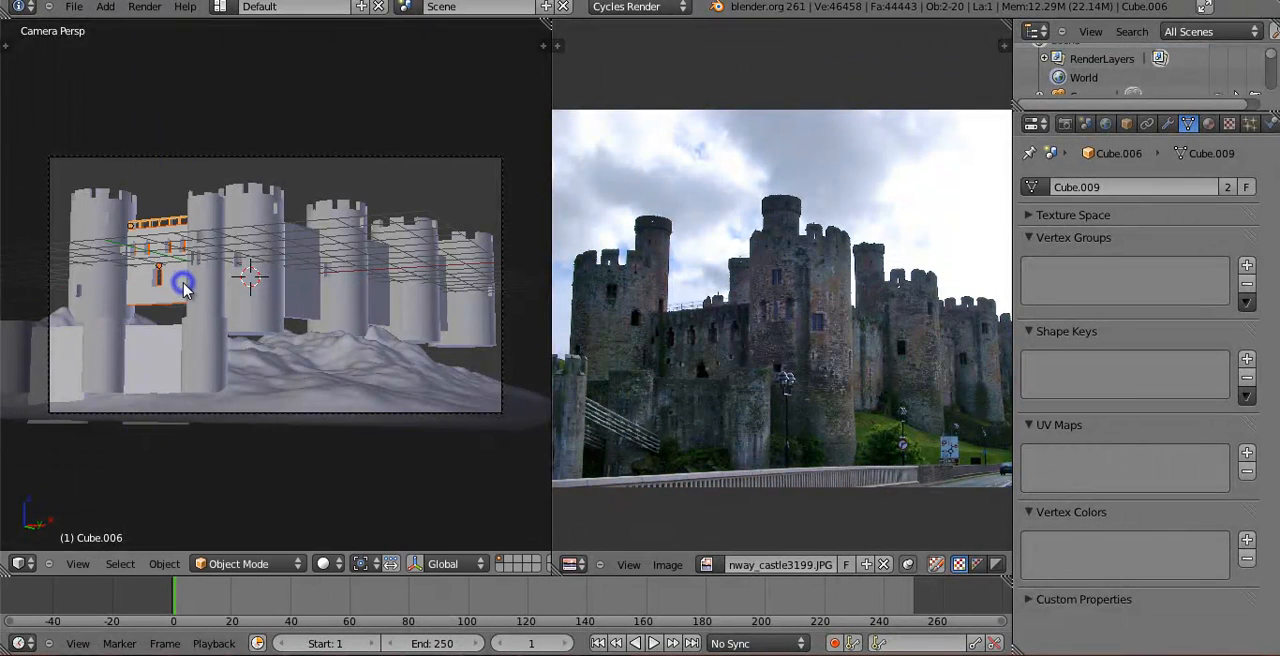
# In the front view, add the remaining battlement piece to the selection and try lowering the wall along global Z.
pyautogui.press('KP_5')
pyautogui.press('KP_1')
pyautogui.scroll(6, 364, 263)
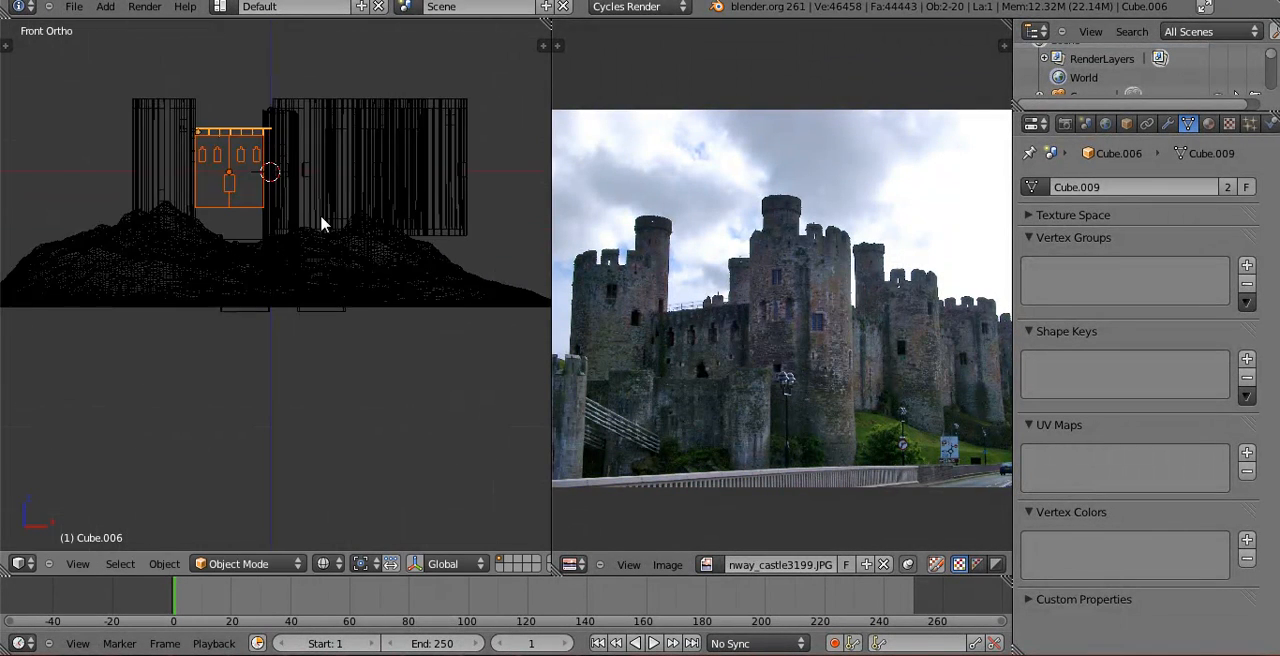
pyautogui.press('g')
pyautogui.press('z')
pyautogui.click(320, 243)
pyautogui.keyDown('shift'); pyautogui.rightClick(232, 133); pyautogui.keyUp('shift')
pyautogui.keyDown('shift'); pyautogui.rightClick(234, 126); pyautogui.keyUp('shift')
pyautogui.keyDown('shift'); pyautogui.moveTo(239, 136); pyautogui.dragTo(247, 232, button='middle'); pyautogui.keyUp('shift')
pyautogui.scroll(3, 252, 234)
pyautogui.press('g')
pyautogui.press('z')
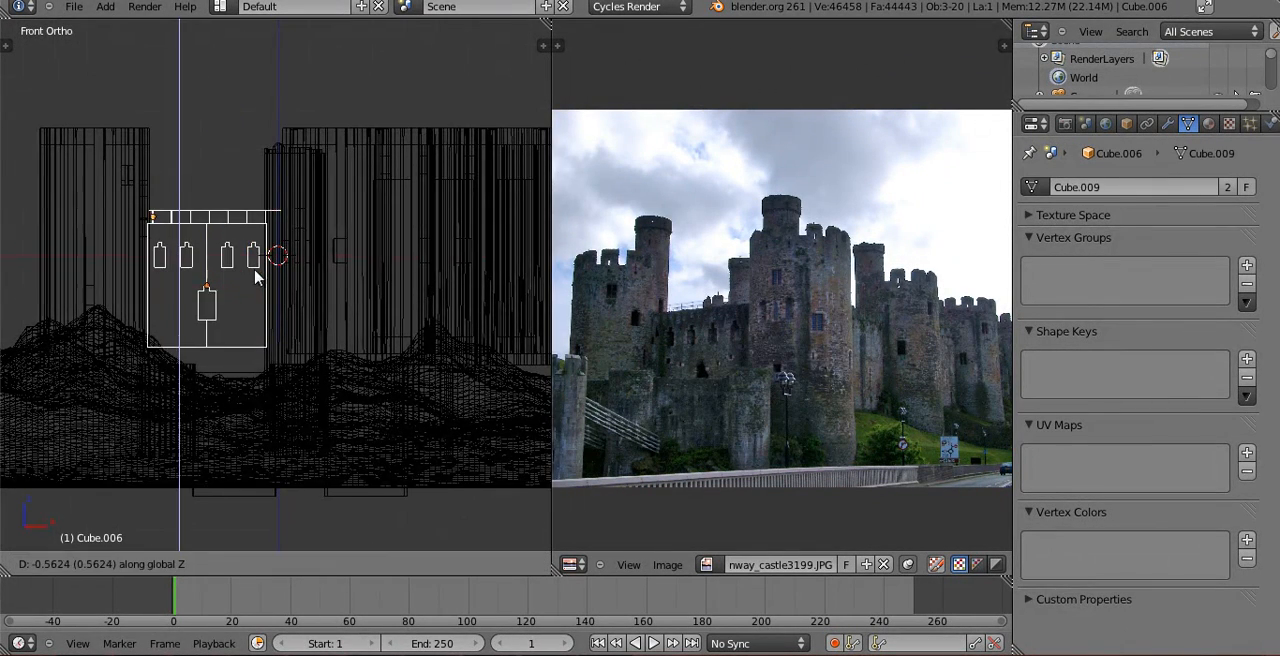
pyautogui.click(252, 298)
pyautogui.press('KP_0')
pyautogui.press('z')
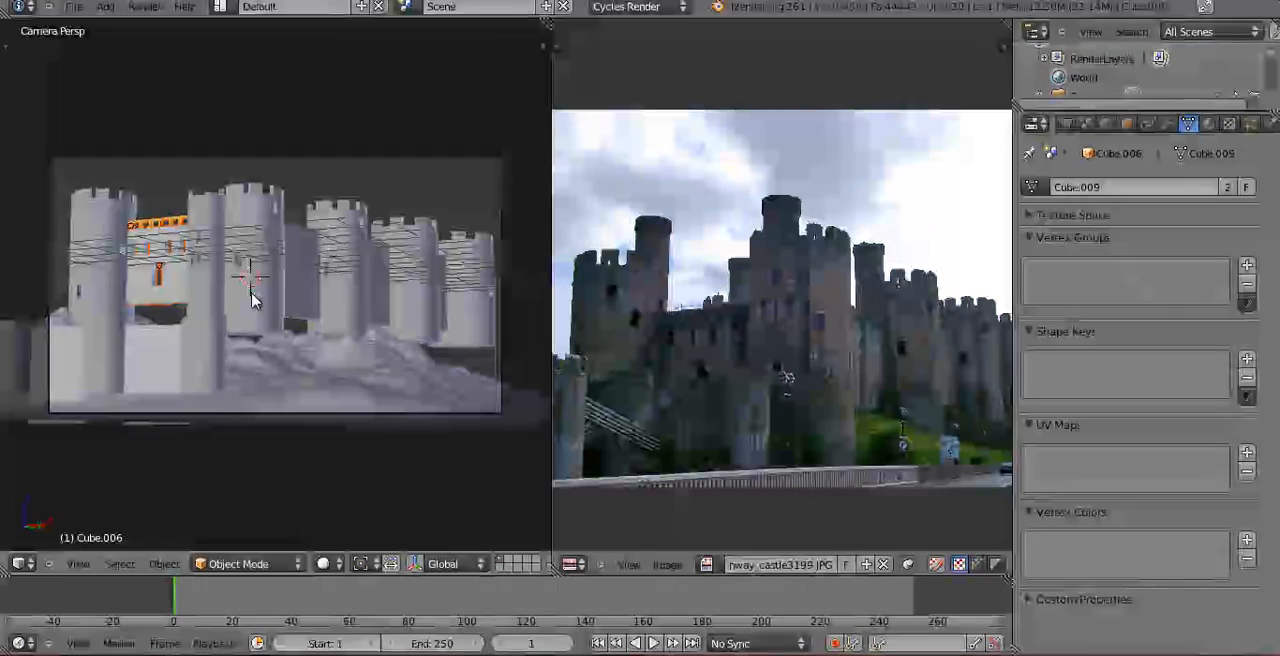
# Add the main towers and the plain walls joining them to the selection, leaving out the low foreground wall.
pyautogui.keyDown('shift'); pyautogui.rightClick(106, 218); pyautogui.keyUp('shift')
pyautogui.keyDown('shift'); pyautogui.rightClick(209, 214); pyautogui.keyUp('shift')
pyautogui.keyDown('shift'); pyautogui.rightClick(220, 207); pyautogui.keyUp('shift')
pyautogui.keyDown('shift'); pyautogui.rightClick(305, 240); pyautogui.keyUp('shift')
pyautogui.keyDown('shift'); pyautogui.rightClick(349, 234); pyautogui.keyUp('shift')
pyautogui.keyDown('shift'); pyautogui.rightClick(386, 251); pyautogui.keyUp('shift')
pyautogui.keyDown('shift'); pyautogui.rightClick(418, 255); pyautogui.keyUp('shift')
pyautogui.keyDown('shift'); pyautogui.rightClick(445, 260); pyautogui.keyUp('shift')
# Lower the selected castle pieces about 0.5 units along global Z onto the landscape.
pyautogui.press('g')
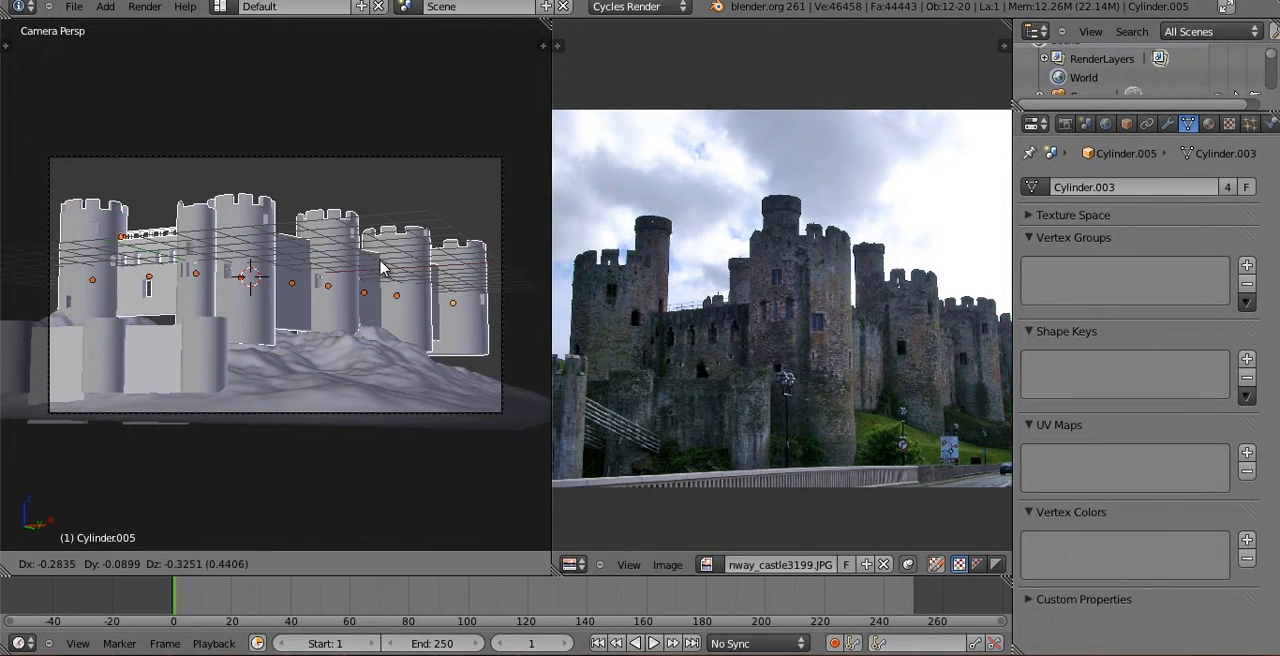
pyautogui.click(393, 234)
pyautogui.press('g')
pyautogui.press('z')
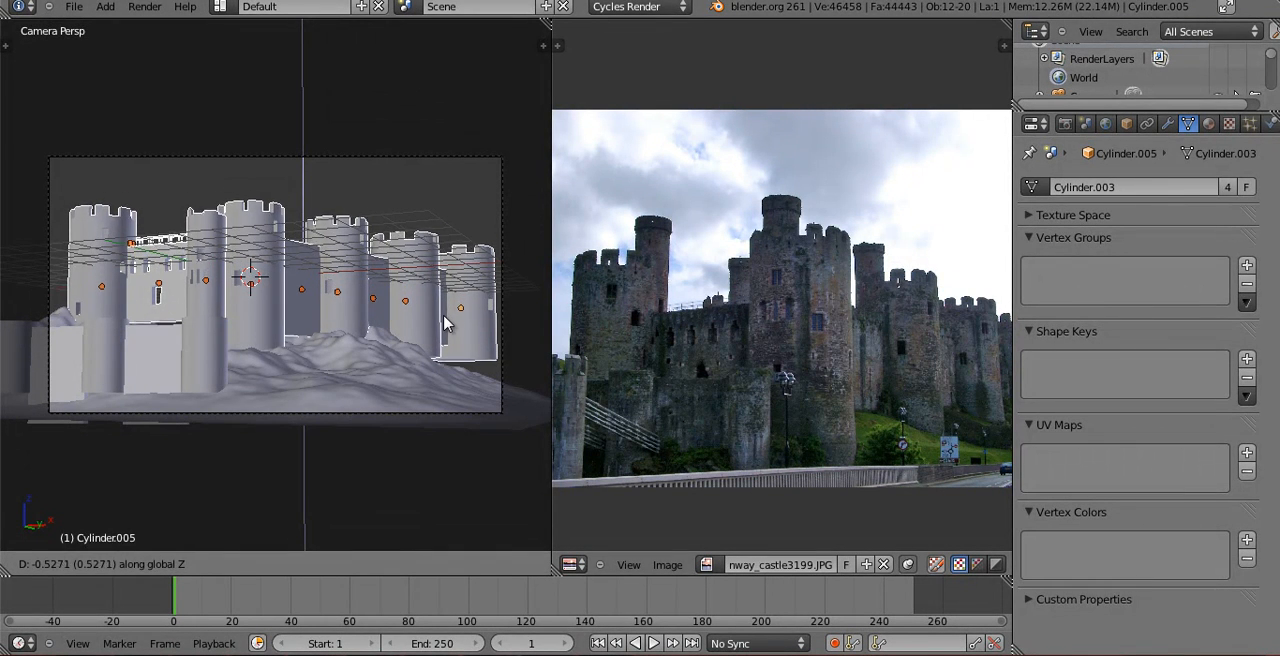
pyautogui.click(445, 320)
# Extend the windowed wall down into the landscape by lowering its bottom geometry along global Z.
pyautogui.rightClick(177, 298)
pyautogui.press('Tab')
pyautogui.press('z')
pyautogui.press('a')
pyautogui.press('a')
pyautogui.press('b')
pyautogui.moveTo(143, 321); pyautogui.dragTo(306, 369)
pyautogui.press('g')
pyautogui.press('z')
pyautogui.click(264, 402)
pyautogui.press('Tab')
pyautogui.press('z')
pyautogui.click(249, 286)
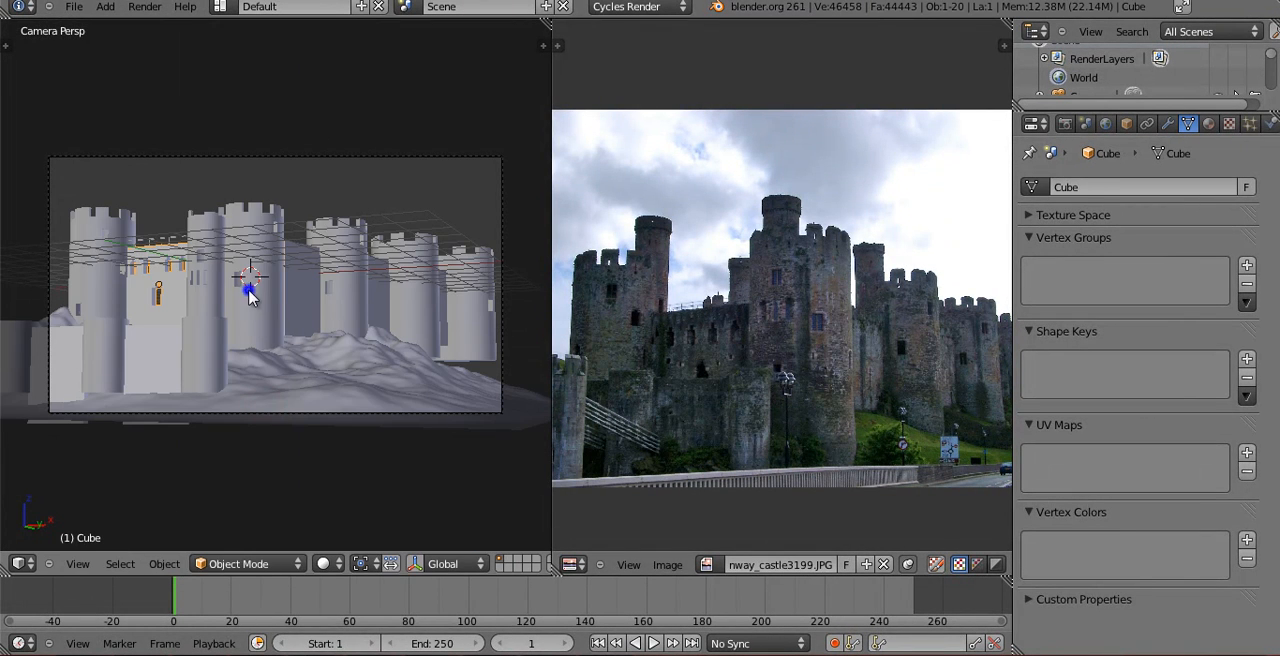
pyautogui.rightClick(256, 292)
pyautogui.press('Tab')
# Select the three plain walls between the rear towers and link their object data to the Cube.003 mesh.
pyautogui.press('Tab')
pyautogui.rightClick(302, 296)
pyautogui.press('Tab')
pyautogui.press('z')
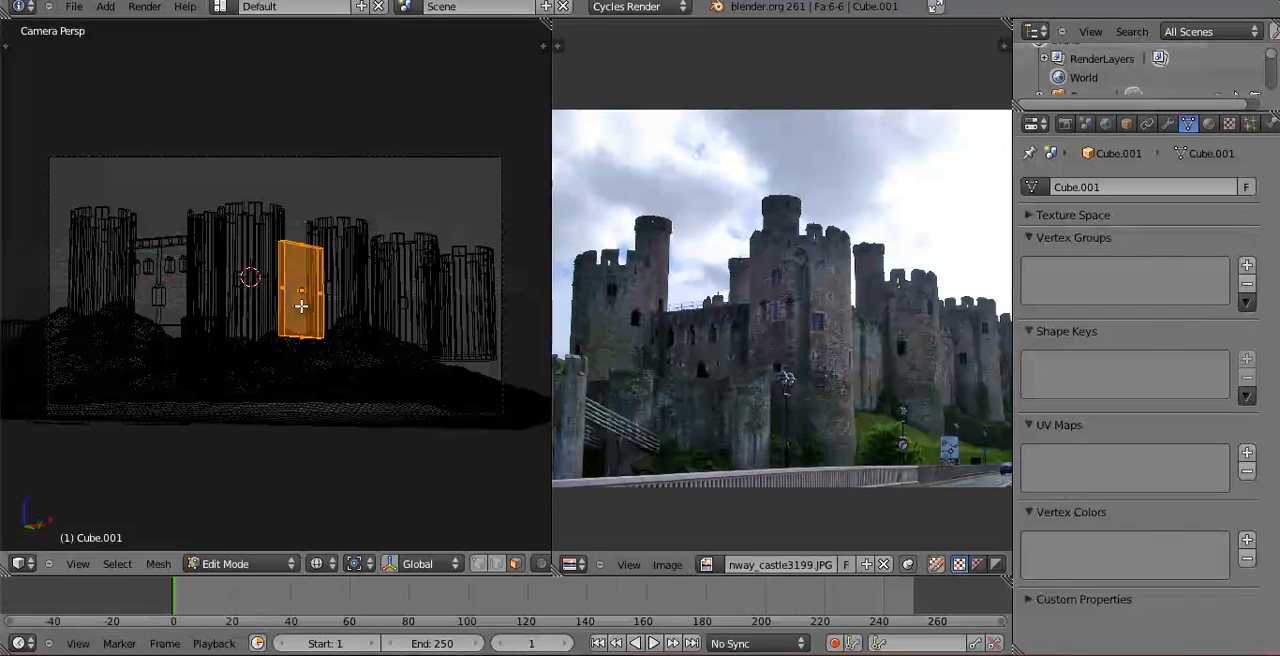
pyautogui.press('Tab')
pyautogui.moveTo(366, 288); pyautogui.dragTo(406, 334, button='middle')
pyautogui.scroll(-6, 406, 334)
pyautogui.keyDown('shift'); pyautogui.moveTo(351, 252); pyautogui.dragTo(156, 341, button='middle'); pyautogui.keyUp('shift')
pyautogui.keyDown('shift'); pyautogui.moveTo(244, 341); pyautogui.dragTo(128, 341, button='middle'); pyautogui.keyUp('shift')
pyautogui.press('z')
pyautogui.scroll(5, 263, 349)
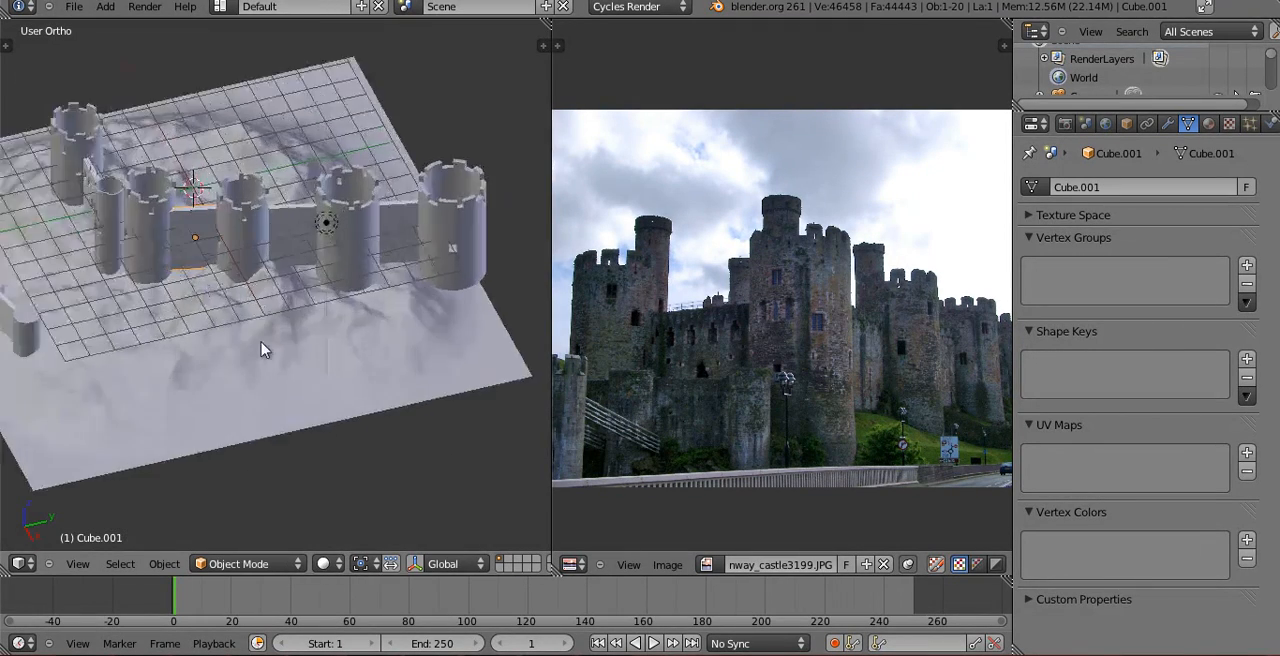
pyautogui.keyDown('shift'); pyautogui.rightClick(306, 208); pyautogui.keyUp('shift')
pyautogui.keyDown('shift'); pyautogui.rightClick(447, 224); pyautogui.keyUp('shift')
pyautogui.hotkey('ctrl', 'l')
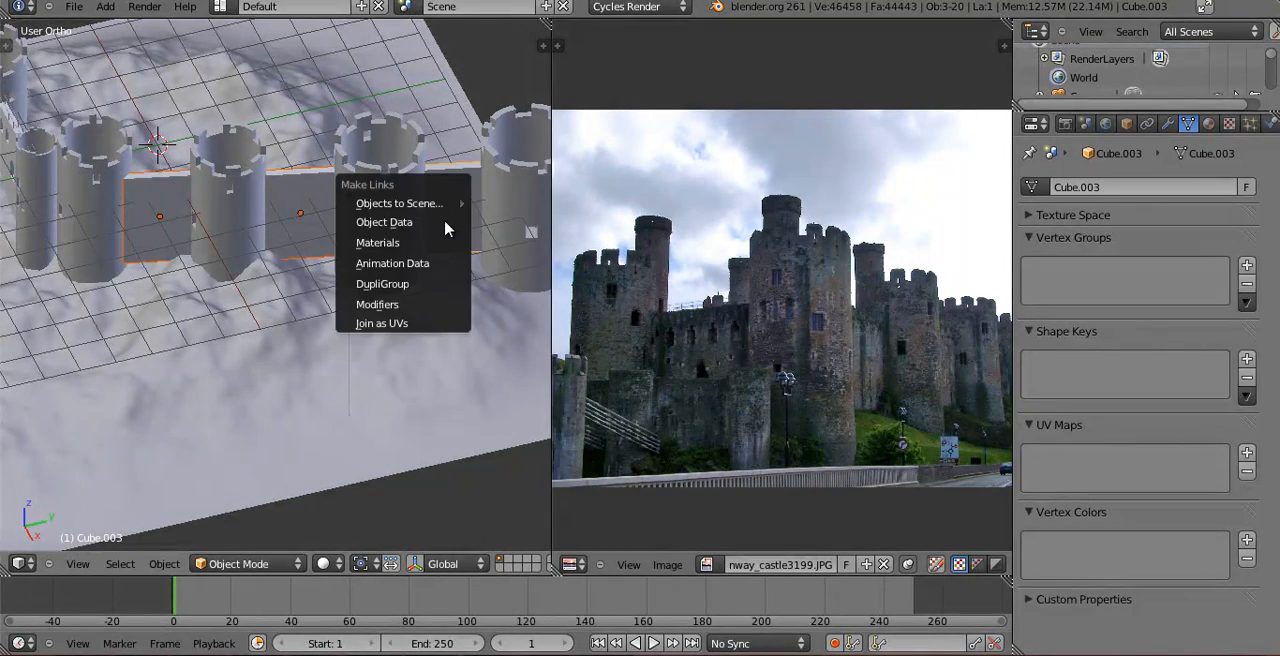
pyautogui.click(447, 223)
# Try to box-select the bottom of the linked walls in wireframe Edit Mode.
pyautogui.scroll(-2, 303, 286)
pyautogui.moveTo(212, 335); pyautogui.dragTo(306, 288, button='middle')
pyautogui.keyDown('shift'); pyautogui.moveTo(112, 378); pyautogui.dragTo(240, 274, button='middle'); pyautogui.keyUp('shift')
pyautogui.scroll(2, 240, 274)
pyautogui.press('Tab')
pyautogui.press('z')
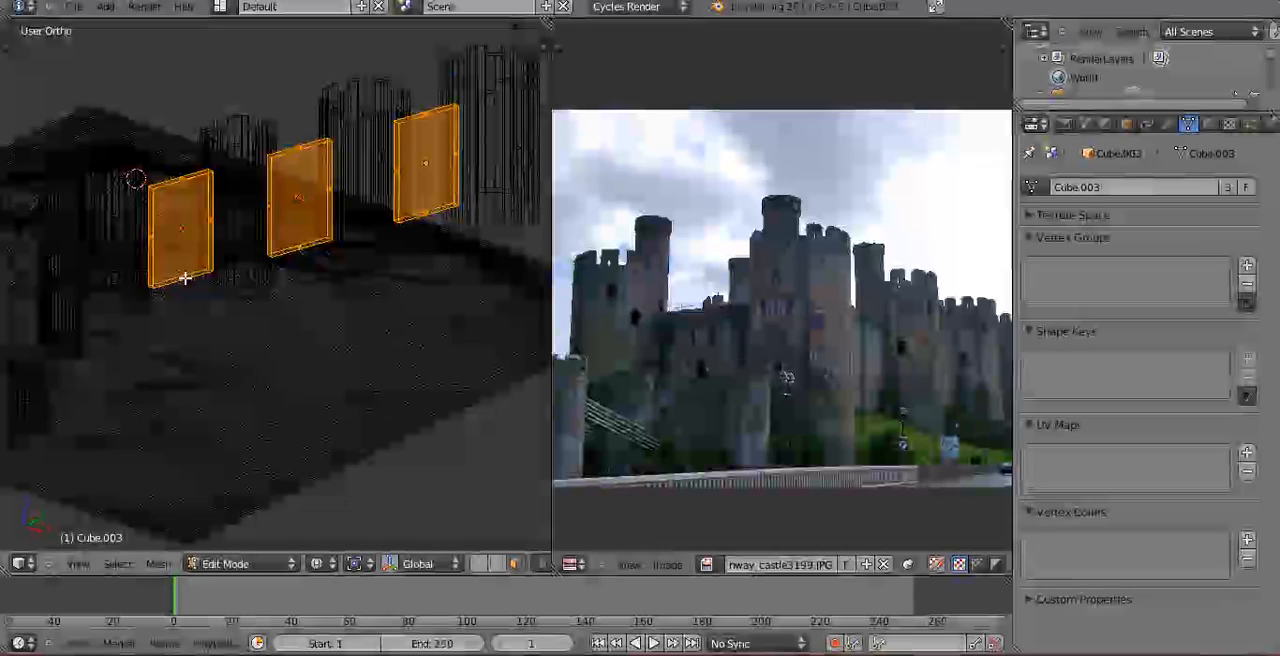
pyautogui.press('a')
pyautogui.press('c')
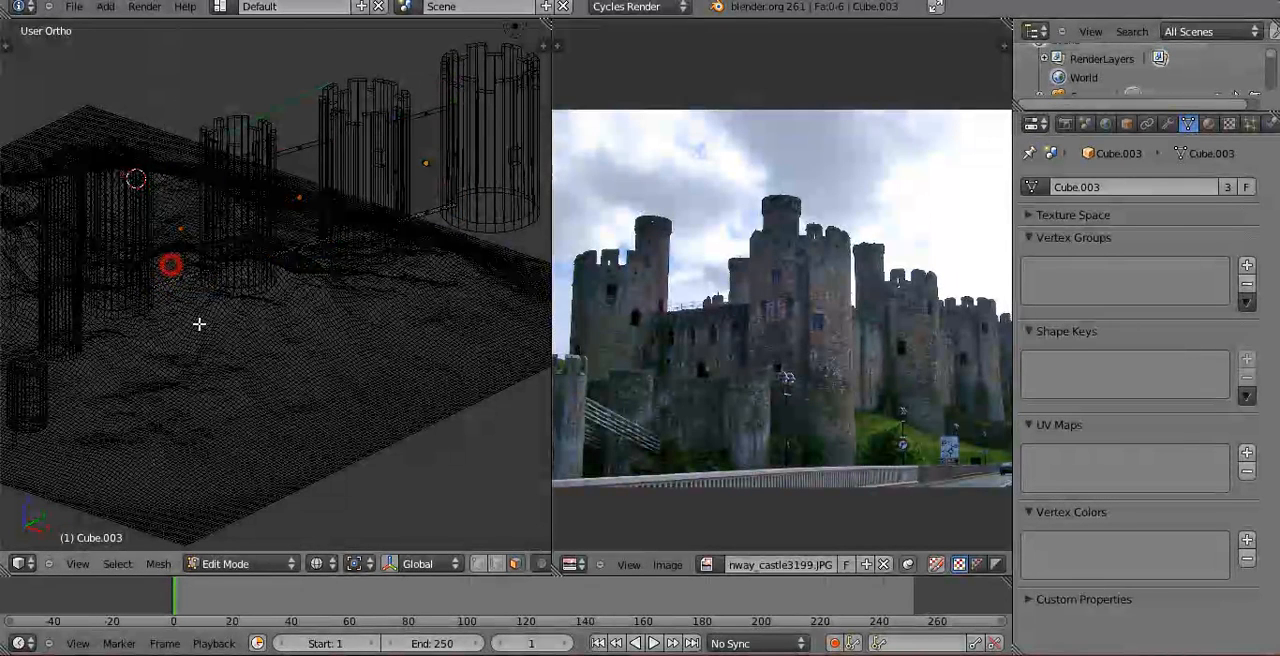
pyautogui.press('b')
pyautogui.moveTo(283, 209); pyautogui.dragTo(335, 297)
pyautogui.press('b')
pyautogui.moveTo(417, 194); pyautogui.dragTo(472, 302)
pyautogui.scroll(1, 456, 224)
pyautogui.press('Tab')
# Lower the bottom face of the shared wall mesh along global Z so the linked walls reach the terrain.
pyautogui.rightClick(455, 189)
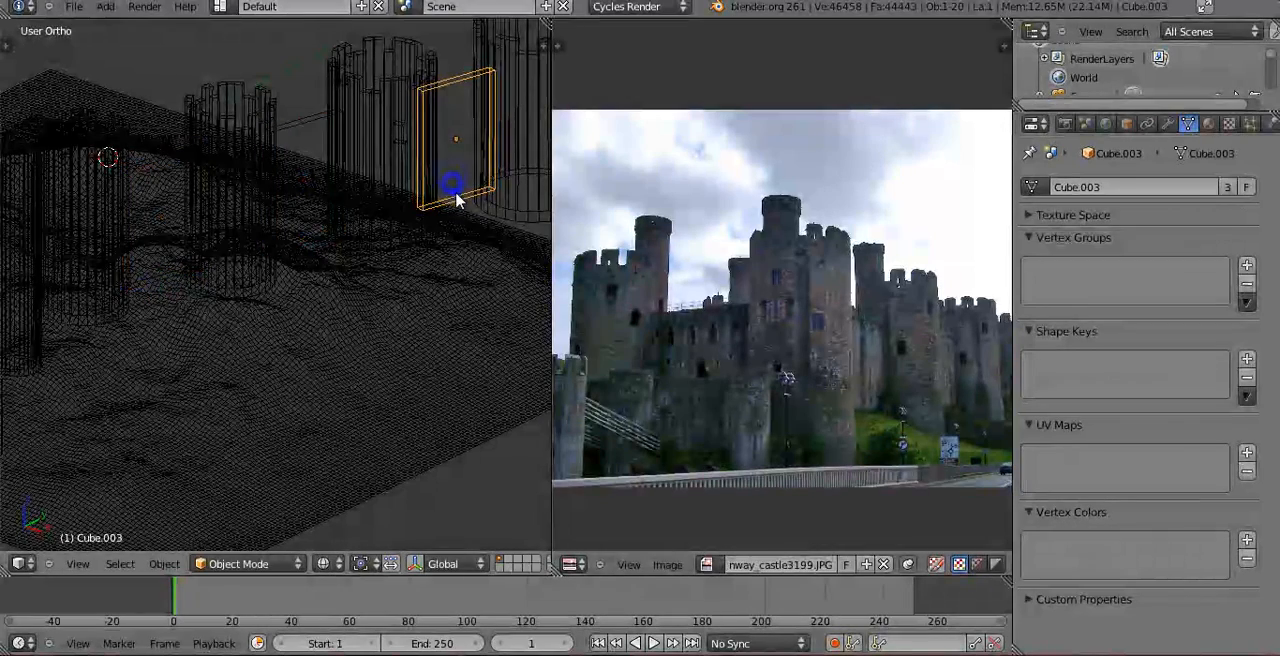
pyautogui.press('Tab')
pyautogui.moveTo(399, 201); pyautogui.dragTo(423, 283, button='middle')
pyautogui.press('g')
pyautogui.press('z')
pyautogui.click(427, 316)
pyautogui.press('KP_0')
pyautogui.press('z')
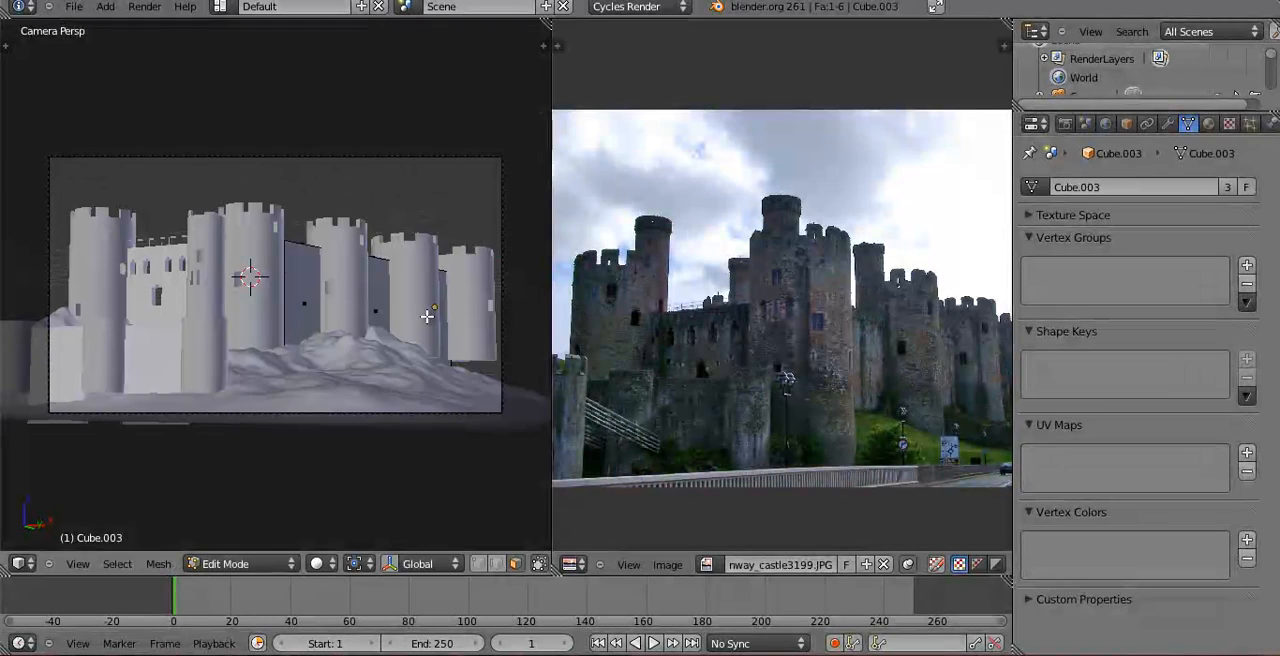
# Extend the farthest tower down into the landscape by moving its base geometry along global Z.
pyautogui.press('Tab')
pyautogui.rightClick(420, 323)
pyautogui.rightClick(497, 317)
pyautogui.rightClick(490, 322)
pyautogui.press('Tab')
pyautogui.press('z')
pyautogui.press('a')
pyautogui.press('a')
pyautogui.press('b')
pyautogui.moveTo(414, 351); pyautogui.dragTo(528, 371)
pyautogui.press('g')
pyautogui.press('z')
pyautogui.click(530, 415)
pyautogui.press('Tab')
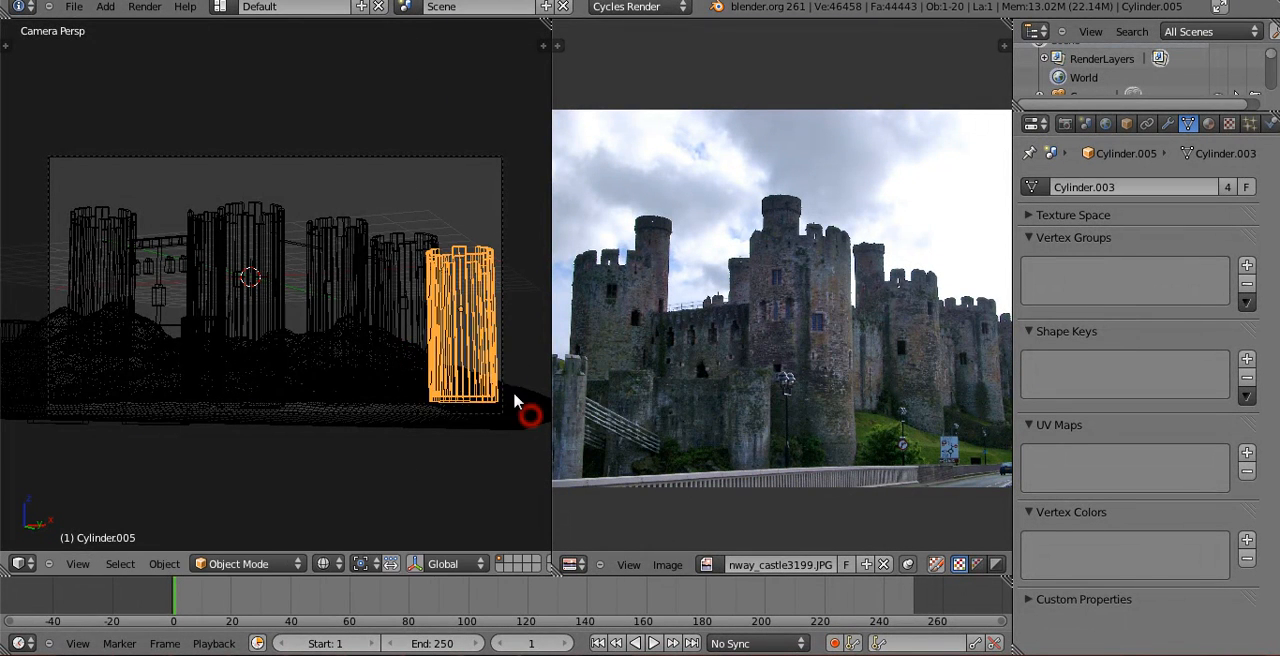
pyautogui.press('z')
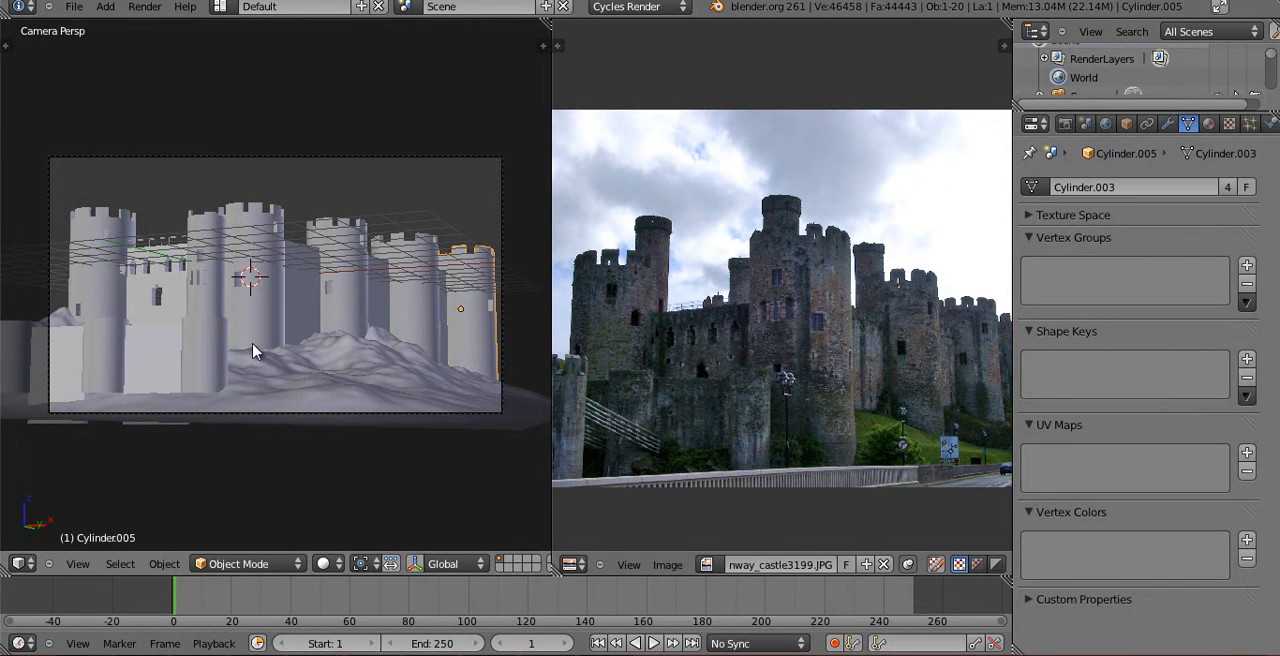
# Switch the camera view to rendered shading and change the reference-image area to a wireframe top orthographic 3D view.
pyautogui.click(326, 564)
pyautogui.click(378, 448)
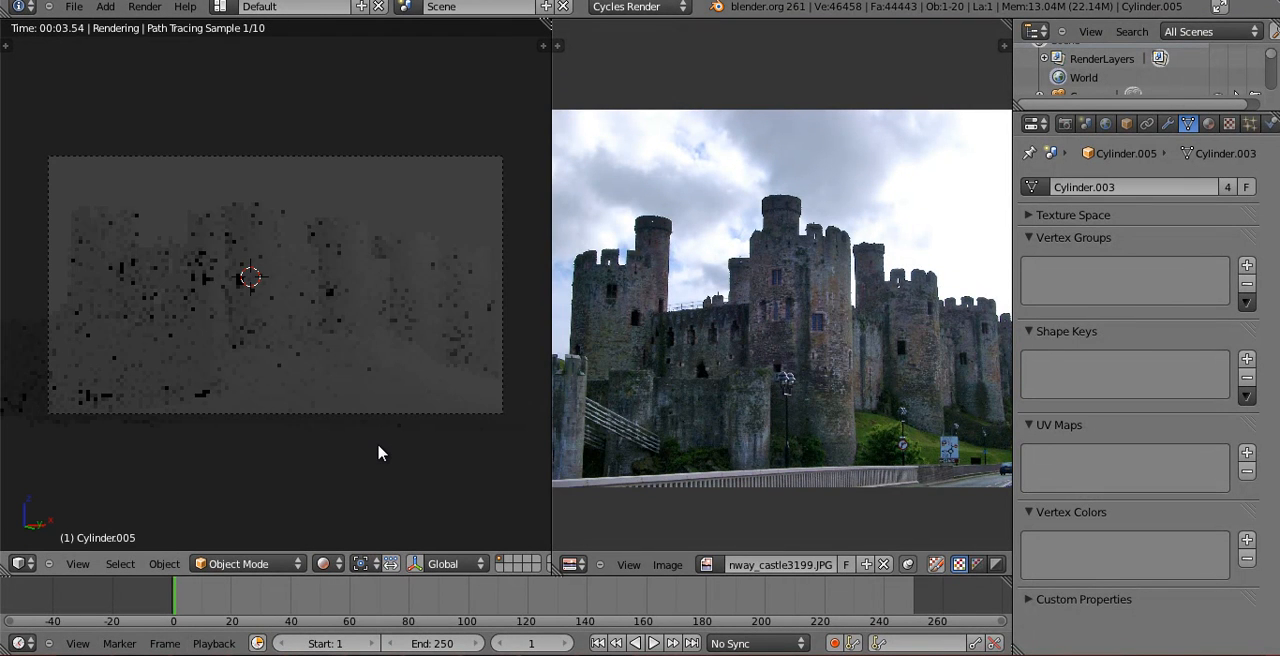
pyautogui.click(566, 566)
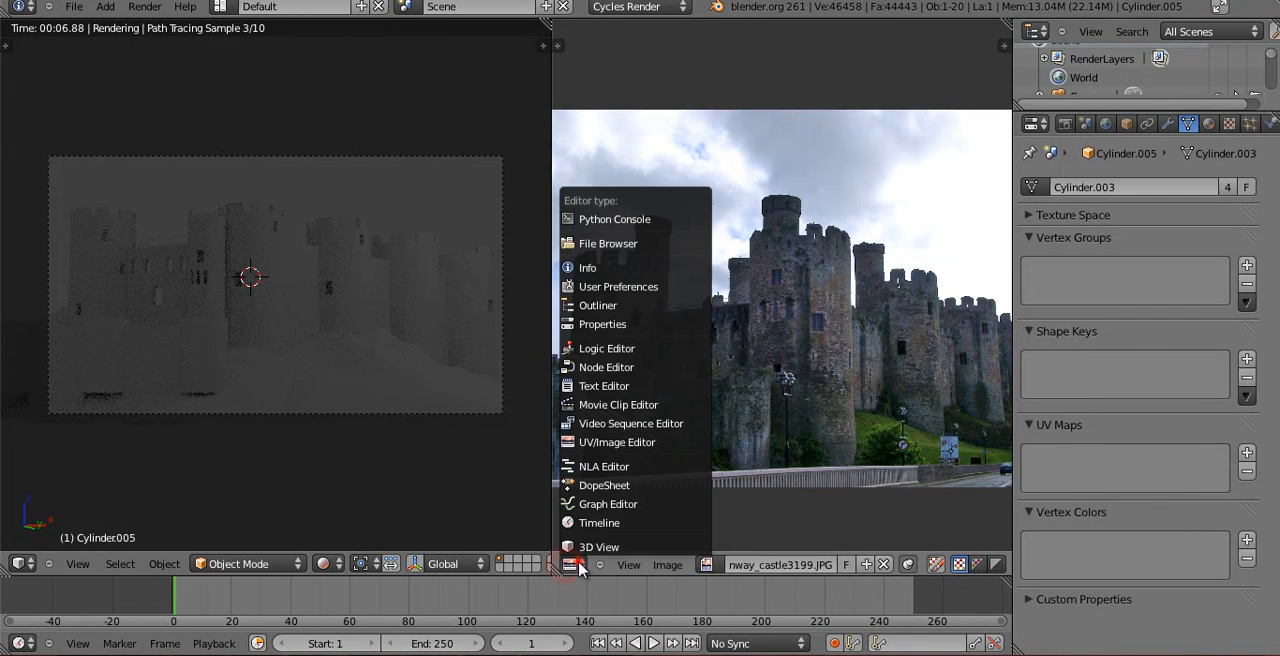
pyautogui.click(580, 560)
pyautogui.moveTo(835, 360)
pyautogui.mouseDown(button='middle')
pyautogui.moveTo(914, 386)
pyautogui.moveTo(851, 374)
pyautogui.mouseUp(button='middle')
pyautogui.press('z')
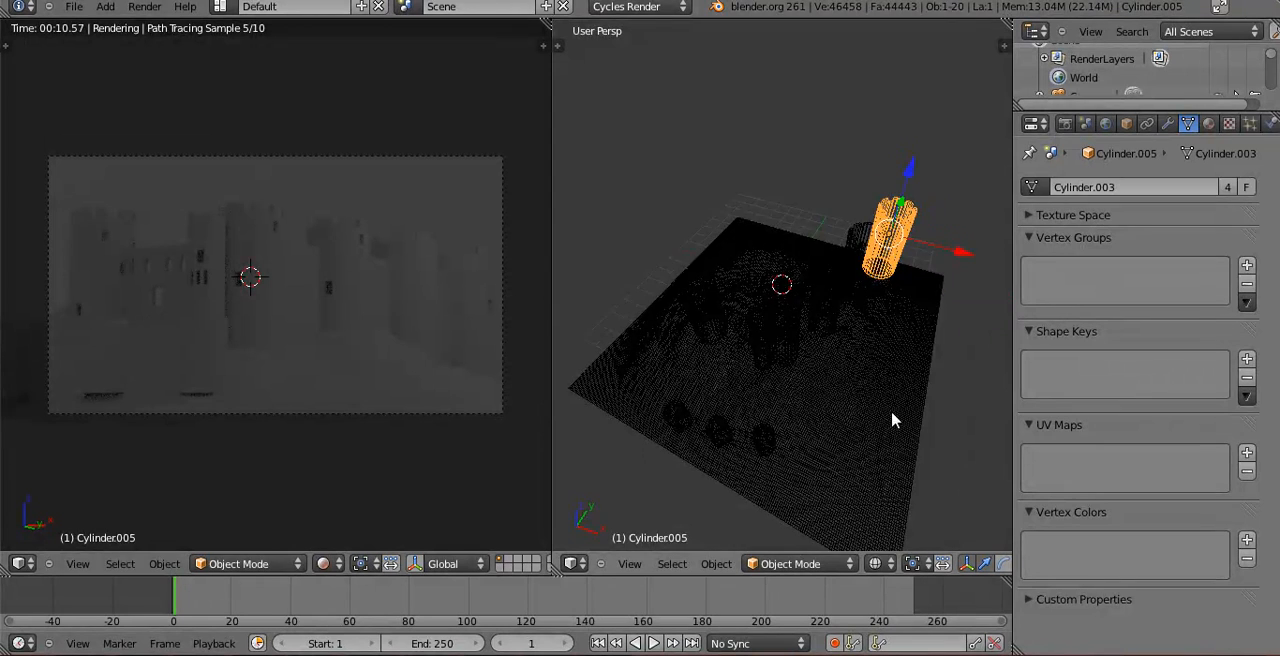
pyautogui.press('KP_7')
pyautogui.press('KP_5')
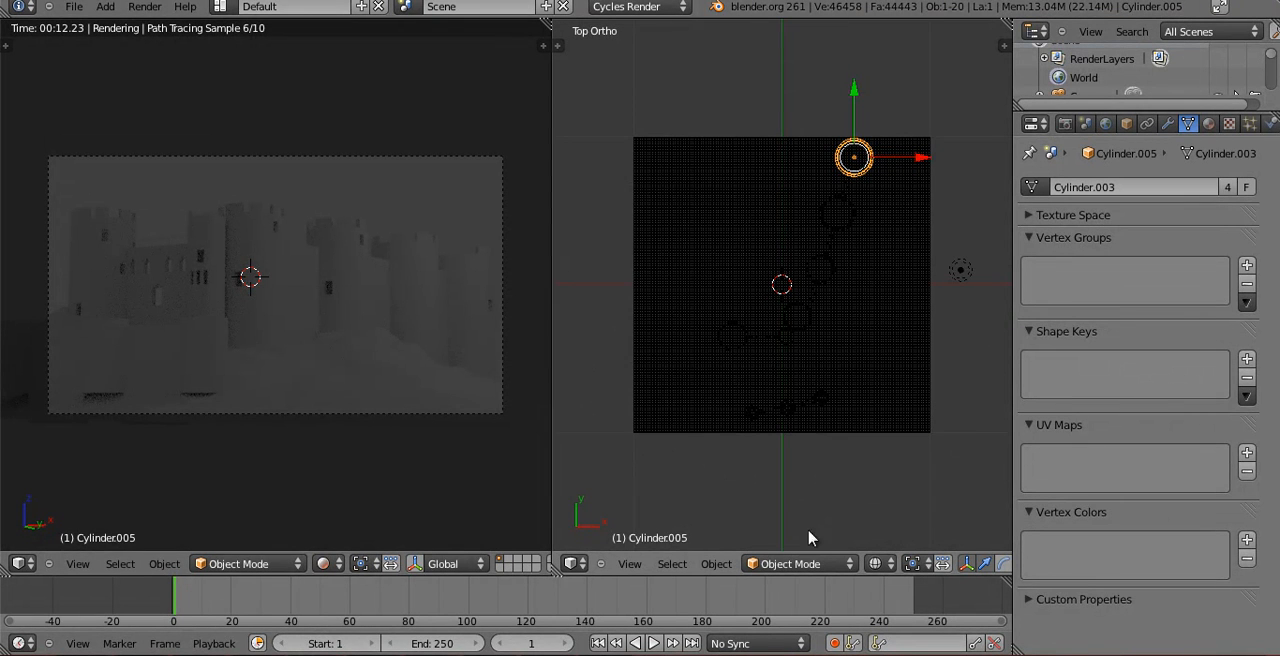
# Turn off the transform manipulator and snap the 3D cursor to the lamp beside the landscape.
pyautogui.click(963, 565)
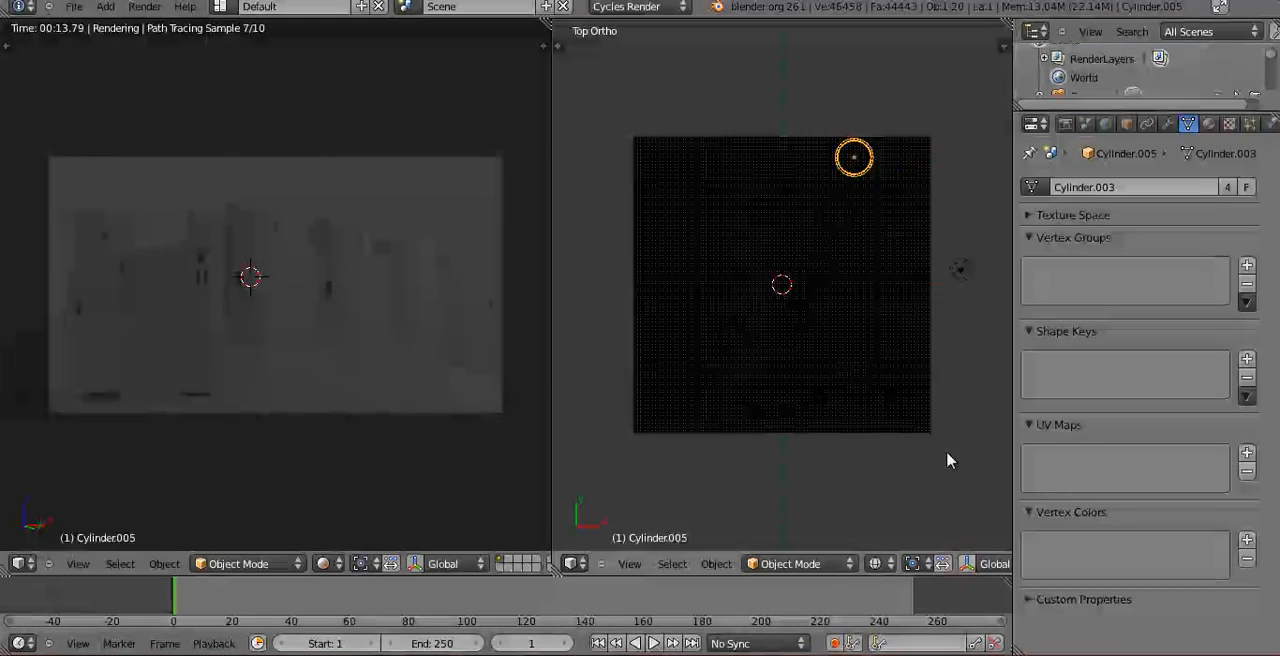
pyautogui.scroll(-1, 913, 275)
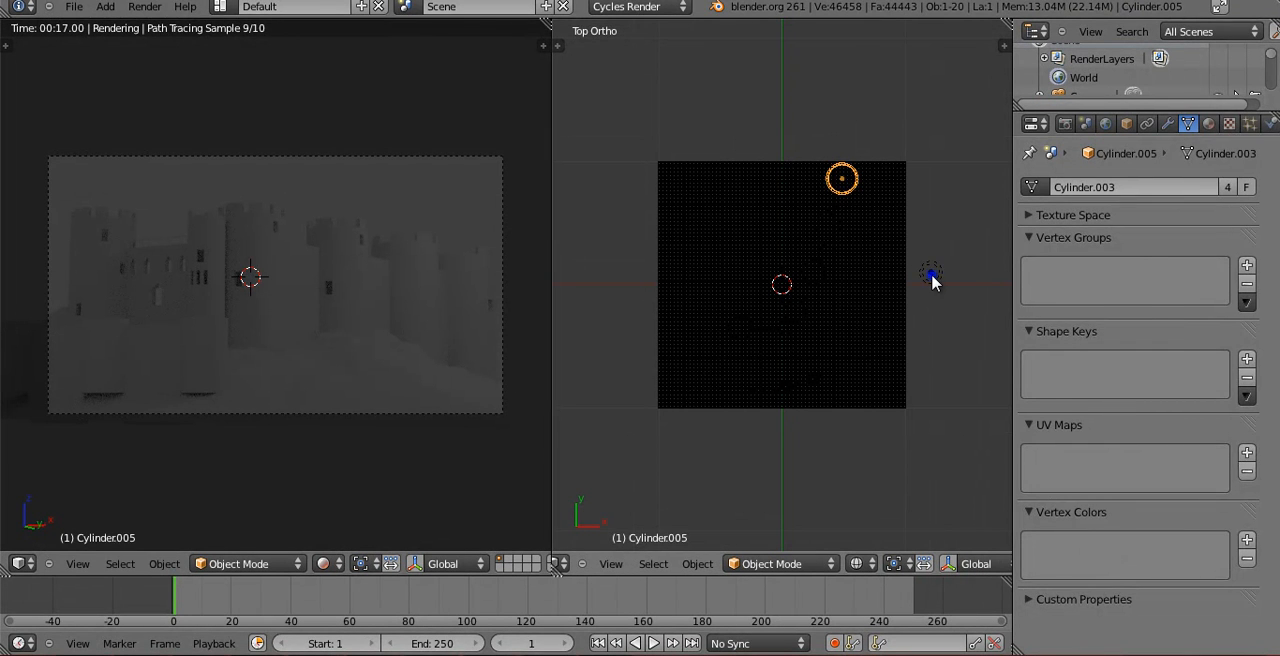
pyautogui.rightClick(931, 276)
pyautogui.hotkey('shift', 's')
pyautogui.click(931, 277)
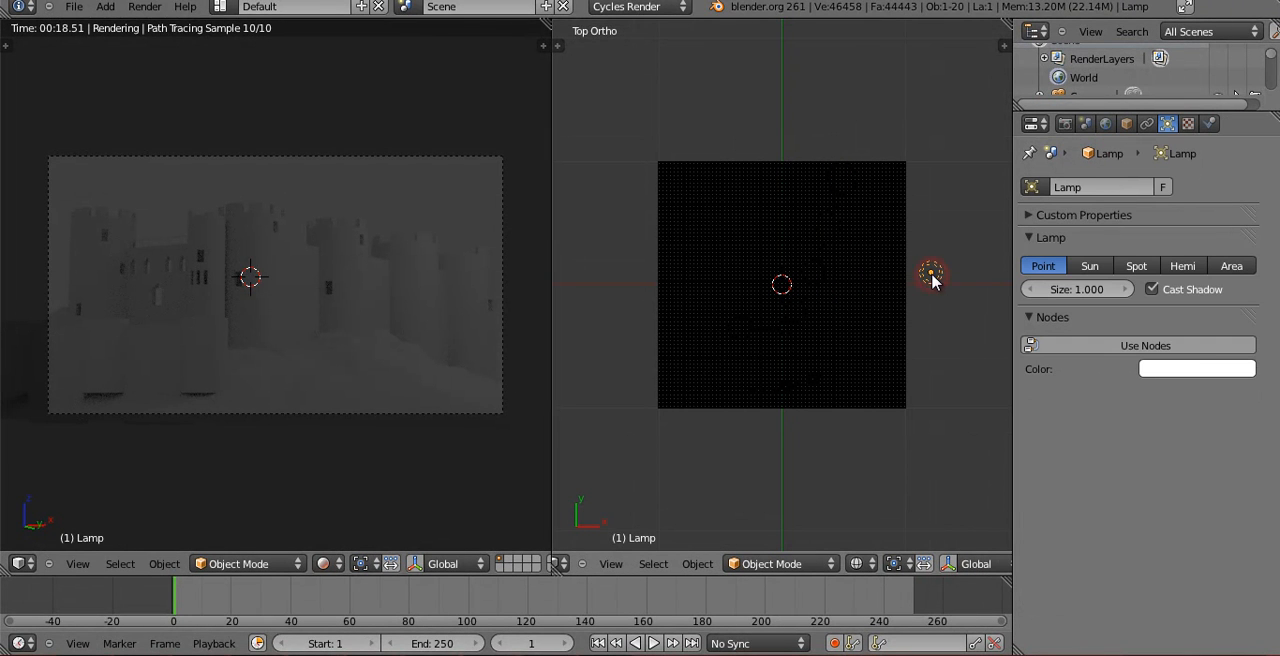
pyautogui.hotkey('shift', 's')
pyautogui.click(920, 245)
# Replace the lamp with a mesh plane at the 3D cursor and switch the camera view to solid shading.
pyautogui.press('x')
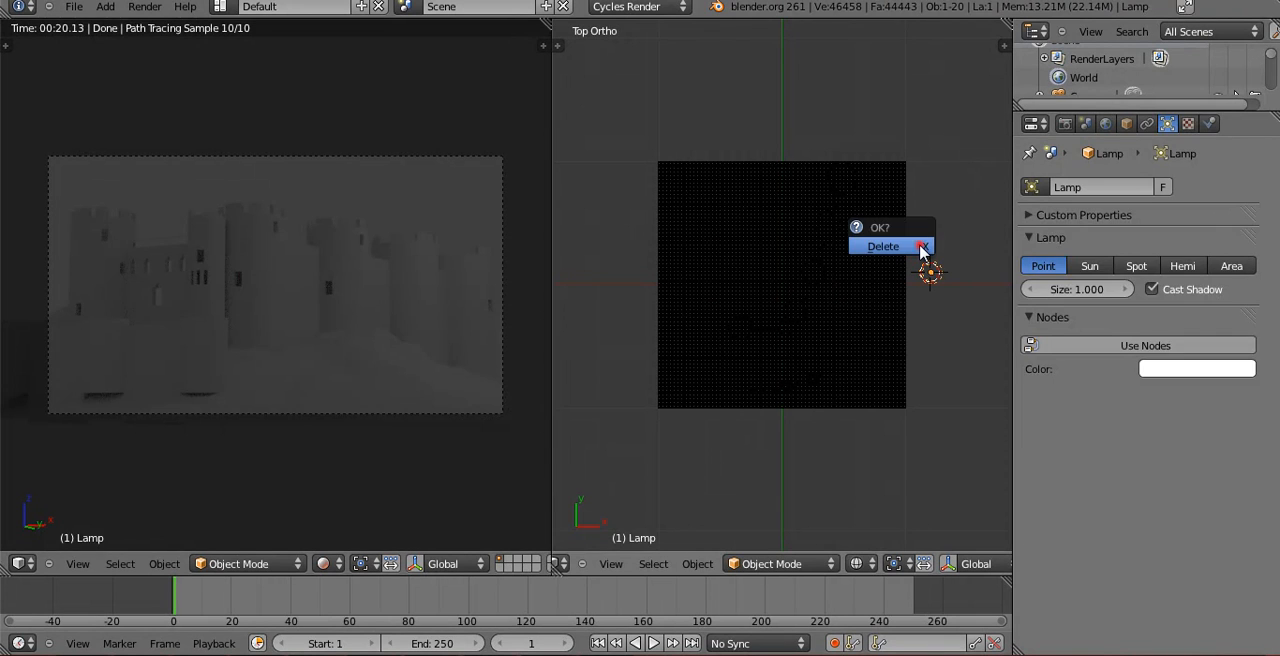
pyautogui.click(920, 247)
pyautogui.hotkey('shift', 'a')
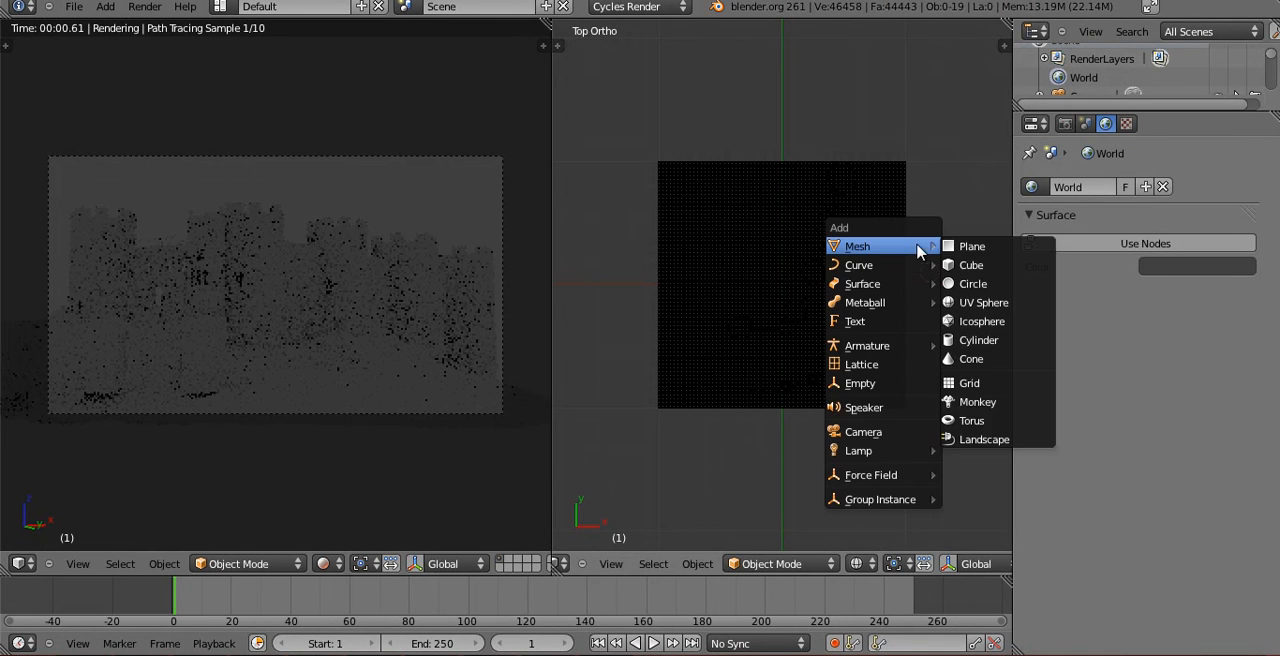
pyautogui.click(970, 245)
pyautogui.click(325, 563)
pyautogui.click(342, 505)
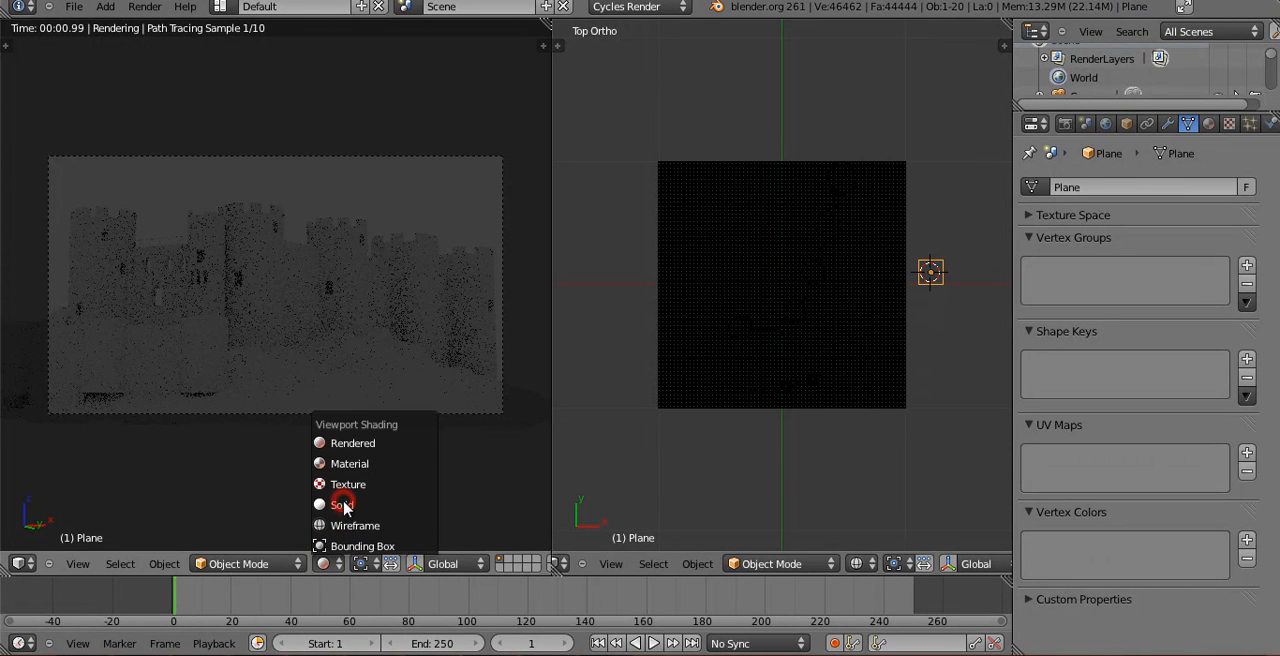
# Enlarge the new plane and rotate it slightly in the top view.
pyautogui.keyDown('shift'); pyautogui.moveTo(856, 311); pyautogui.dragTo(738, 425, button='middle'); pyautogui.keyUp('shift')
pyautogui.press('s')
pyautogui.click(921, 351)
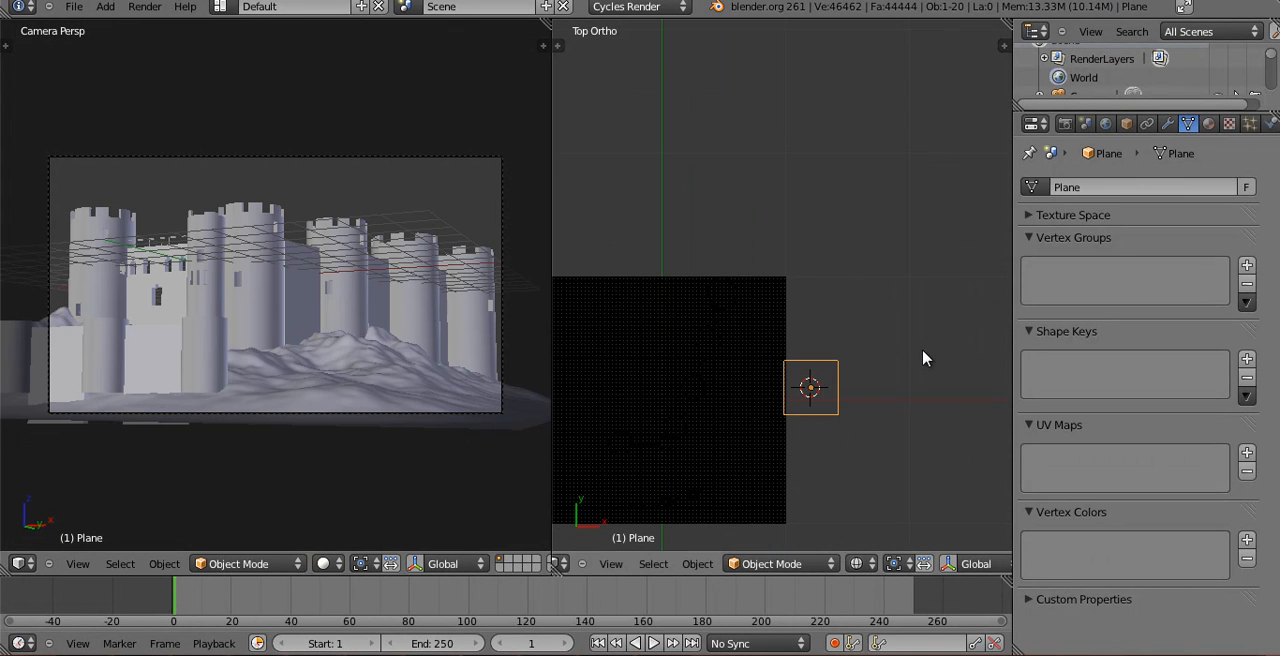
pyautogui.press('r')
pyautogui.click(920, 371)
pyautogui.press('r')
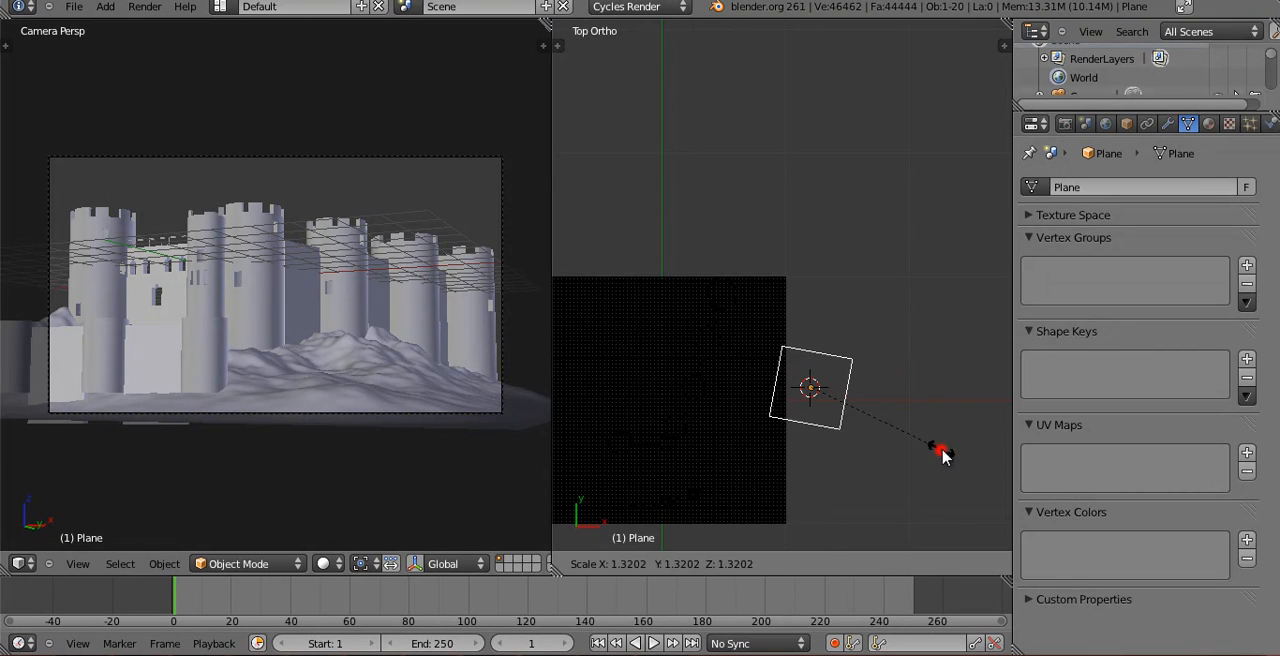
pyautogui.click(941, 450)
# Enlarge the plane further and position it so it partly overlaps the landscape's positive X edge.
pyautogui.press('g')
pyautogui.click(865, 378)
pyautogui.press('s')
pyautogui.click(901, 438)
pyautogui.press('g')
pyautogui.click(904, 450)
# Give the plane a new material with an Emission surface.
pyautogui.click(1208, 123)
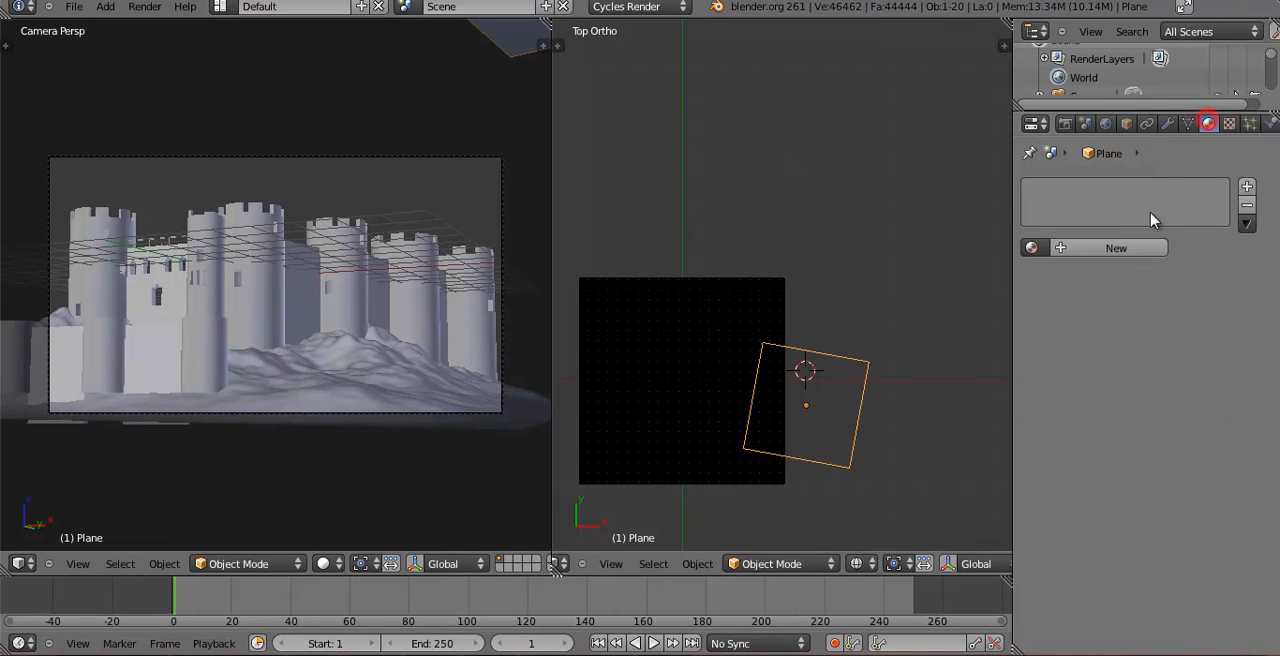
pyautogui.click(1126, 249)
pyautogui.click(1141, 303)
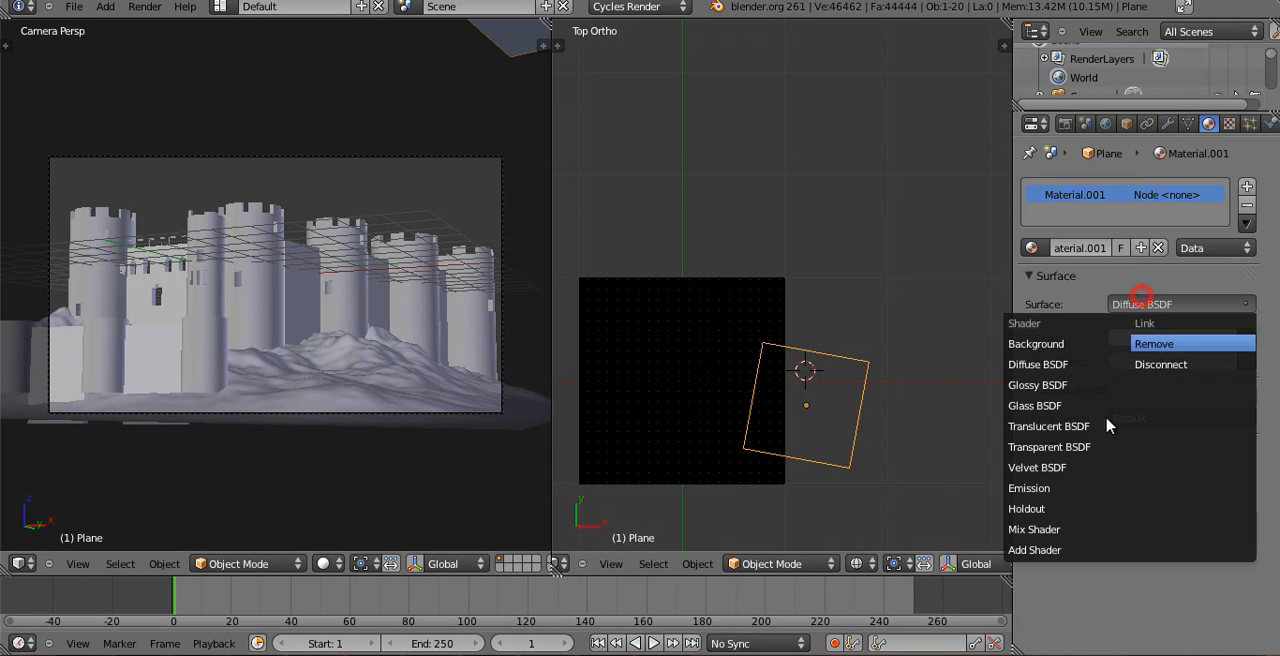
pyautogui.click(1058, 488)
# Tilt the emitting plane diagonally above the castle in the front orthographic view.
pyautogui.moveTo(766, 434); pyautogui.dragTo(786, 285, button='middle')
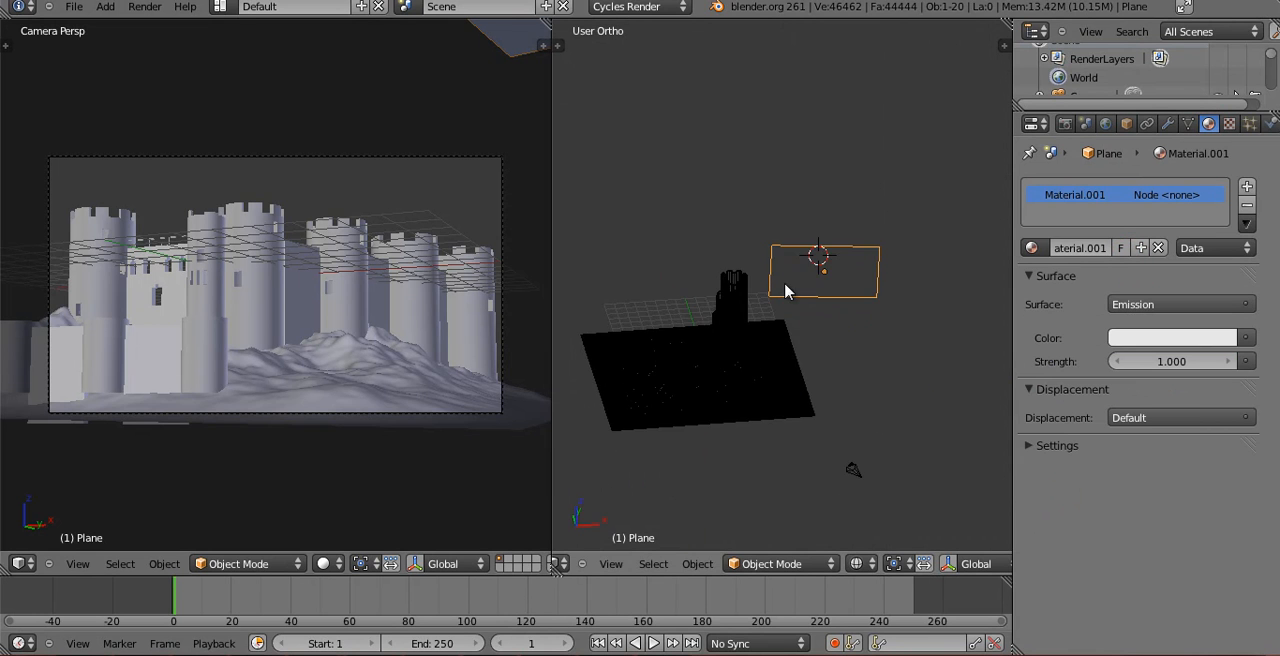
pyautogui.press('KP_1')
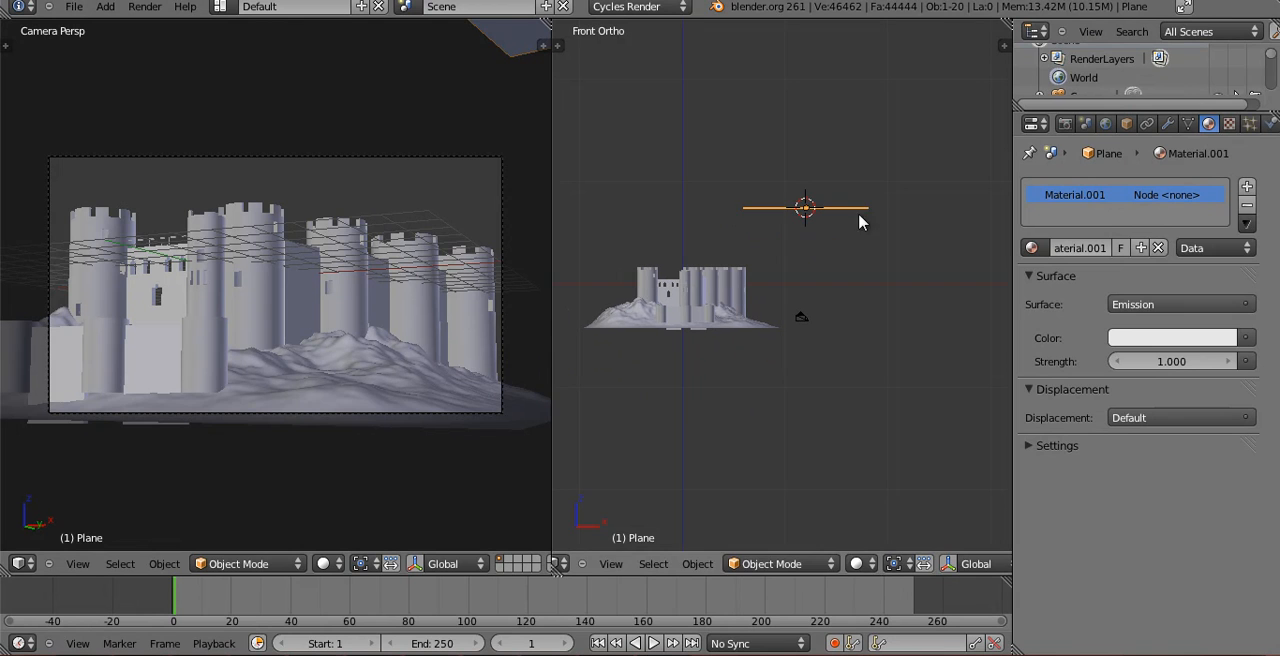
pyautogui.press('r')
pyautogui.click(881, 276)
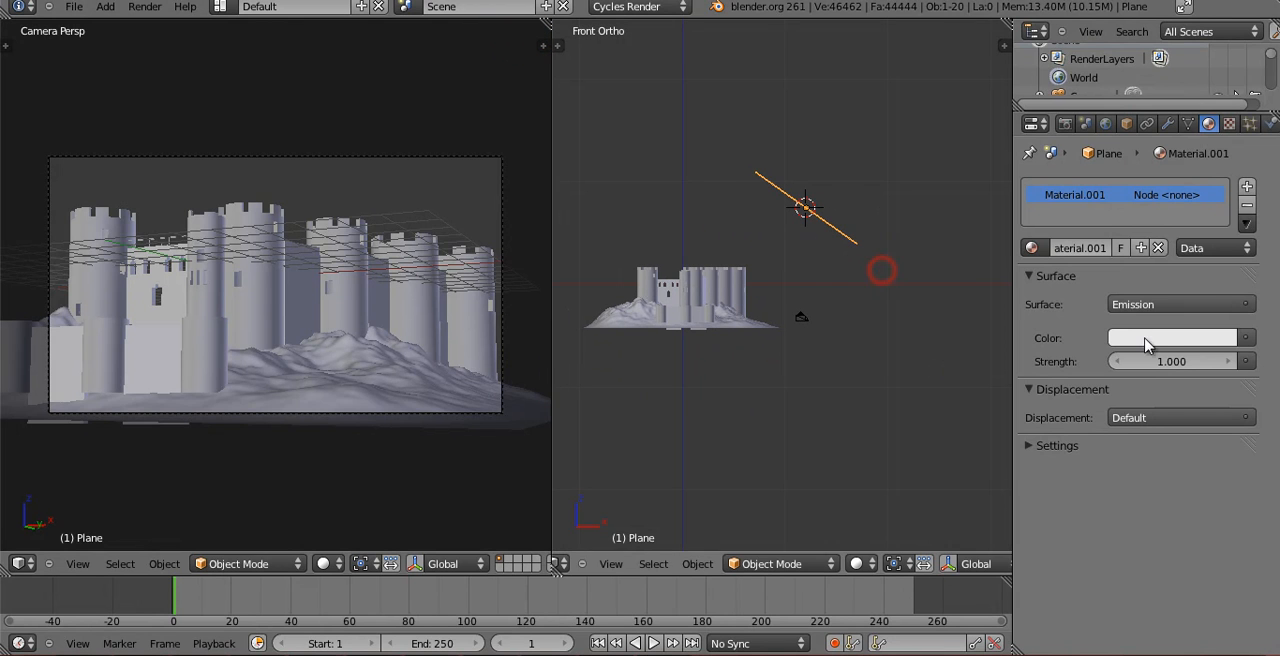
# Set the plane's emission to strength 5.000 with a pale yellow color and preview it in rendered camera shading.
pyautogui.click(1166, 356)
pyautogui.press('Return')
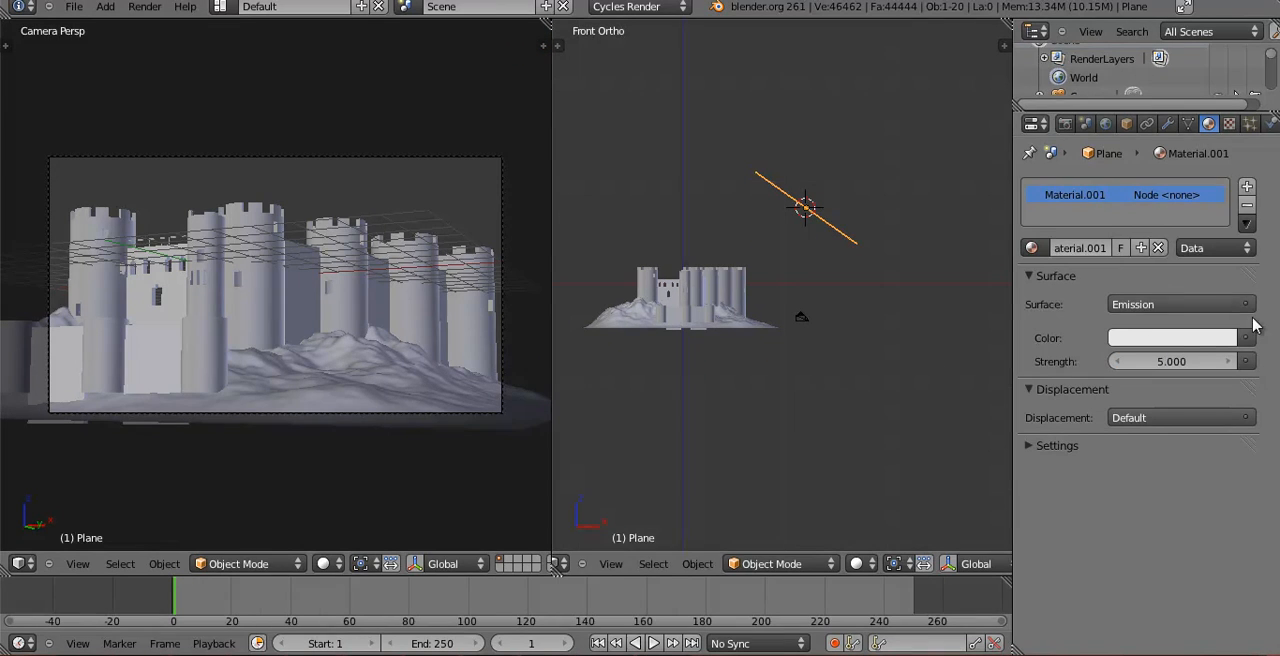
pyautogui.click(1199, 338)
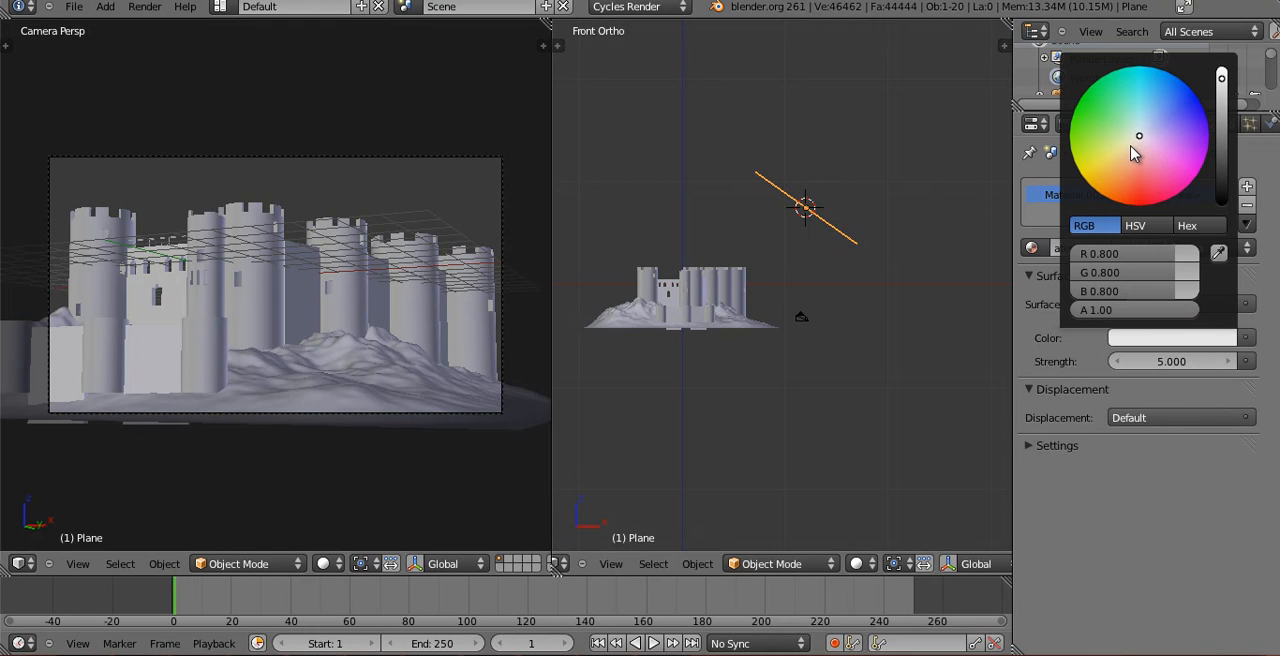
pyautogui.click(338, 566)
pyautogui.click(389, 445)
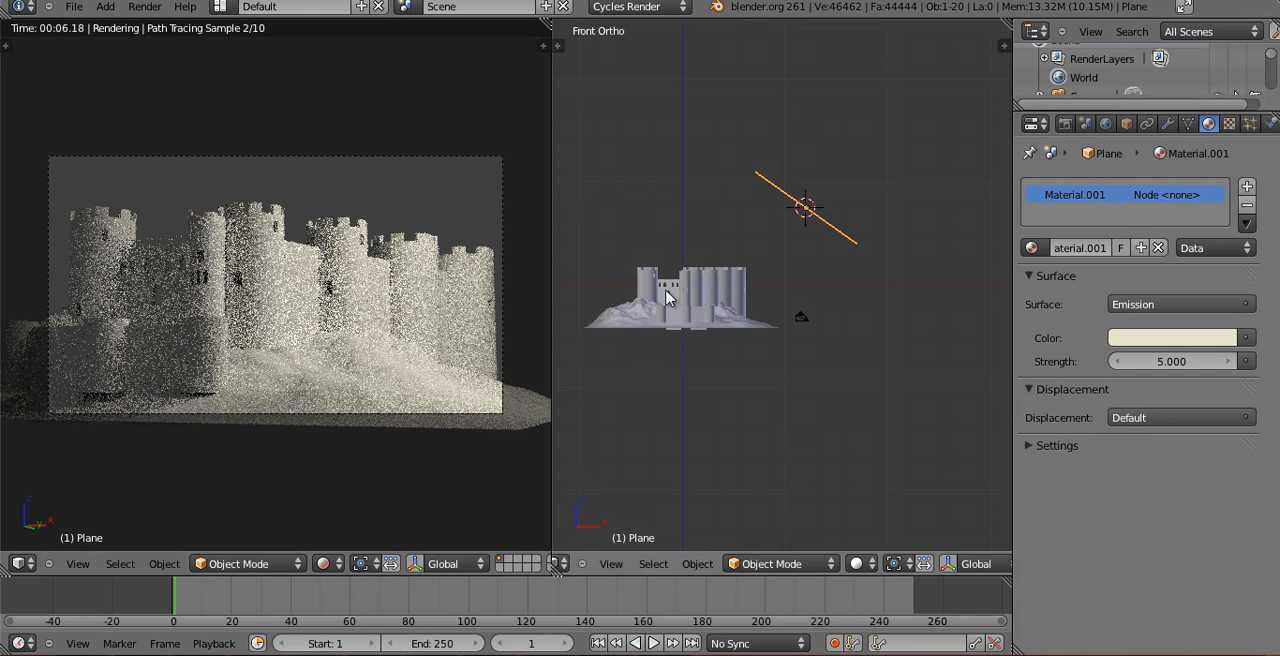
# Lower the bottom of the front wall's end tower nearest the light plane along global Z, deeper into the landscape.
pyautogui.scroll(4, 672, 294)
pyautogui.keyDown('shift'); pyautogui.moveTo(819, 180); pyautogui.dragTo(784, 302, button='middle'); pyautogui.keyUp('shift')
pyautogui.scroll(4, 853, 179)
pyautogui.scroll(5, 777, 280)
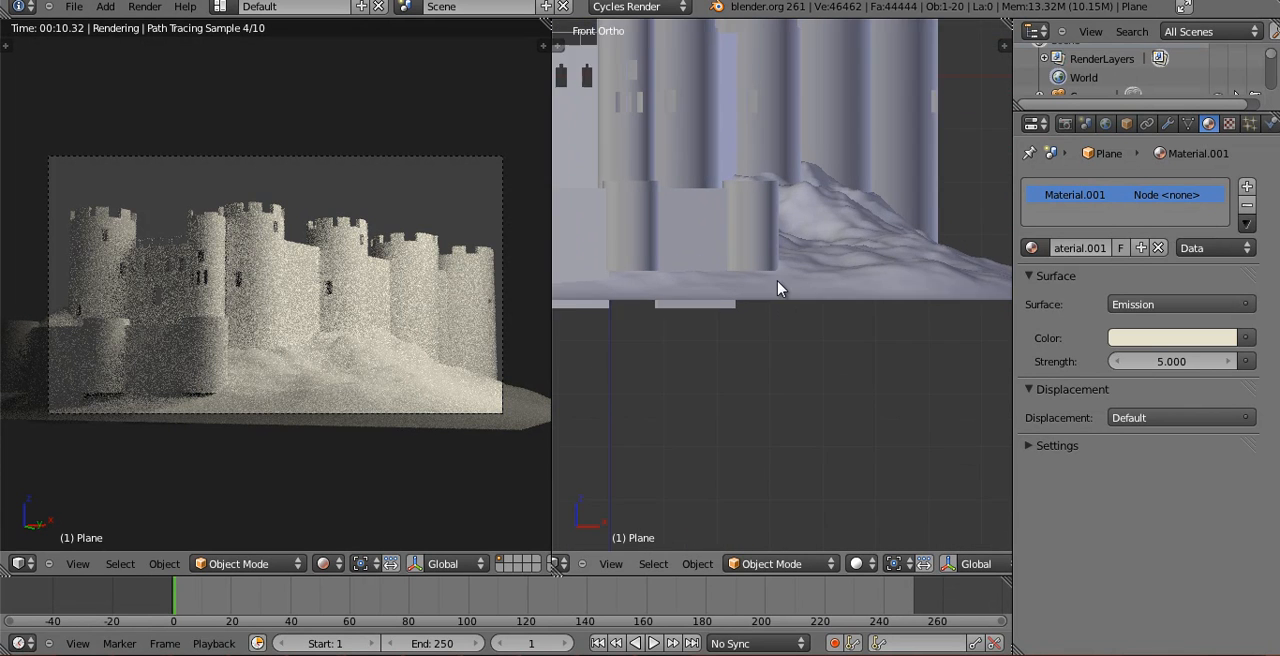
pyautogui.rightClick(750, 213)
pyautogui.press('Tab')
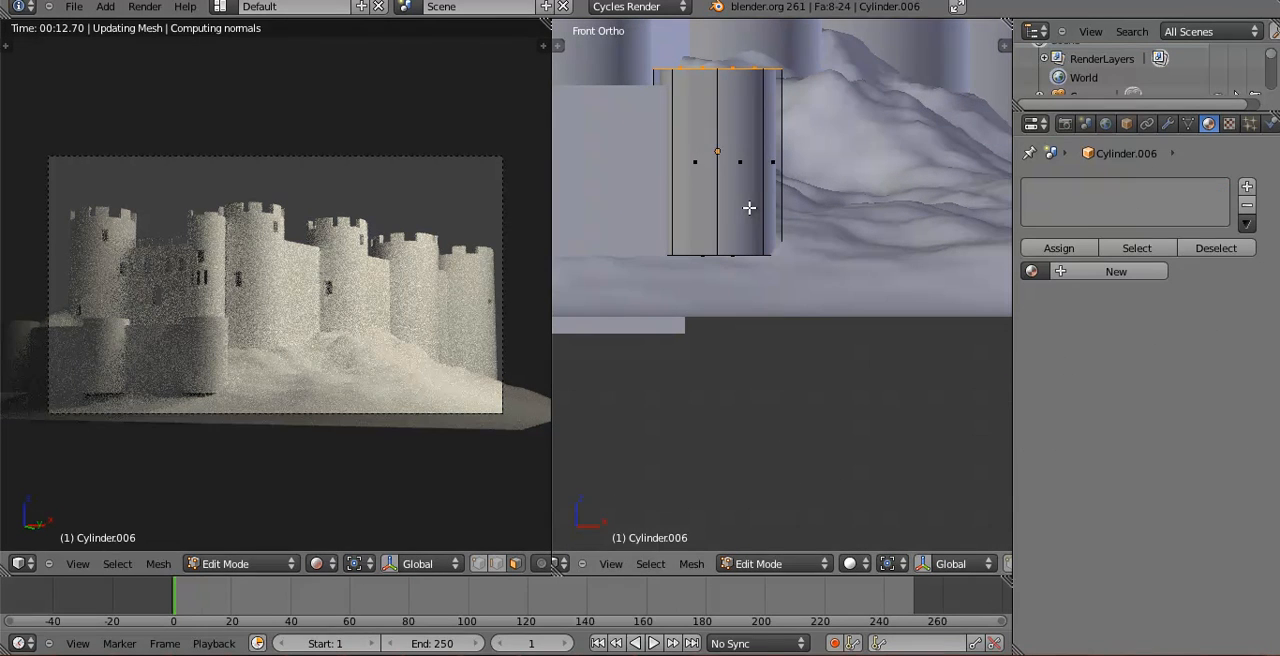
pyautogui.press('z')
pyautogui.press('a')
pyautogui.press('b')
pyautogui.moveTo(637, 245); pyautogui.dragTo(870, 300)
pyautogui.press('g')
pyautogui.press('z')
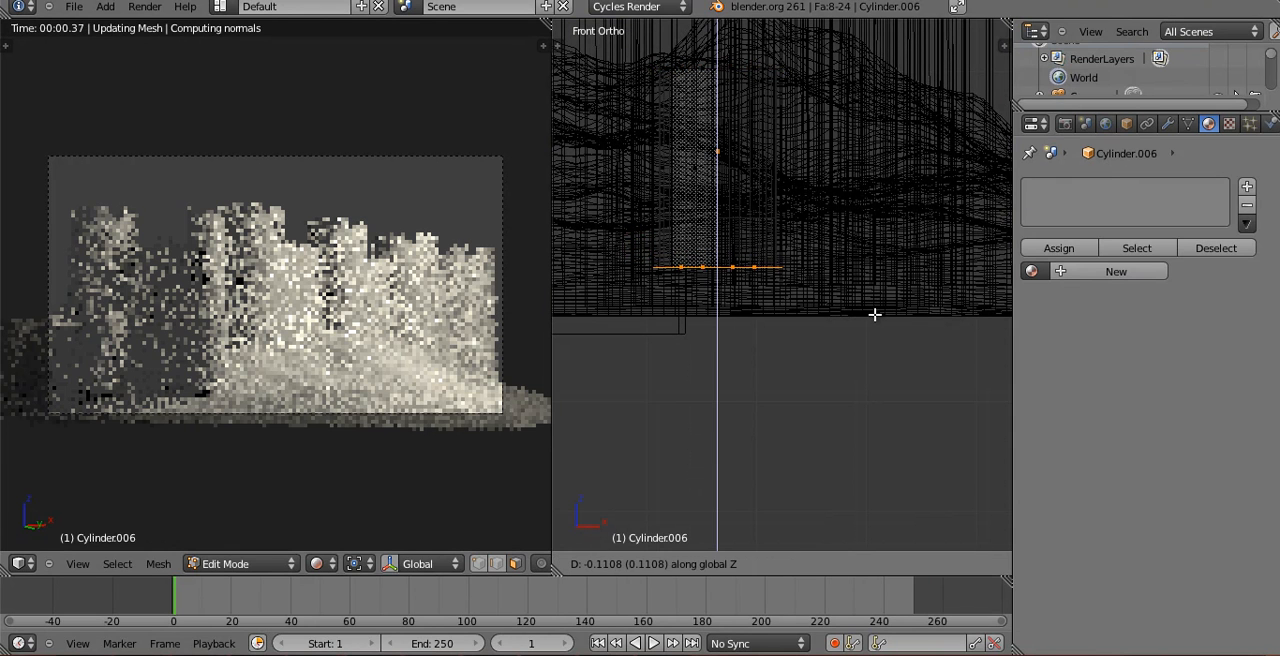
pyautogui.click(874, 330)
pyautogui.press('Tab')
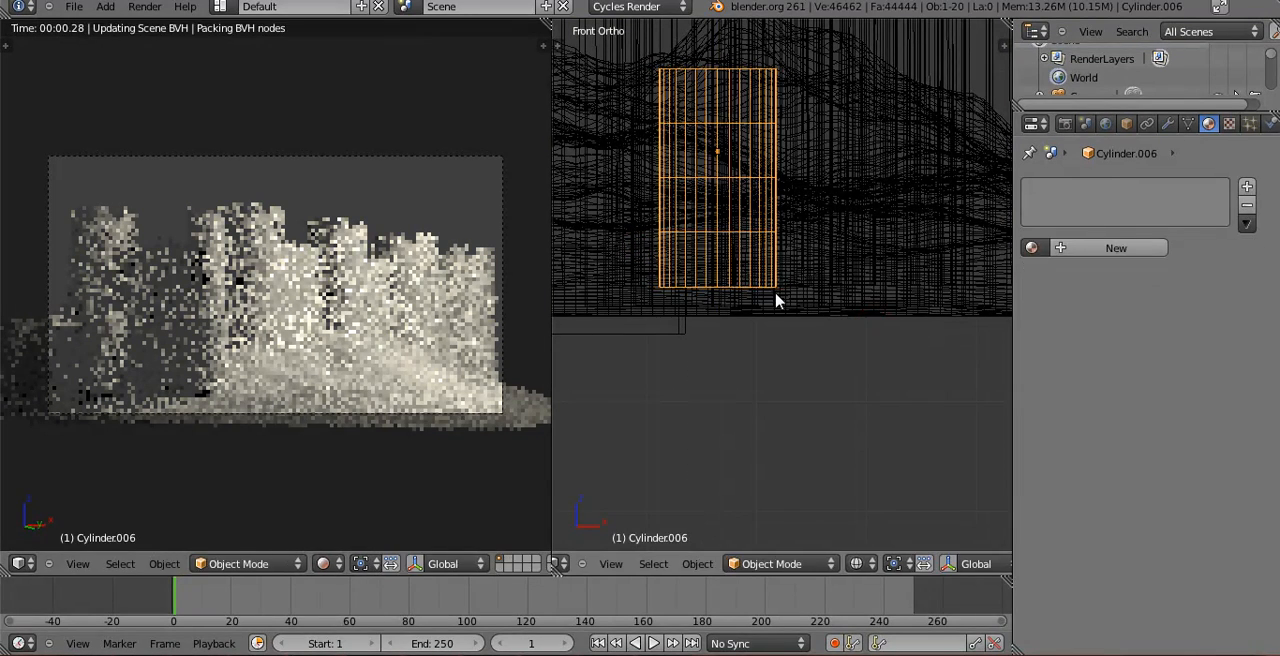
# Link the object data of the other two front wall towers to the lengthened end tower.
pyautogui.scroll(-2, 700, 258)
pyautogui.scroll(-1, 688, 250)
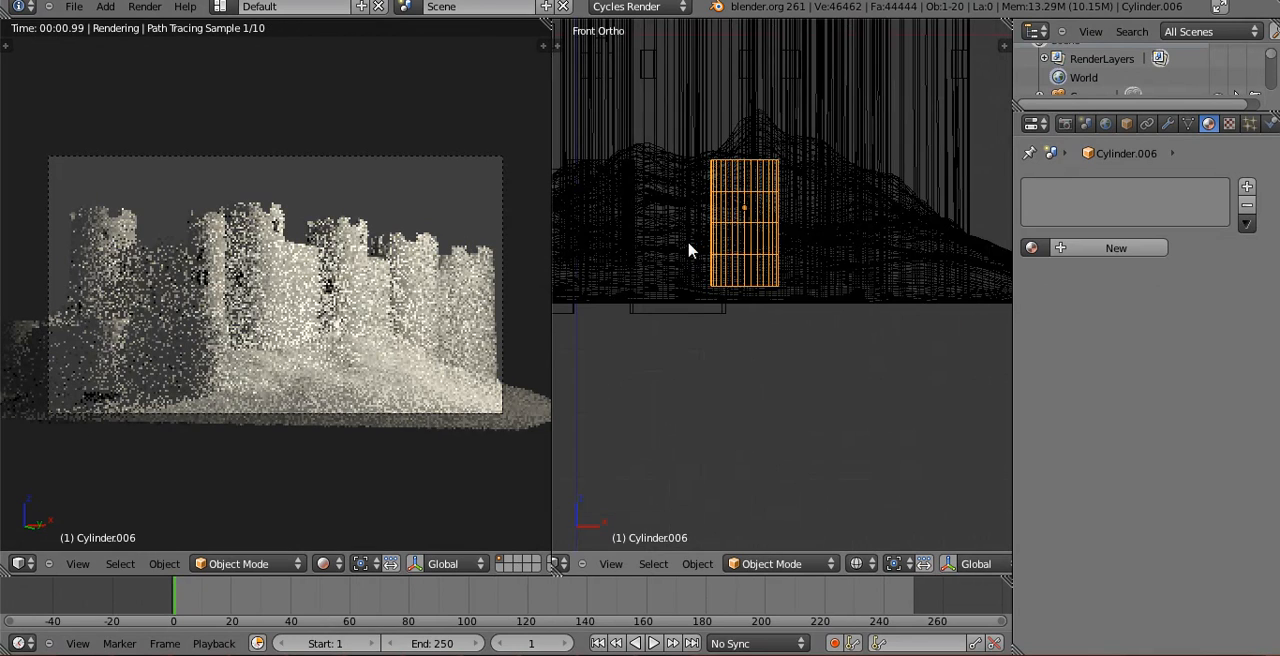
pyautogui.moveTo(610, 225)
pyautogui.keyDown('shift'); pyautogui.mouseDown(button='middle')
pyautogui.moveTo(802, 240)
pyautogui.moveTo(775, 329)
pyautogui.mouseUp(button='middle'); pyautogui.keyUp('shift')
pyautogui.press('z')
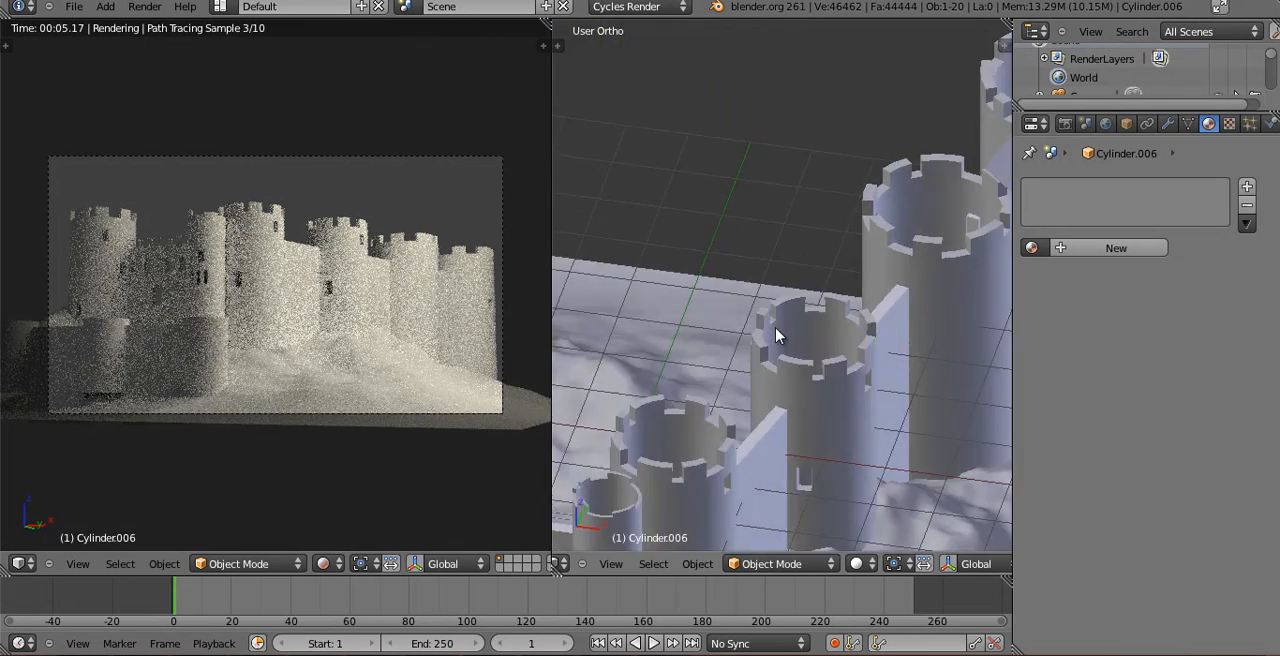
pyautogui.scroll(-7, 775, 329)
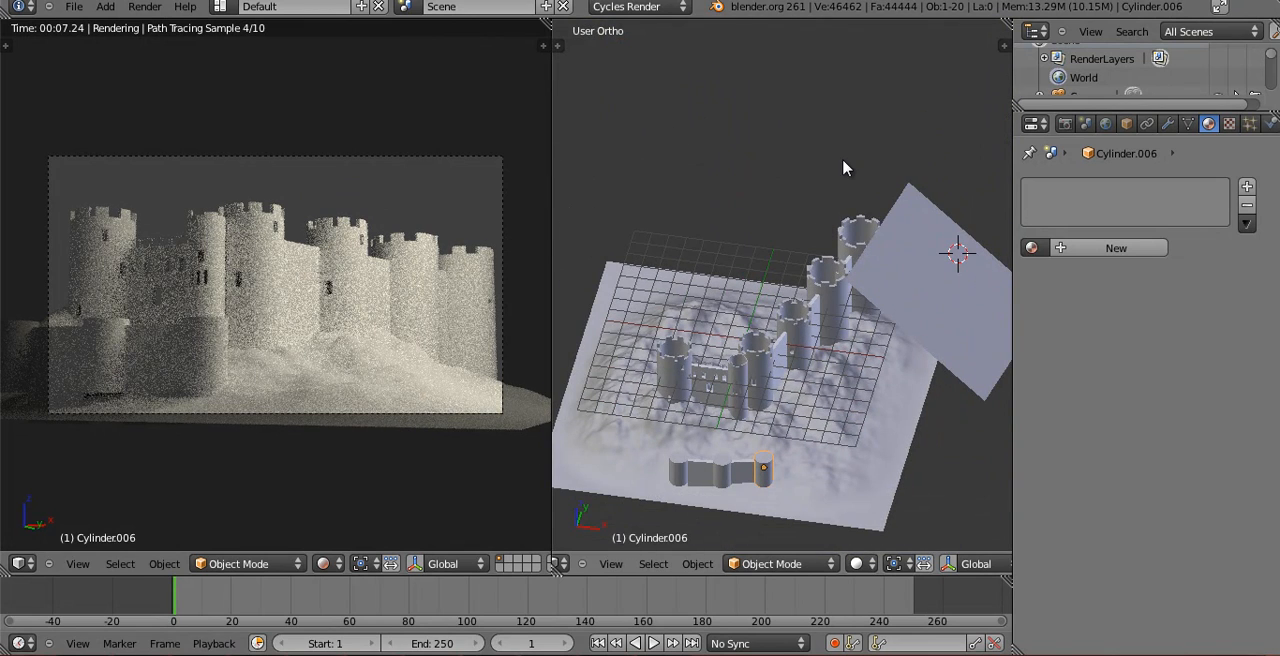
pyautogui.press('z')
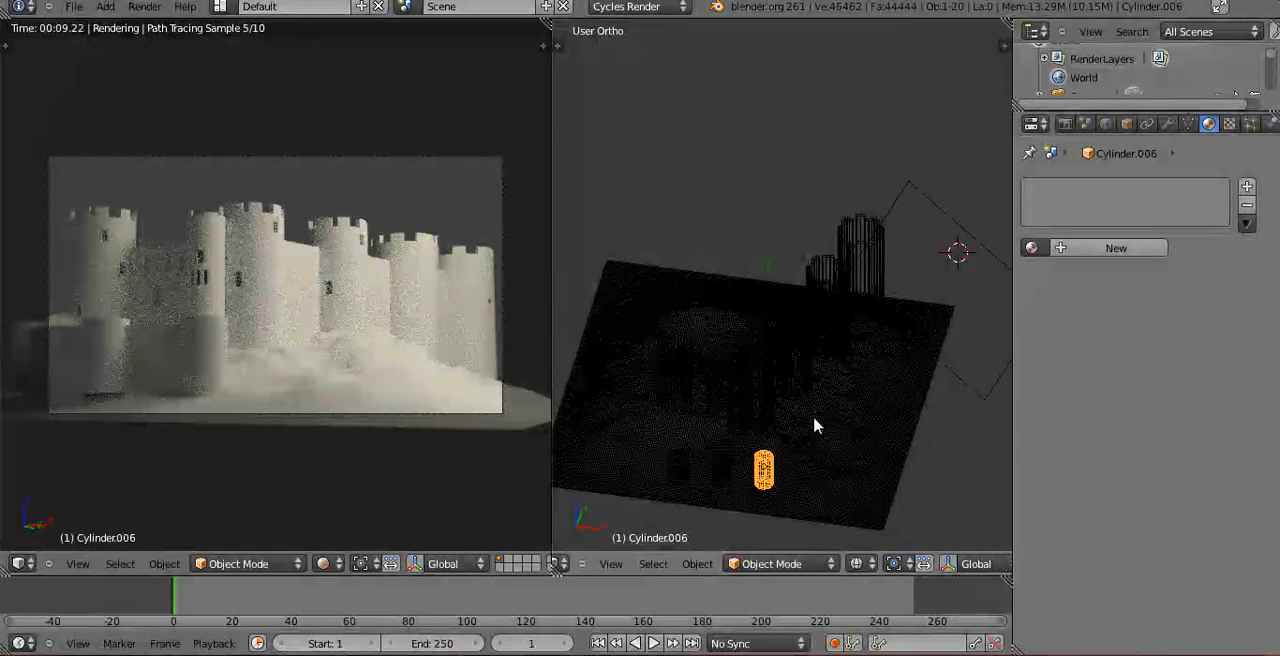
pyautogui.scroll(2, 814, 426)
pyautogui.keyDown('shift'); pyautogui.moveTo(826, 340); pyautogui.dragTo(881, 141, button='middle'); pyautogui.keyUp('shift')
pyautogui.scroll(4, 812, 245)
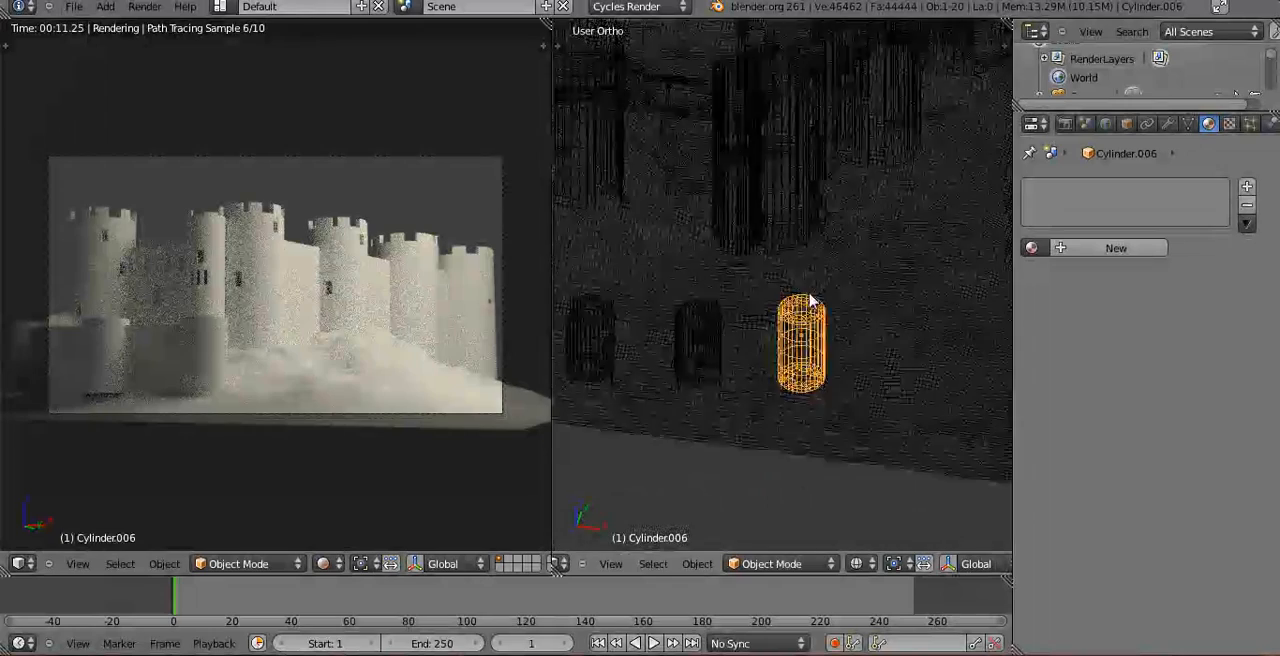
pyautogui.keyDown('ctrl'); pyautogui.scroll(2, 867, 305); pyautogui.keyUp('ctrl')
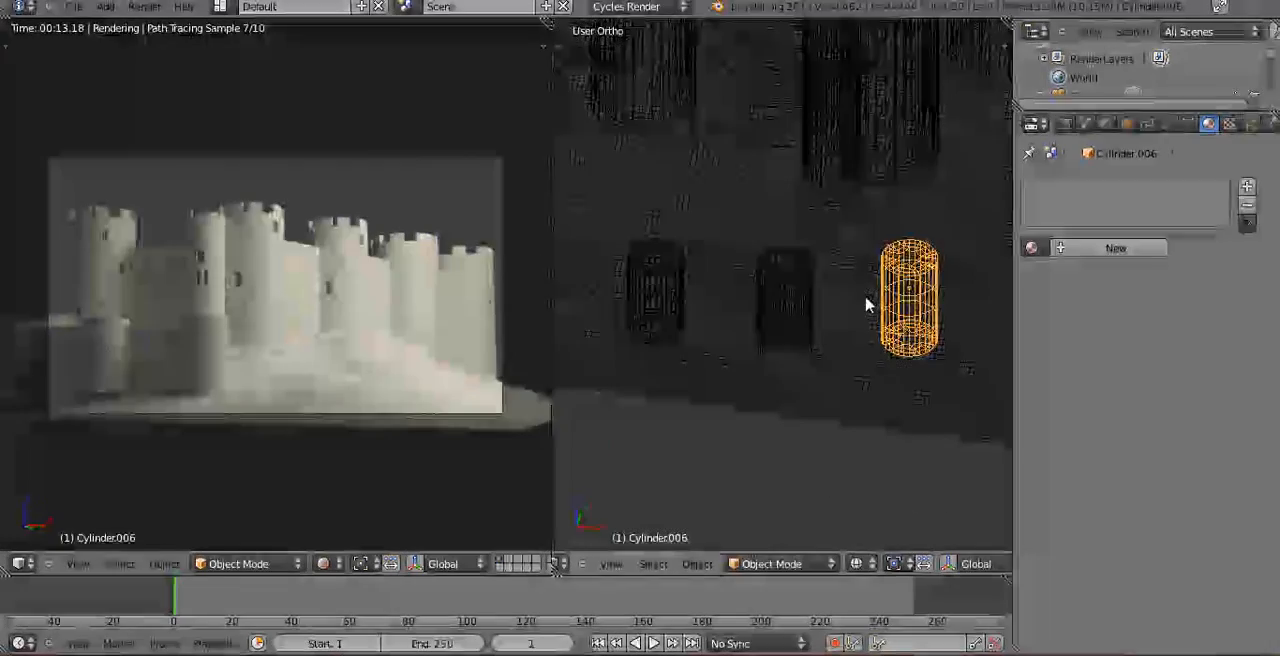
pyautogui.press('z')
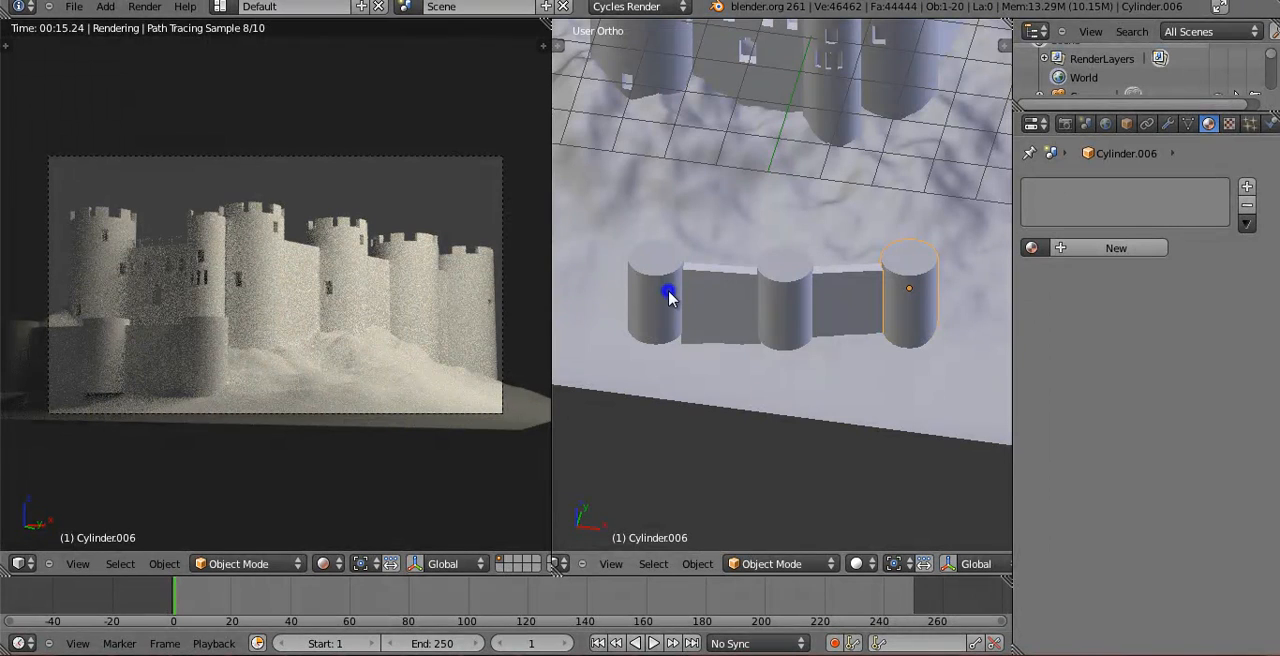
pyautogui.keyDown('shift'); pyautogui.rightClick(800, 292); pyautogui.keyUp('shift')
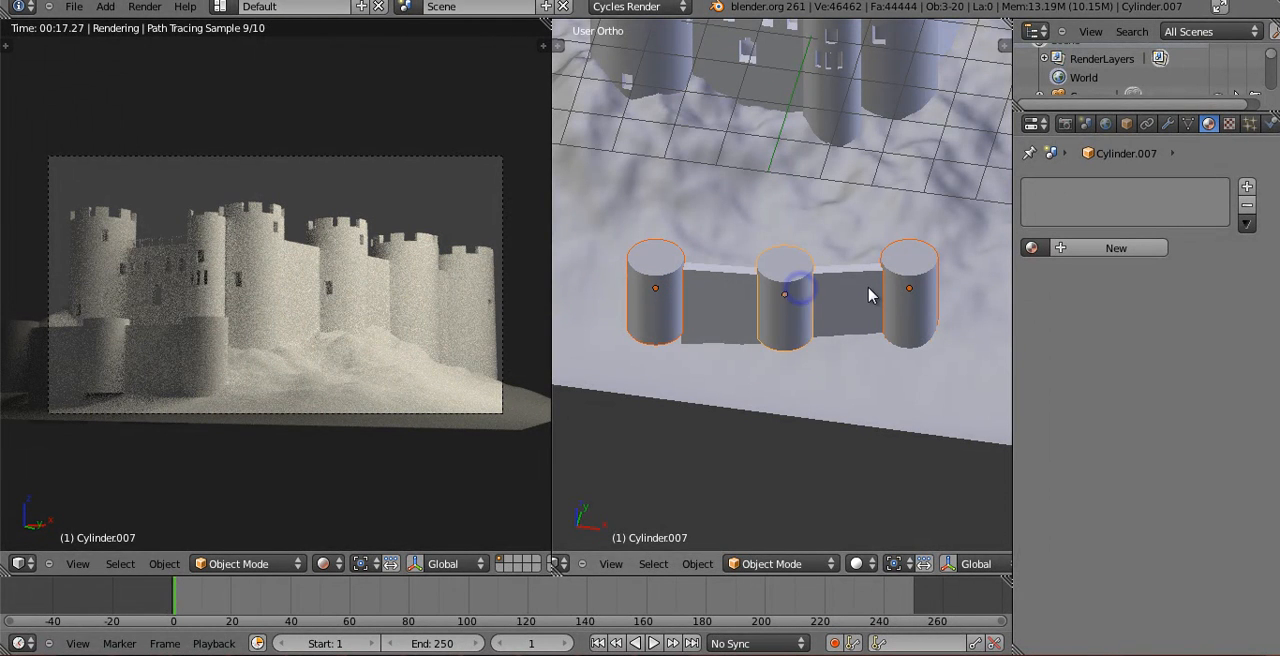
pyautogui.keyDown('shift'); pyautogui.rightClick(903, 290); pyautogui.keyUp('shift')
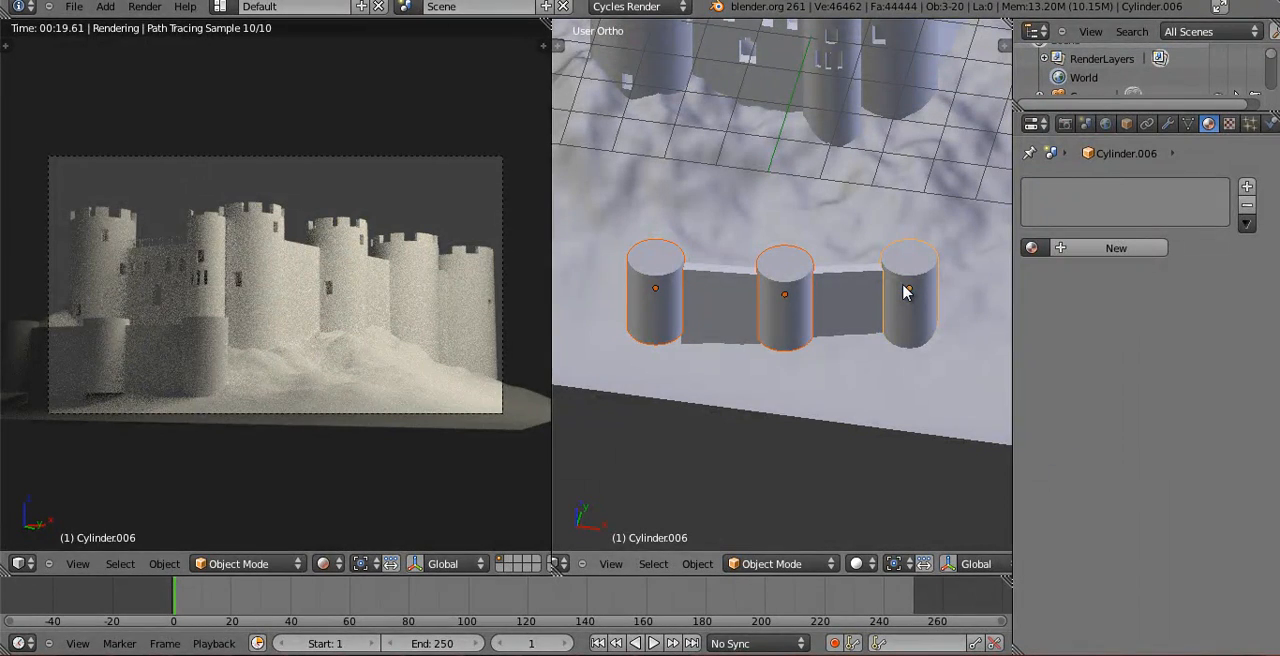
pyautogui.hotkey('ctrl', 'l')
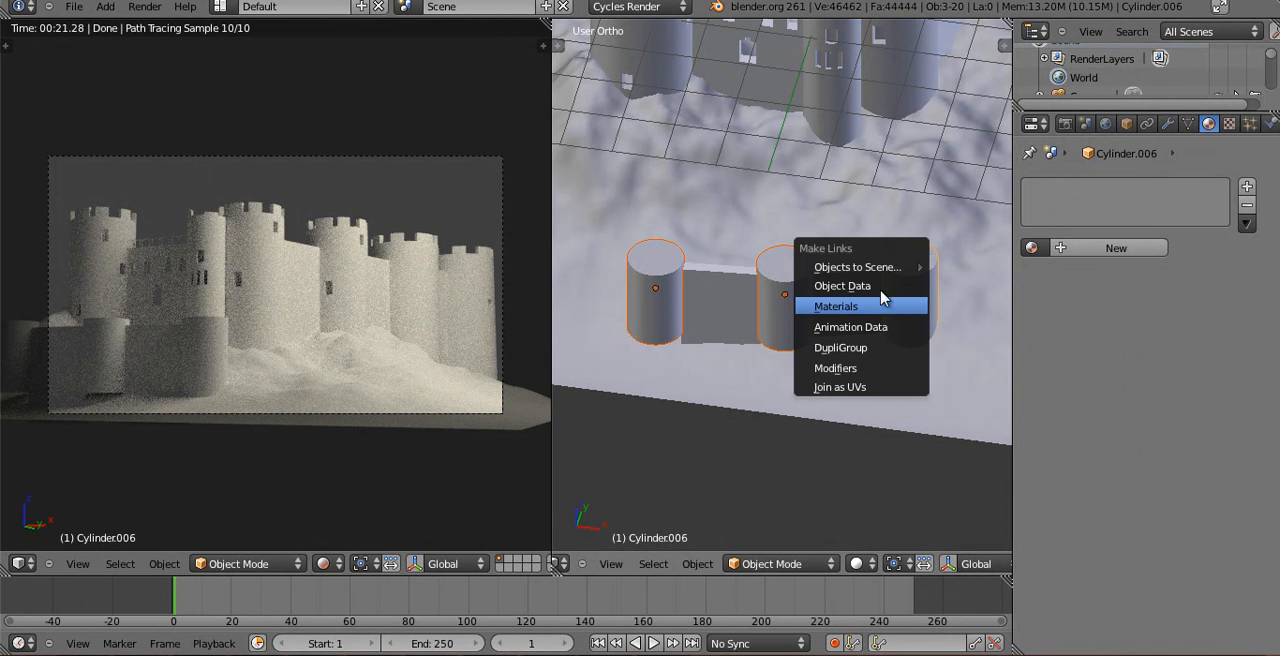
pyautogui.click(880, 286)
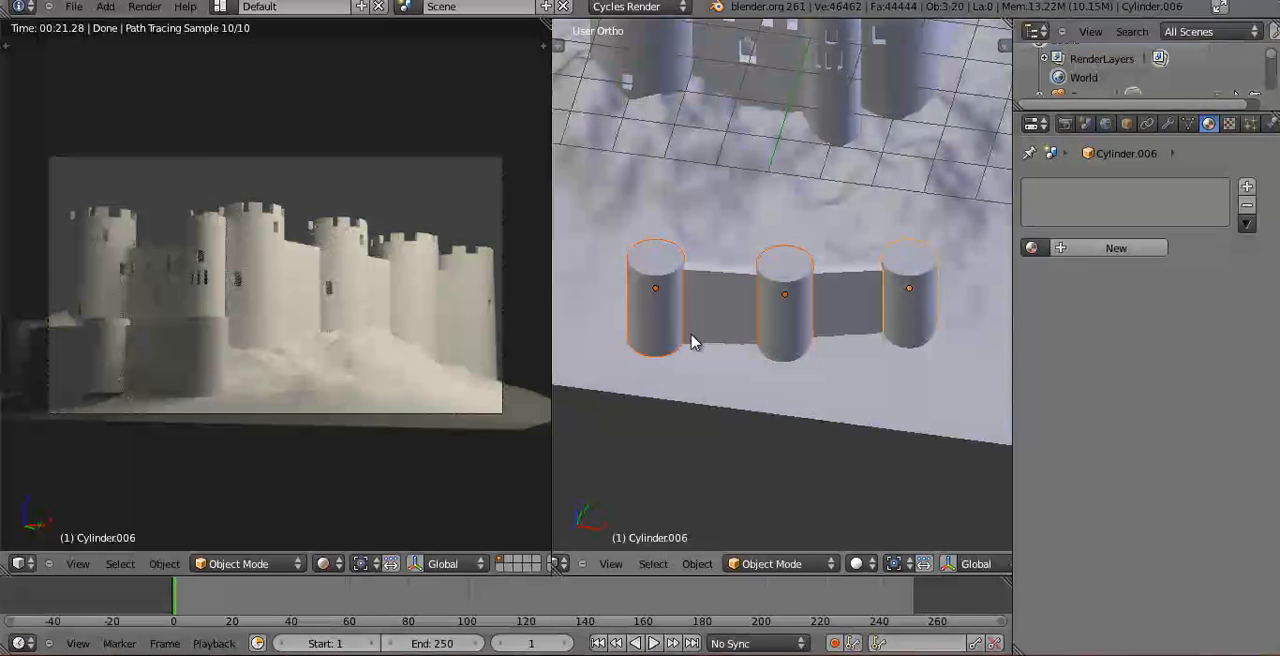
# Inspect the linked front towers, including the middle one in Edit Mode, and change to a top orthographic view.
pyautogui.moveTo(763, 322); pyautogui.dragTo(716, 295, button='middle')
pyautogui.keyDown('shift'); pyautogui.moveTo(795, 225); pyautogui.dragTo(924, 360, button='middle'); pyautogui.keyUp('shift')
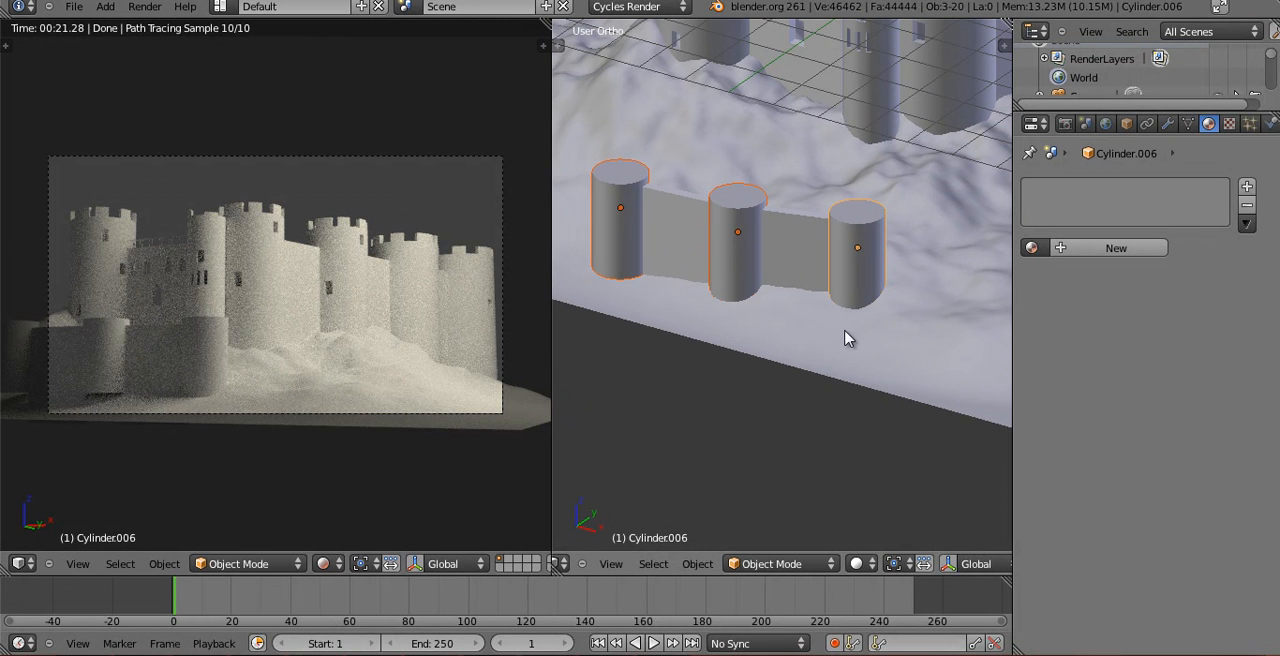
pyautogui.press('Tab')
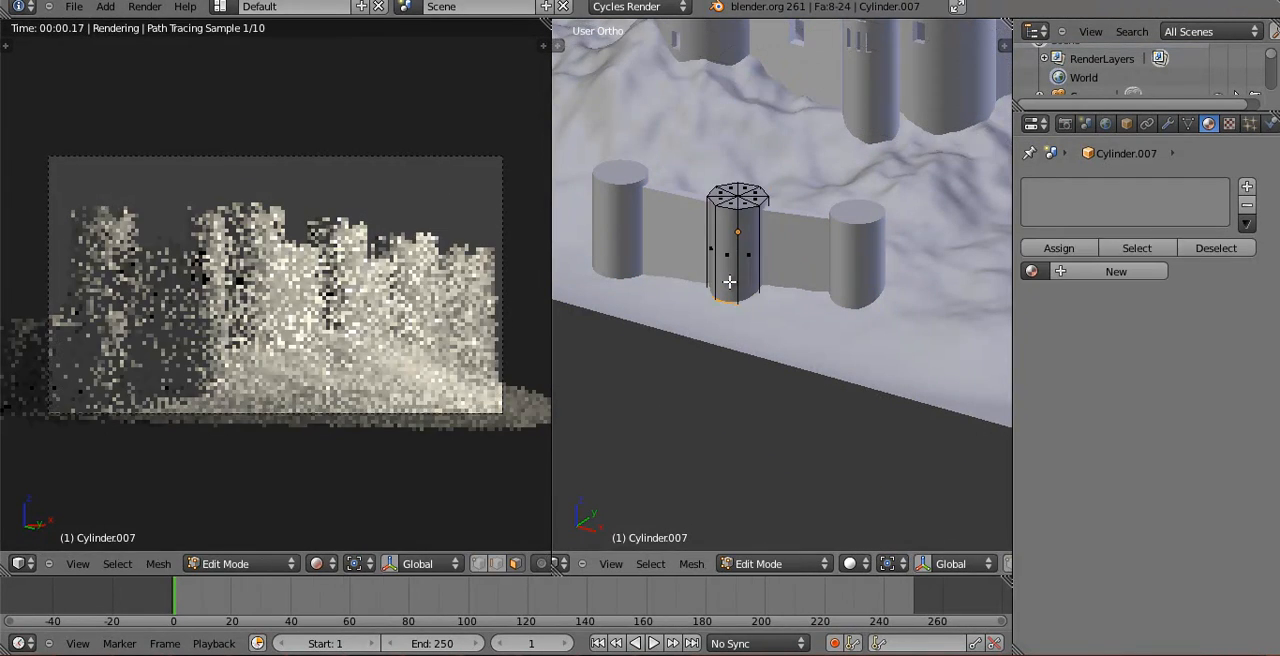
pyautogui.press('Tab')
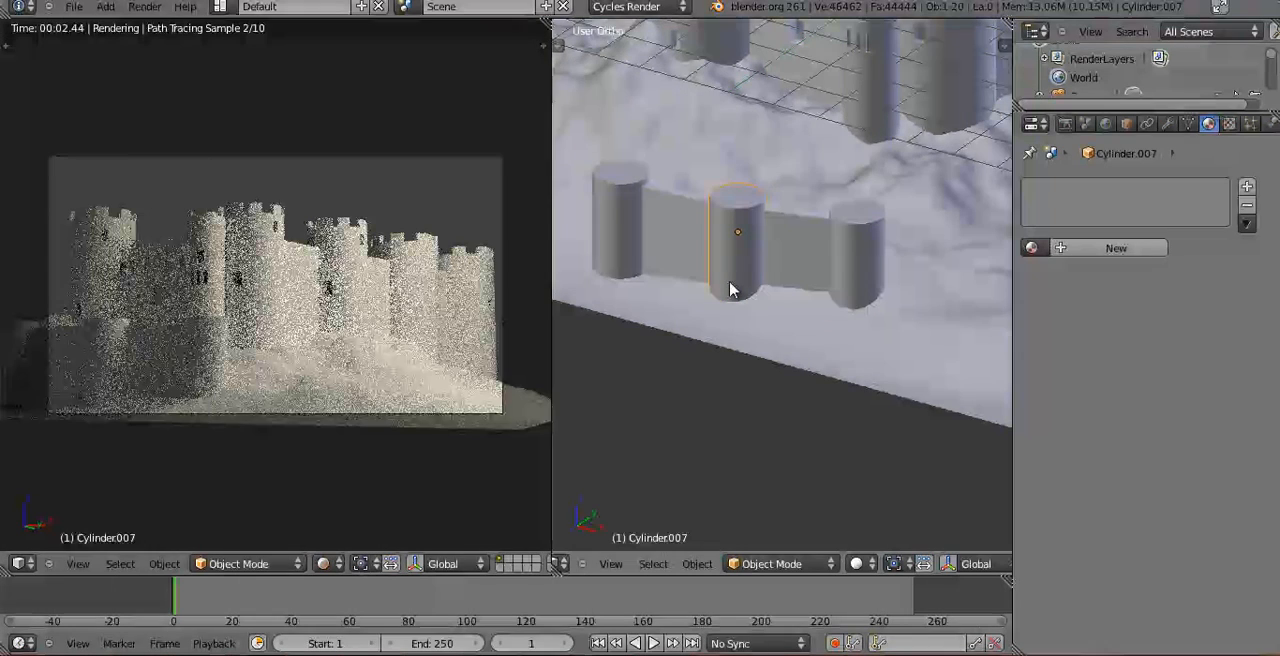
pyautogui.press('KP_7')
pyautogui.scroll(-9, 745, 235)
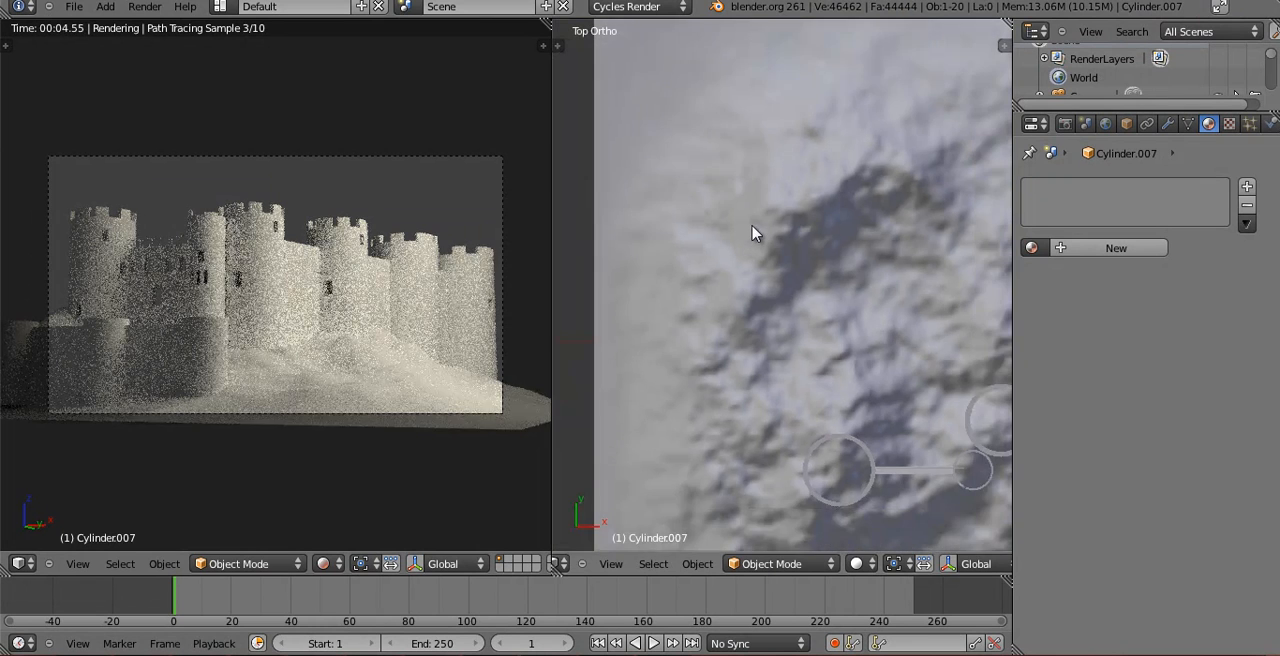
# Duplicate the light plane in wireframe top view and place the copy beyond the opposite side of the landscape.
pyautogui.scroll(-1, 760, 230)
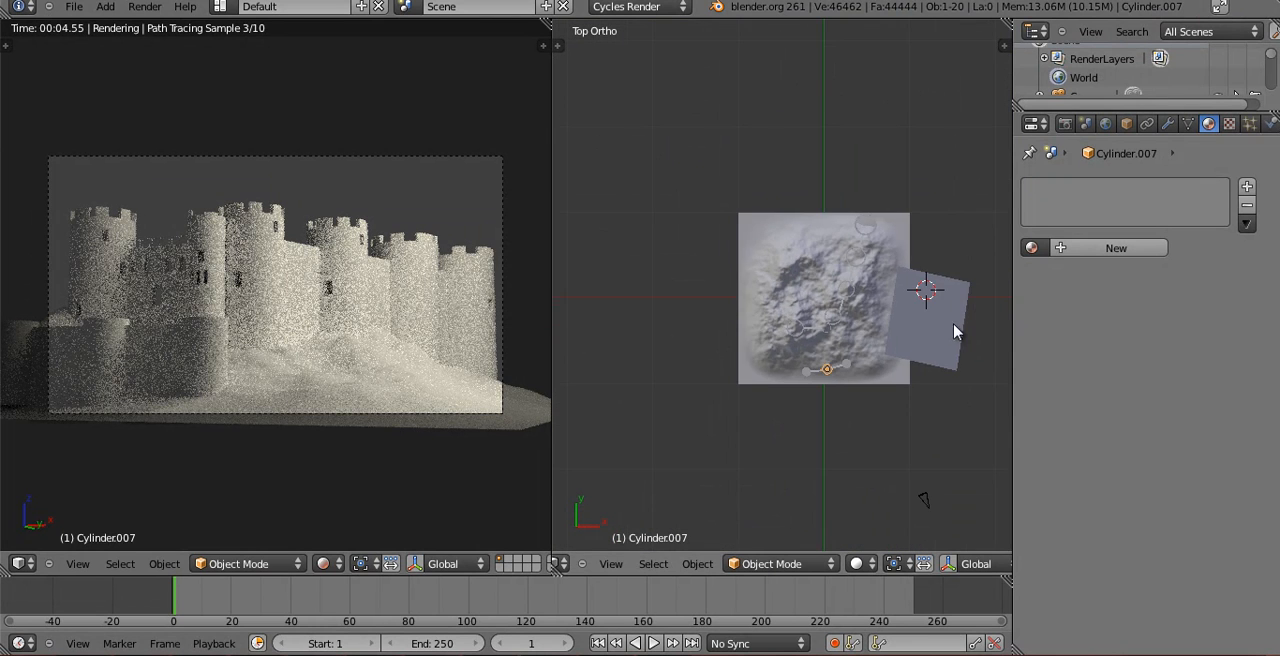
pyautogui.press('z')
pyautogui.rightClick(958, 322)
pyautogui.press('g')
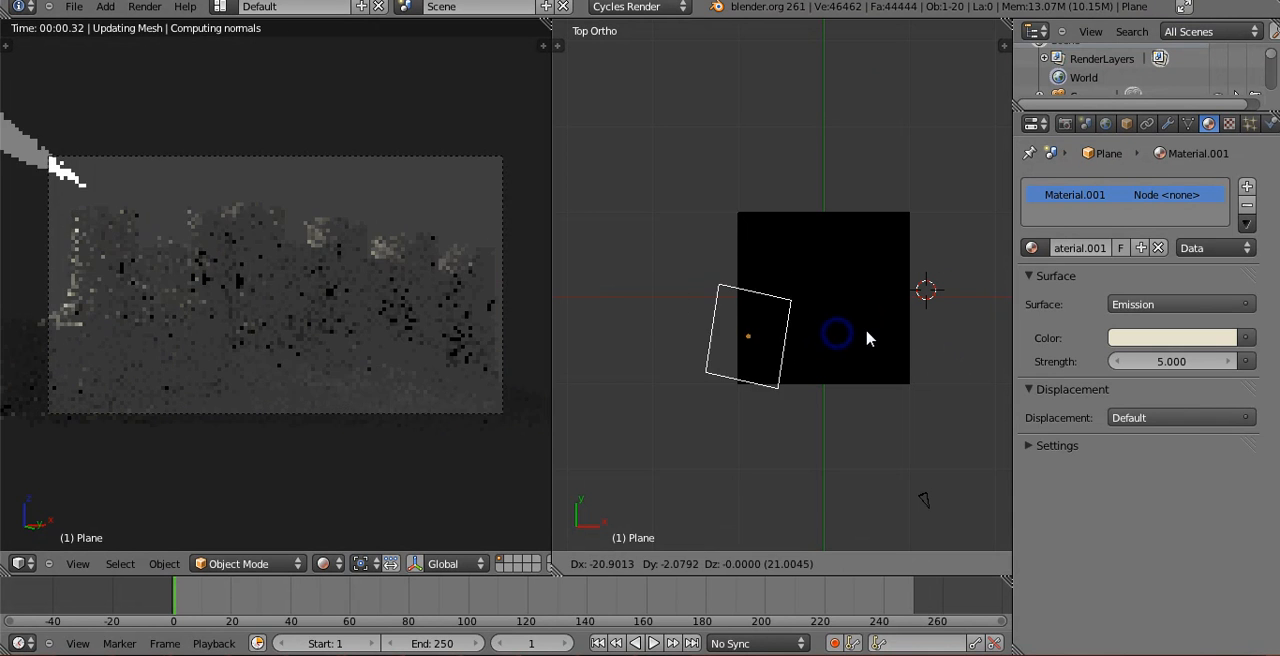
pyautogui.click(918, 340)
pyautogui.hotkey('shift', 'd')
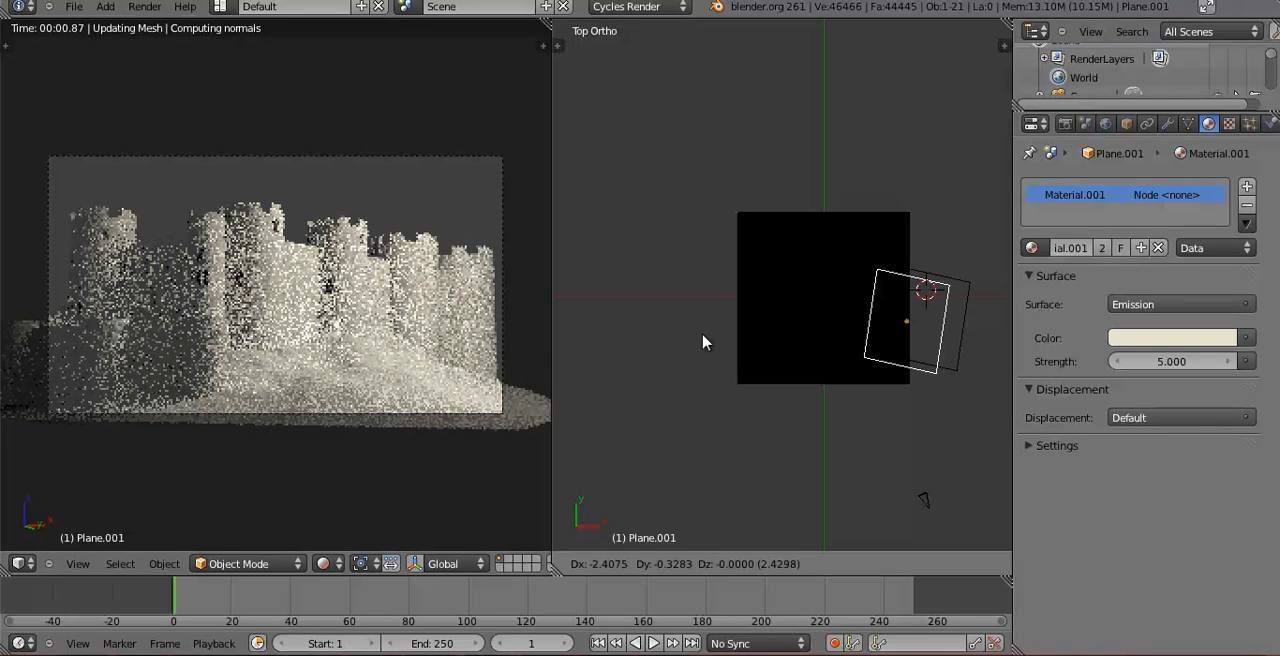
pyautogui.click(733, 345)
# Rotate the duplicated light plane by about -228 degrees in top view and scale it down slightly.
pyautogui.press('r')
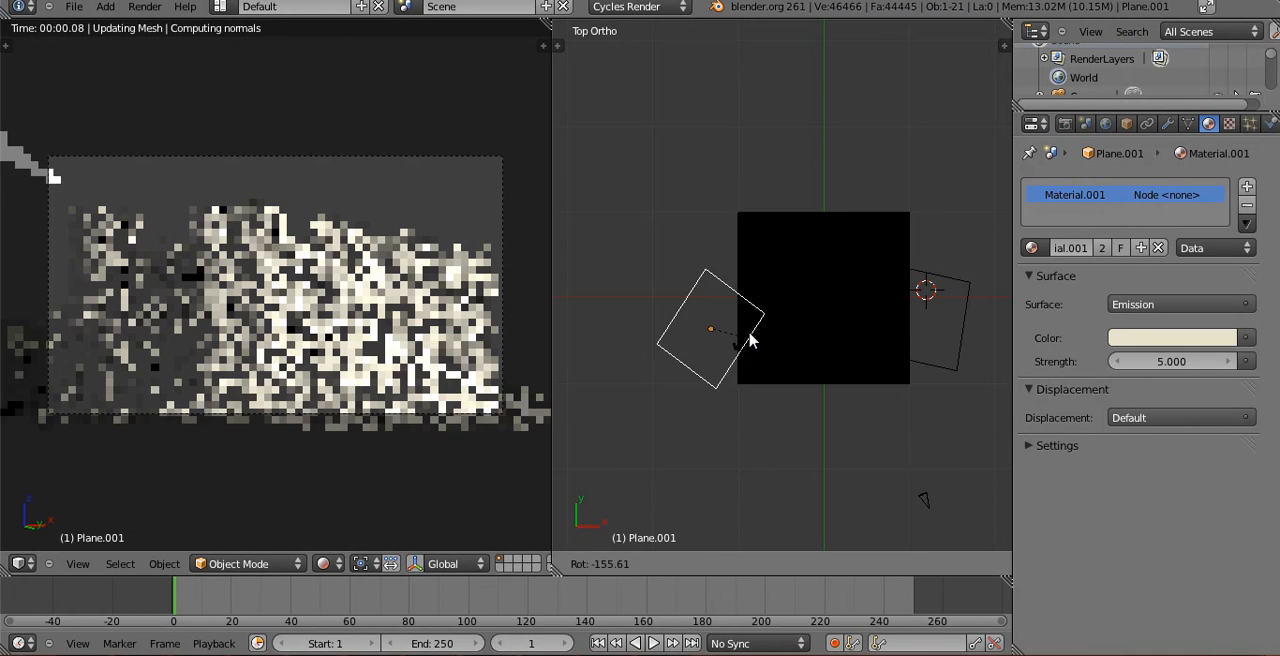
pyautogui.click(743, 276)
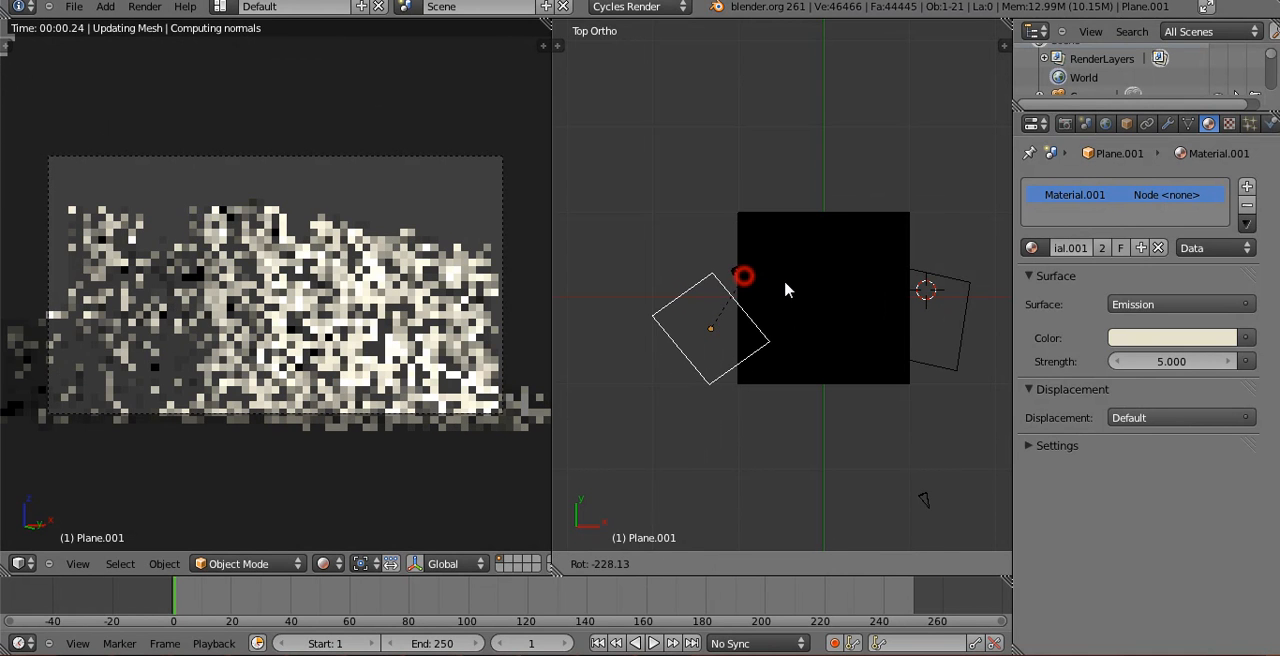
pyautogui.click(793, 300)
pyautogui.moveTo(725, 122); pyautogui.dragTo(951, 191, button='middle')
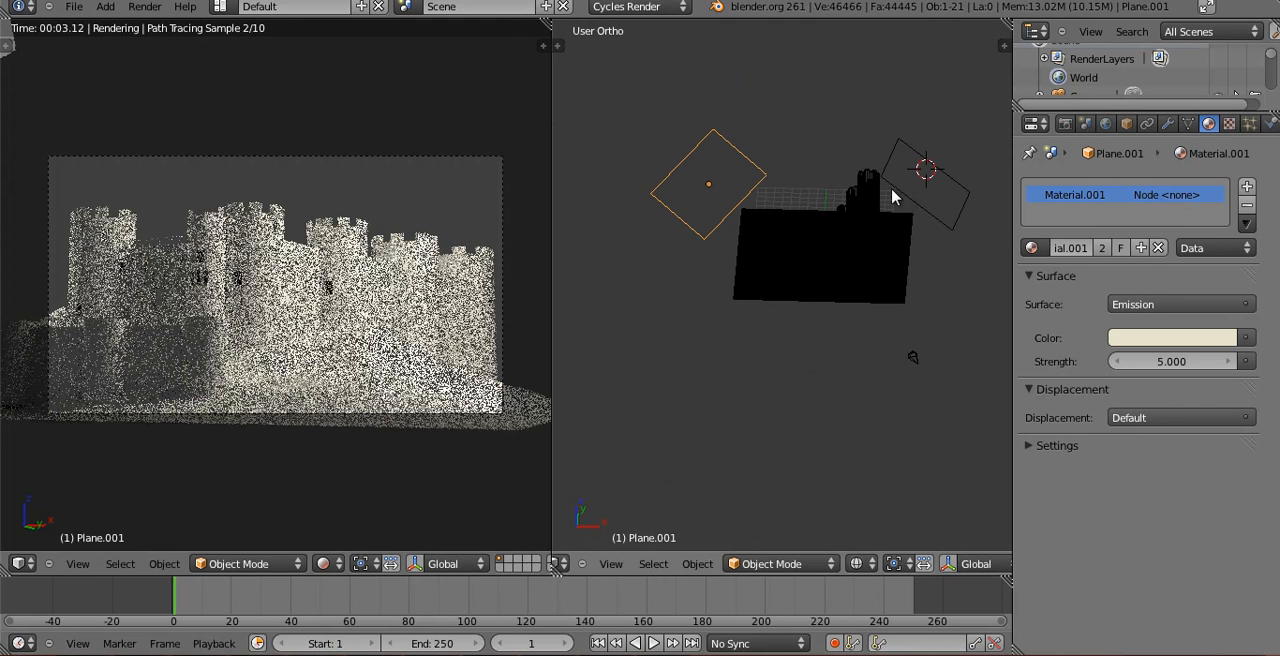
pyautogui.press('s')
pyautogui.click(926, 230)
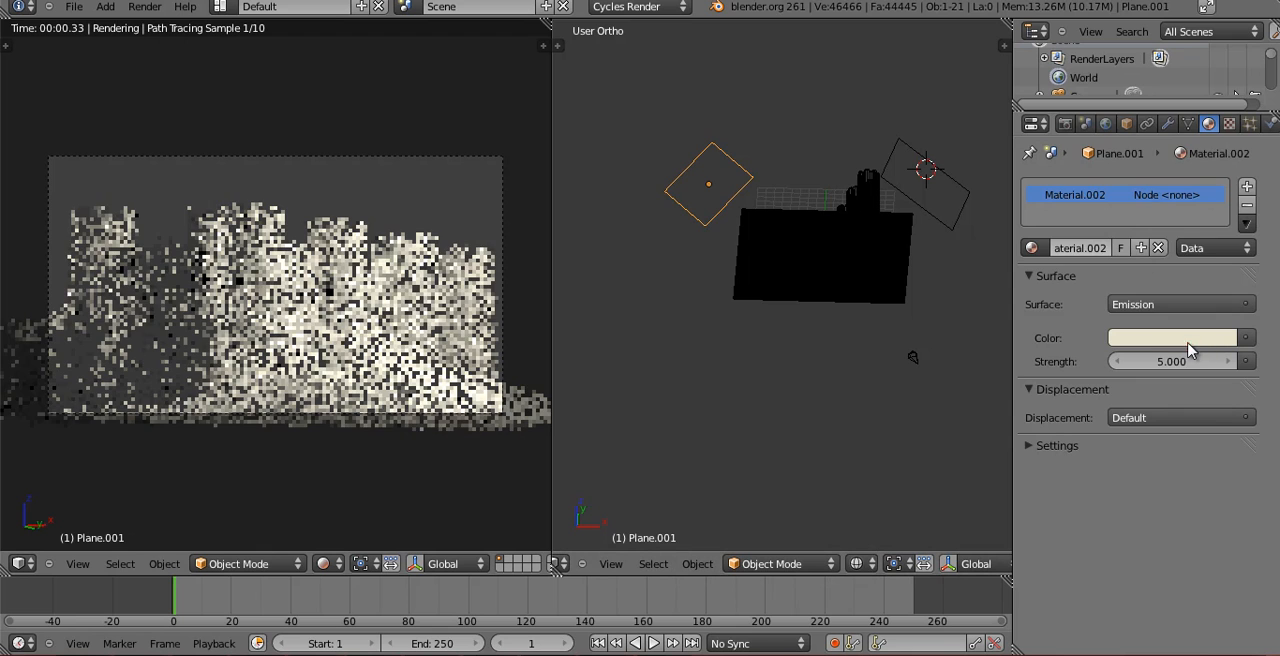
# Give the duplicated light plane its own copy of the emission material with a pale blue color.
pyautogui.click(1195, 340)
pyautogui.click(1175, 337)
pyautogui.click(1150, 130)
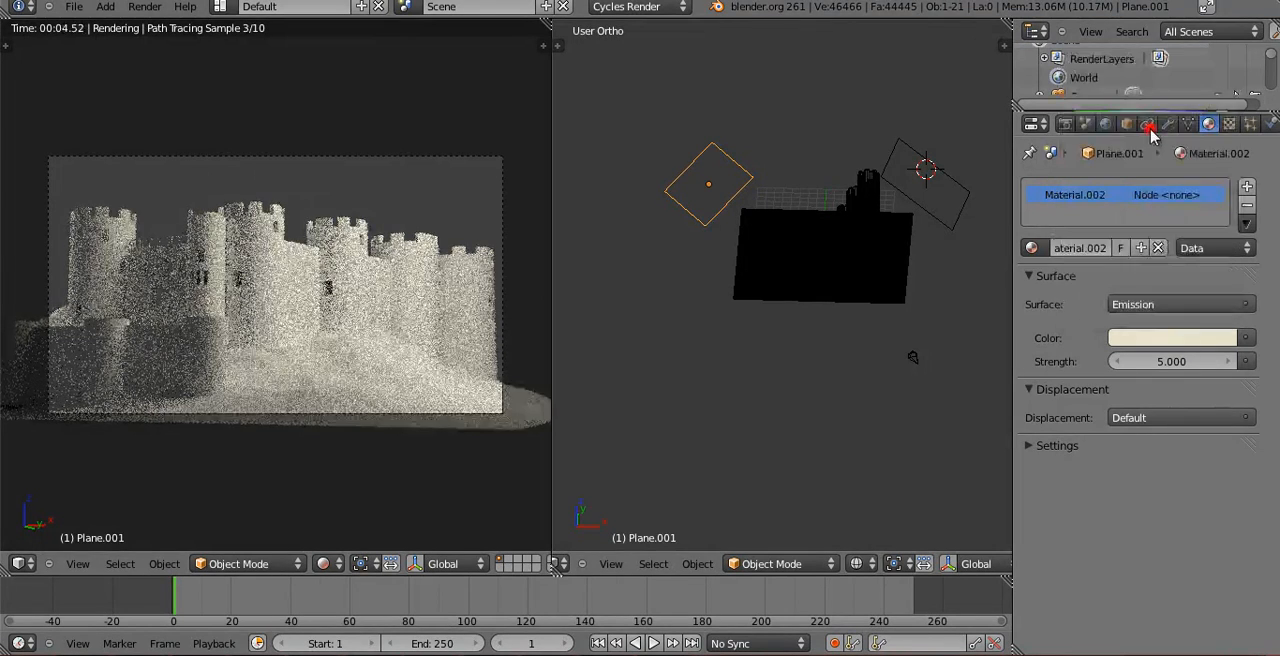
pyautogui.click(1129, 489)
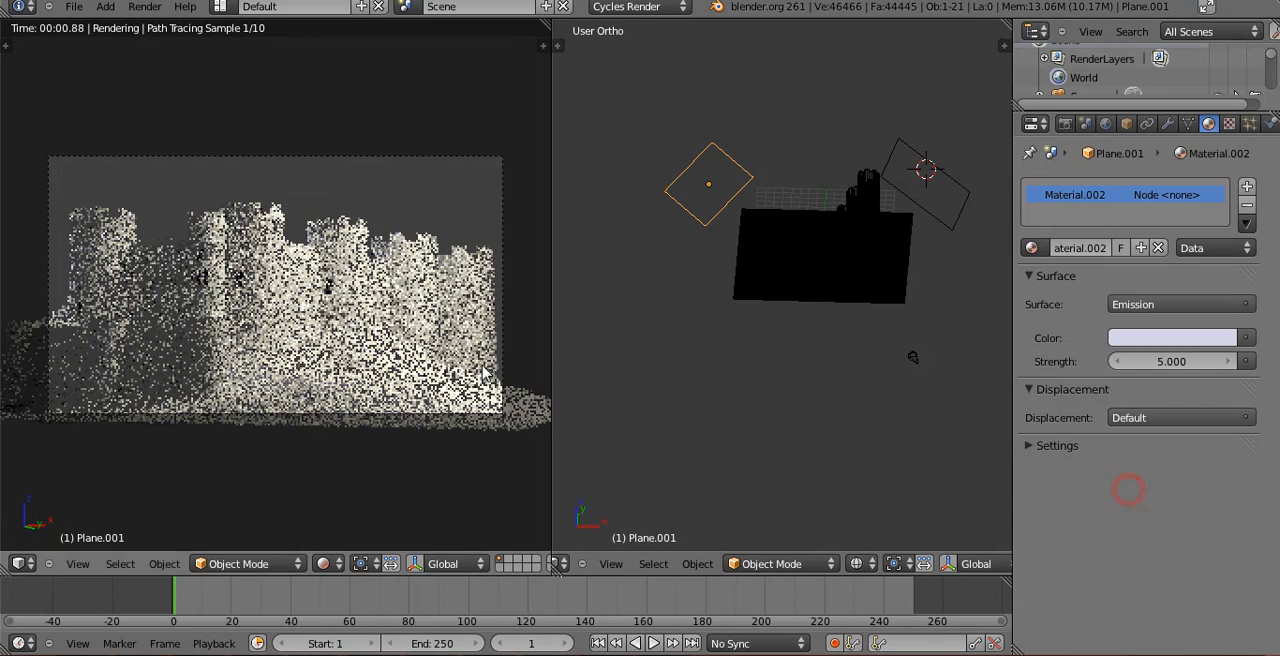
# Lower the pale blue light plane about 3.6 units along global Z and shift it about 2.4 units toward the castle.
pyautogui.moveTo(783, 249); pyautogui.dragTo(686, 289, button='middle')
pyautogui.press('KP_7')
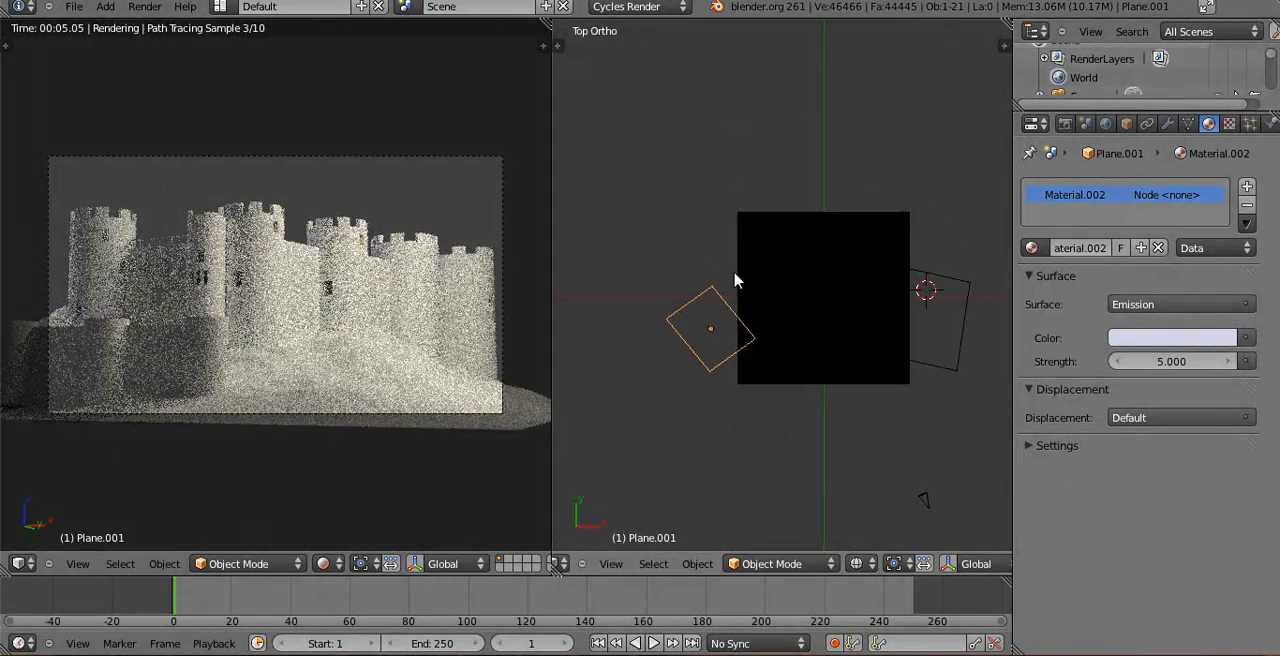
pyautogui.press('KP_1')
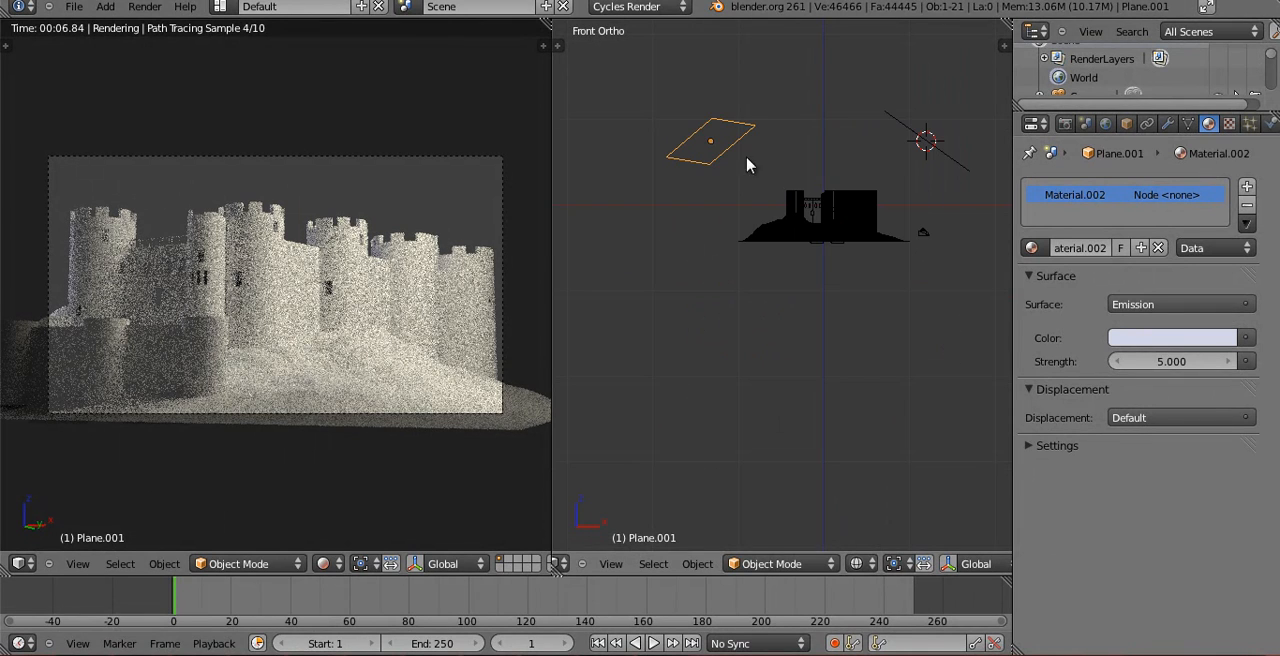
pyautogui.press('g')
pyautogui.press('z')
pyautogui.click(762, 166)
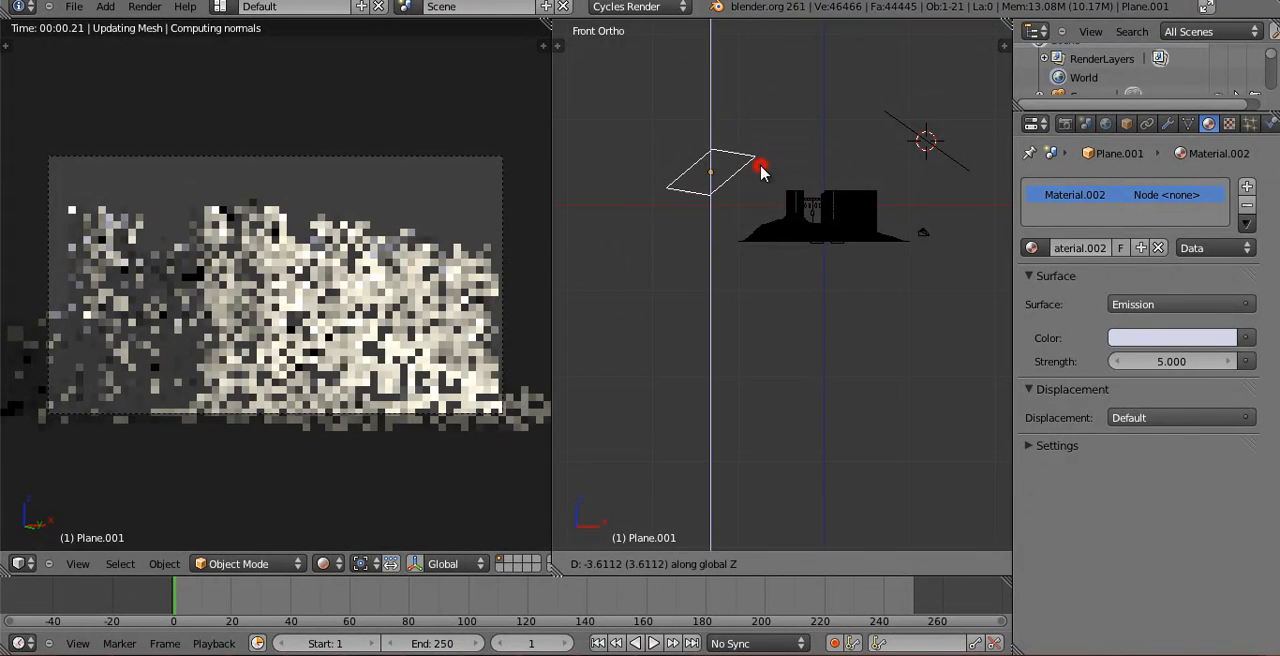
pyautogui.press('g')
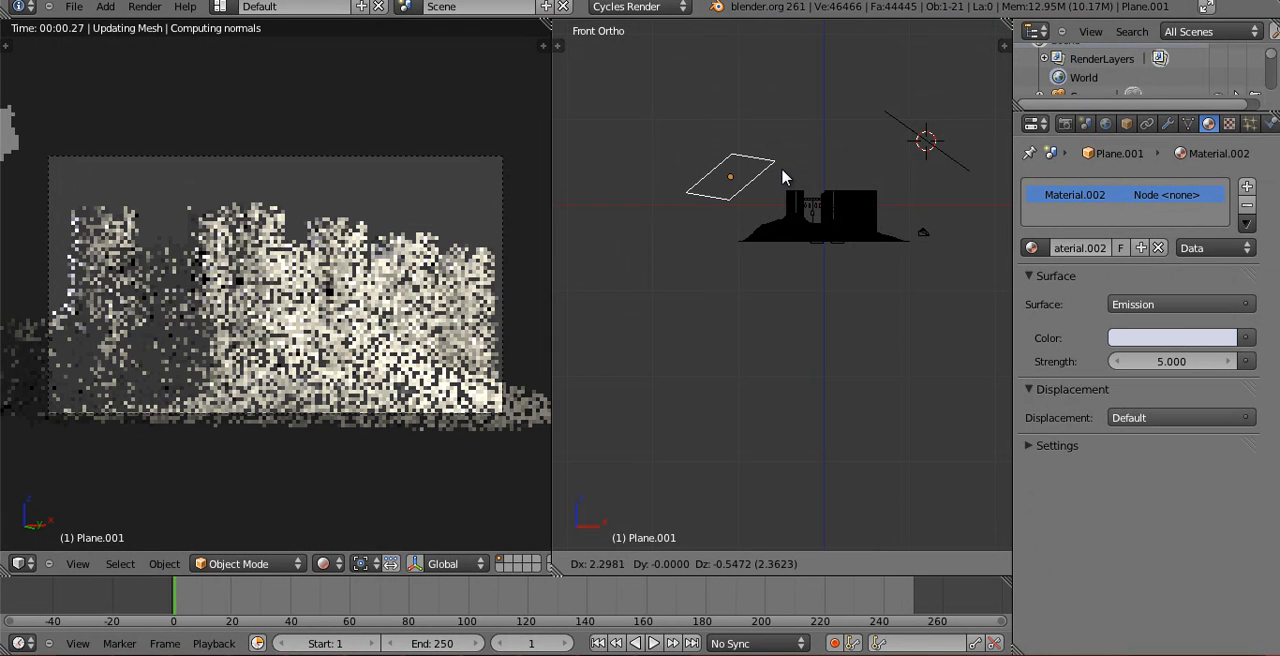
pyautogui.click(784, 171)
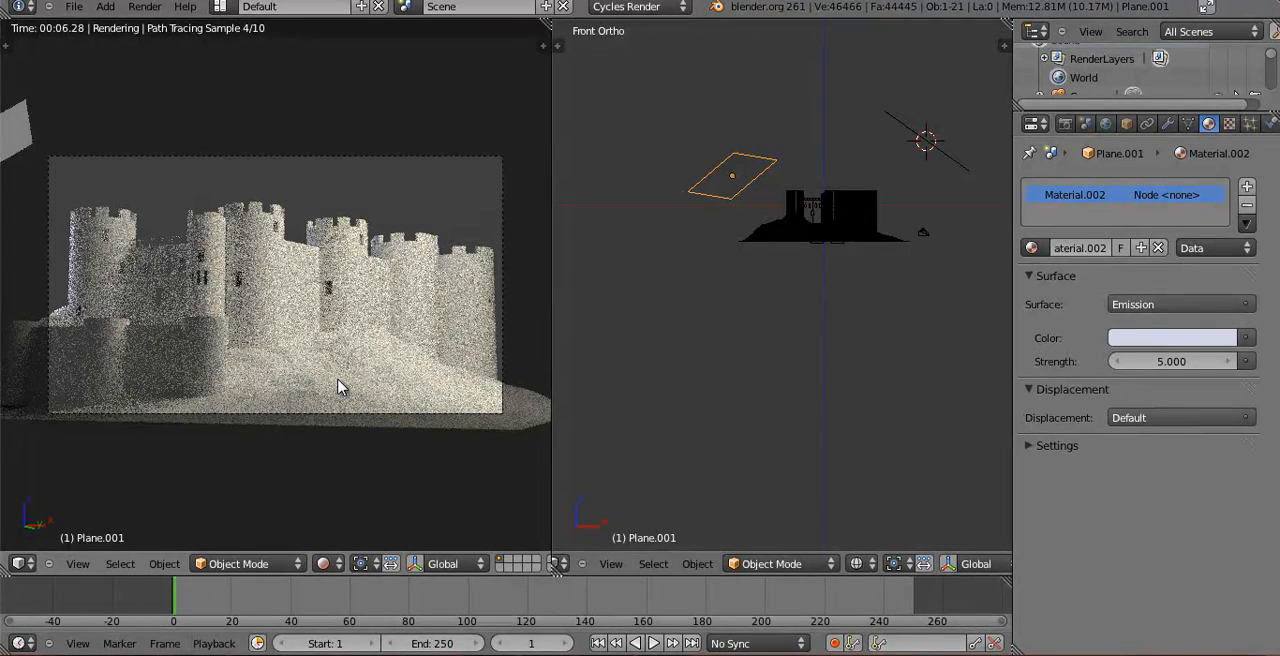
# Move the pale blue light plane to the landscape's near front corner in top view and rotate it by about -47 degrees.
pyautogui.press('KP_7')
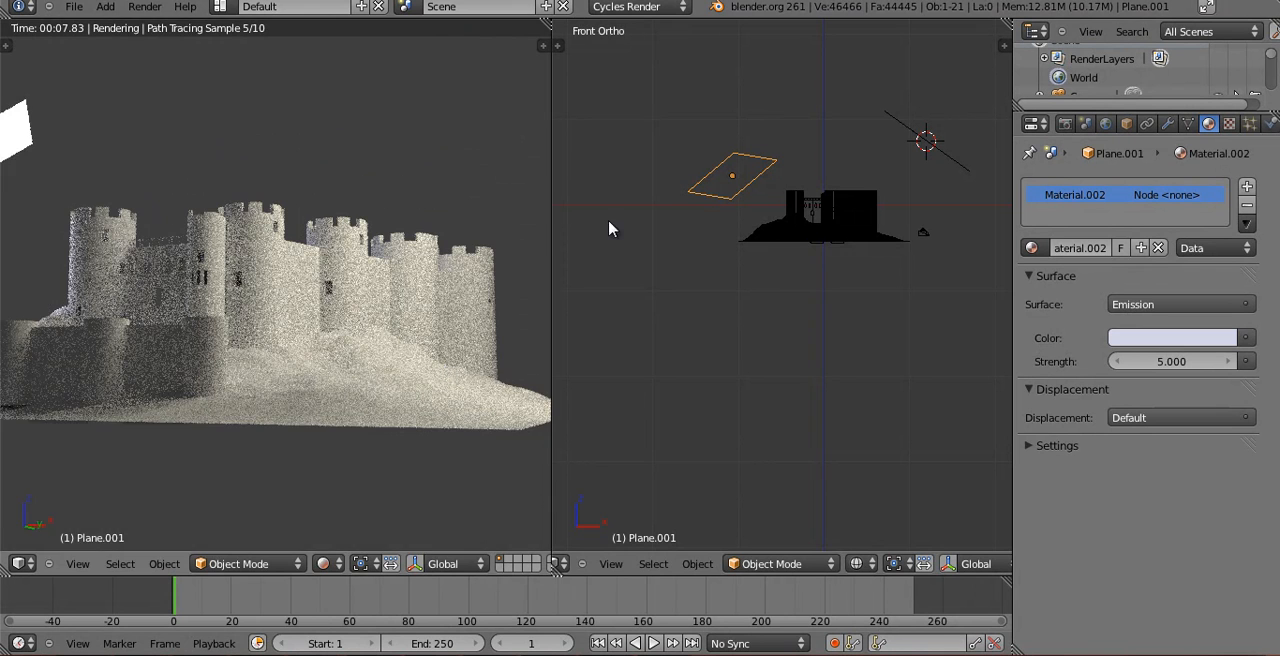
pyautogui.press('KP_0')
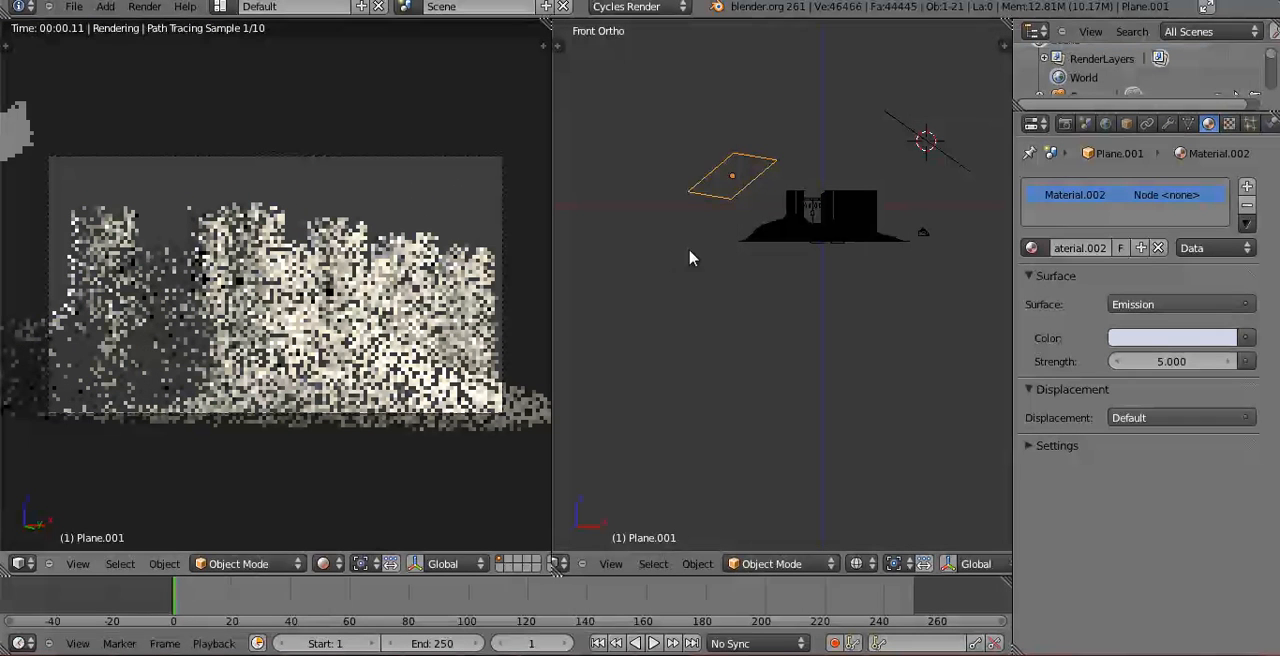
pyautogui.press('KP_7')
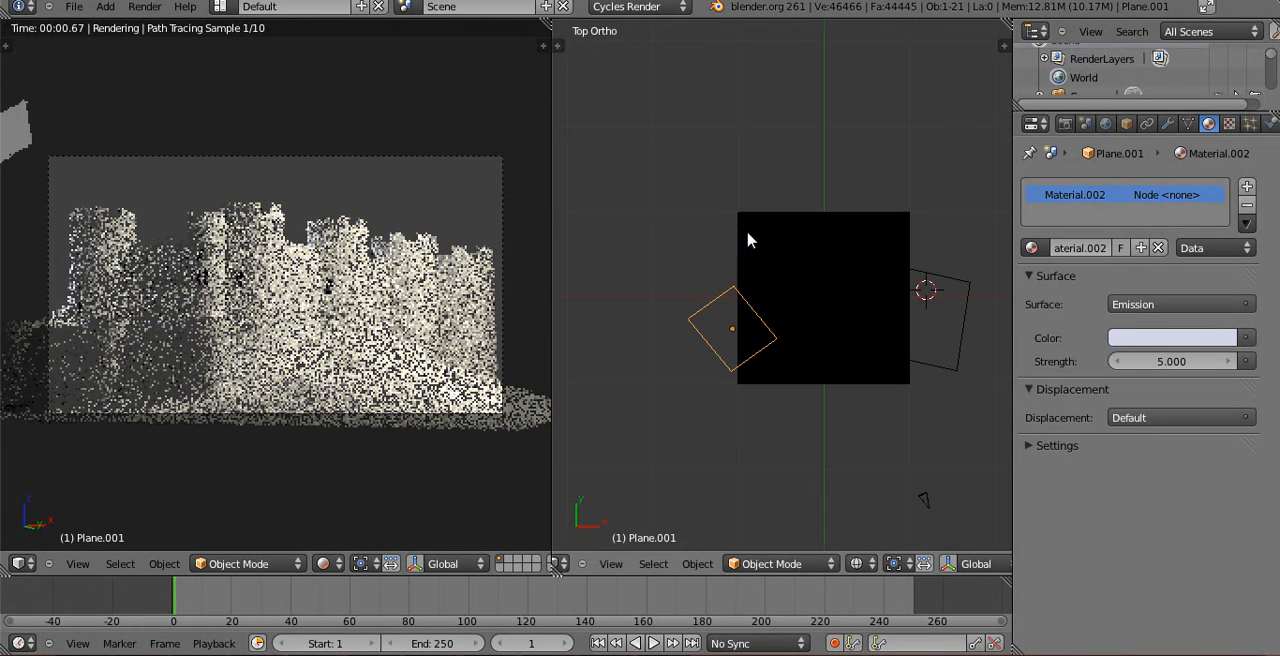
pyautogui.press('g')
pyautogui.click(783, 281)
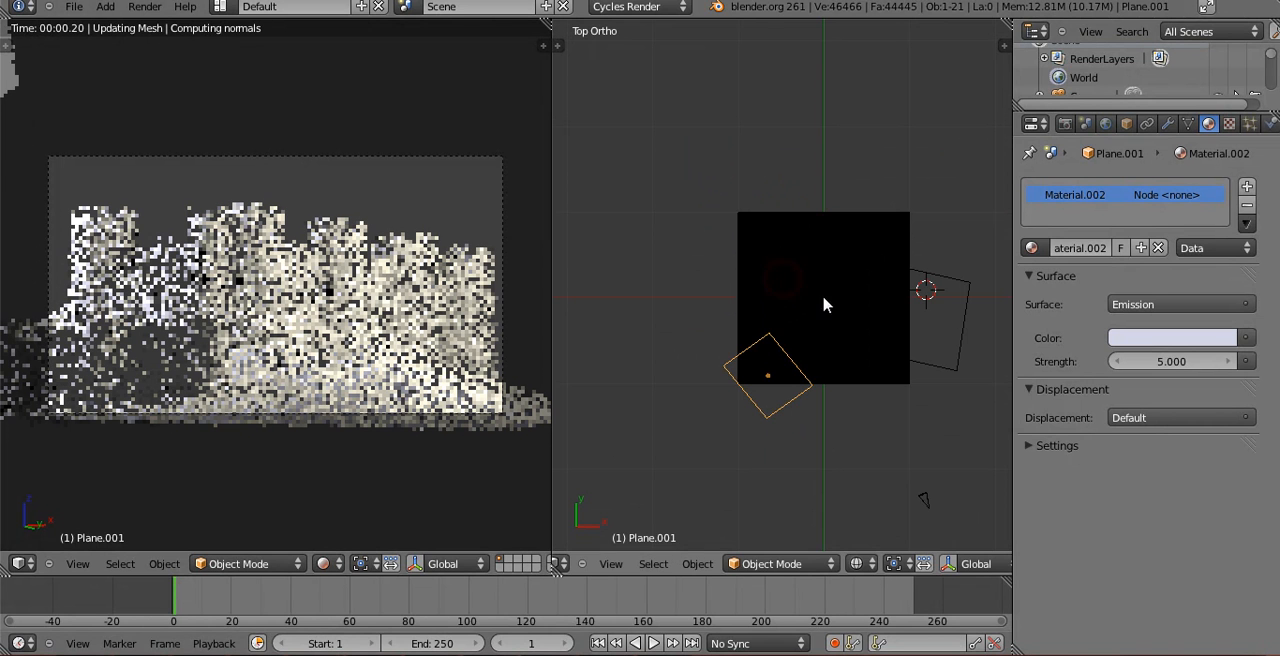
pyautogui.press('r')
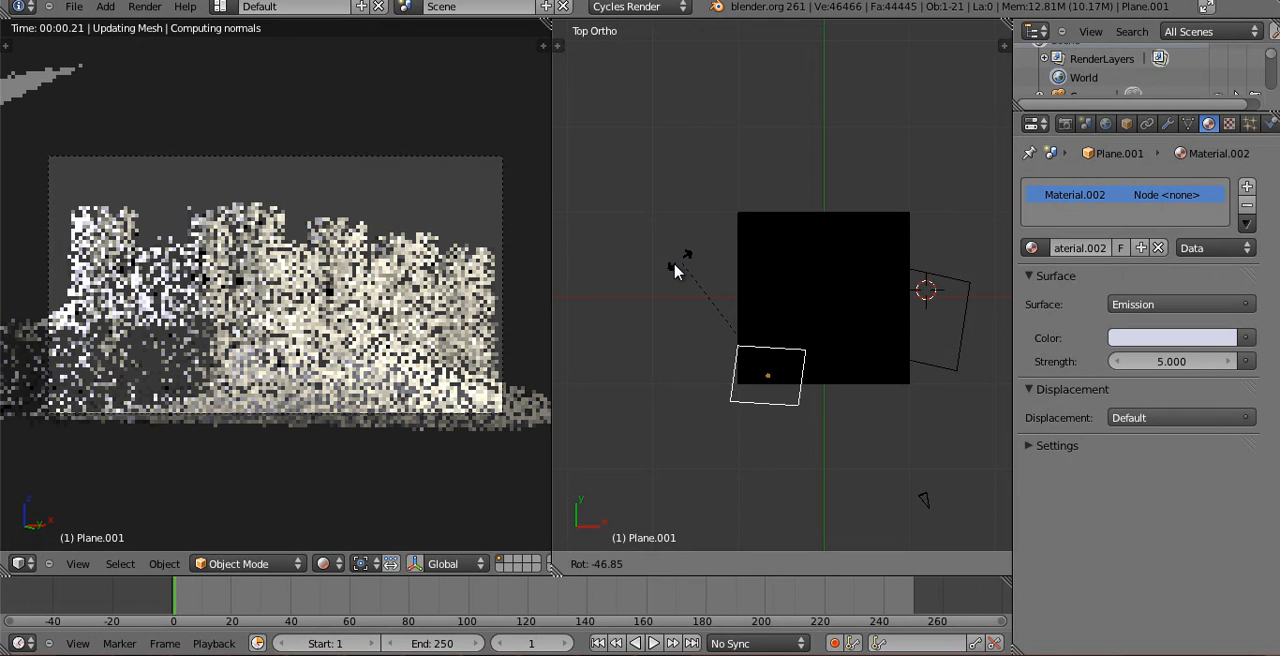
pyautogui.click(675, 268)
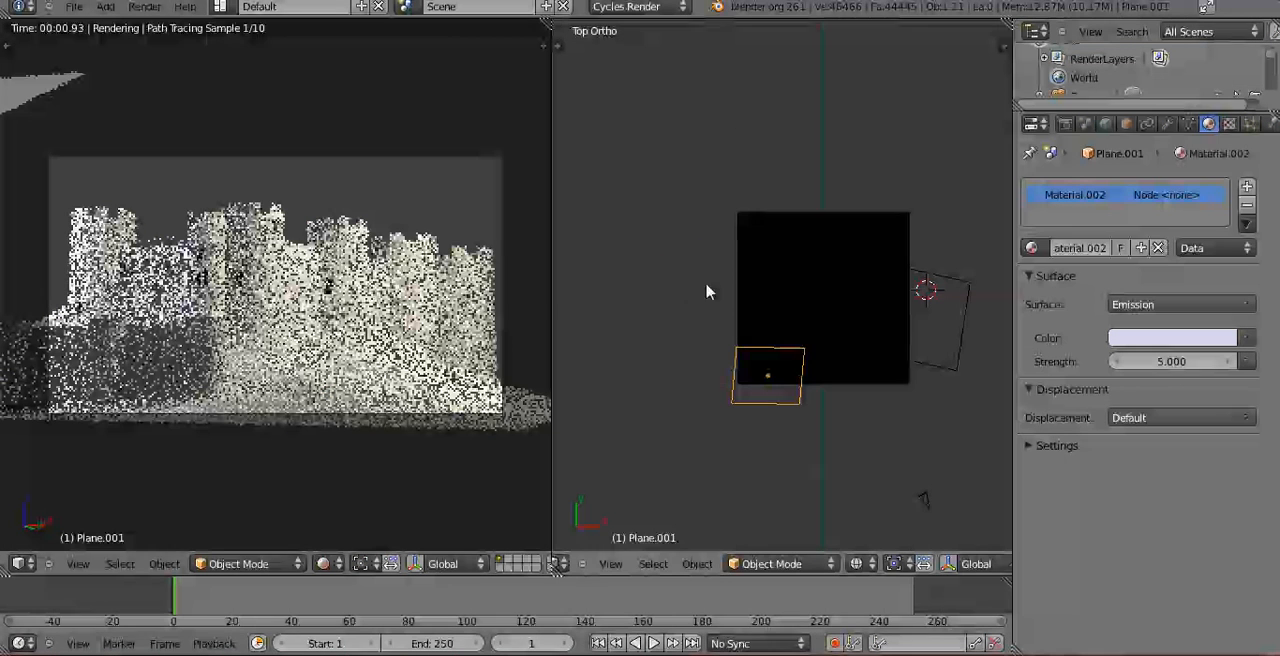
# Tilt the pale blue light plane steeper in right view and move it about 6.6 units away from the castle front.
pyautogui.press('KP_3')
pyautogui.press('r')
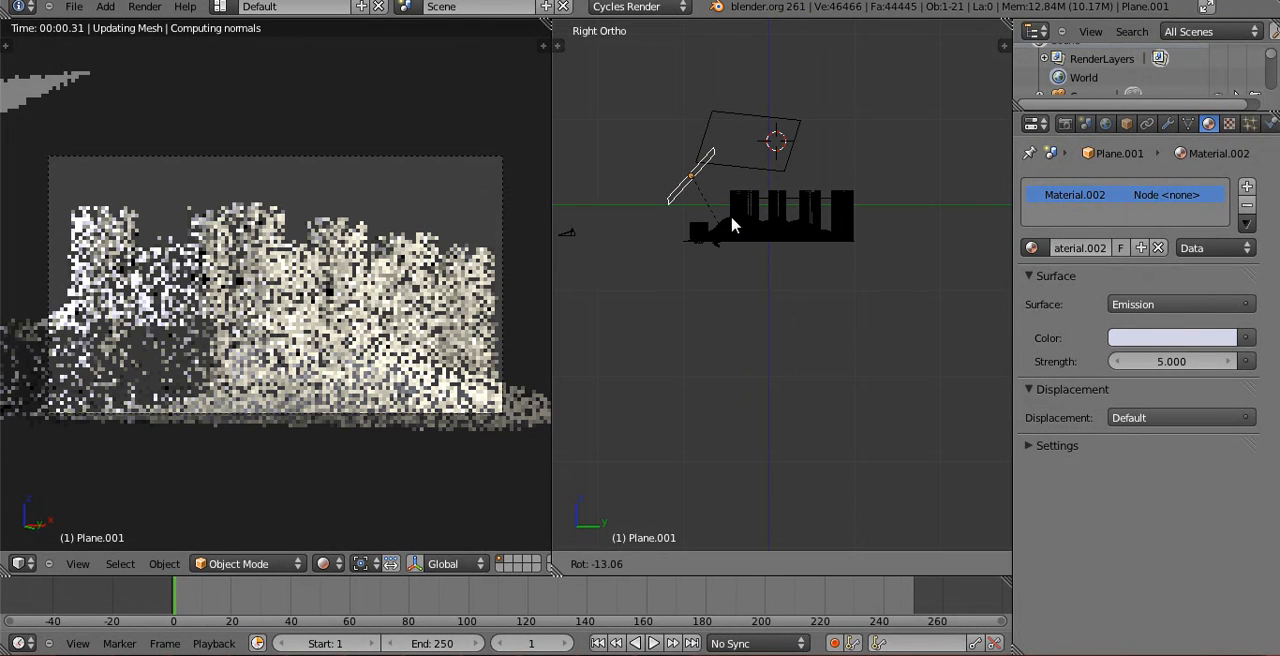
pyautogui.click(731, 206)
pyautogui.click(698, 203)
pyautogui.press('g')
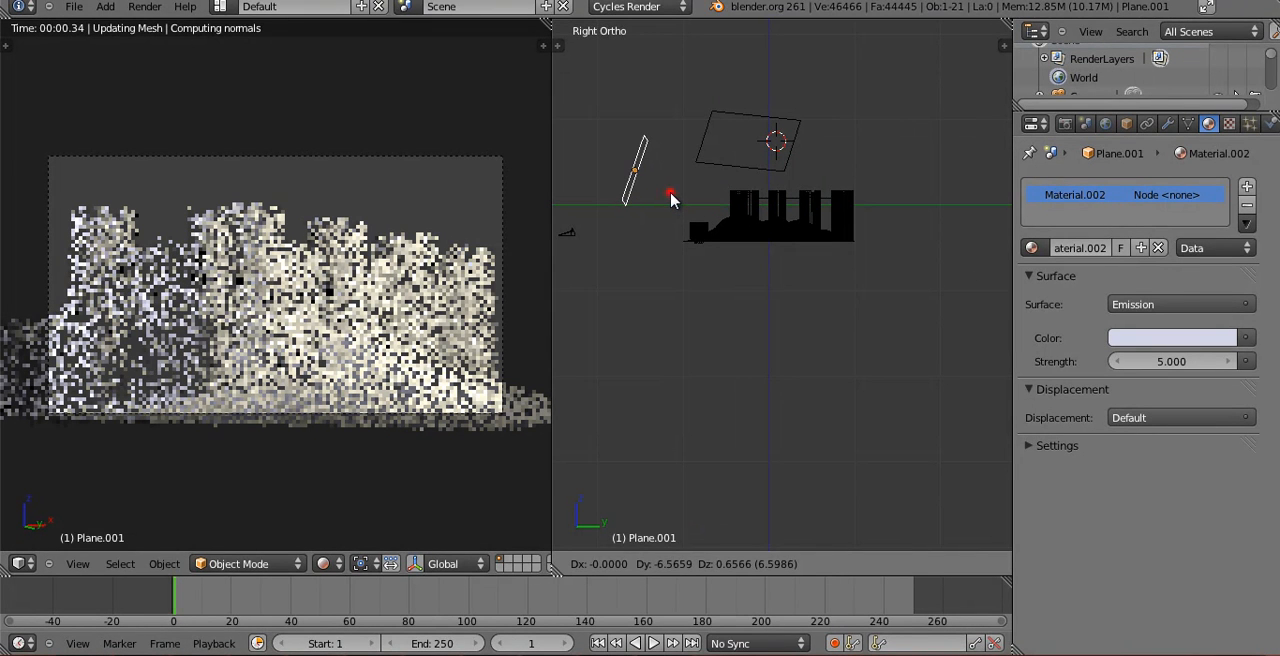
pyautogui.click(670, 198)
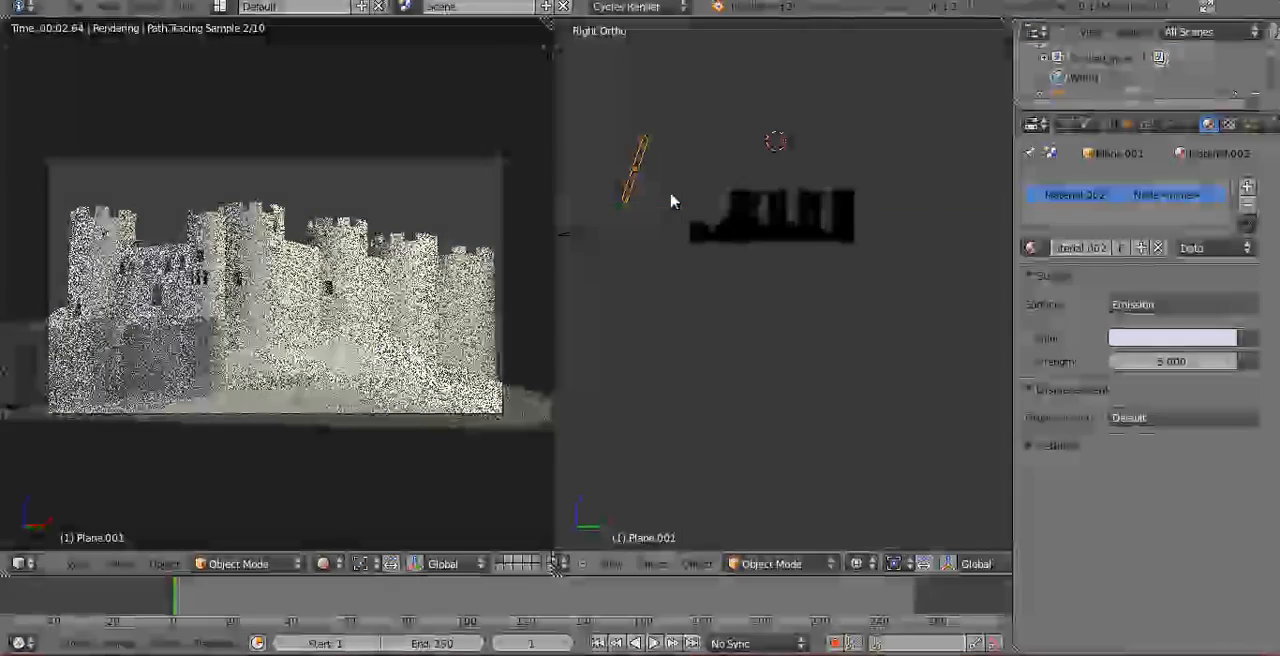
# Set the pale blue light plane's emission strength to 2.000.
pyautogui.click(1165, 366)
pyautogui.write('2')
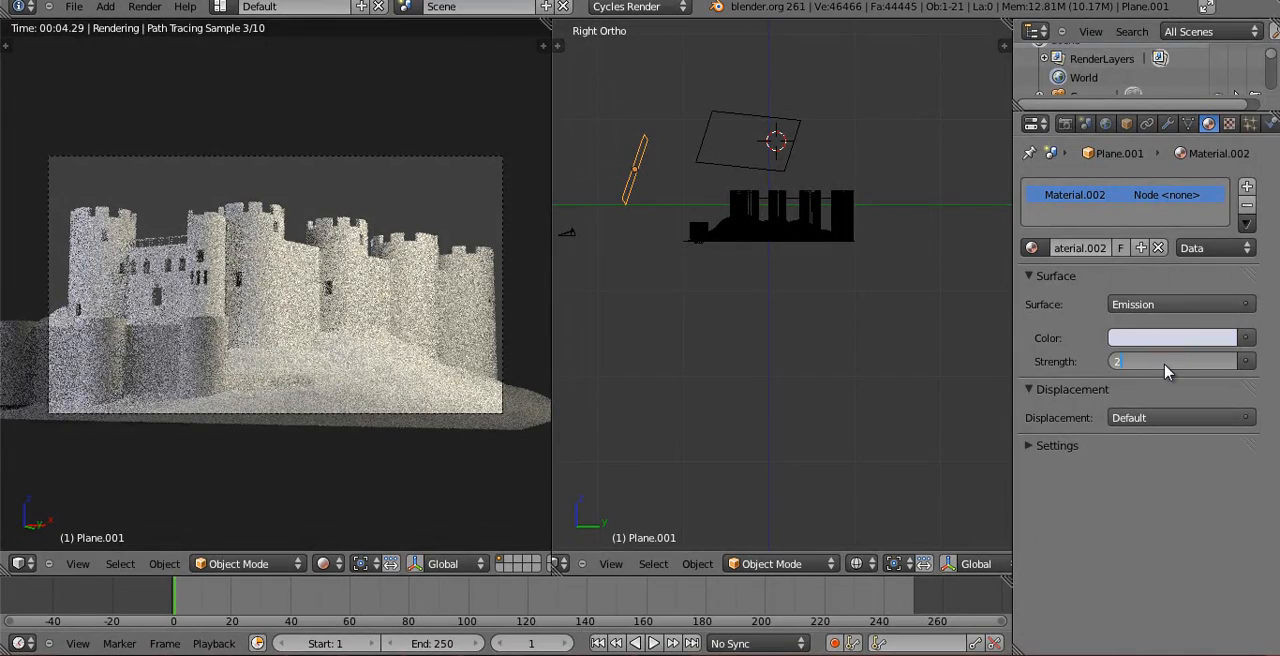
pyautogui.press('Return')
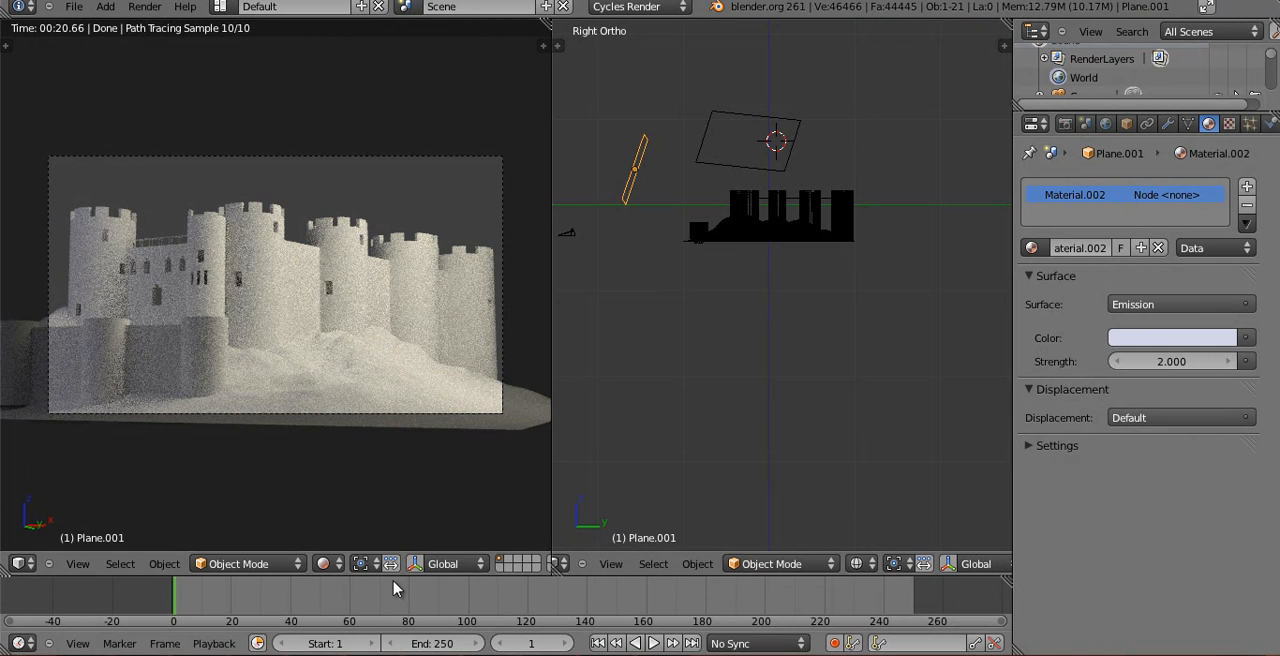
# Return the camera viewport to solid shading and show the Conway Castle photo beside it, framed on the turreted tower beside the windowed wall.
pyautogui.click(324, 563)
pyautogui.click(337, 507)
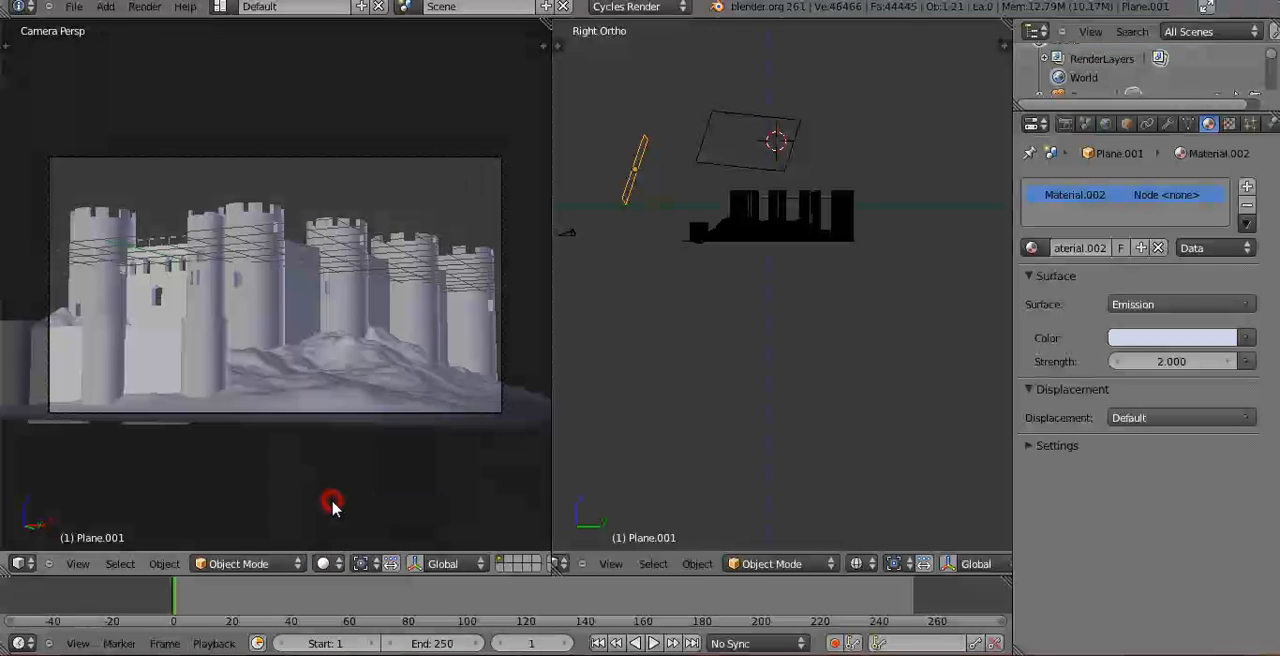
pyautogui.click(563, 568)
pyautogui.click(645, 438)
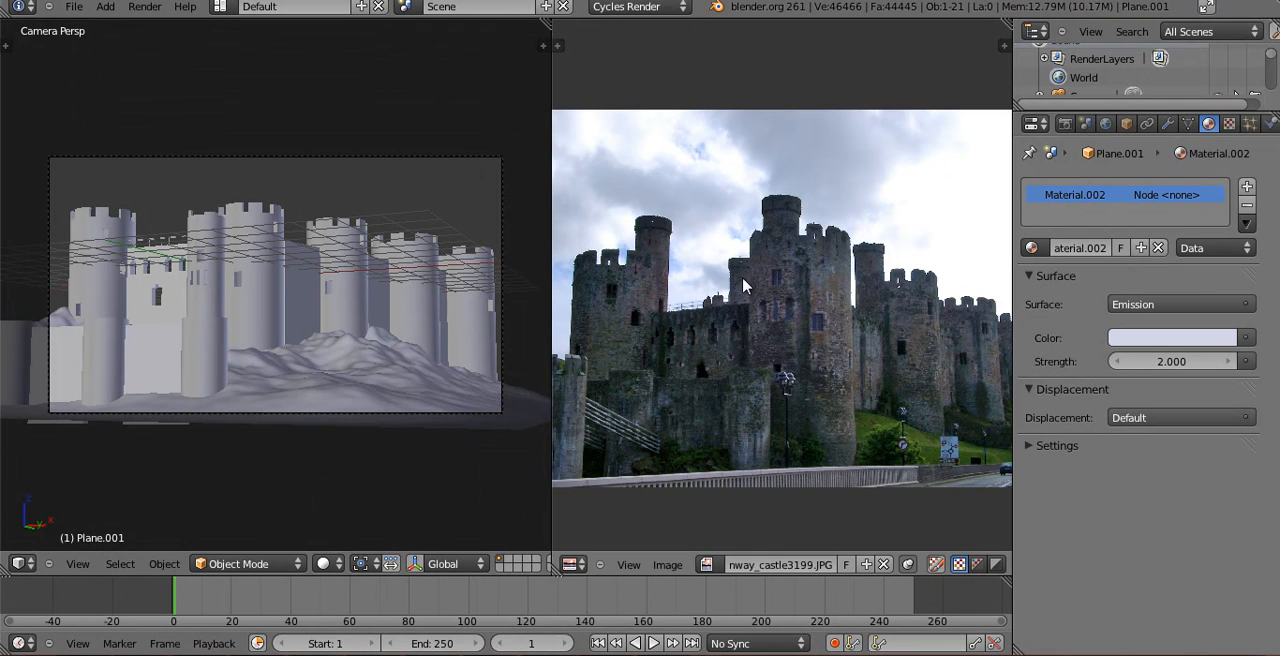
pyautogui.scroll(3, 716, 300)
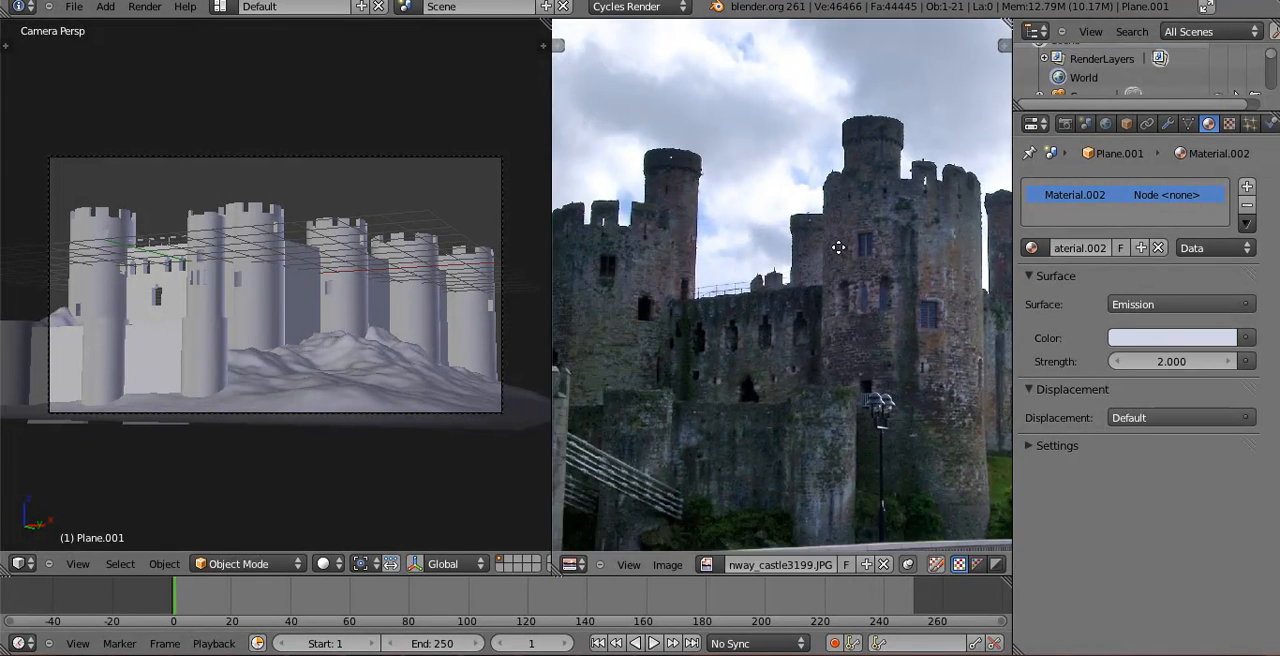
pyautogui.moveTo(701, 317); pyautogui.dragTo(804, 325, button='middle')
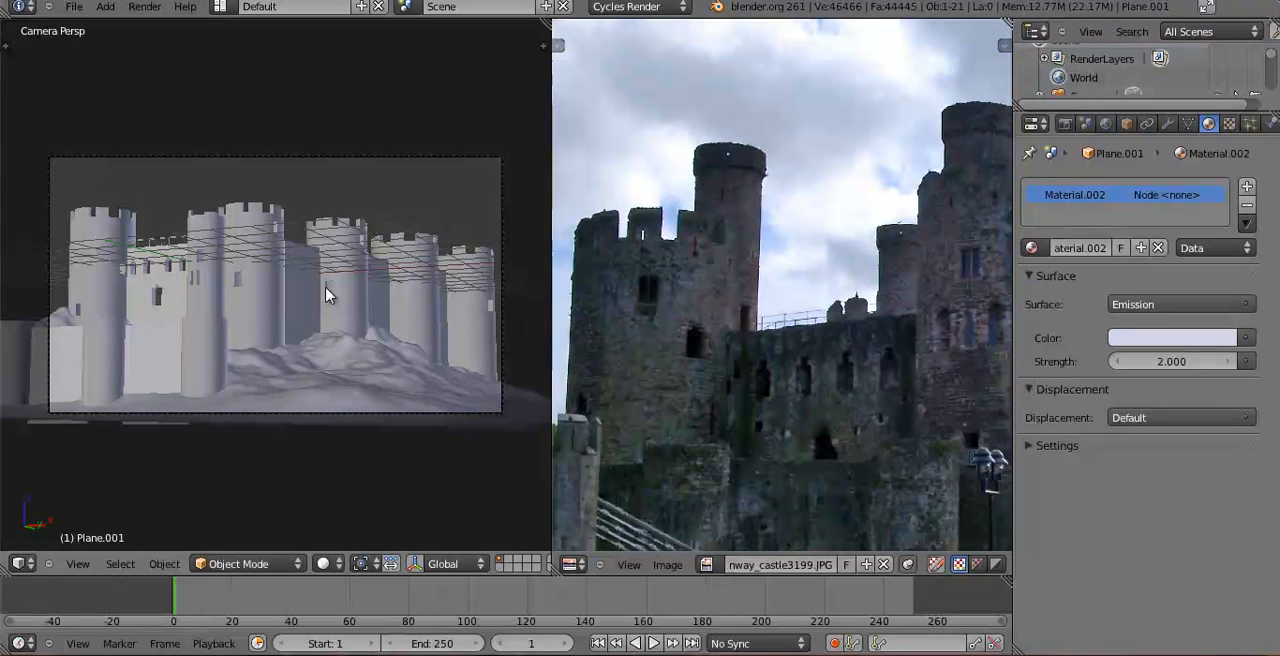
# Hide the landscape in top view and place the 3D cursor in the open area behind the castle's front wall.
pyautogui.press('KP_0')
pyautogui.press('KP_7')
pyautogui.scroll(-6, 272, 293)
pyautogui.rightClick(206, 244)
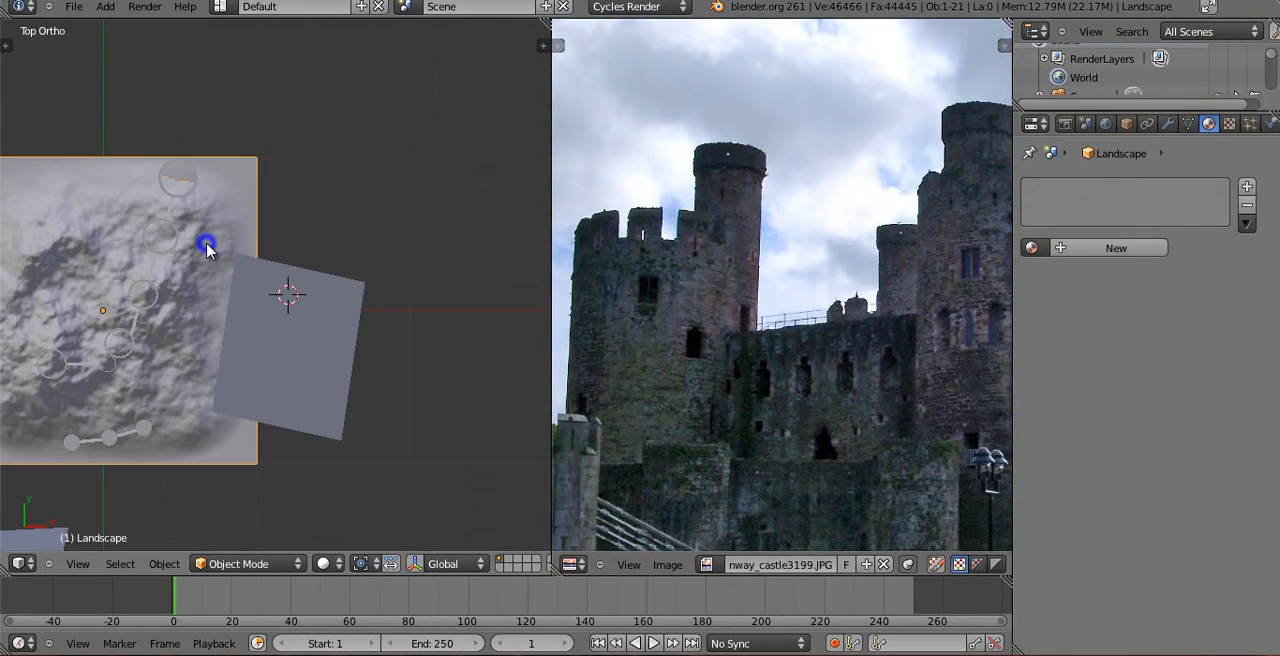
pyautogui.press('h')
pyautogui.keyDown('shift'); pyautogui.moveTo(132, 395); pyautogui.dragTo(343, 343, button='middle'); pyautogui.keyUp('shift')
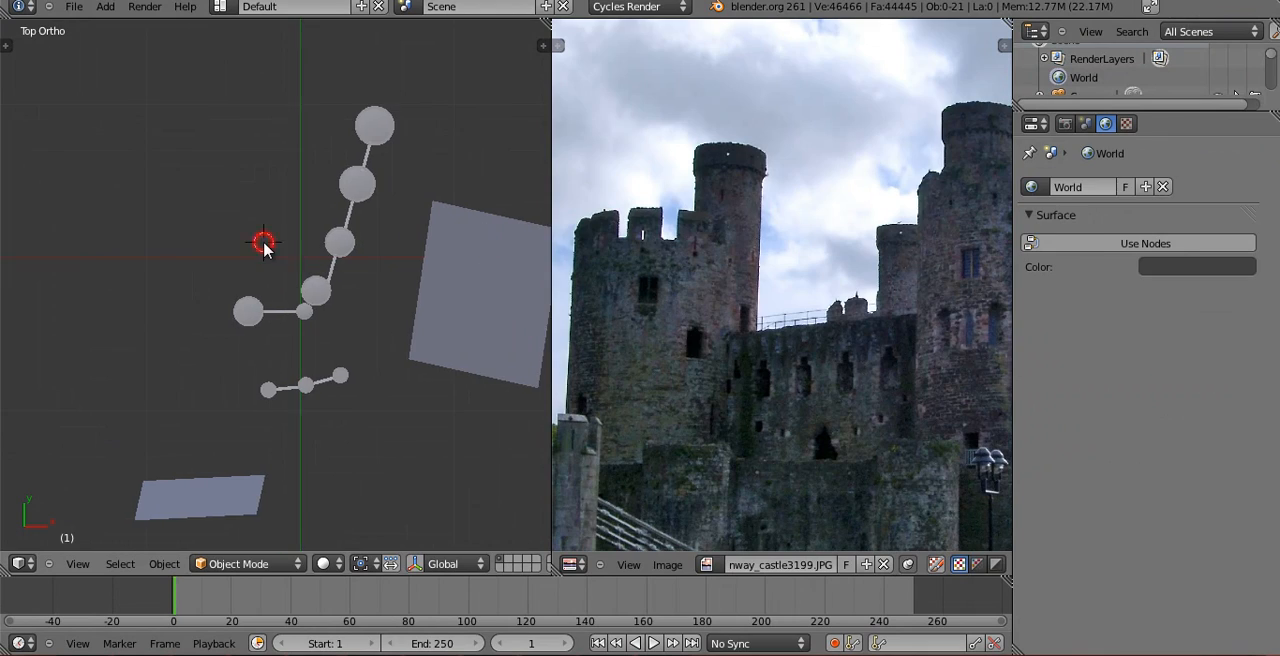
# Add a cylinder mesh at the 3D cursor and bring the hidden landscape back.
pyautogui.hotkey('shift', 'a')
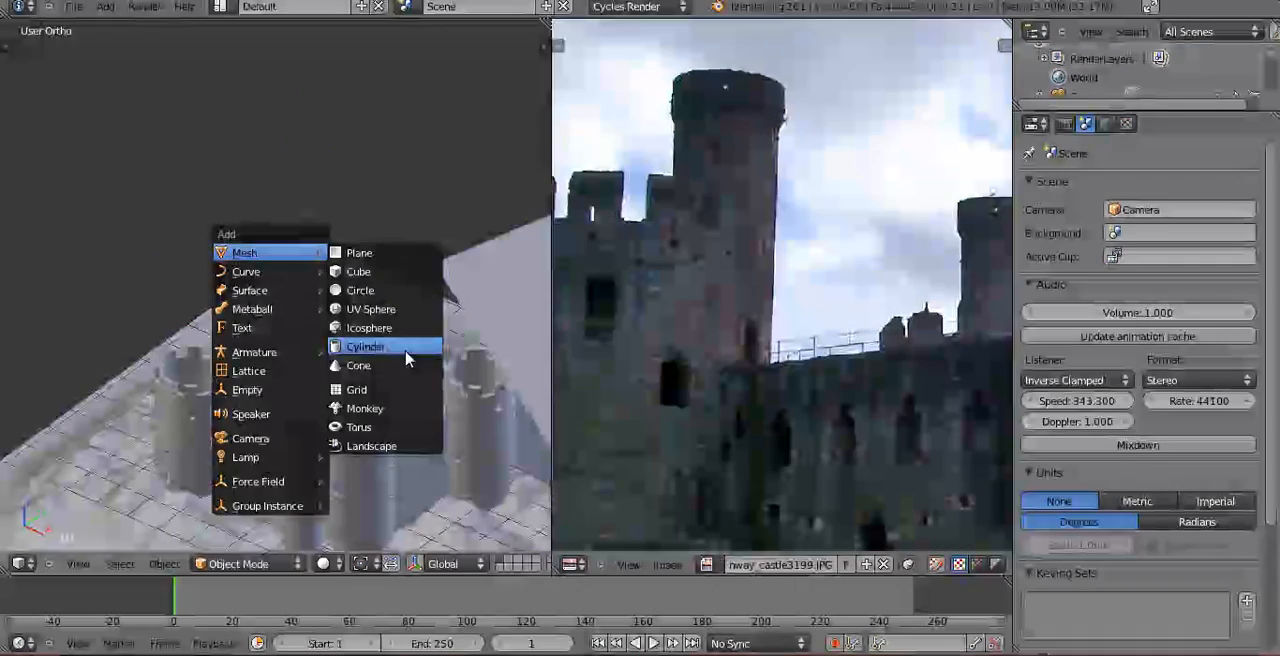
pyautogui.click(405, 347)
pyautogui.scroll(1, 340, 298)
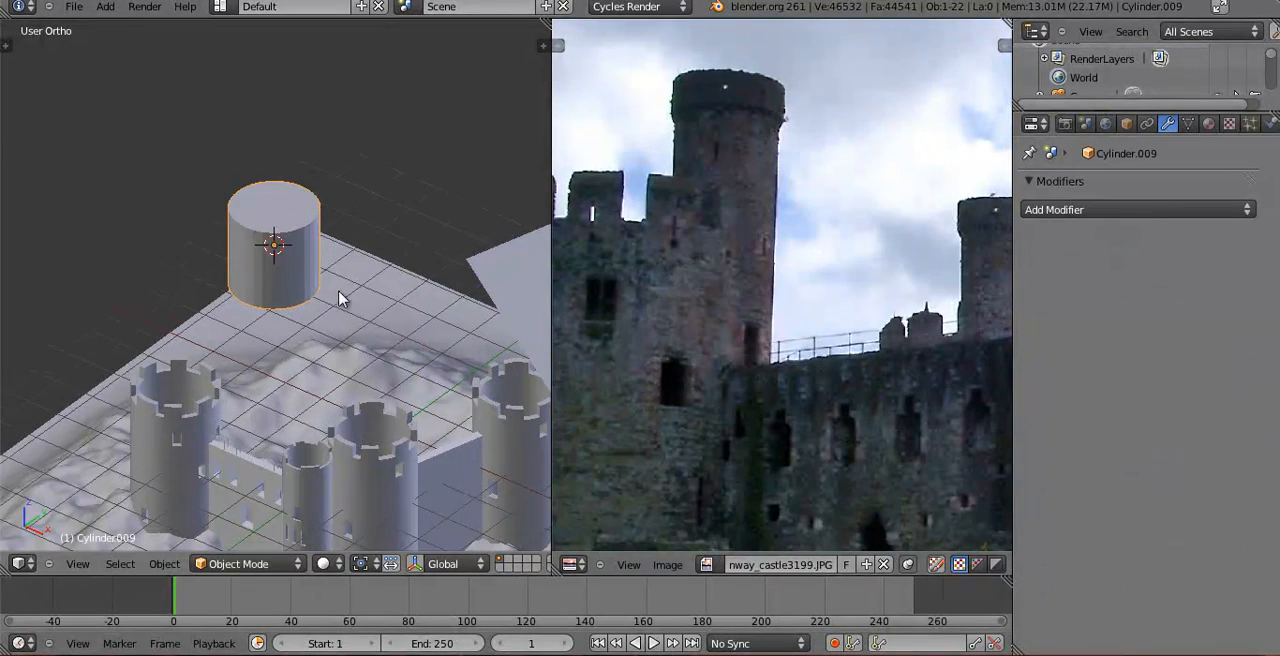
# Add an Edge Split modifier to the new cylinder and shade it smooth.
pyautogui.click(1146, 202)
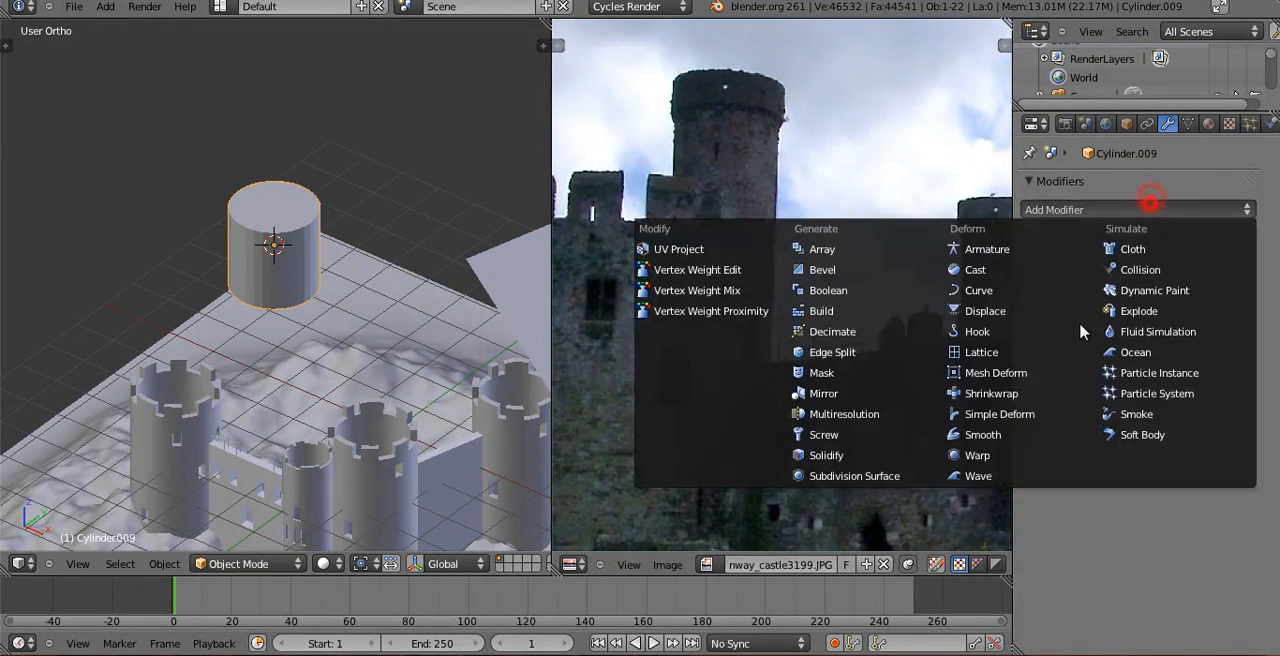
pyautogui.click(896, 353)
pyautogui.press('t')
pyautogui.press('t')
pyautogui.press('t')
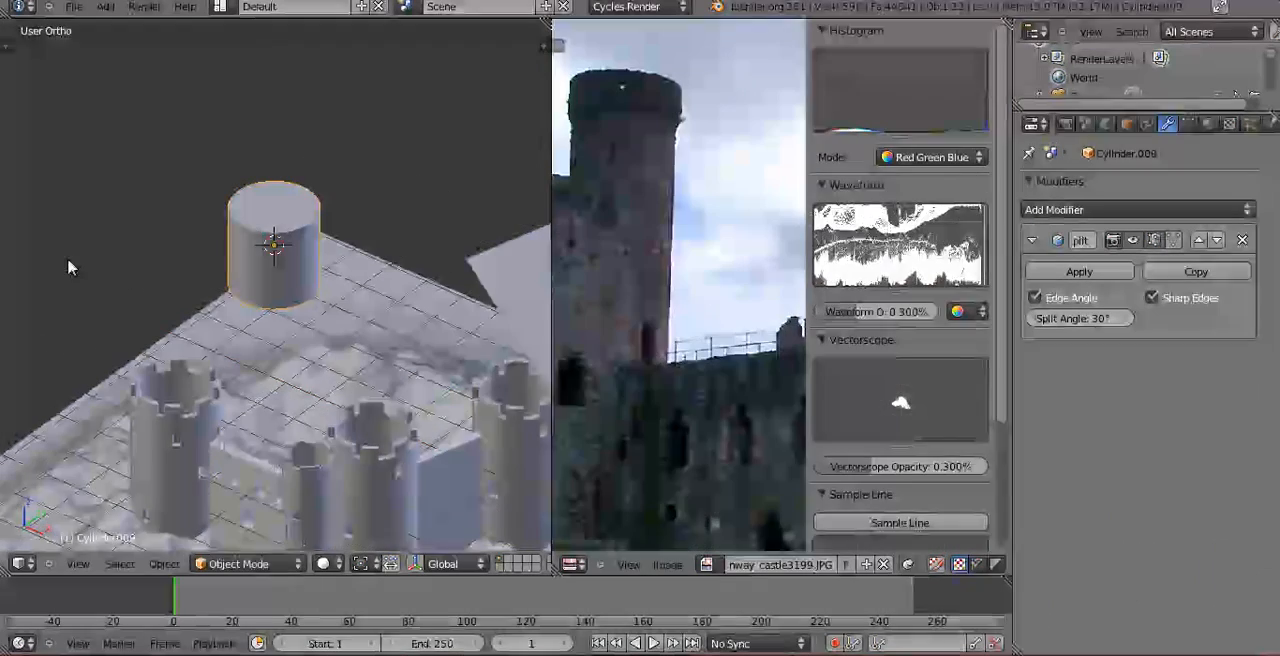
pyautogui.press('t')
pyautogui.press('t')
pyautogui.press('t')
pyautogui.scroll(2, 371, 263)
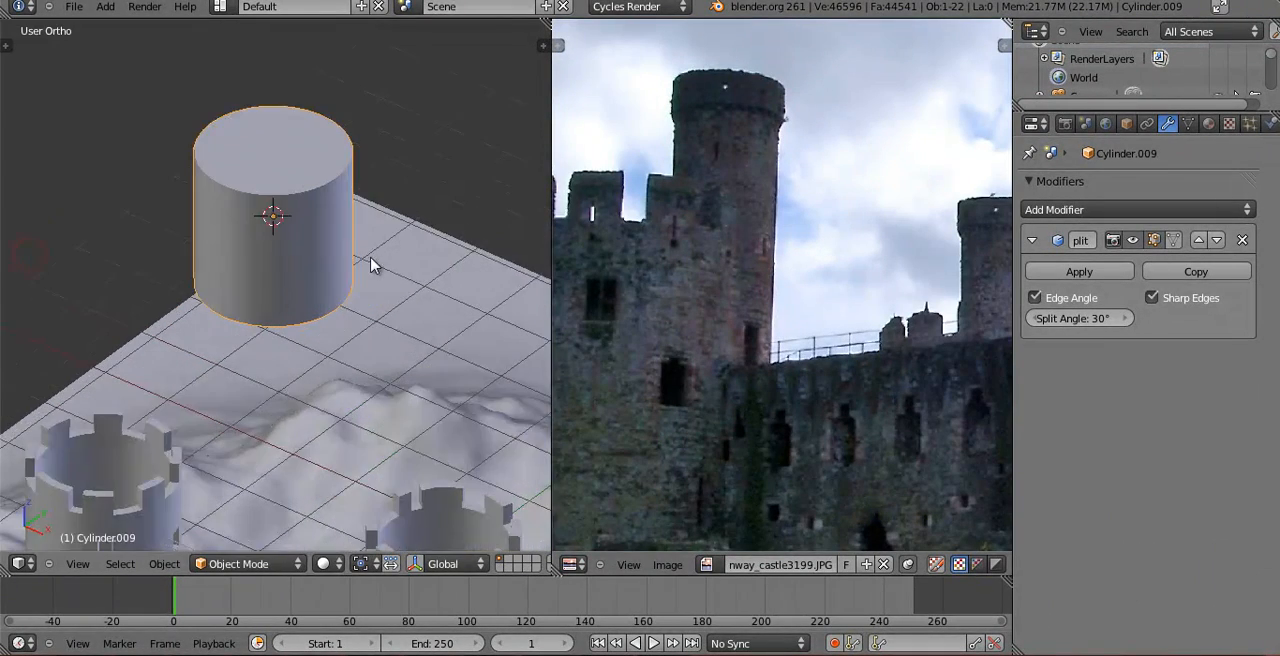
# Scale the new cylinder down and stretch it along Z into a tall, narrow tower shaft.
pyautogui.press('s')
pyautogui.click(351, 243)
pyautogui.press('s')
pyautogui.press('z')
pyautogui.click(277, 66)
pyautogui.press('s')
pyautogui.press('z')
pyautogui.click(299, 119)
# Select the tower's top end in wireframe camera view and lower it along Z by about 3 units.
pyautogui.scroll(-3, 313, 161)
pyautogui.press('KP_0')
pyautogui.press('Tab')
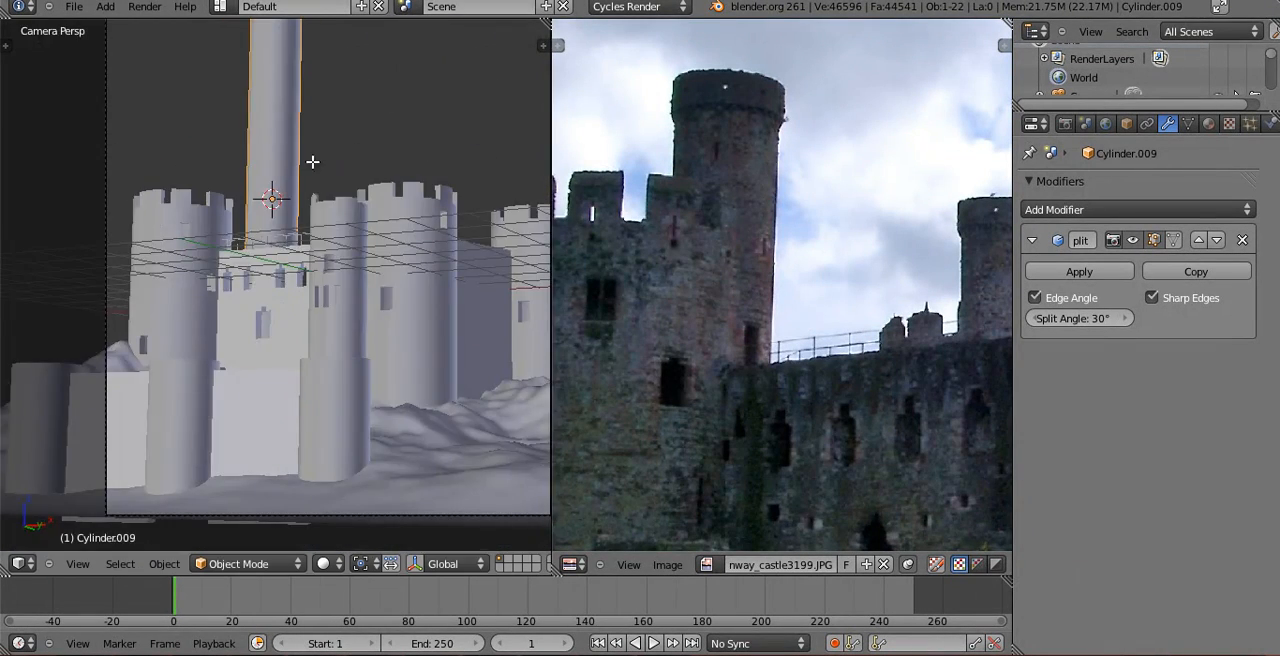
pyautogui.scroll(-2, 311, 150)
pyautogui.keyDown('shift'); pyautogui.moveTo(311, 137); pyautogui.dragTo(265, 181, button='middle'); pyautogui.keyUp('shift')
pyautogui.press('a')
pyautogui.scroll(2, 265, 181)
pyautogui.press('z')
pyautogui.press('b')
pyautogui.moveTo(177, 32); pyautogui.dragTo(296, 122)
pyautogui.press('g')
pyautogui.press('z')
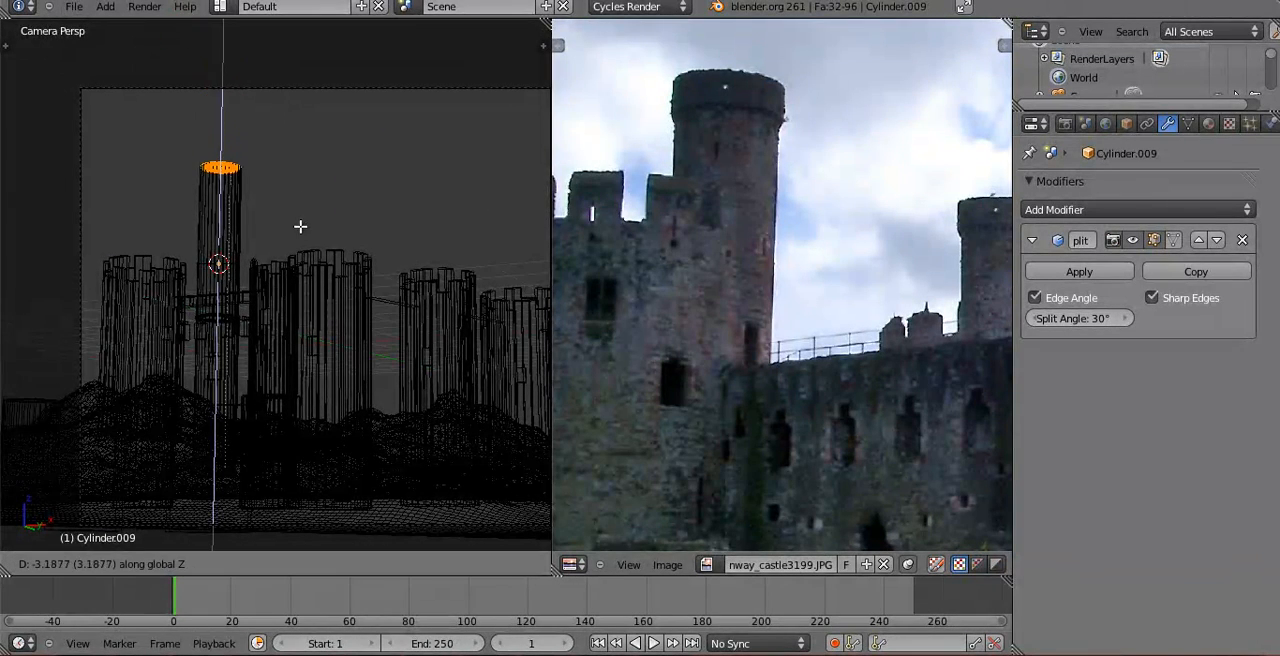
pyautogui.rightClick(265, 268)
pyautogui.press('g')
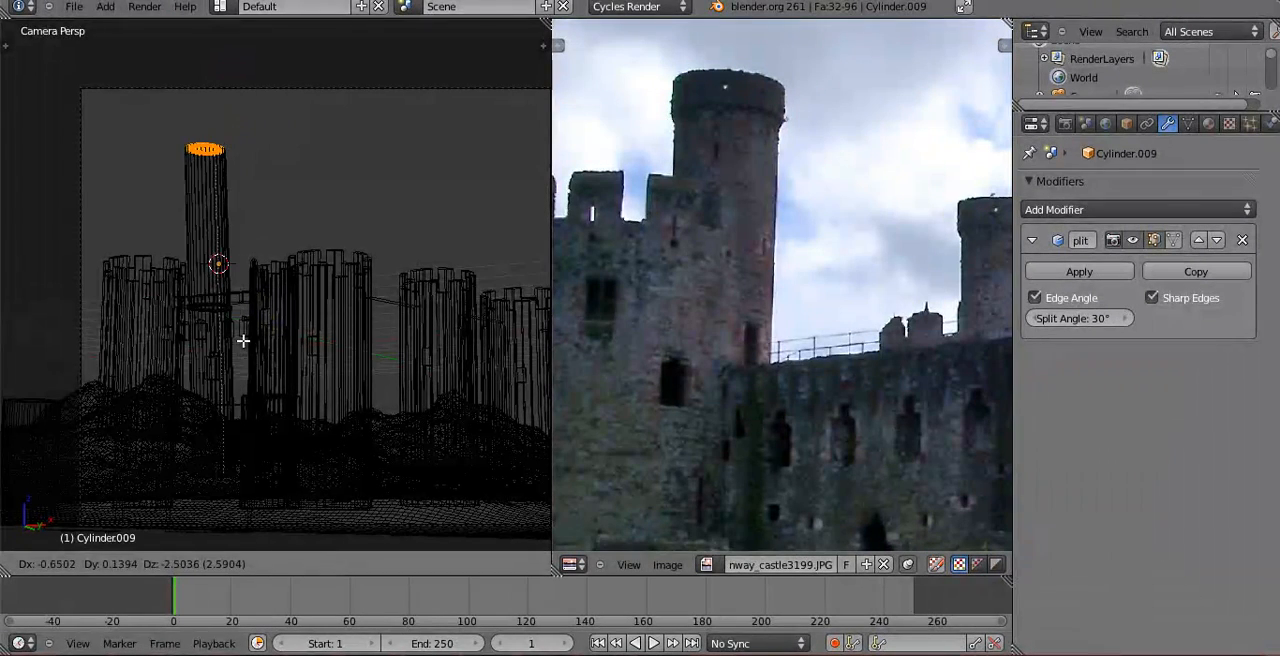
pyautogui.press('z')
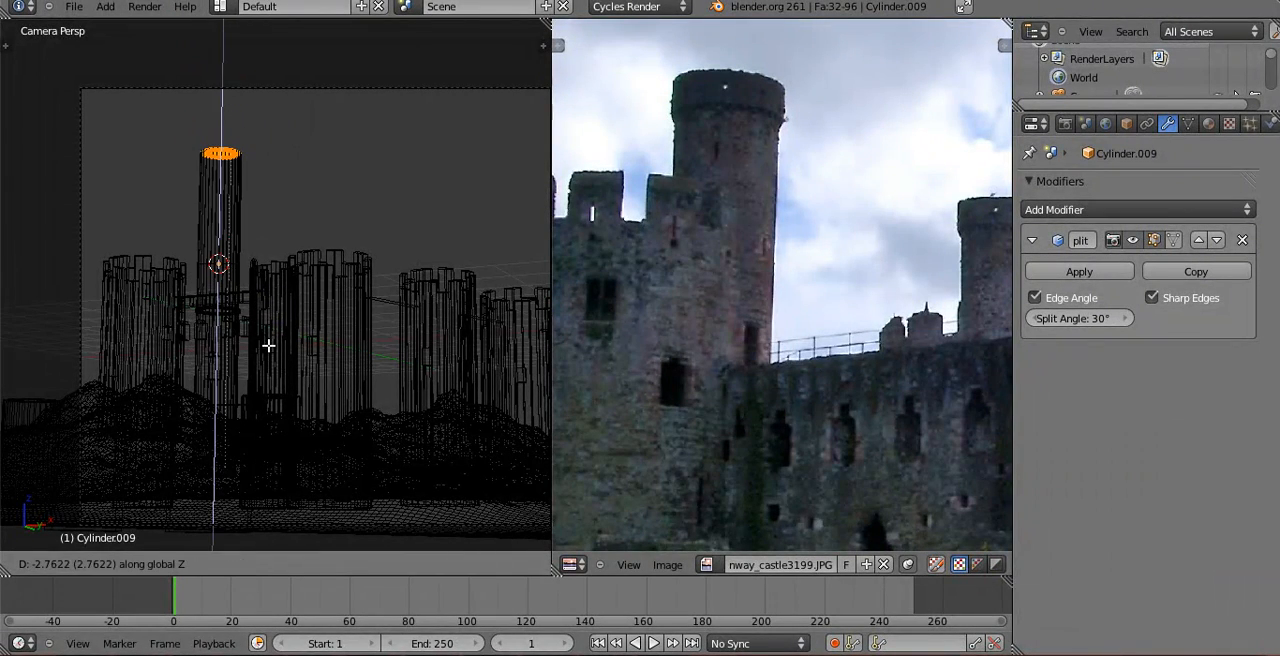
pyautogui.click(271, 361)
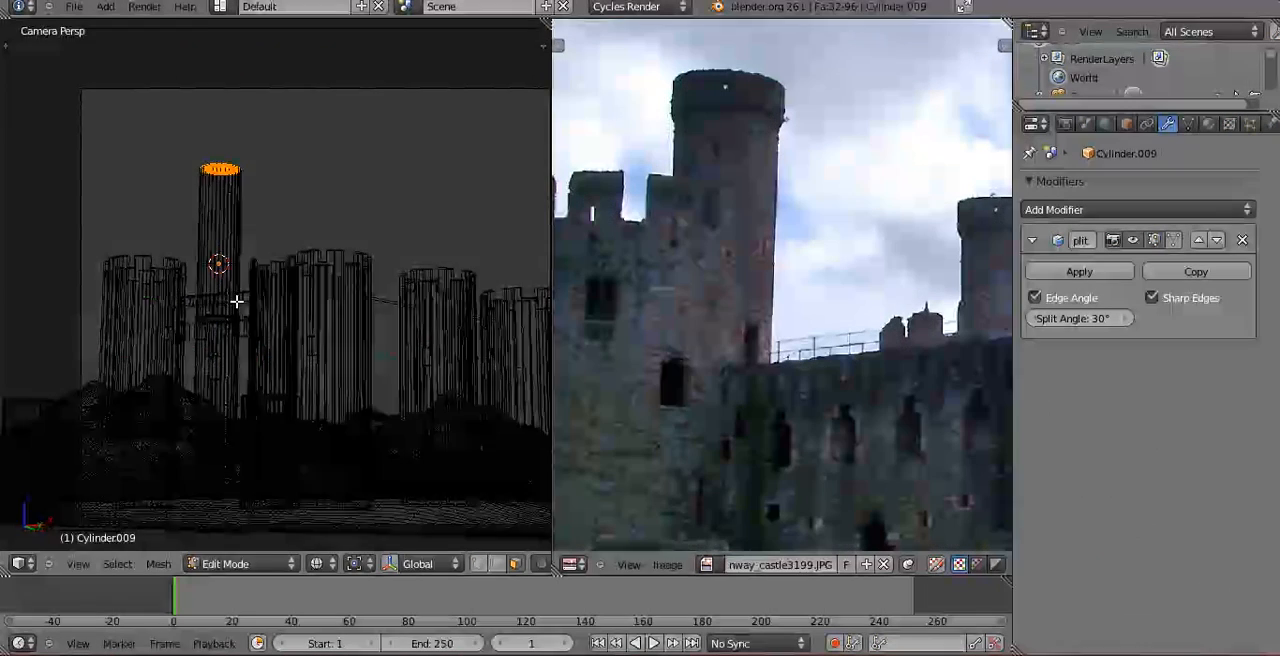
# Extrude the tower's top face upward in front view and scale it outward by about 1.4 to form a flared collar.
pyautogui.press('KP_1')
pyautogui.keyDown('shift'); pyautogui.moveTo(210, 406); pyautogui.dragTo(263, 266, button='middle'); pyautogui.keyUp('shift')
pyautogui.scroll(5, 236, 282)
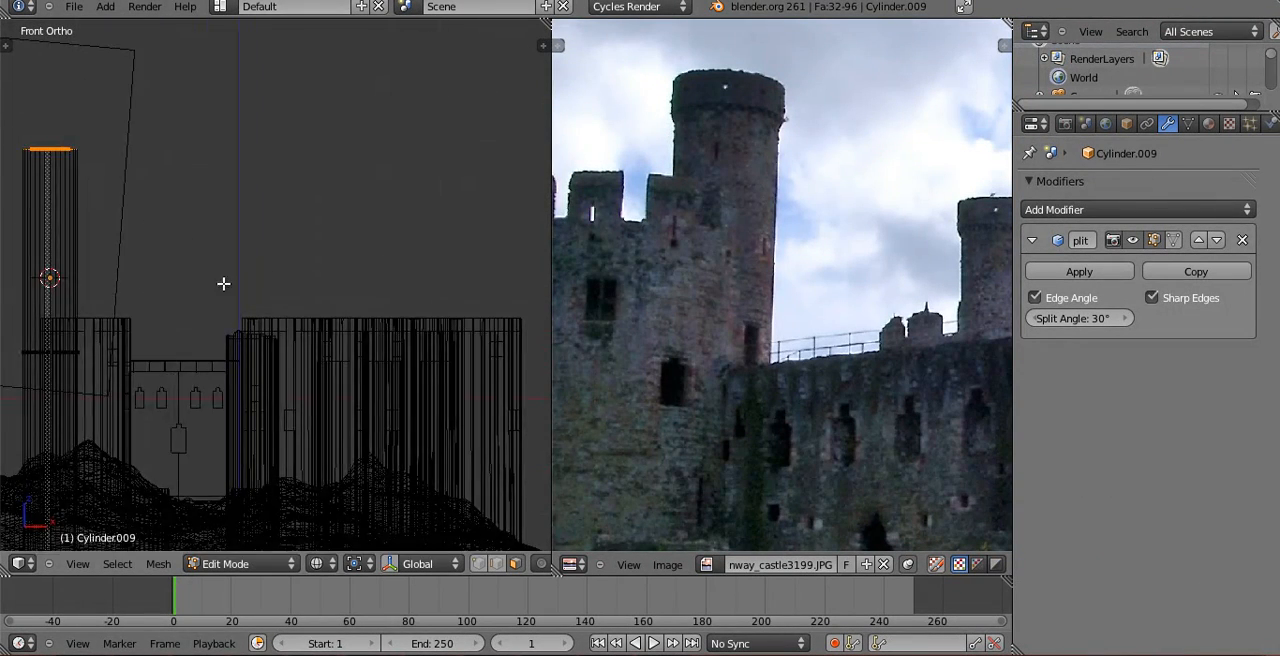
pyautogui.keyDown('shift'); pyautogui.moveTo(169, 263); pyautogui.dragTo(374, 283, button='middle'); pyautogui.keyUp('shift')
pyautogui.keyDown('shift'); pyautogui.moveTo(275, 264); pyautogui.dragTo(282, 298, button='middle'); pyautogui.keyUp('shift')
pyautogui.scroll(7, 284, 296)
pyautogui.keyDown('shift'); pyautogui.moveTo(256, 203); pyautogui.dragTo(281, 445, button='middle'); pyautogui.keyUp('shift')
pyautogui.scroll(3, 282, 428)
pyautogui.press('e')
pyautogui.click(293, 313)
pyautogui.press('s')
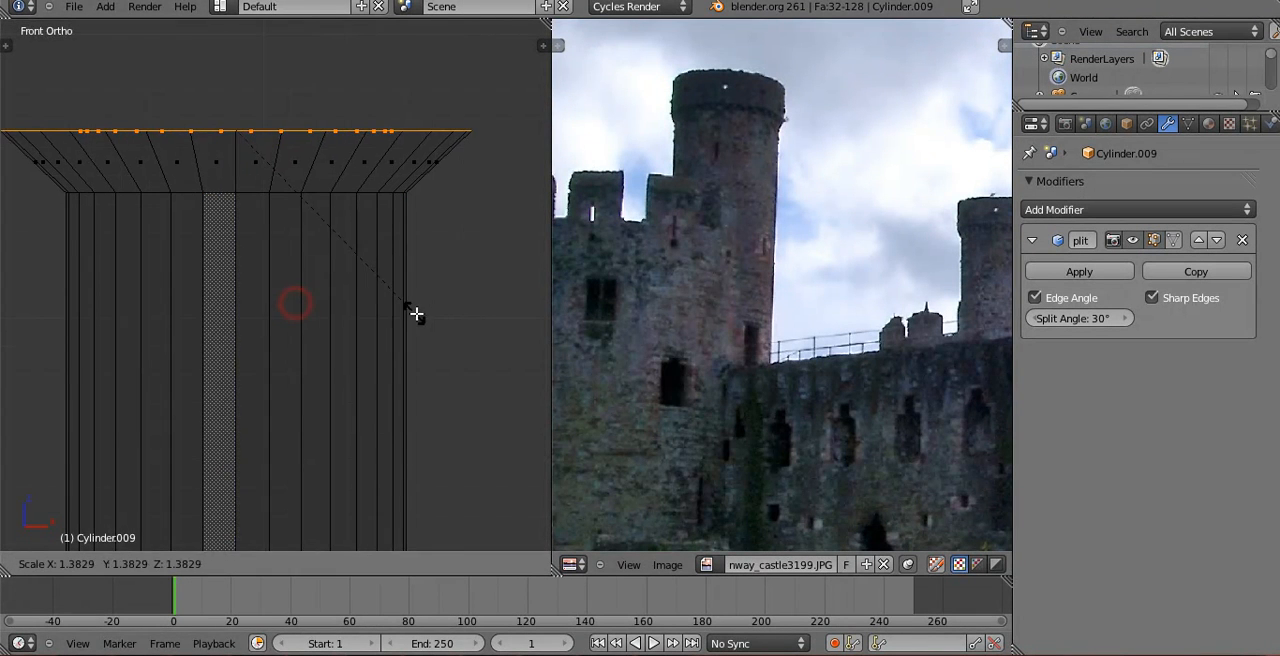
pyautogui.click(420, 314)
# Extrude the flared top straight up to form the tower's wide head and return to Object Mode.
pyautogui.press('e')
pyautogui.click(423, 132)
pyautogui.scroll(-5, 389, 197)
pyautogui.press('Tab')
# Select the tower's flared head in wireframe camera view and lower it along Z by about 1.2 units.
pyautogui.moveTo(389, 197); pyautogui.dragTo(290, 302, button='middle')
pyautogui.scroll(6, 290, 302)
pyautogui.scroll(-4, 223, 226)
pyautogui.keyDown('shift'); pyautogui.moveTo(375, 222); pyautogui.dragTo(372, 196, button='middle'); pyautogui.keyUp('shift')
pyautogui.press('KP_0')
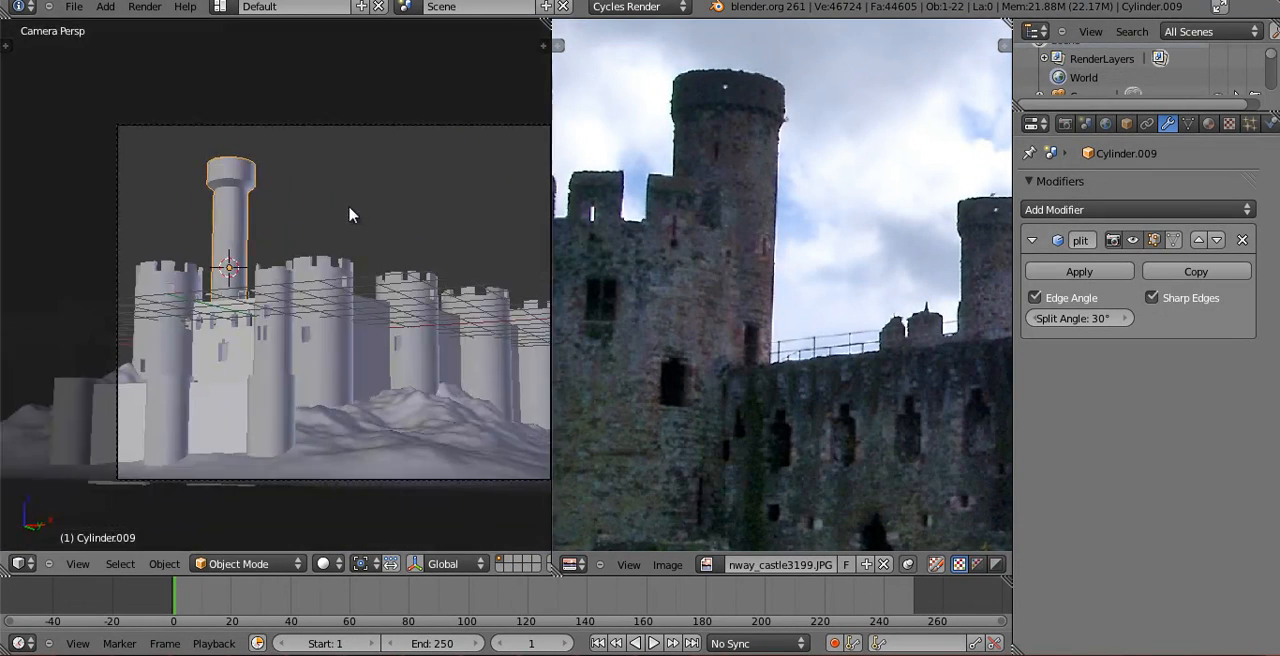
pyautogui.press('Tab')
pyautogui.press('z')
pyautogui.press('a')
pyautogui.press('b')
pyautogui.moveTo(171, 111); pyautogui.dragTo(324, 213)
pyautogui.press('g')
pyautogui.press('z')
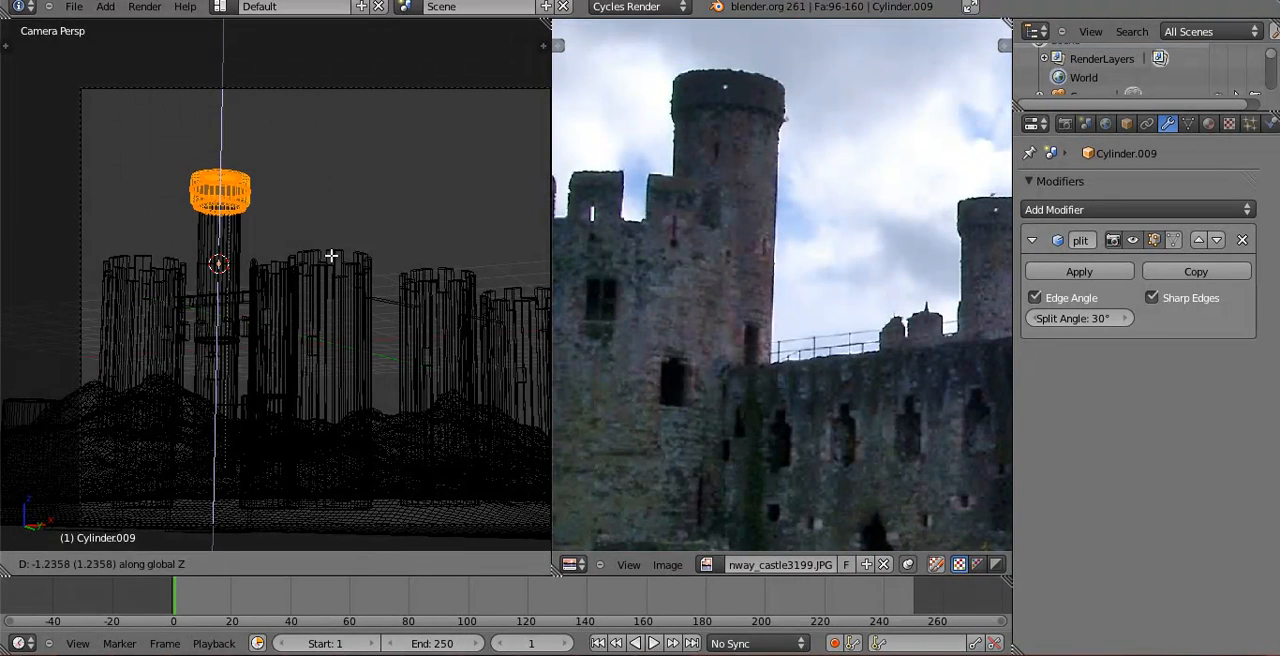
pyautogui.click(331, 255)
pyautogui.press('z')
pyautogui.press('a')
# Examine the tower's flared head from the front and other angles in wireframe and solid shading.
pyautogui.press('KP_1')
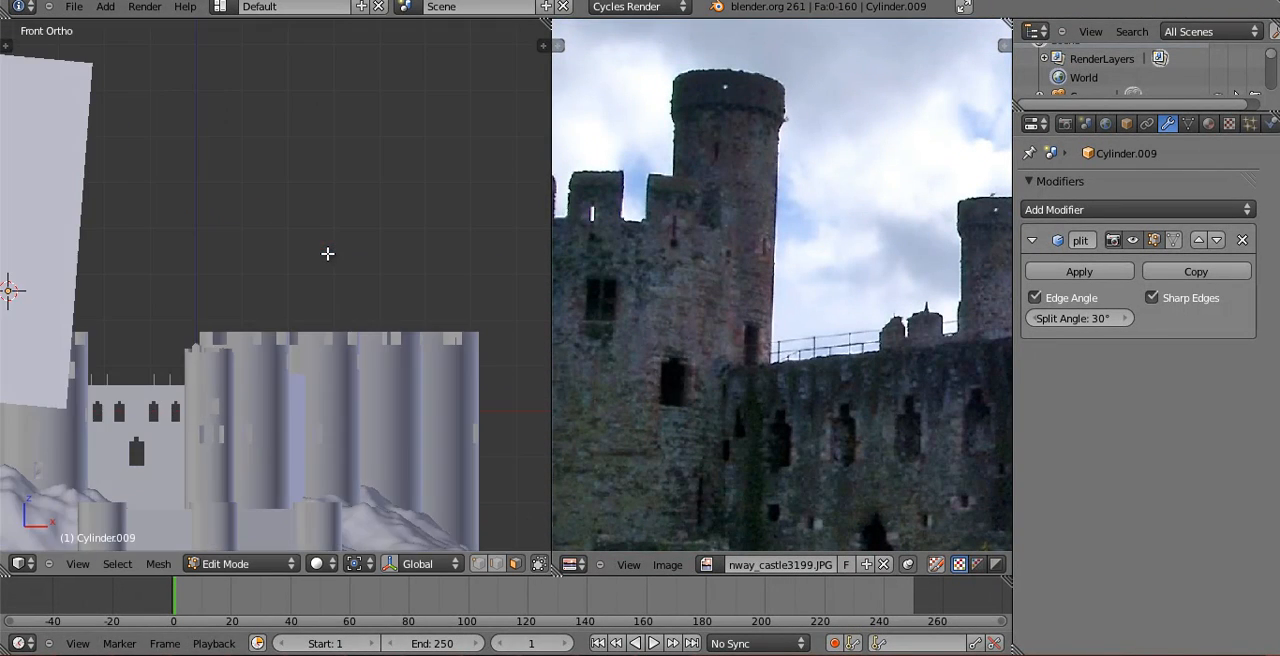
pyautogui.press('Tab')
pyautogui.press('z')
pyautogui.moveTo(173, 218); pyautogui.dragTo(20, 310, button='middle')
pyautogui.press('Tab')
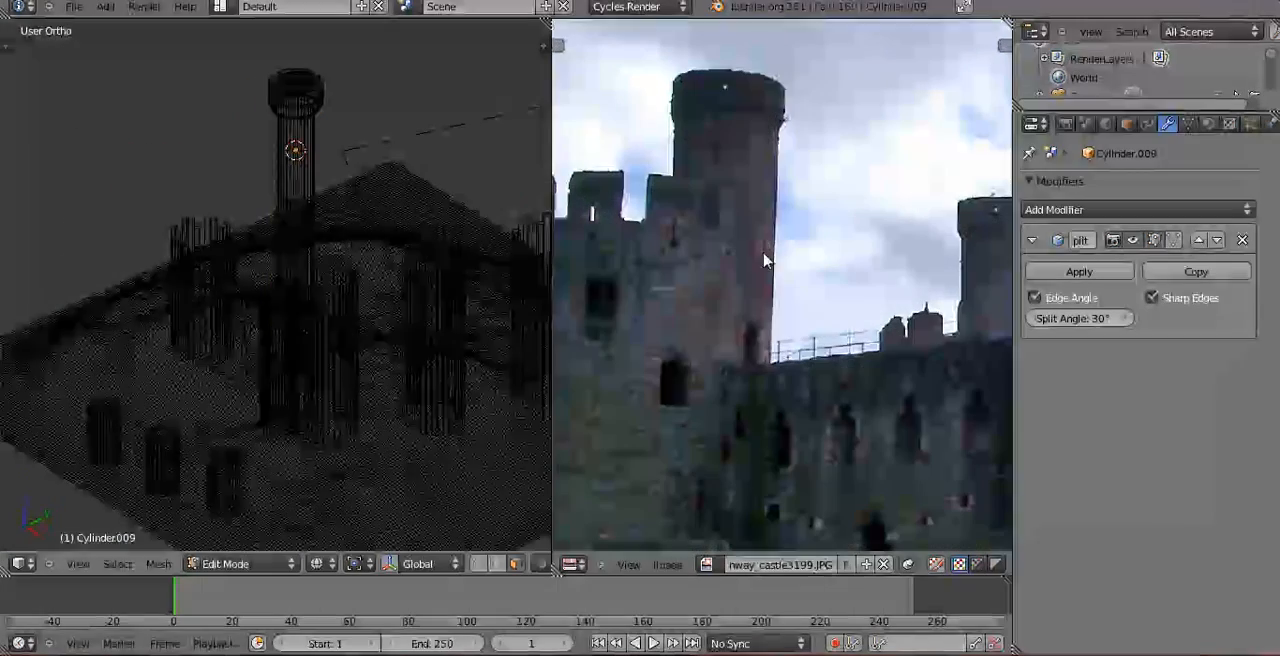
pyautogui.moveTo(462, 240); pyautogui.dragTo(460, 292, button='middle')
pyautogui.keyDown('shift'); pyautogui.moveTo(368, 247); pyautogui.dragTo(354, 320, button='middle'); pyautogui.keyUp('shift')
pyautogui.scroll(6, 354, 320)
pyautogui.press('z')
pyautogui.moveTo(283, 190)
pyautogui.keyDown('shift'); pyautogui.mouseDown(button='middle')
pyautogui.moveTo(317, 294)
pyautogui.moveTo(330, 400)
pyautogui.mouseUp(button='middle'); pyautogui.keyUp('shift')
pyautogui.moveTo(330, 400); pyautogui.dragTo(350, 182, button='middle')
pyautogui.scroll(1, 338, 232)
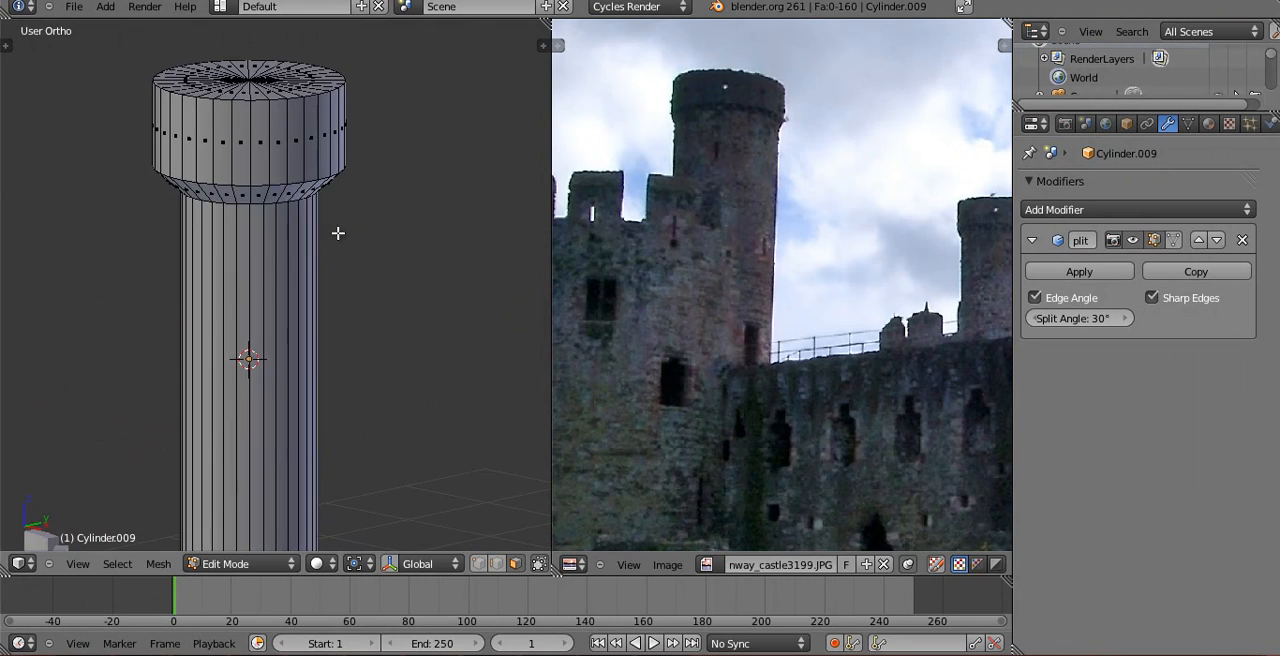
pyautogui.scroll(1, 261, 247)
pyautogui.press('KP_0')
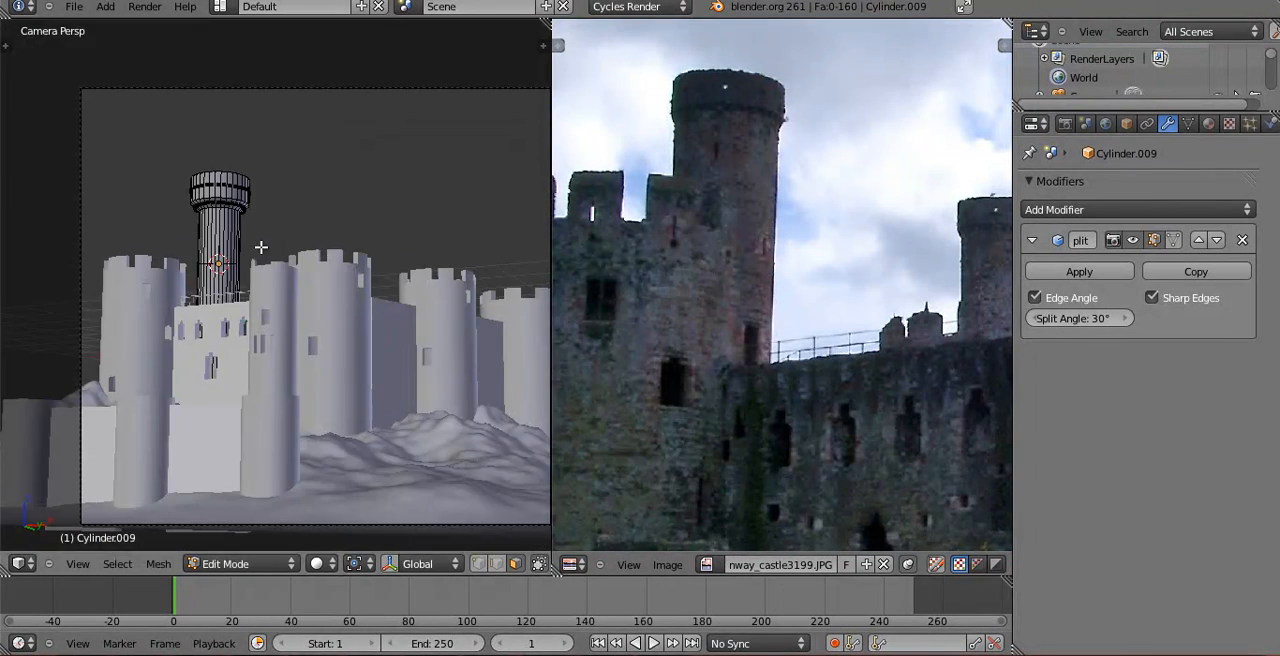
# Add a horizontal edge loop around the tower shaft and move it along Z to just below the flared head.
pyautogui.scroll(1, 220, 223)
pyautogui.scroll(3, 186, 229)
pyautogui.scroll(3, 189, 229)
pyautogui.keyDown('shift'); pyautogui.moveTo(60, 118); pyautogui.dragTo(264, 343, button='middle'); pyautogui.keyUp('shift')
pyautogui.keyDown('shift'); pyautogui.moveTo(184, 285); pyautogui.dragTo(210, 279, button='middle'); pyautogui.keyUp('shift')
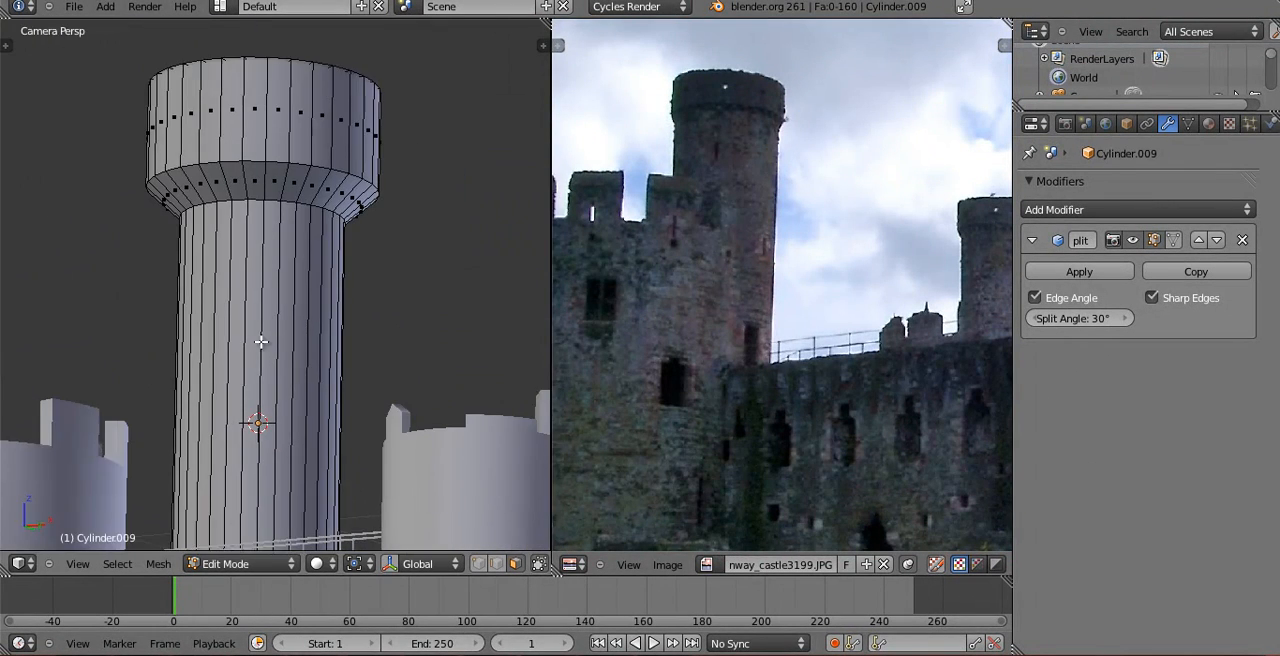
pyautogui.hotkey('ctrl', 'r')
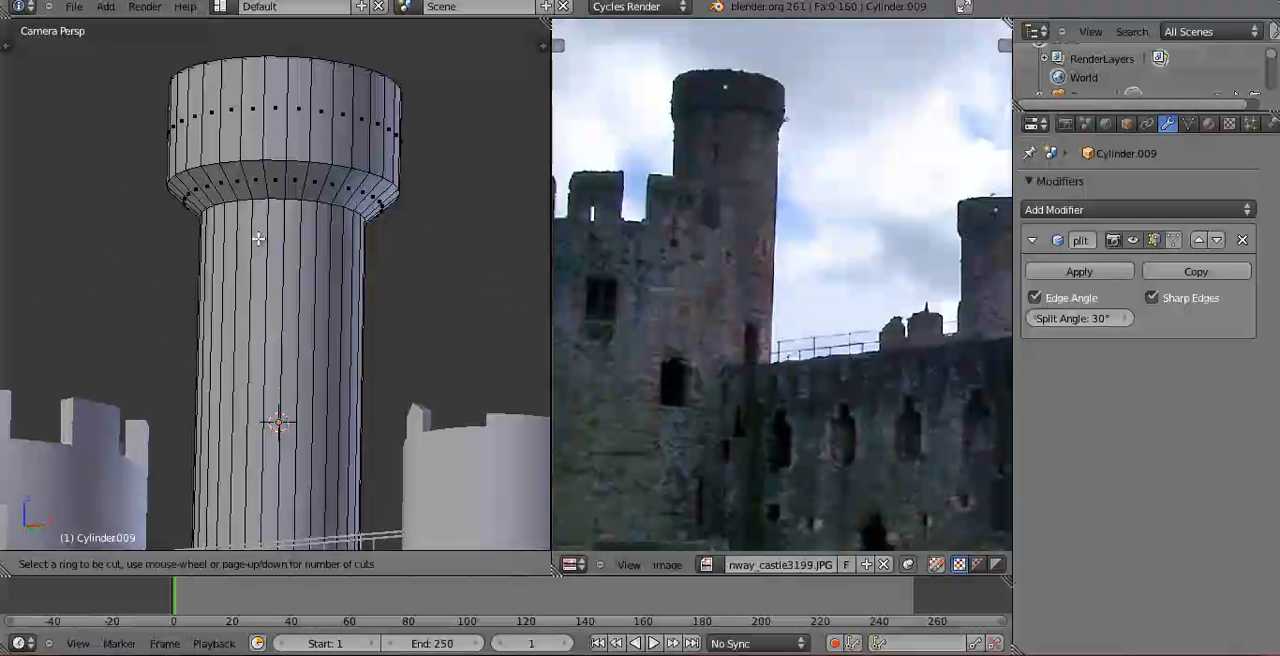
pyautogui.click(377, 450)
pyautogui.click(361, 10)
pyautogui.press('g')
pyautogui.press('z')
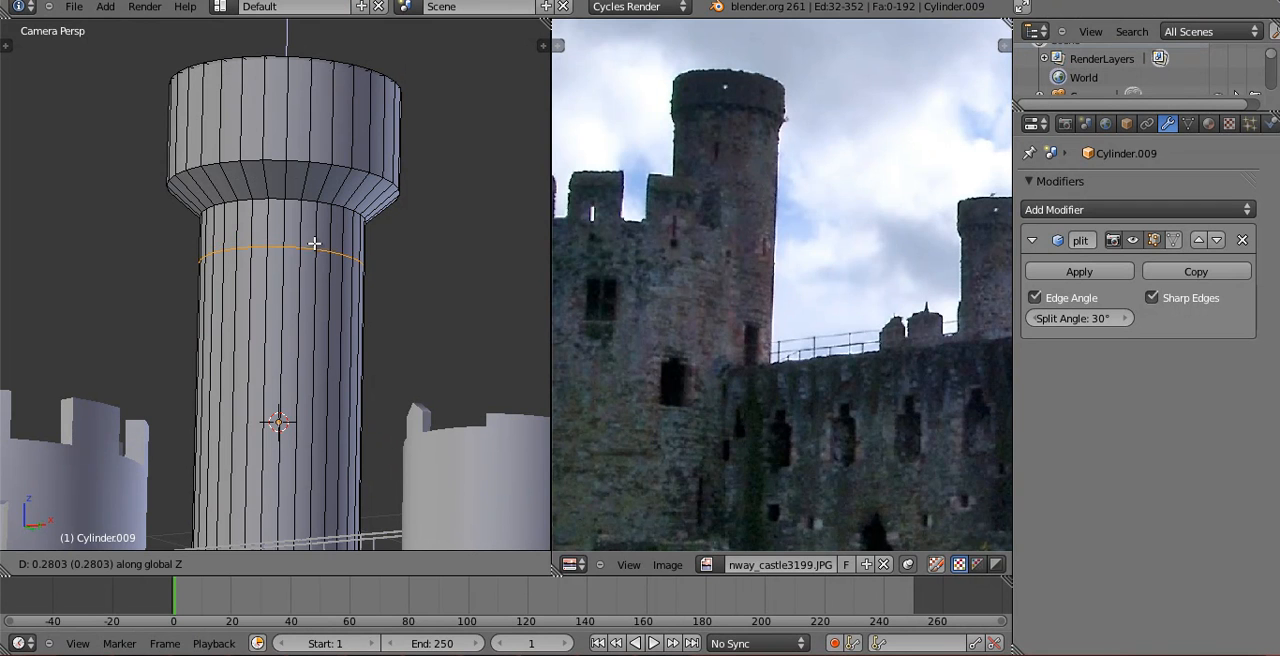
pyautogui.click(314, 243)
# Add a second horizontal edge loop on the shaft and raise it along Z to just beneath the first loop.
pyautogui.hotkey('ctrl', 'r')
pyautogui.click(286, 429)
pyautogui.click(357, 80)
pyautogui.press('g')
pyautogui.press('z')
pyautogui.click(306, 258)
# Add a vertical loop cut on the shaft and delete the narrow face between the two loops to open a window slit.
pyautogui.hotkey('ctrl', 'r')
pyautogui.click(257, 281)
pyautogui.click(259, 283)
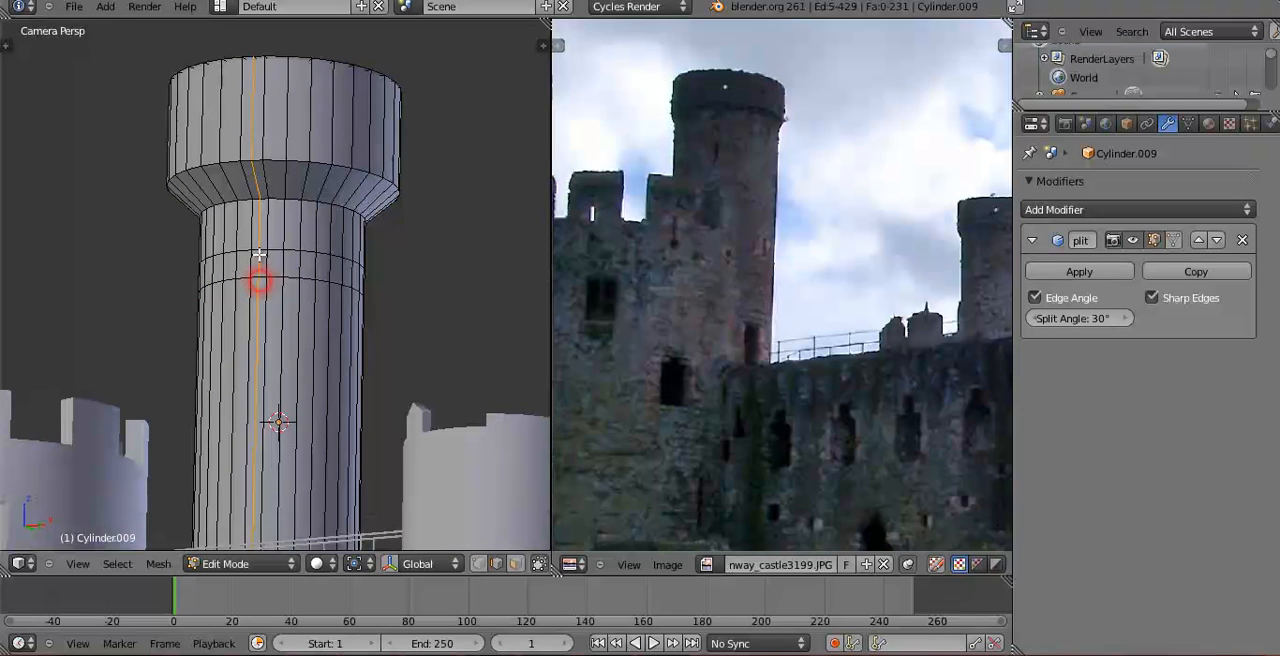
pyautogui.hotkey('ctrl', 'Tab')
pyautogui.click(258, 260)
pyautogui.press('x')
pyautogui.click(266, 270)
pyautogui.press('Tab')
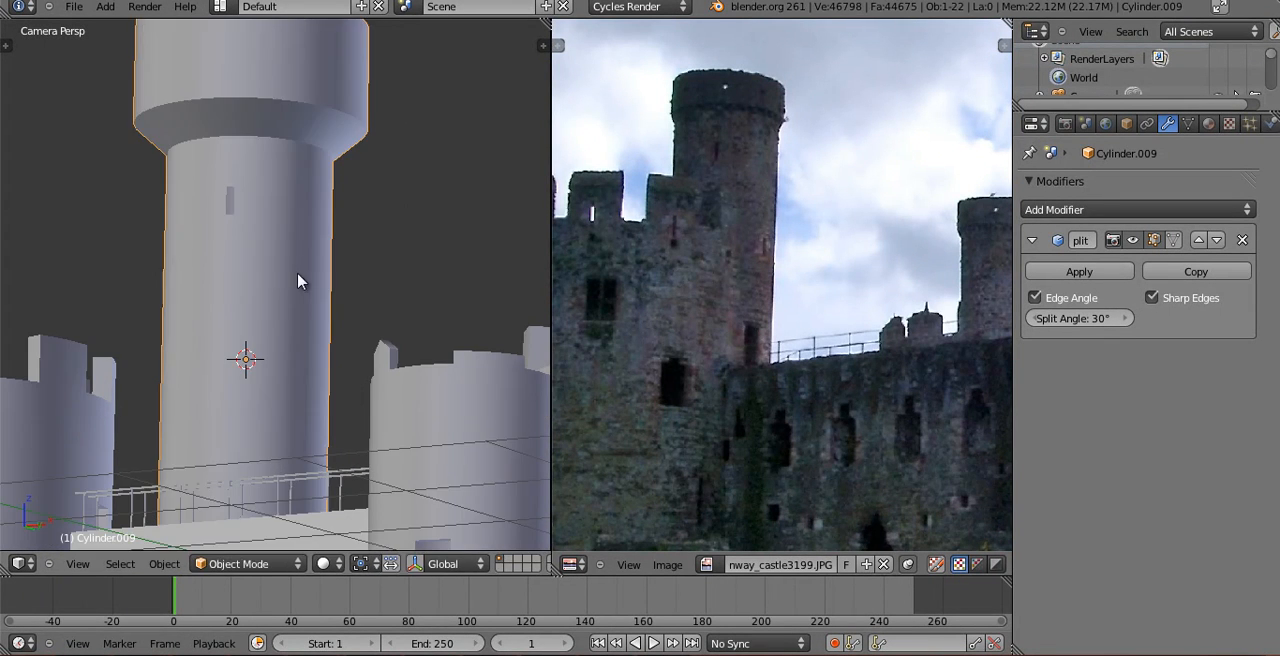
# Add a Solidify modifier to the tower above Edge Split and set its thickness to 0.1626.
pyautogui.click(1059, 211)
pyautogui.click(857, 455)
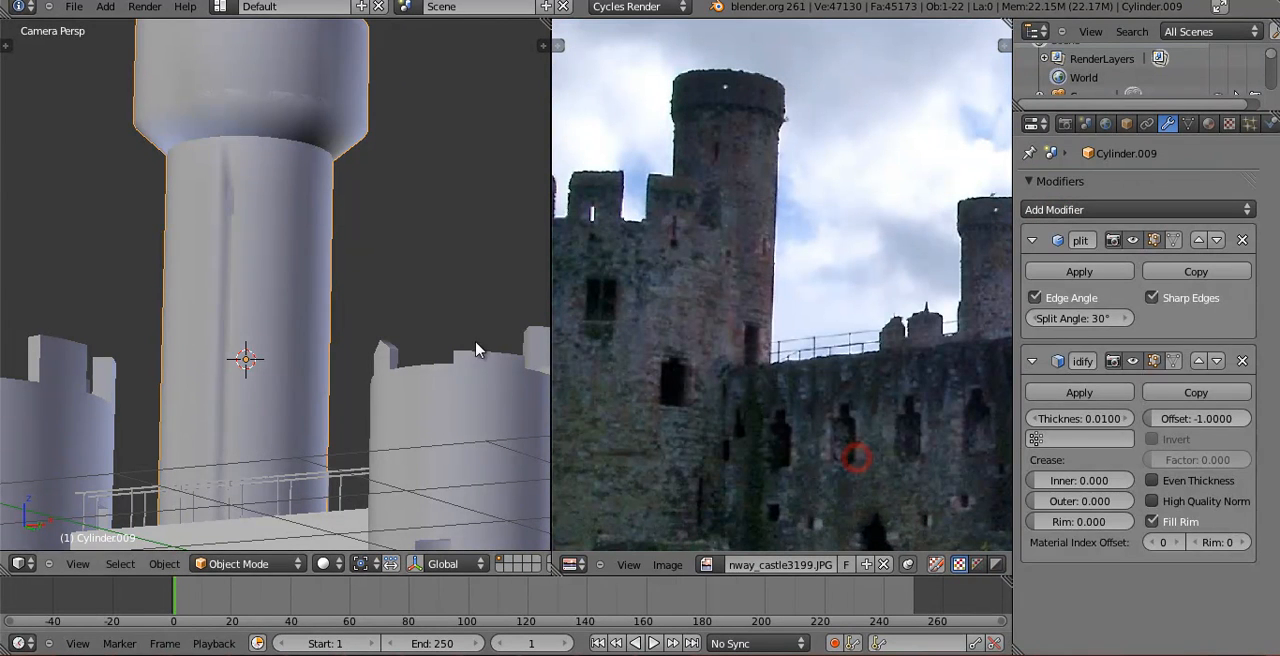
pyautogui.moveTo(1064, 297); pyautogui.dragTo(1122, 306)
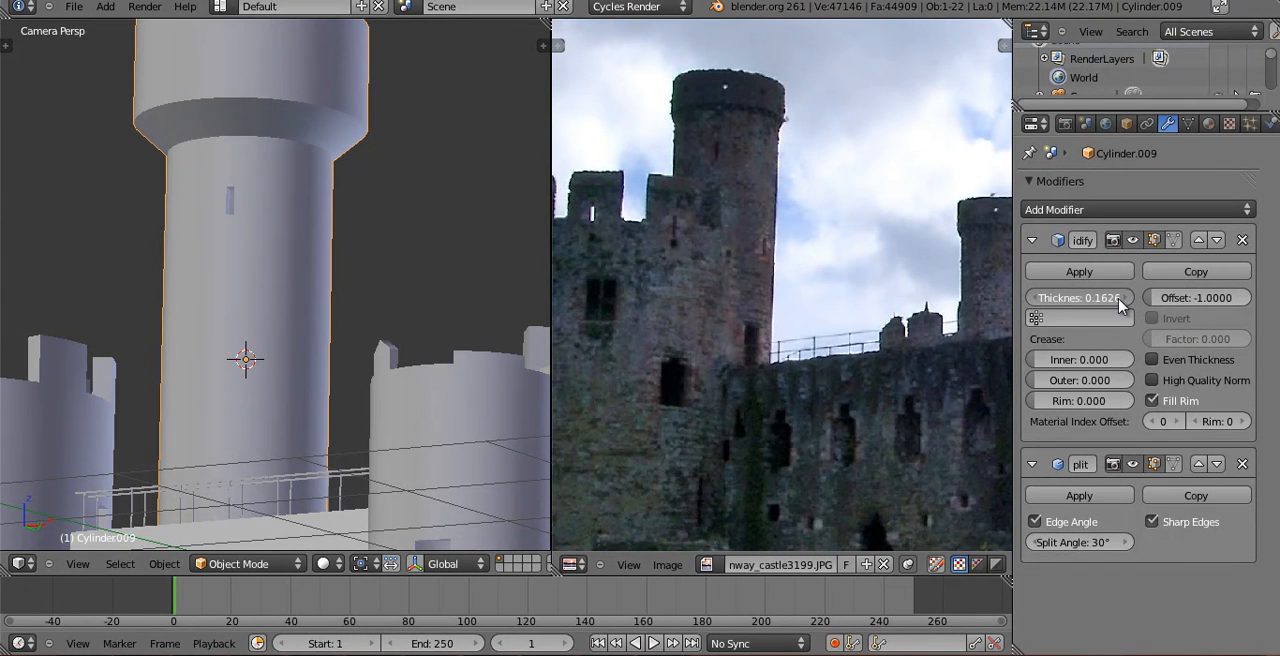
# Add two horizontal edge loops near the tower's base, positioned behind the wall railing.
pyautogui.keyDown('shift'); pyautogui.moveTo(302, 338); pyautogui.dragTo(254, 228, button='middle'); pyautogui.keyUp('shift')
pyautogui.press('Tab')
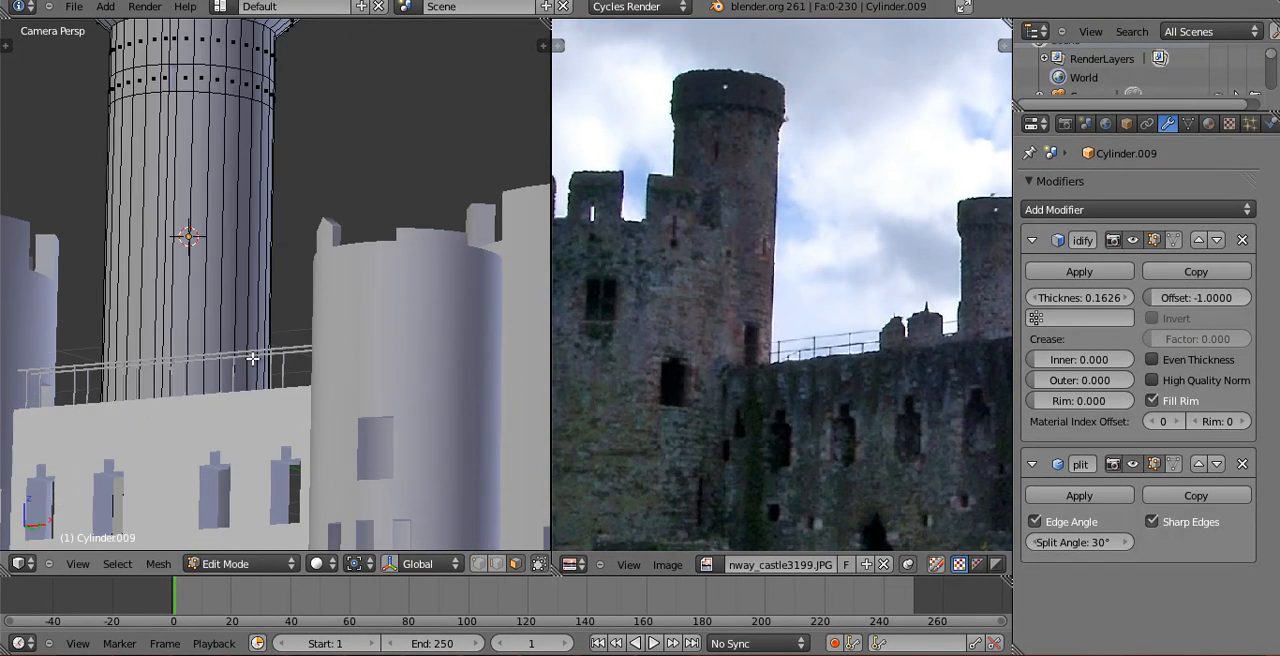
pyautogui.hotkey('ctrl', 'r')
pyautogui.click(254, 311)
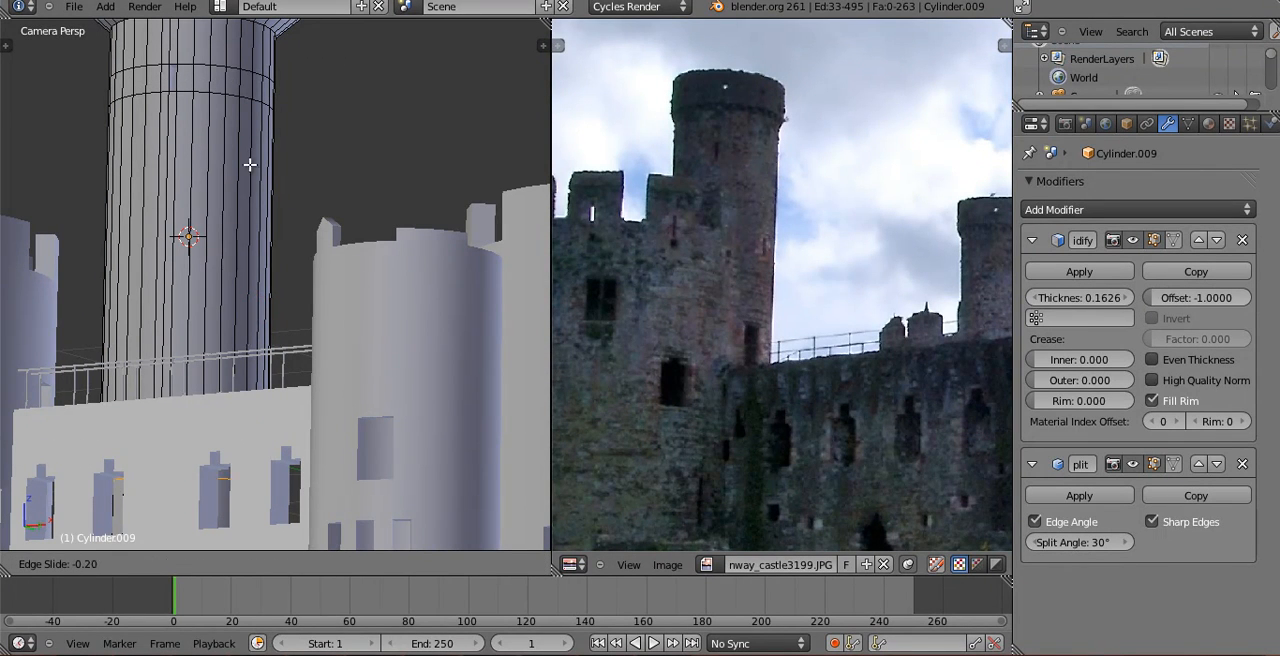
pyautogui.click(235, 90)
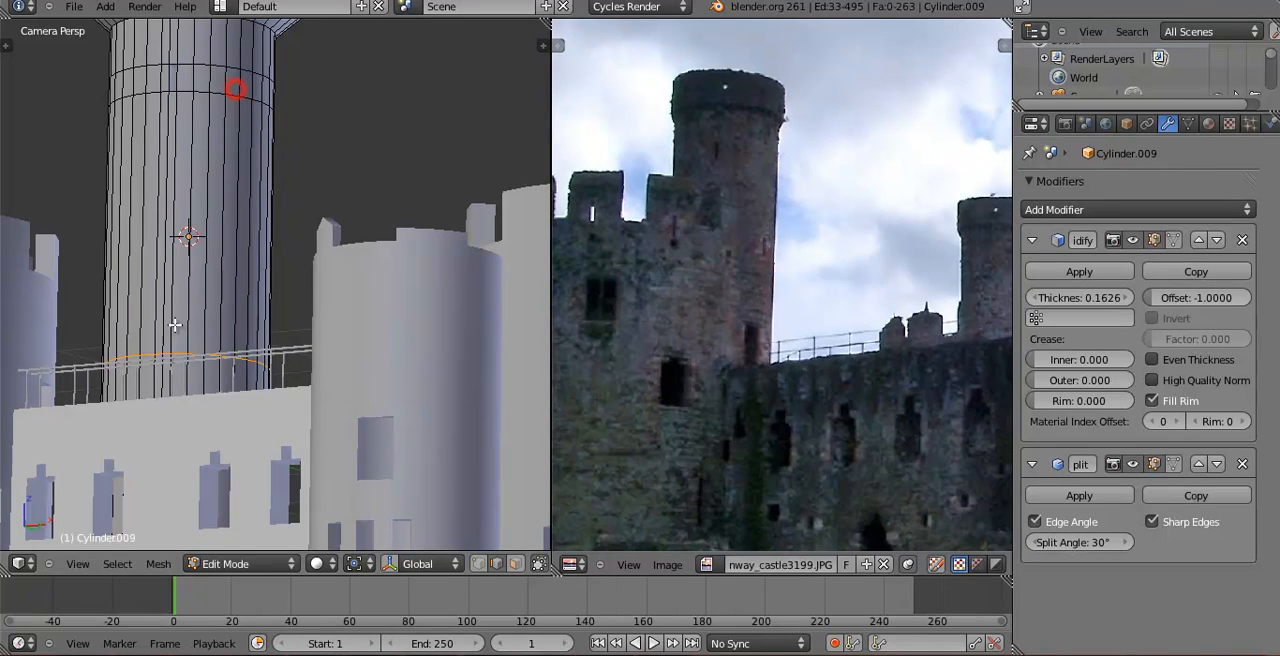
pyautogui.hotkey('ctrl', 'r')
pyautogui.click(139, 443)
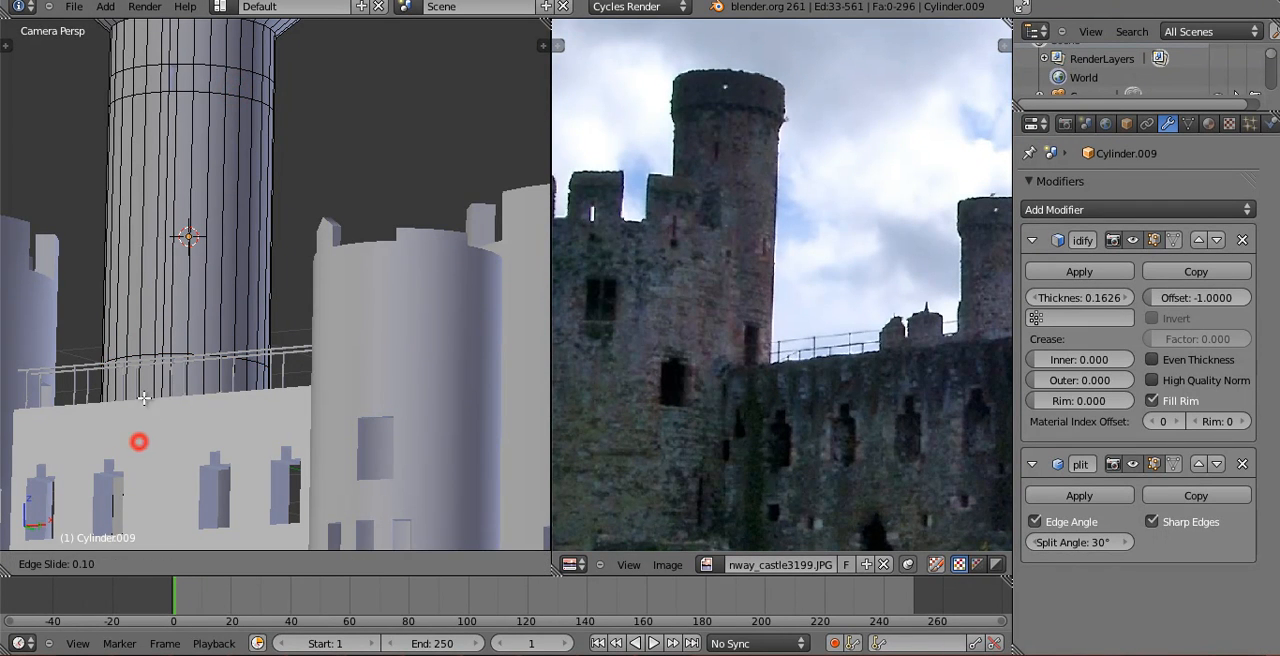
pyautogui.click(192, 138)
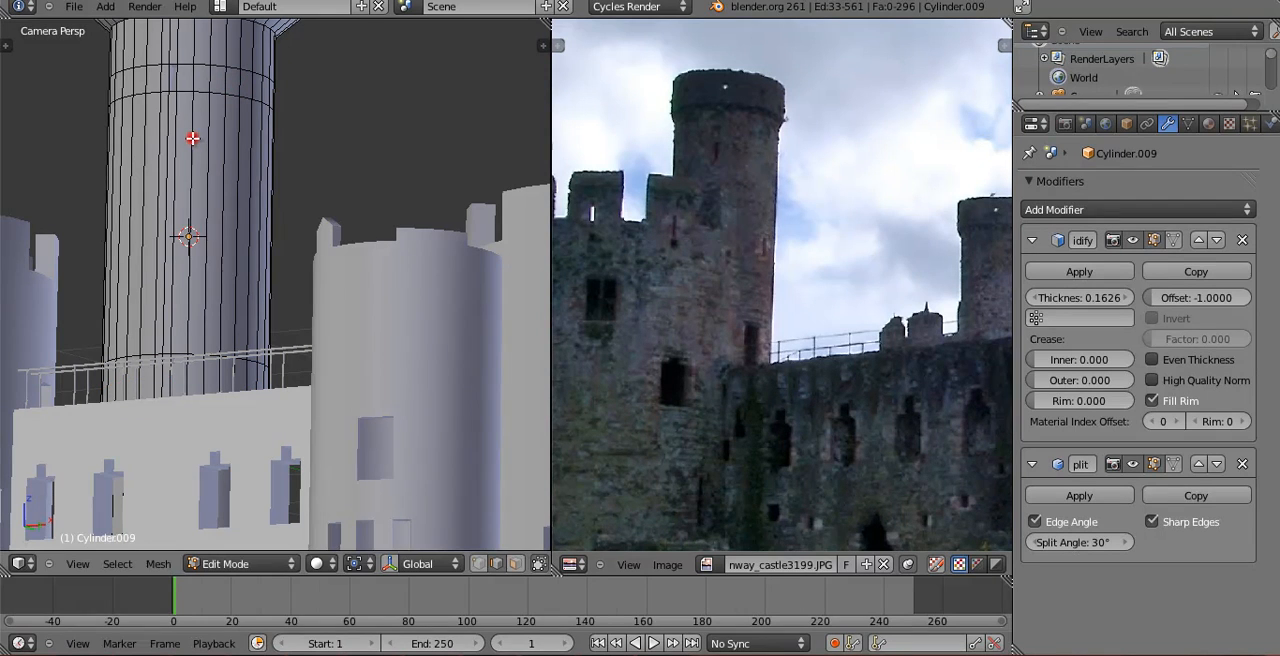
# Delete one face between the two lower loops behind the railing to make an opening in the tower's base.
pyautogui.hotkey('ctrl', 'Tab')
pyautogui.click(231, 375)
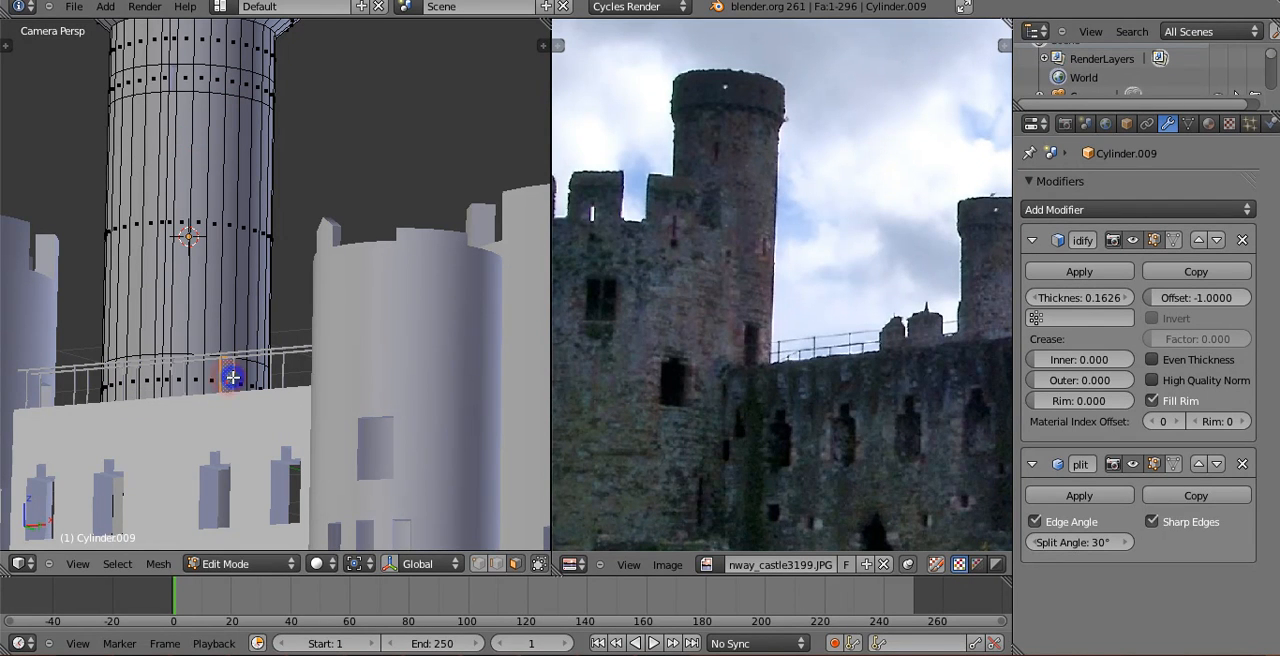
pyautogui.press('x')
pyautogui.click(234, 377)
pyautogui.press('Tab')
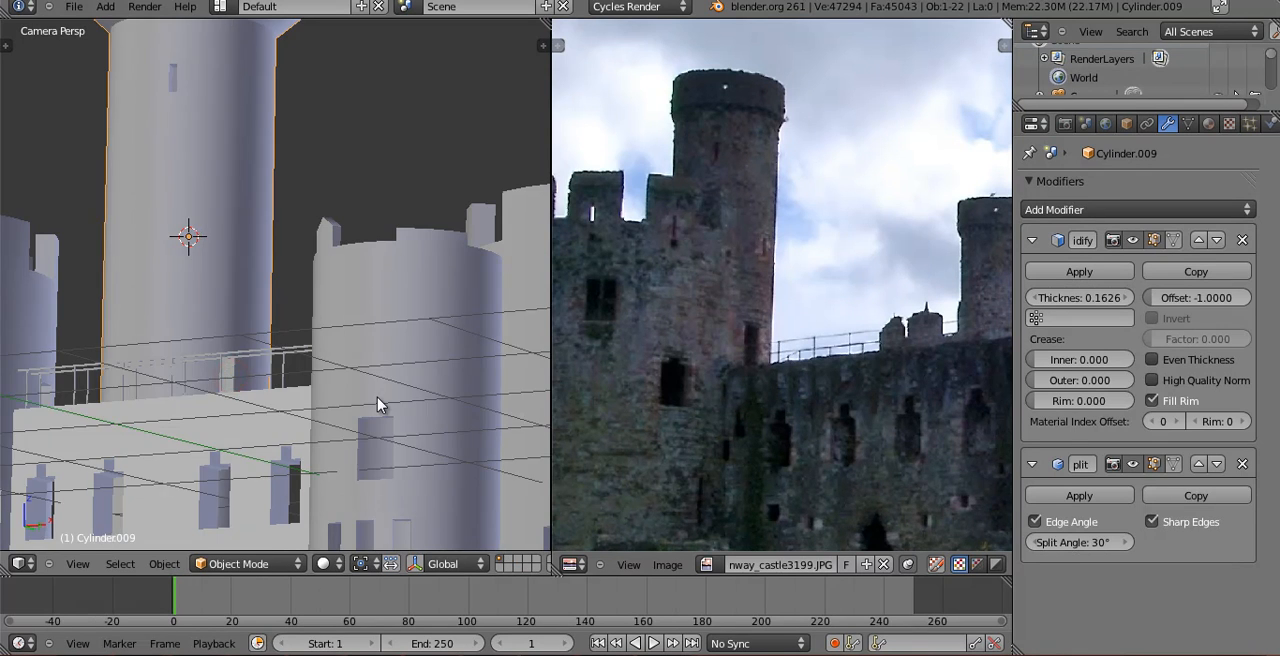
# Bring the photo's next turreted tower into view and hide the landscape in the castle's top view.
pyautogui.scroll(-2, 376, 404)
pyautogui.scroll(-6, 374, 400)
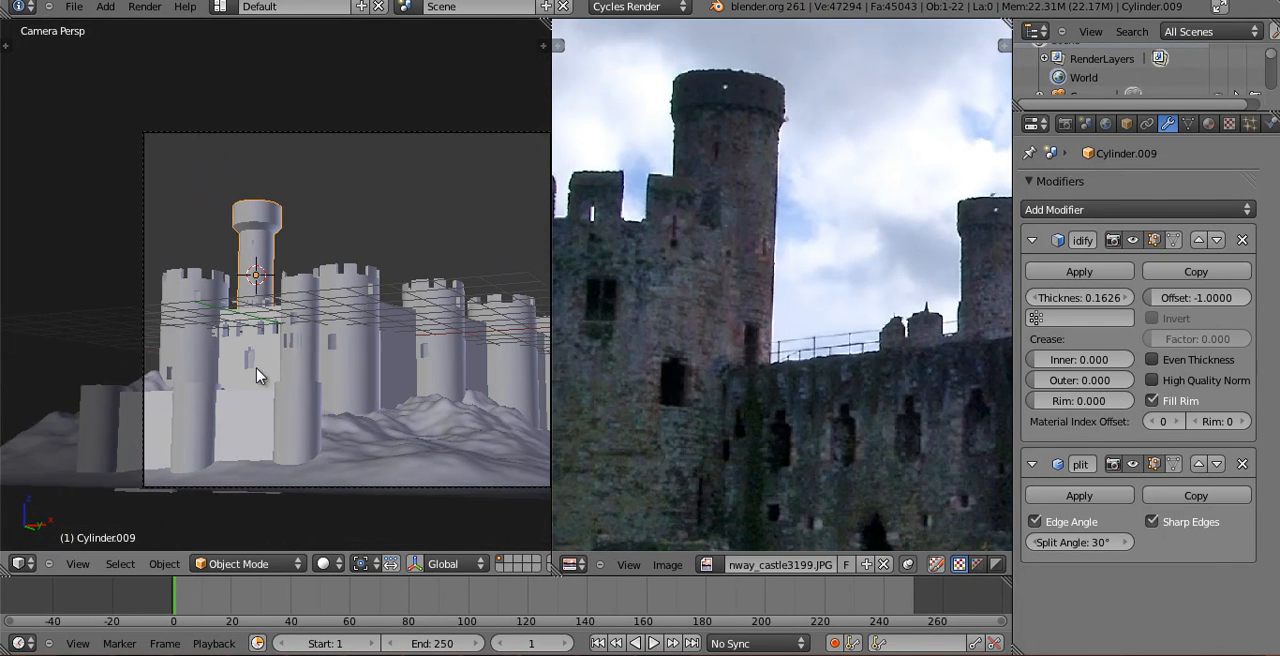
pyautogui.scroll(-2, 994, 357)
pyautogui.moveTo(994, 357); pyautogui.dragTo(738, 374, button='middle')
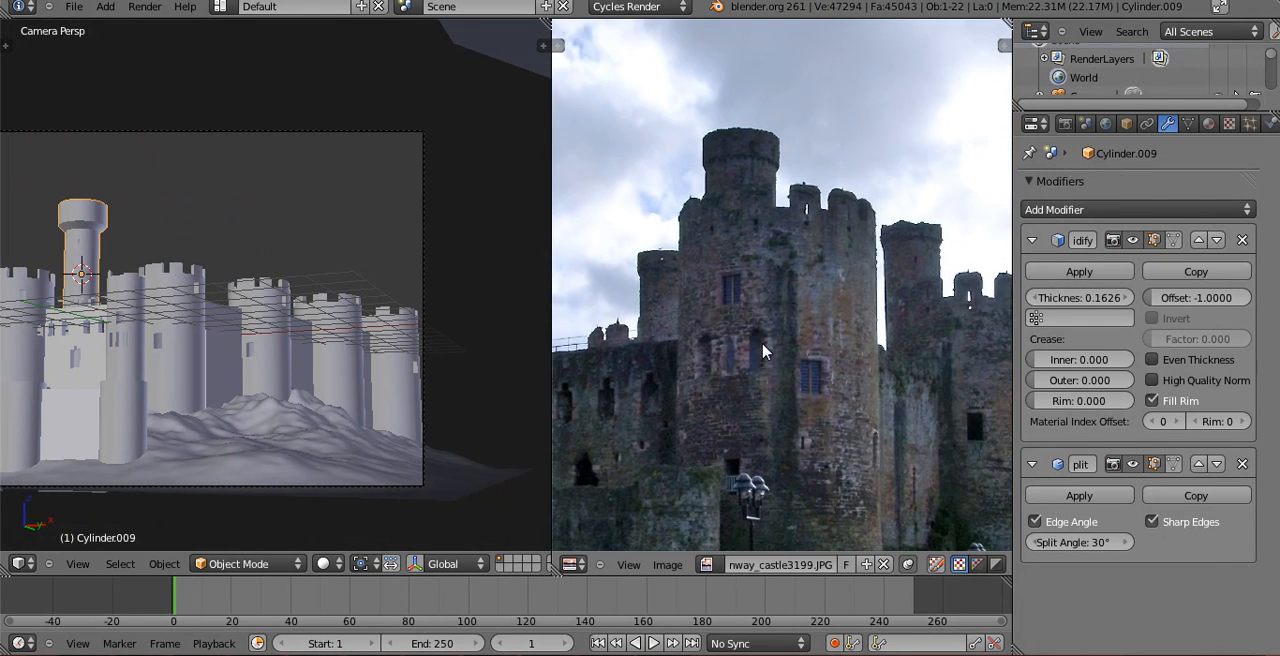
pyautogui.scroll(-1, 820, 340)
pyautogui.keyDown('shift'); pyautogui.moveTo(253, 296); pyautogui.dragTo(362, 294, button='middle'); pyautogui.keyUp('shift')
pyautogui.press('KP_7')
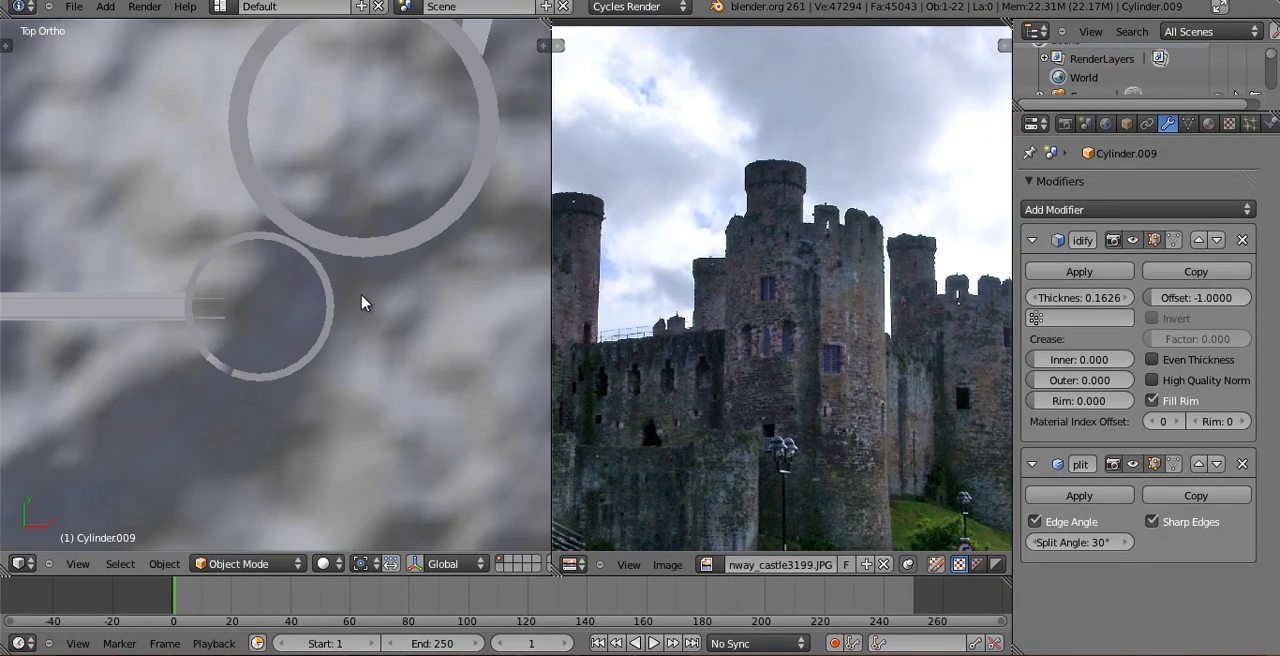
pyautogui.scroll(-8, 362, 302)
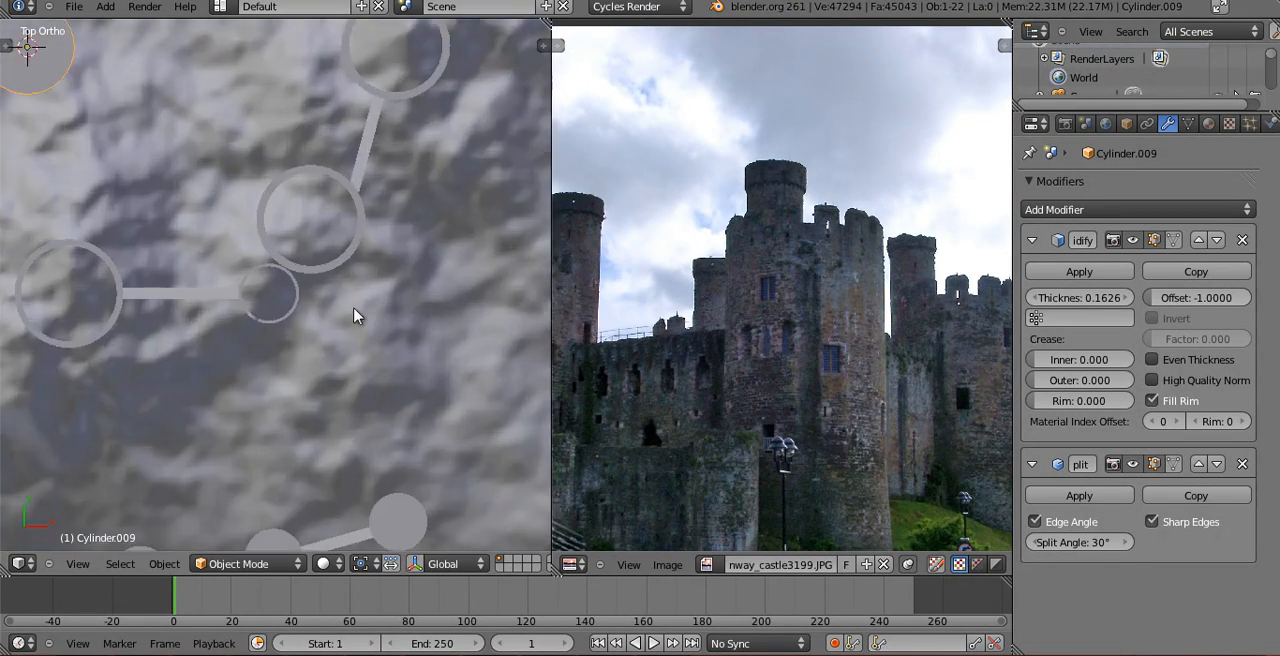
pyautogui.rightClick(264, 238)
pyautogui.press('h')
# Duplicate the round tower in top view and place the copy farther back along Y behind the original.
pyautogui.rightClick(206, 242)
pyautogui.hotkey('shift', 'd')
pyautogui.click(228, 174)
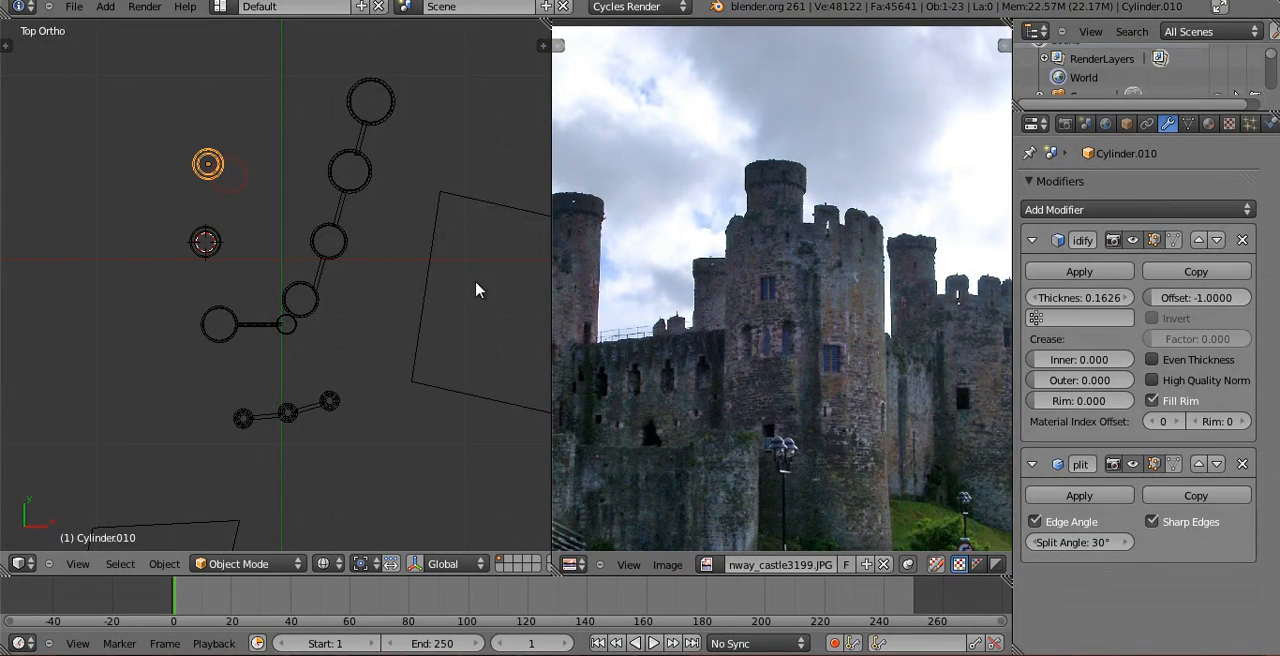
pyautogui.keyDown('shift'); pyautogui.moveTo(320, 237); pyautogui.dragTo(325, 191, button='middle'); pyautogui.keyUp('shift')
pyautogui.moveTo(760, 290); pyautogui.dragTo(872, 313, button='middle')
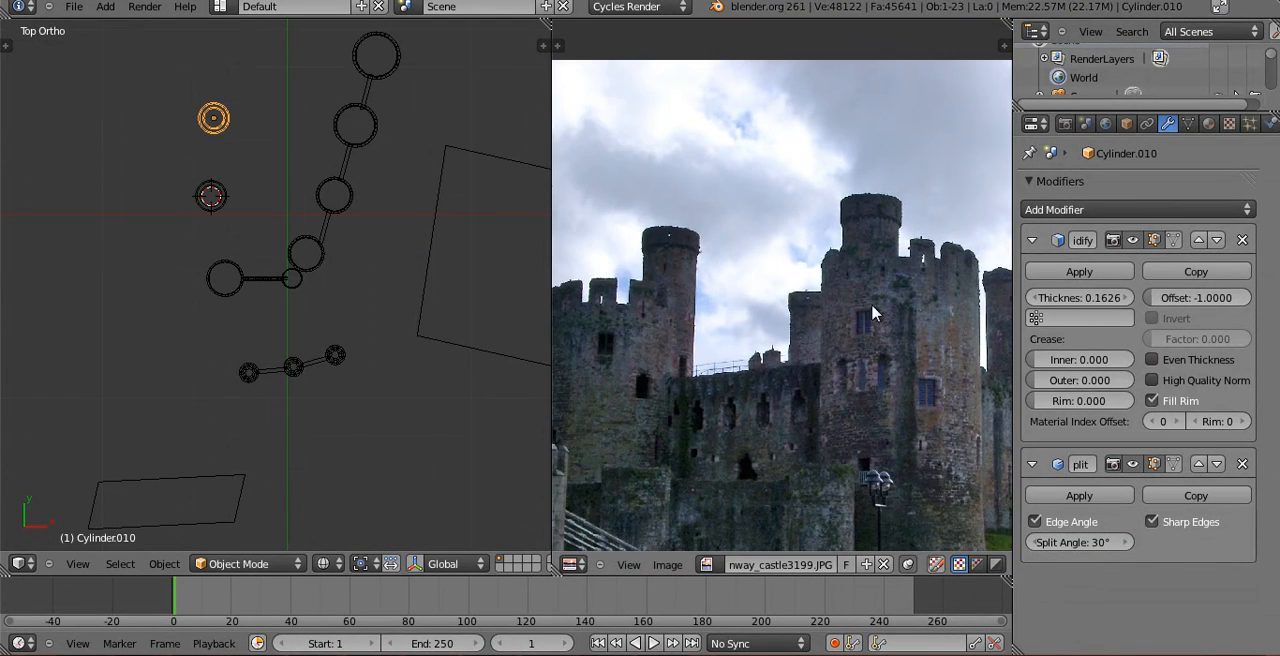
pyautogui.press('g')
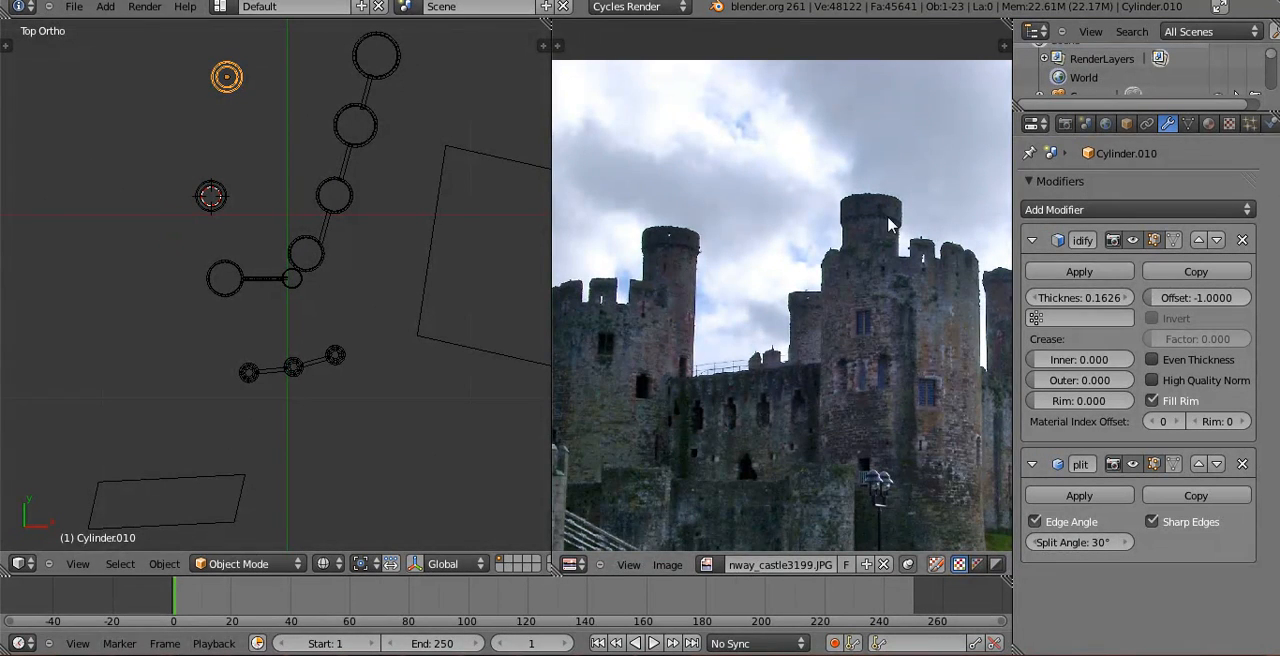
pyautogui.moveTo(962, 283); pyautogui.dragTo(803, 284, button='middle')
pyautogui.moveTo(410, 314); pyautogui.dragTo(413, 313, button='middle')
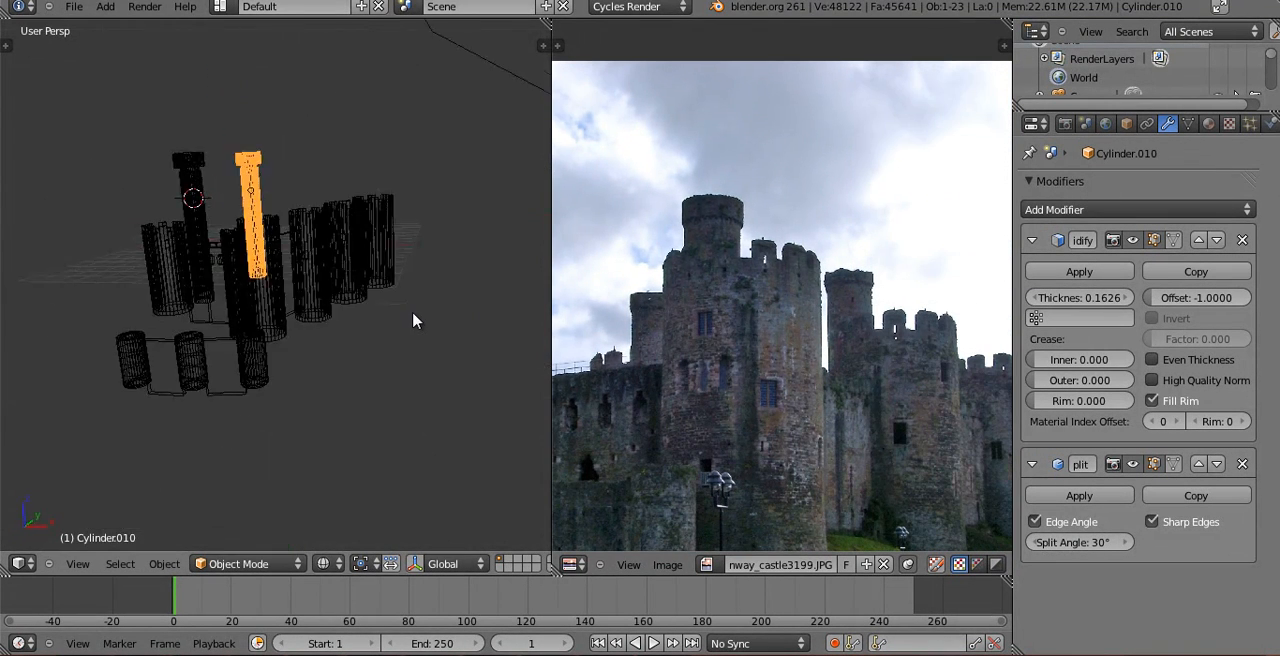
pyautogui.press('KP_0')
pyautogui.press('z')
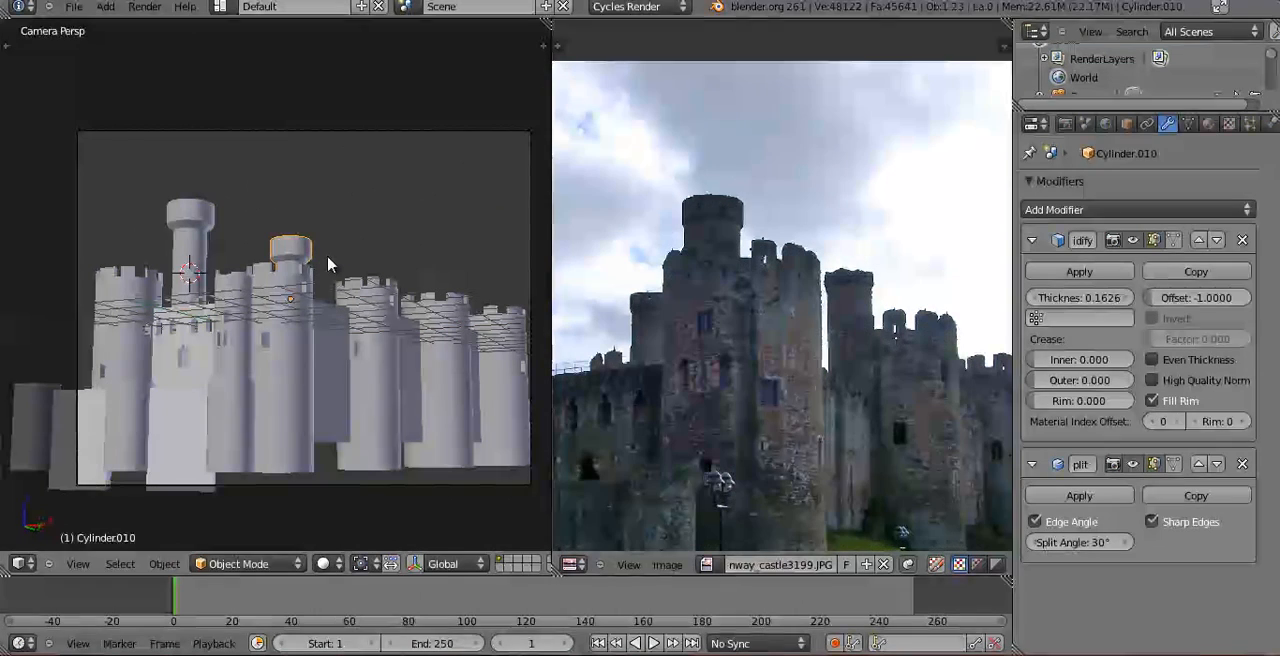
pyautogui.press('g')
pyautogui.press('x')
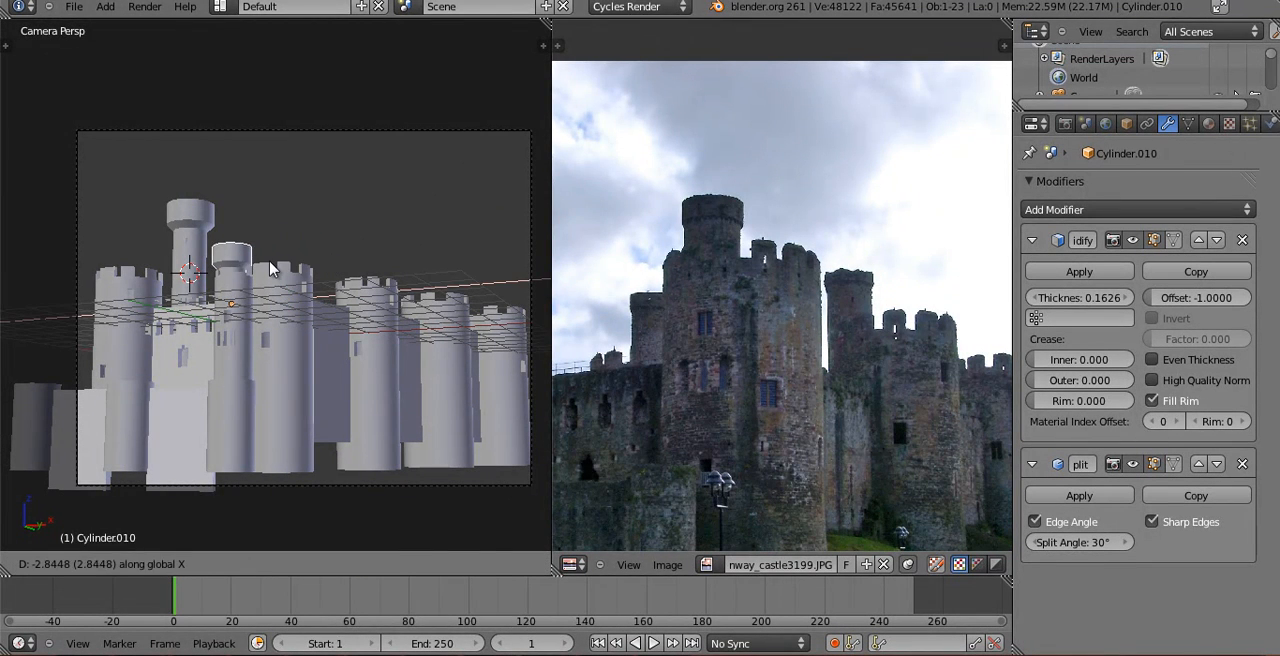
pyautogui.rightClick(290, 257)
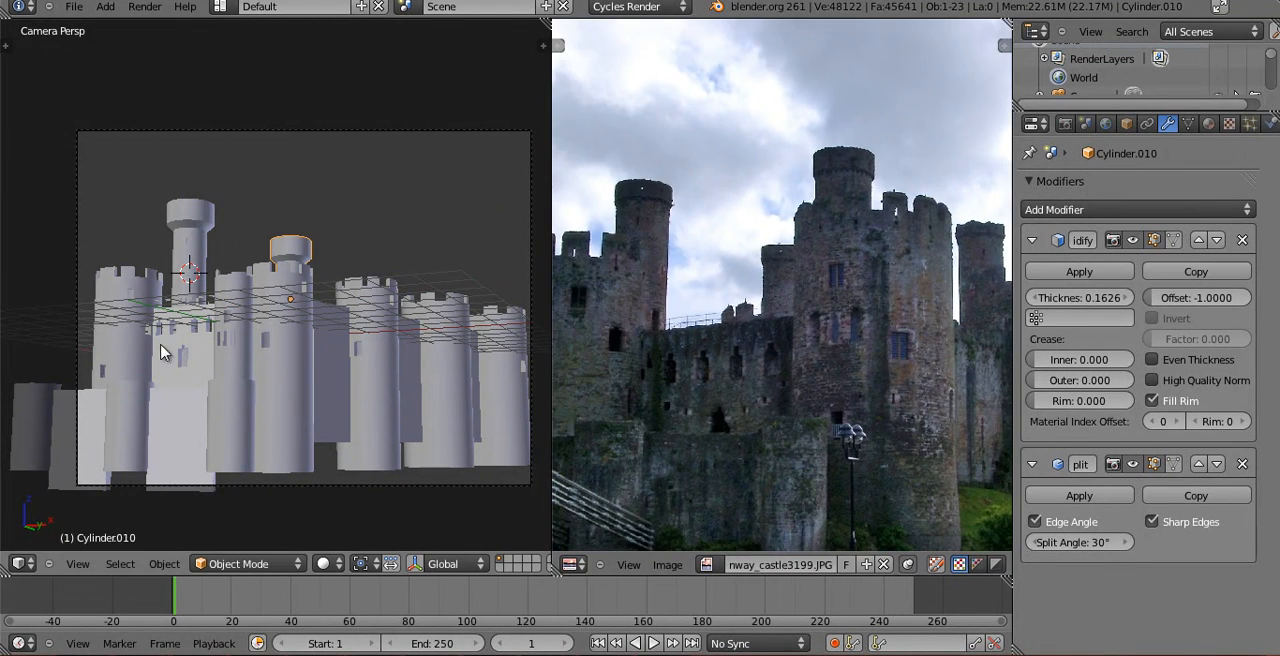
# Scale the windowed wall along X in front view to change its width.
pyautogui.rightClick(172, 348)
pyautogui.press('z')
pyautogui.press('KP_1')
pyautogui.scroll(6, 317, 417)
pyautogui.press('s')
pyautogui.press('x')
pyautogui.click(334, 322)
pyautogui.scroll(-7, 241, 263)
pyautogui.keyDown('shift'); pyautogui.rightClick(168, 253); pyautogui.keyUp('shift')
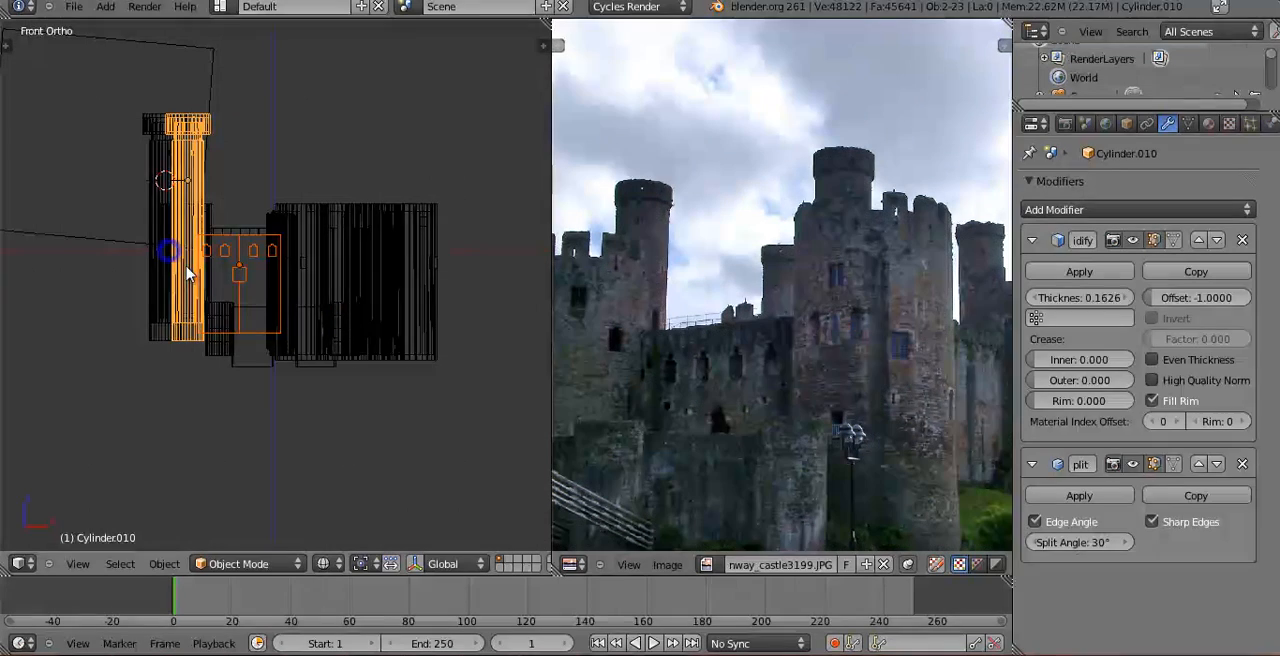
pyautogui.hotkey('ctrl', 'z')
pyautogui.keyDown('shift'); pyautogui.rightClick(161, 273); pyautogui.keyUp('shift')
pyautogui.hotkey('ctrl', 'z')
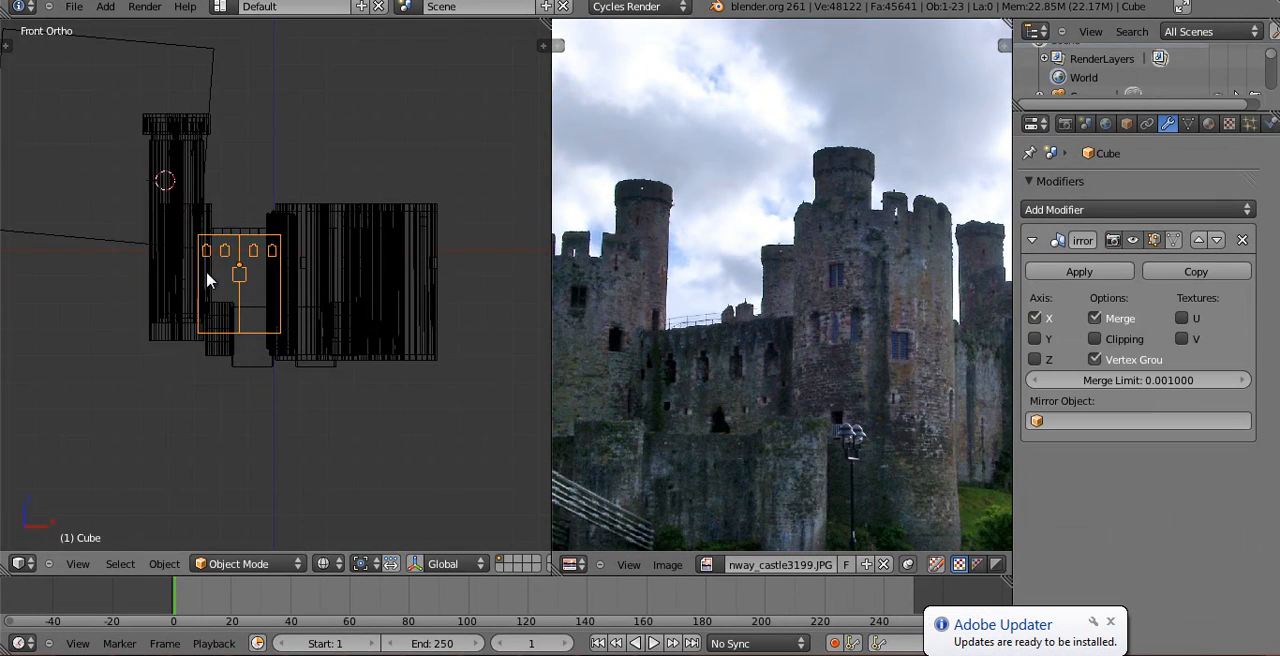
# Select the crenellated tower at the end of the windowed wall with the wall, and move both along negative X.
pyautogui.moveTo(206, 271); pyautogui.dragTo(160, 293, button='middle')
pyautogui.press('z')
pyautogui.keyDown('shift'); pyautogui.rightClick(187, 245); pyautogui.keyUp('shift')
pyautogui.press('z')
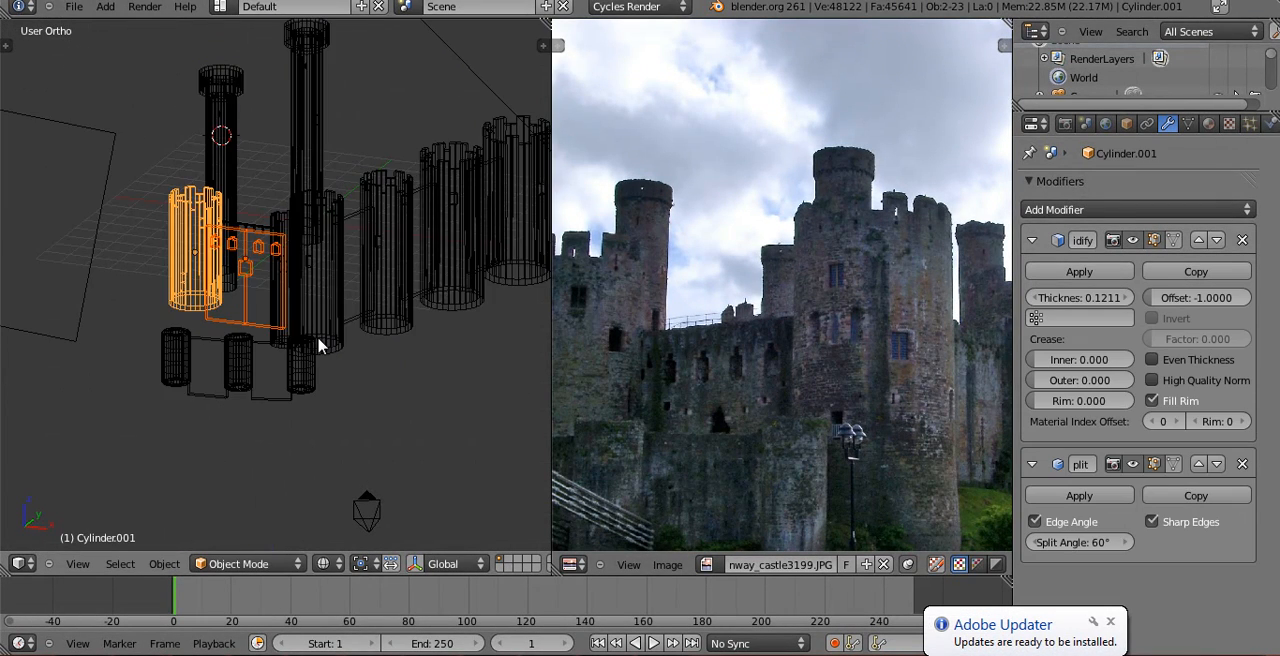
pyautogui.press('KP_1')
pyautogui.click(1111, 623)
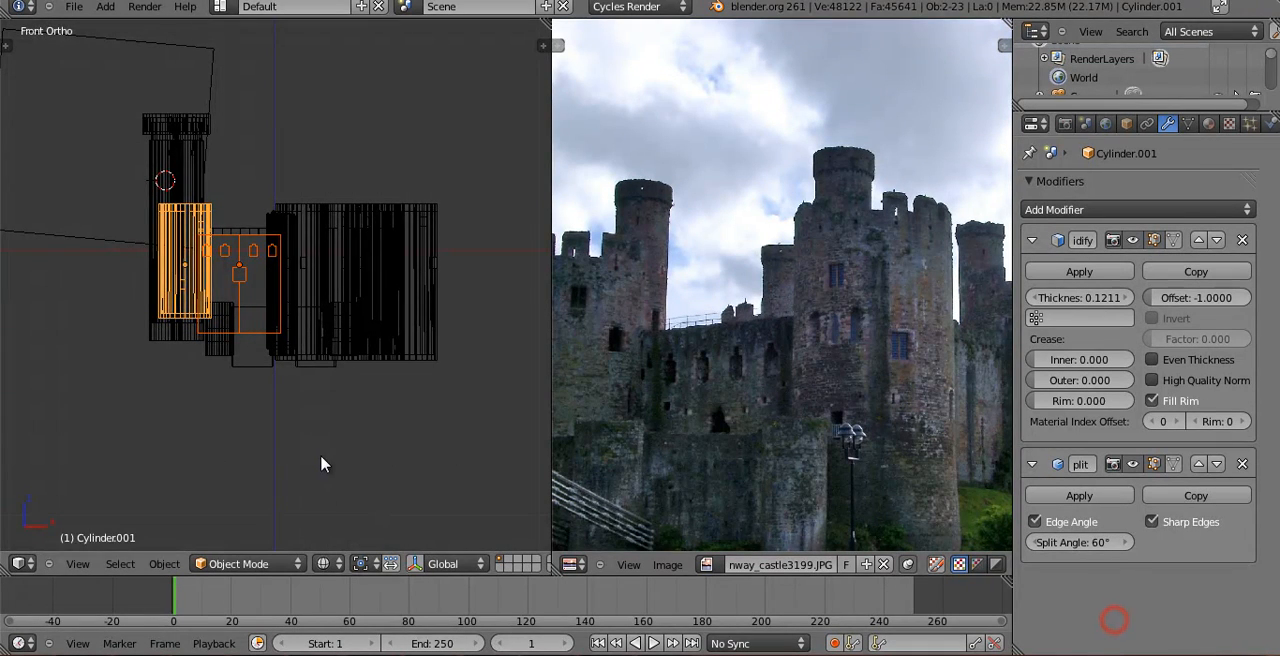
pyautogui.scroll(4, 329, 334)
pyautogui.press('g')
pyautogui.press('x')
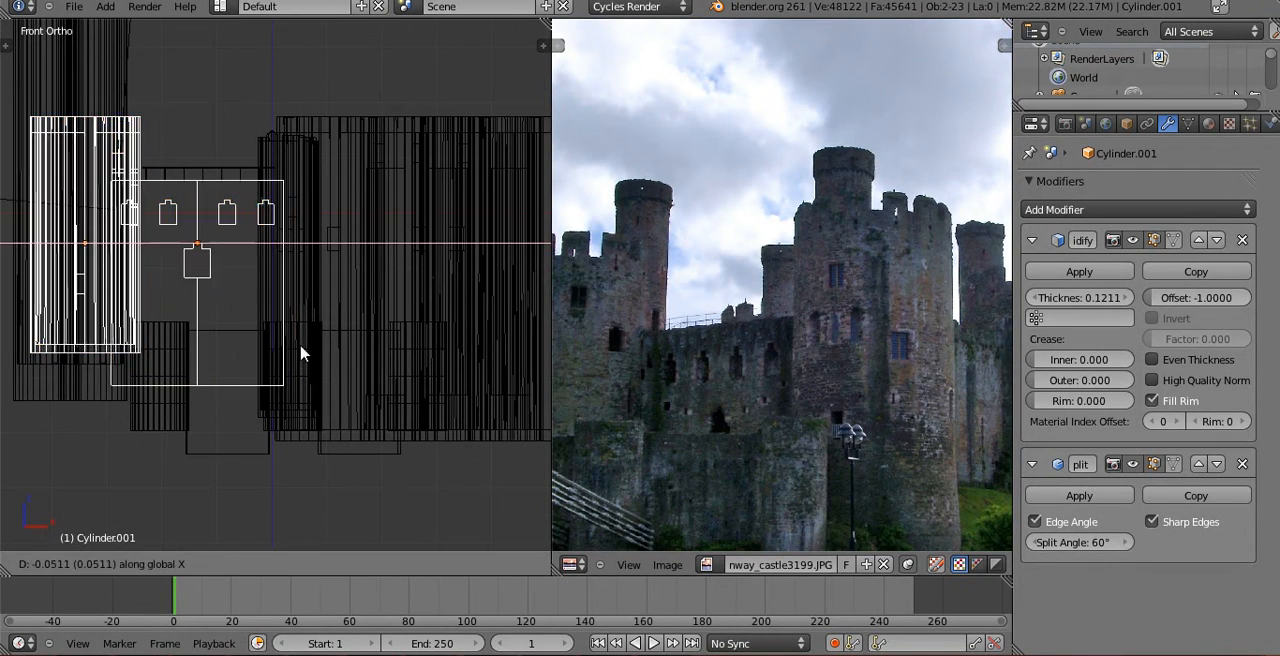
pyautogui.click(284, 355)
# Move only the crenellated end tower about 0.6 units outward along negative X in front view.
pyautogui.rightClick(48, 320)
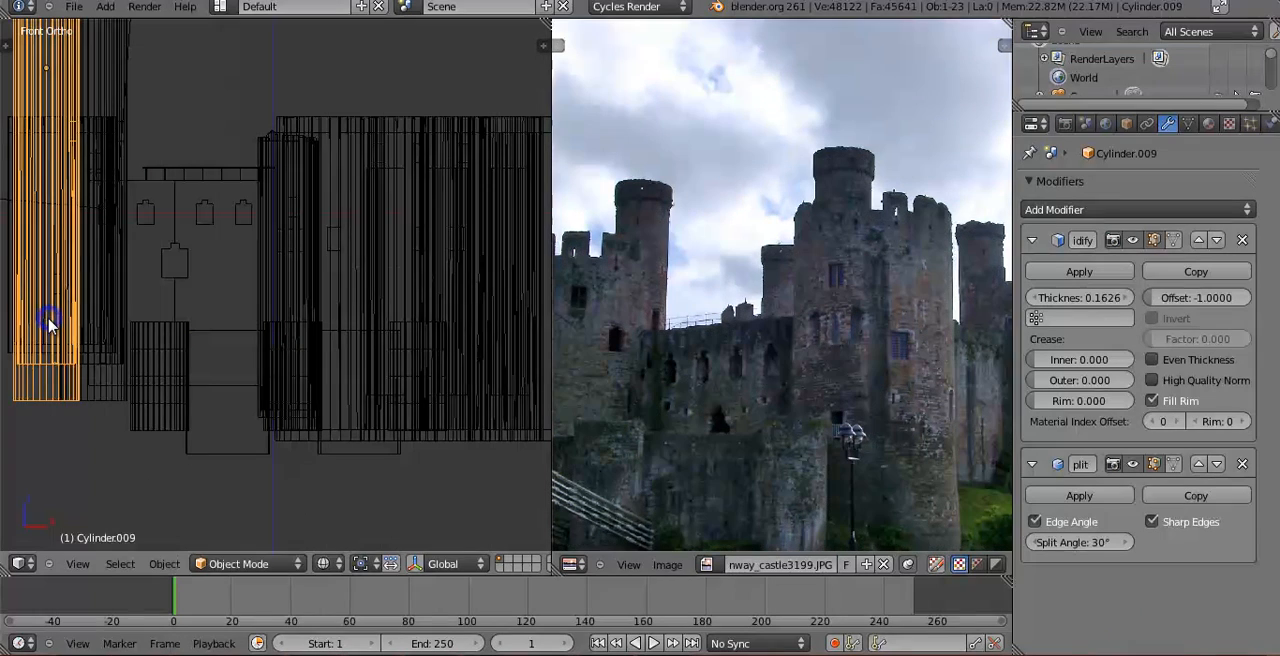
pyautogui.rightClick(115, 297)
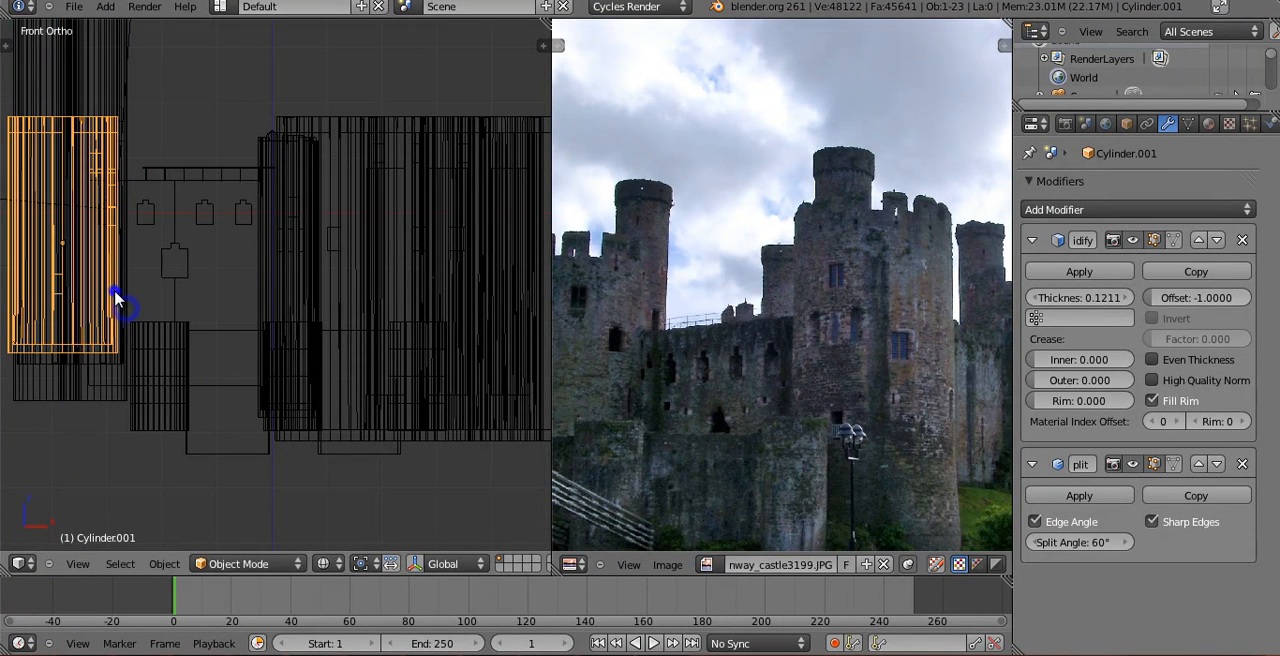
pyautogui.press('g')
pyautogui.press('x')
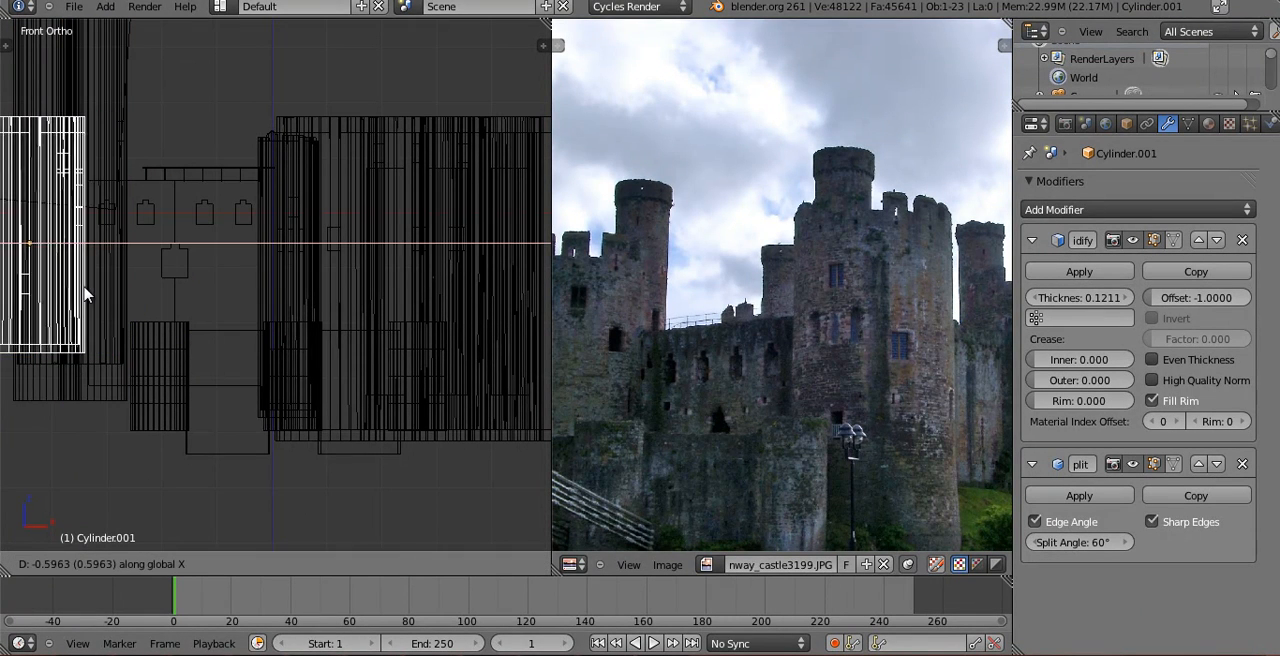
pyautogui.click(84, 290)
# Nudge the end tower about 0.07 units back along X so it meets the windowed wall's edge.
pyautogui.press('z')
pyautogui.moveTo(150, 292)
pyautogui.mouseDown(button='middle')
pyautogui.moveTo(200, 314)
pyautogui.moveTo(200, 297)
pyautogui.moveTo(528, 368)
pyautogui.mouseUp(button='middle')
pyautogui.scroll(3, 290, 312)
pyautogui.scroll(3, 290, 312)
pyautogui.press('g')
pyautogui.press('x')
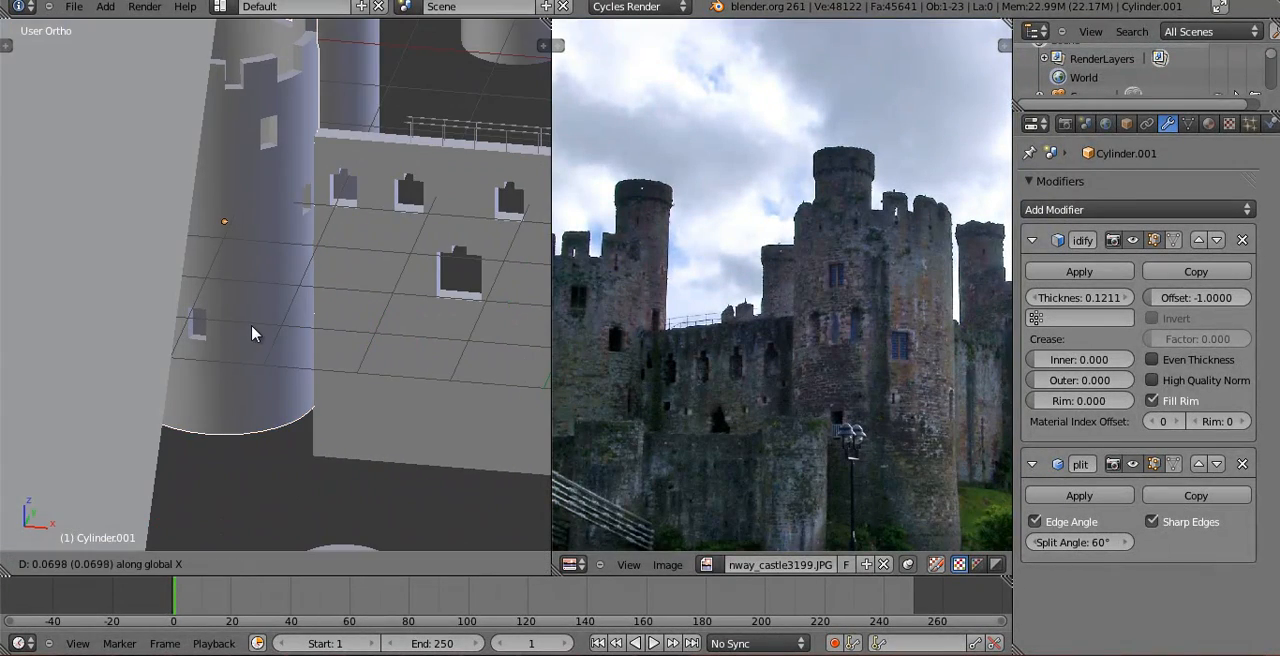
pyautogui.click(252, 334)
# Pull the camera back about 2.1 units along its local Z axis.
pyautogui.press('KP_0')
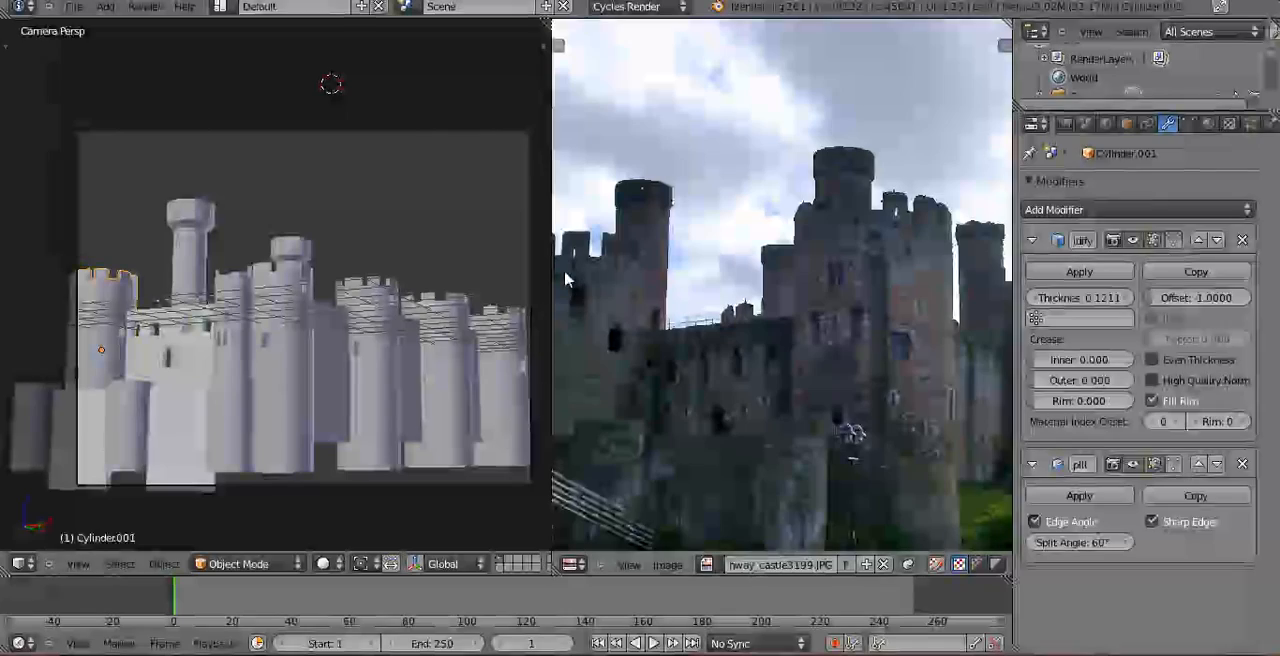
pyautogui.rightClick(530, 290)
pyautogui.press('g')
pyautogui.press('z')
pyautogui.press('z')
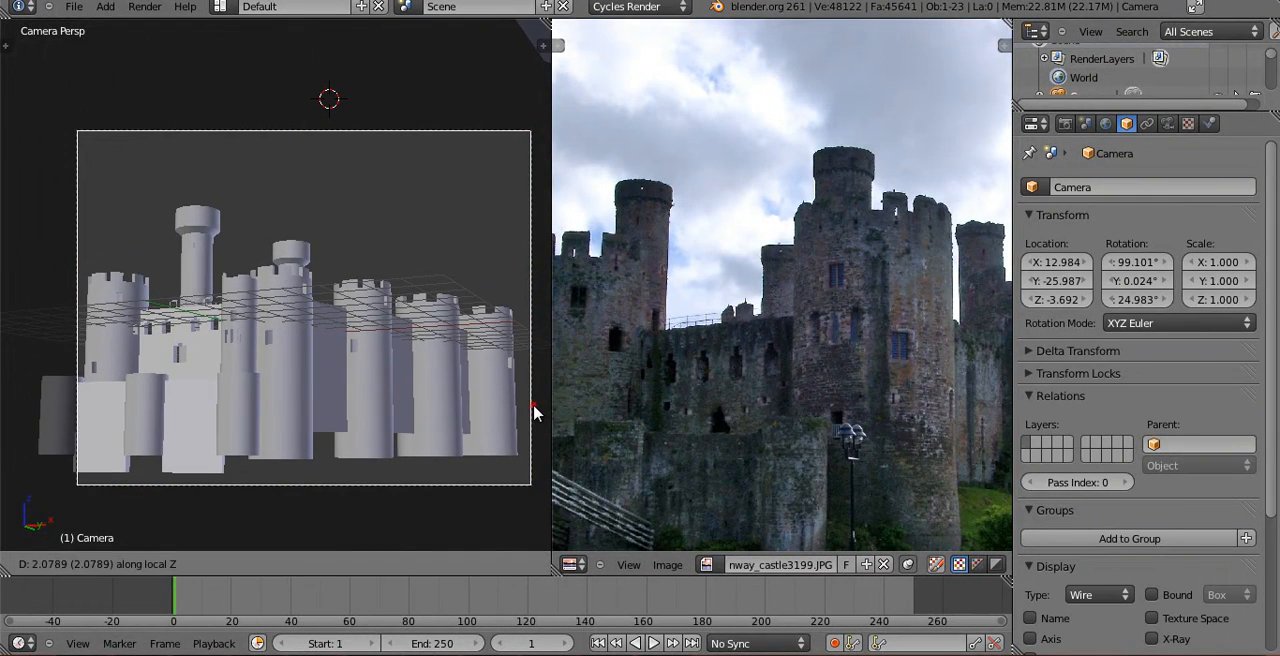
pyautogui.click(516, 406)
# Unhide the landscape and tilt the camera upward about its local X axis to a rotation of 100.555°.
pyautogui.rightClick(365, 462)
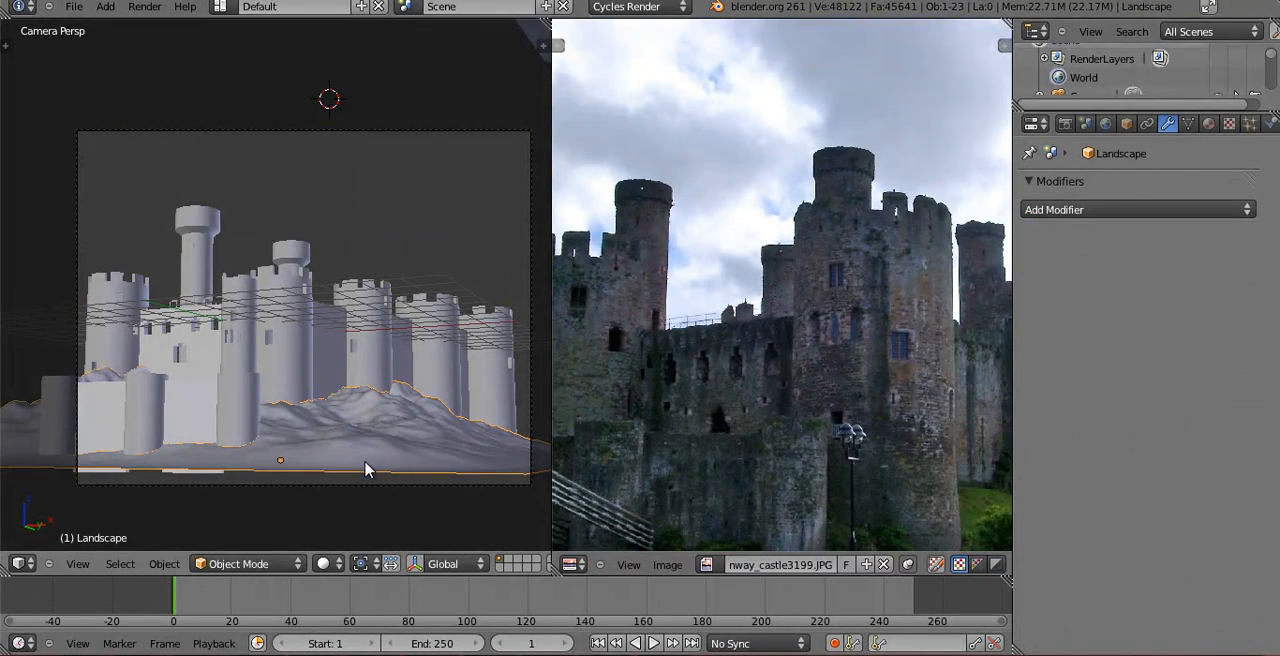
pyautogui.rightClick(355, 488)
pyautogui.press('r')
pyautogui.press('x')
pyautogui.press('x')
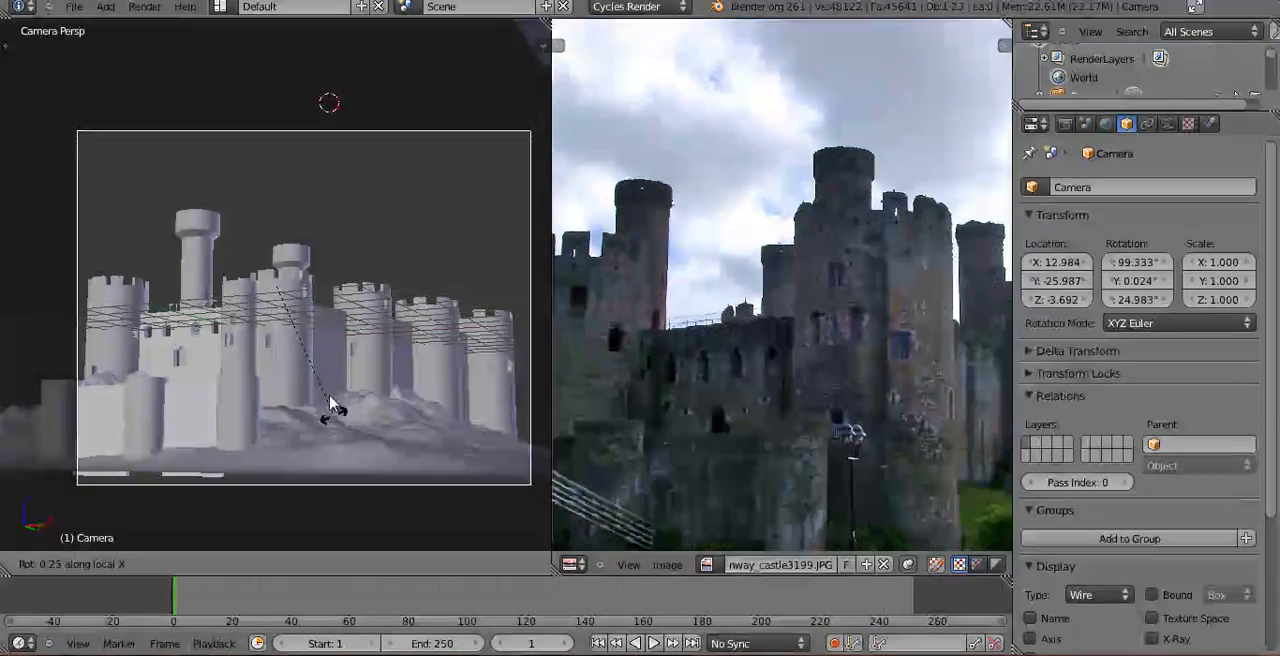
pyautogui.rightClick(287, 292)
pyautogui.press('r')
pyautogui.press('x')
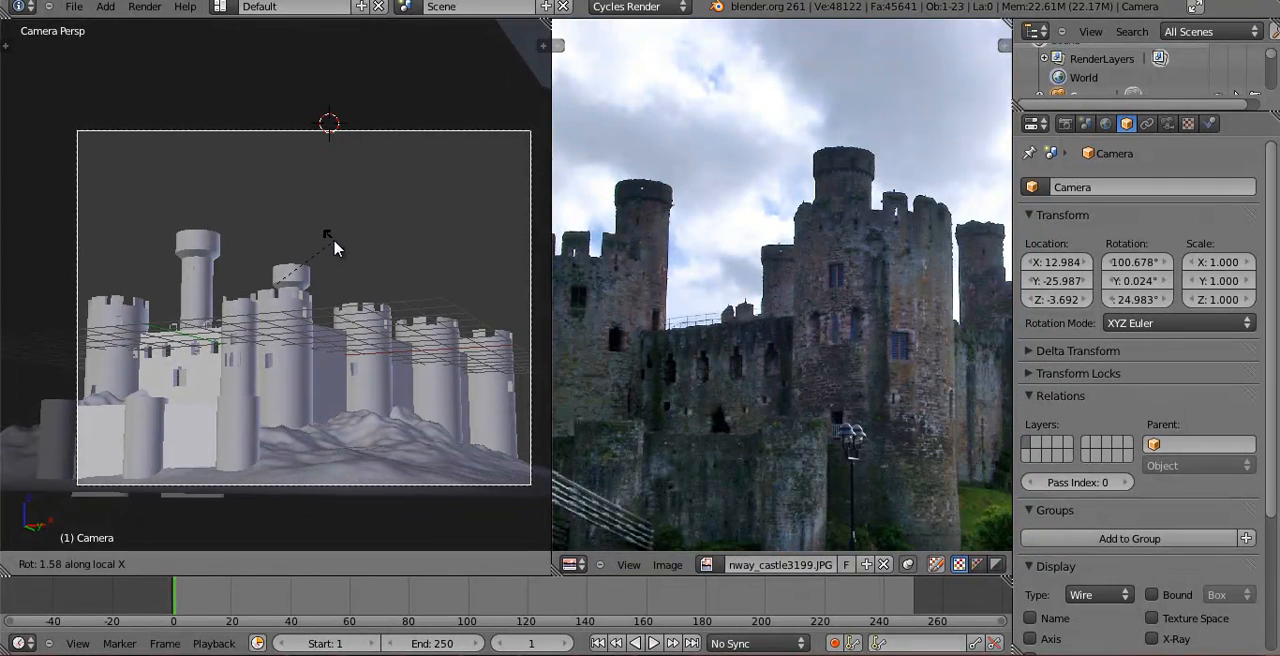
pyautogui.click(332, 235)
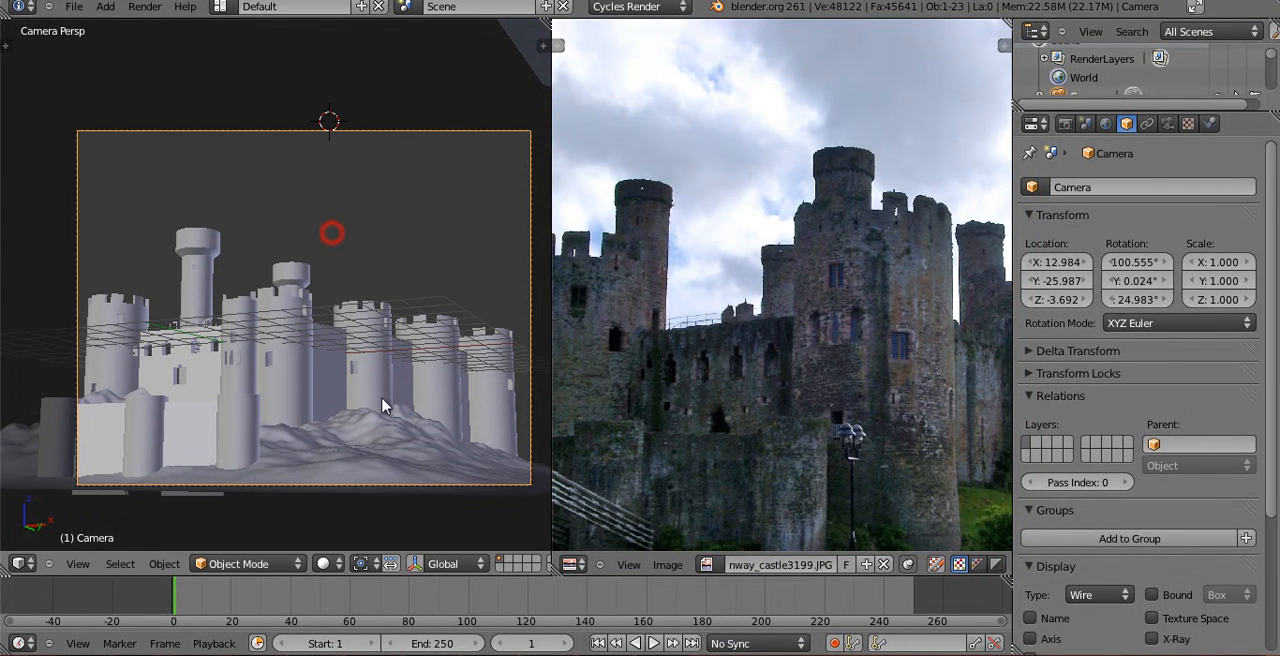
# Move the tall round turret behind the windowed wall about 1.5 units along negative X.
pyautogui.rightClick(138, 328)
pyautogui.rightClick(200, 360)
pyautogui.rightClick(200, 302)
pyautogui.press('g')
pyautogui.press('x')
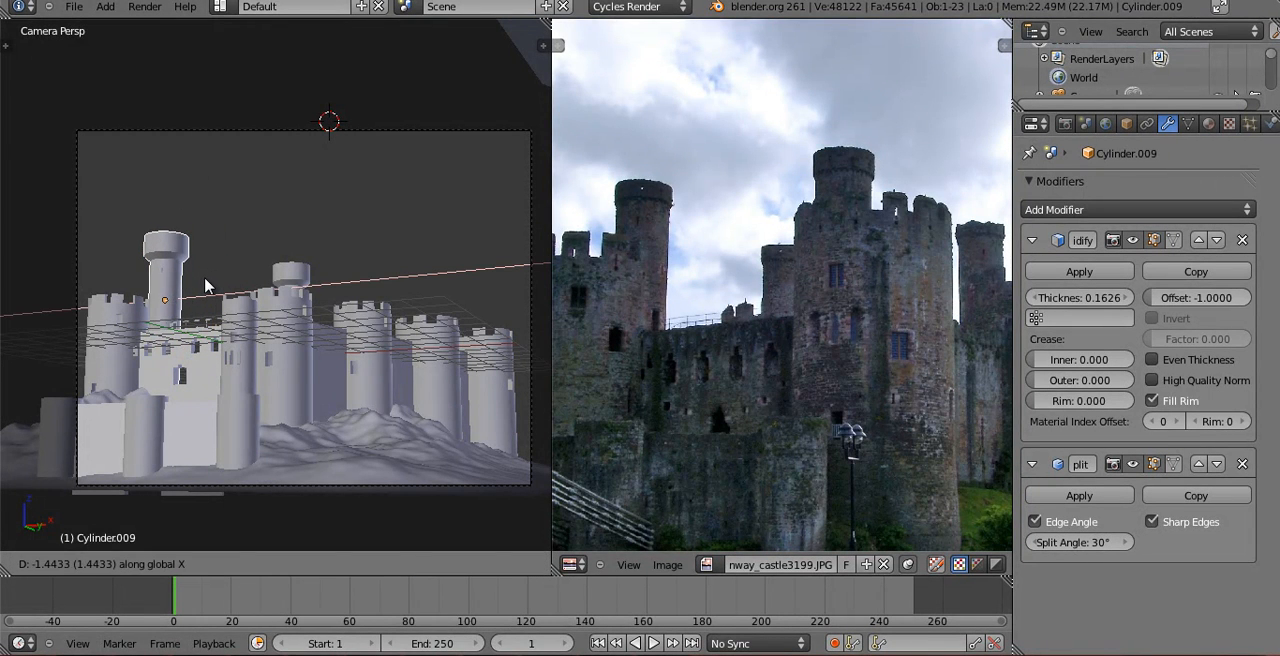
pyautogui.click(203, 286)
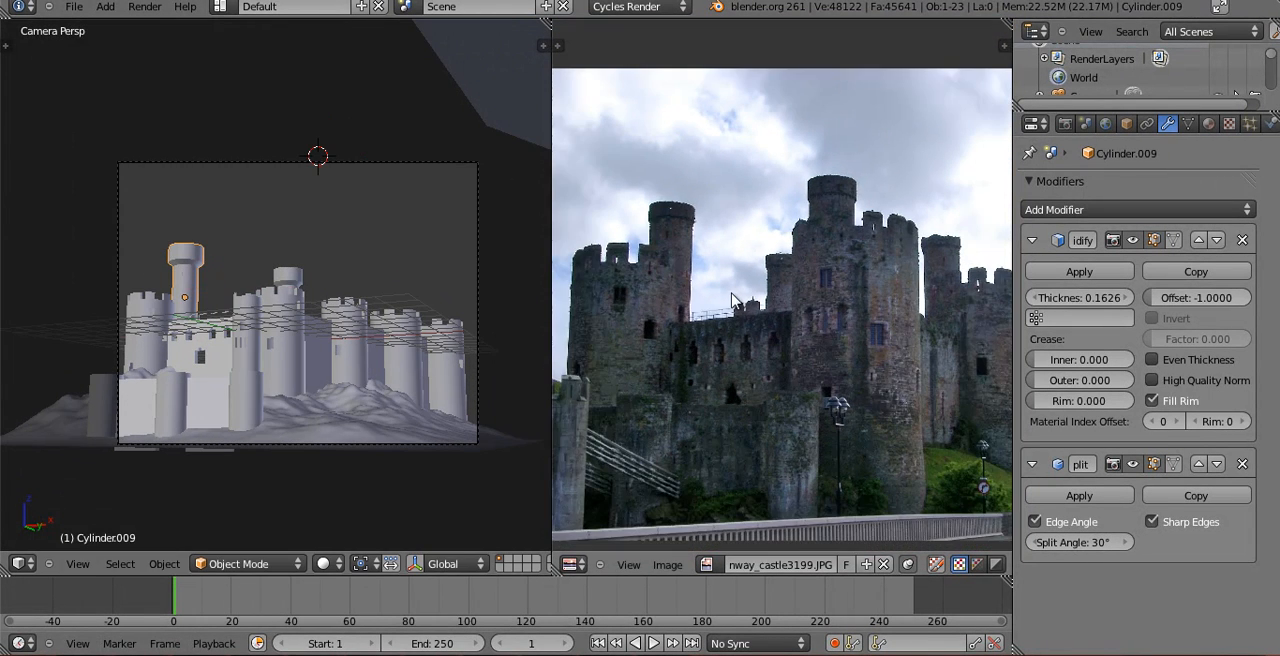
# Move the rear round turret about 3.6 units along negative X.
pyautogui.rightClick(285, 274)
pyautogui.press('g')
pyautogui.press('x')
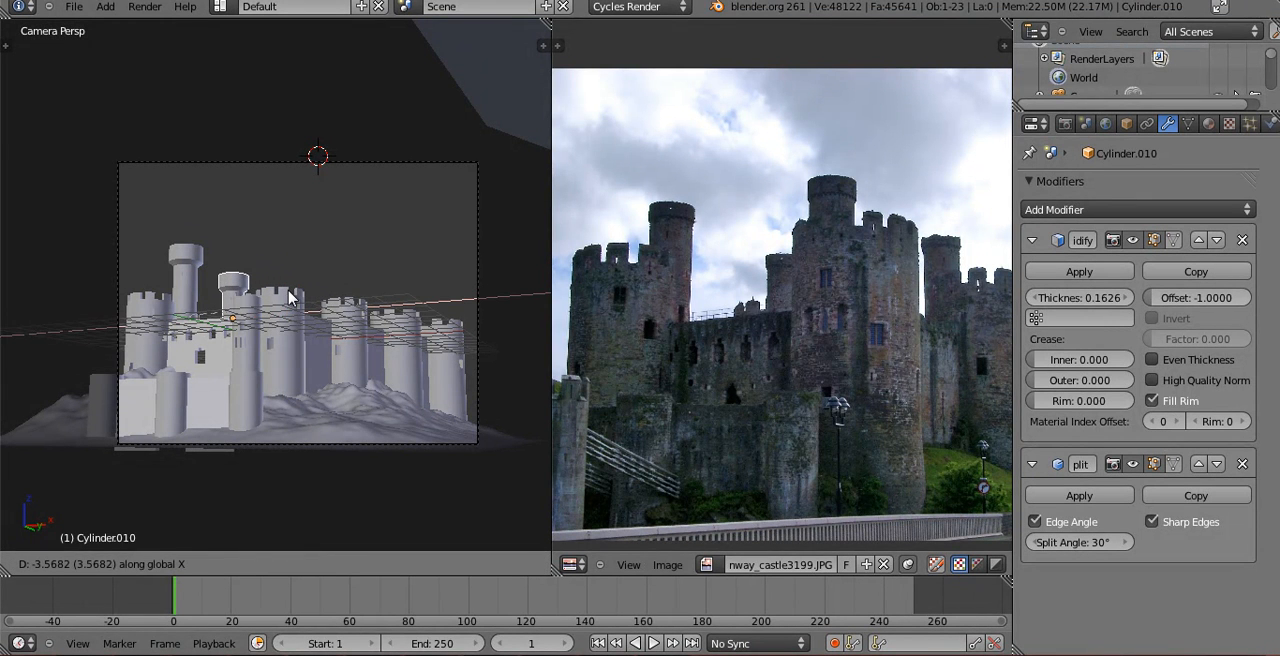
pyautogui.click(287, 297)
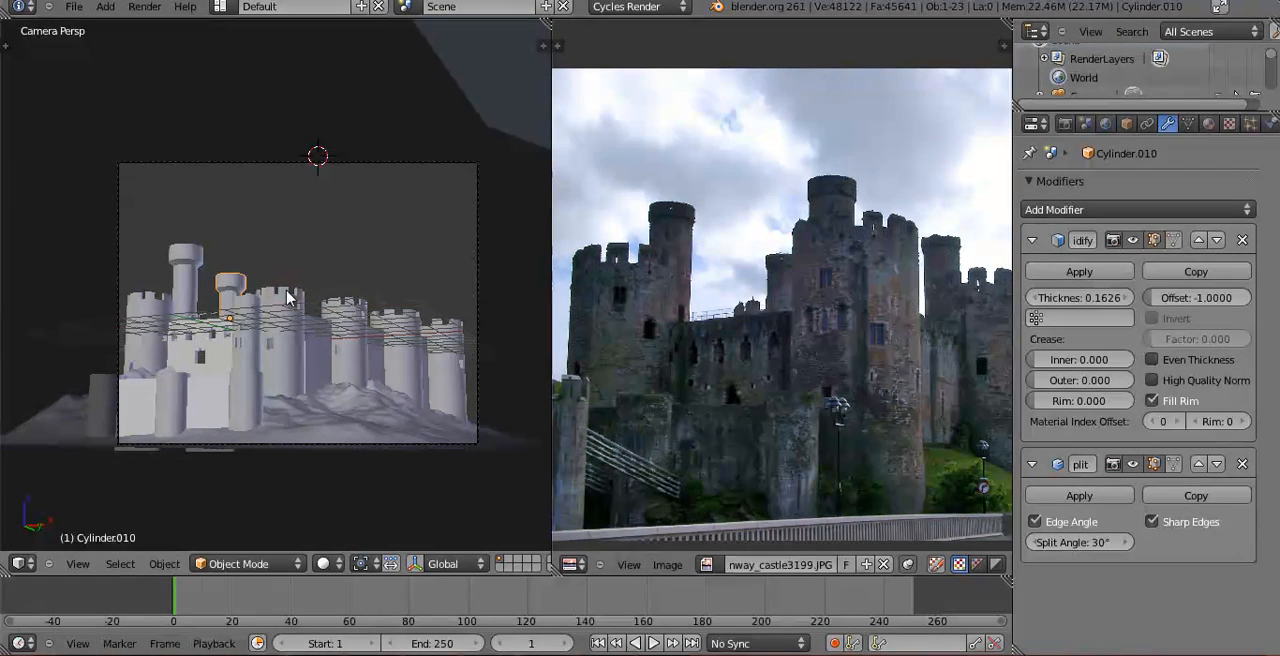
# Move the rear round turret farther back from the castle in top view.
pyautogui.press('KP_7')
pyautogui.press('z')
pyautogui.scroll(-10, 290, 262)
pyautogui.keyDown('shift'); pyautogui.moveTo(313, 200); pyautogui.dragTo(309, 275, button='middle'); pyautogui.keyUp('shift')
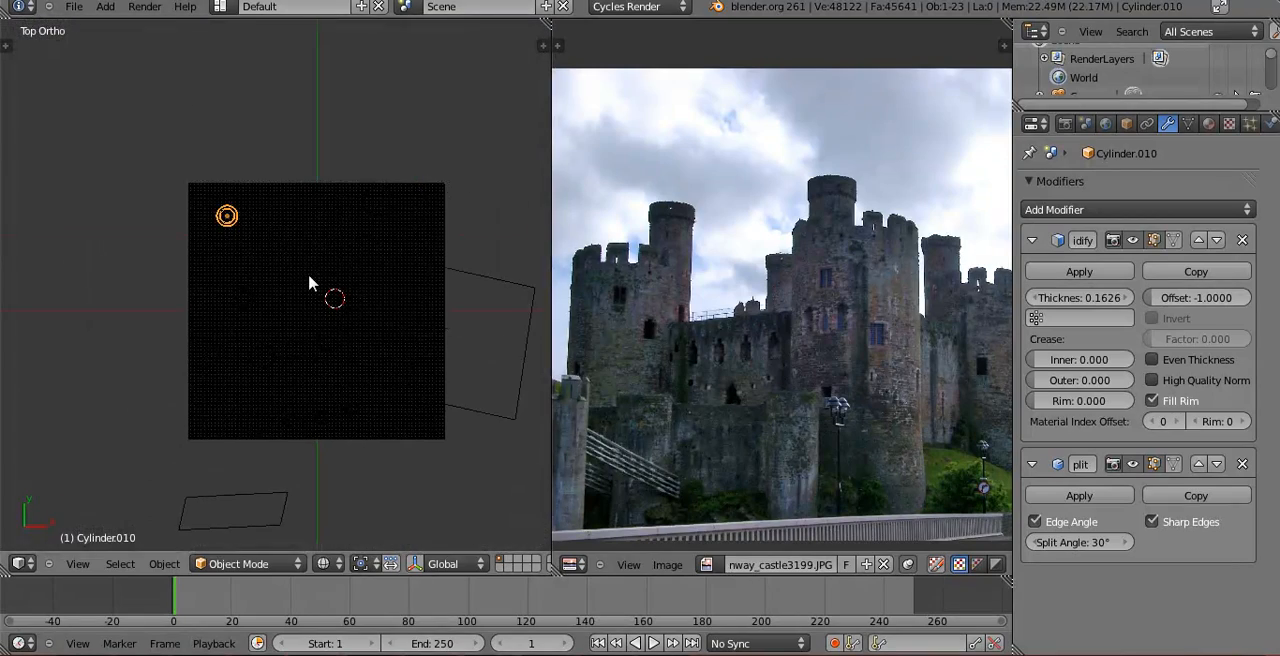
pyautogui.press('KP_0')
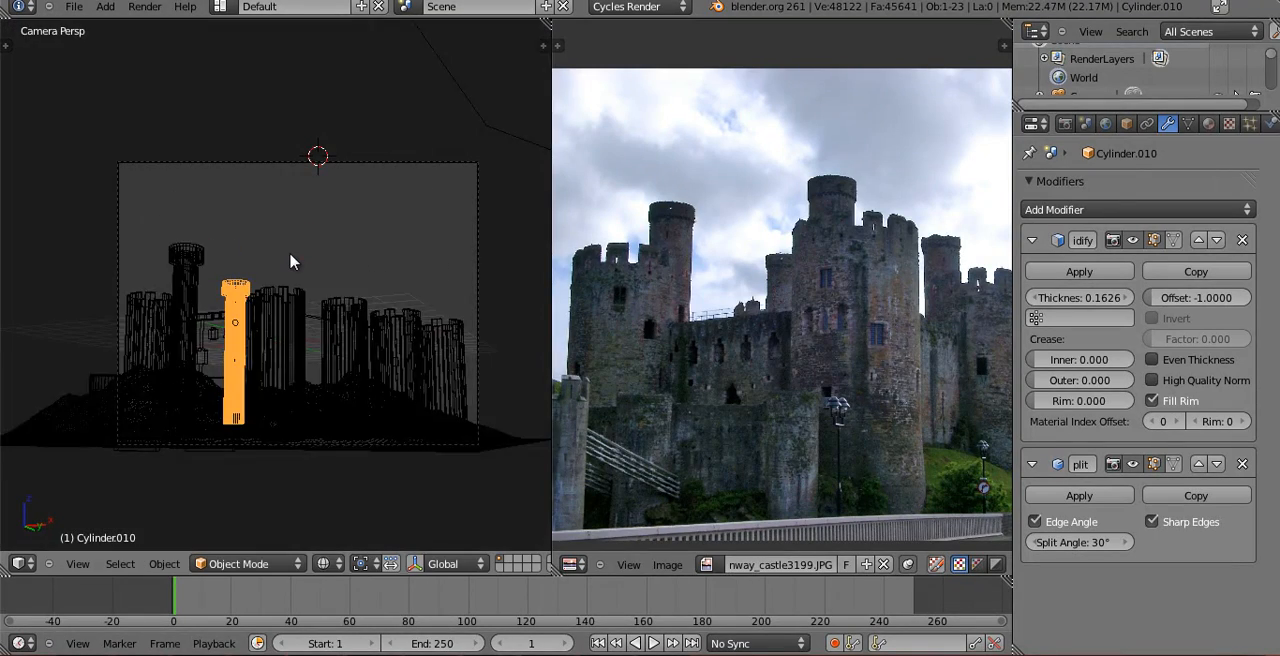
pyautogui.press('z')
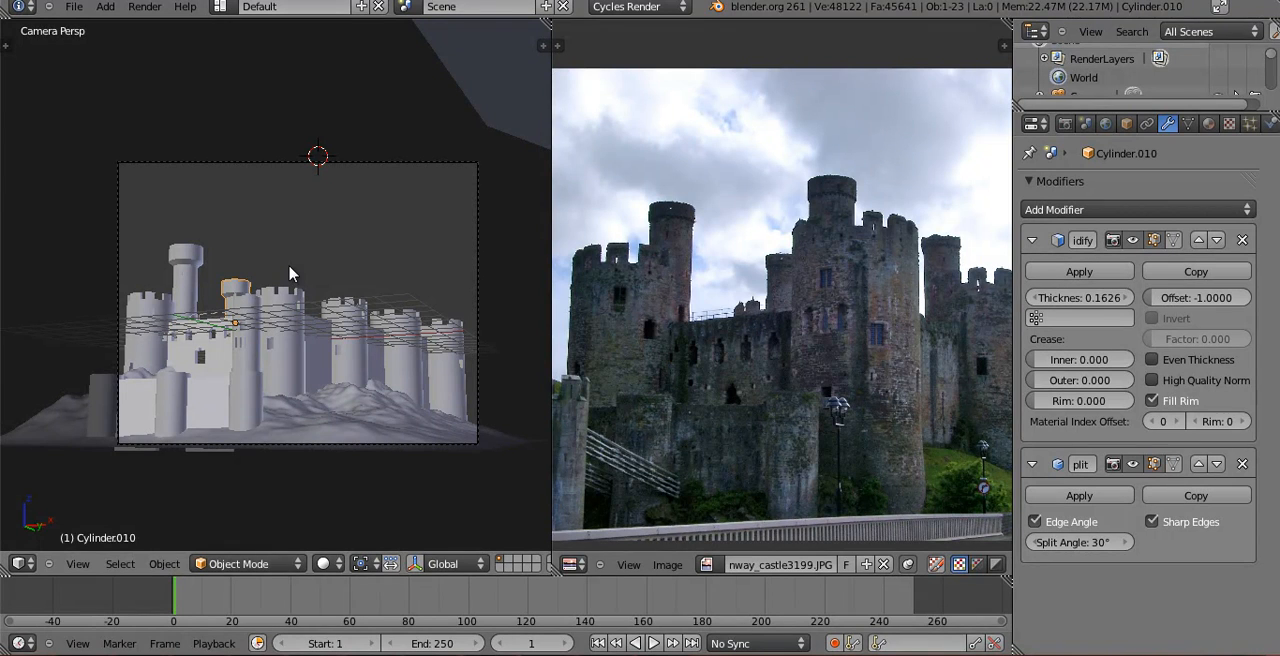
# Raise the rear round turret slightly along Z.
pyautogui.press('g')
pyautogui.press('z')
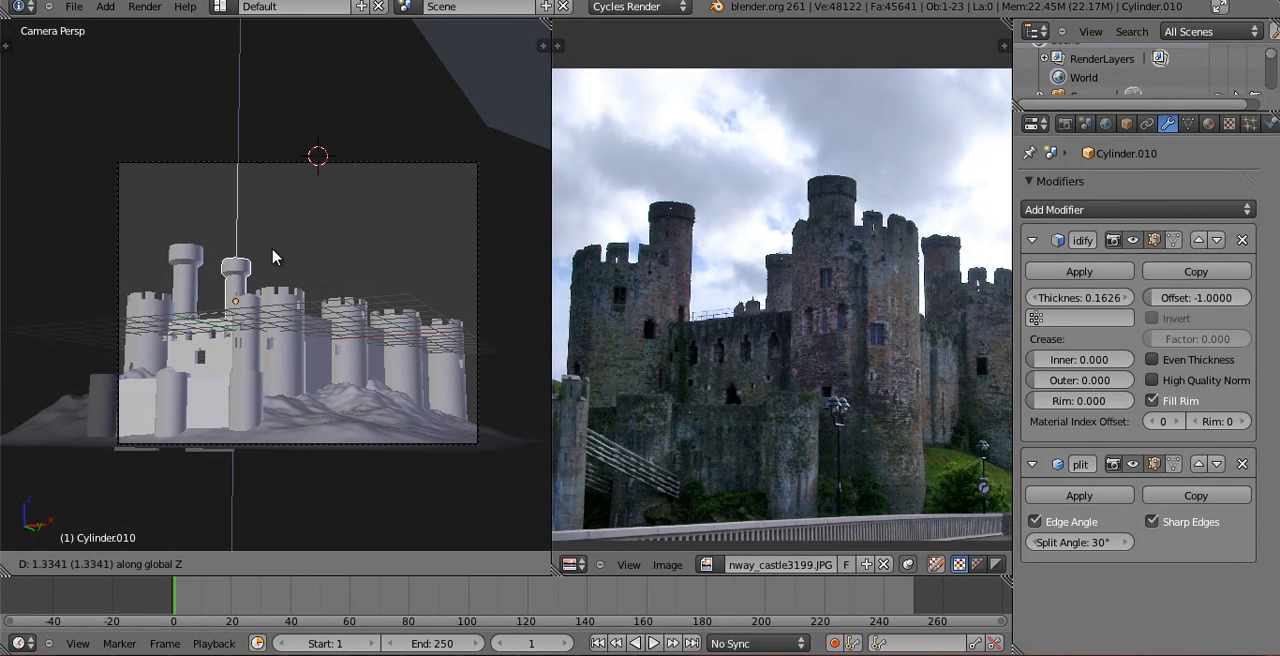
pyautogui.click(268, 290)
pyautogui.scroll(2, 258, 325)
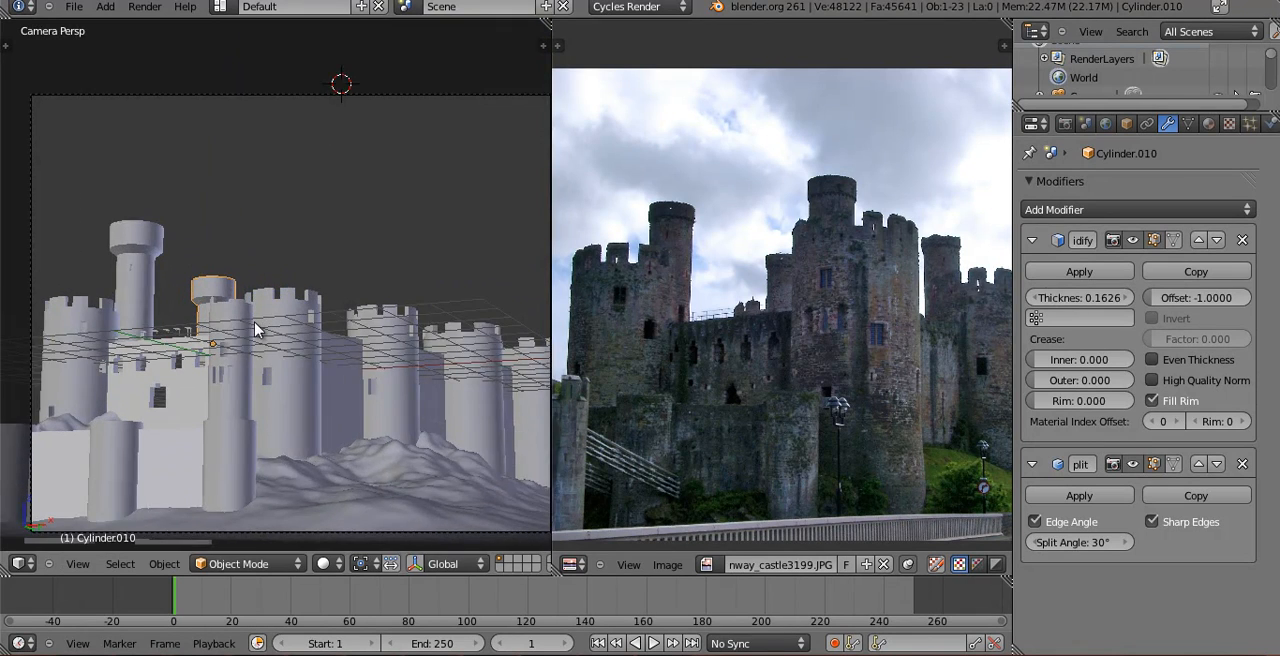
pyautogui.scroll(1, 255, 330)
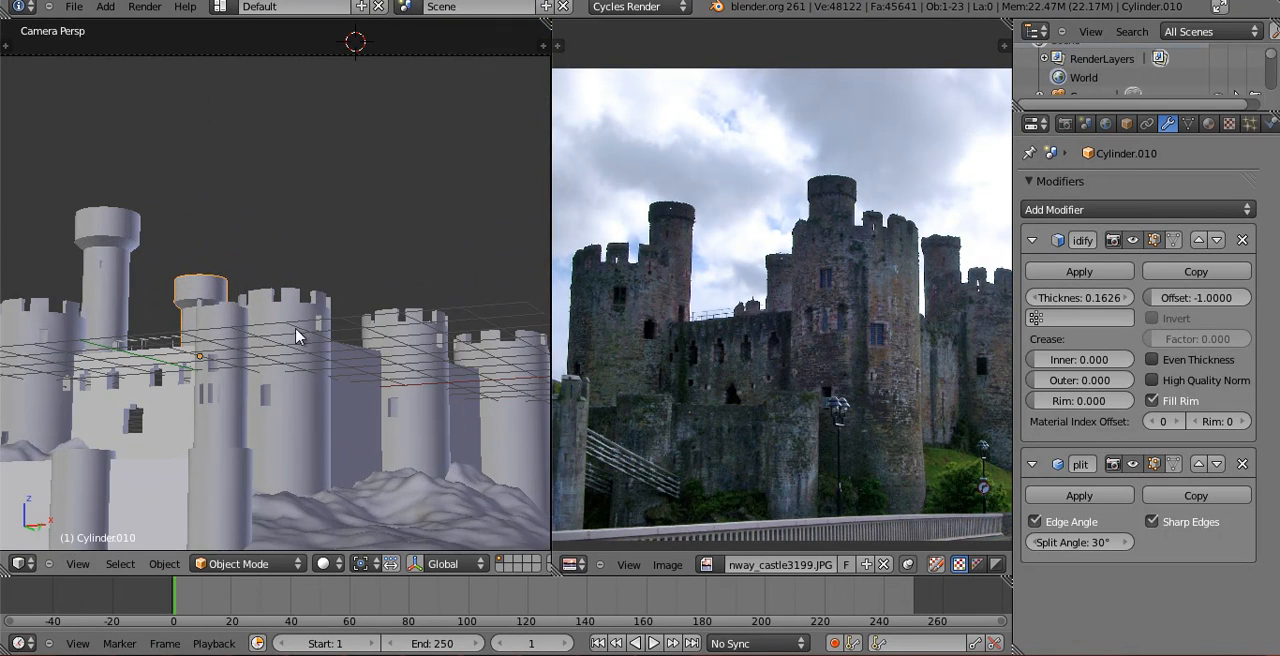
pyautogui.press('KP_0')
pyautogui.press('KP_0')
pyautogui.press('z')
pyautogui.rightClick(283, 323)
pyautogui.press('KP_0')
pyautogui.press('z')
# Duplicate the rear round turret and place the copy along positive X near the landscape's back edge in top view.
pyautogui.press('KP_1')
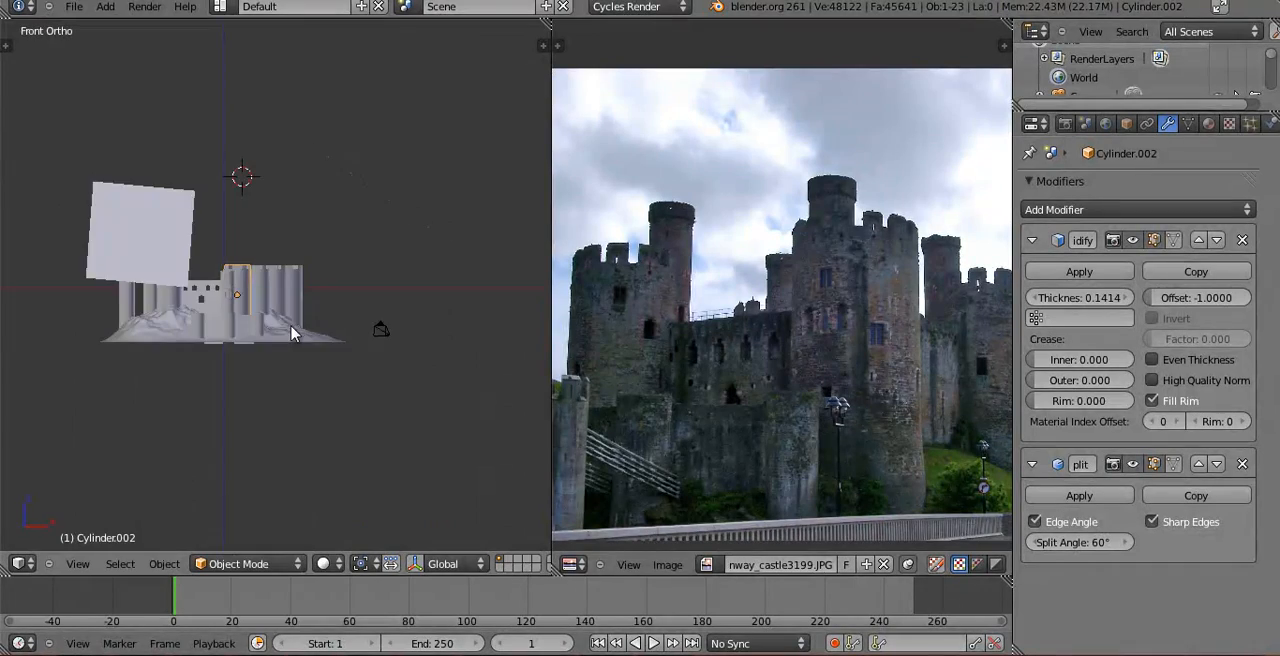
pyautogui.scroll(5, 293, 334)
pyautogui.press('z')
pyautogui.scroll(3, 293, 334)
pyautogui.press('a')
pyautogui.rightClick(146, 243)
pyautogui.press('z')
pyautogui.press('KP_7')
pyautogui.keyDown('shift'); pyautogui.moveTo(148, 244); pyautogui.dragTo(300, 387, button='middle'); pyautogui.keyUp('shift')
pyautogui.scroll(-3, 320, 265)
pyautogui.press('z')
pyautogui.scroll(-2, 266, 283)
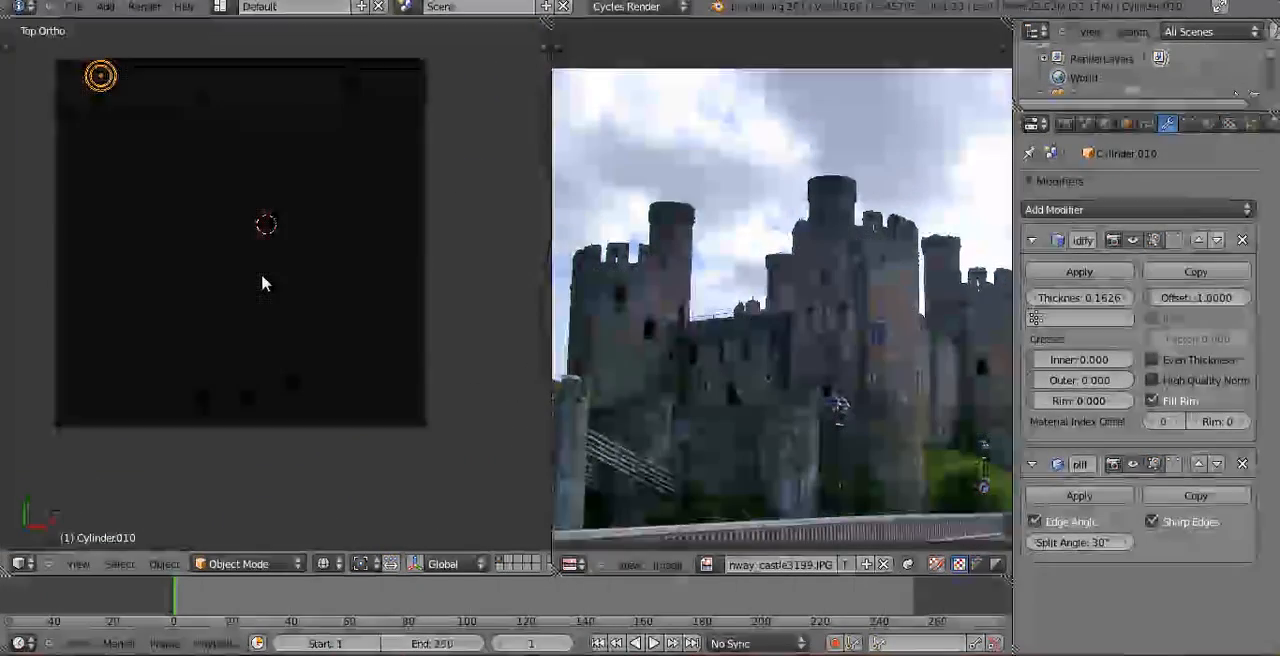
pyautogui.click(407, 135)
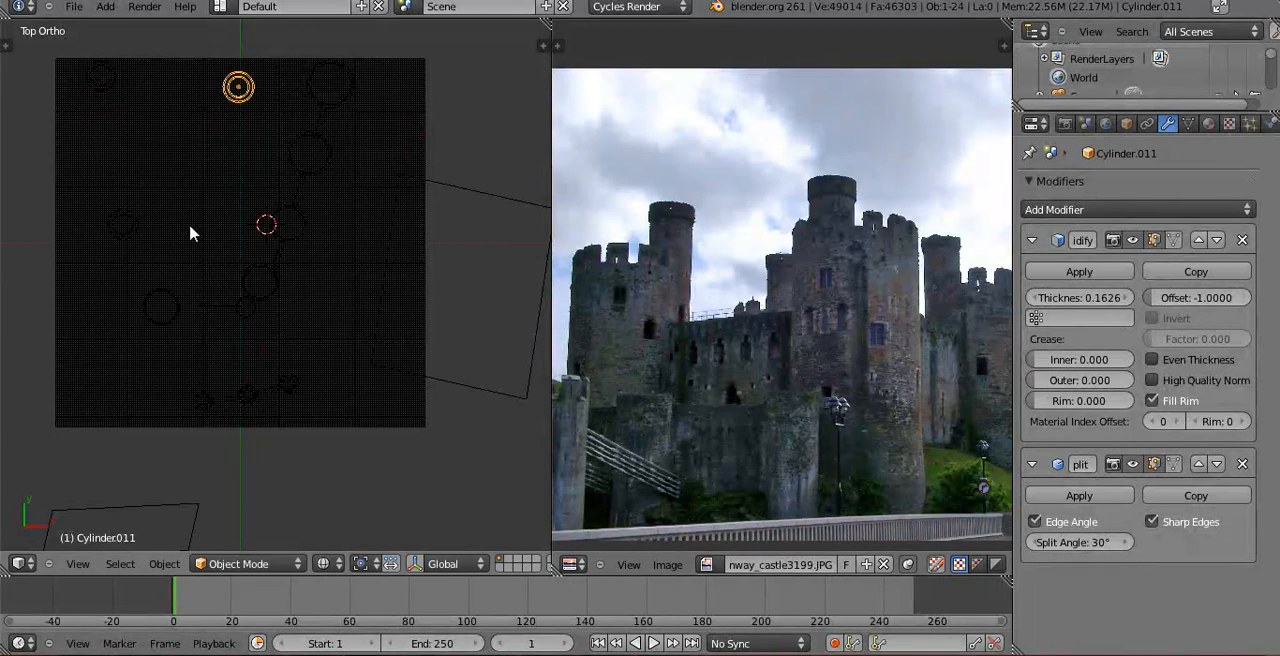
# Raise the turret copy along Z until its wide head stands well above the crenellated tower in front of it.
pyautogui.press('KP_0')
pyautogui.press('z')
pyautogui.press('g')
pyautogui.press('z')
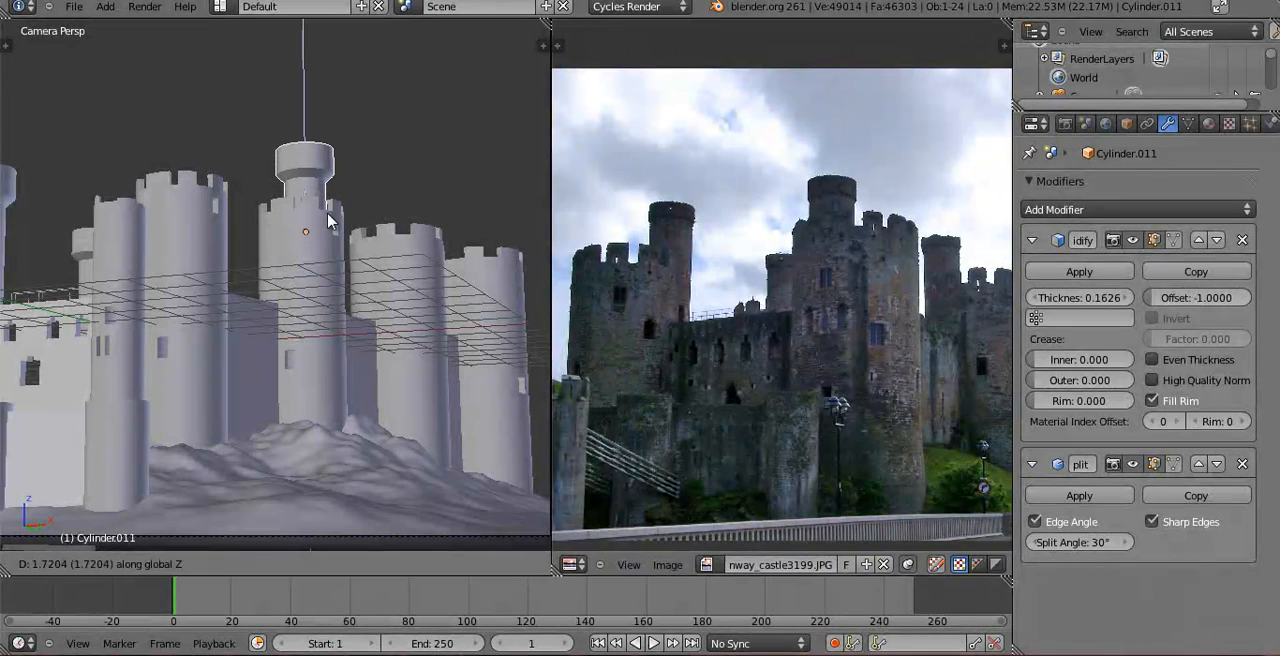
pyautogui.click(330, 210)
# Move the turret copy along negative X behind the large crenellated tower and raise it about 1.2 units along Z.
pyautogui.press('g')
pyautogui.press('x')
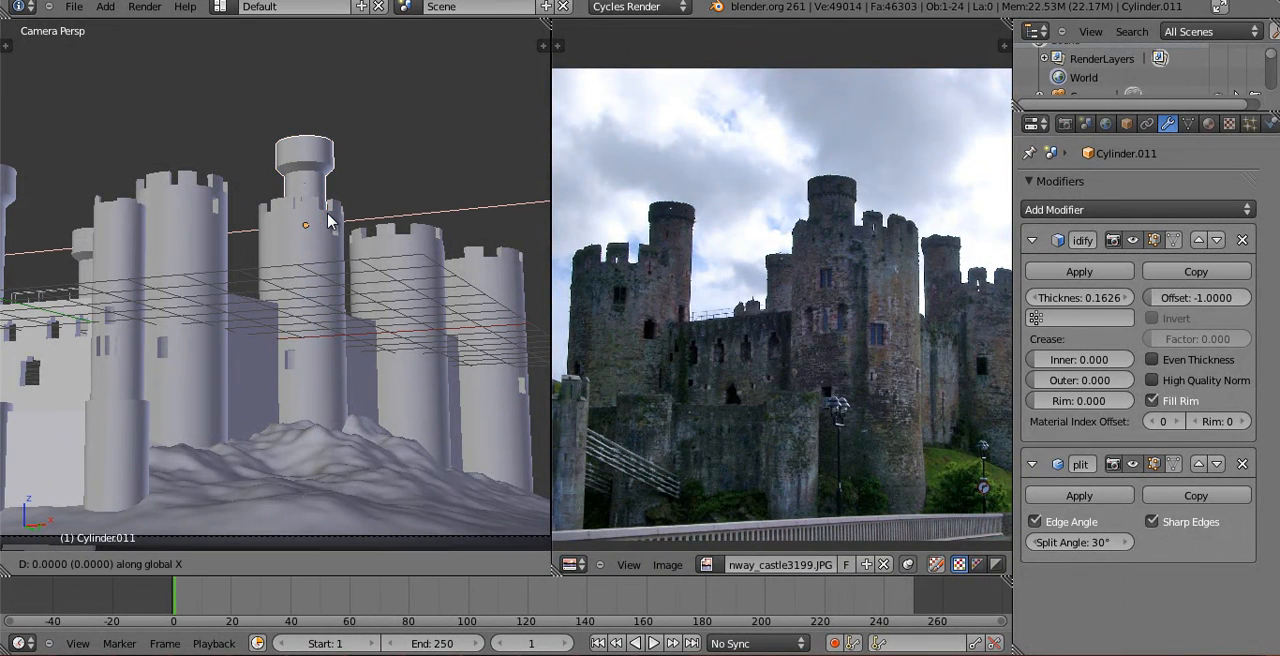
pyautogui.press('z')
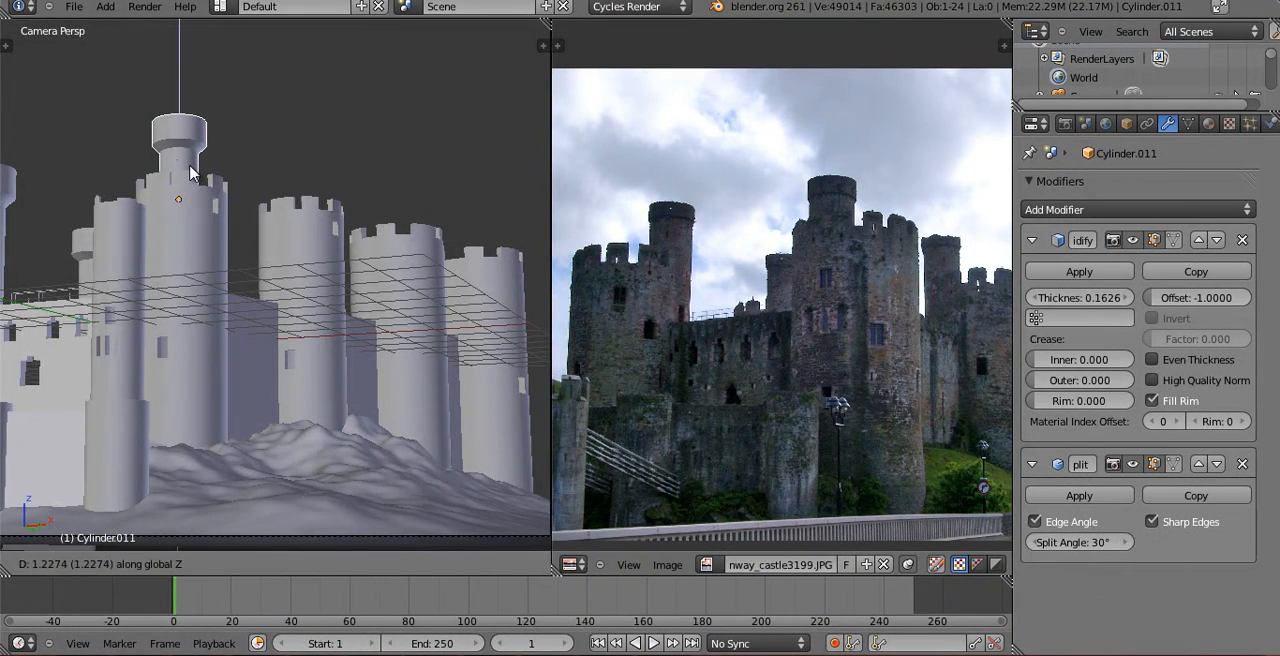
pyautogui.click(189, 166)
# Duplicate the round turret in top wireframe view and place the copy about 5.9 units along X and 1.58 units along Y.
pyautogui.scroll(-1, 307, 213)
pyautogui.keyDown('shift'); pyautogui.moveTo(307, 213); pyautogui.dragTo(170, 123, button='middle'); pyautogui.keyUp('shift')
pyautogui.scroll(-1, 160, 138)
pyautogui.keyDown('shift'); pyautogui.moveTo(197, 181); pyautogui.dragTo(292, 264, button='middle'); pyautogui.keyUp('shift')
pyautogui.press('KP_7')
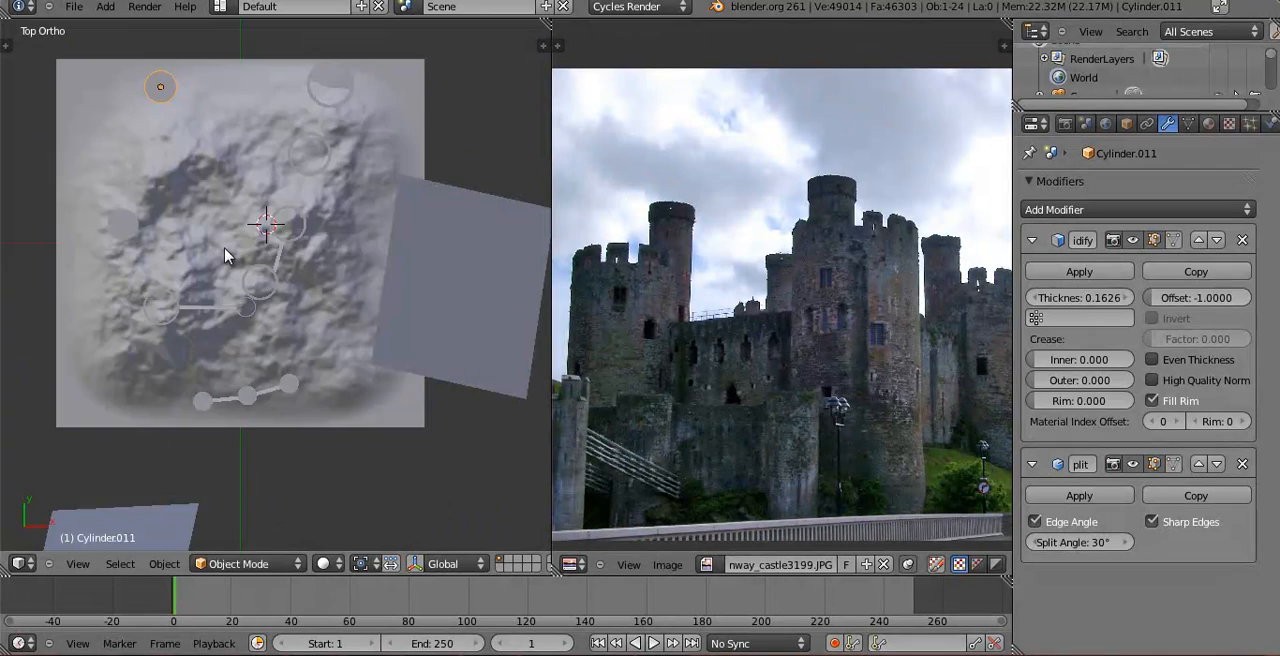
pyautogui.press('z')
pyautogui.hotkey('shift', 'd')
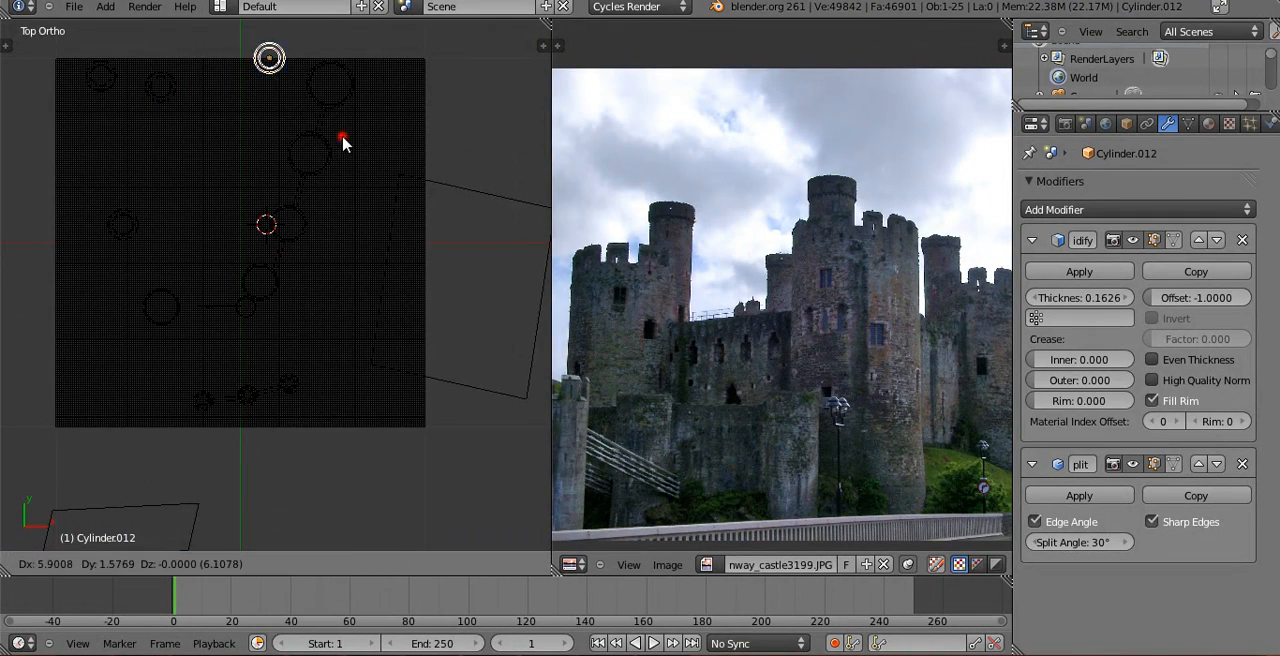
pyautogui.click(343, 137)
# Adjust the height of the new turret copy along Z in camera view with solid shading.
pyautogui.press('KP_0')
pyautogui.press('z')
pyautogui.press('g')
pyautogui.press('z')
pyautogui.click(360, 273)
# Shift the turret copy along X behind the crenellated towers and raise it along Z so its head stands above them.
pyautogui.press('g')
pyautogui.press('x')
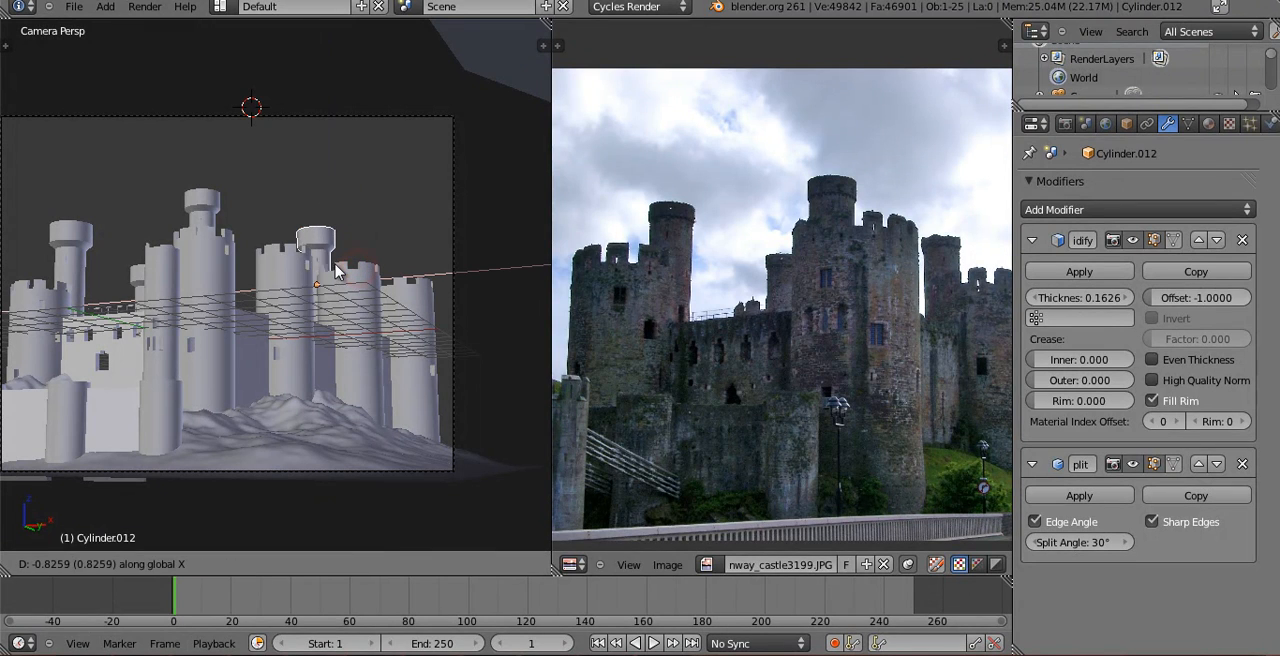
pyautogui.press('z')
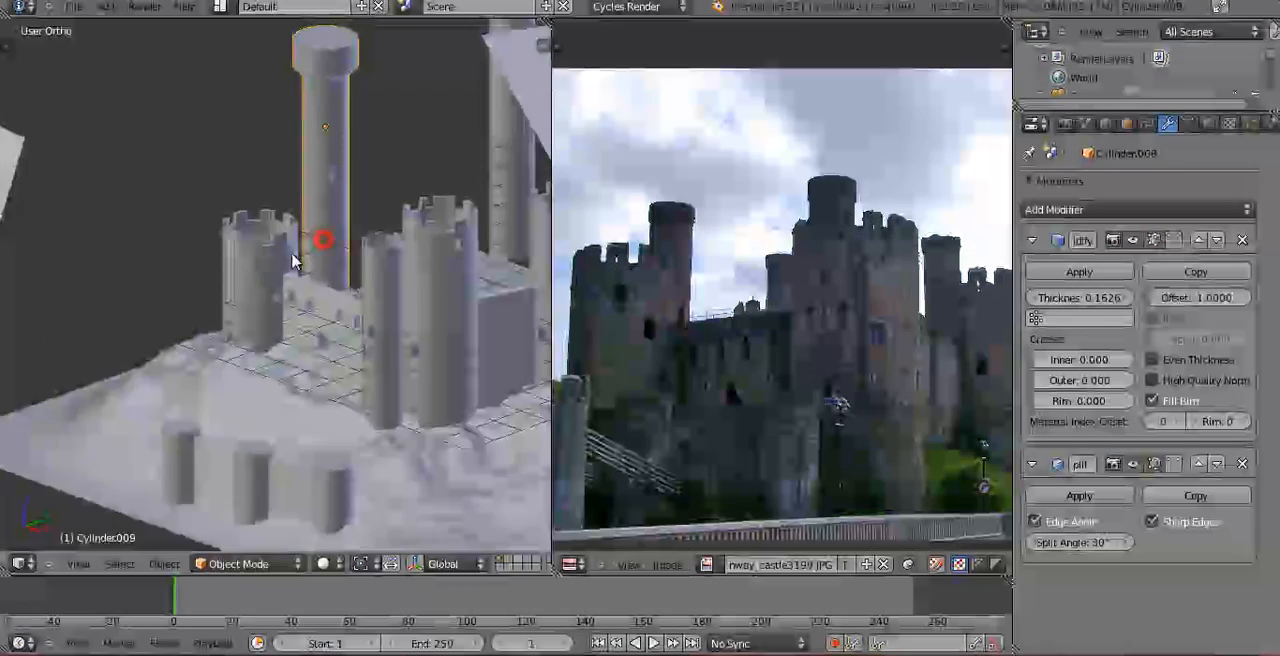
# Examine the mesh of the round turret behind the castle from the front in Edit Mode and wireframe.
pyautogui.press('Tab')
pyautogui.moveTo(294, 260); pyautogui.dragTo(294, 252, button='middle')
pyautogui.press('z')
pyautogui.scroll(5, 294, 251)
pyautogui.press('a')
pyautogui.press('KP_1')
pyautogui.scroll(-4, 280, 220)
pyautogui.scroll(5, 260, 257)
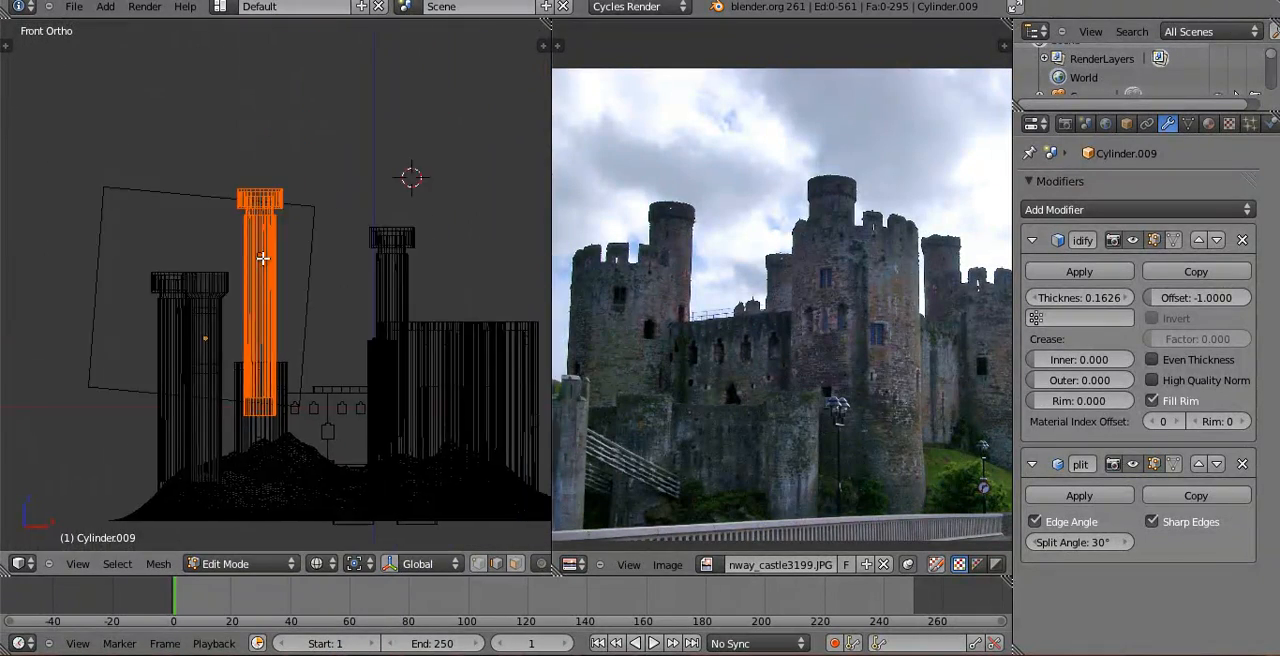
pyautogui.keyDown('shift'); pyautogui.moveTo(252, 172); pyautogui.dragTo(254, 314, button='middle'); pyautogui.keyUp('shift')
pyautogui.scroll(4, 254, 314)
pyautogui.keyDown('shift'); pyautogui.moveTo(224, 262); pyautogui.dragTo(261, 307, button='middle'); pyautogui.keyUp('shift')
pyautogui.press('z')
pyautogui.press('z')
pyautogui.press('Tab')
pyautogui.scroll(-6, 250, 235)
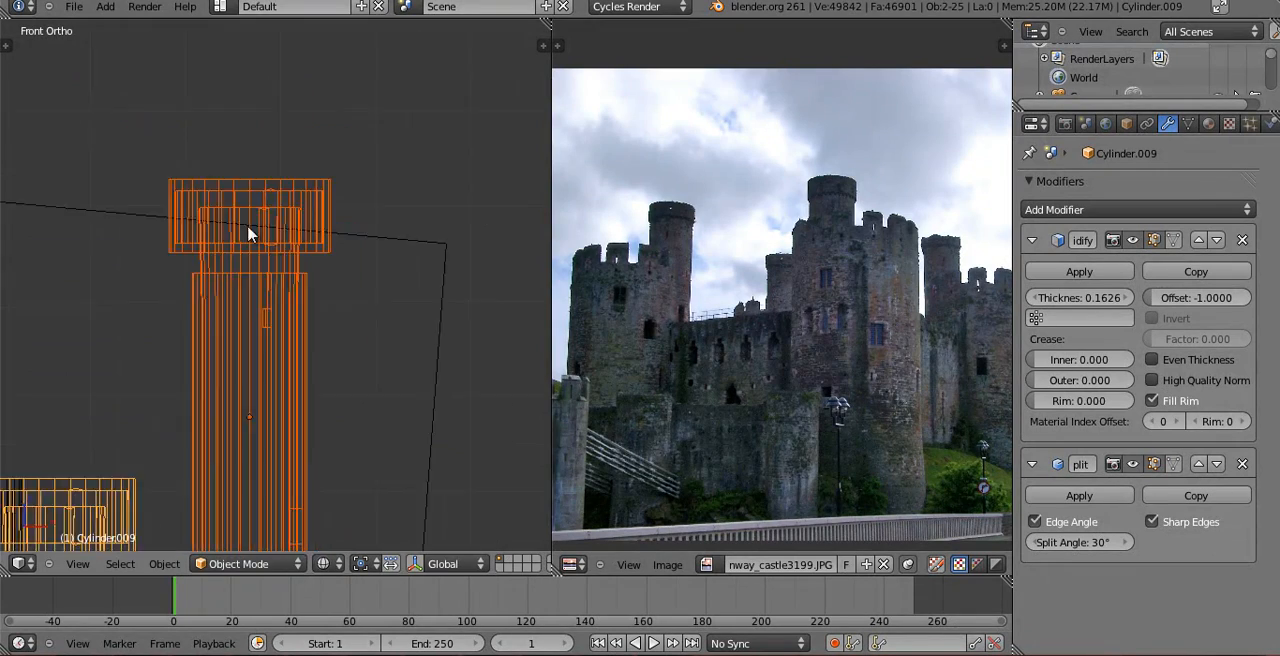
# Compare the heads and shafts of the round turrets up close and from an angled solid view.
pyautogui.keyDown('shift'); pyautogui.moveTo(221, 362); pyautogui.dragTo(268, 305, button='middle'); pyautogui.keyUp('shift')
pyautogui.press('Tab')
pyautogui.scroll(5, 268, 308)
pyautogui.keyDown('shift'); pyautogui.moveTo(333, 326); pyautogui.dragTo(261, 323, button='middle'); pyautogui.keyUp('shift')
pyautogui.press('z')
pyautogui.keyDown('shift'); pyautogui.moveTo(334, 250); pyautogui.dragTo(276, 294, button='middle'); pyautogui.keyUp('shift')
pyautogui.scroll(-5, 298, 278)
pyautogui.press('Tab')
pyautogui.scroll(-3, 350, 250)
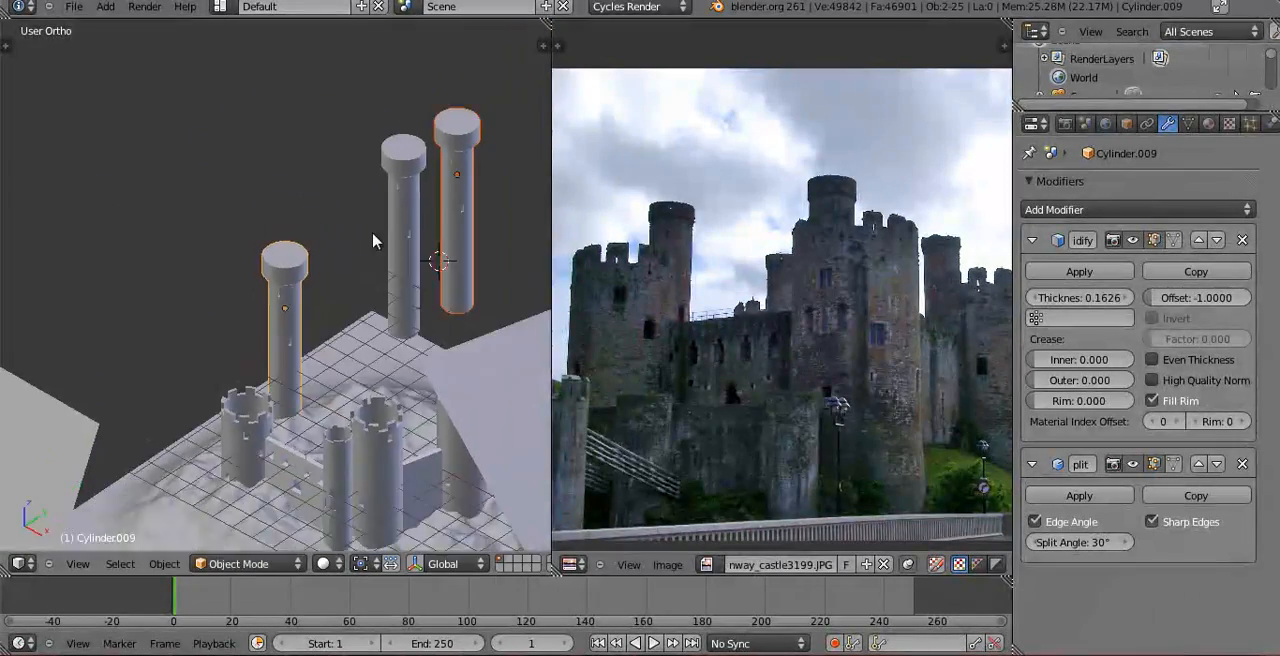
# Try to link the data of all four round turrets to the first one.
pyautogui.keyDown('shift'); pyautogui.moveTo(413, 224); pyautogui.dragTo(301, 282, button='middle'); pyautogui.keyUp('shift')
pyautogui.scroll(-2, 302, 290)
pyautogui.rightClick(294, 271)
pyautogui.keyDown('shift'); pyautogui.rightClick(316, 277); pyautogui.keyUp('shift')
pyautogui.keyDown('shift'); pyautogui.rightClick(403, 273); pyautogui.keyUp('shift')
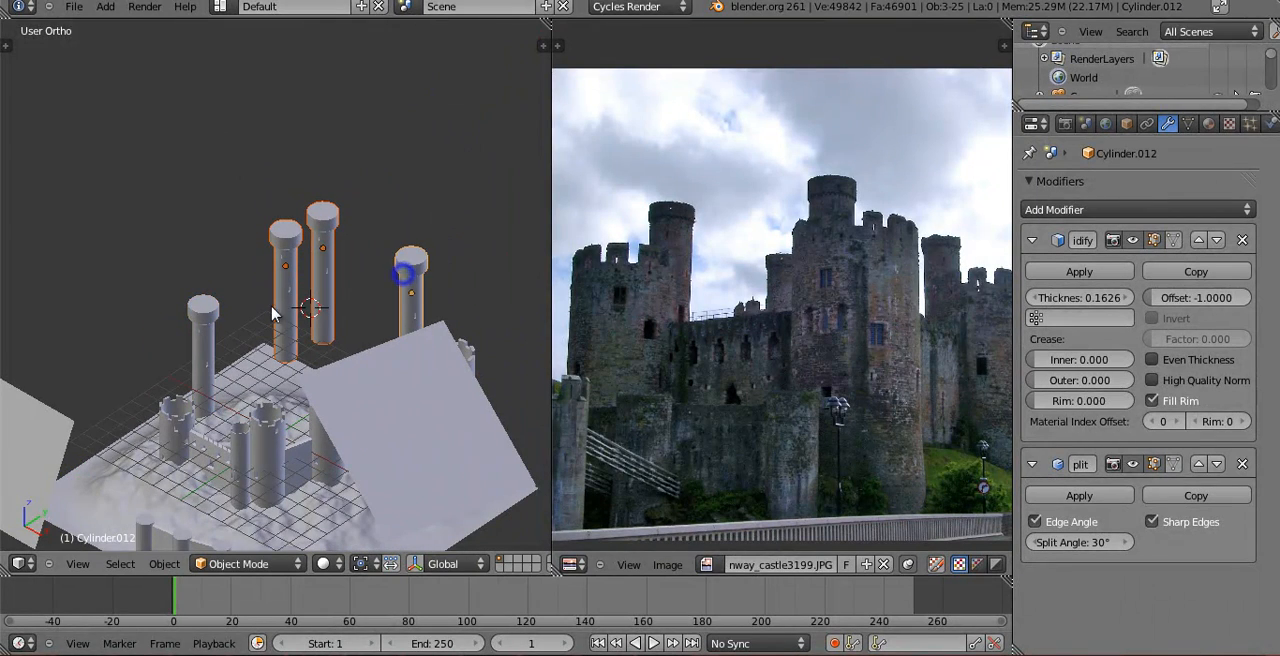
pyautogui.hotkey('ctrl', 'l')
pyautogui.click(218, 300)
# Select the shaft of the first round turret without its head and widen it slightly, scaling with Z locked.
pyautogui.rightClick(206, 312)
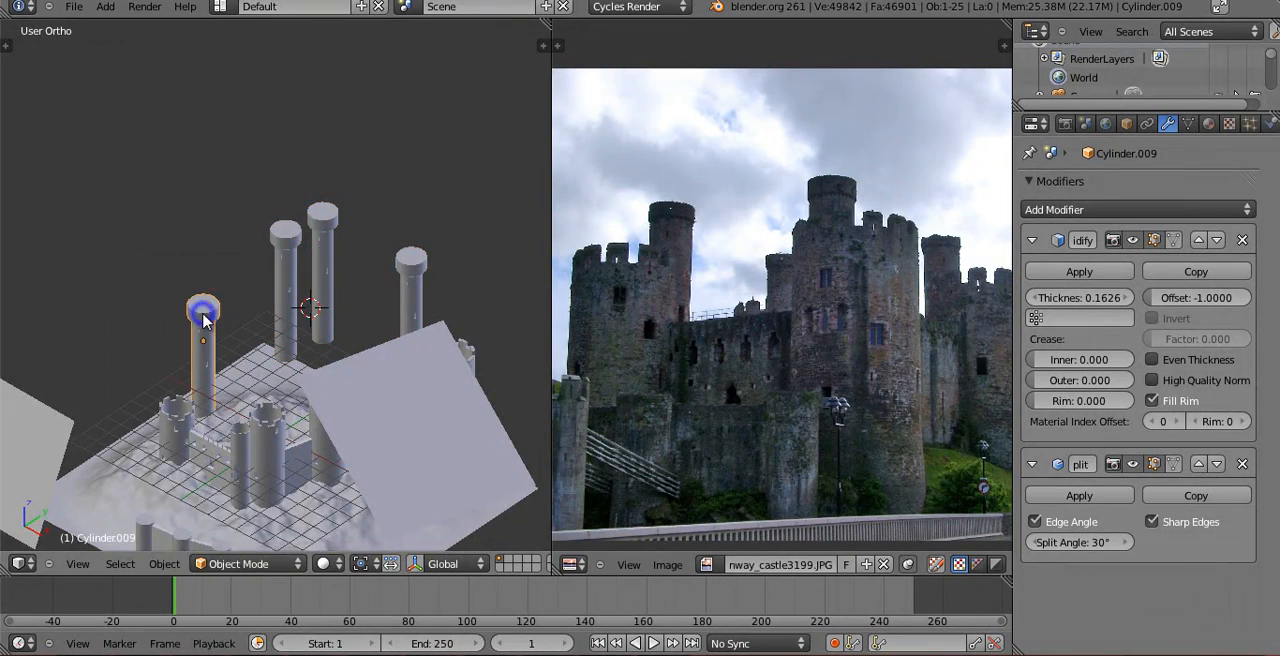
pyautogui.press('KP_1')
pyautogui.press('z')
pyautogui.scroll(6, 294, 328)
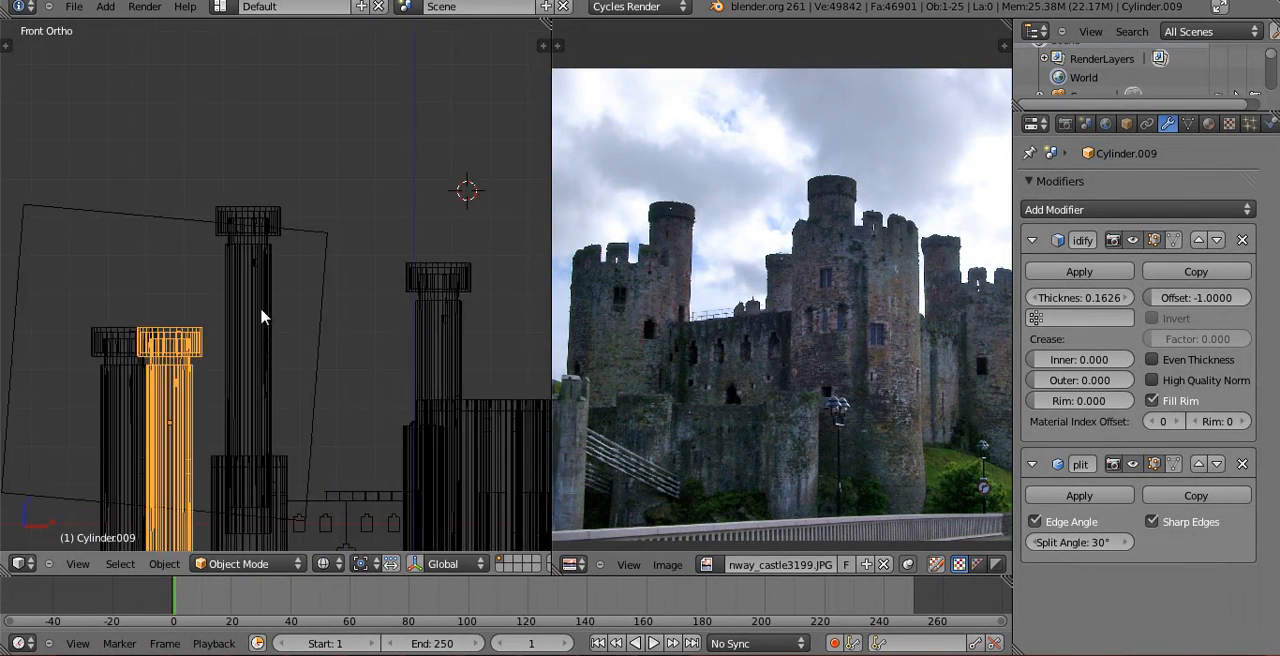
pyautogui.press('Tab')
pyautogui.scroll(-5, 275, 254)
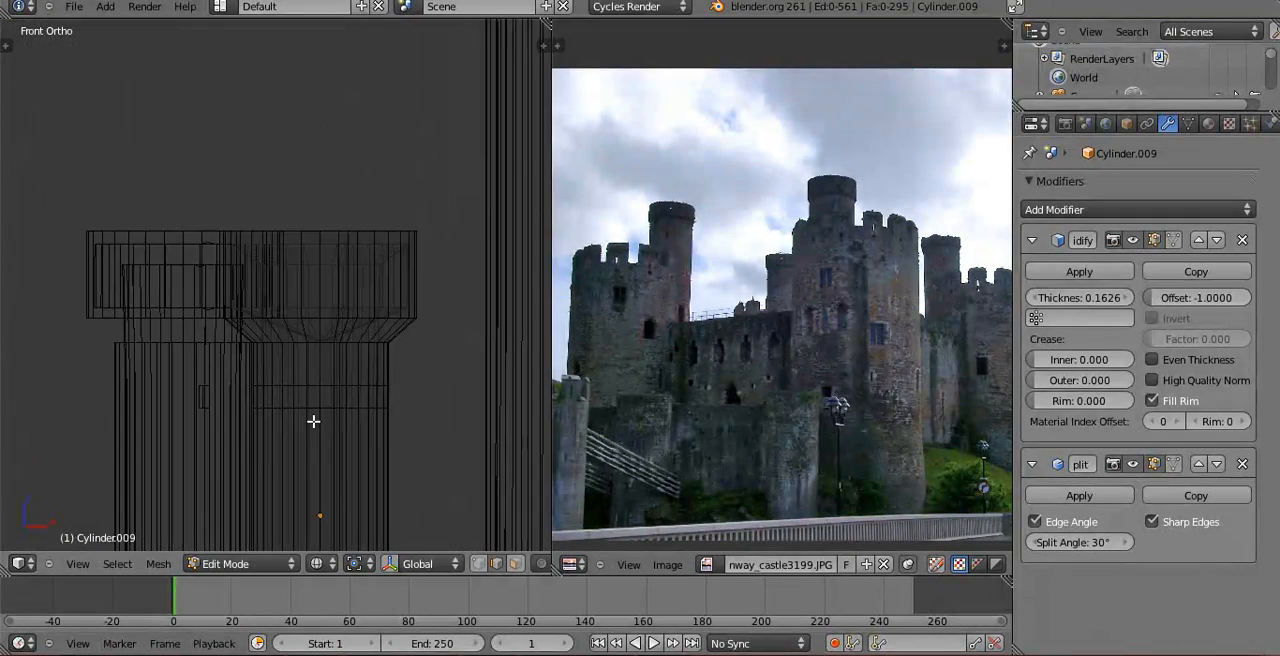
pyautogui.press('a')
pyautogui.scroll(-5, 228, 251)
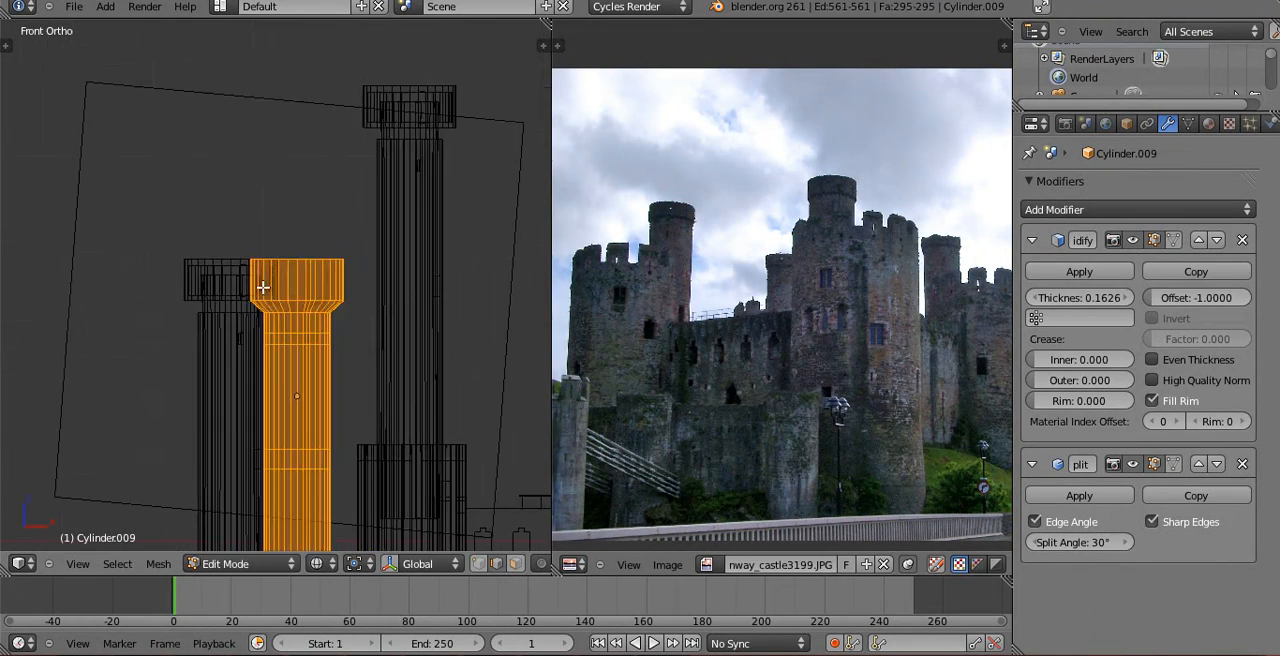
pyautogui.scroll(-1, 285, 244)
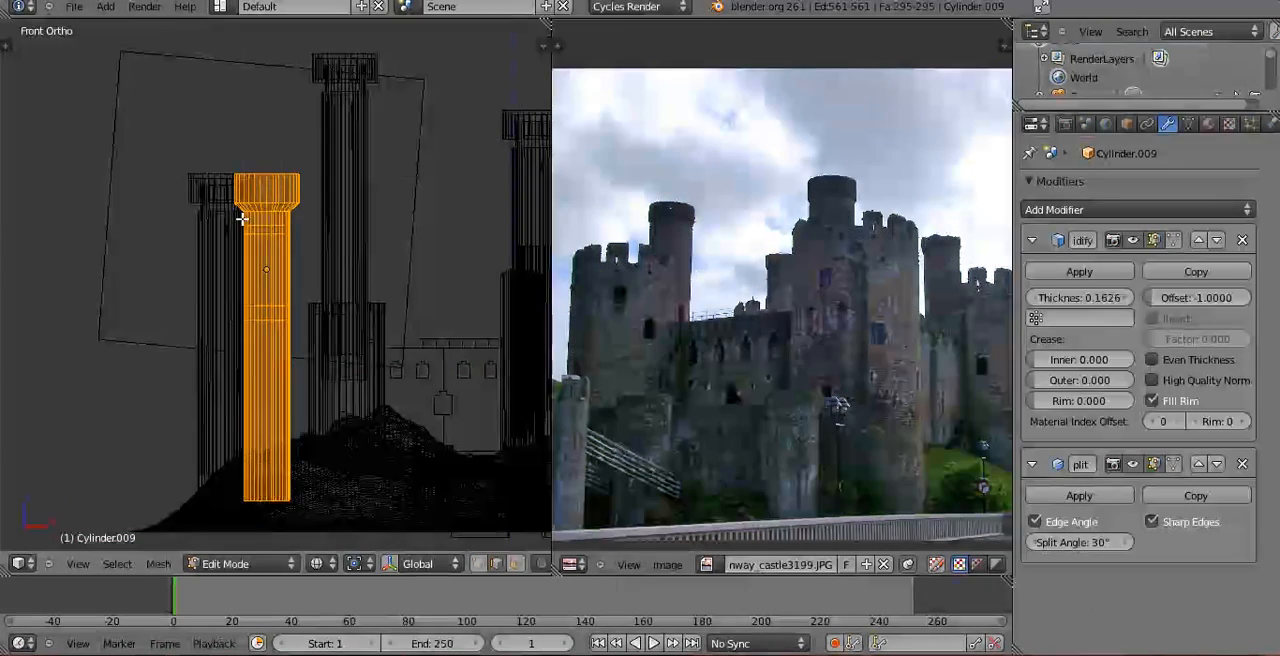
pyautogui.press('a')
pyautogui.press('b')
pyautogui.moveTo(237, 207); pyautogui.dragTo(397, 505)
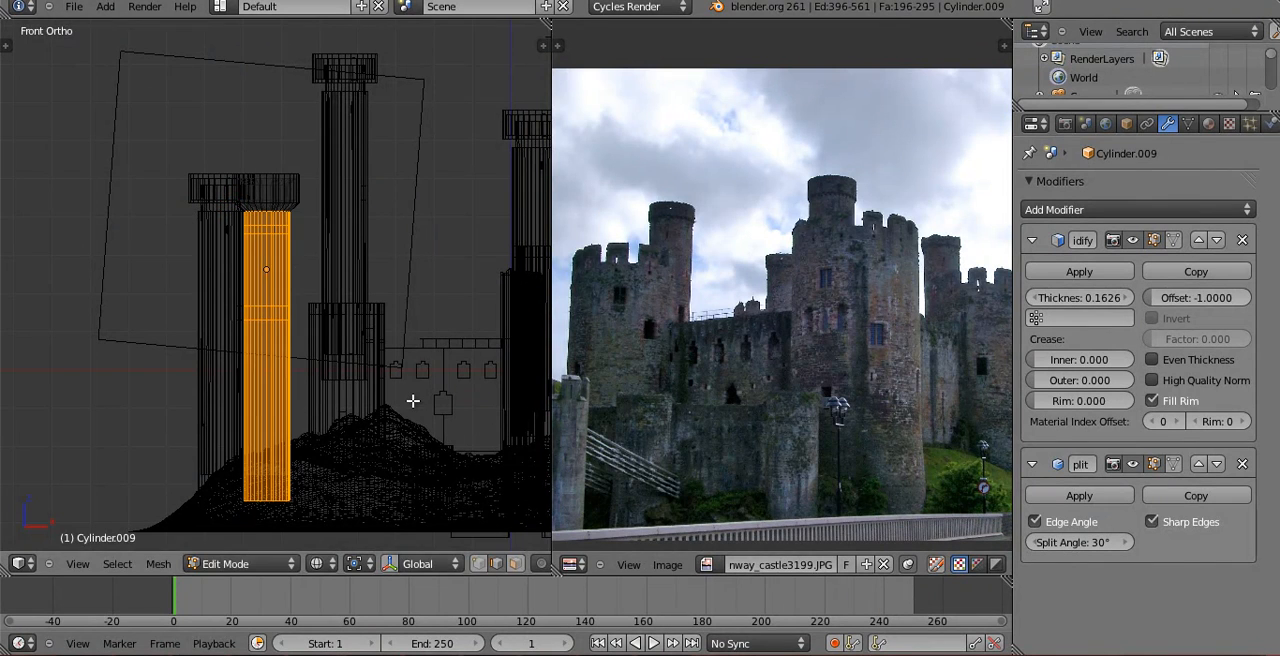
pyautogui.press('s')
pyautogui.hotkey('shift', 'z')
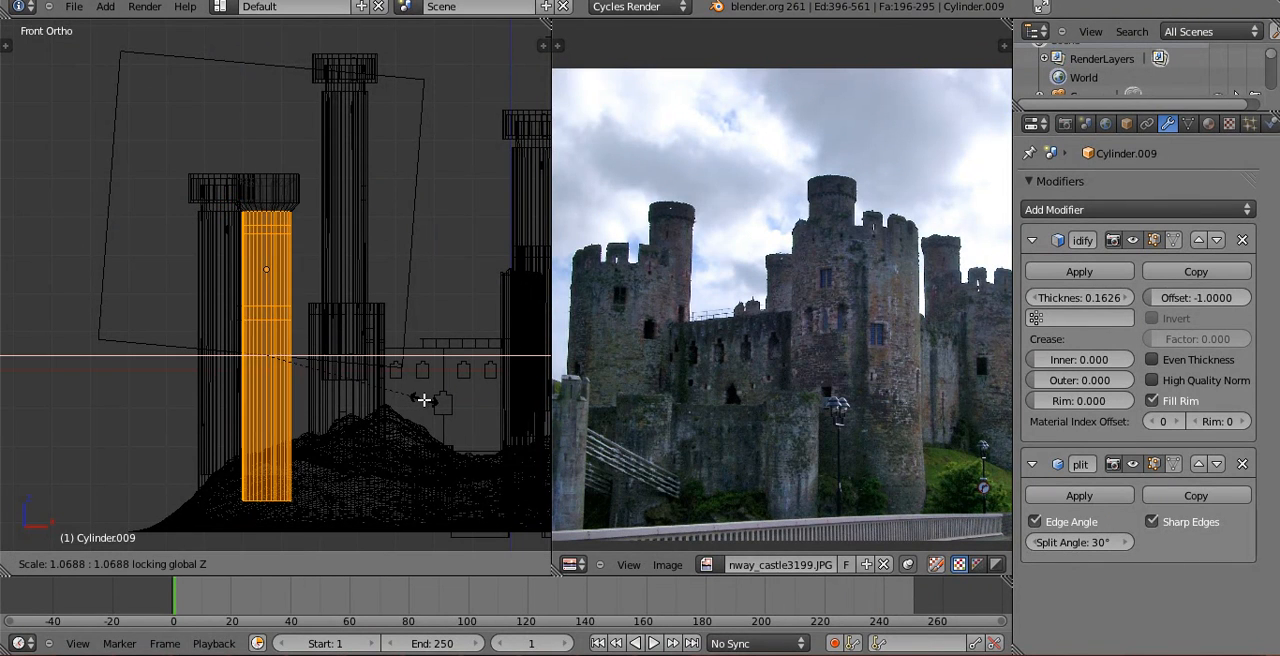
pyautogui.click(430, 400)
# Widen the turret shaft again by a factor of about 1.08 with Z locked and return to Object Mode.
pyautogui.press('z')
pyautogui.moveTo(426, 362)
pyautogui.mouseDown(button='middle')
pyautogui.moveTo(374, 380)
pyautogui.moveTo(365, 345)
pyautogui.mouseUp(button='middle')
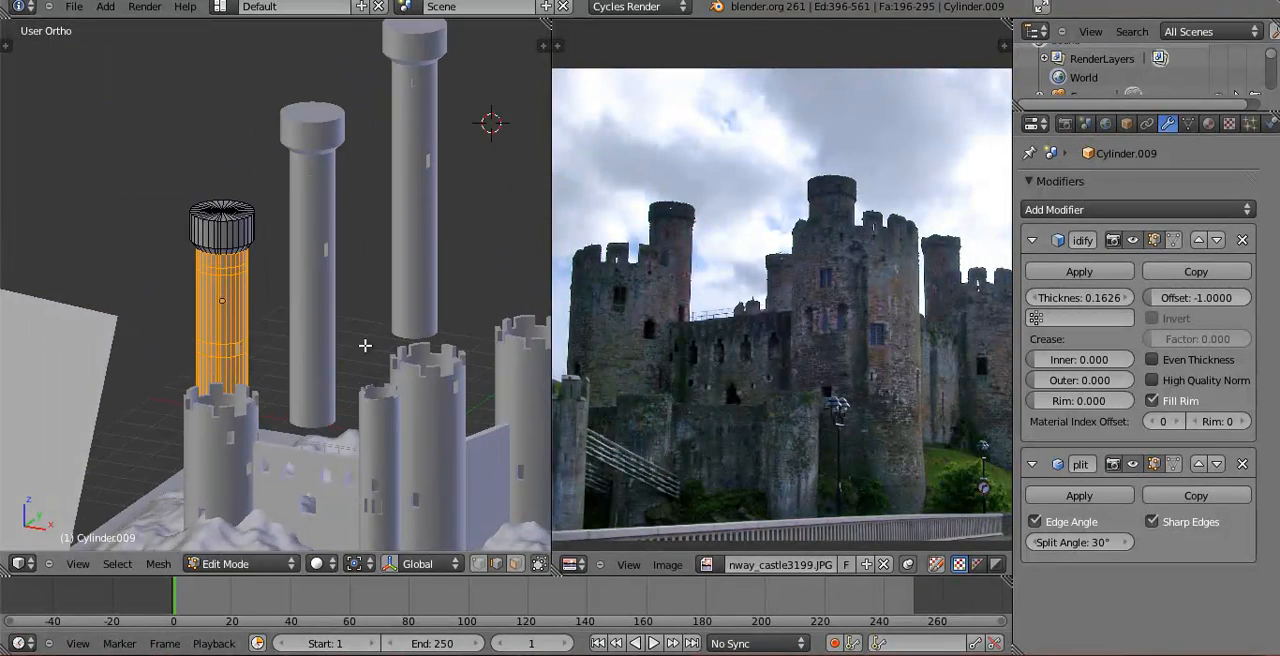
pyautogui.press('s')
pyautogui.hotkey('shift', 'z')
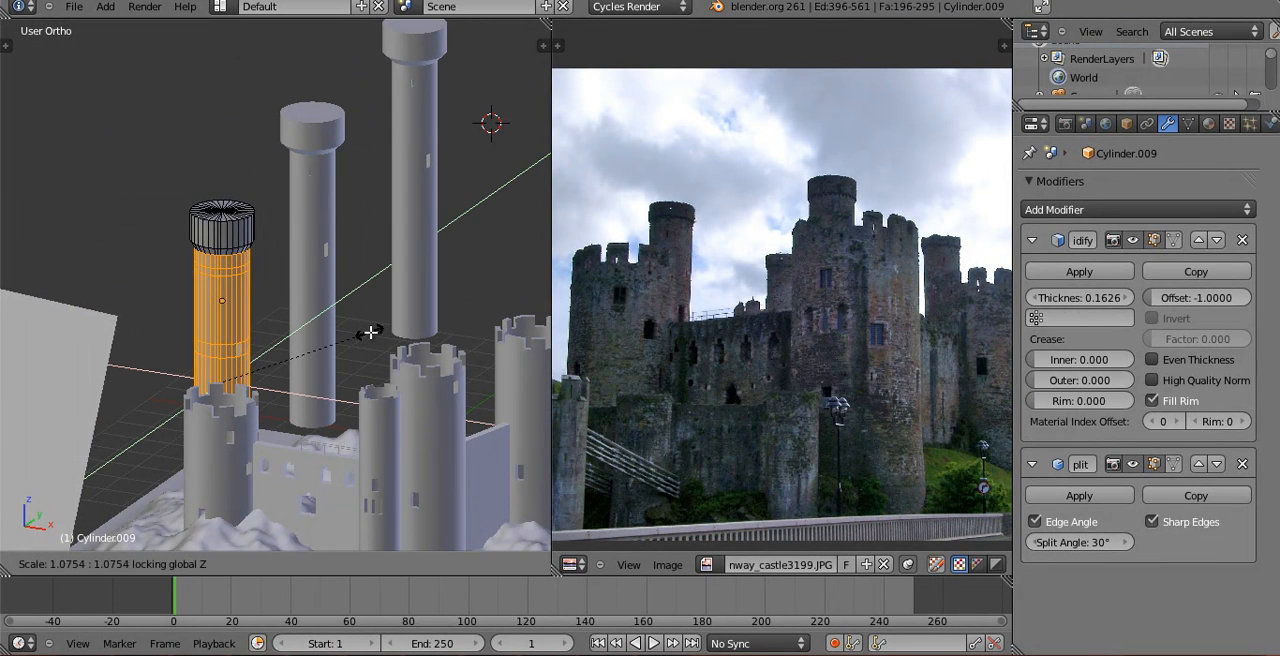
pyautogui.click(370, 332)
pyautogui.press('Tab')
# Show the castle through the camera and switch the viewport shading to Rendered.
pyautogui.moveTo(390, 326); pyautogui.dragTo(233, 296, button='middle')
pyautogui.press('KP_0')
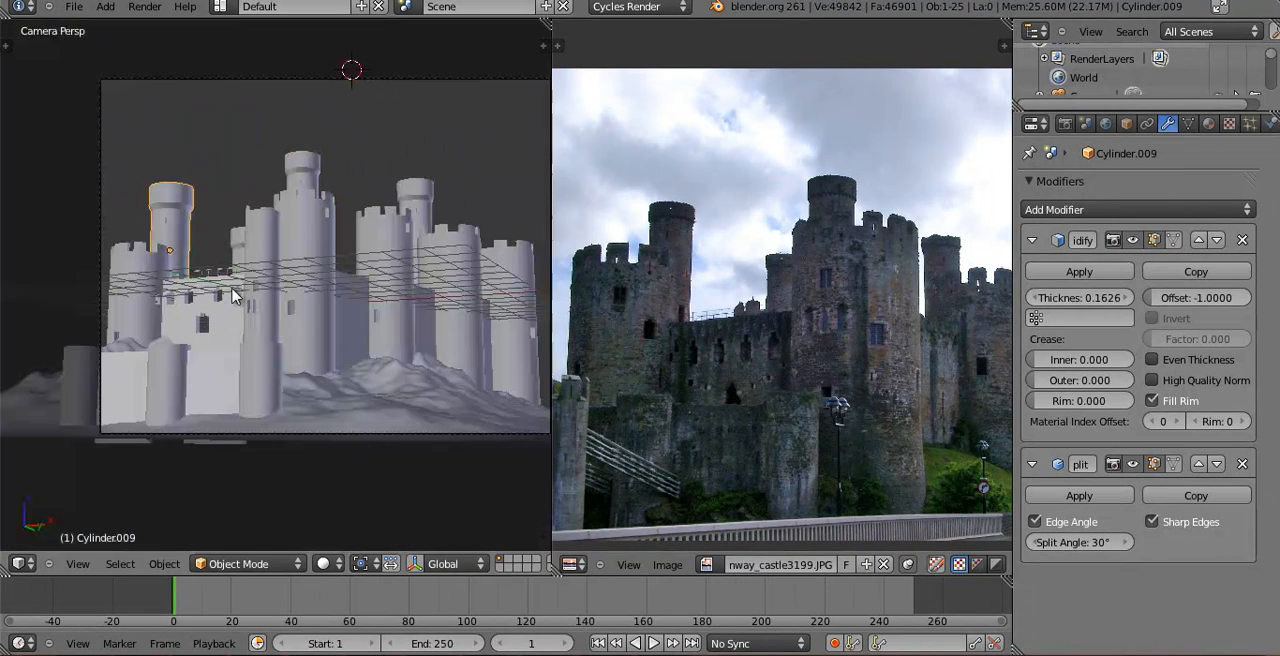
pyautogui.keyDown('shift'); pyautogui.moveTo(324, 250); pyautogui.dragTo(229, 260, button='middle'); pyautogui.keyUp('shift')
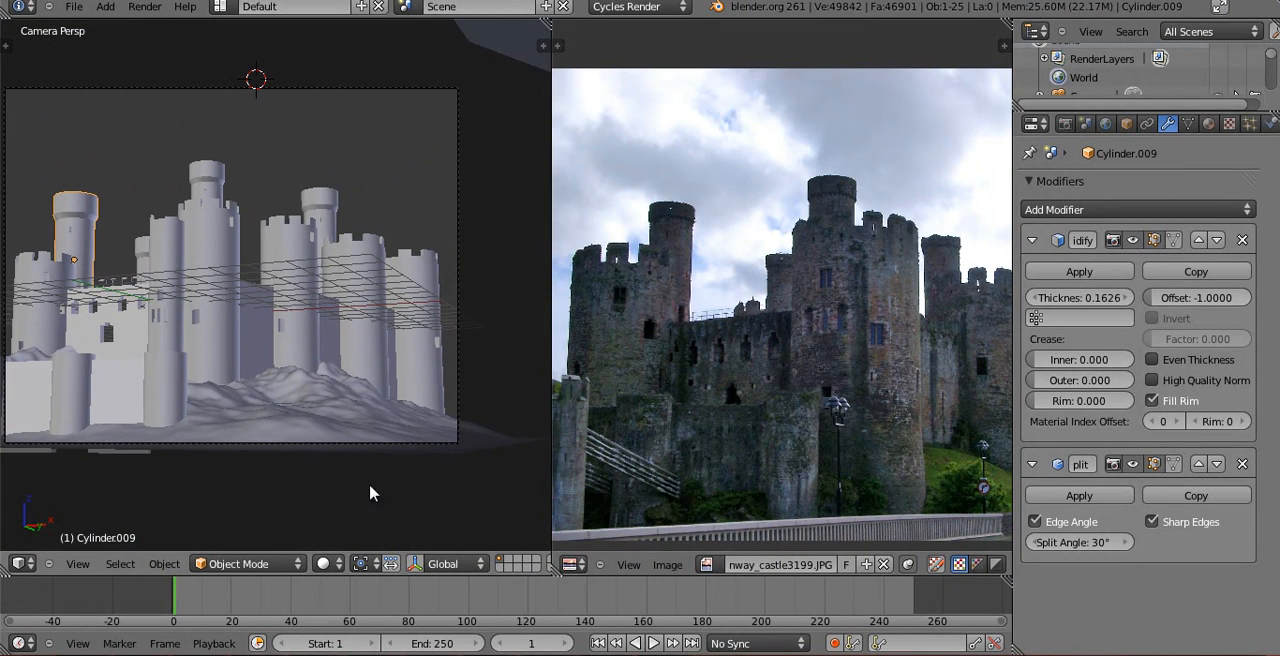
pyautogui.click(333, 565)
pyautogui.click(352, 443)
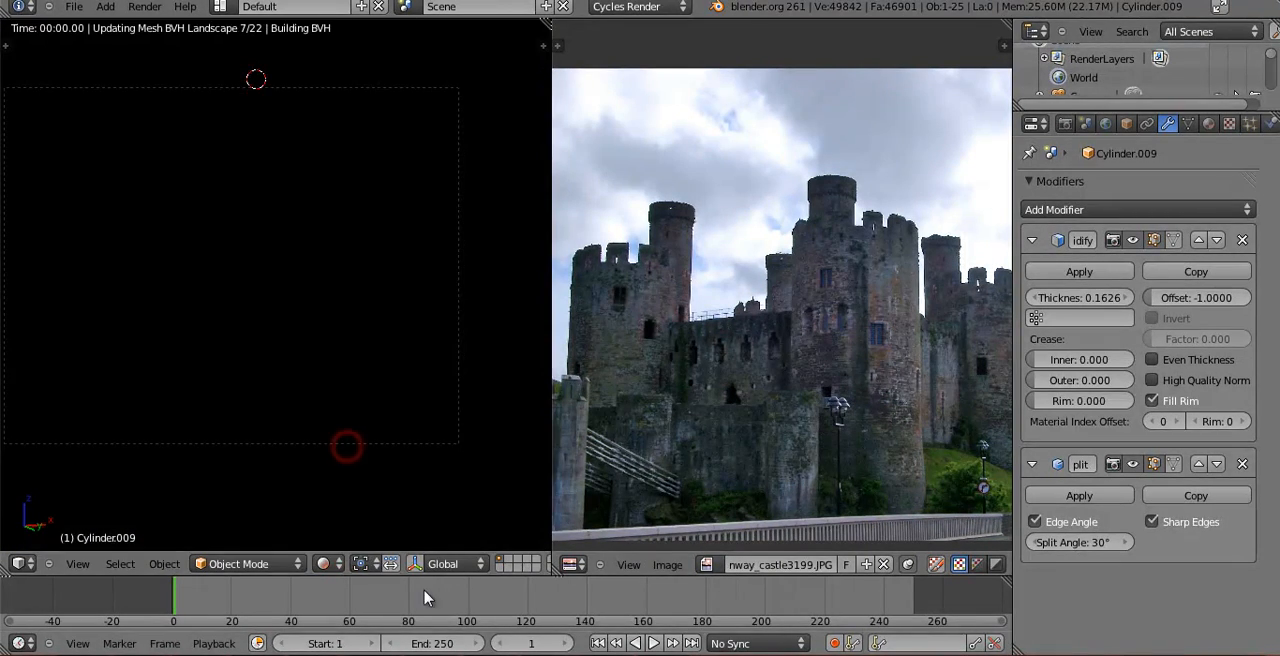